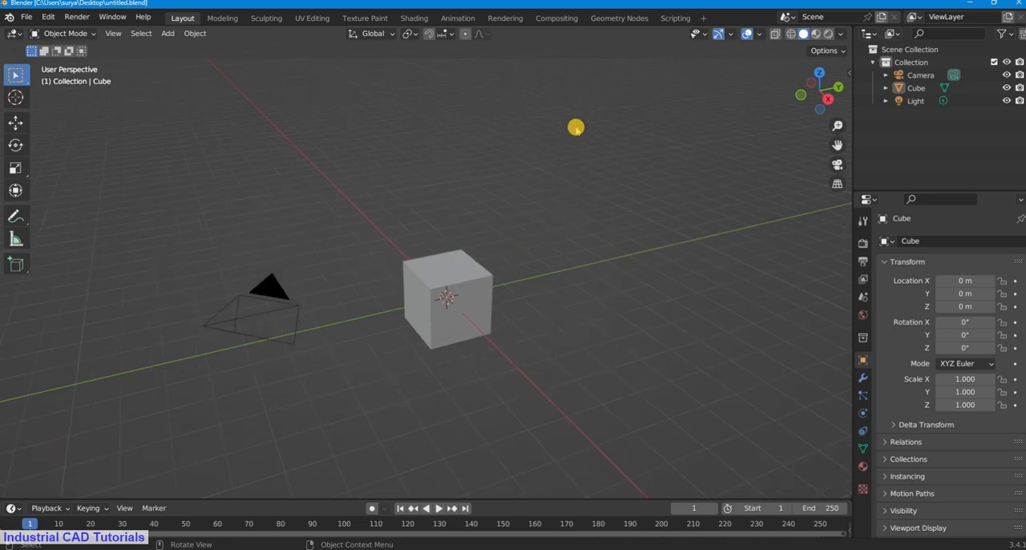
{"action": "left_click", "coordinate": [576, 127]}
{"action": "left_click", "coordinate": [481, 297]}
{"action": "left_click", "coordinate": [575, 126]}
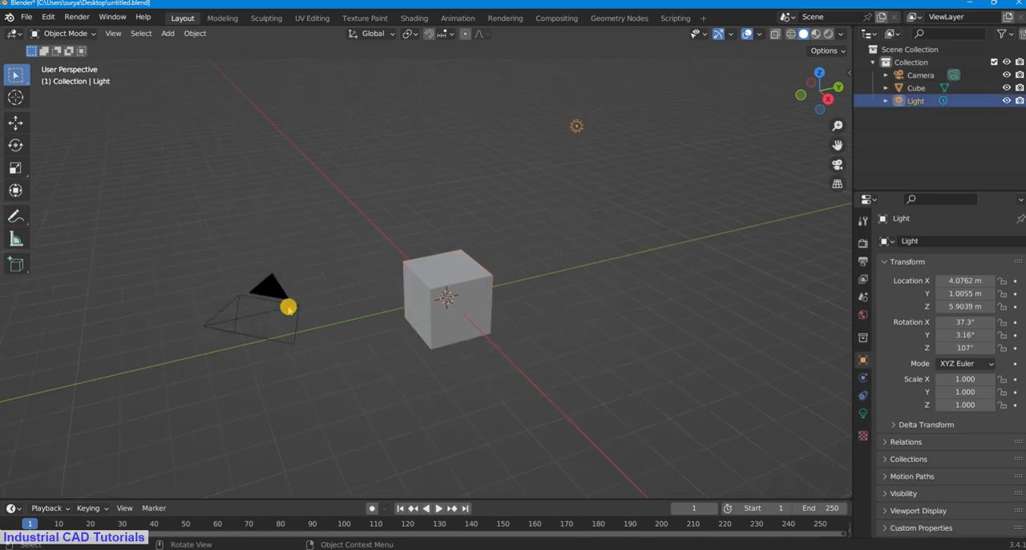
{"action": "left_click", "coordinate": [289, 311]}
{"action": "scroll", "coordinate": [524, 291], "scroll_direction": "up", "scroll_amount": 1}
{"action": "left_click_drag", "start_coordinate": [837, 146], "coordinate": [825, 152]}
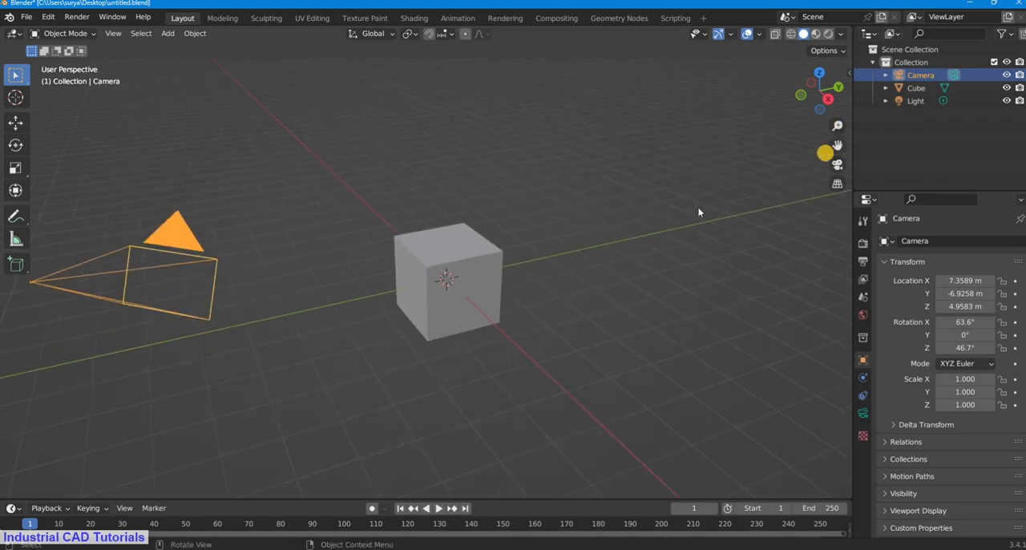
Step: Delete the default cube from the scene
{"action": "left_click", "coordinate": [453, 273]}
{"action": "scroll", "coordinate": [511, 242], "scroll_direction": "down", "scroll_amount": 4}
{"action": "scroll", "coordinate": [511, 242], "scroll_direction": "up", "scroll_amount": 2}
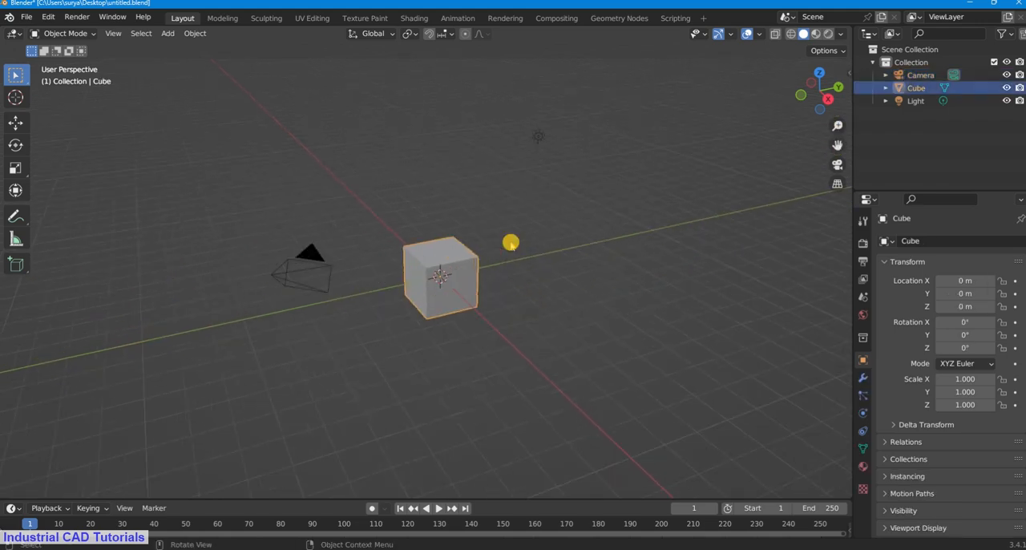
{"action": "key", "text": "x"}
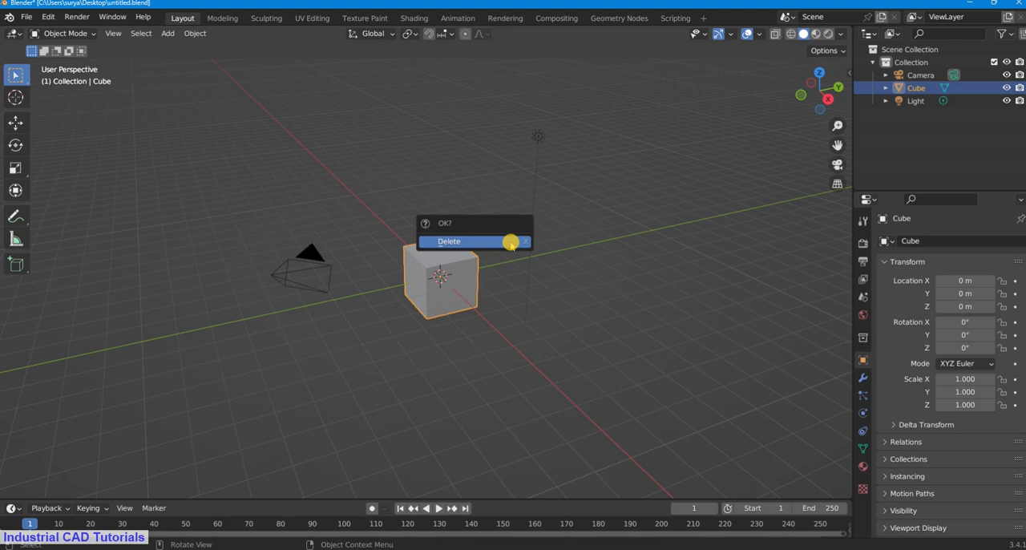
{"action": "left_click", "coordinate": [510, 242]}
Step: Start the Shortcut VUr display from the viewport sidebar and hide the sidebar again
{"action": "left_click", "coordinate": [850, 70]}
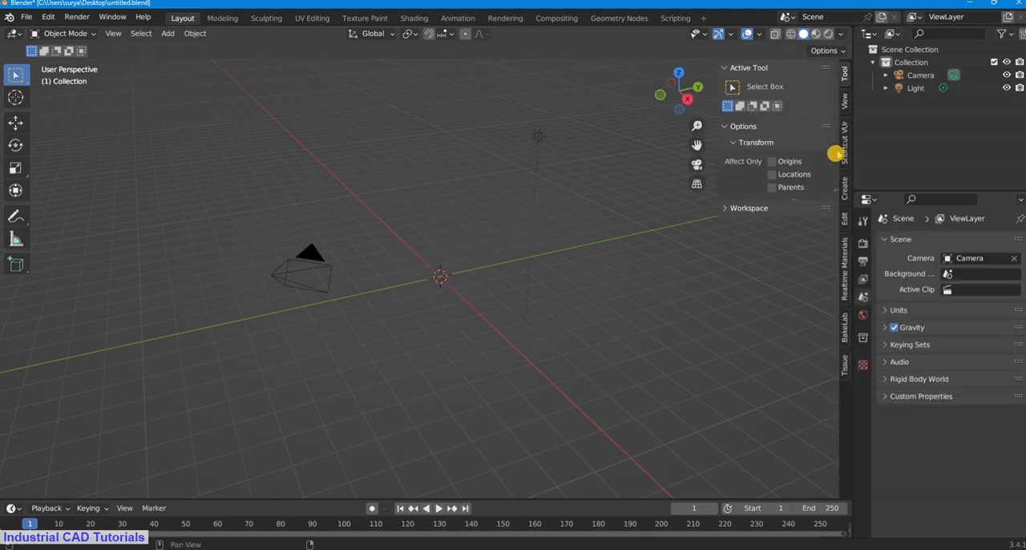
{"action": "left_click", "coordinate": [839, 151]}
{"action": "left_click", "coordinate": [766, 105]}
{"action": "left_click", "coordinate": [767, 147]}
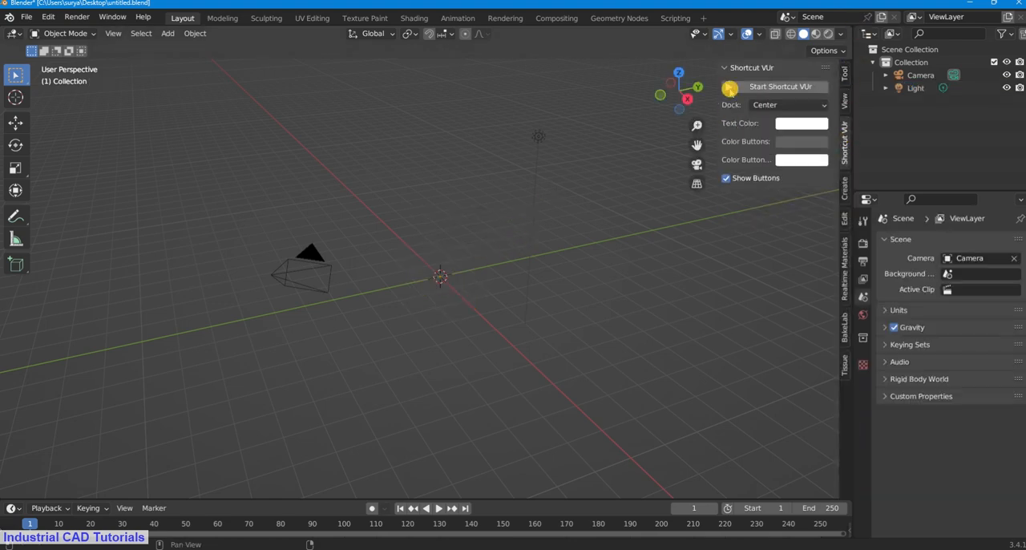
{"action": "left_click", "coordinate": [728, 86]}
{"action": "key", "text": "n"}
{"action": "left_click", "coordinate": [602, 173]}
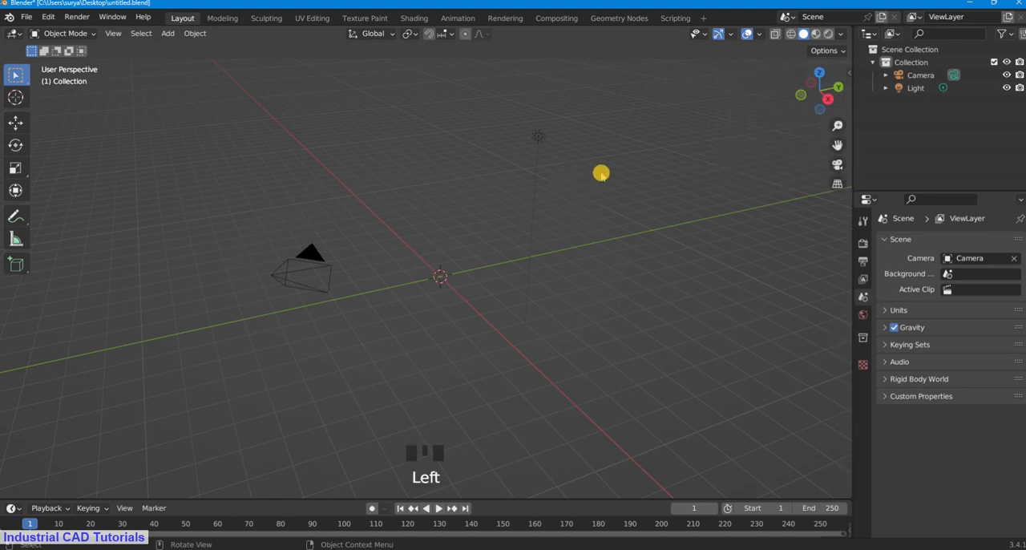
Step: Select both the light and the camera and hide them in the viewport
{"action": "left_click_drag", "start_coordinate": [605, 179], "coordinate": [483, 89], "text": "shift"}
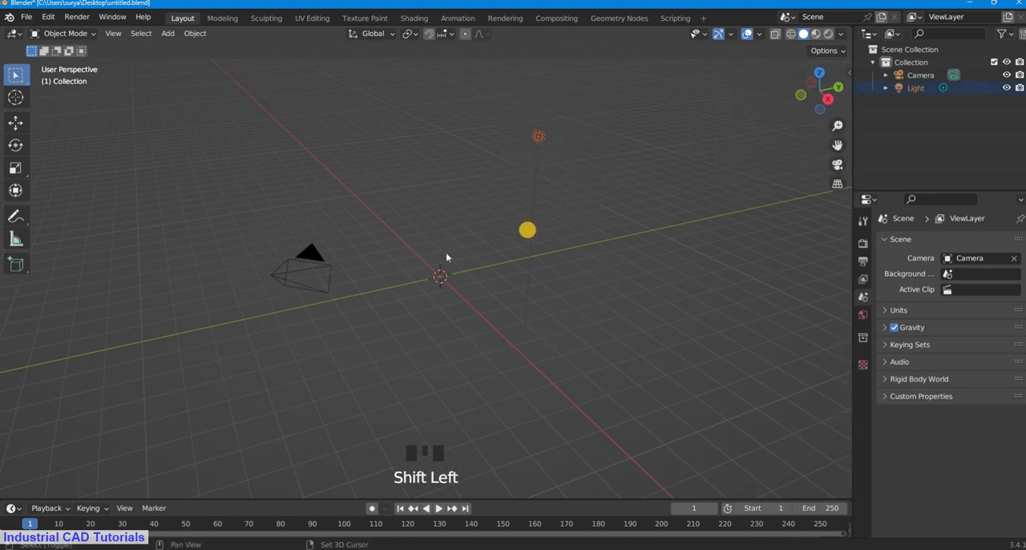
{"action": "left_click_drag", "start_coordinate": [344, 299], "coordinate": [240, 169], "text": "shift"}
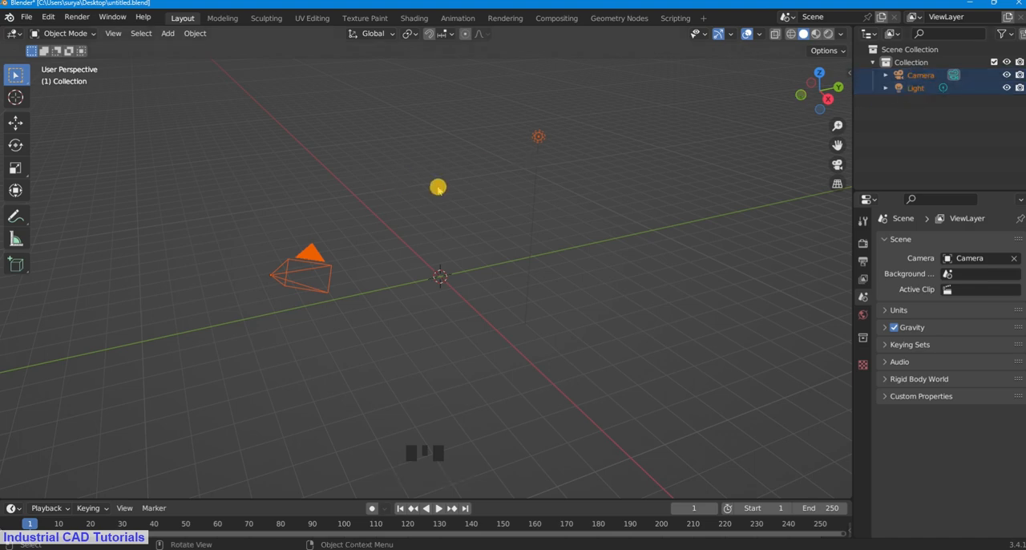
{"action": "key", "text": "h"}
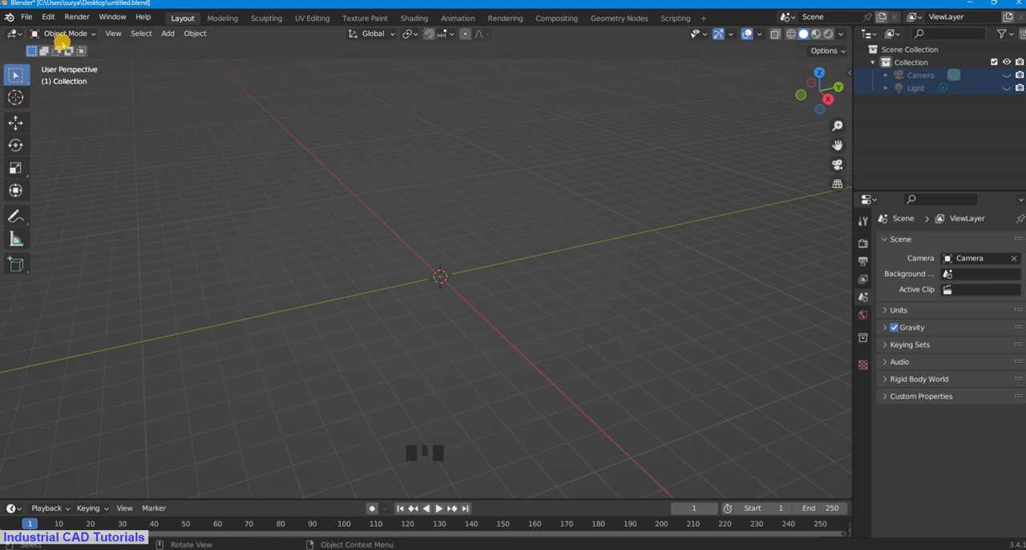
Step: Add a mesh circle at the origin and set its vertex count to 16
{"action": "key", "text": "shift+a"}
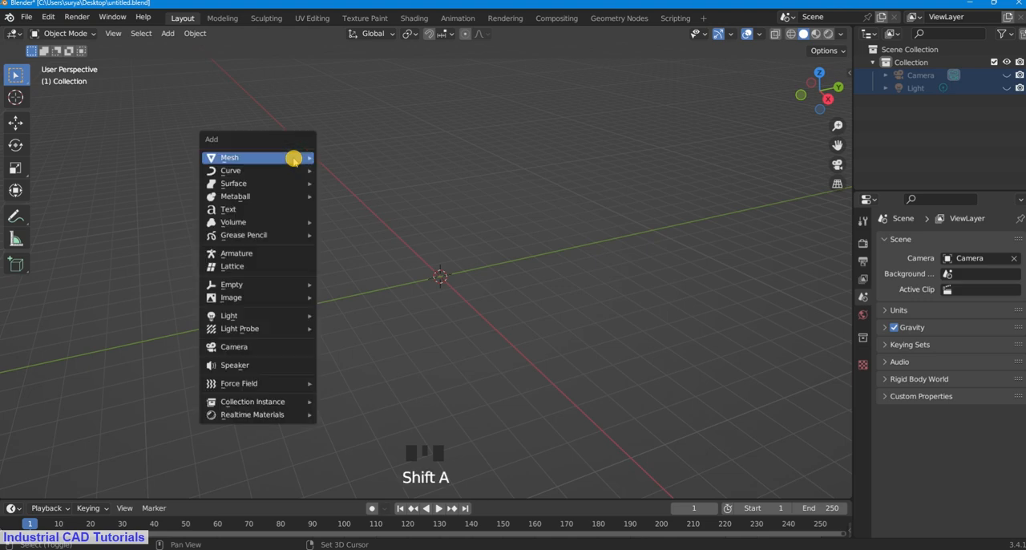
{"action": "mouse_move", "coordinate": [295, 157]}
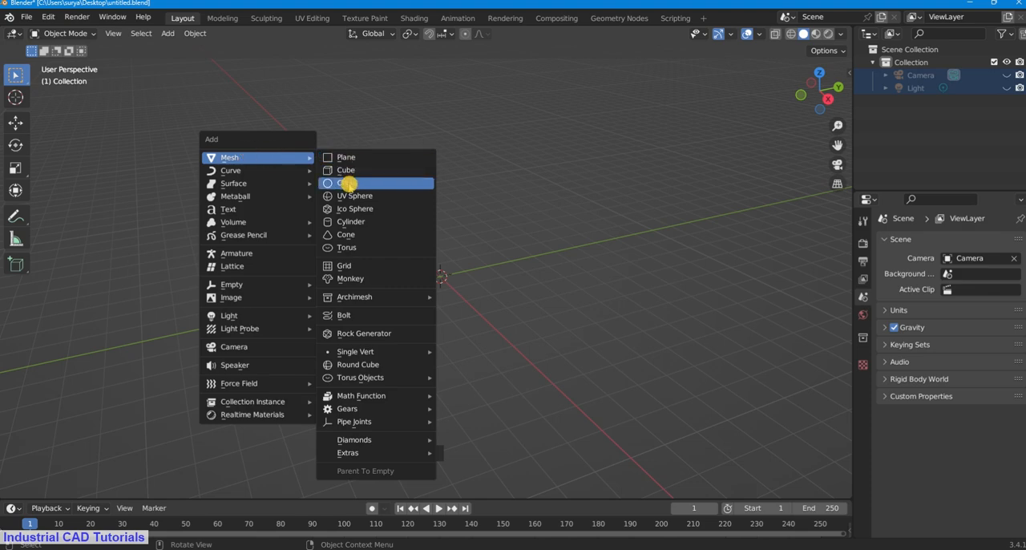
{"action": "left_click", "coordinate": [346, 183]}
{"action": "scroll", "coordinate": [345, 365], "scroll_direction": "up", "scroll_amount": 7}
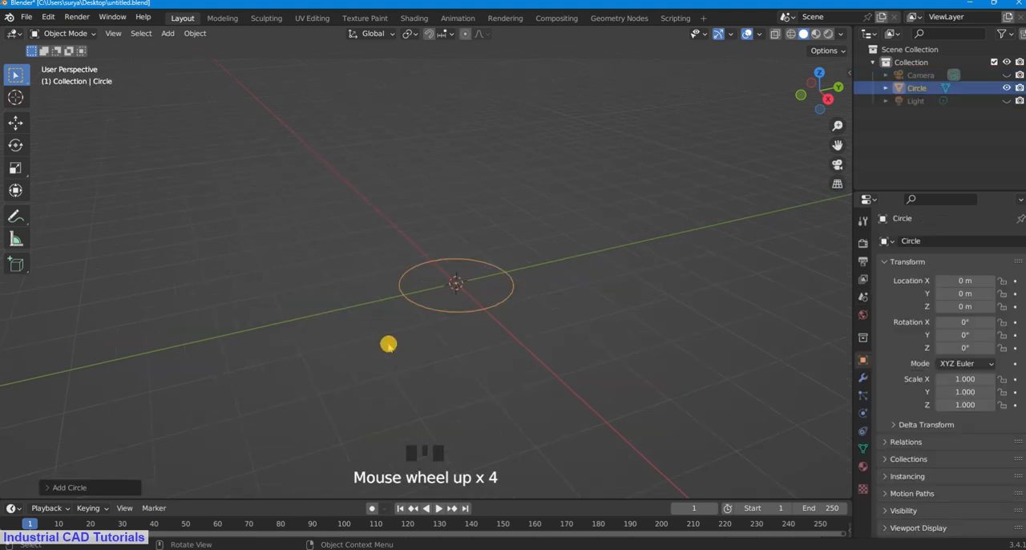
{"action": "left_click", "coordinate": [64, 488]}
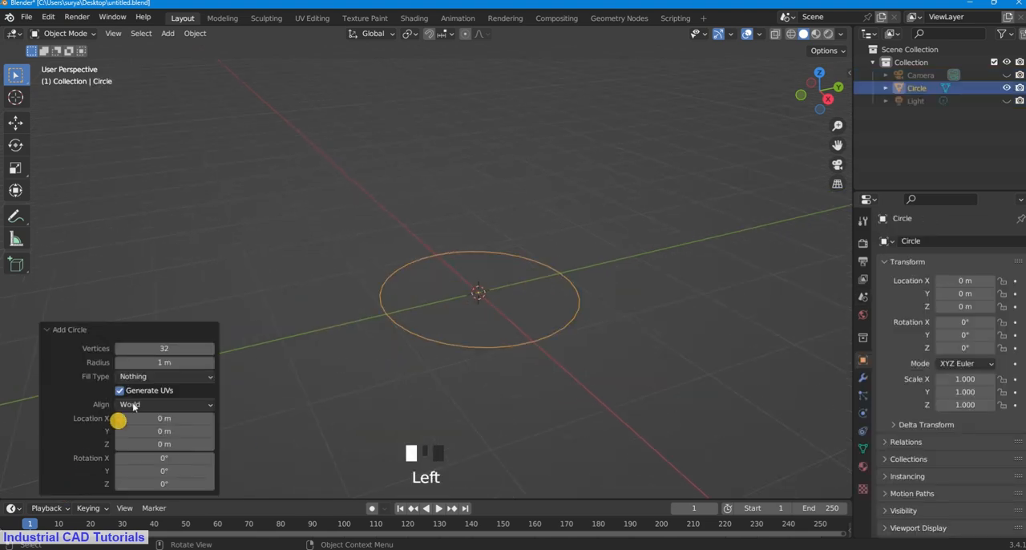
{"action": "double_click", "coordinate": [169, 350]}
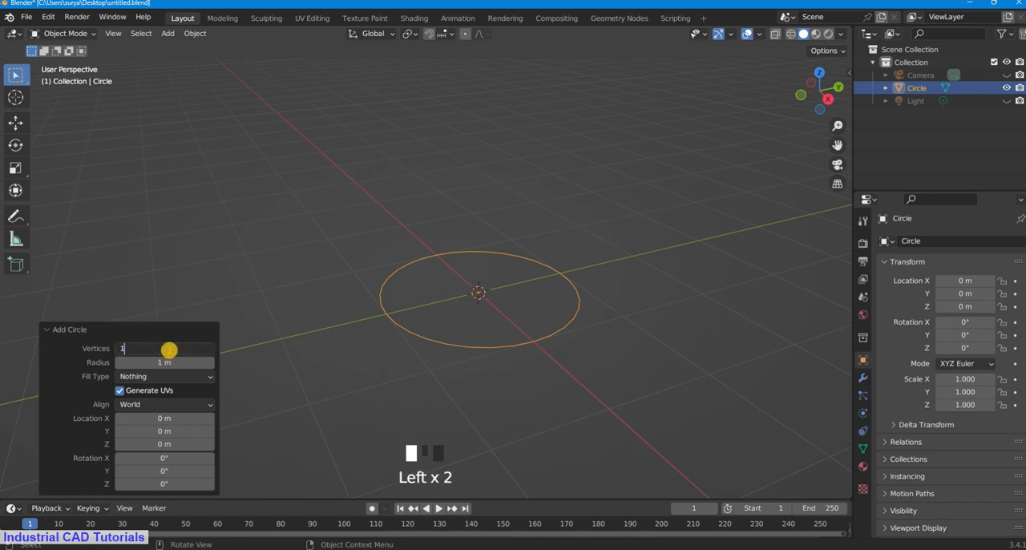
{"action": "type", "text": "16"}
{"action": "key", "text": "Return"}
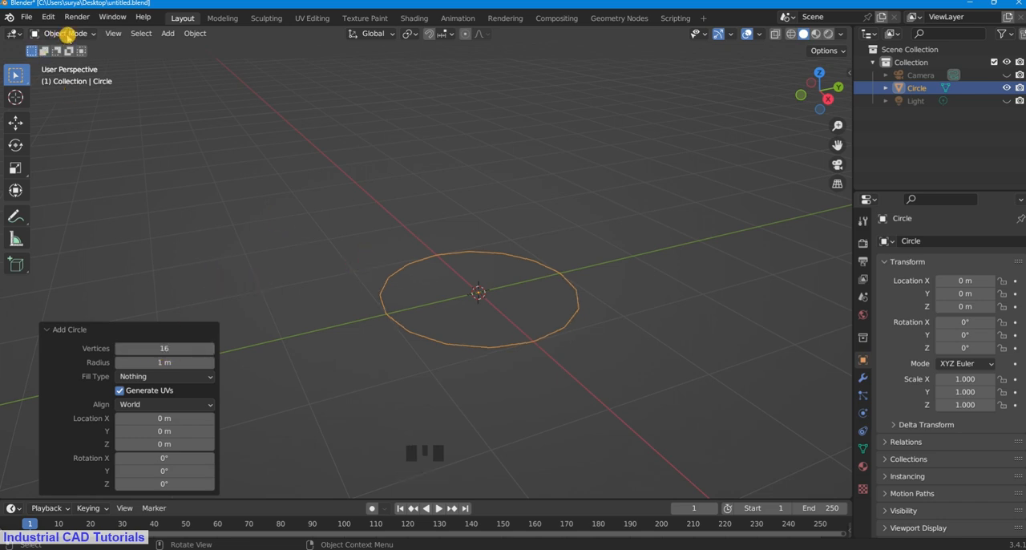
Step: Enter Edit Mode on the circle and extrude all its vertices upward along Z by about 0.6 m
{"action": "left_click", "coordinate": [68, 33]}
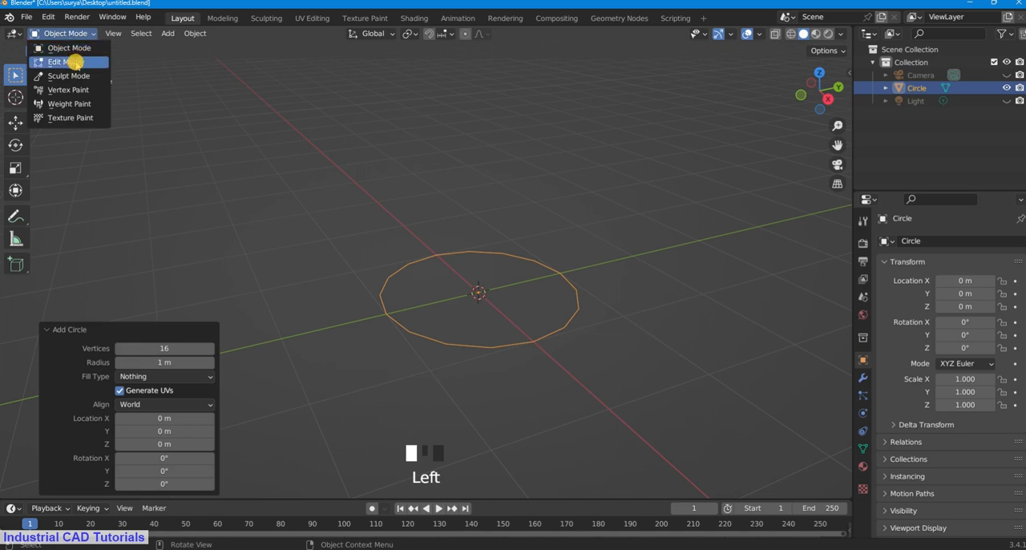
{"action": "left_click", "coordinate": [74, 63]}
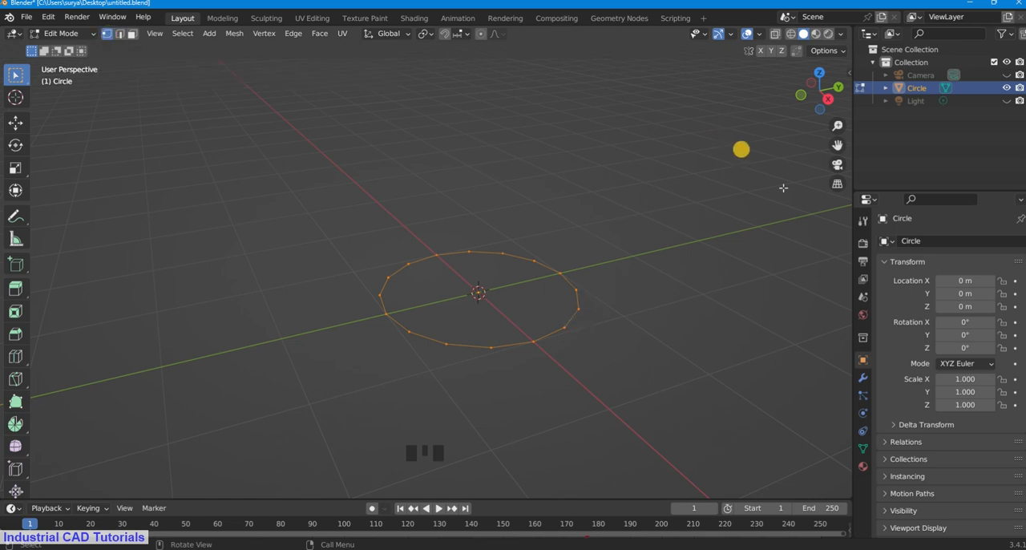
{"action": "left_click_drag", "start_coordinate": [837, 145], "coordinate": [601, 190]}
{"action": "left_click_drag", "start_coordinate": [321, 184], "coordinate": [827, 429]}
{"action": "key", "text": "e"}
{"action": "key", "text": "z"}
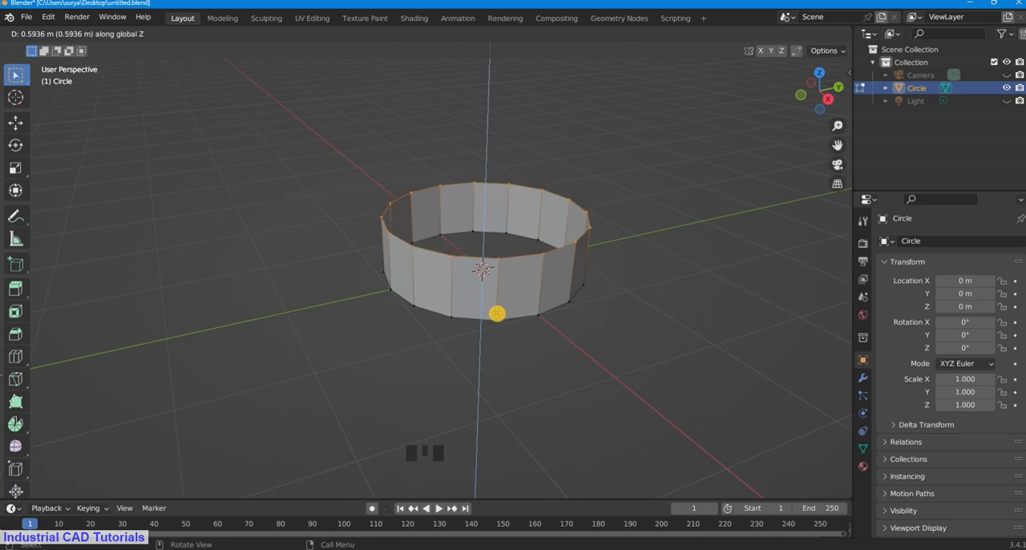
{"action": "left_click", "coordinate": [521, 310]}
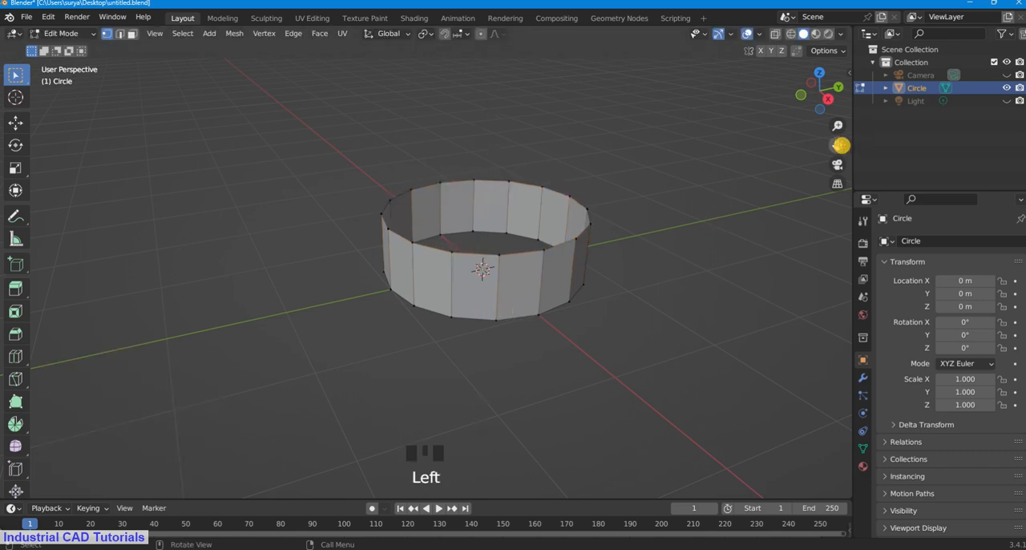
Step: In edge selection mode, select the ring's whole bottom edge loop and fill it with a face
{"action": "left_click_drag", "start_coordinate": [837, 145], "coordinate": [811, 146]}
{"action": "middle_click_drag", "start_coordinate": [578, 270], "coordinate": [580, 220]}
{"action": "scroll", "coordinate": [566, 278], "scroll_direction": "up", "scroll_amount": 3}
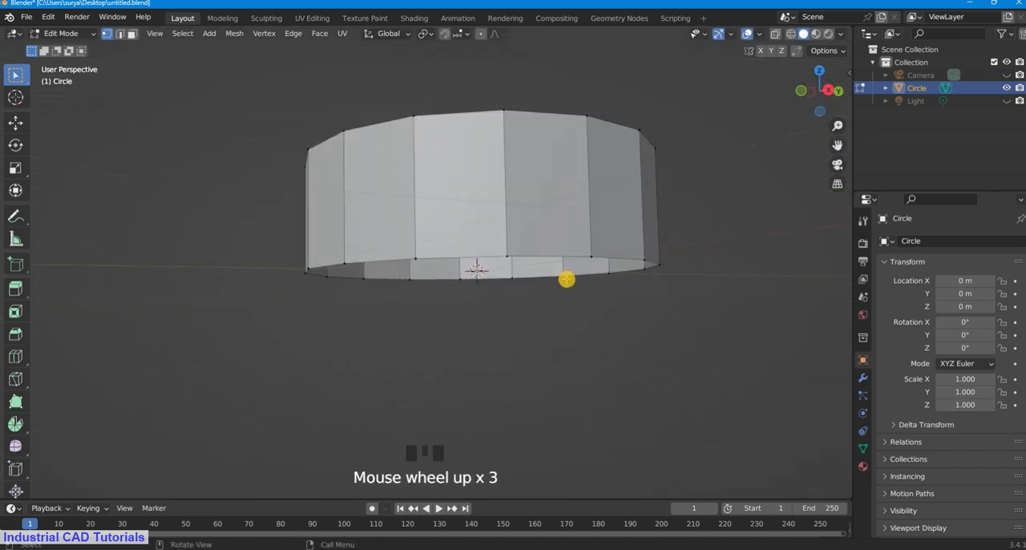
{"action": "middle_click_drag", "start_coordinate": [566, 278], "coordinate": [566, 257]}
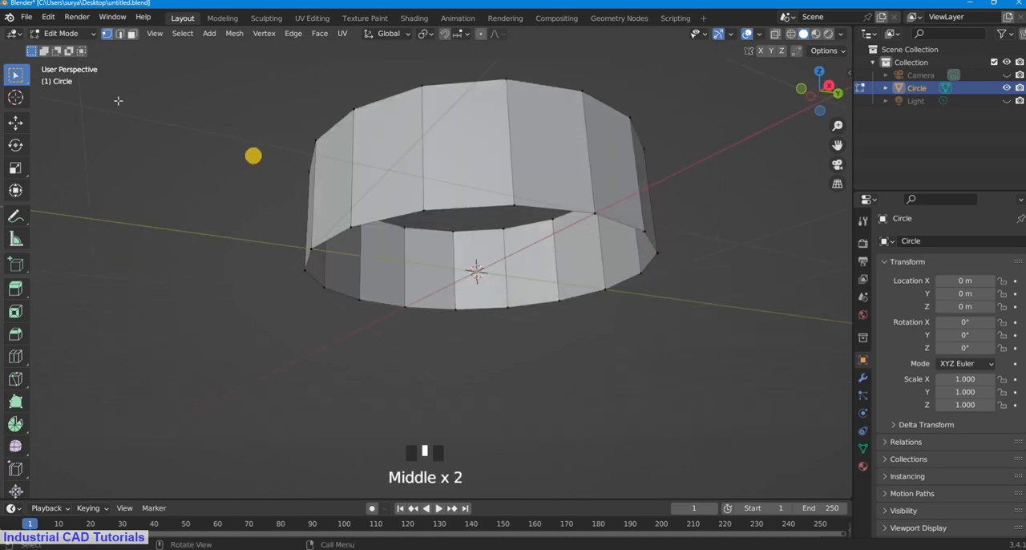
{"action": "left_click", "coordinate": [120, 34]}
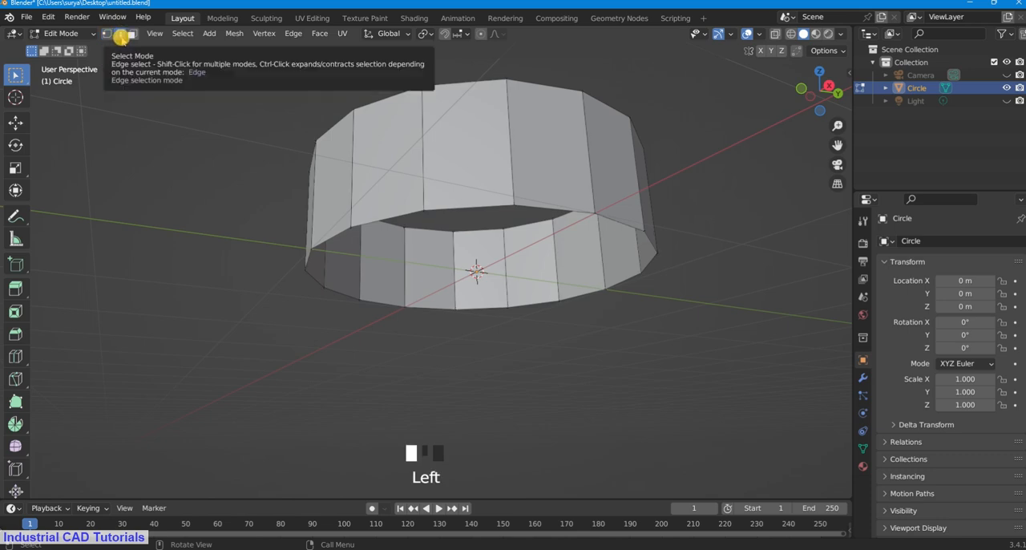
{"action": "left_click", "coordinate": [469, 206], "text": "alt+shift"}
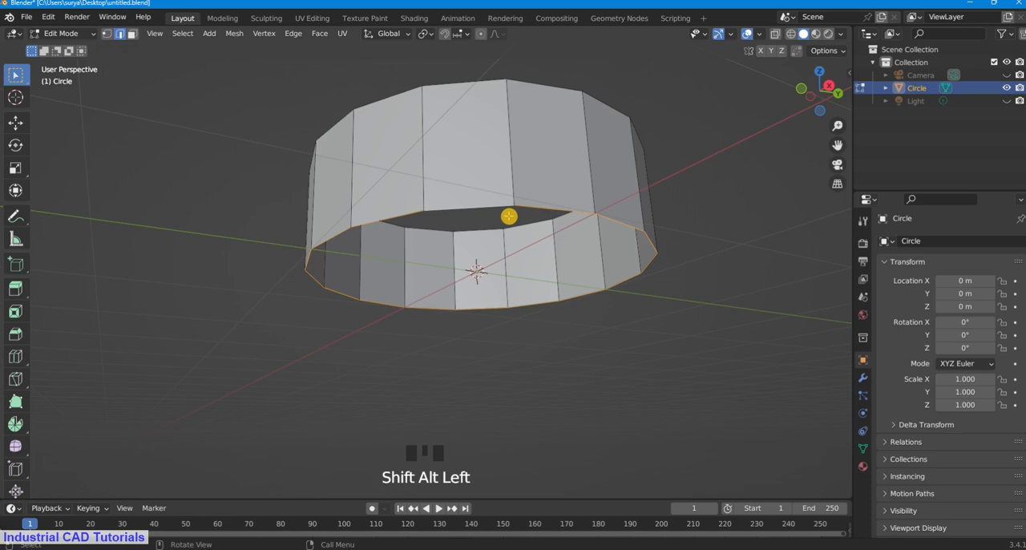
{"action": "middle_click_drag", "start_coordinate": [538, 228], "coordinate": [532, 207]}
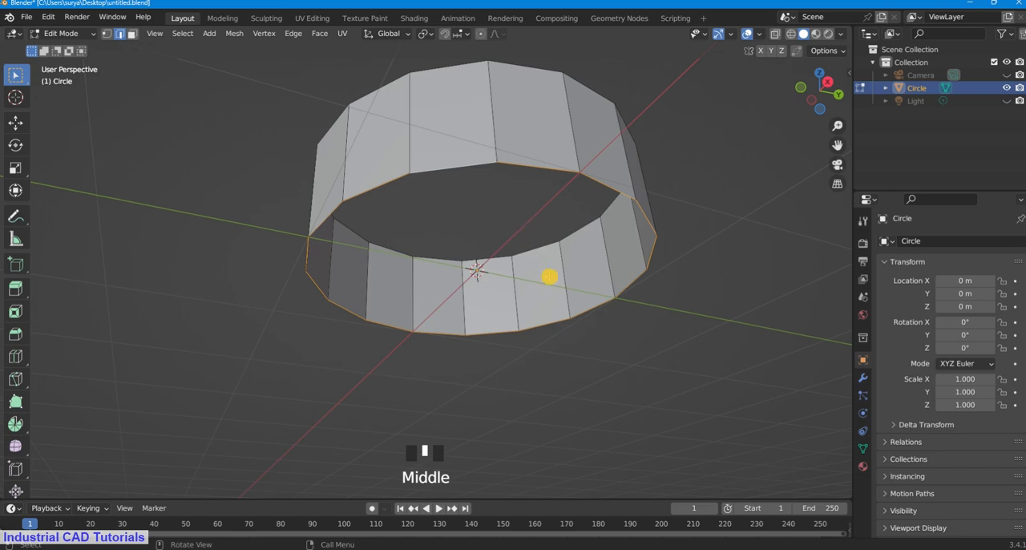
{"action": "key", "text": "f"}
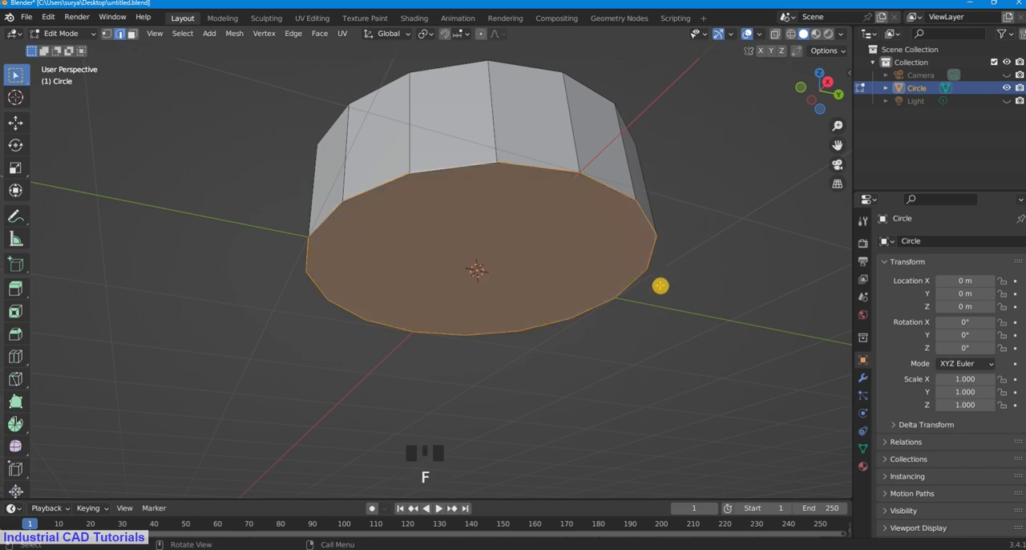
Step: Inset the bottom face by about 0.36 m and switch to face selection mode
{"action": "middle_click_drag", "start_coordinate": [660, 286], "coordinate": [635, 300]}
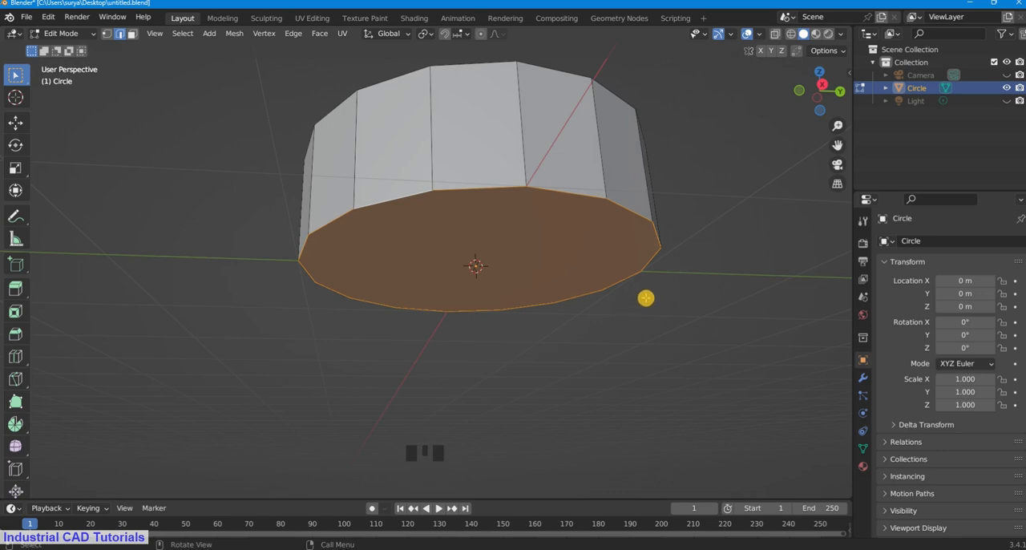
{"action": "key", "text": "i"}
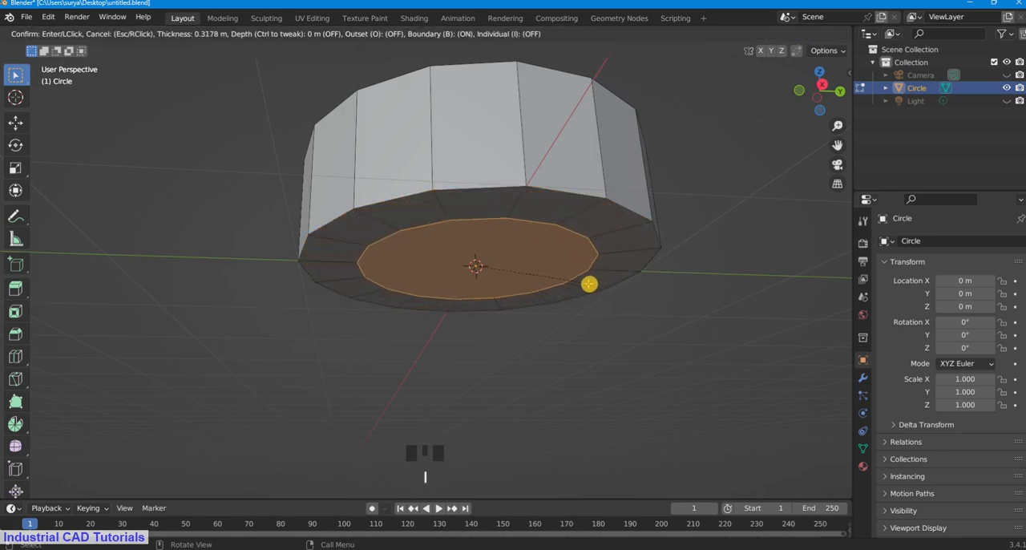
{"action": "left_click", "coordinate": [584, 282]}
{"action": "middle_click_drag", "start_coordinate": [598, 352], "coordinate": [603, 274]}
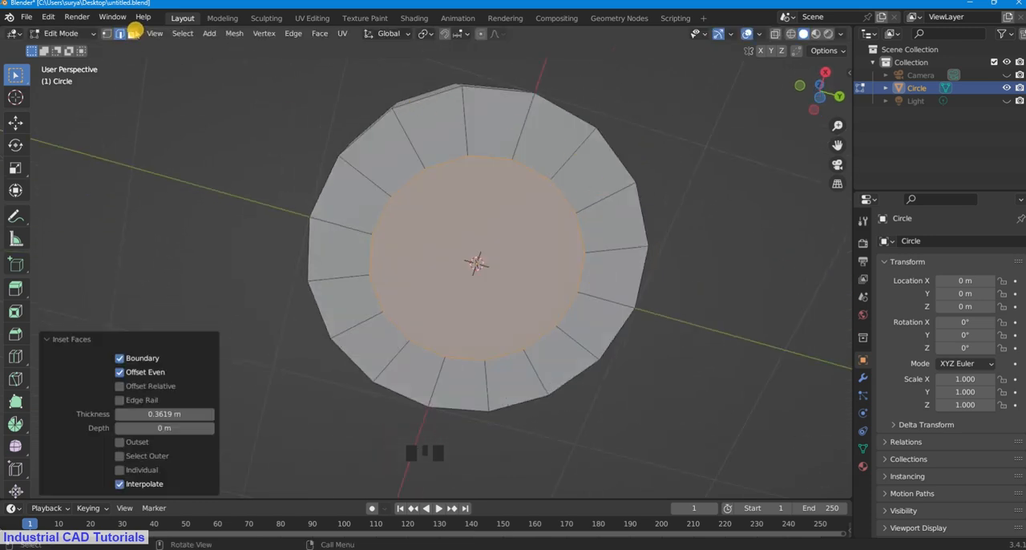
{"action": "left_click", "coordinate": [132, 34]}
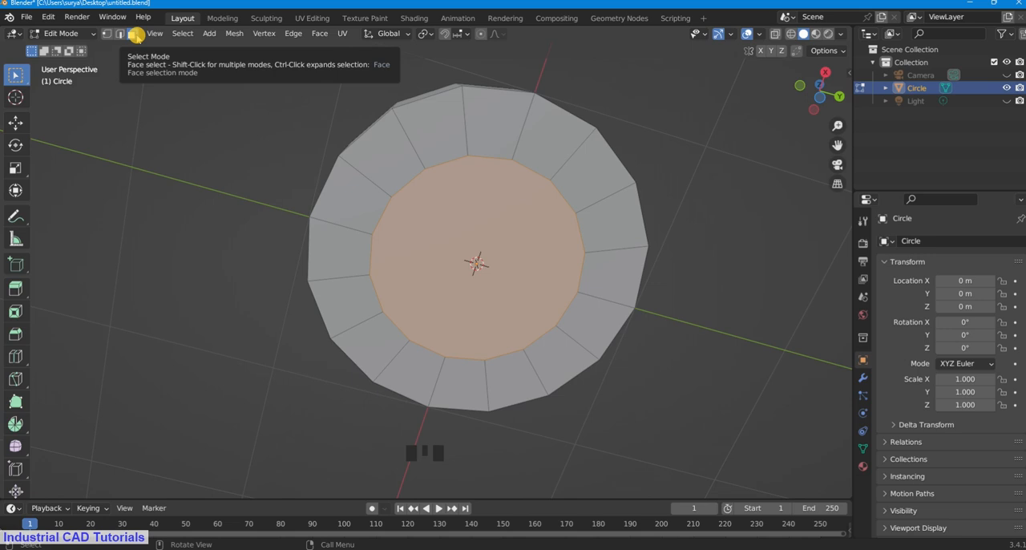
{"action": "left_click", "coordinate": [438, 130], "text": "shift"}
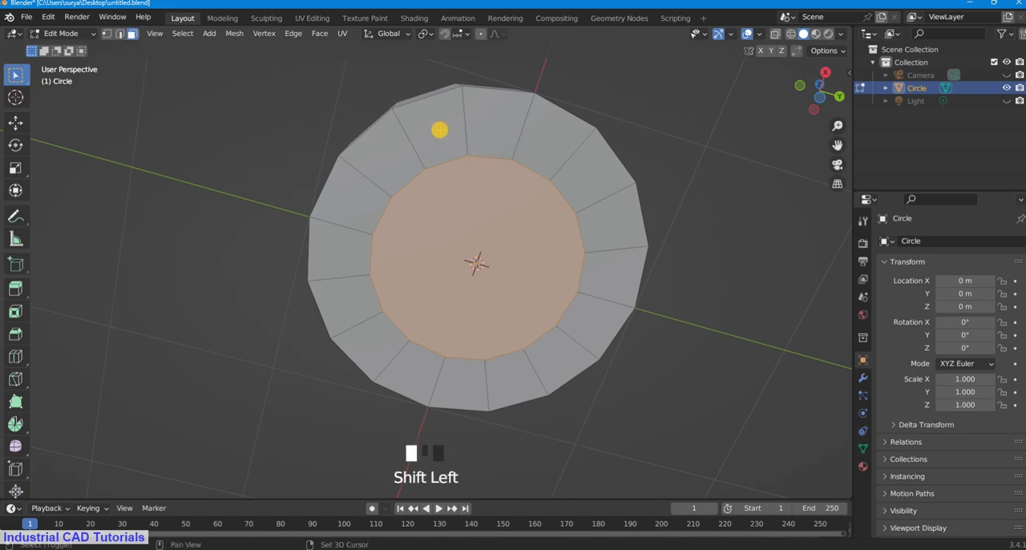
{"action": "left_click", "coordinate": [497, 130], "text": "shift"}
{"action": "left_click", "coordinate": [642, 109]}
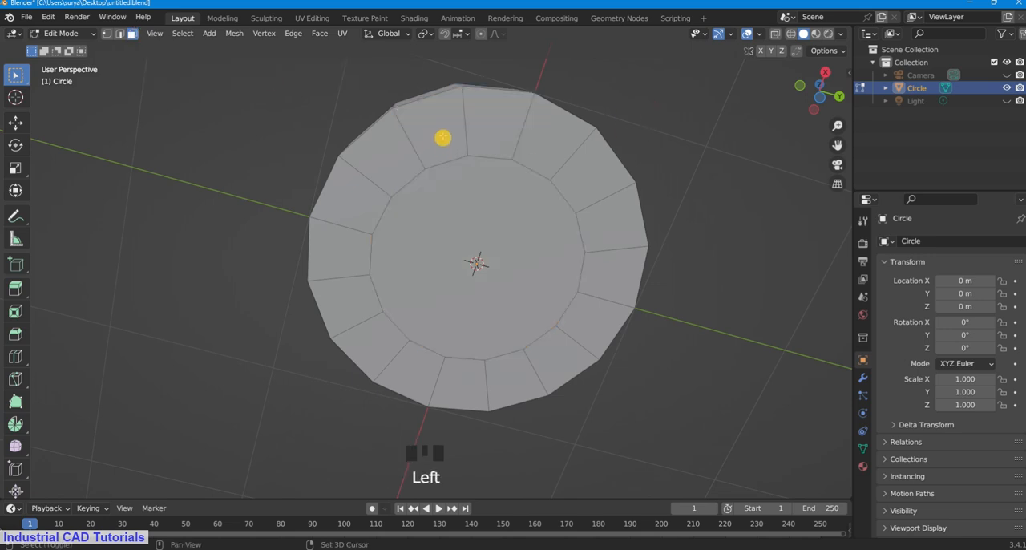
Step: Select four groups of three adjacent faces on the bottom ring, leaving one face unselected between neighbouring groups
{"action": "left_click", "coordinate": [442, 137], "text": "shift"}
{"action": "left_click", "coordinate": [495, 131], "text": "shift"}
{"action": "left_click", "coordinate": [536, 139], "text": "shift"}
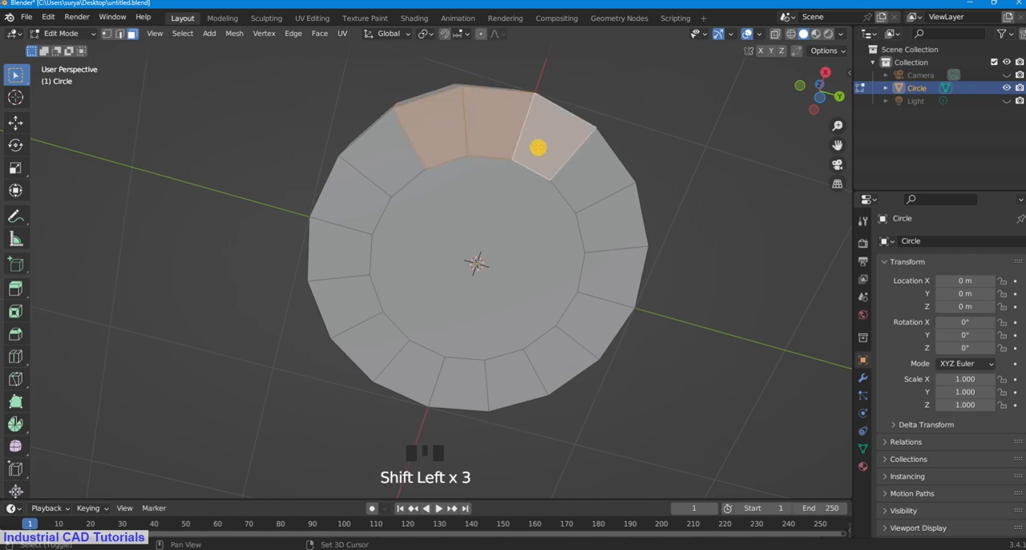
{"action": "left_click", "coordinate": [356, 211], "text": "shift"}
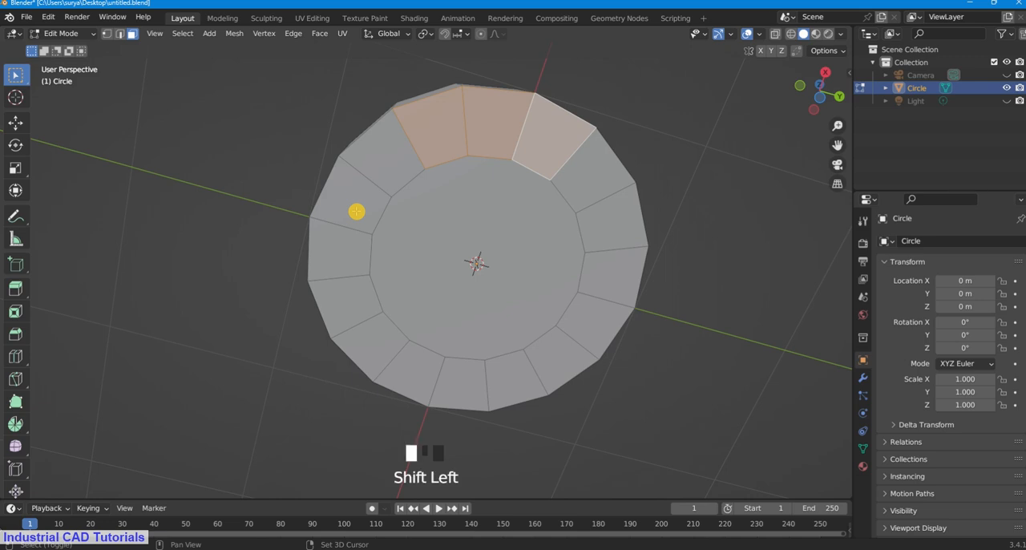
{"action": "left_click", "coordinate": [350, 254], "text": "shift"}
{"action": "left_click", "coordinate": [361, 301], "text": "shift"}
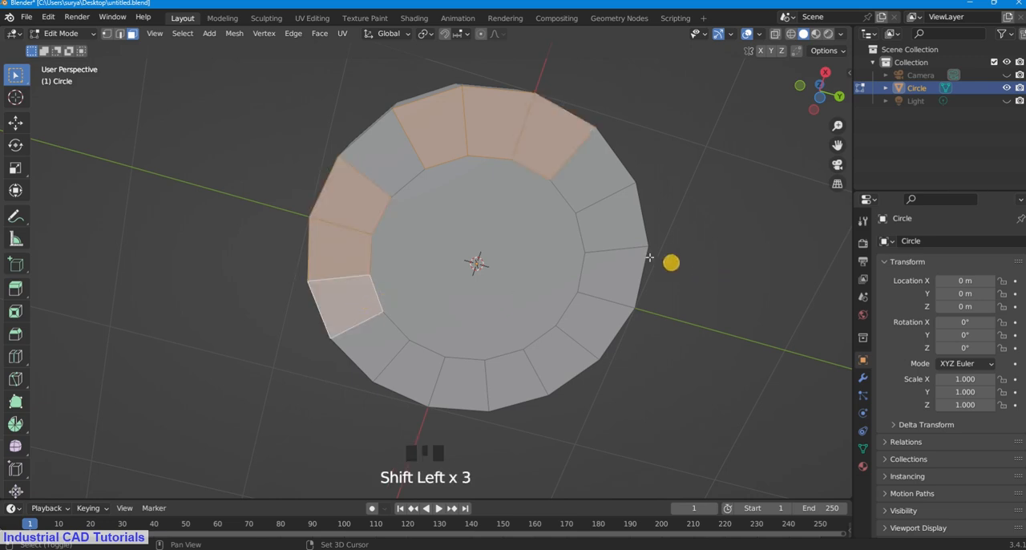
{"action": "left_click", "coordinate": [635, 236], "text": "shift"}
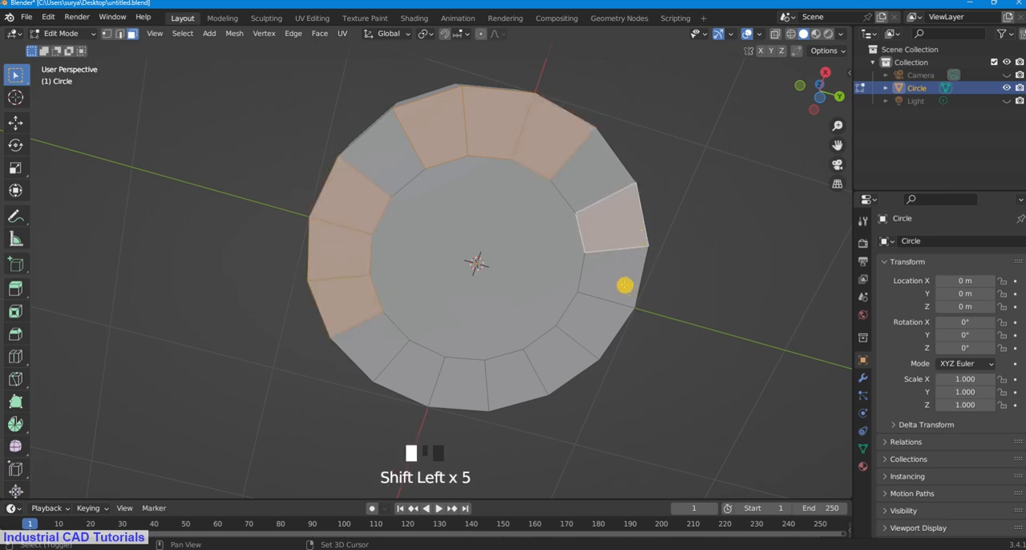
{"action": "left_click", "coordinate": [607, 329], "text": "shift"}
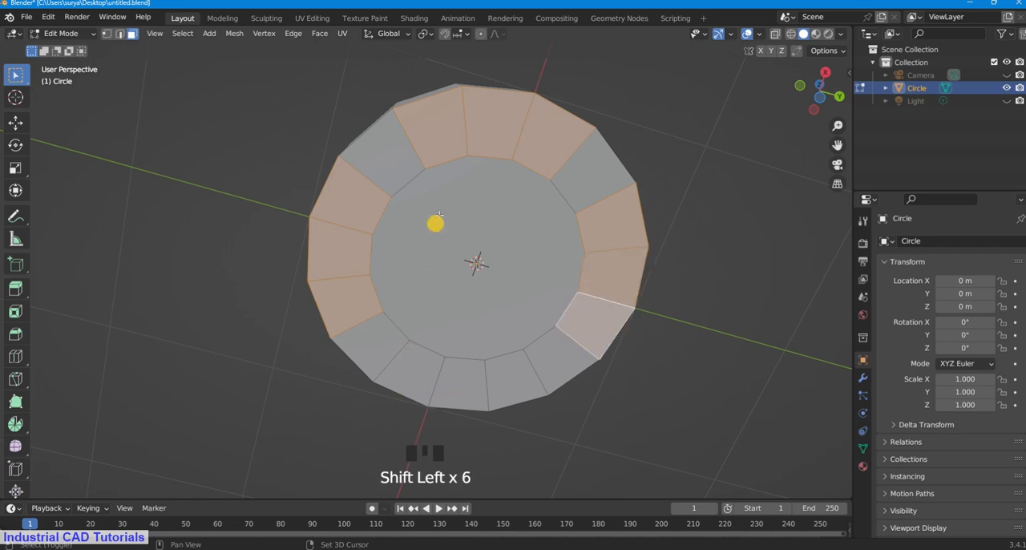
{"action": "left_click", "coordinate": [415, 371], "text": "shift"}
{"action": "left_click", "coordinate": [459, 380], "text": "shift"}
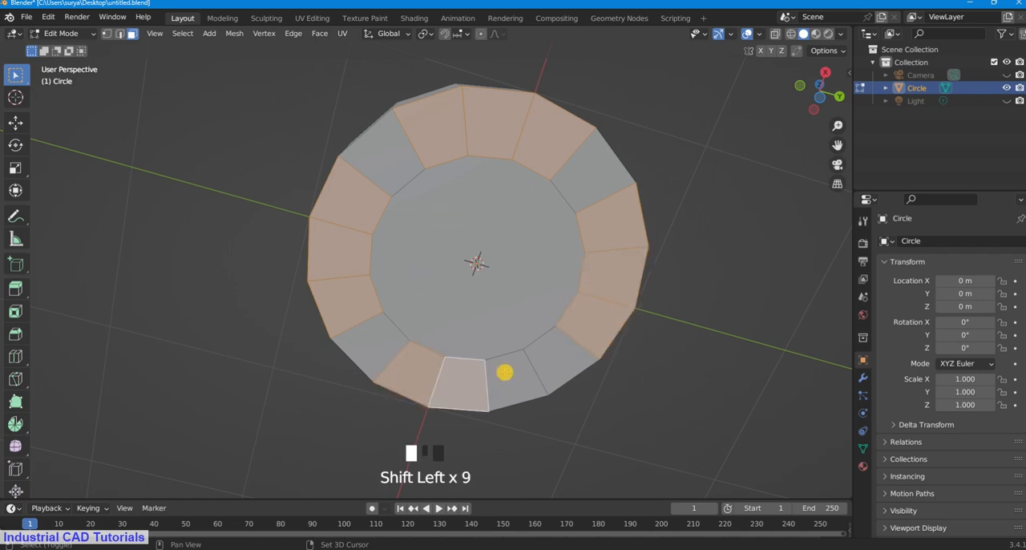
Step: Extrude the four selected face groups downward by about 0.65 m to form legs
{"action": "scroll", "coordinate": [573, 277], "scroll_direction": "down", "scroll_amount": 3}
{"action": "middle_click_drag", "start_coordinate": [573, 278], "coordinate": [569, 325]}
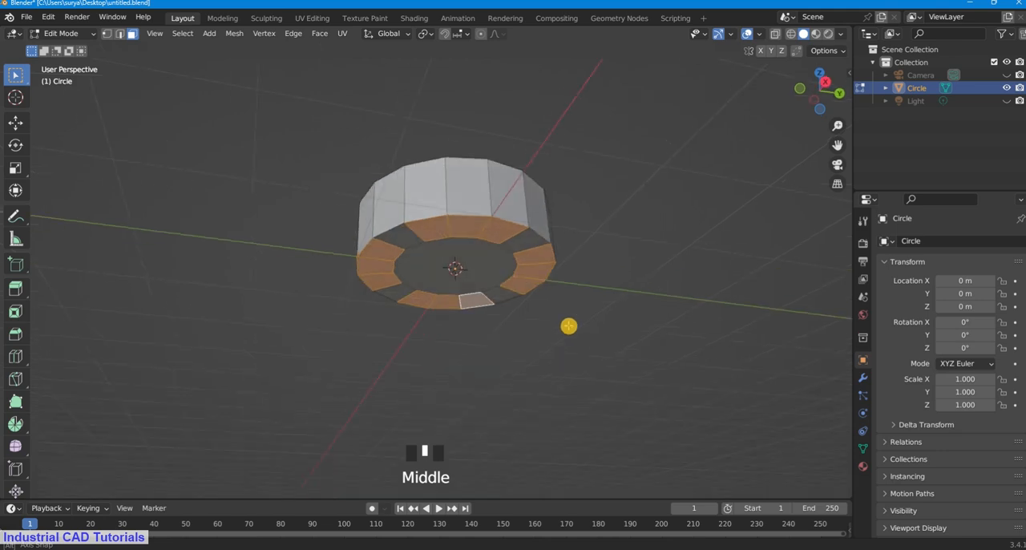
{"action": "key", "text": "e"}
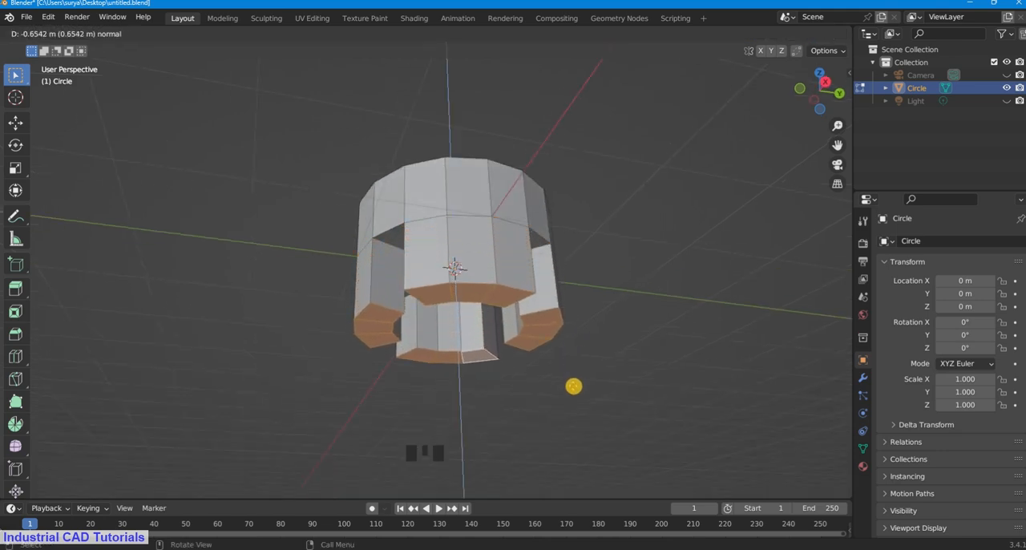
{"action": "left_click", "coordinate": [574, 386]}
Step: Scale the end faces of all four legs together by about 0.652 so the legs taper inward
{"action": "middle_click_drag", "start_coordinate": [584, 351], "coordinate": [605, 235]}
{"action": "key", "text": "KP_7"}
{"action": "key", "text": "KP_1"}
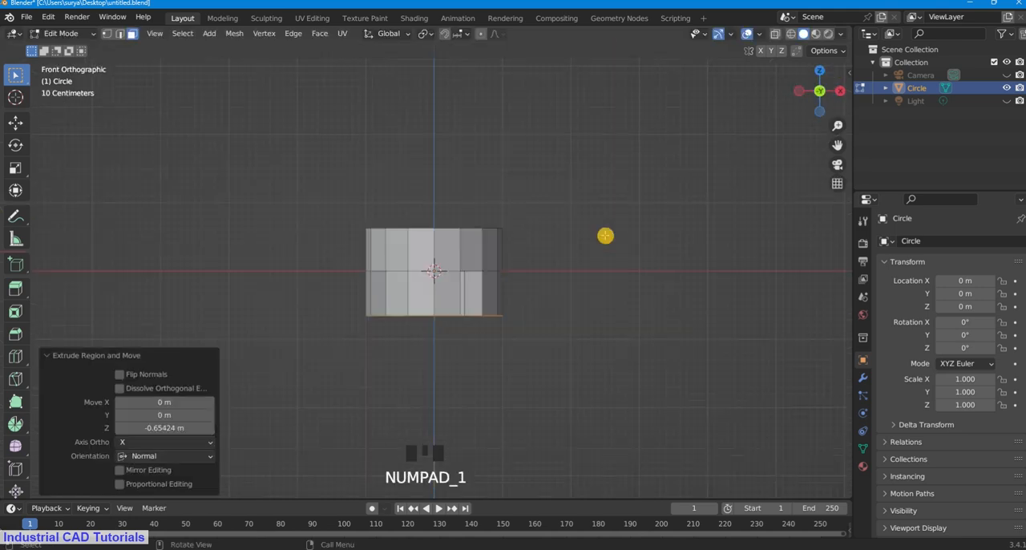
{"action": "scroll", "coordinate": [617, 251], "scroll_direction": "down", "scroll_amount": 4}
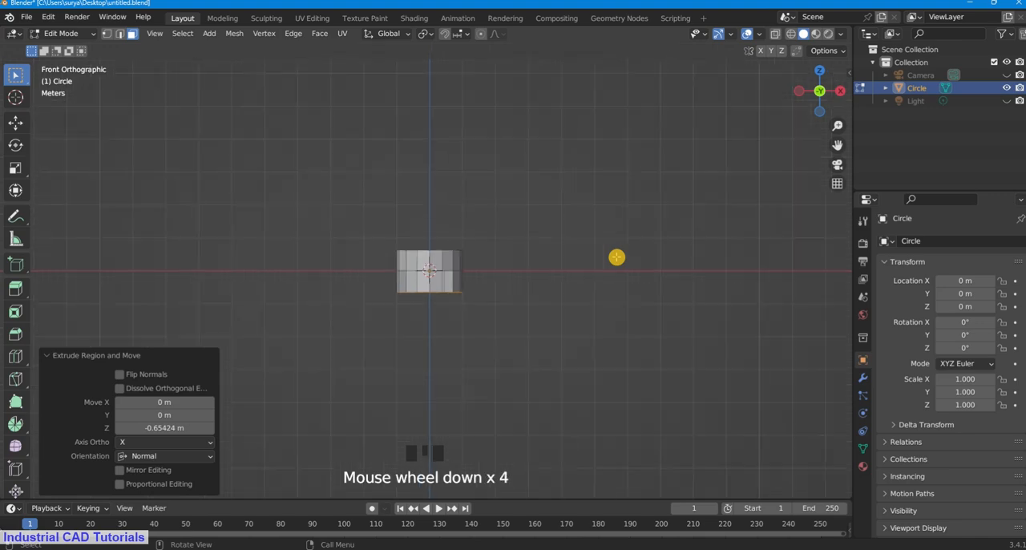
{"action": "scroll", "coordinate": [617, 253], "scroll_direction": "up", "scroll_amount": 9}
{"action": "scroll", "coordinate": [617, 256], "scroll_direction": "up", "scroll_amount": 1}
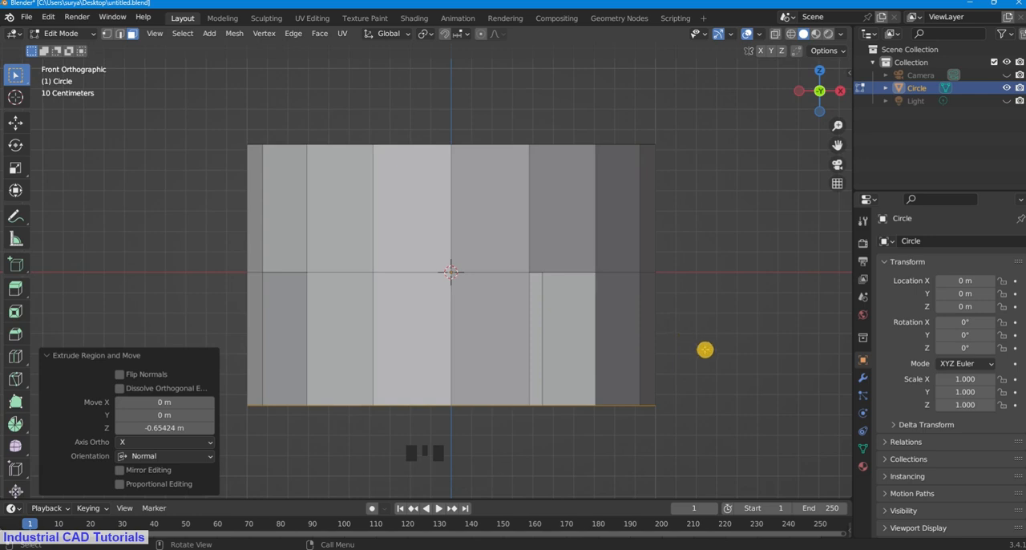
{"action": "key", "text": "s"}
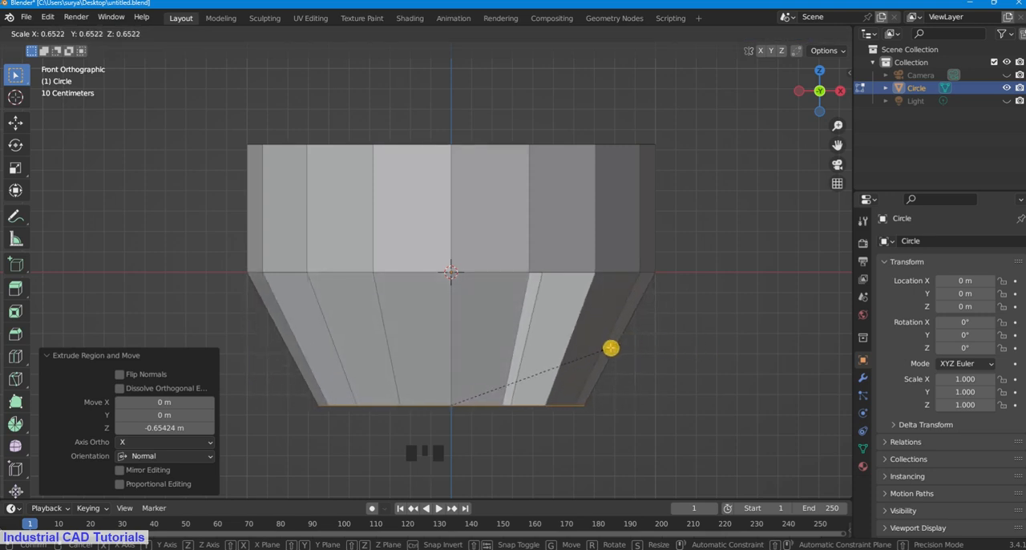
{"action": "left_click", "coordinate": [611, 348]}
Step: Set the transform pivot point to Individual Origins and scale each leg's end faces by about 0.664
{"action": "middle_click_drag", "start_coordinate": [644, 332], "coordinate": [656, 202]}
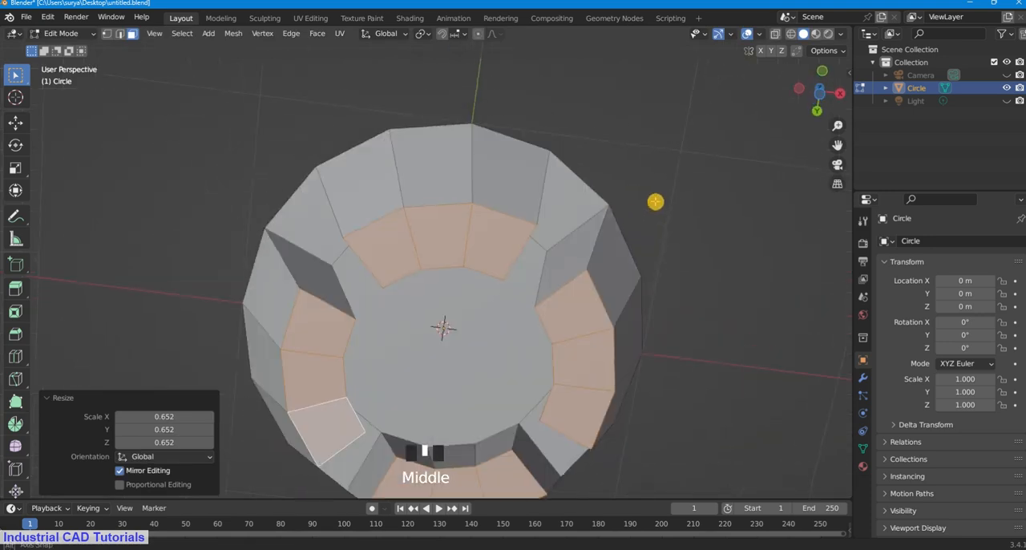
{"action": "scroll", "coordinate": [623, 307], "scroll_direction": "down", "scroll_amount": 3}
{"action": "middle_click_drag", "start_coordinate": [607, 339], "coordinate": [612, 275]}
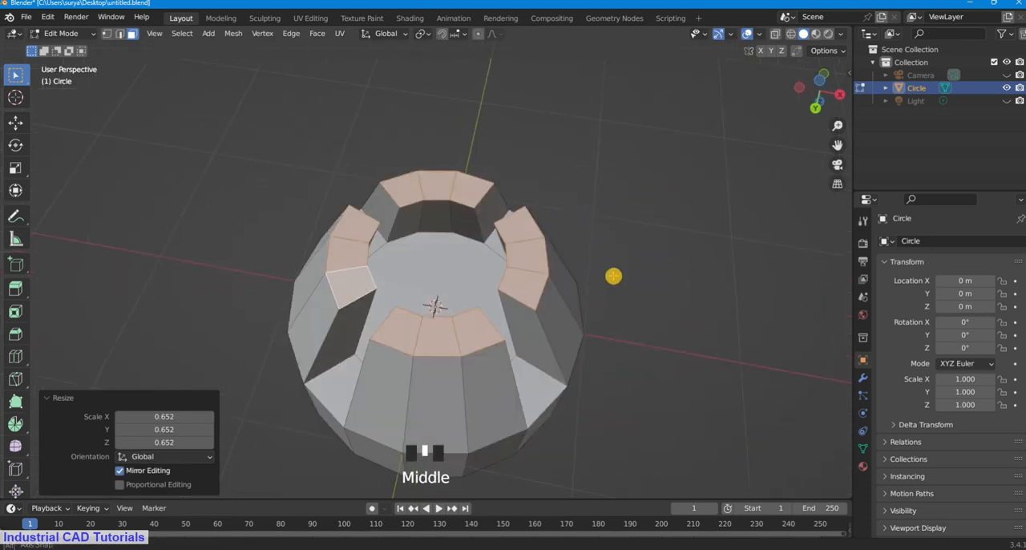
{"action": "left_click", "coordinate": [428, 34]}
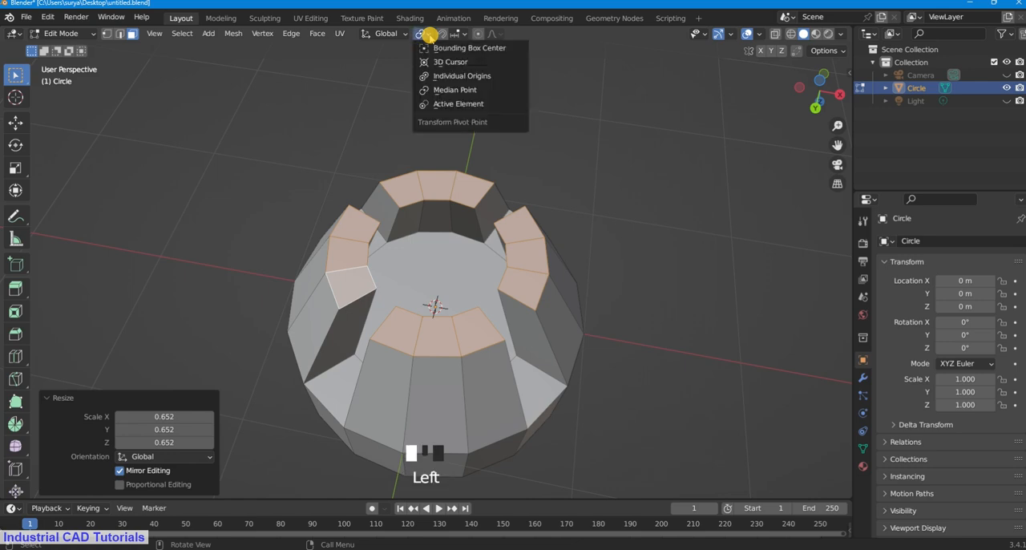
{"action": "left_click", "coordinate": [431, 34]}
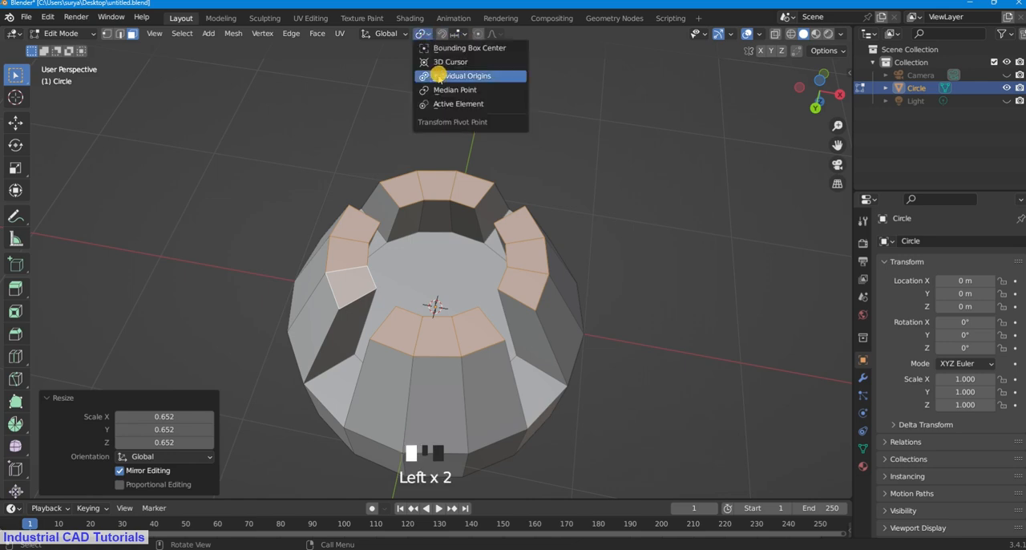
{"action": "left_click", "coordinate": [439, 76]}
{"action": "scroll", "coordinate": [662, 217], "scroll_direction": "up", "scroll_amount": 1}
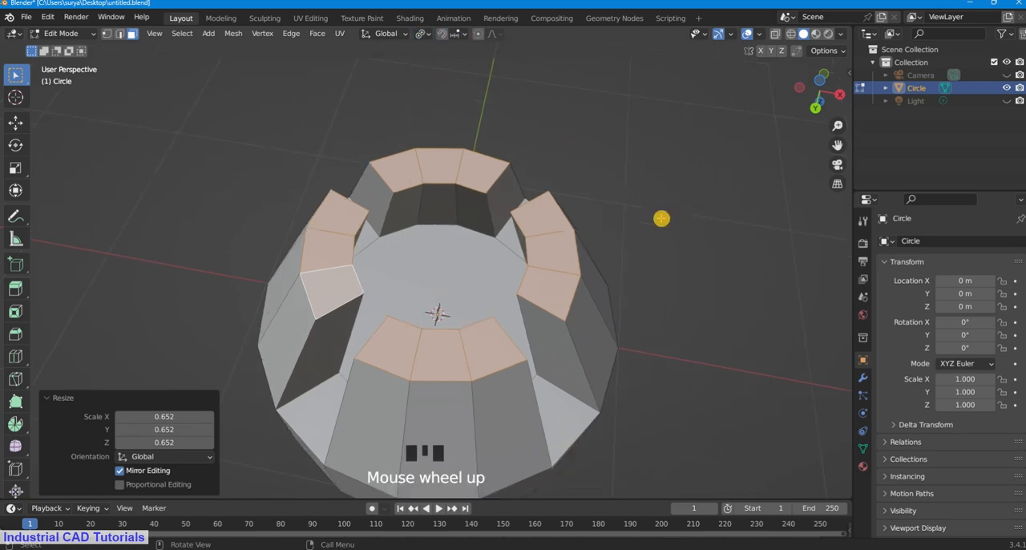
{"action": "key", "text": "s"}
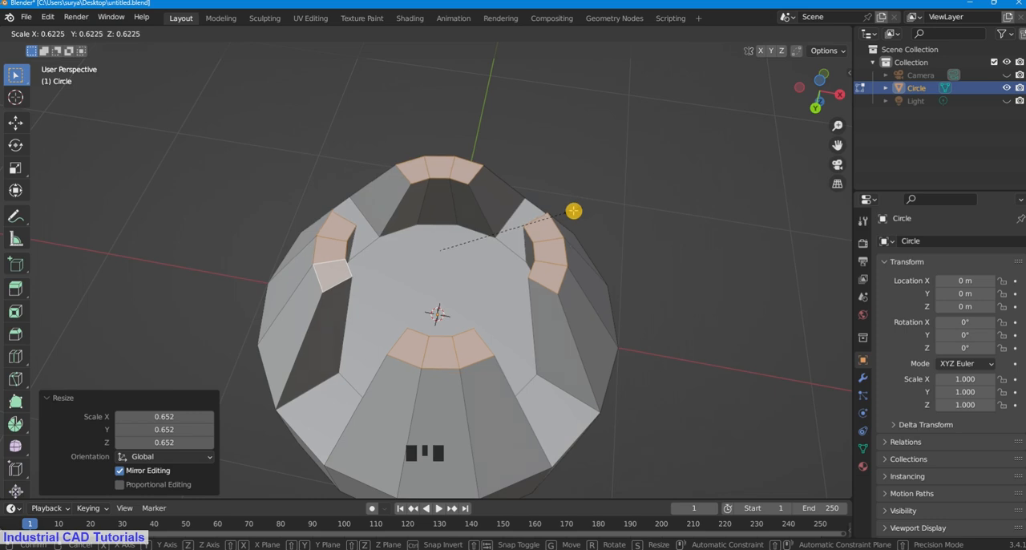
{"action": "left_click", "coordinate": [582, 207]}
Step: Deselect the leg ends and add two evenly spaced horizontal loop cuts around the upper wall
{"action": "scroll", "coordinate": [615, 106], "scroll_direction": "down", "scroll_amount": 1}
{"action": "scroll", "coordinate": [614, 106], "scroll_direction": "down", "scroll_amount": 2}
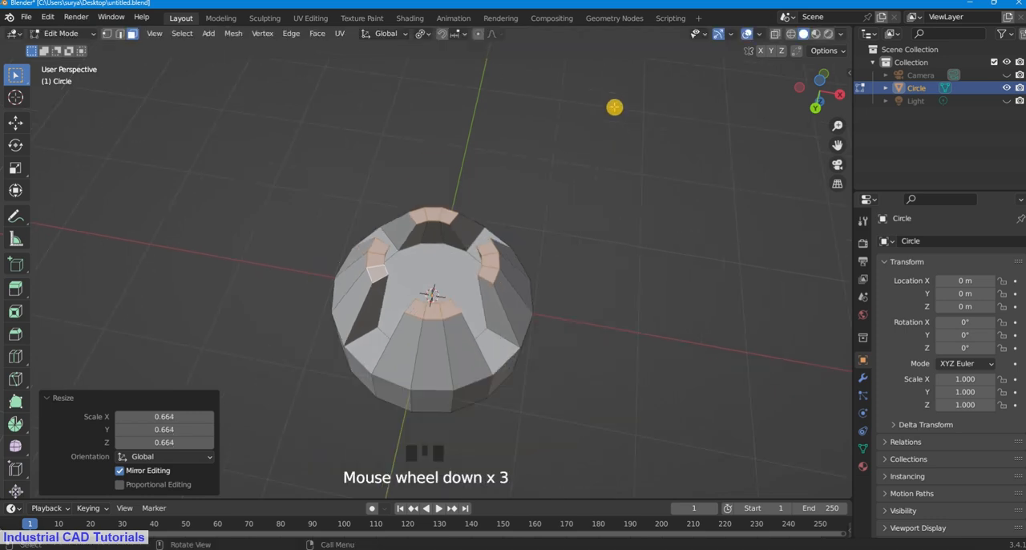
{"action": "left_click", "coordinate": [615, 107]}
{"action": "middle_click_drag", "start_coordinate": [615, 107], "coordinate": [602, 330]}
{"action": "scroll", "coordinate": [601, 244], "scroll_direction": "up", "scroll_amount": 2}
{"action": "scroll", "coordinate": [601, 244], "scroll_direction": "up", "scroll_amount": 1}
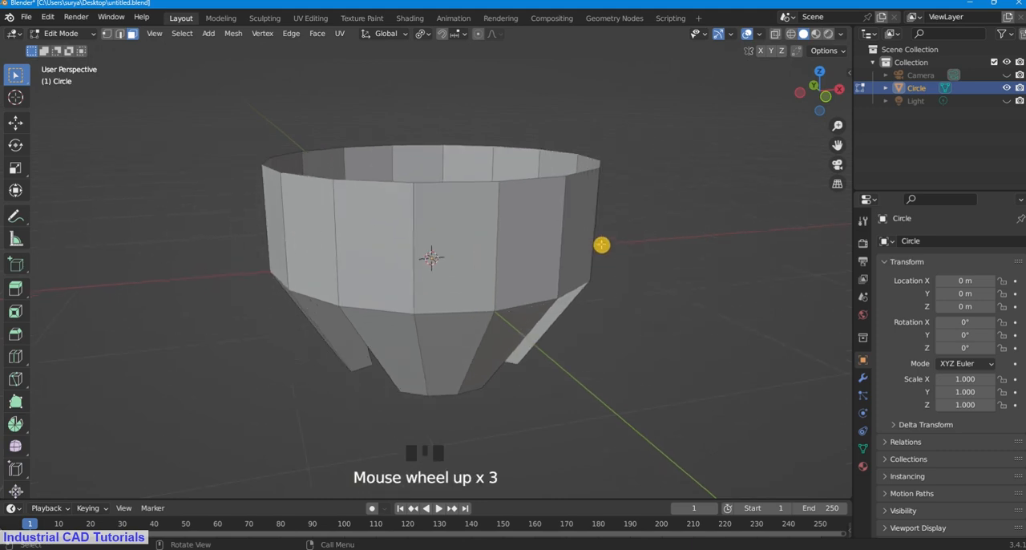
{"action": "key", "text": "ctrl+r"}
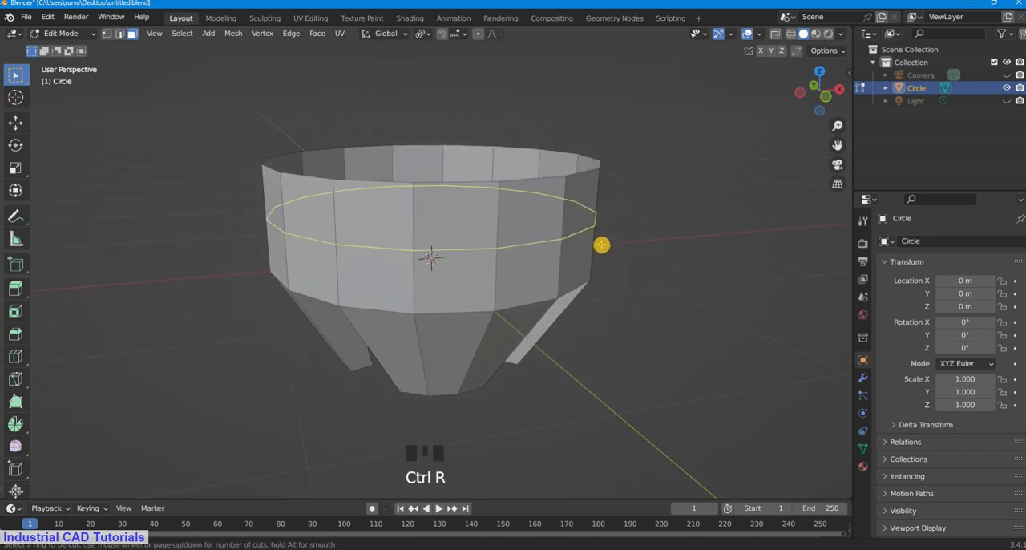
{"action": "scroll", "coordinate": [563, 228], "scroll_direction": "up", "scroll_amount": 1}
{"action": "left_click", "coordinate": [563, 228]}
{"action": "left_click", "coordinate": [563, 228]}
{"action": "left_click", "coordinate": [714, 170]}
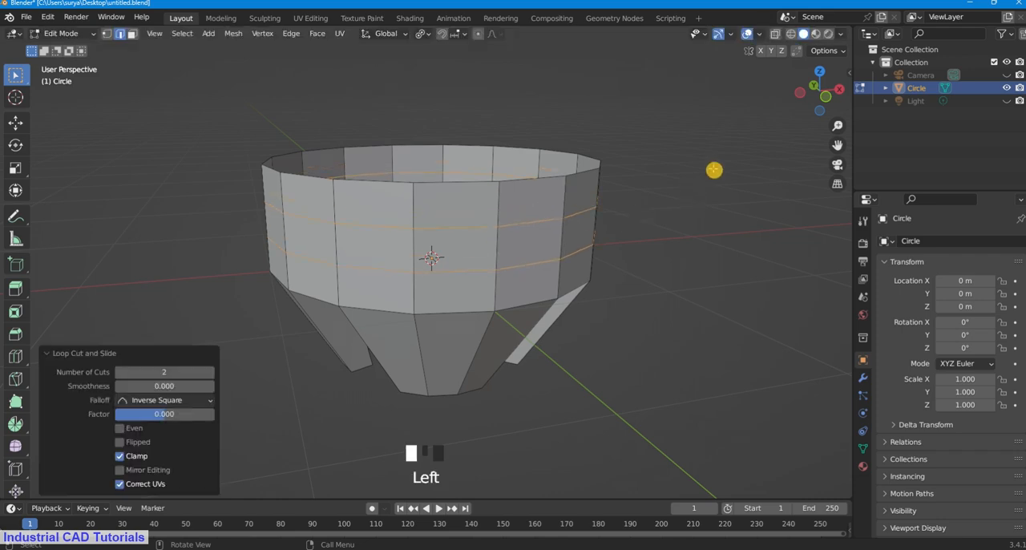
Step: Add two evenly spaced horizontal loop cuts around each of the four legs
{"action": "middle_click_drag", "start_coordinate": [627, 243], "coordinate": [599, 235]}
{"action": "key", "text": "ctrl+r"}
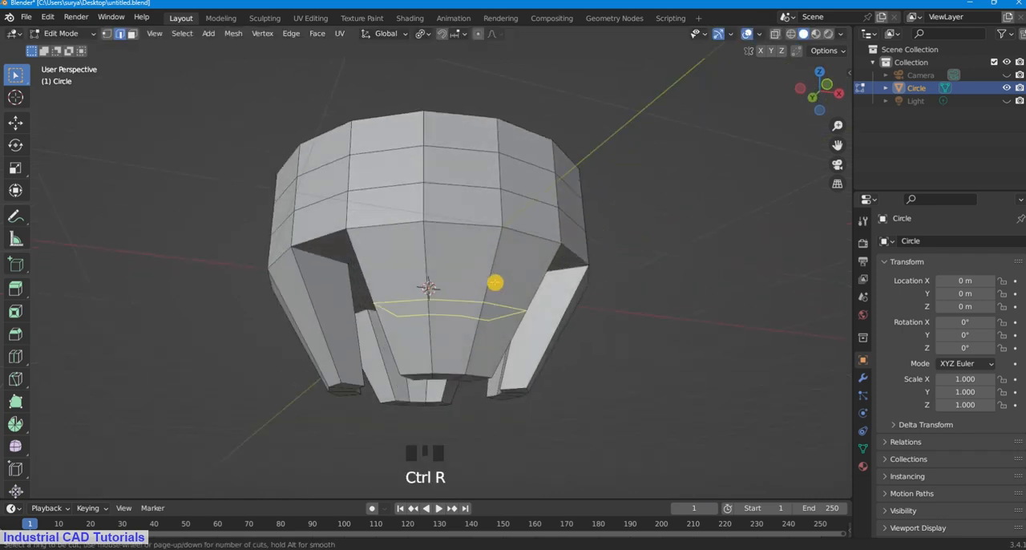
{"action": "scroll", "coordinate": [495, 282], "scroll_direction": "up", "scroll_amount": 1}
{"action": "left_click", "coordinate": [495, 282]}
{"action": "left_click", "coordinate": [495, 282]}
{"action": "middle_click_drag", "start_coordinate": [687, 228], "coordinate": [554, 264]}
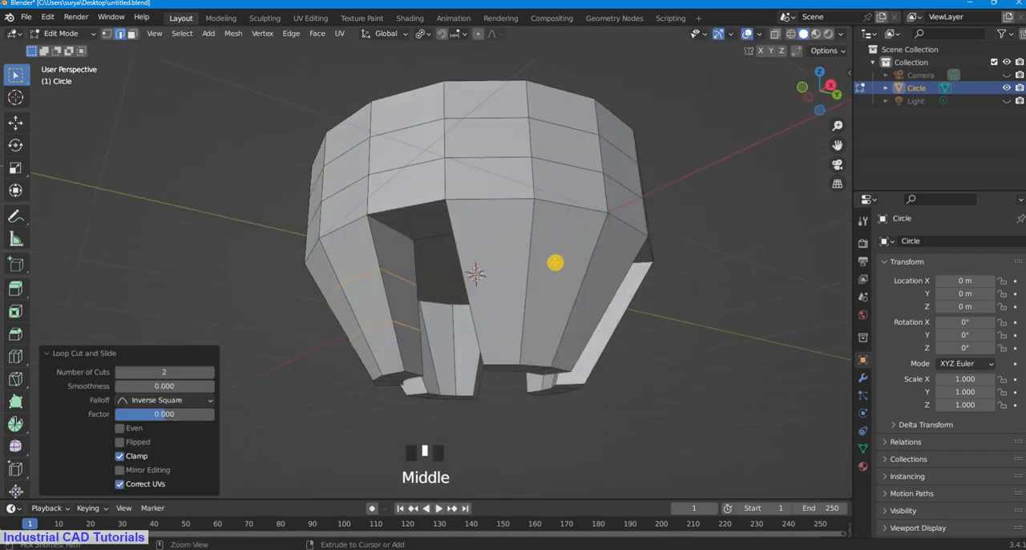
{"action": "key", "text": "ctrl+r"}
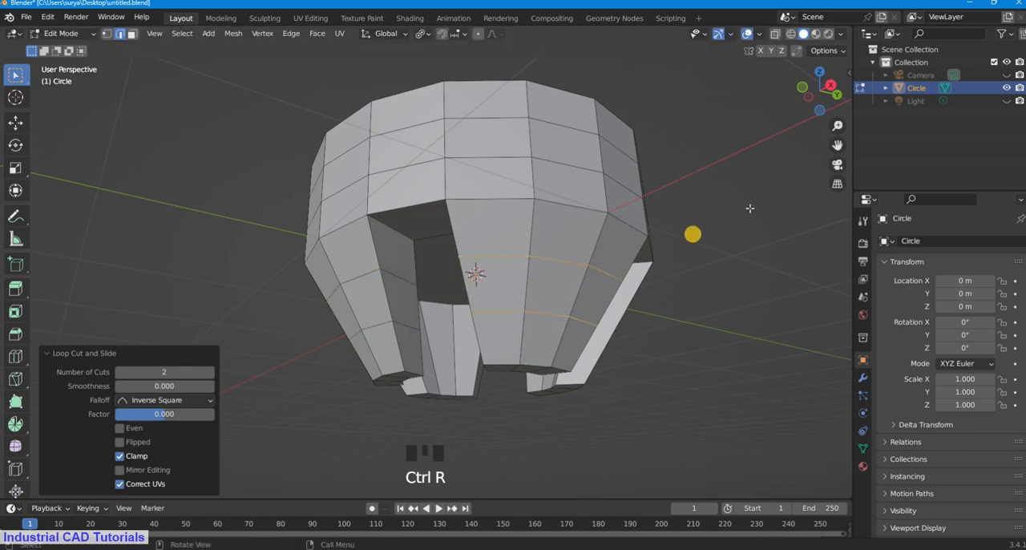
{"action": "left_click", "coordinate": [727, 243]}
{"action": "middle_click_drag", "start_coordinate": [727, 243], "coordinate": [604, 249]}
{"action": "key", "text": "ctrl+r"}
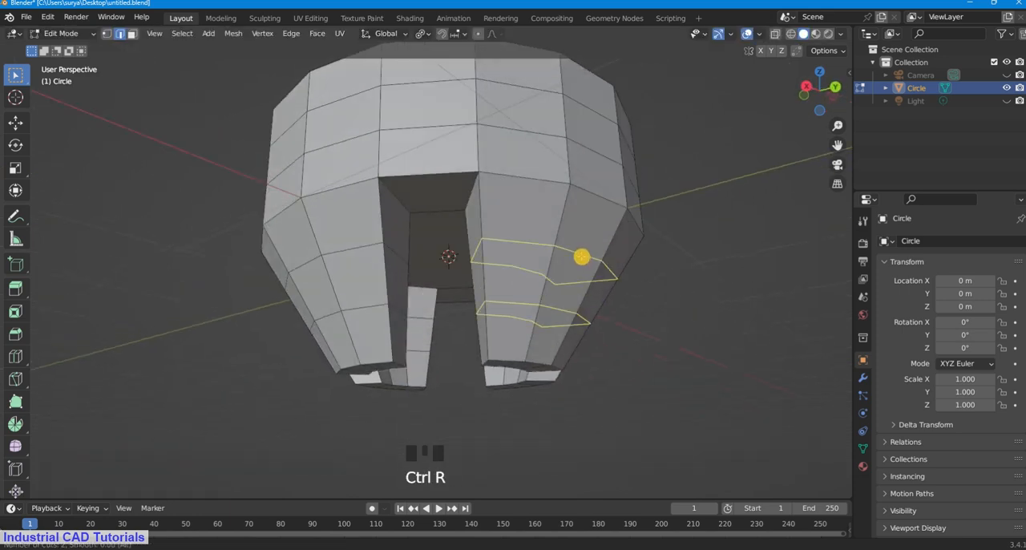
{"action": "left_click", "coordinate": [582, 259]}
{"action": "left_click", "coordinate": [583, 259]}
{"action": "middle_click_drag", "start_coordinate": [734, 243], "coordinate": [657, 200]}
{"action": "key", "text": "ctrl+r"}
{"action": "left_click", "coordinate": [660, 189]}
Step: Add a Subdivision Surface modifier to the circle object
{"action": "scroll", "coordinate": [618, 168], "scroll_direction": "down", "scroll_amount": 2}
{"action": "middle_click_drag", "start_coordinate": [614, 166], "coordinate": [583, 261]}
{"action": "scroll", "coordinate": [498, 278], "scroll_direction": "up", "scroll_amount": 1}
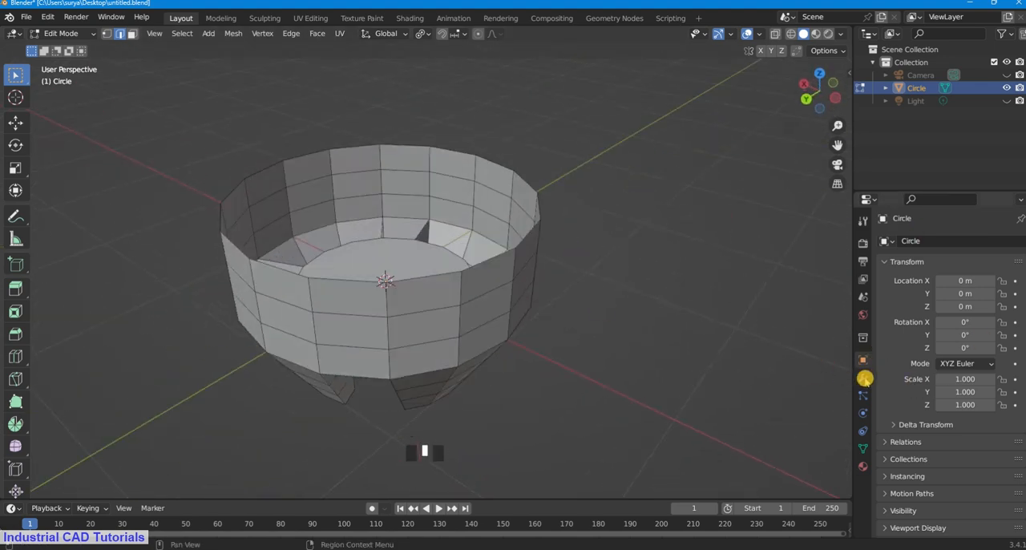
{"action": "left_click", "coordinate": [865, 379]}
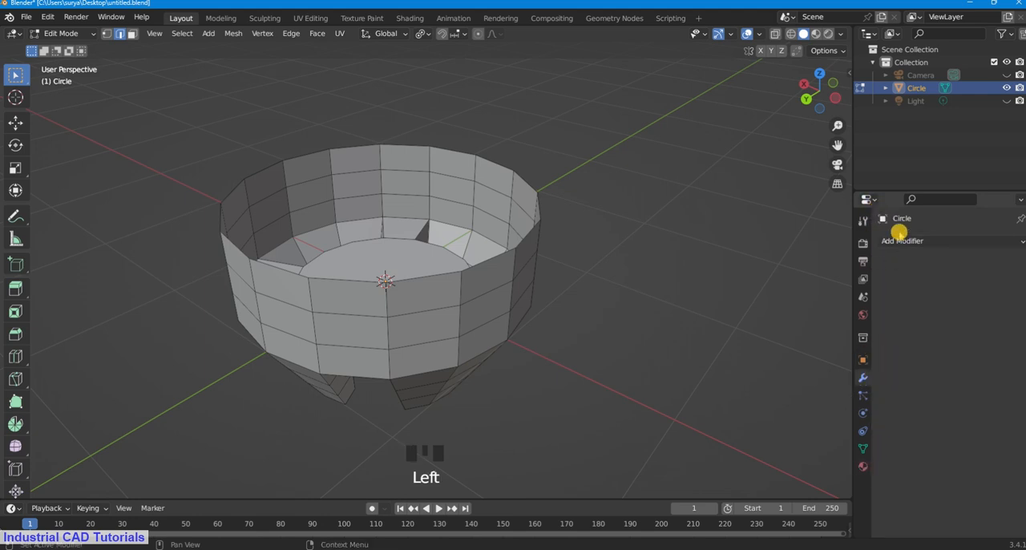
{"action": "left_click", "coordinate": [902, 241]}
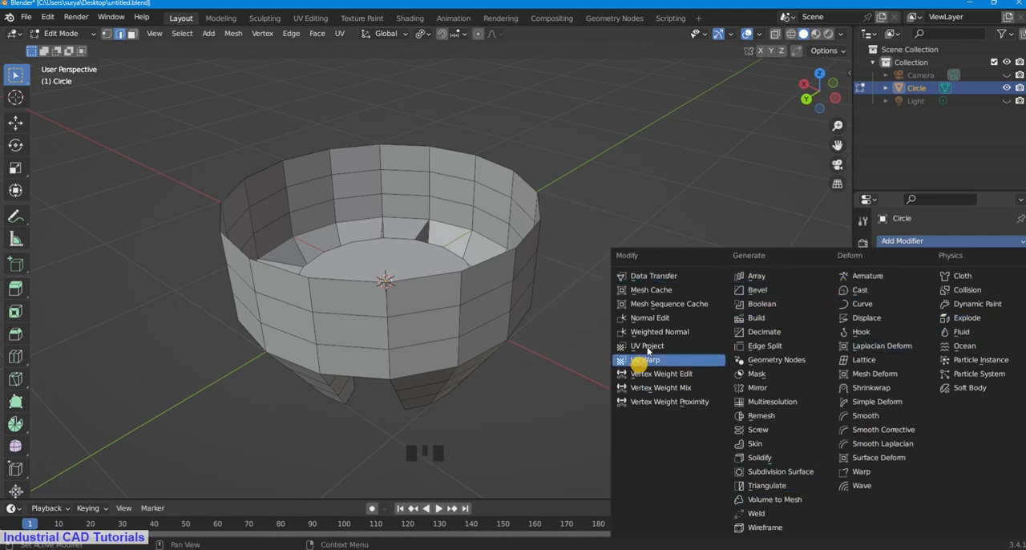
{"action": "left_click", "coordinate": [766, 474]}
Step: Switch the object to Object Mode and apply Shade Smooth to it
{"action": "scroll", "coordinate": [628, 321], "scroll_direction": "down", "scroll_amount": 3}
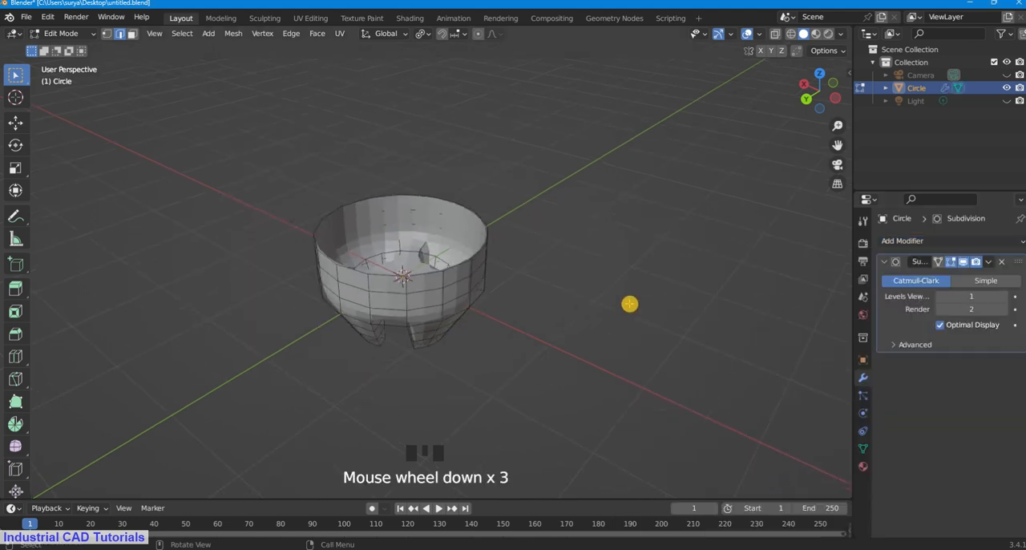
{"action": "scroll", "coordinate": [533, 307], "scroll_direction": "up", "scroll_amount": 3}
{"action": "middle_click_drag", "start_coordinate": [533, 307], "coordinate": [542, 279]}
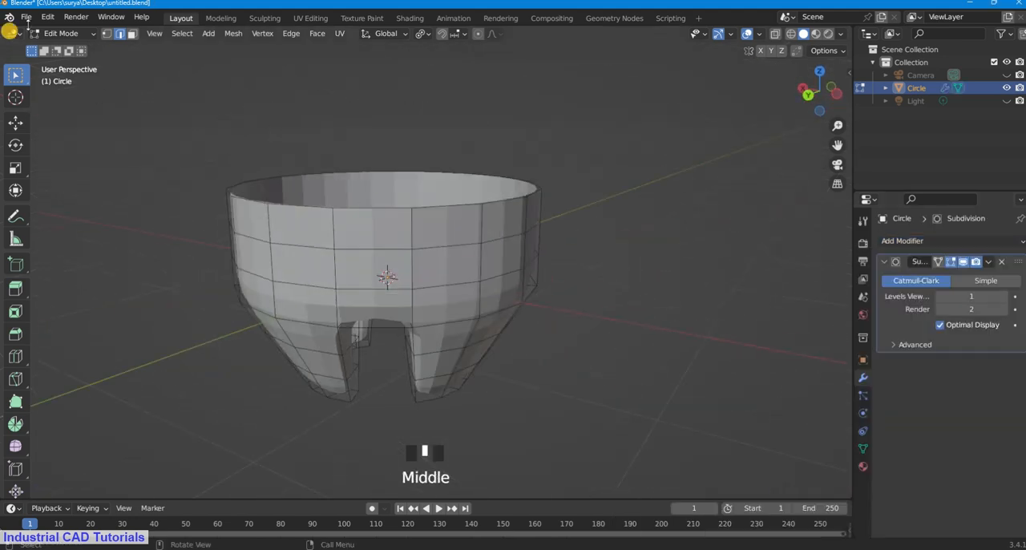
{"action": "left_click", "coordinate": [62, 34]}
{"action": "left_click", "coordinate": [66, 45]}
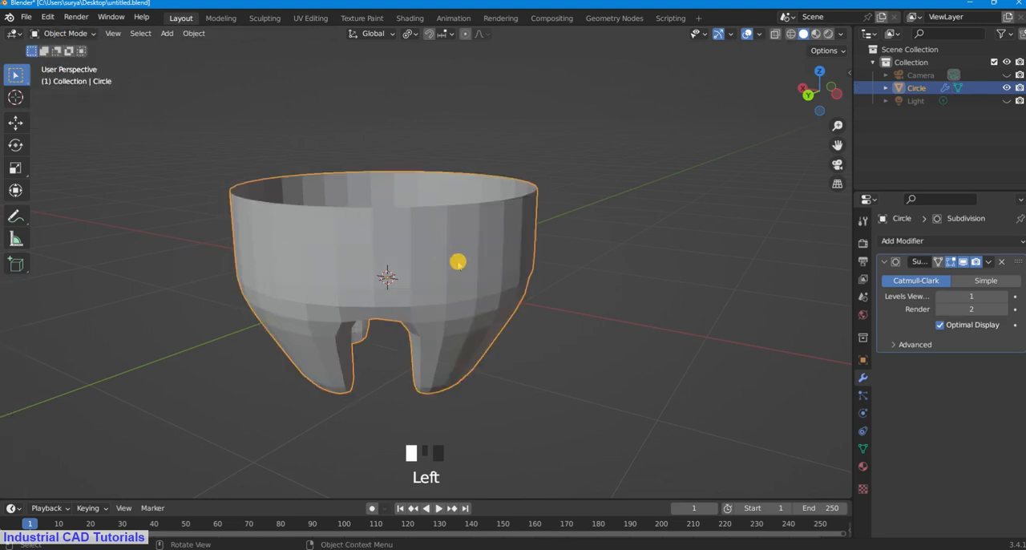
{"action": "right_click", "coordinate": [431, 238]}
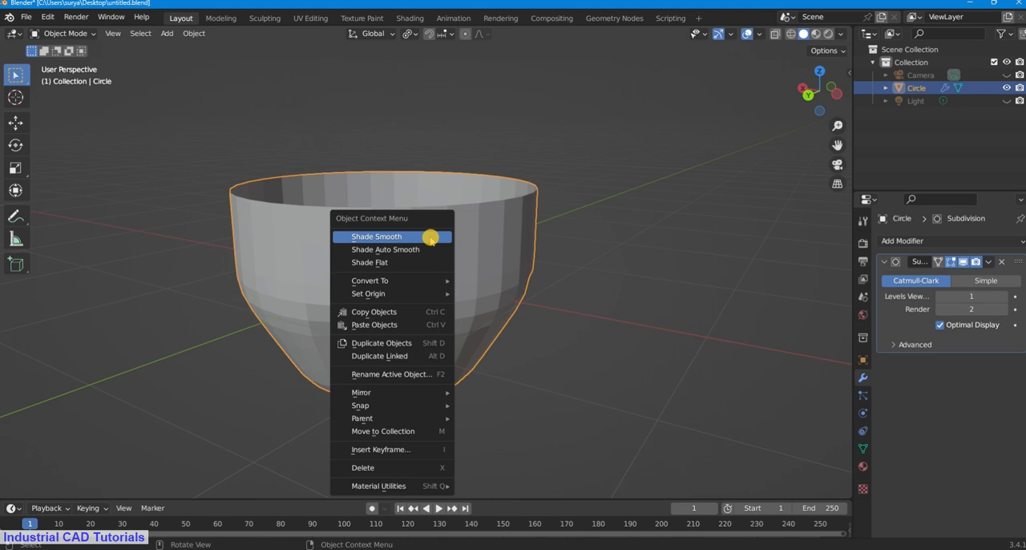
{"action": "left_click", "coordinate": [430, 237]}
Step: Set the Subdivision modifier's viewport level to 4
{"action": "middle_click_drag", "start_coordinate": [495, 277], "coordinate": [510, 350]}
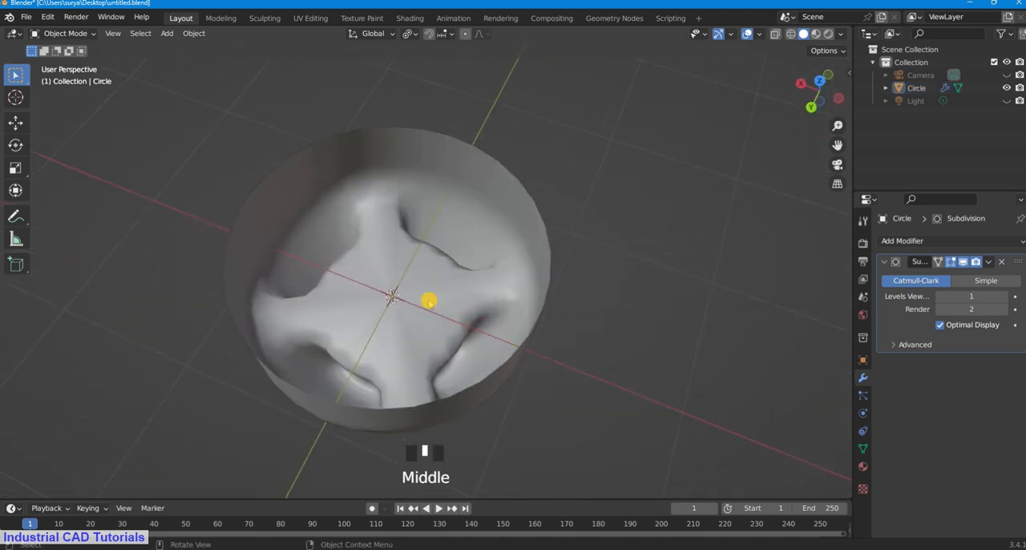
{"action": "scroll", "coordinate": [429, 300], "scroll_direction": "up", "scroll_amount": 3}
{"action": "mouse_move", "coordinate": [429, 300]}
{"action": "middle_mouse_down"}
{"action": "mouse_move", "coordinate": [524, 238]}
{"action": "mouse_move", "coordinate": [445, 291]}
{"action": "middle_mouse_up"}
{"action": "scroll", "coordinate": [518, 238], "scroll_direction": "down", "scroll_amount": 2}
{"action": "left_click", "coordinate": [967, 296]}
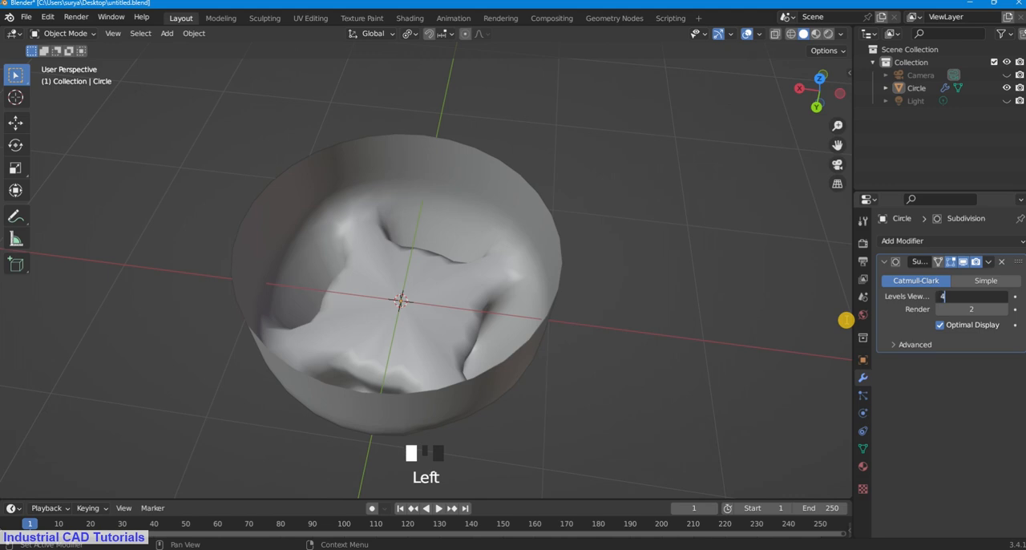
{"action": "type", "text": "4"}
{"action": "key", "text": "Return"}
{"action": "scroll", "coordinate": [569, 181], "scroll_direction": "down", "scroll_amount": 4}
{"action": "left_click", "coordinate": [499, 296]}
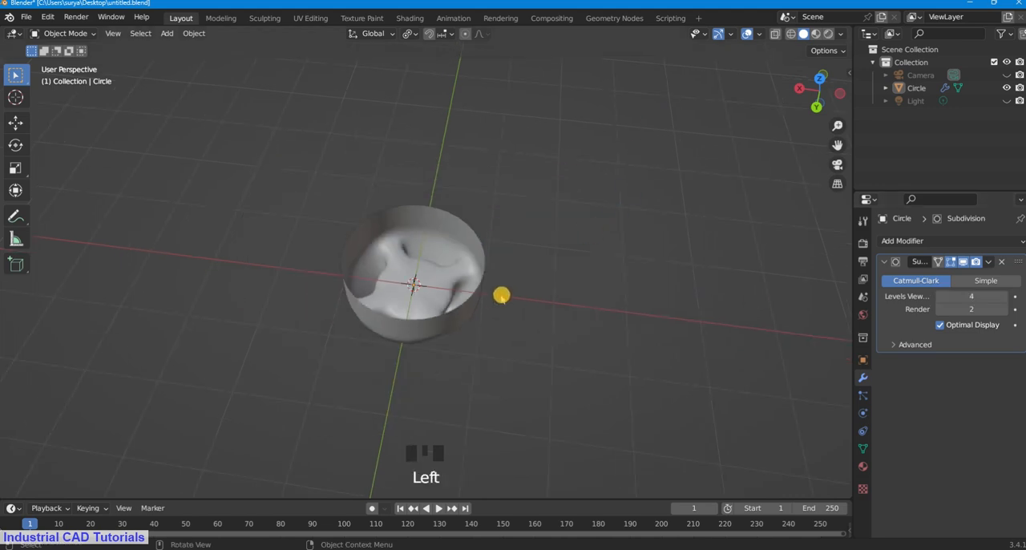
Step: Switch the bowl to Edit Mode and turn off the Subdivision modifier's viewport display
{"action": "middle_click_drag", "start_coordinate": [500, 296], "coordinate": [527, 81]}
{"action": "scroll", "coordinate": [481, 238], "scroll_direction": "up", "scroll_amount": 4}
{"action": "middle_click_drag", "start_coordinate": [481, 238], "coordinate": [514, 177]}
{"action": "left_click", "coordinate": [80, 33]}
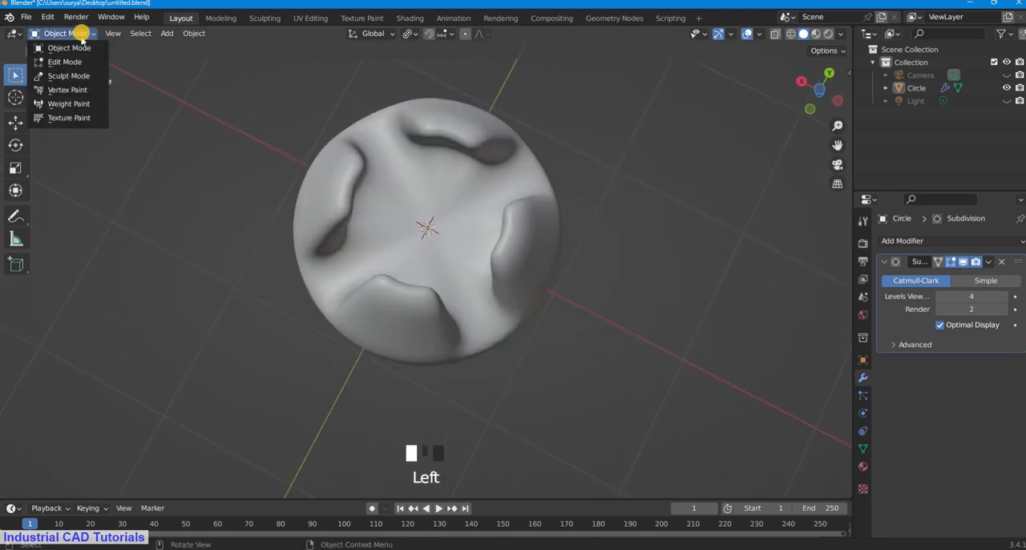
{"action": "left_click", "coordinate": [83, 61]}
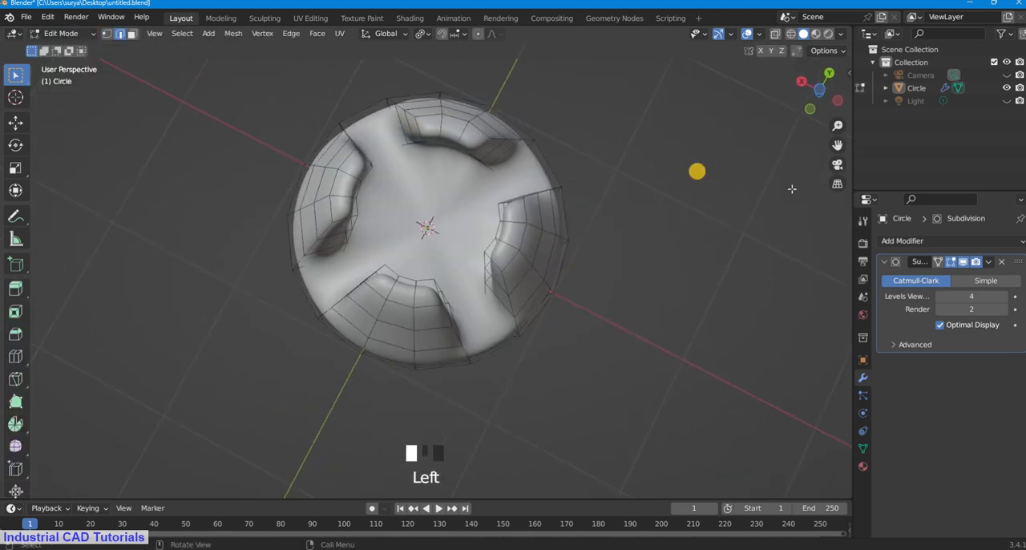
{"action": "left_click", "coordinate": [963, 261]}
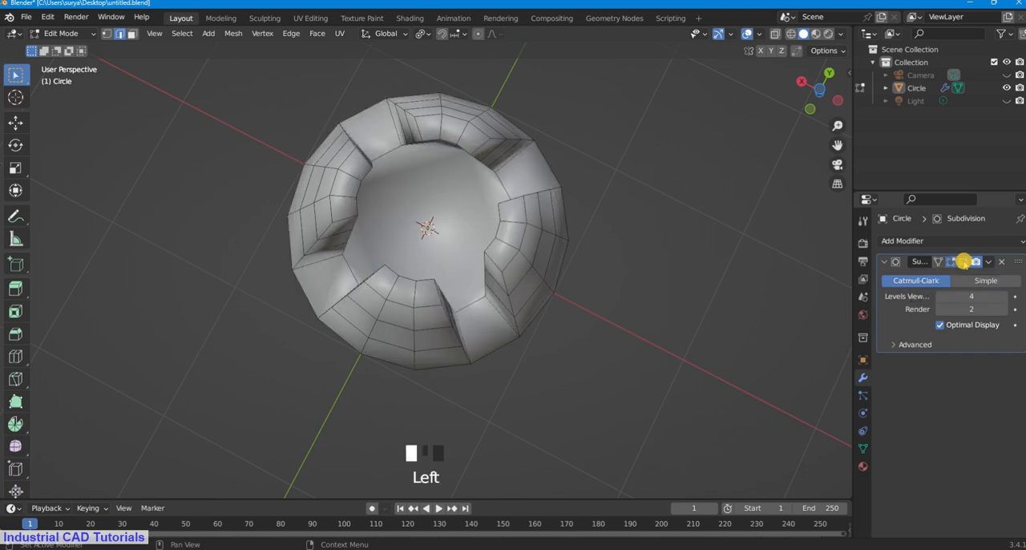
{"action": "scroll", "coordinate": [804, 144], "scroll_direction": "down", "scroll_amount": 2}
{"action": "left_click_drag", "start_coordinate": [836, 144], "coordinate": [649, 200]}
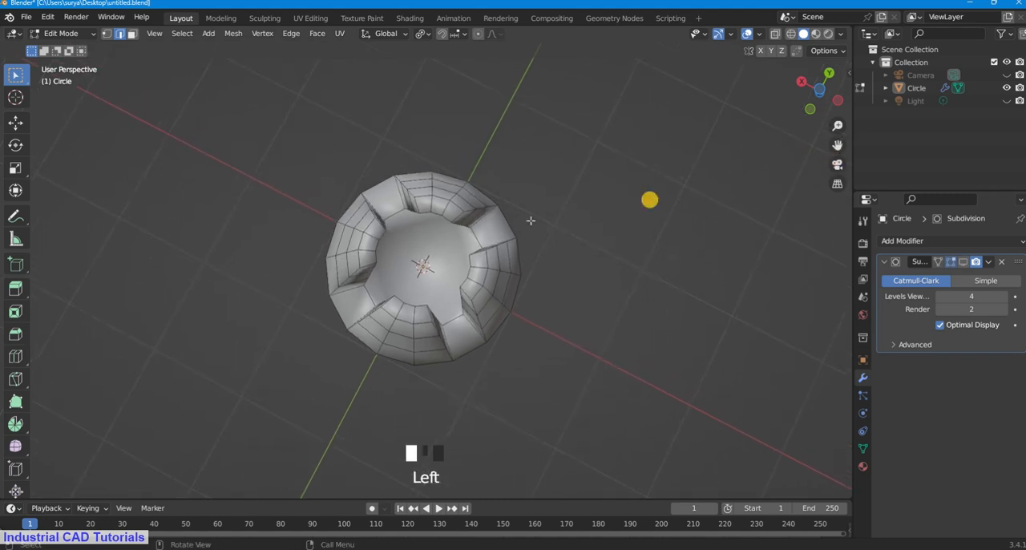
{"action": "middle_click_drag", "start_coordinate": [649, 200], "coordinate": [534, 188]}
Step: In face selection mode, select the circular underside face between the legs and inset it by about 0.21 m
{"action": "left_click", "coordinate": [80, 35]}
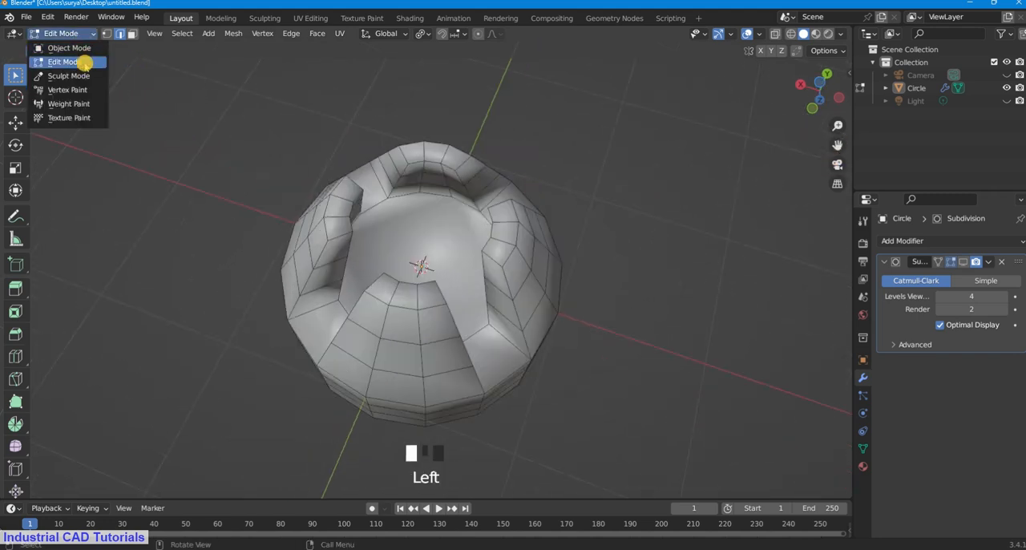
{"action": "left_click", "coordinate": [81, 61]}
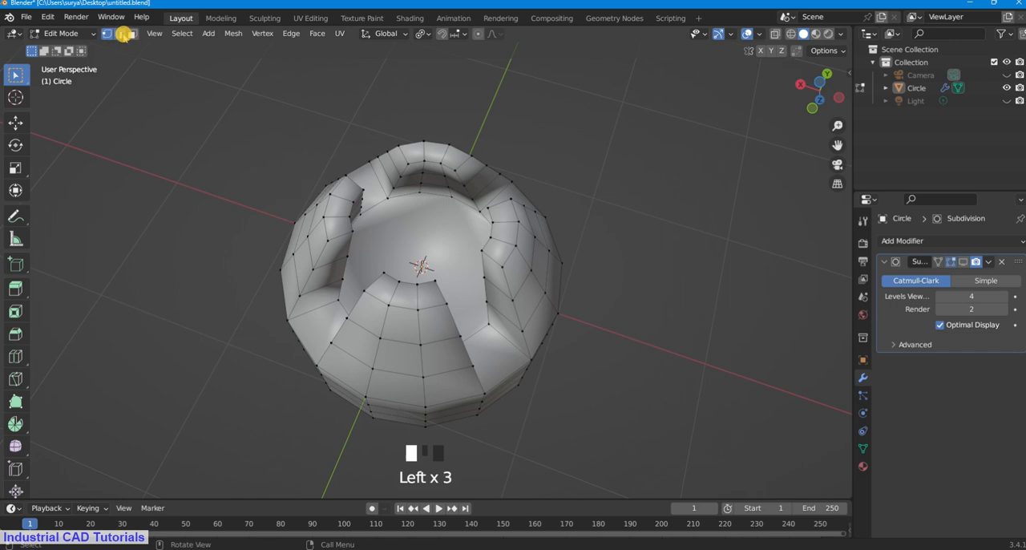
{"action": "middle_click_drag", "start_coordinate": [516, 157], "coordinate": [511, 174]}
{"action": "left_click", "coordinate": [415, 274]}
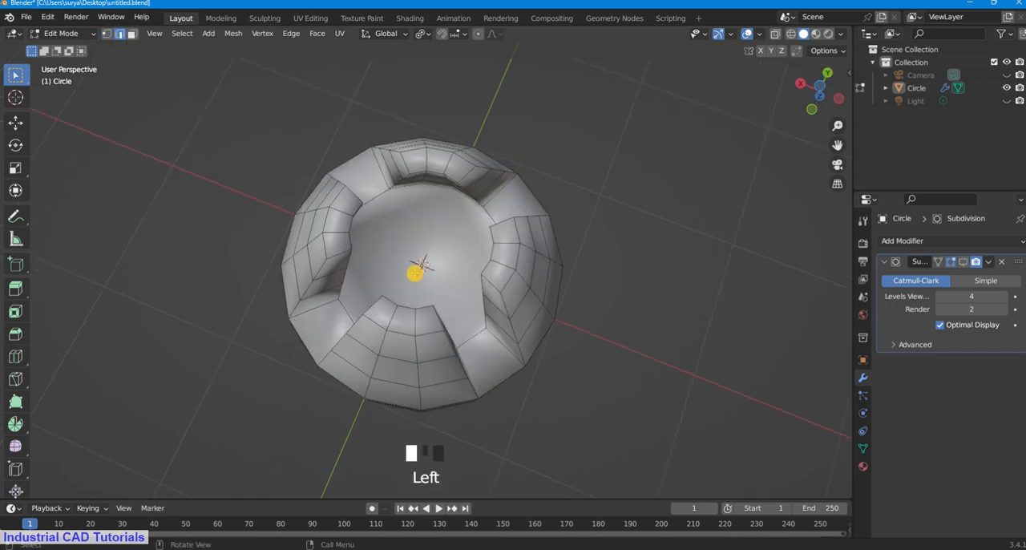
{"action": "left_click", "coordinate": [133, 35]}
{"action": "left_click", "coordinate": [451, 256]}
{"action": "middle_click_drag", "start_coordinate": [470, 254], "coordinate": [490, 238]}
{"action": "scroll", "coordinate": [541, 216], "scroll_direction": "down", "scroll_amount": 1}
{"action": "middle_click_drag", "start_coordinate": [541, 216], "coordinate": [488, 287]}
{"action": "scroll", "coordinate": [487, 286], "scroll_direction": "up", "scroll_amount": 1}
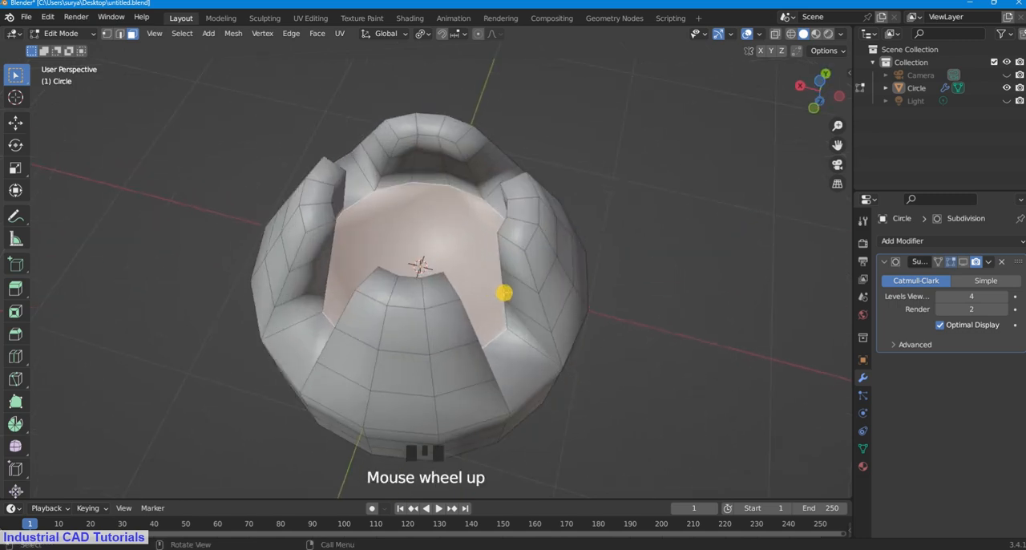
{"action": "key", "text": "i"}
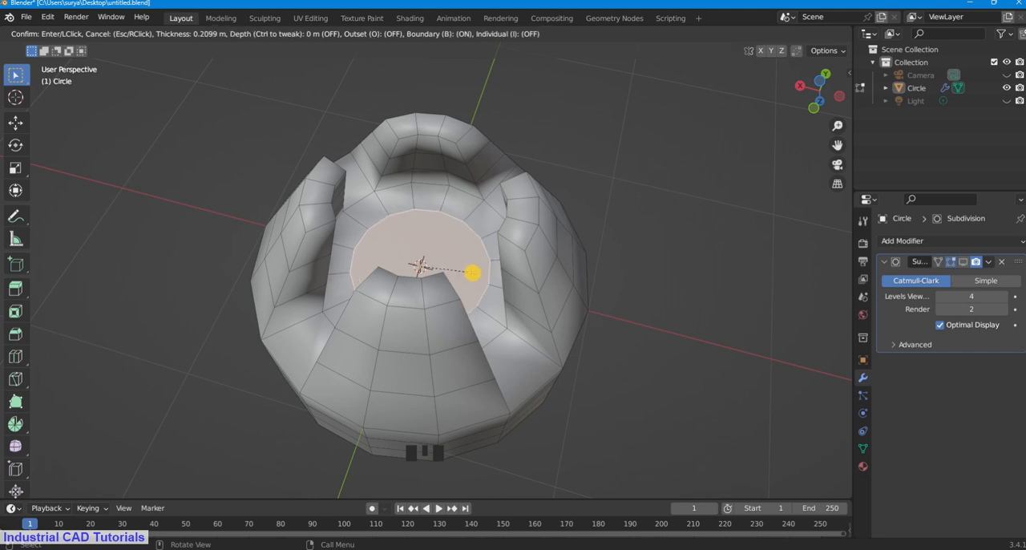
{"action": "left_click", "coordinate": [472, 273]}
Step: Try to extrude the inset underside face about 0.15 m along the global Z axis
{"action": "middle_click_drag", "start_coordinate": [502, 220], "coordinate": [502, 238]}
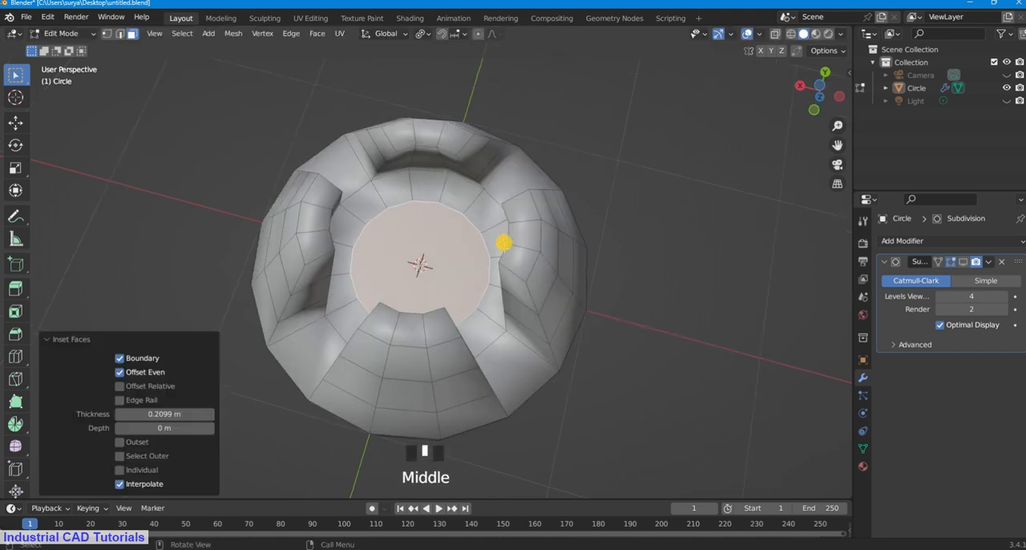
{"action": "key", "text": "e"}
{"action": "key", "text": "z"}
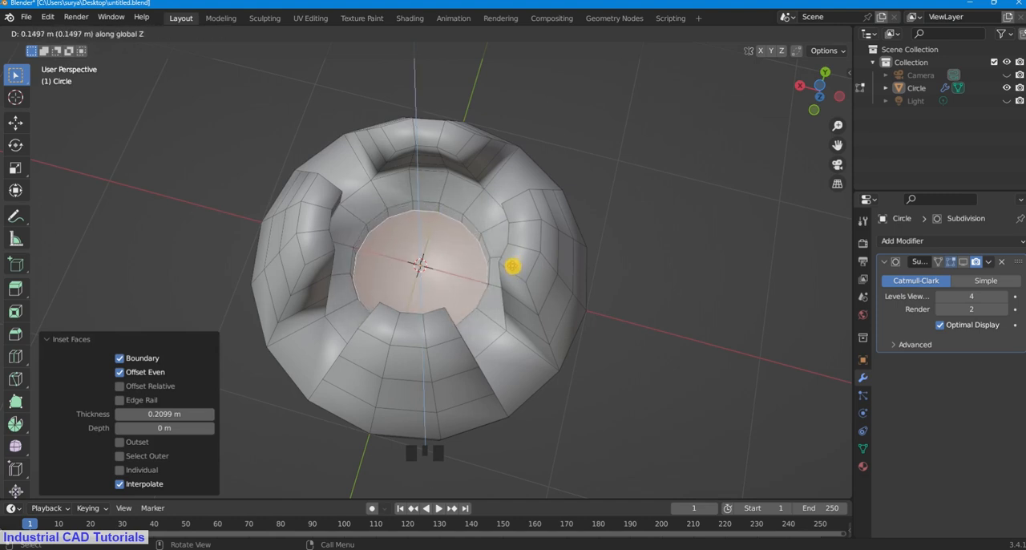
{"action": "left_click", "coordinate": [512, 266]}
{"action": "middle_click_drag", "start_coordinate": [513, 268], "coordinate": [476, 265]}
{"action": "key", "text": "ctrl+z"}
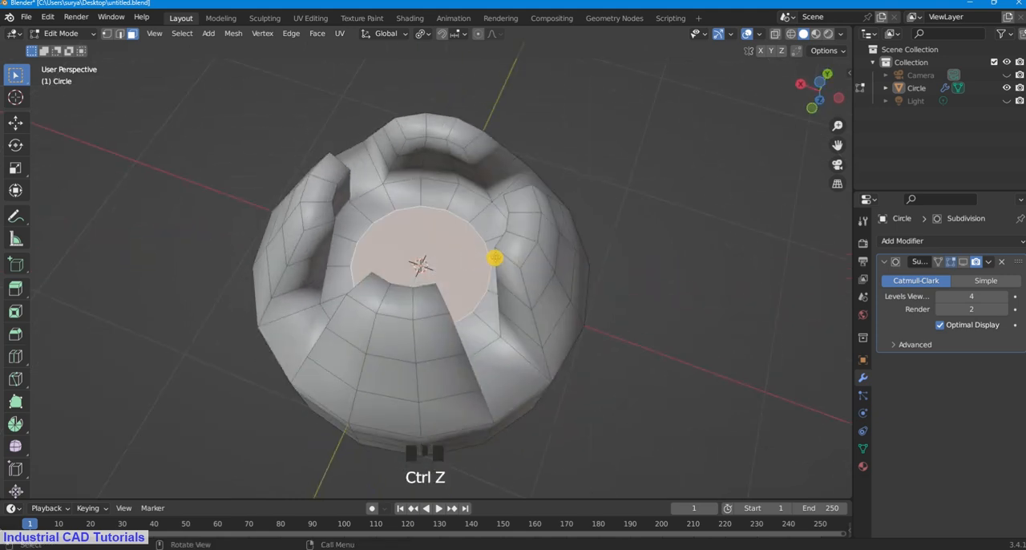
Step: Extrude the inset underside face about 0.095 m along the global Z axis and scale it to about 0.764
{"action": "key", "text": "e"}
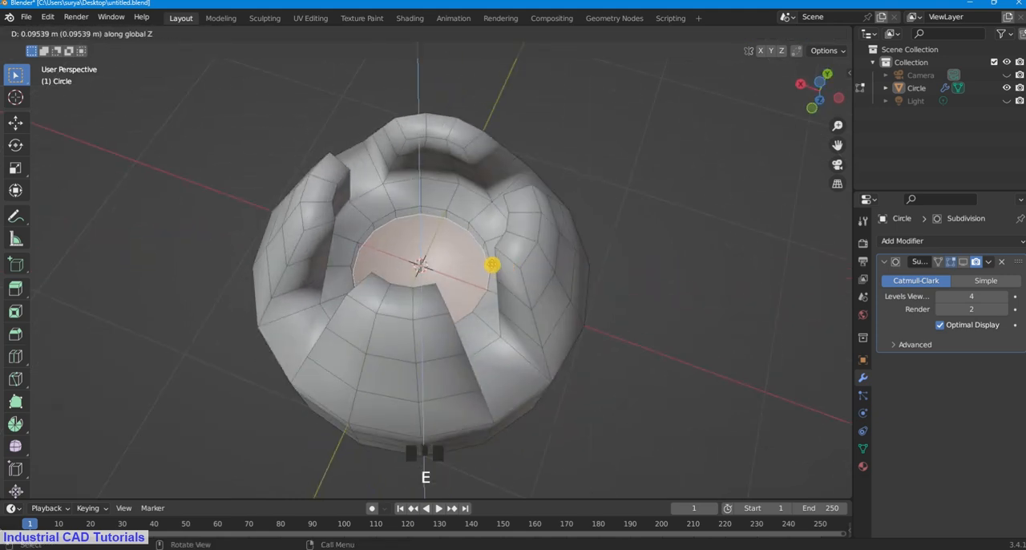
{"action": "left_click", "coordinate": [491, 265]}
{"action": "key", "text": "s"}
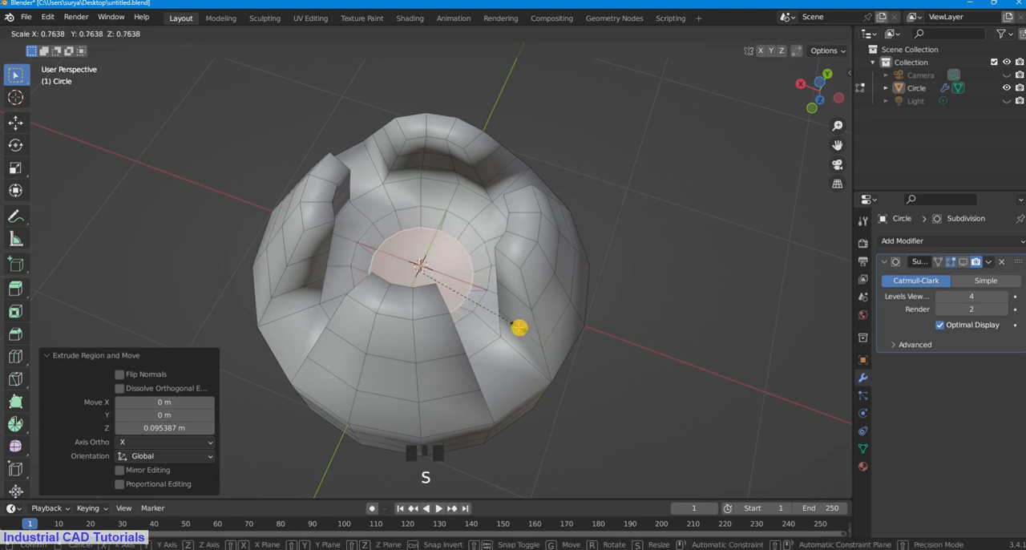
{"action": "left_click", "coordinate": [519, 327]}
Step: Inset the scaled recess face by about 0.127 m
{"action": "middle_click_drag", "start_coordinate": [505, 231], "coordinate": [488, 265]}
{"action": "scroll", "coordinate": [504, 336], "scroll_direction": "up", "scroll_amount": 2}
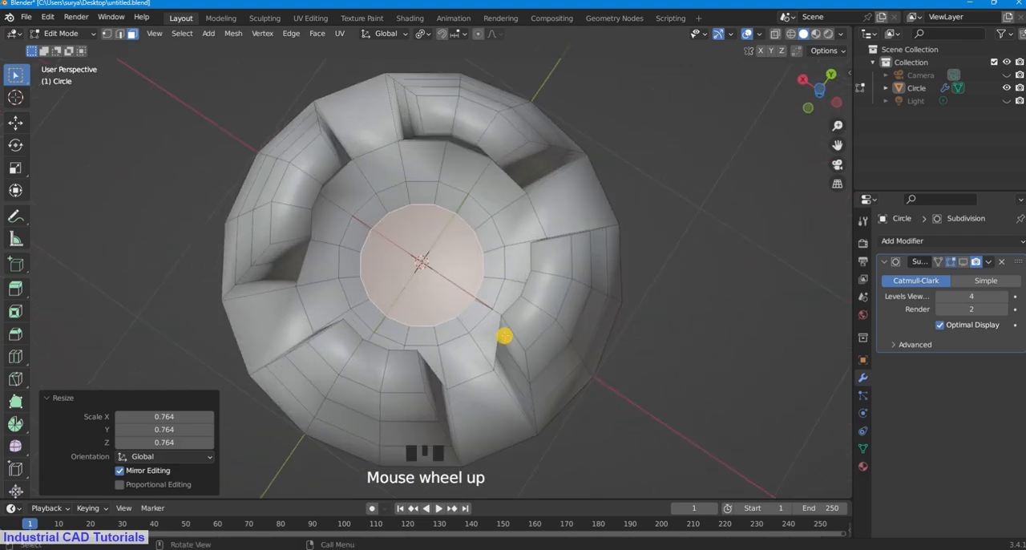
{"action": "key", "text": "i"}
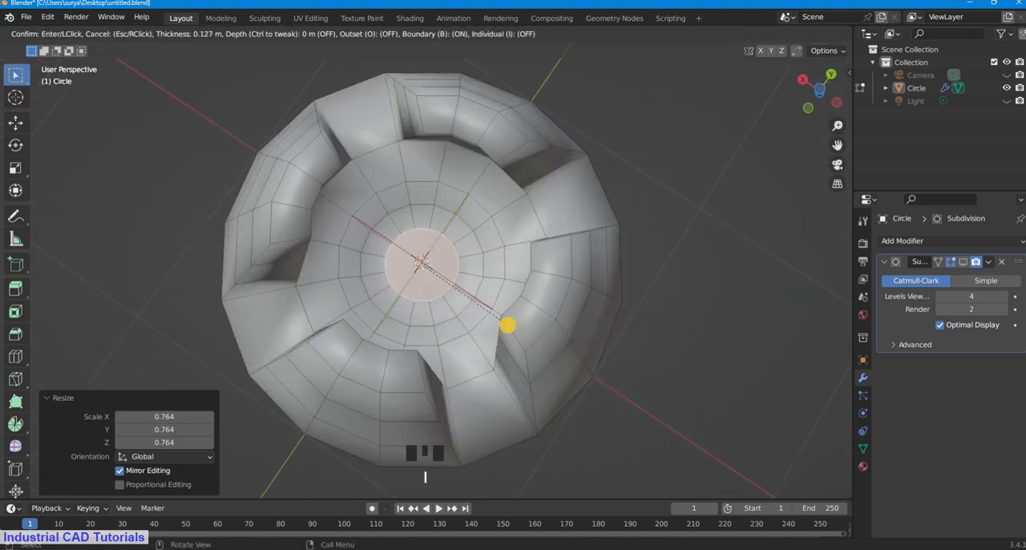
{"action": "left_click", "coordinate": [507, 325]}
Step: Extrude the small central face outward along its normals with an offset of about -0.151 m to form a knob
{"action": "middle_click_drag", "start_coordinate": [507, 325], "coordinate": [458, 313]}
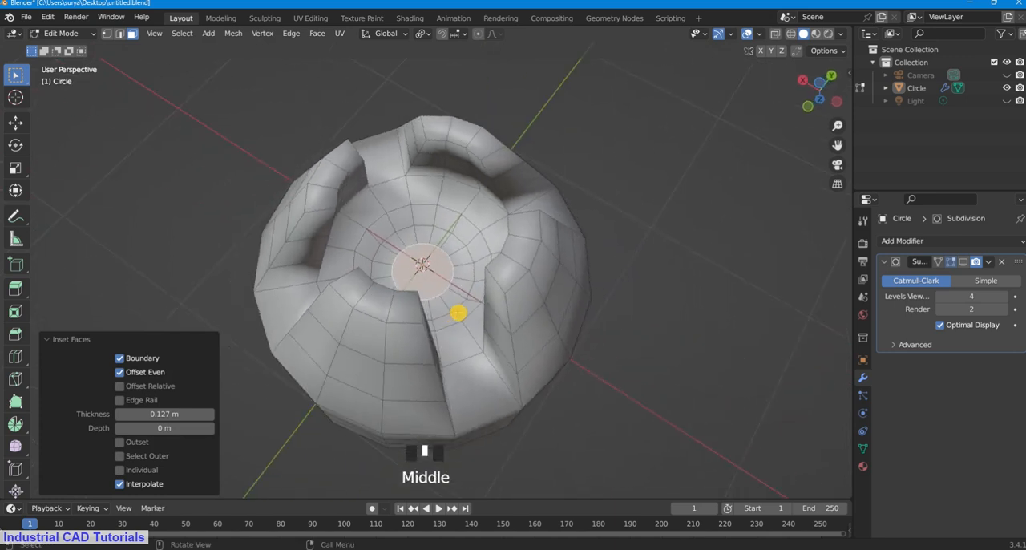
{"action": "key", "text": "alt+e"}
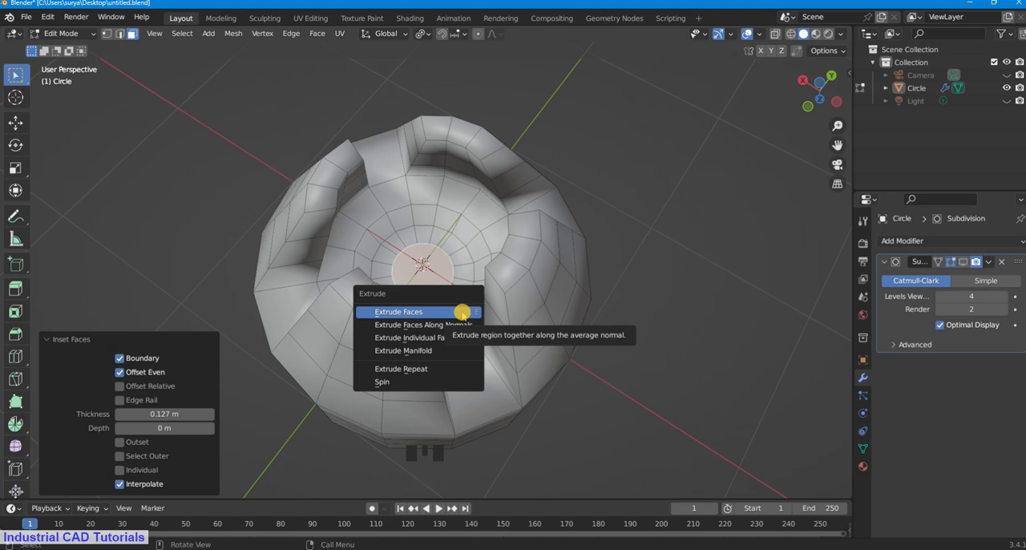
{"action": "left_click", "coordinate": [462, 325]}
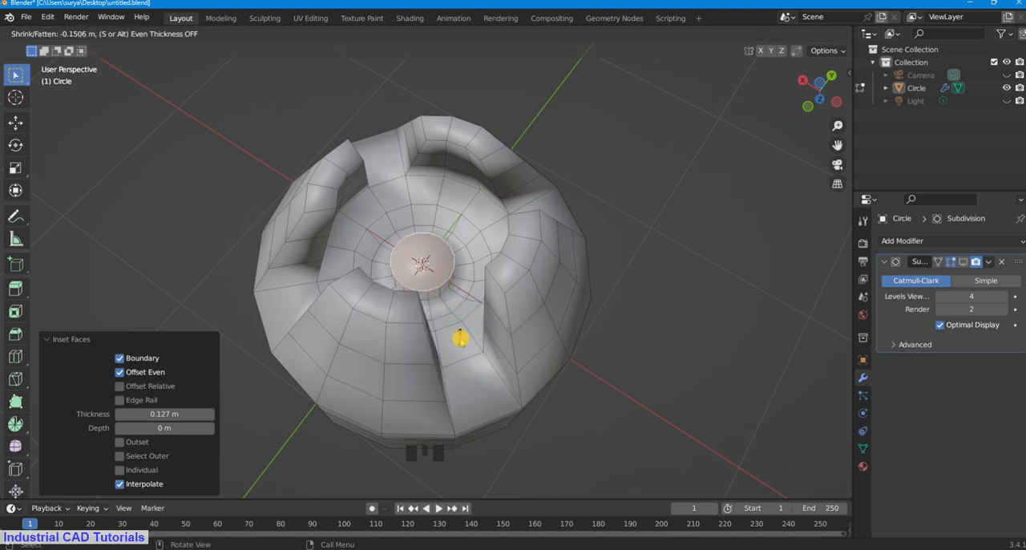
{"action": "left_click", "coordinate": [460, 338]}
Step: Bevel the knob's end edge with a width of about 0.087 m and 3 segments
{"action": "middle_click_drag", "start_coordinate": [470, 305], "coordinate": [454, 285]}
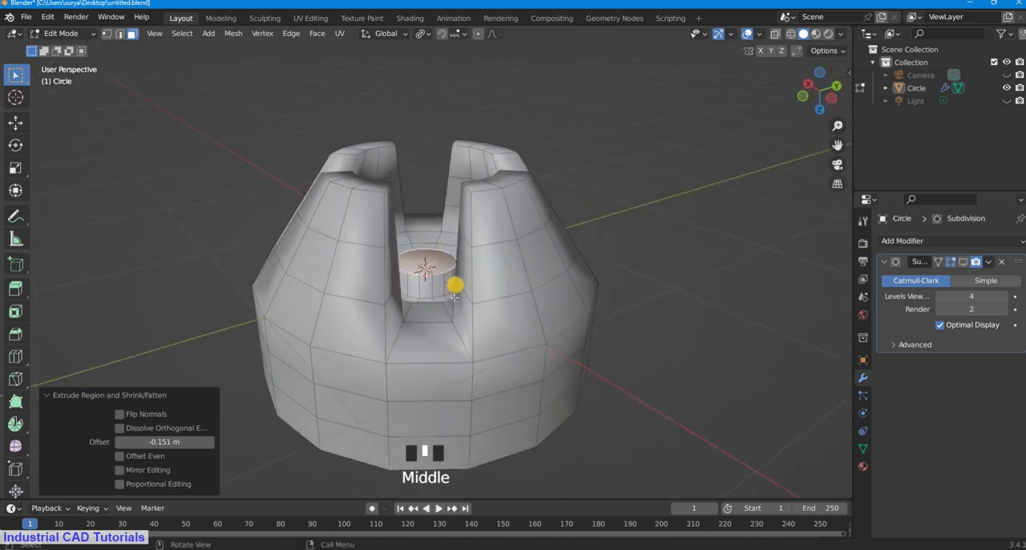
{"action": "scroll", "coordinate": [453, 303], "scroll_direction": "up", "scroll_amount": 2}
{"action": "key", "text": "ctrl"}
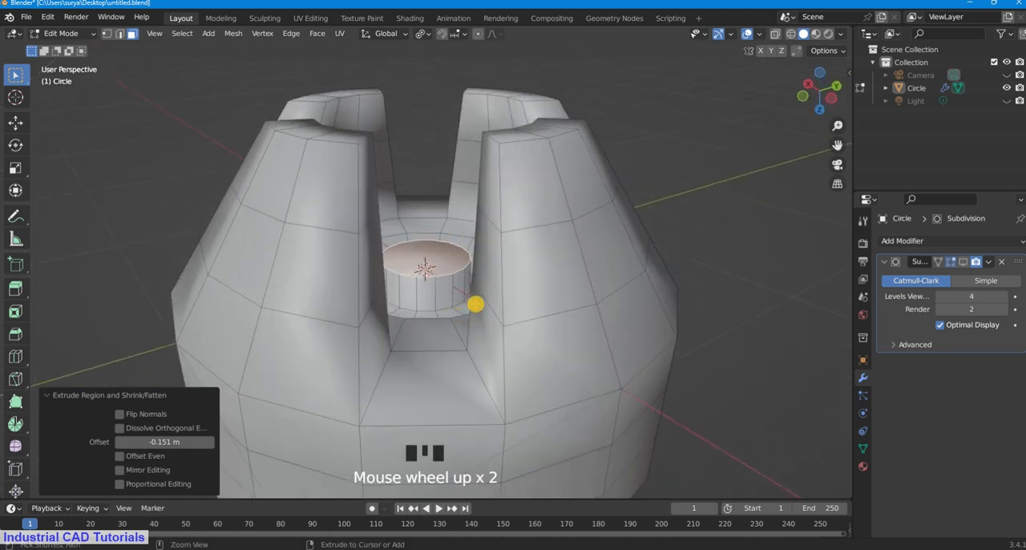
{"action": "key", "text": "ctrl+b"}
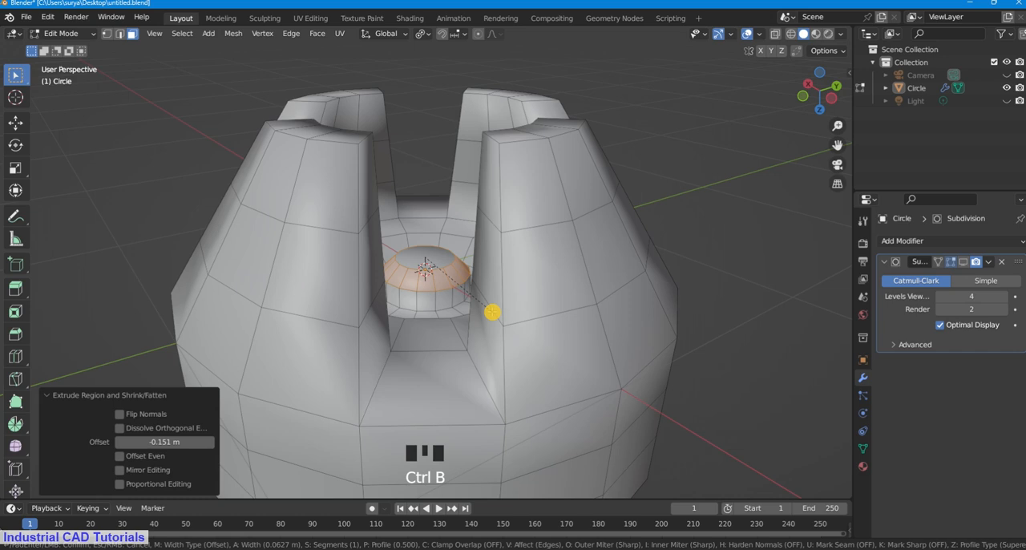
{"action": "scroll", "coordinate": [493, 312], "scroll_direction": "up", "scroll_amount": 1}
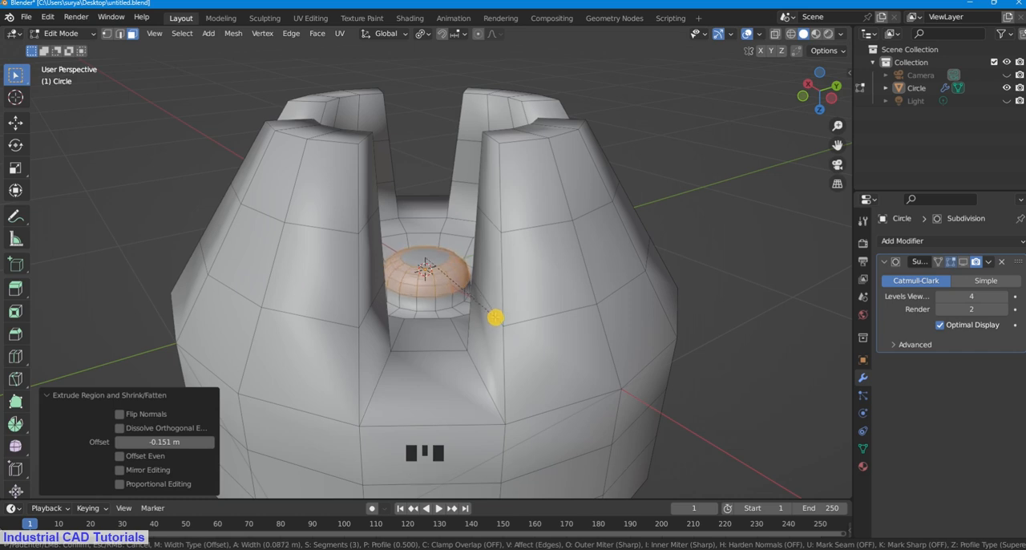
{"action": "left_click", "coordinate": [496, 317]}
Step: Return to Object Mode, select the bowl and turn the Subdivision modifier's viewport display back on
{"action": "scroll", "coordinate": [459, 278], "scroll_direction": "up", "scroll_amount": 1}
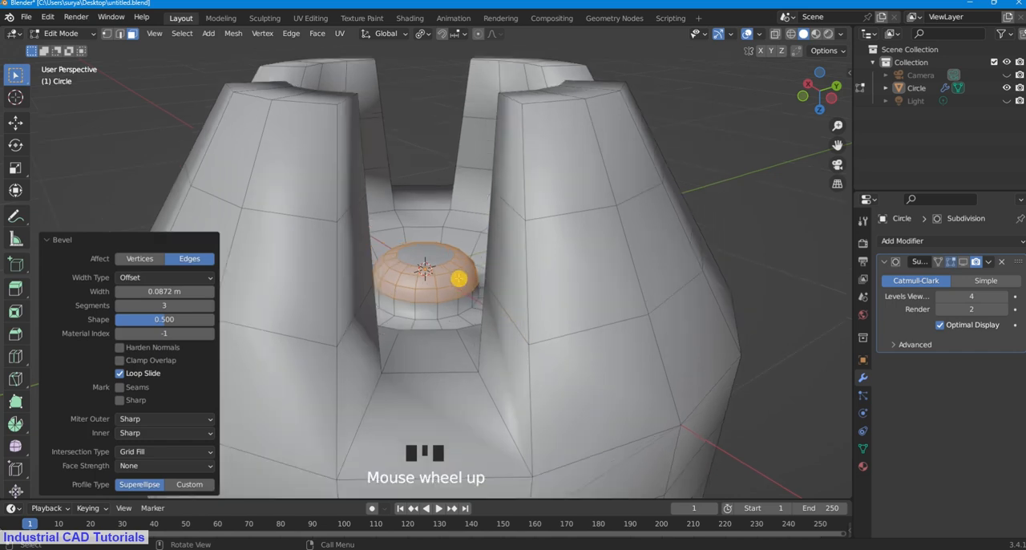
{"action": "left_click", "coordinate": [86, 34]}
{"action": "left_click", "coordinate": [64, 49]}
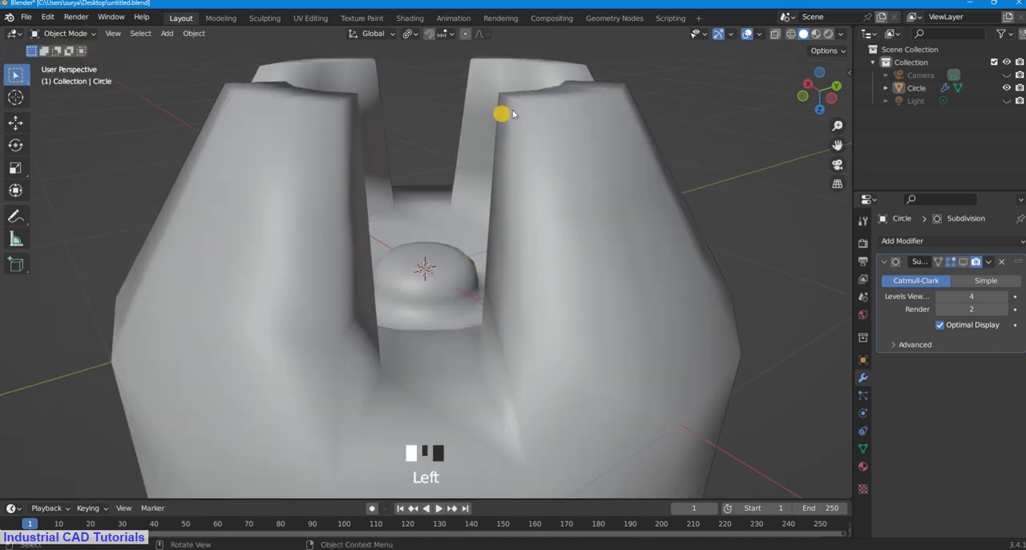
{"action": "left_click", "coordinate": [513, 103]}
{"action": "scroll", "coordinate": [674, 165], "scroll_direction": "down", "scroll_amount": 4}
{"action": "middle_click_drag", "start_coordinate": [673, 166], "coordinate": [518, 195]}
{"action": "scroll", "coordinate": [540, 280], "scroll_direction": "up", "scroll_amount": 2}
{"action": "left_click", "coordinate": [518, 195]}
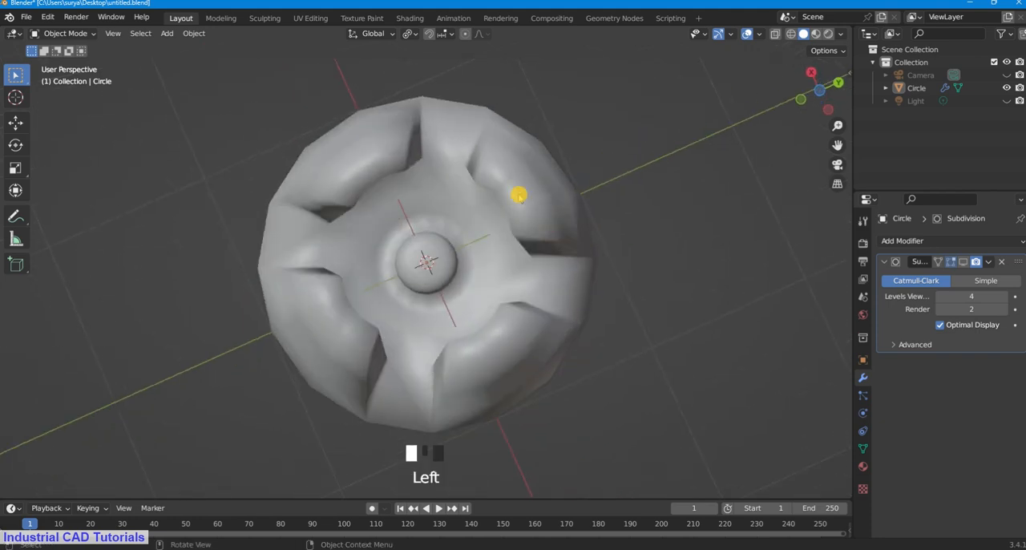
{"action": "left_click", "coordinate": [964, 261]}
{"action": "left_click", "coordinate": [676, 214]}
{"action": "middle_click_drag", "start_coordinate": [464, 249], "coordinate": [474, 213]}
Step: Put the bowl in Edit Mode with the Subdivision modifier's viewport display turned off
{"action": "left_click", "coordinate": [64, 33]}
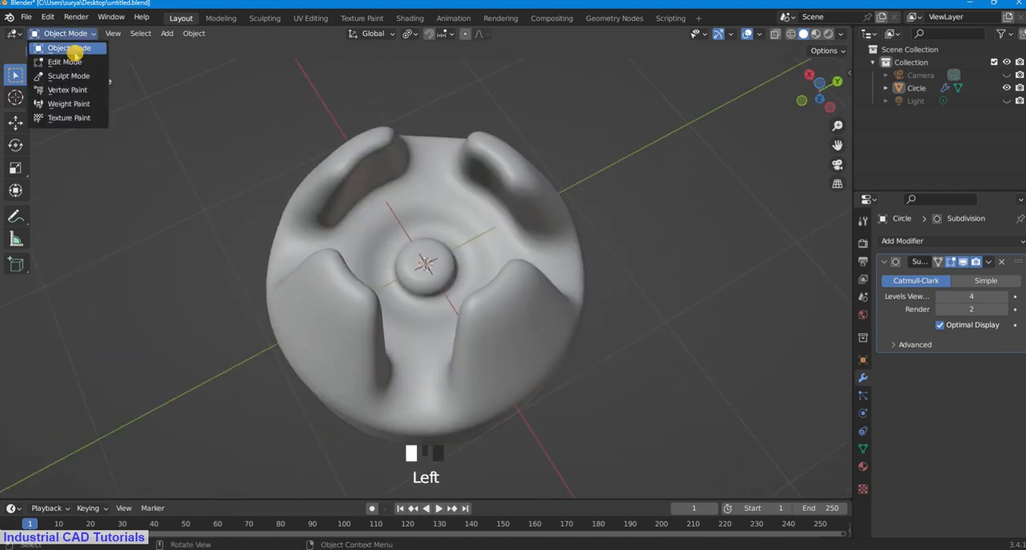
{"action": "left_click", "coordinate": [69, 61]}
{"action": "scroll", "coordinate": [455, 242], "scroll_direction": "up", "scroll_amount": 2}
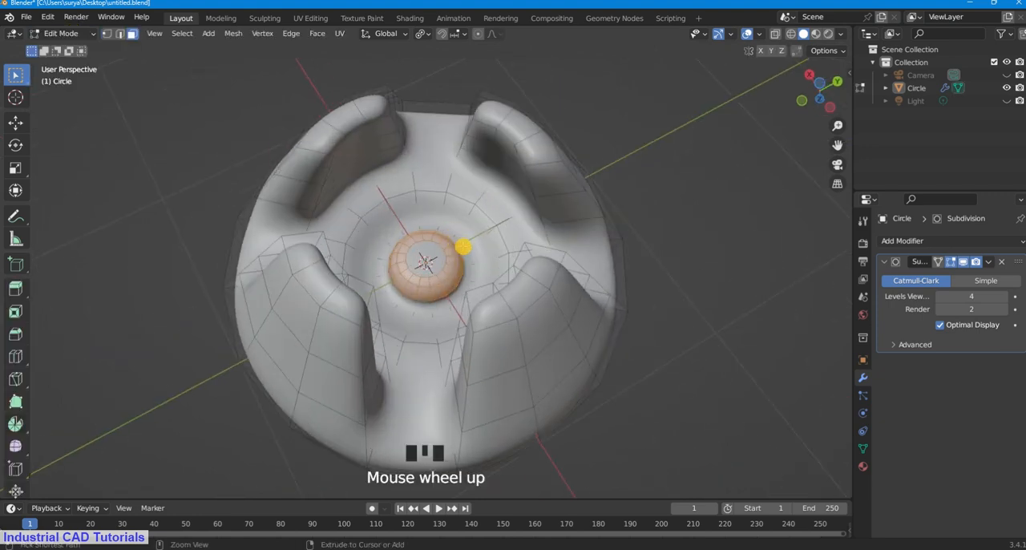
{"action": "left_click", "coordinate": [965, 261]}
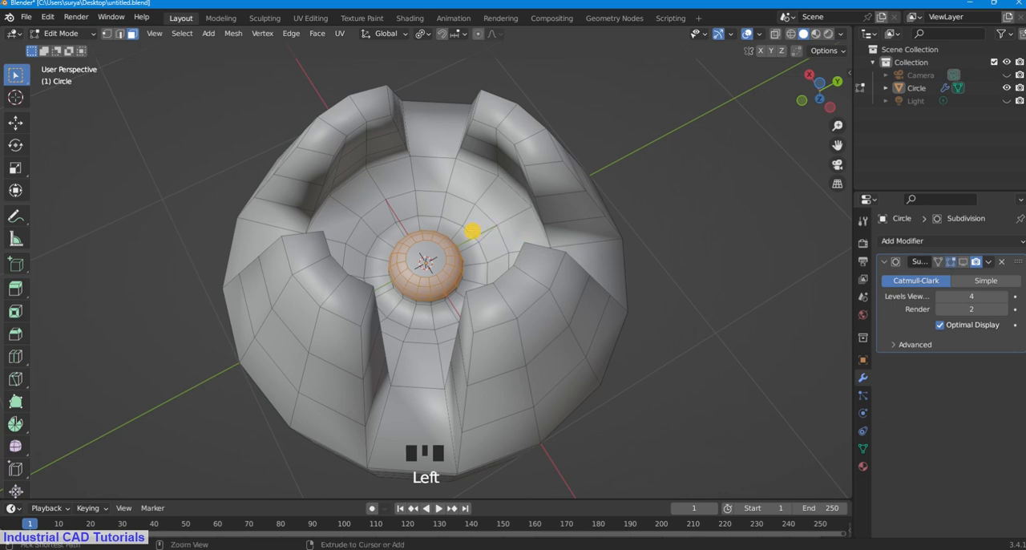
Step: Add two evenly spaced loop cuts around the sloped wall of the central recess
{"action": "key", "text": "ctrl+r"}
{"action": "scroll", "coordinate": [473, 218], "scroll_direction": "up", "scroll_amount": 1}
{"action": "left_click", "coordinate": [470, 221]}
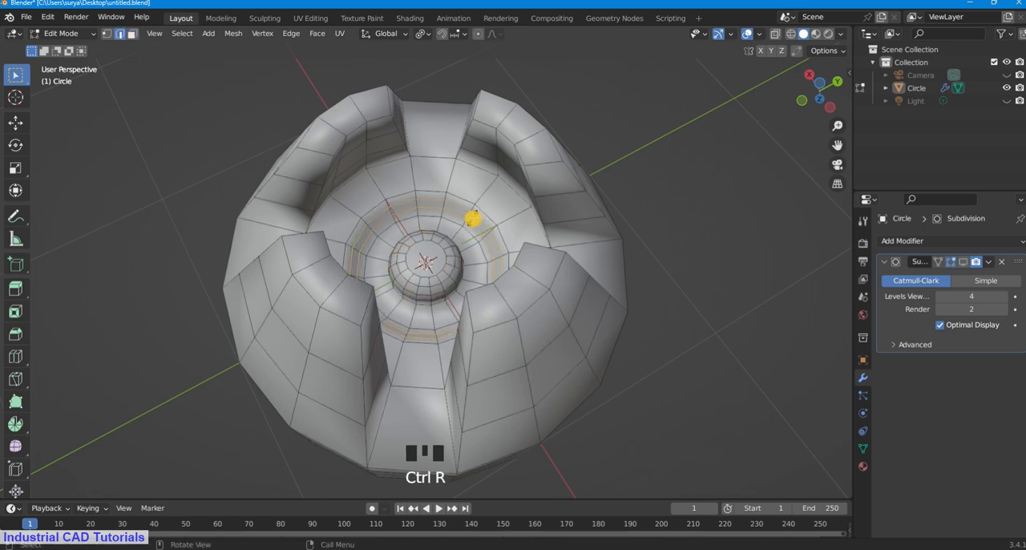
{"action": "right_click", "coordinate": [464, 253]}
Step: Loop-cut the flat ring of faces directly around the knob without sliding the cut, and clear the selection
{"action": "scroll", "coordinate": [457, 255], "scroll_direction": "up", "scroll_amount": 2}
{"action": "key", "text": "ctrl+r"}
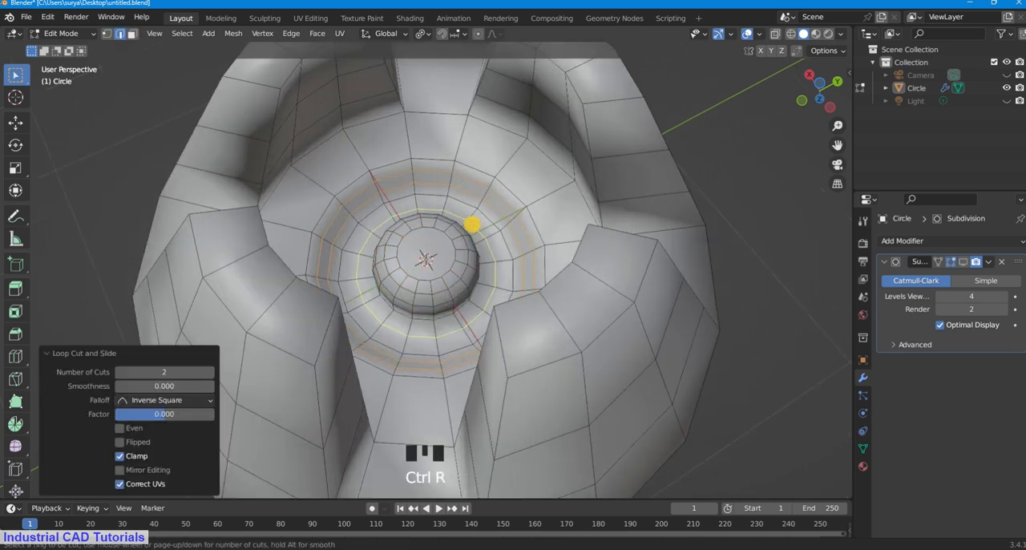
{"action": "left_click", "coordinate": [472, 224]}
{"action": "right_click", "coordinate": [472, 225]}
{"action": "left_click", "coordinate": [741, 160]}
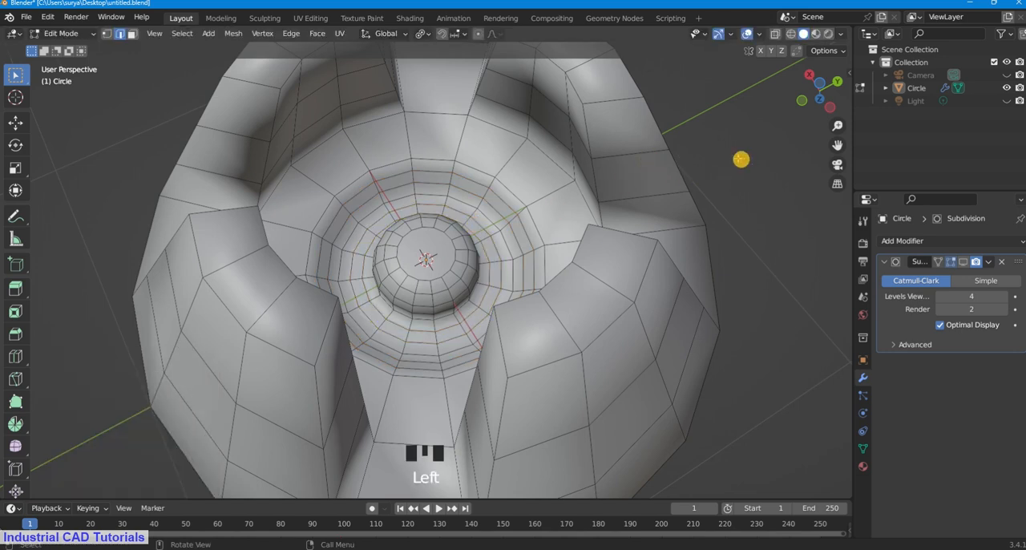
Step: Add two evenly spaced loop cuts around the outer flat ring of the underside, outside the recess, and clear the selection
{"action": "key", "text": "ctrl+r"}
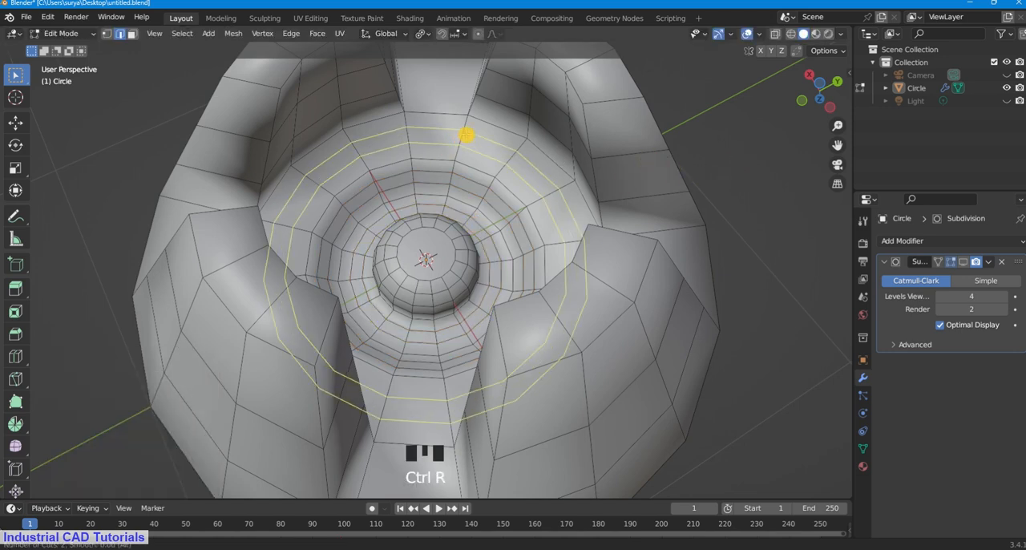
{"action": "left_click", "coordinate": [466, 133]}
{"action": "right_click", "coordinate": [633, 126]}
{"action": "left_click", "coordinate": [670, 154]}
Step: Select the central knob's top face in face mode, inset it twice, the last time by about 0.041 m, and deselect it
{"action": "middle_click_drag", "start_coordinate": [669, 154], "coordinate": [424, 232]}
{"action": "left_click", "coordinate": [424, 243]}
{"action": "left_click", "coordinate": [133, 34]}
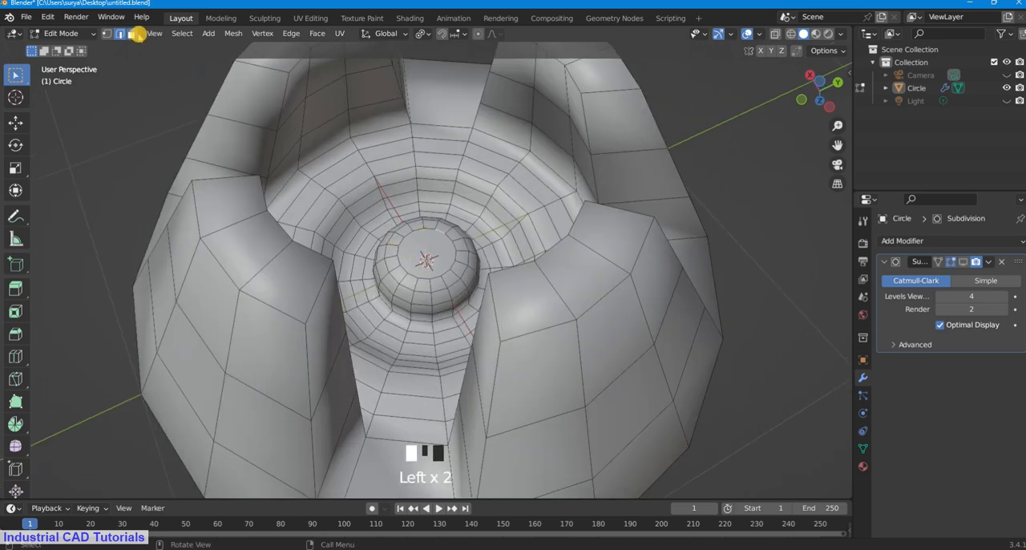
{"action": "left_click", "coordinate": [431, 245]}
{"action": "scroll", "coordinate": [549, 315], "scroll_direction": "up", "scroll_amount": 2}
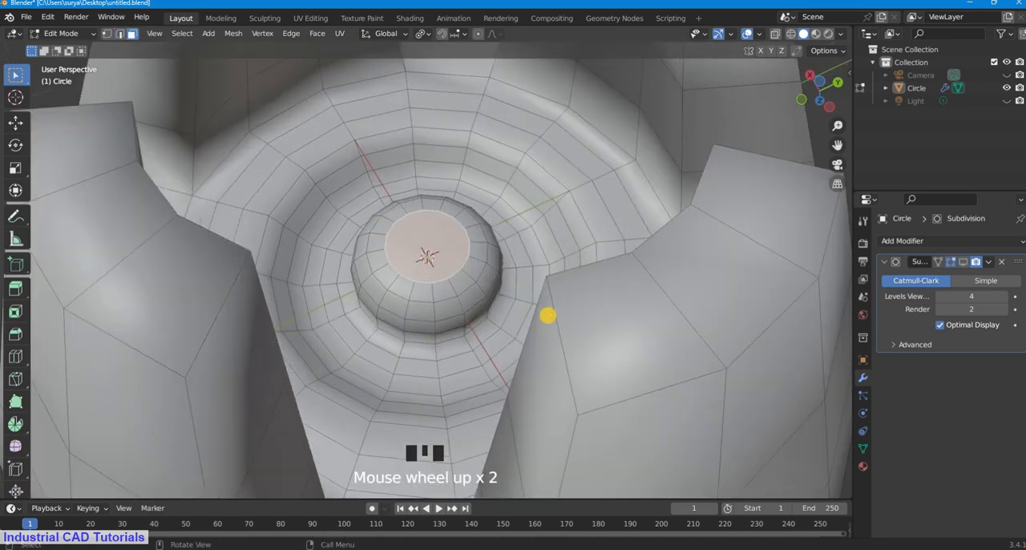
{"action": "key", "text": "i"}
{"action": "left_click", "coordinate": [518, 298]}
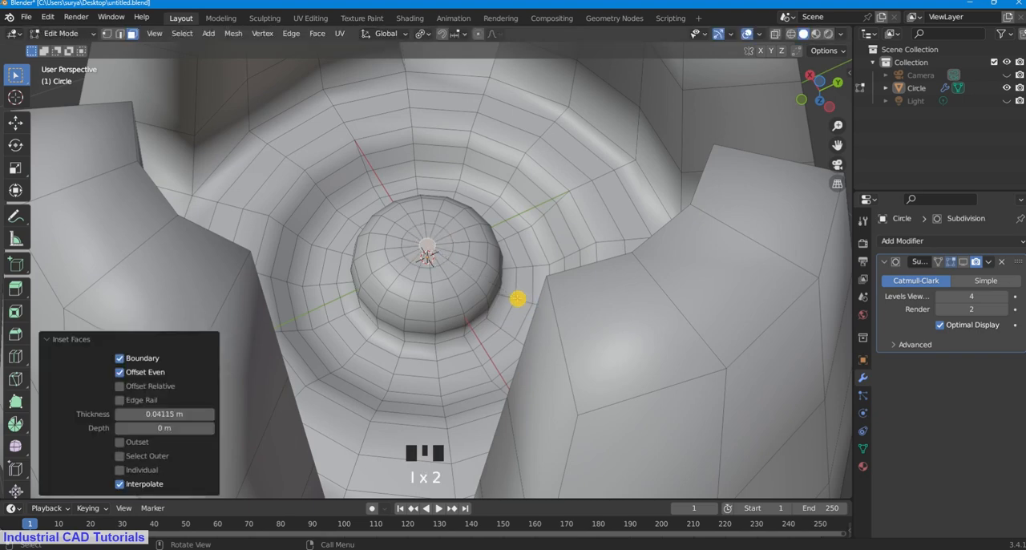
{"action": "scroll", "coordinate": [499, 172], "scroll_direction": "down", "scroll_amount": 3}
{"action": "left_click", "coordinate": [666, 153]}
Step: Return to Object Mode and turn the Subdivision modifier's viewport display back on
{"action": "middle_click", "coordinate": [697, 143]}
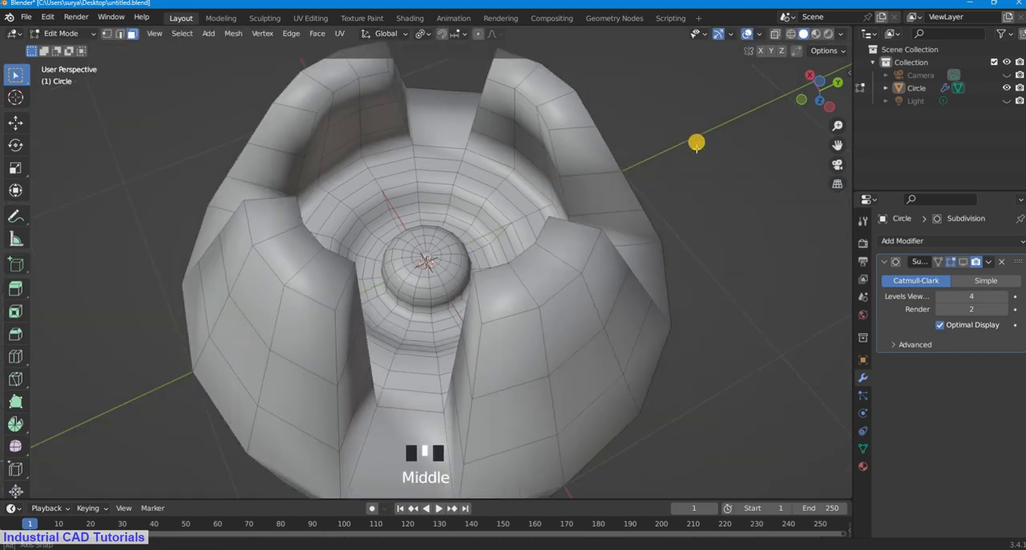
{"action": "middle_click_drag", "start_coordinate": [697, 143], "coordinate": [676, 188]}
{"action": "left_click", "coordinate": [80, 33]}
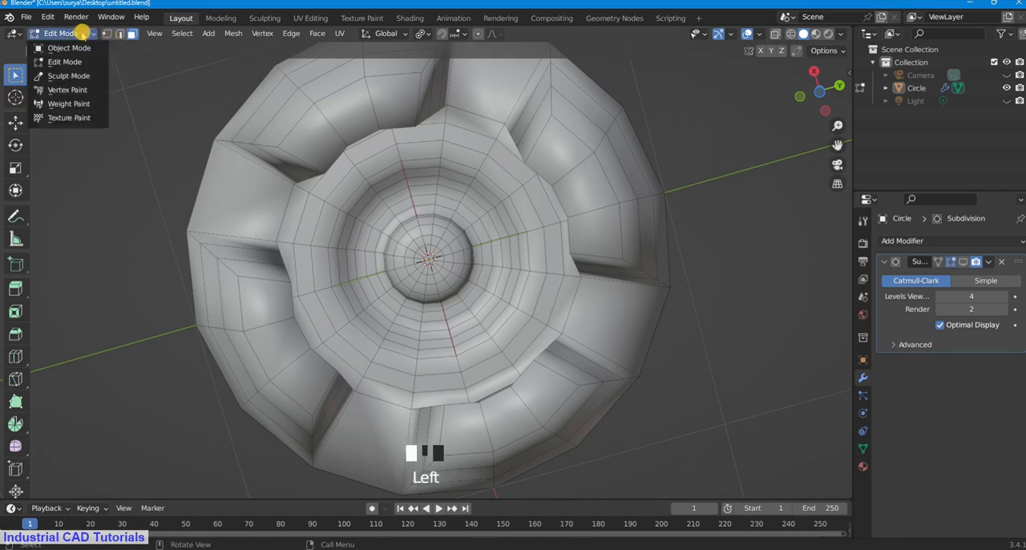
{"action": "left_click", "coordinate": [83, 47]}
{"action": "left_click", "coordinate": [683, 153]}
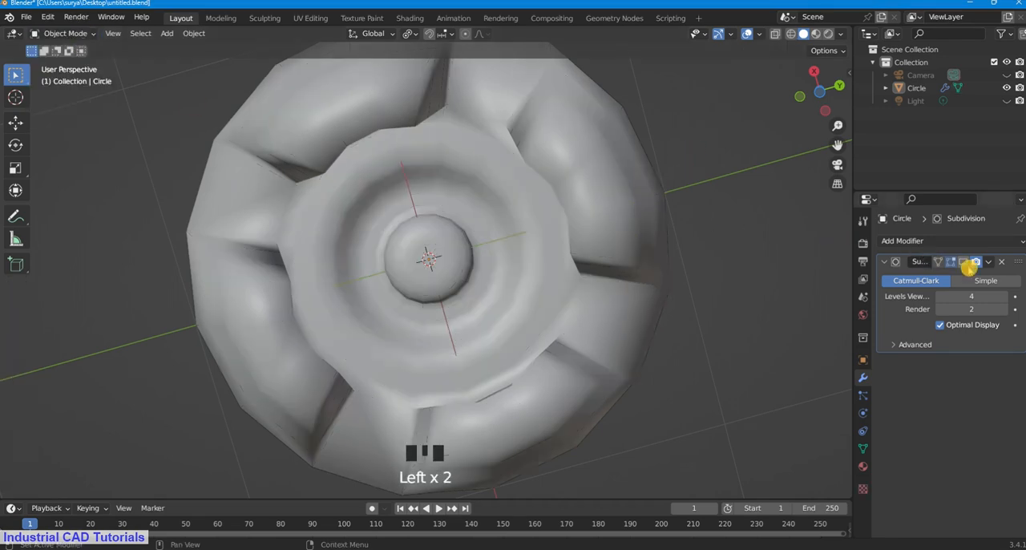
{"action": "left_click", "coordinate": [965, 262]}
{"action": "left_click", "coordinate": [626, 240]}
Step: Put the bowl in Edit Mode with edge selection and select the whole edge loop of its open upper rim
{"action": "middle_click_drag", "start_coordinate": [626, 241], "coordinate": [657, 202]}
{"action": "scroll", "coordinate": [657, 202], "scroll_direction": "down", "scroll_amount": 3}
{"action": "middle_click_drag", "start_coordinate": [588, 292], "coordinate": [557, 217]}
{"action": "scroll", "coordinate": [557, 217], "scroll_direction": "down", "scroll_amount": 2}
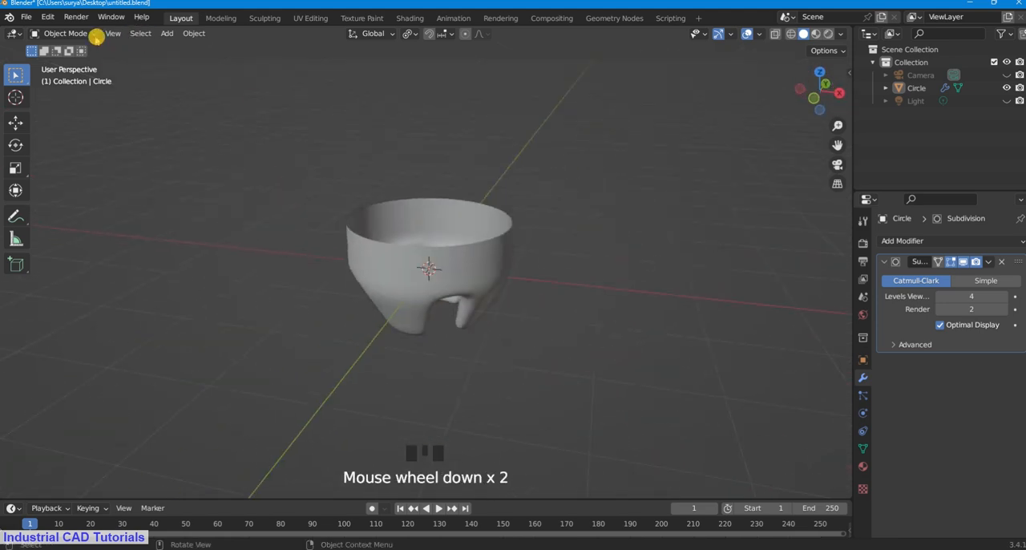
{"action": "left_click", "coordinate": [90, 33]}
{"action": "left_click", "coordinate": [85, 62]}
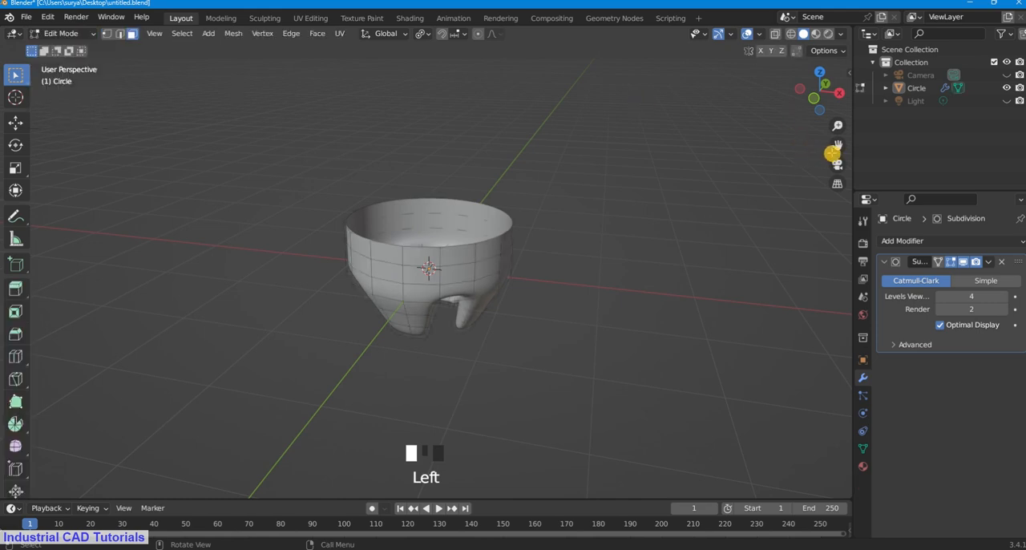
{"action": "left_click_drag", "start_coordinate": [838, 149], "coordinate": [838, 176]}
{"action": "middle_click_drag", "start_coordinate": [666, 276], "coordinate": [682, 239]}
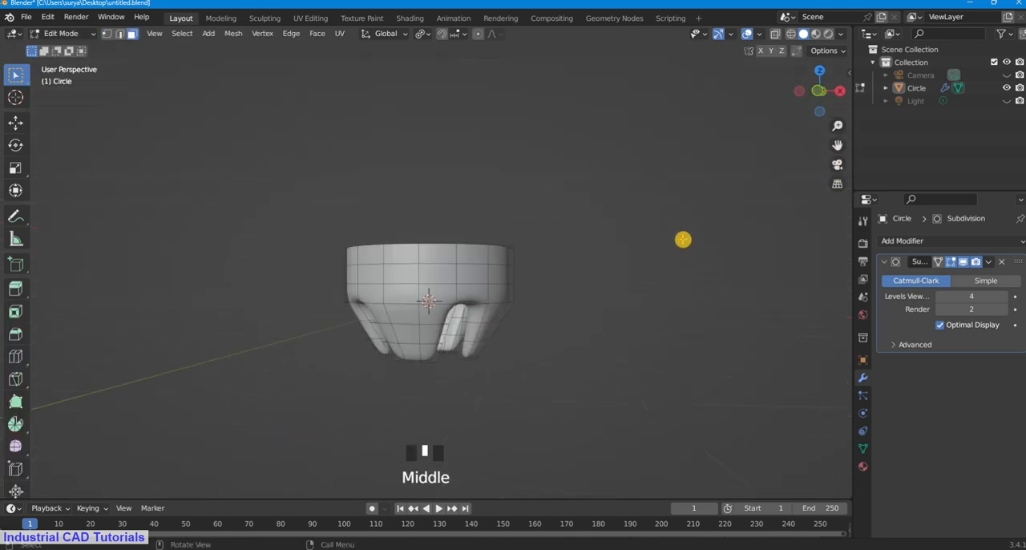
{"action": "scroll", "coordinate": [649, 207], "scroll_direction": "up", "scroll_amount": 2}
{"action": "middle_click_drag", "start_coordinate": [649, 207], "coordinate": [569, 245]}
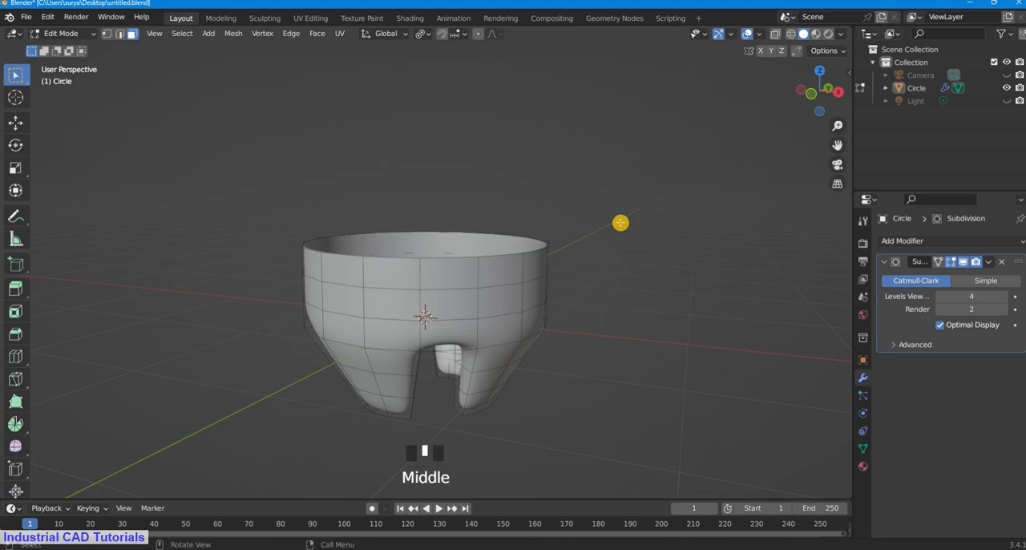
{"action": "scroll", "coordinate": [569, 246], "scroll_direction": "down", "scroll_amount": 1}
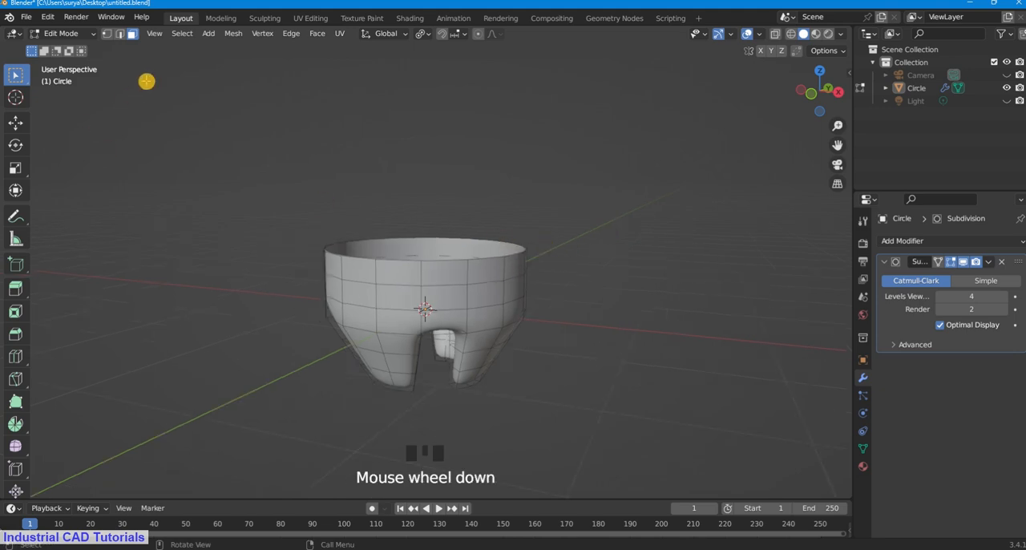
{"action": "left_click", "coordinate": [122, 35]}
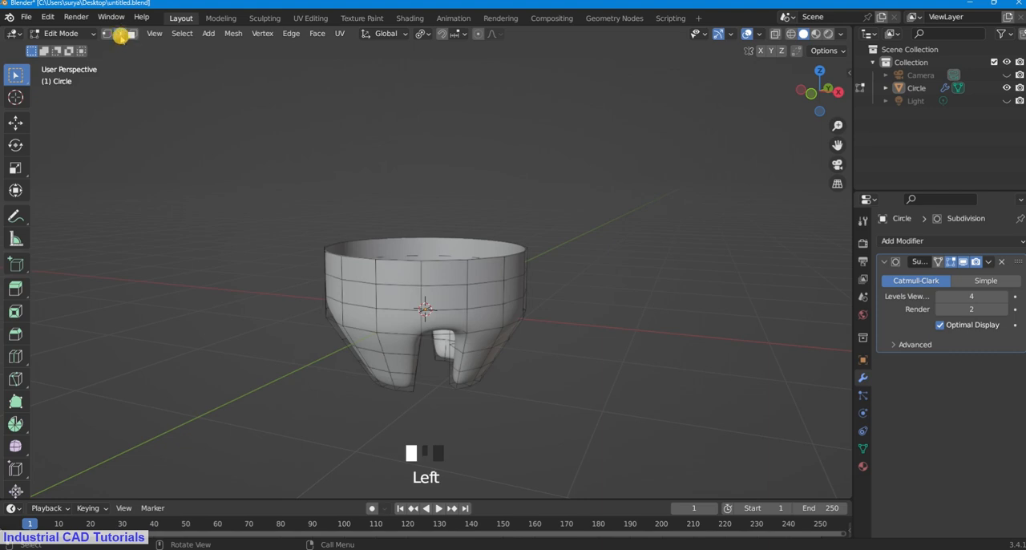
{"action": "left_click", "coordinate": [499, 257], "text": "alt+shift"}
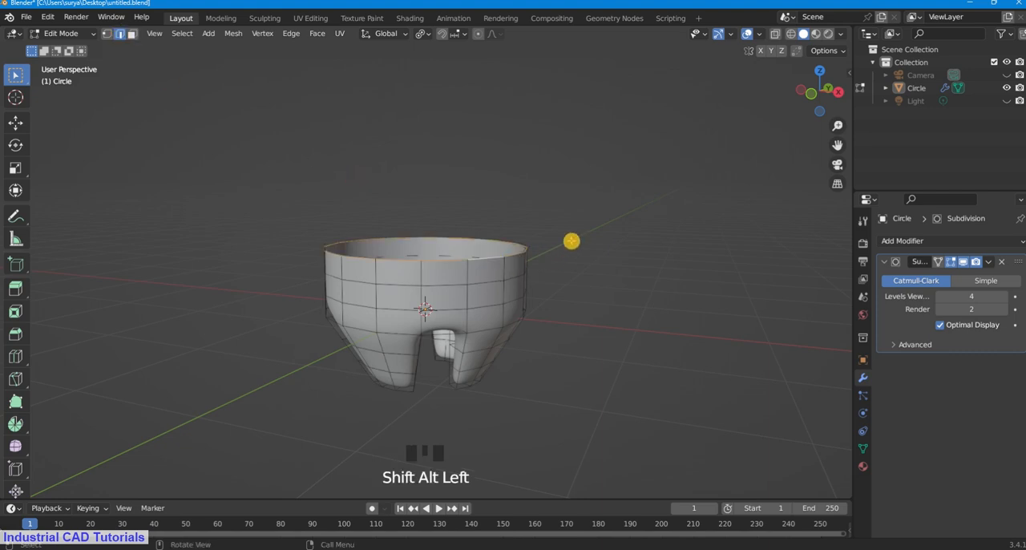
Step: Try extruding the bowl's rim loop straight up by about 2.94 m, and undo it
{"action": "middle_click_drag", "start_coordinate": [572, 241], "coordinate": [573, 275]}
{"action": "scroll", "coordinate": [458, 275], "scroll_direction": "up", "scroll_amount": 2}
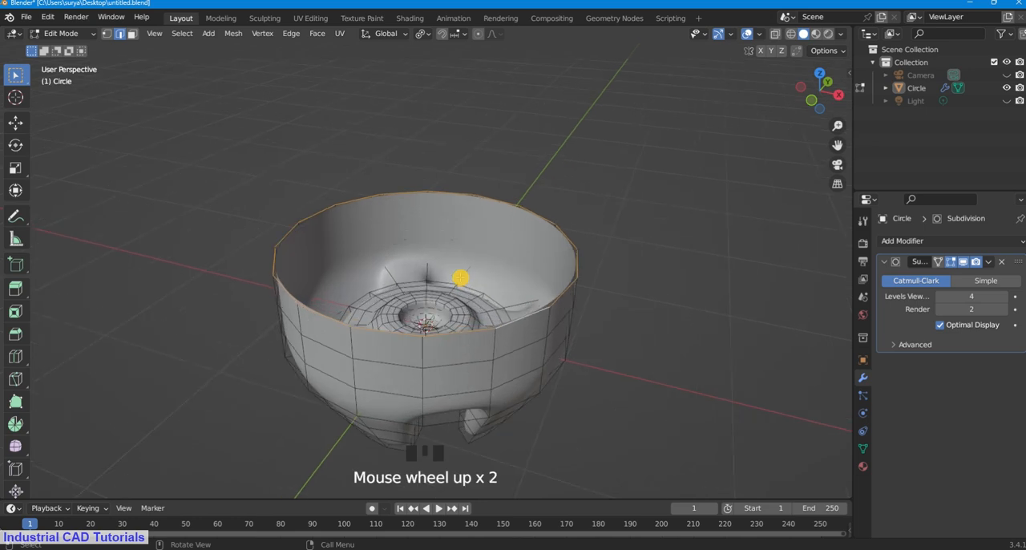
{"action": "middle_click_drag", "start_coordinate": [458, 275], "coordinate": [508, 259]}
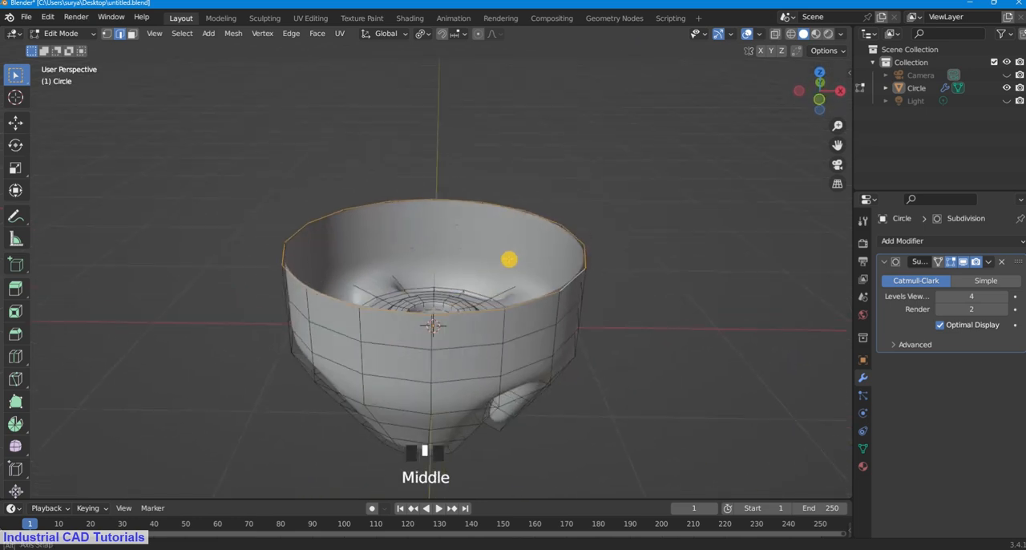
{"action": "scroll", "coordinate": [509, 259], "scroll_direction": "down", "scroll_amount": 4}
{"action": "key", "text": "e"}
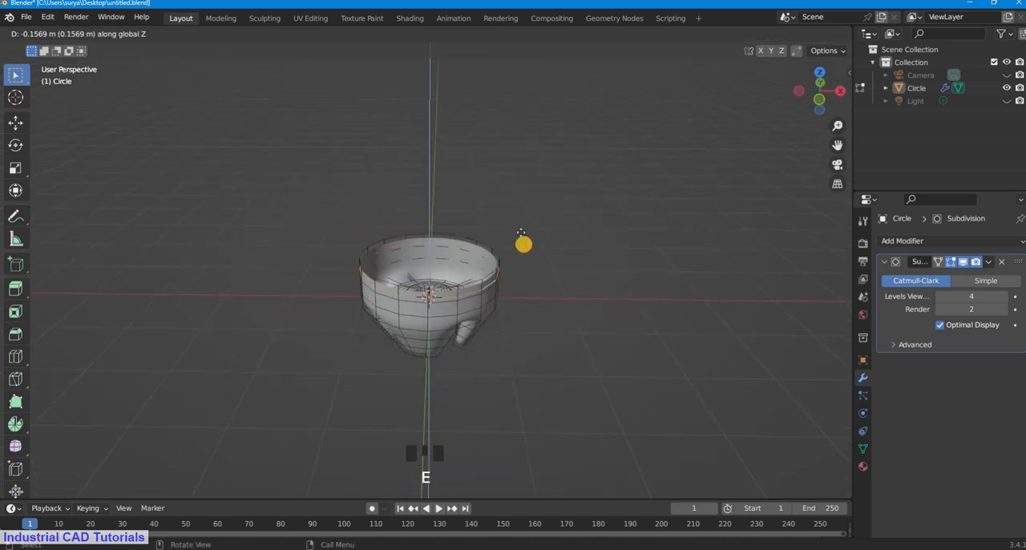
{"action": "left_click", "coordinate": [538, 44]}
{"action": "middle_click_drag", "start_coordinate": [611, 285], "coordinate": [602, 259]}
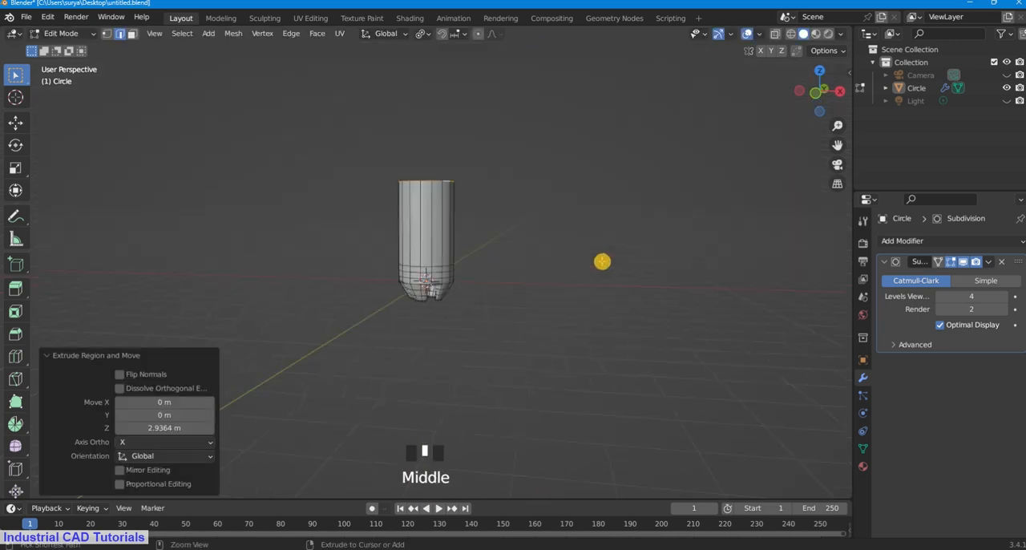
{"action": "key", "text": "ctrl+z"}
Step: Extrude the bowl's rim loop straight up by about 3.46 m to form the tall cylindrical body
{"action": "scroll", "coordinate": [549, 241], "scroll_direction": "up", "scroll_amount": 2}
{"action": "scroll", "coordinate": [836, 148], "scroll_direction": "up", "scroll_amount": 4}
{"action": "left_click_drag", "start_coordinate": [838, 146], "coordinate": [853, 182]}
{"action": "key", "text": "e"}
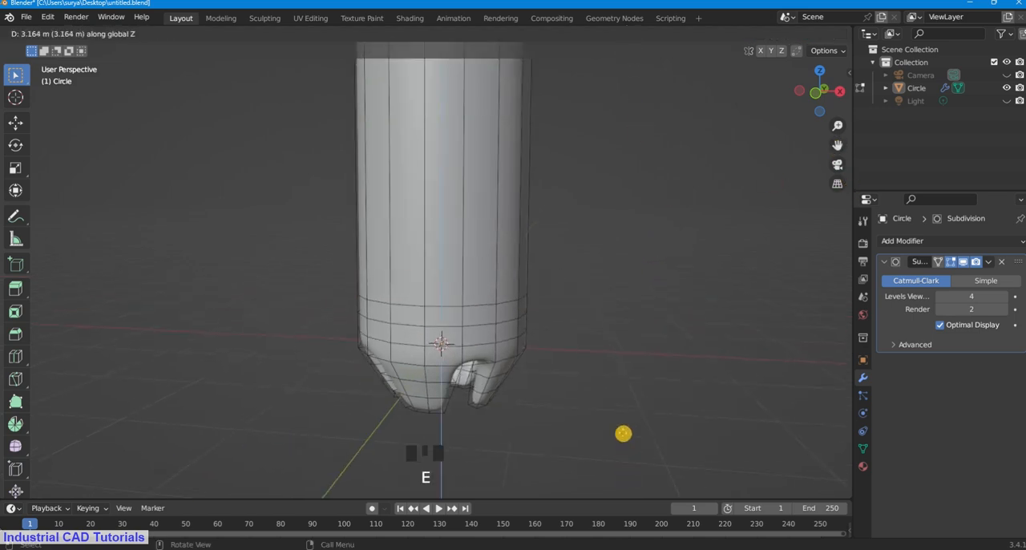
{"action": "left_click", "coordinate": [620, 433]}
{"action": "scroll", "coordinate": [584, 532], "scroll_direction": "down", "scroll_amount": 6}
{"action": "scroll", "coordinate": [607, 280], "scroll_direction": "down", "scroll_amount": 6}
{"action": "scroll", "coordinate": [607, 280], "scroll_direction": "up", "scroll_amount": 2}
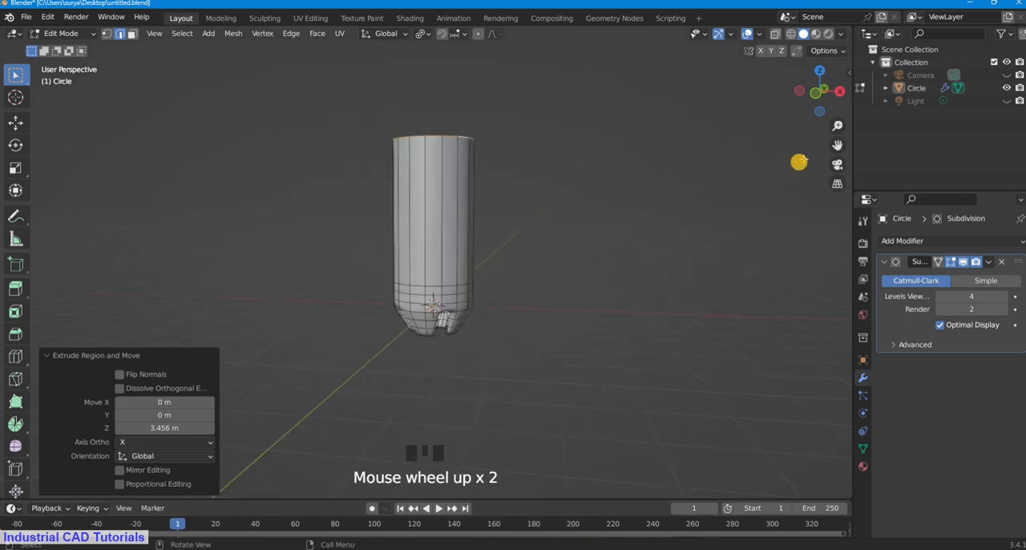
Step: Extrude the body's upper rim loop a further 0.81 m or so upward along Z
{"action": "left_click_drag", "start_coordinate": [838, 145], "coordinate": [824, 215]}
{"action": "scroll", "coordinate": [478, 243], "scroll_direction": "up", "scroll_amount": 2}
{"action": "middle_click_drag", "start_coordinate": [477, 243], "coordinate": [554, 265]}
{"action": "scroll", "coordinate": [488, 275], "scroll_direction": "up", "scroll_amount": 1}
{"action": "key", "text": "e"}
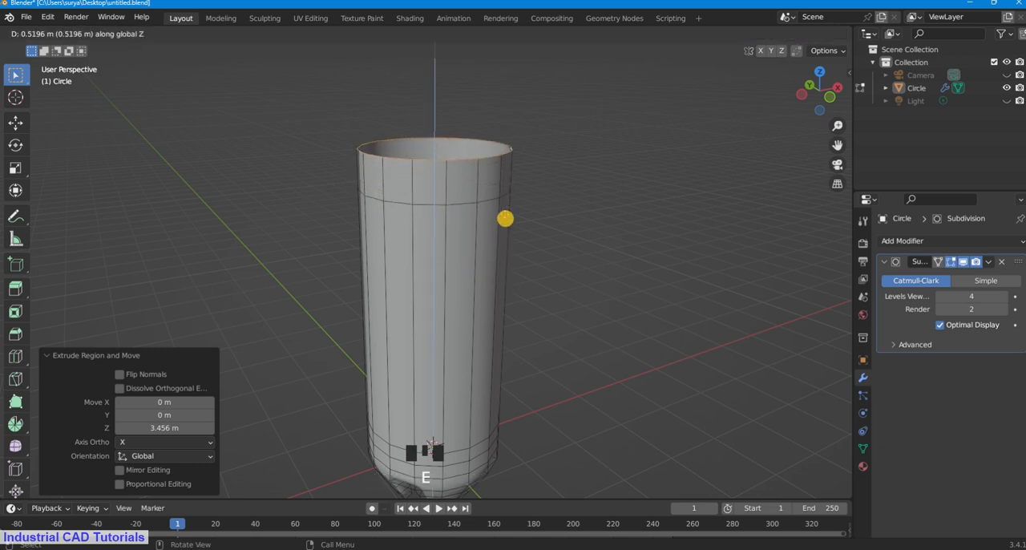
{"action": "left_click", "coordinate": [506, 212]}
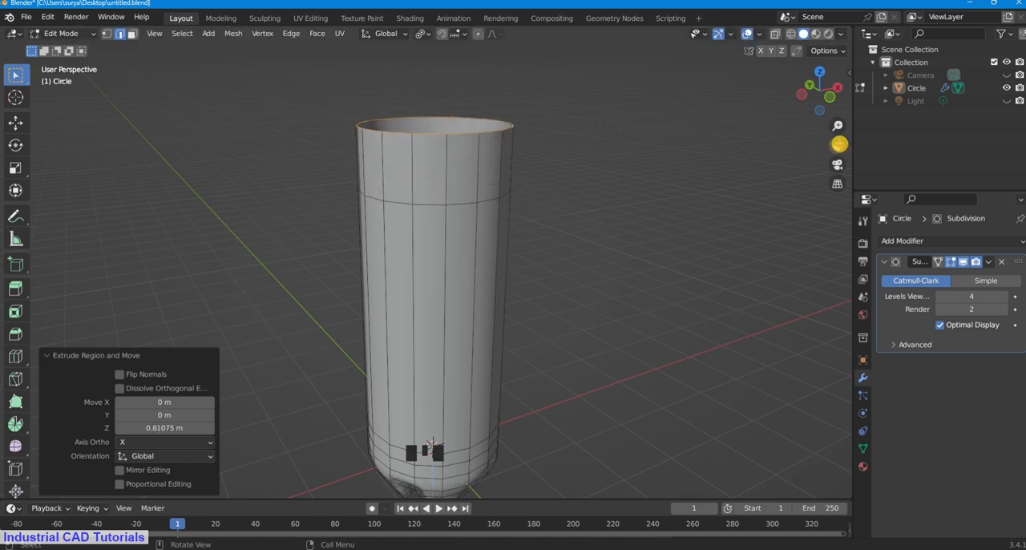
Step: Scale the topmost rim loop down to about 0.464 to taper the body into a shoulder
{"action": "left_click_drag", "start_coordinate": [839, 143], "coordinate": [598, 310]}
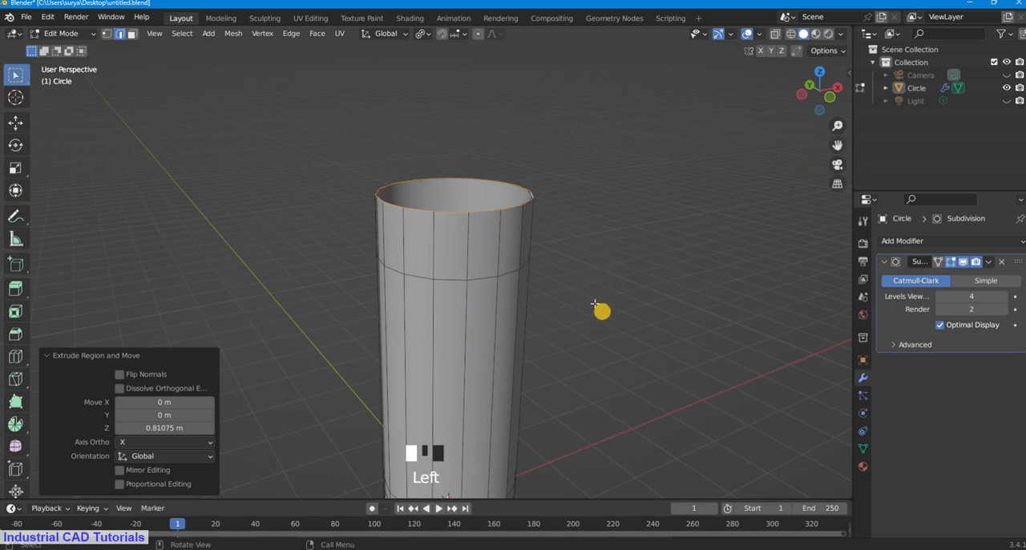
{"action": "key", "text": "s"}
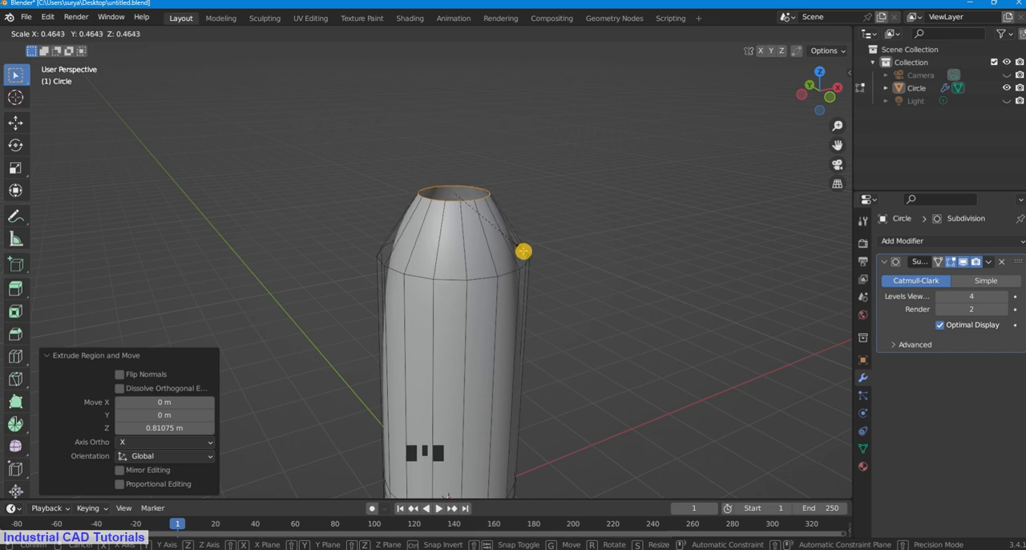
{"action": "left_click", "coordinate": [523, 251]}
Step: Add nine evenly spaced loop cuts along the tall cylindrical wall below the shoulder and clear the selection
{"action": "left_click_drag", "start_coordinate": [837, 145], "coordinate": [799, 153]}
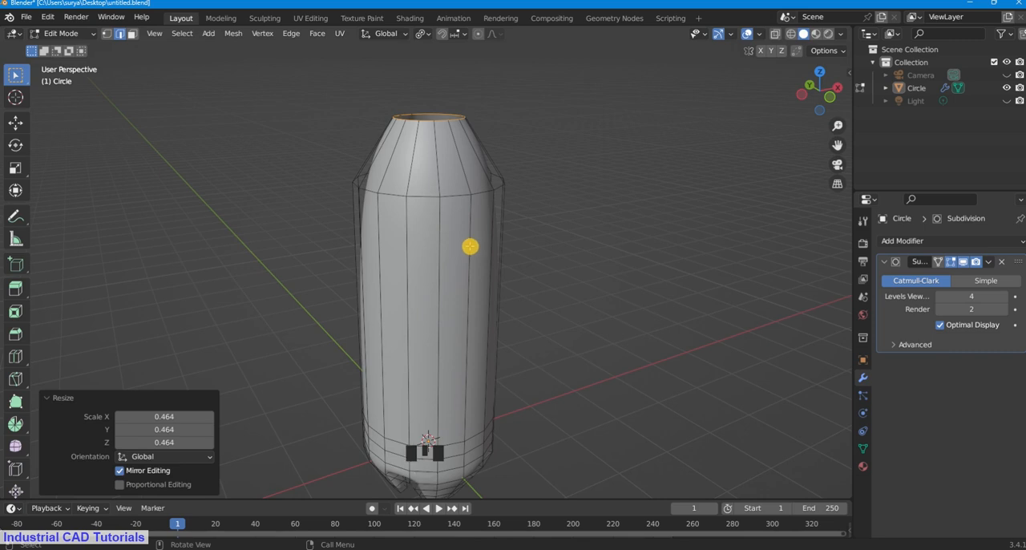
{"action": "key", "text": "ctrl+r"}
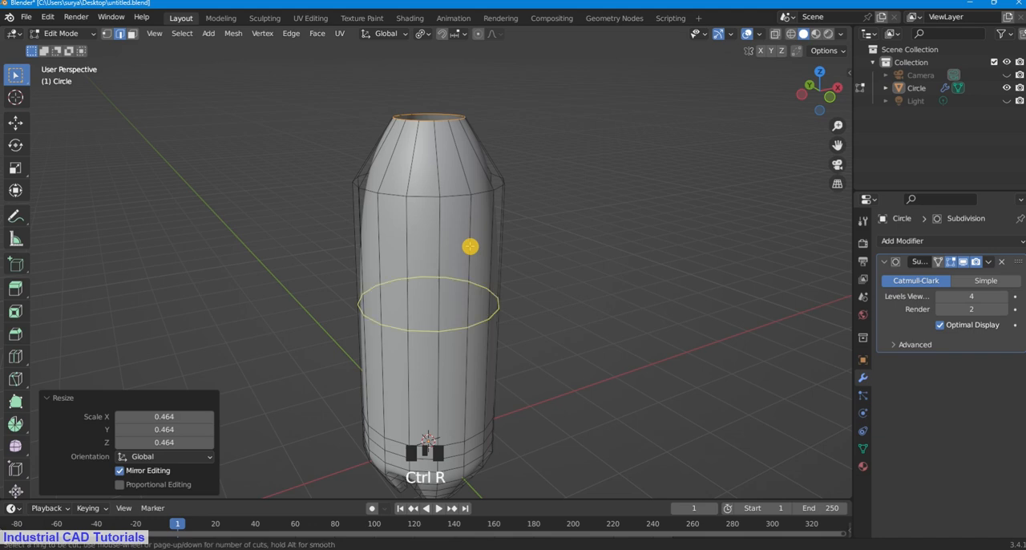
{"action": "scroll", "coordinate": [470, 246], "scroll_direction": "up", "scroll_amount": 3}
{"action": "scroll", "coordinate": [470, 247], "scroll_direction": "up", "scroll_amount": 4}
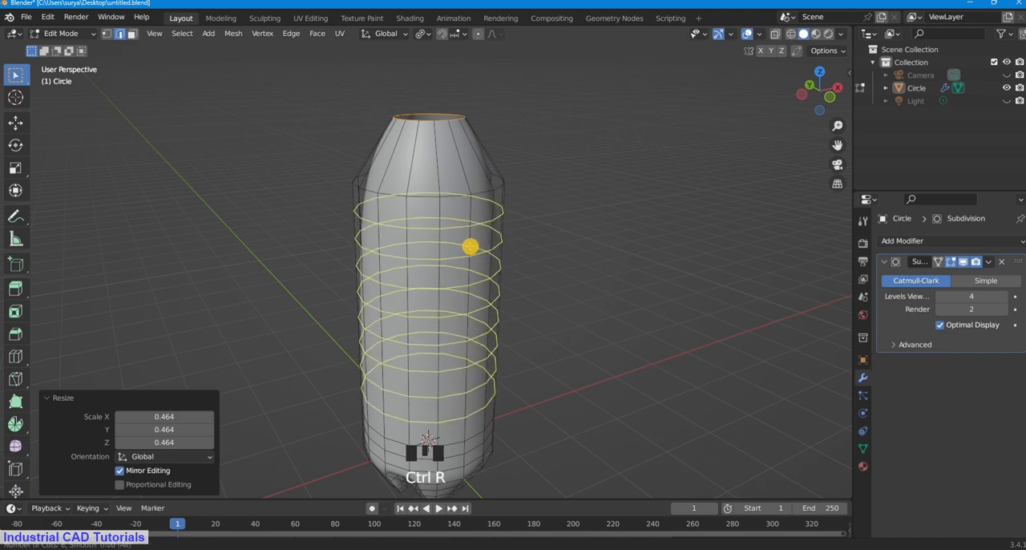
{"action": "scroll", "coordinate": [469, 247], "scroll_direction": "up", "scroll_amount": 3}
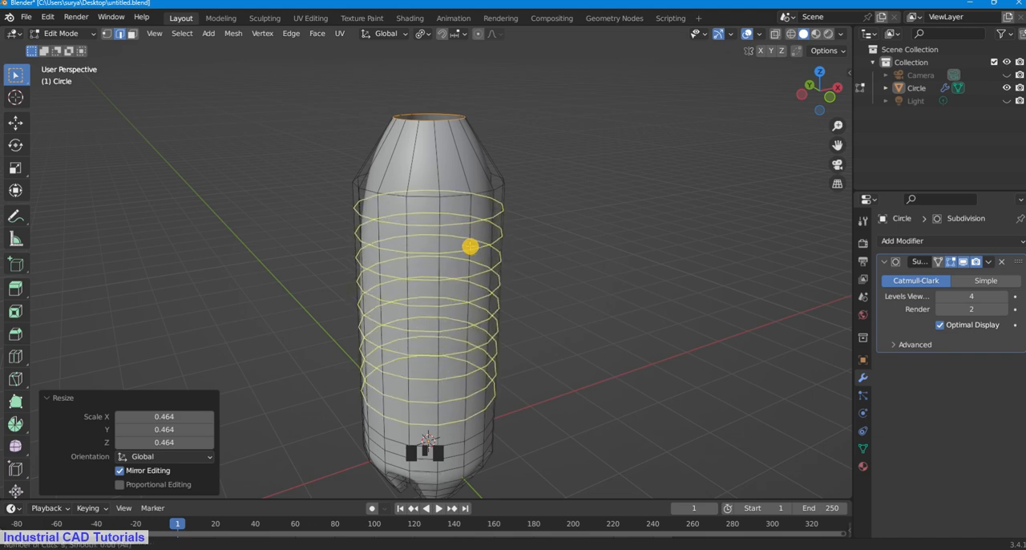
{"action": "left_click", "coordinate": [470, 247]}
{"action": "left_click", "coordinate": [637, 204]}
Step: Add three evenly spaced loop cuts around the tapered shoulder and clear the selection
{"action": "scroll", "coordinate": [609, 219], "scroll_direction": "down", "scroll_amount": 3}
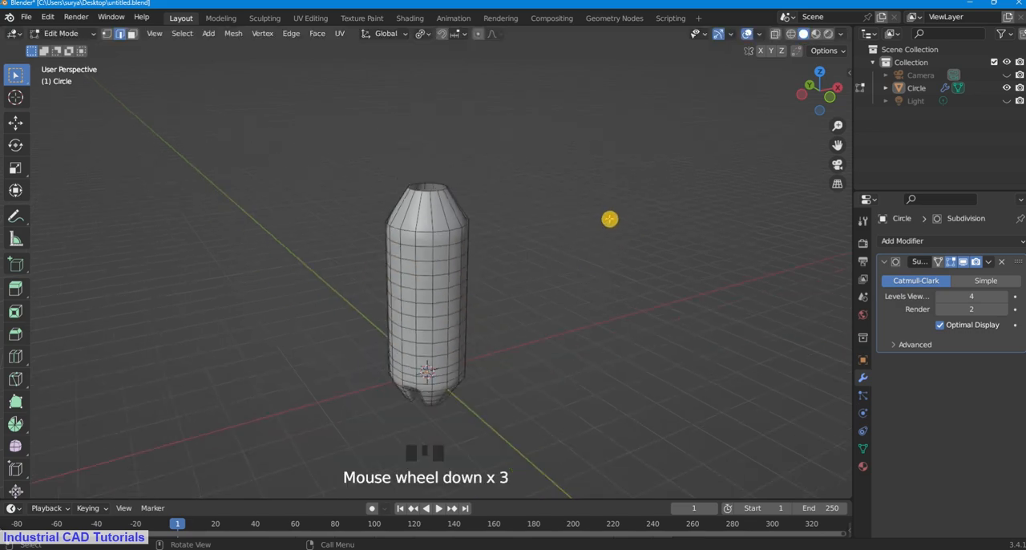
{"action": "scroll", "coordinate": [500, 224], "scroll_direction": "up", "scroll_amount": 2}
{"action": "middle_click_drag", "start_coordinate": [499, 224], "coordinate": [699, 196]}
{"action": "left_click_drag", "start_coordinate": [837, 144], "coordinate": [825, 167]}
{"action": "middle_click_drag", "start_coordinate": [587, 194], "coordinate": [557, 285]}
{"action": "scroll", "coordinate": [416, 239], "scroll_direction": "up", "scroll_amount": 2}
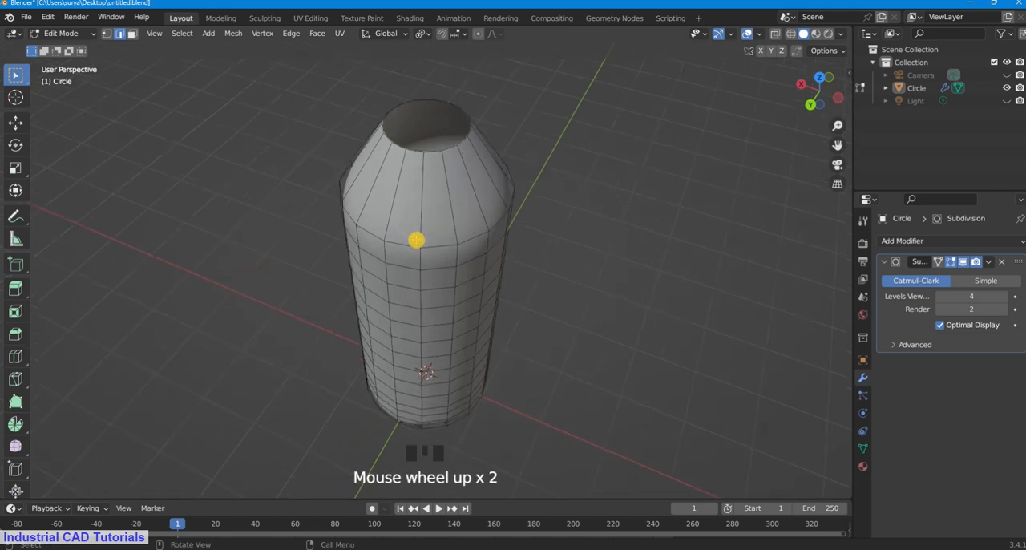
{"action": "scroll", "coordinate": [444, 222], "scroll_direction": "up", "scroll_amount": 1}
{"action": "key", "text": "ctrl+r"}
{"action": "scroll", "coordinate": [453, 202], "scroll_direction": "up", "scroll_amount": 2}
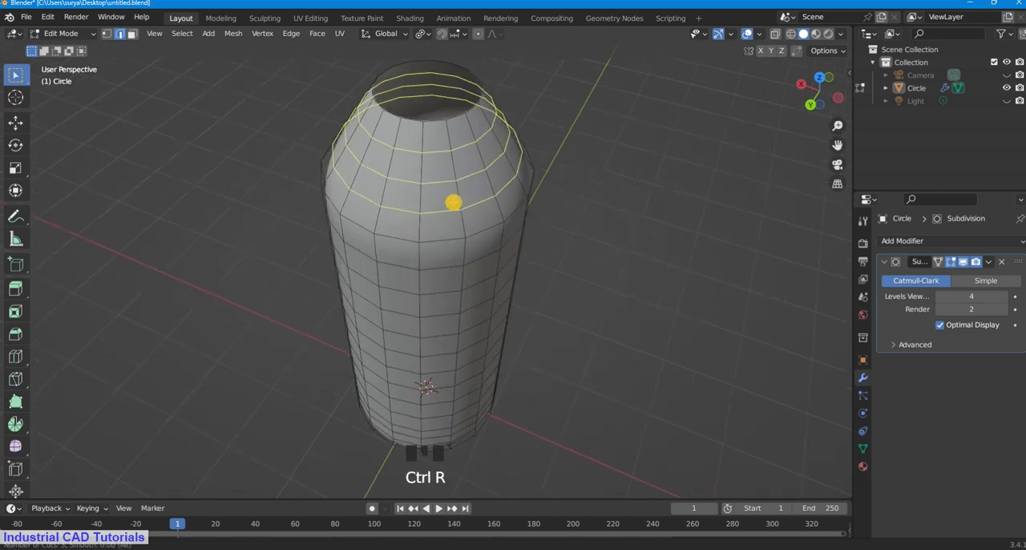
{"action": "left_click", "coordinate": [454, 202]}
{"action": "left_click", "coordinate": [454, 202]}
{"action": "left_click", "coordinate": [605, 152]}
{"action": "scroll", "coordinate": [557, 181], "scroll_direction": "down", "scroll_amount": 3}
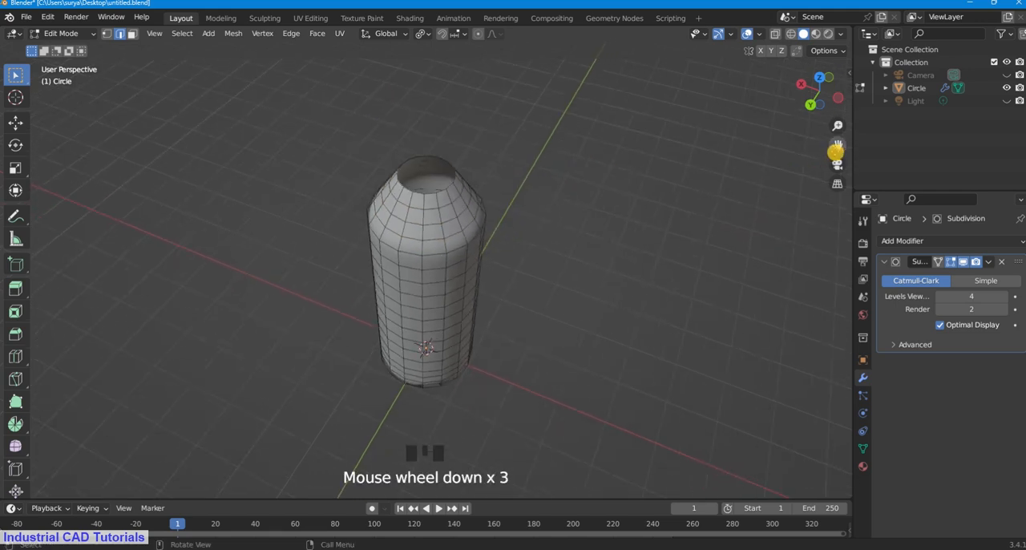
Step: Examine the bottle from several angles, including its smoothed surface in Object Mode, and return to Edit Mode
{"action": "left_click_drag", "start_coordinate": [838, 146], "coordinate": [844, 189]}
{"action": "scroll", "coordinate": [481, 220], "scroll_direction": "up", "scroll_amount": 3}
{"action": "middle_click_drag", "start_coordinate": [481, 220], "coordinate": [582, 112]}
{"action": "scroll", "coordinate": [563, 199], "scroll_direction": "down", "scroll_amount": 5}
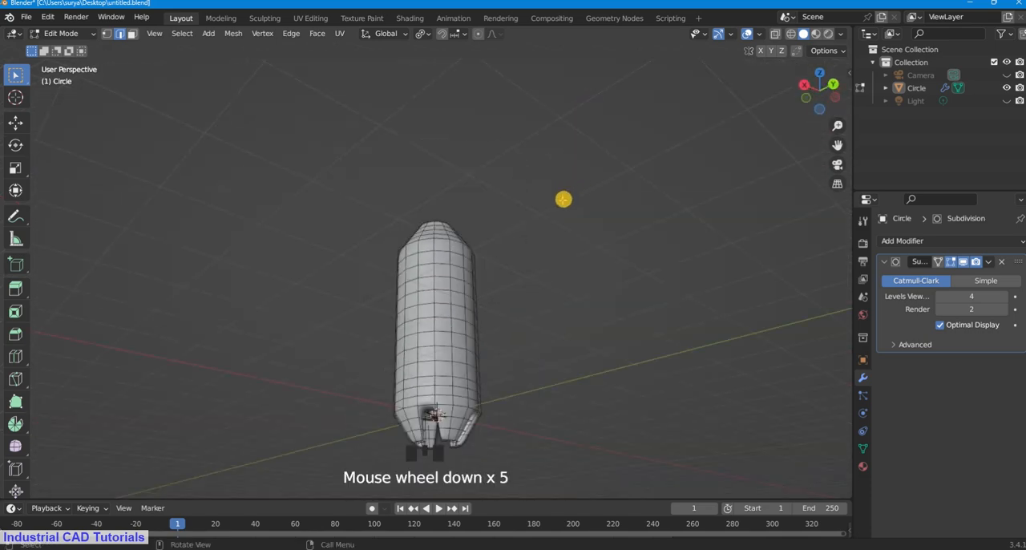
{"action": "middle_click_drag", "start_coordinate": [563, 200], "coordinate": [525, 291]}
{"action": "scroll", "coordinate": [515, 266], "scroll_direction": "up", "scroll_amount": 2}
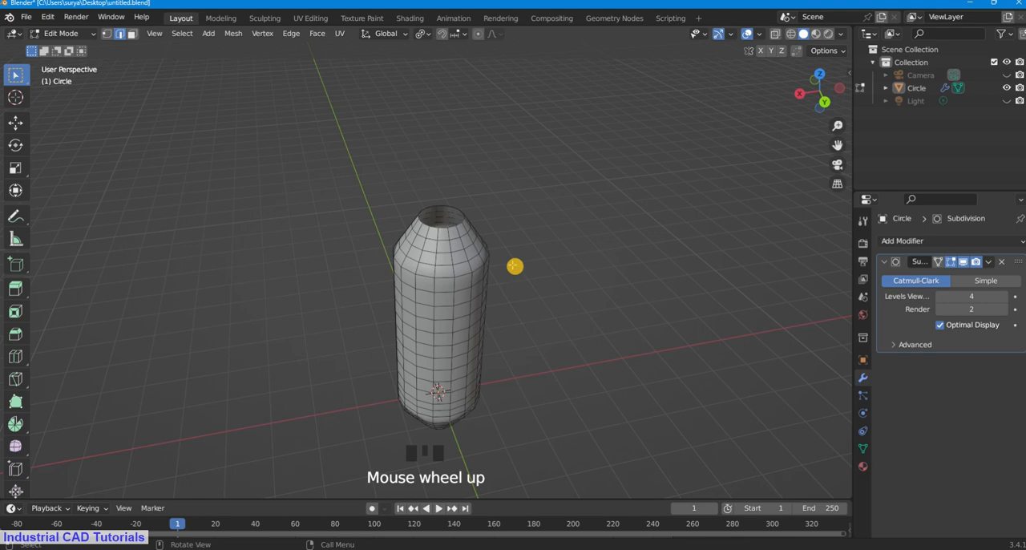
{"action": "left_click", "coordinate": [85, 37]}
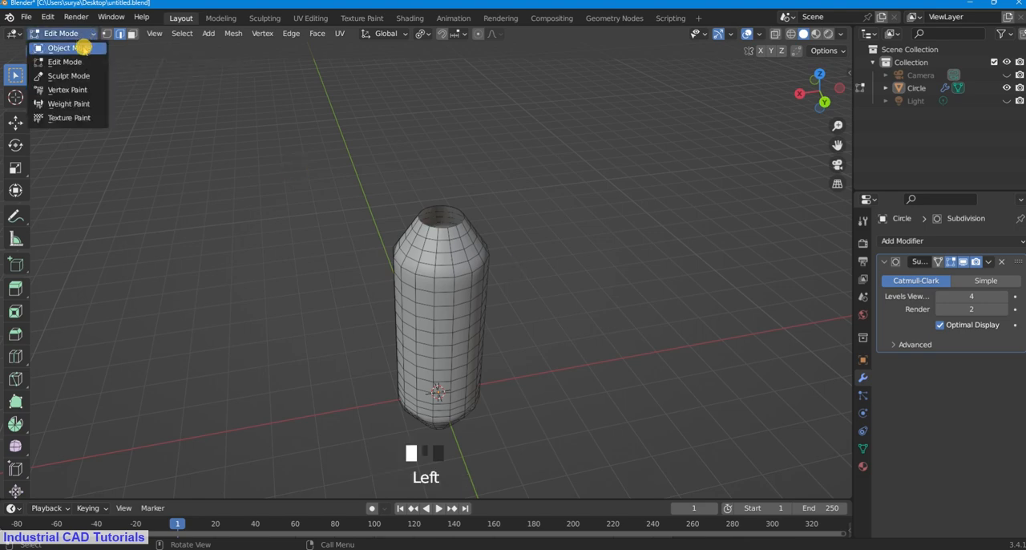
{"action": "left_click", "coordinate": [69, 48]}
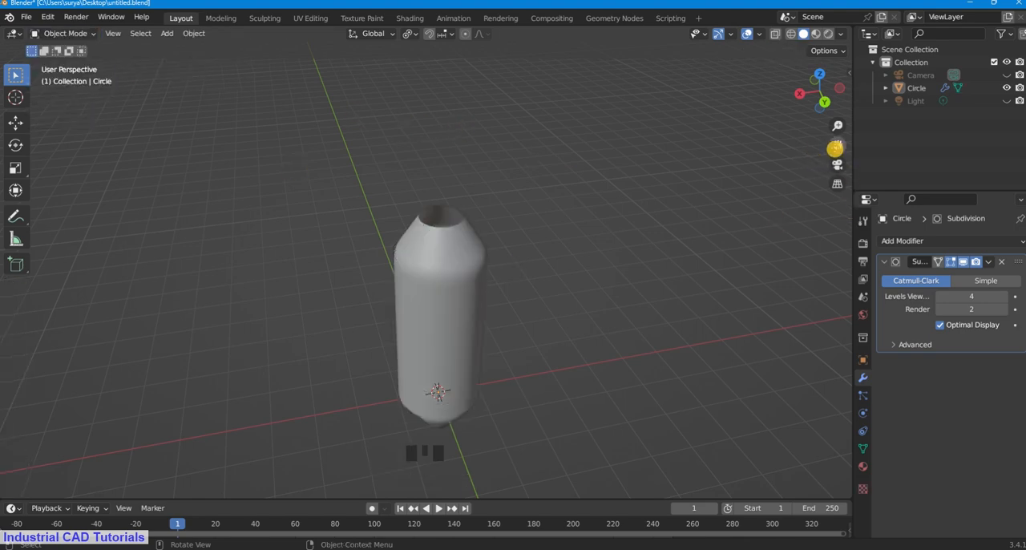
{"action": "left_click_drag", "start_coordinate": [837, 146], "coordinate": [834, 89]}
{"action": "middle_click_drag", "start_coordinate": [650, 206], "coordinate": [529, 274]}
{"action": "left_click", "coordinate": [64, 33]}
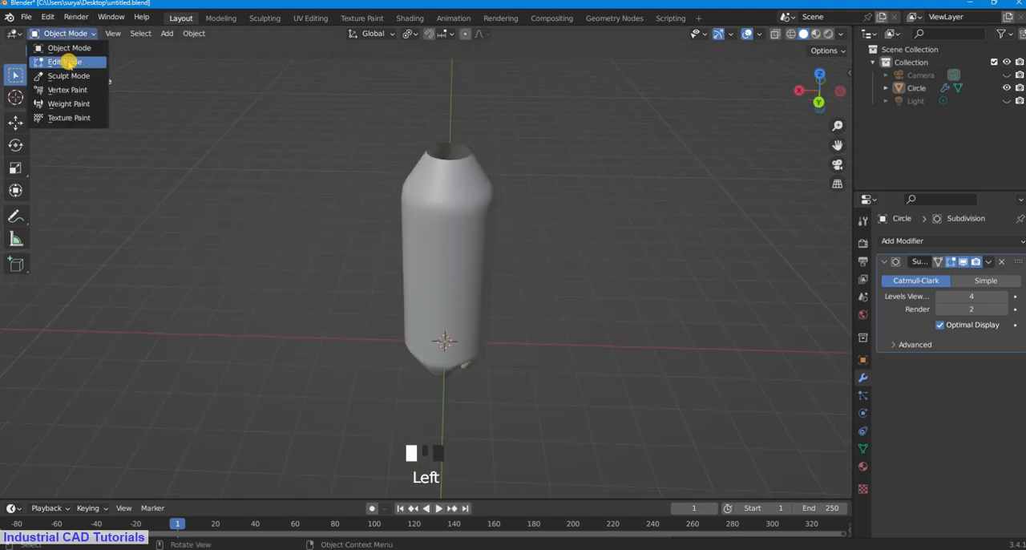
{"action": "left_click", "coordinate": [66, 61]}
{"action": "left_click_drag", "start_coordinate": [838, 146], "coordinate": [837, 208]}
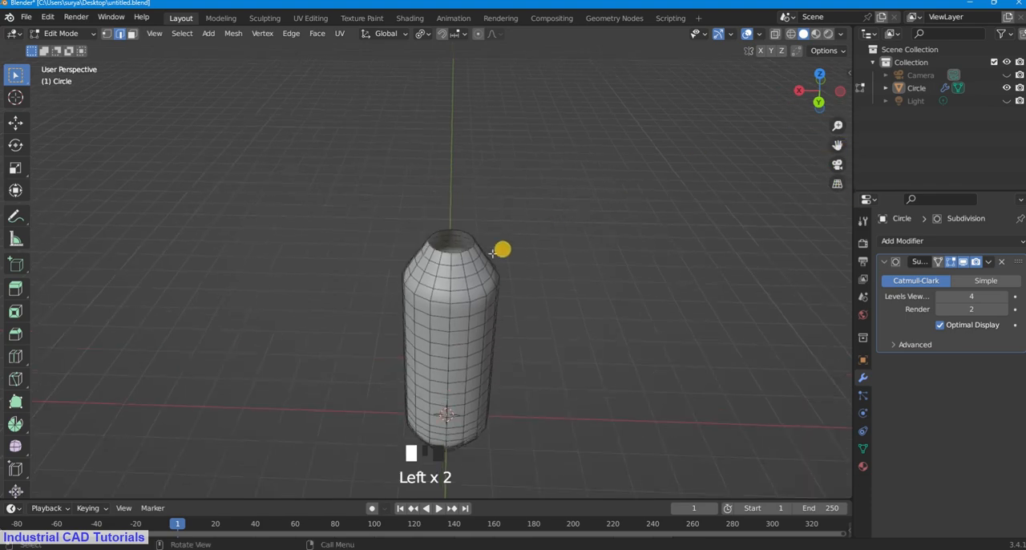
Step: Extrude the shoulder's open top edge loop about 0.39 m upward along Z to form the neck and clear the selection
{"action": "scroll", "coordinate": [506, 244], "scroll_direction": "up", "scroll_amount": 3}
{"action": "scroll", "coordinate": [506, 244], "scroll_direction": "up", "scroll_amount": 4}
{"action": "left_click_drag", "start_coordinate": [838, 146], "coordinate": [485, 185]}
{"action": "middle_click_drag", "start_coordinate": [485, 185], "coordinate": [524, 201]}
{"action": "scroll", "coordinate": [514, 235], "scroll_direction": "down", "scroll_amount": 2}
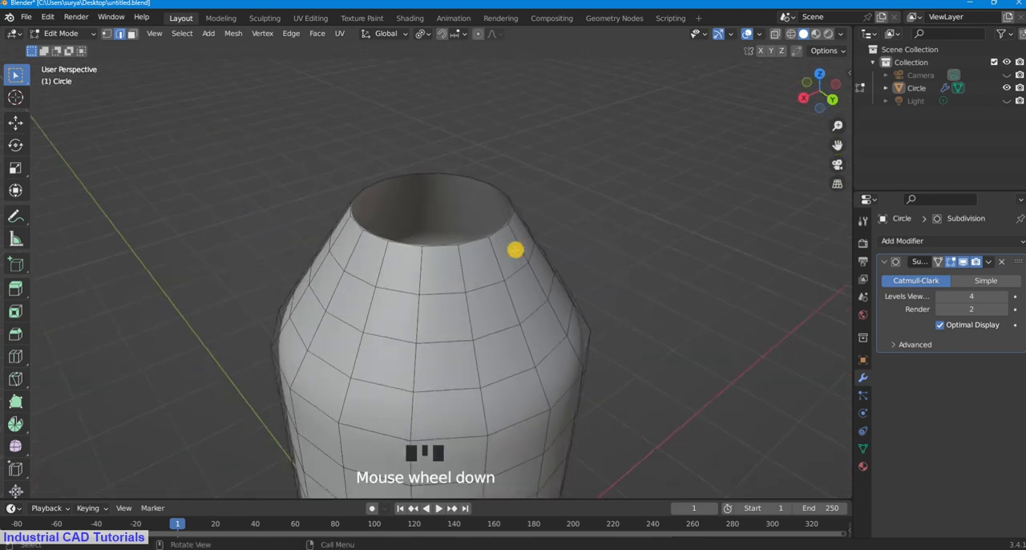
{"action": "left_click_drag", "start_coordinate": [834, 152], "coordinate": [609, 249]}
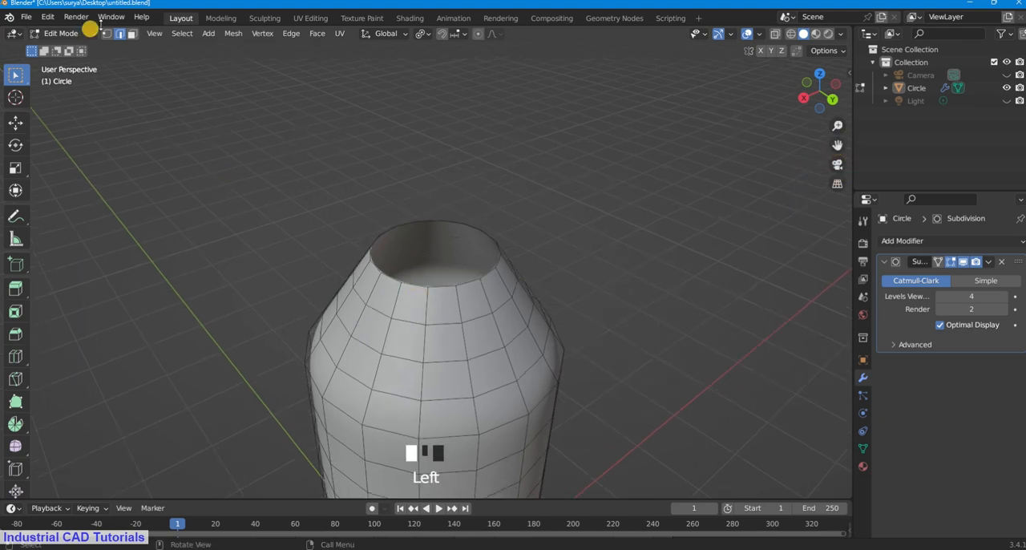
{"action": "left_click", "coordinate": [118, 34]}
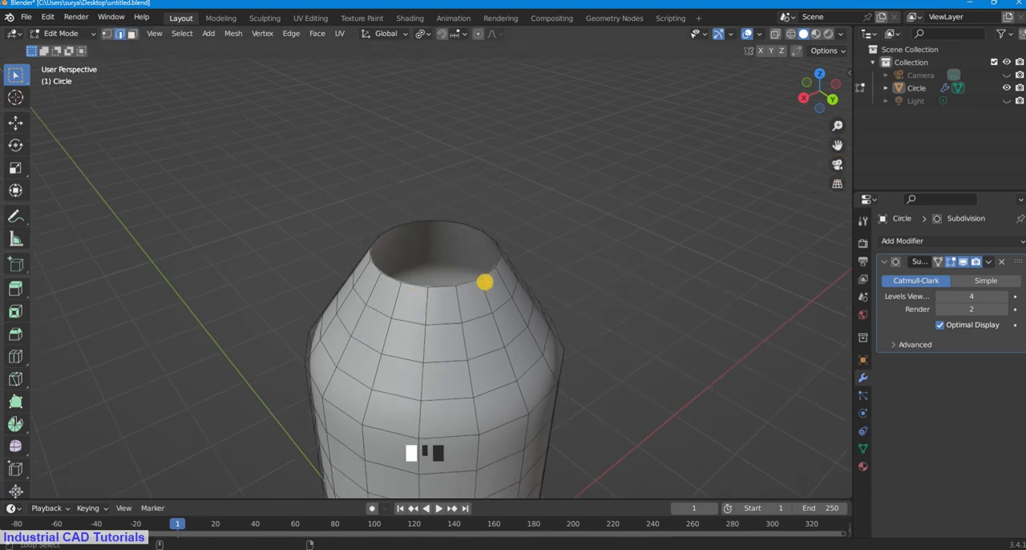
{"action": "left_click", "coordinate": [484, 277], "text": "alt+shift"}
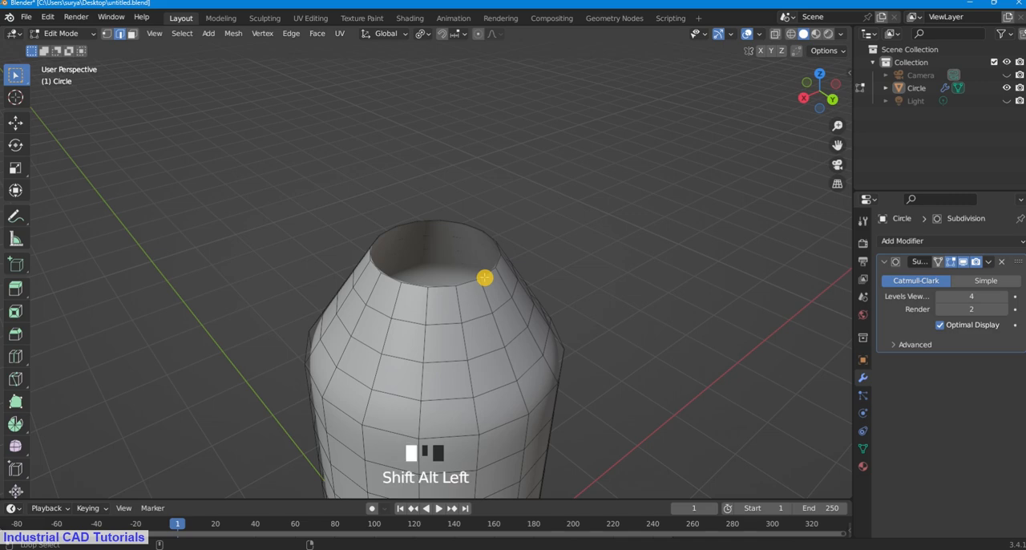
{"action": "scroll", "coordinate": [546, 248], "scroll_direction": "down", "scroll_amount": 3}
{"action": "scroll", "coordinate": [461, 310], "scroll_direction": "up", "scroll_amount": 3}
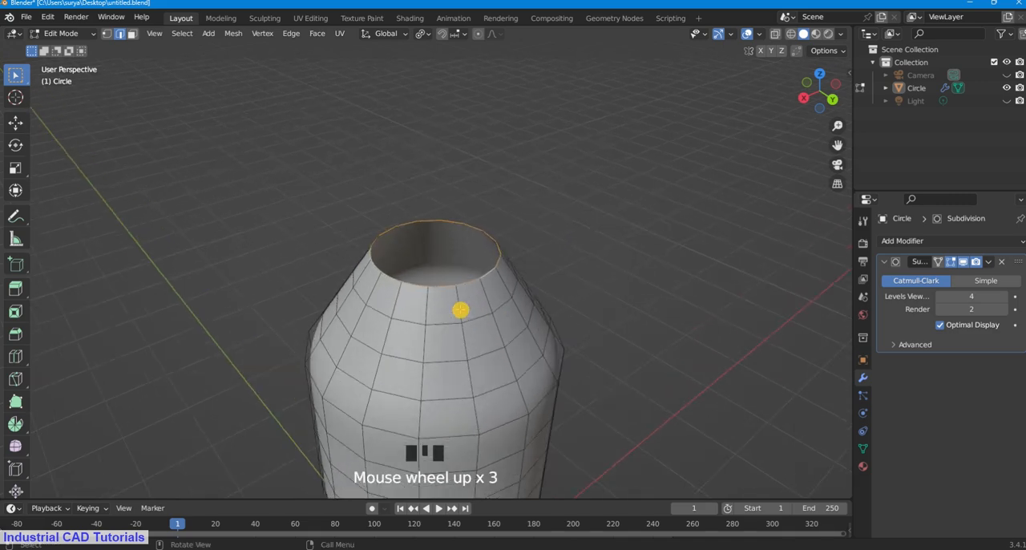
{"action": "key", "text": "e"}
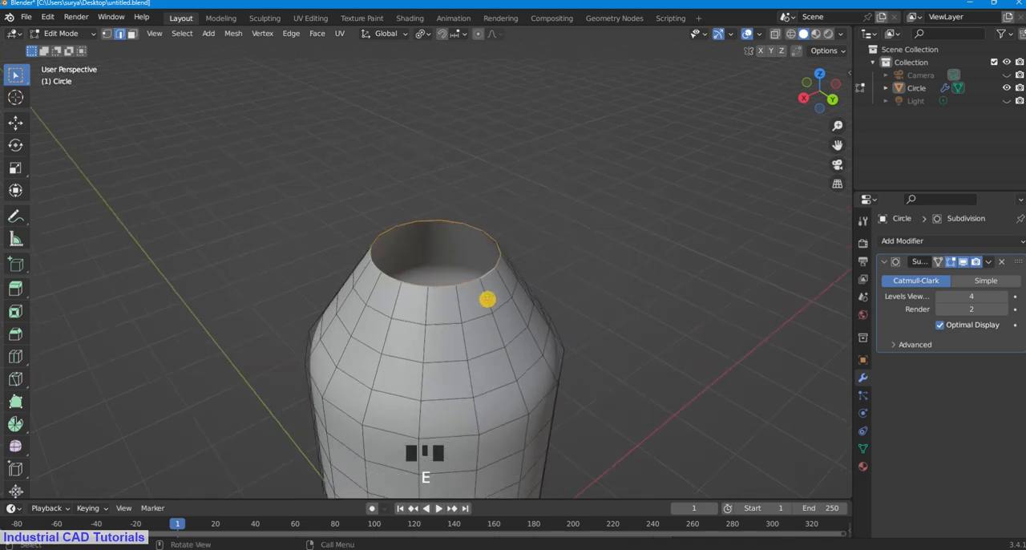
{"action": "key", "text": "z"}
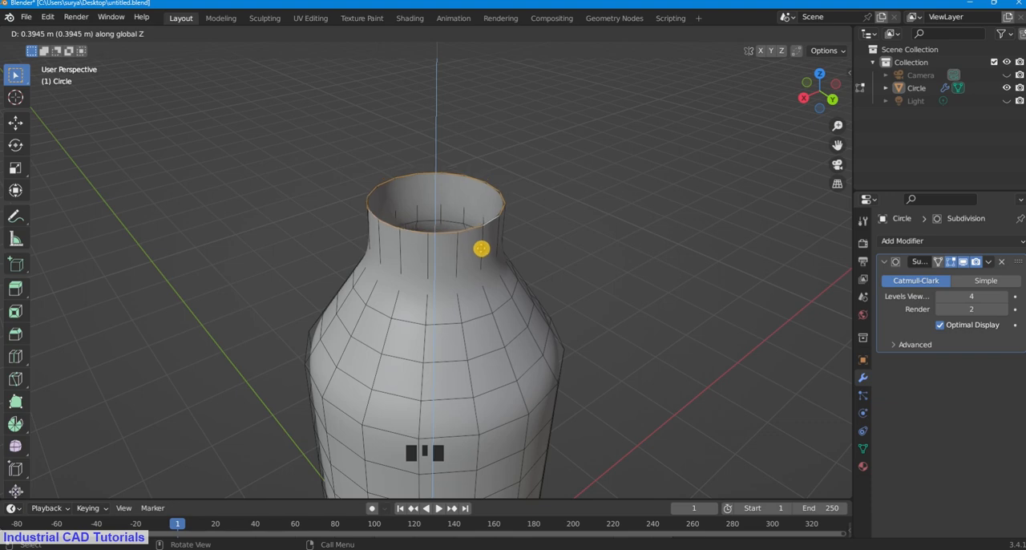
{"action": "left_click", "coordinate": [481, 249]}
{"action": "left_click", "coordinate": [568, 140]}
Step: Add two evenly spaced loop cuts around the neck and clear the selection
{"action": "middle_click_drag", "start_coordinate": [569, 140], "coordinate": [447, 222]}
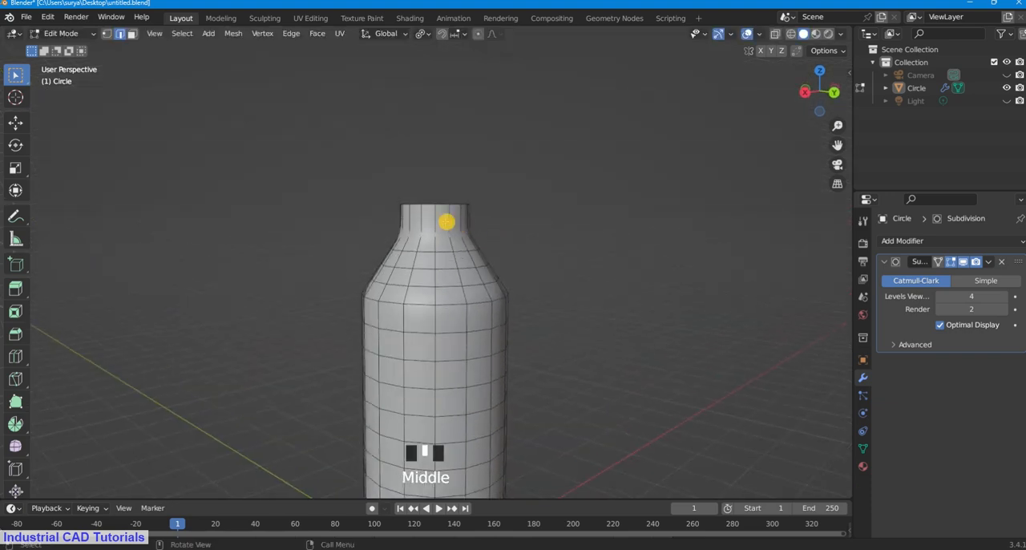
{"action": "scroll", "coordinate": [447, 222], "scroll_direction": "up", "scroll_amount": 3}
{"action": "key", "text": "ctrl+r"}
{"action": "scroll", "coordinate": [469, 176], "scroll_direction": "up", "scroll_amount": 1}
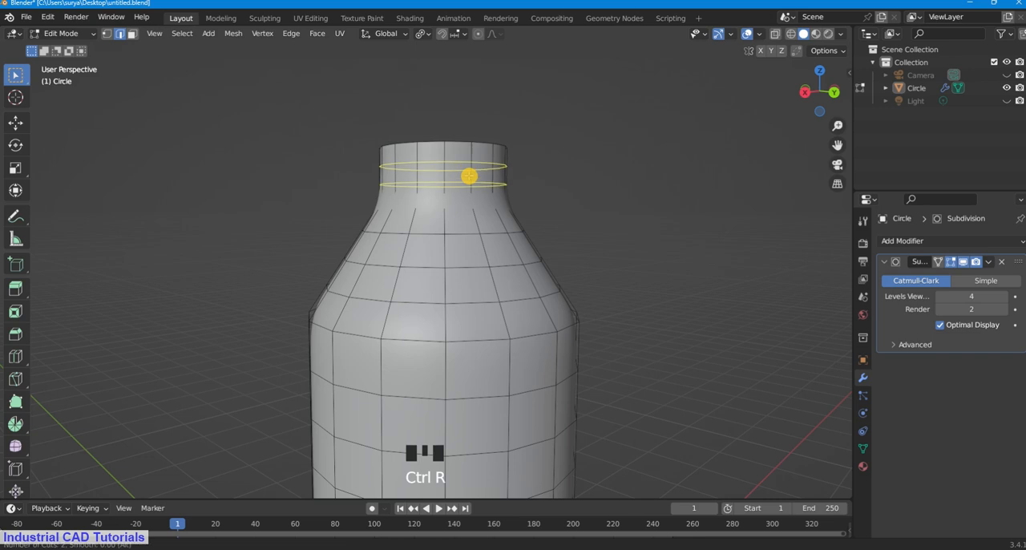
{"action": "left_click", "coordinate": [588, 134]}
Step: Add a single loop cut at the base of the neck, just above the shoulder, and clear the selection
{"action": "scroll", "coordinate": [538, 179], "scroll_direction": "up", "scroll_amount": 1}
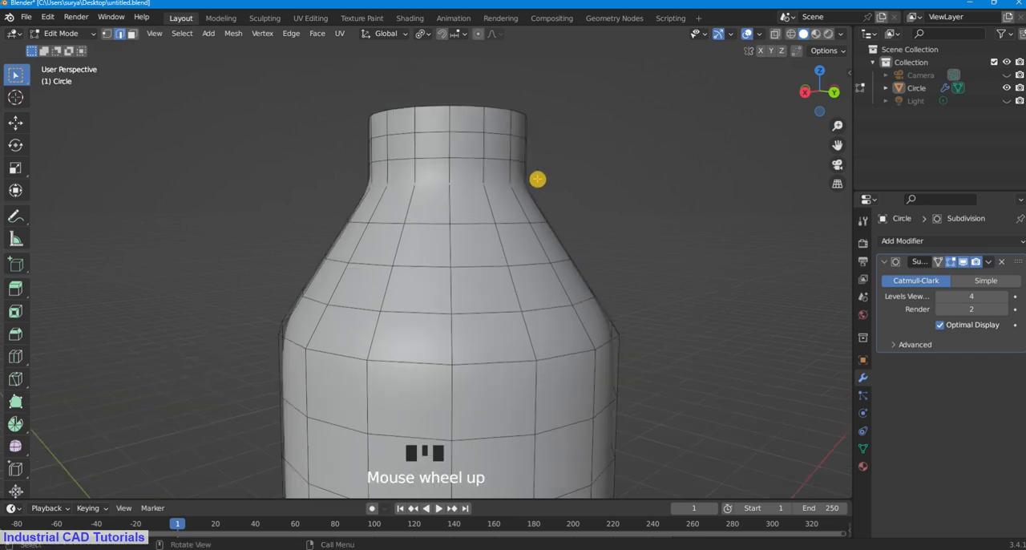
{"action": "middle_click_drag", "start_coordinate": [538, 178], "coordinate": [526, 204]}
{"action": "scroll", "coordinate": [483, 222], "scroll_direction": "up", "scroll_amount": 1}
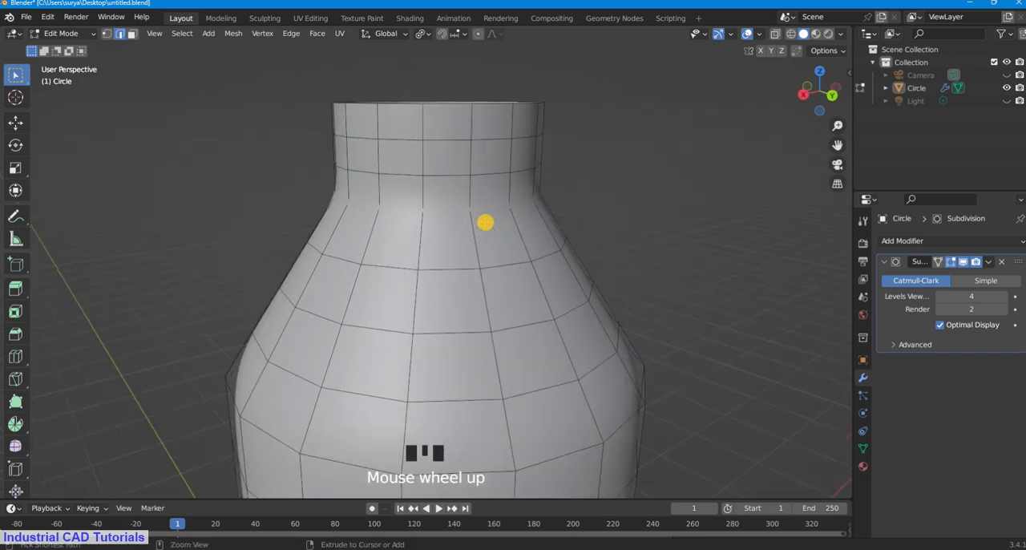
{"action": "key", "text": "ctrl+r"}
{"action": "left_click", "coordinate": [468, 197]}
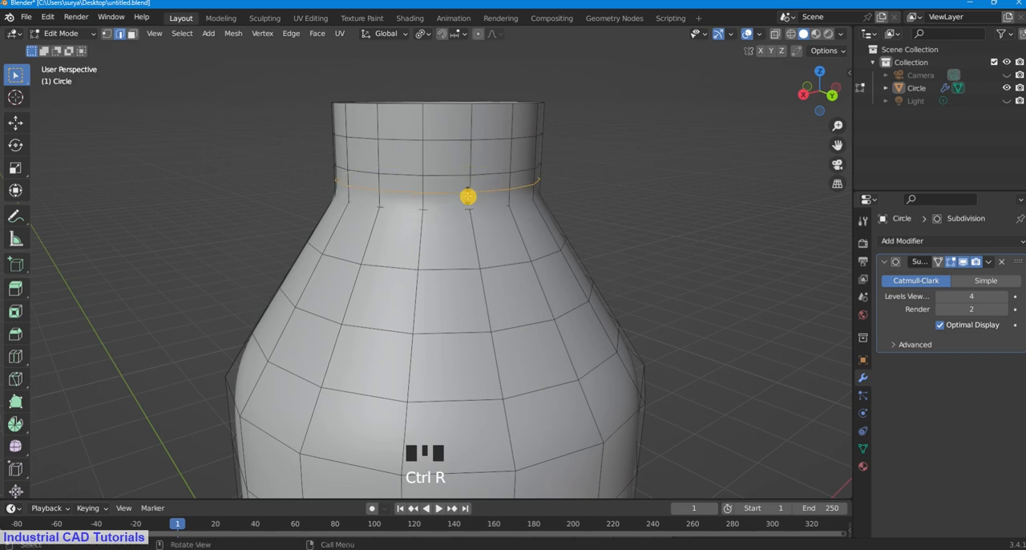
{"action": "left_click", "coordinate": [468, 197]}
{"action": "left_click", "coordinate": [688, 158]}
Step: Bevel the lowest neck edge loop with a width of about 0.017 m and 2 segments, and clear the selection
{"action": "scroll", "coordinate": [818, 131], "scroll_direction": "up", "scroll_amount": 1}
{"action": "left_click_drag", "start_coordinate": [836, 145], "coordinate": [800, 154]}
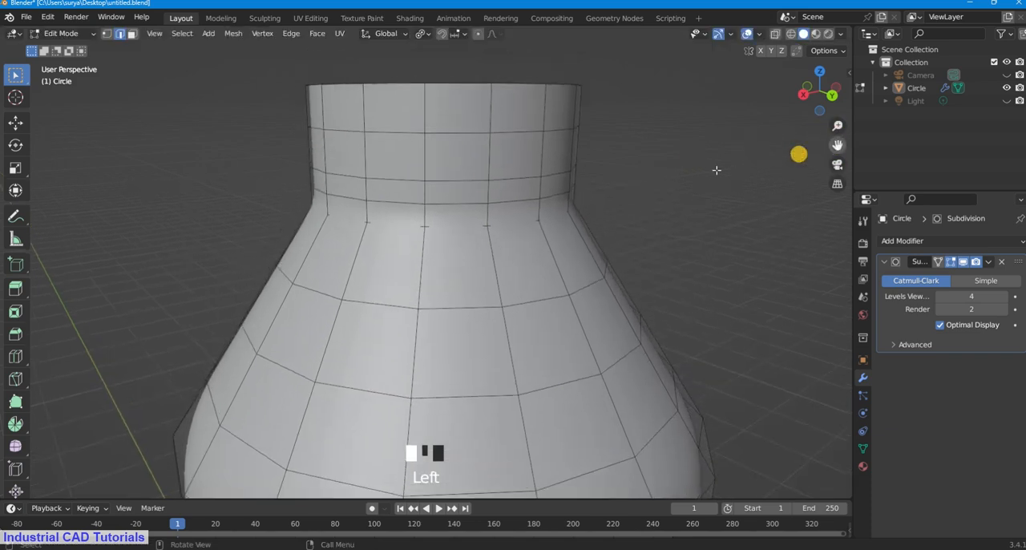
{"action": "scroll", "coordinate": [484, 190], "scroll_direction": "up", "scroll_amount": 1}
{"action": "left_click", "coordinate": [133, 35]}
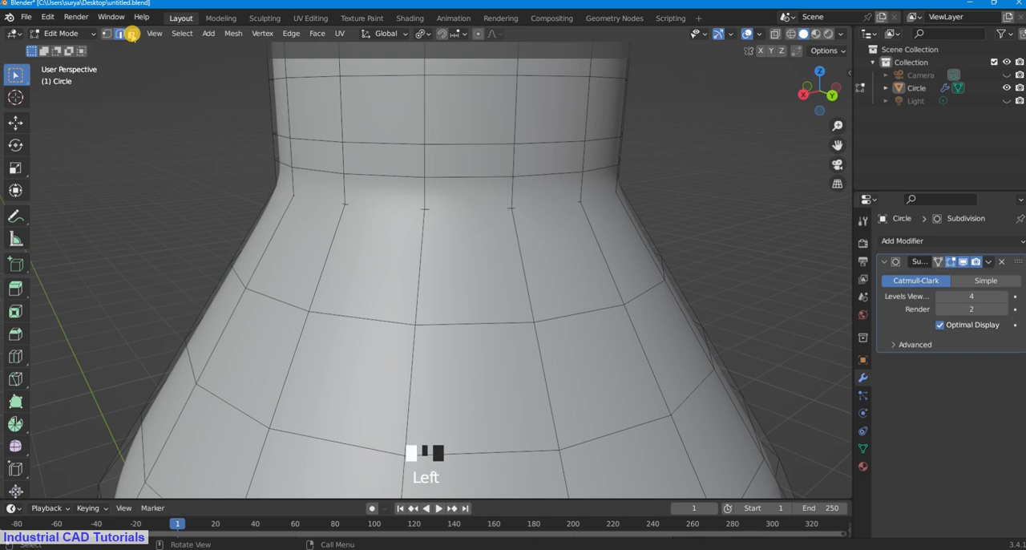
{"action": "left_click", "coordinate": [121, 33]}
{"action": "left_click", "coordinate": [415, 177], "text": "alt+shift"}
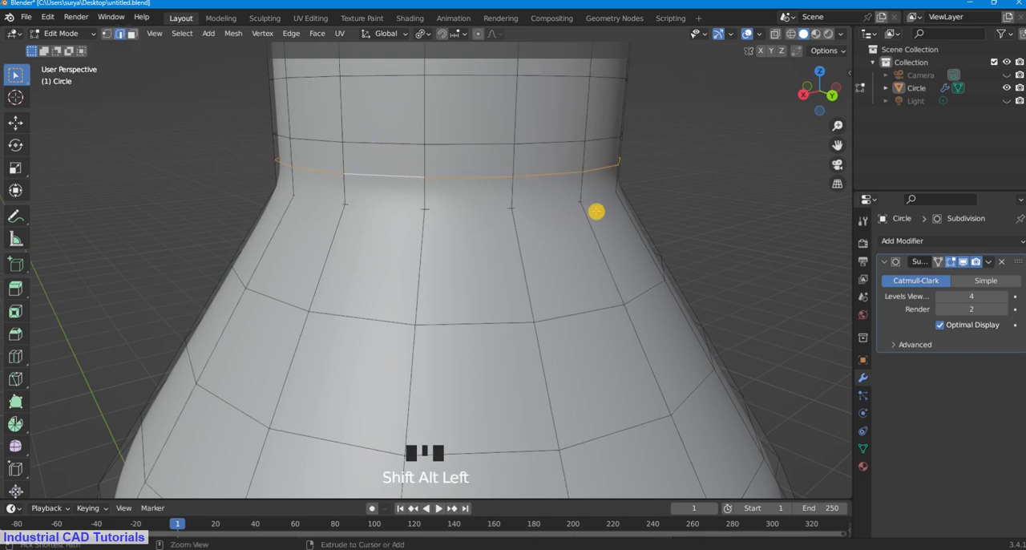
{"action": "key", "text": "ctrl+b"}
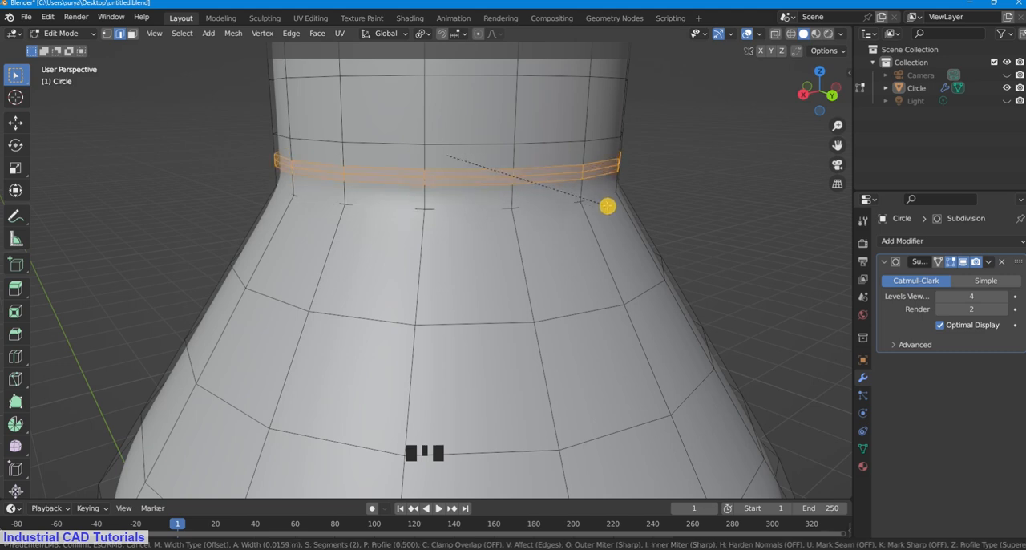
{"action": "left_click", "coordinate": [607, 206]}
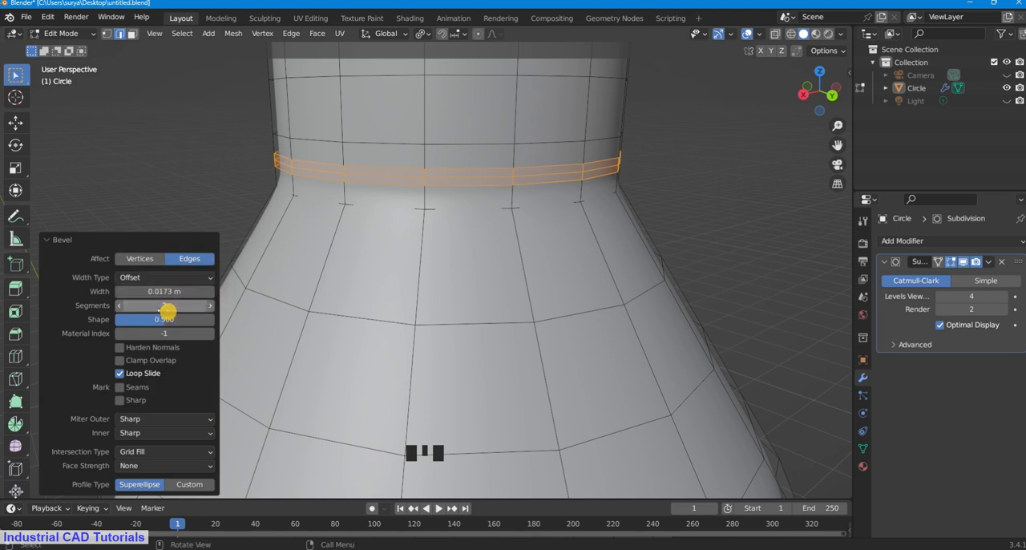
{"action": "scroll", "coordinate": [603, 166], "scroll_direction": "up", "scroll_amount": 2}
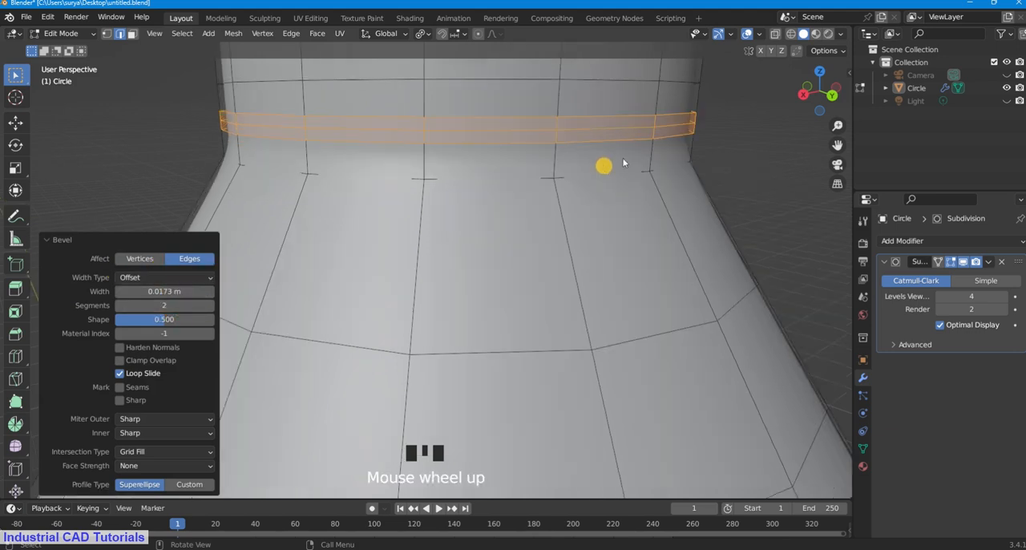
{"action": "left_click_drag", "start_coordinate": [838, 145], "coordinate": [819, 198]}
{"action": "left_click", "coordinate": [786, 151]}
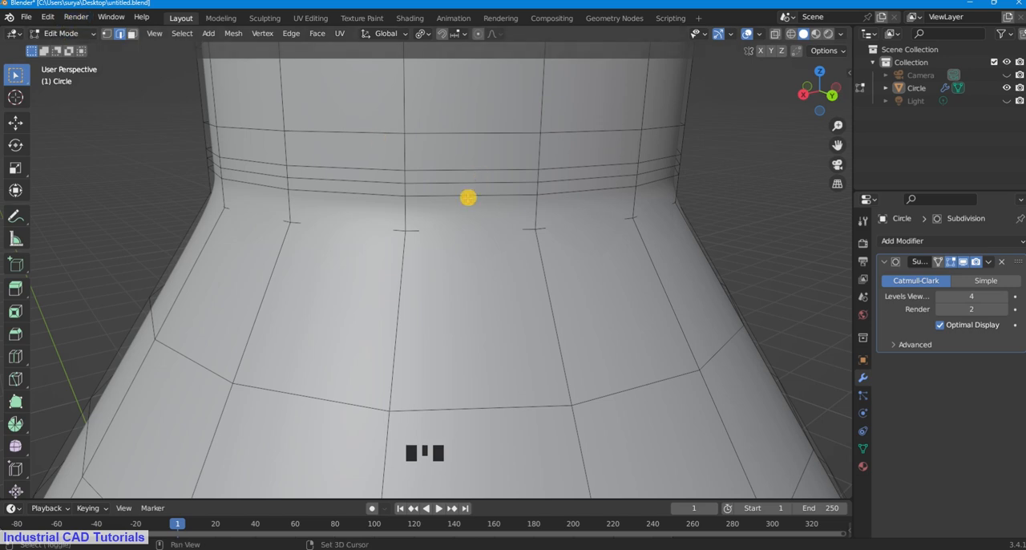
Step: Push the middle loop of the beveled neck band outward with a Shrink/Fatten offset of about -0.045 m and deselect it
{"action": "left_click", "coordinate": [486, 182], "text": "alt+shift"}
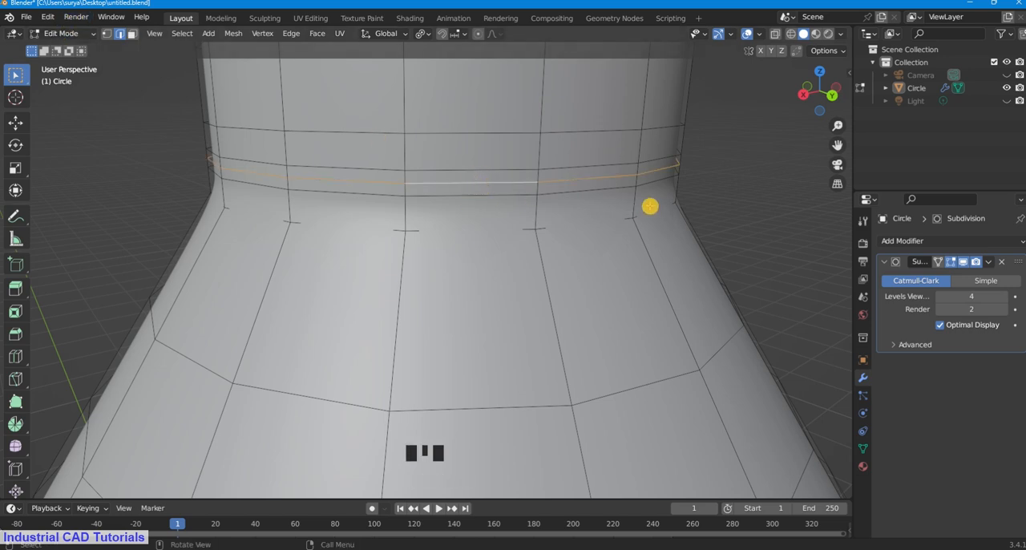
{"action": "key", "text": "alt+s"}
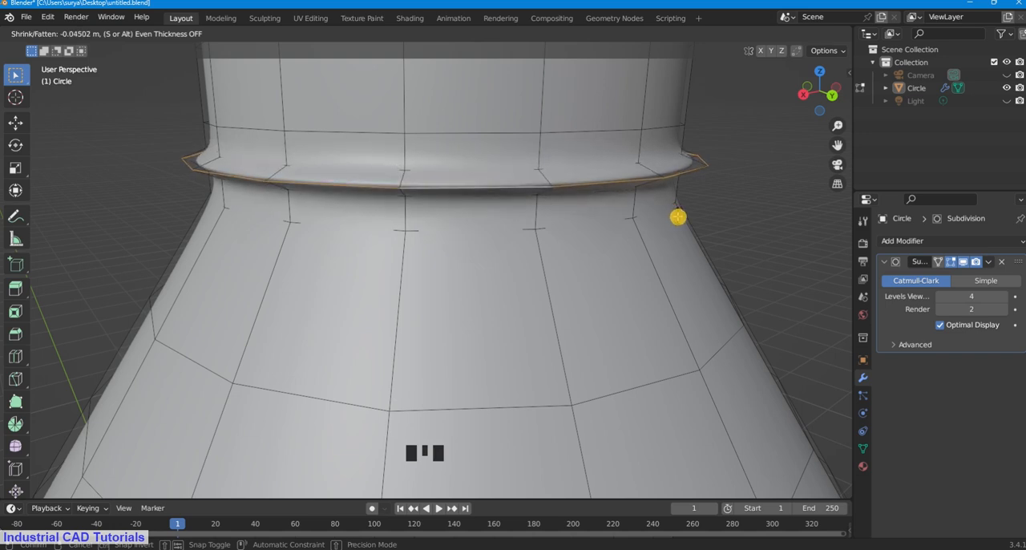
{"action": "left_click", "coordinate": [678, 216]}
{"action": "scroll", "coordinate": [778, 172], "scroll_direction": "down", "scroll_amount": 3}
{"action": "left_click", "coordinate": [783, 172]}
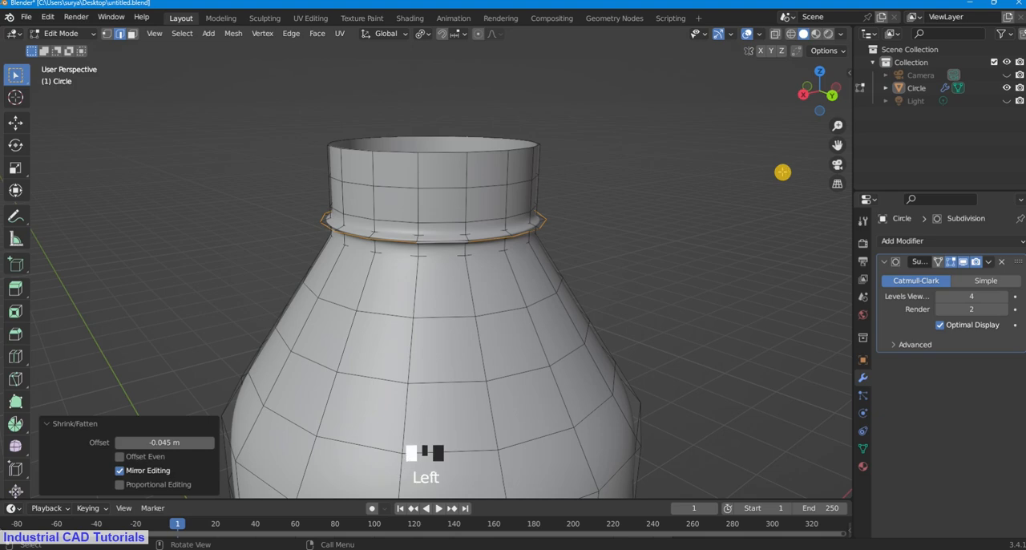
Step: Examine the protruding neck ring in Object Mode and return to Edit Mode to inspect its edge loops up close
{"action": "middle_click_drag", "start_coordinate": [349, 228], "coordinate": [259, 153], "text": "ctrl"}
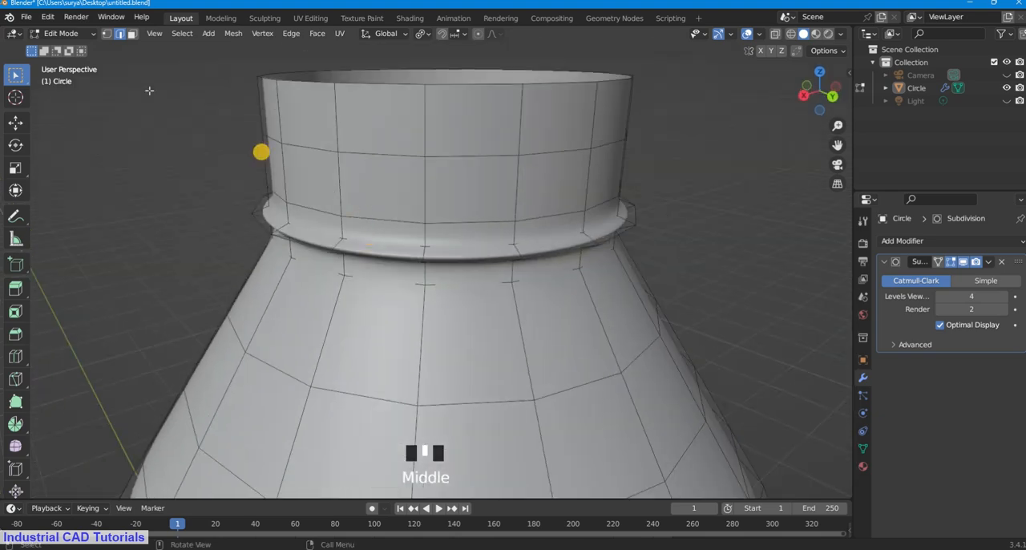
{"action": "left_click", "coordinate": [86, 36]}
{"action": "left_click", "coordinate": [76, 32]}
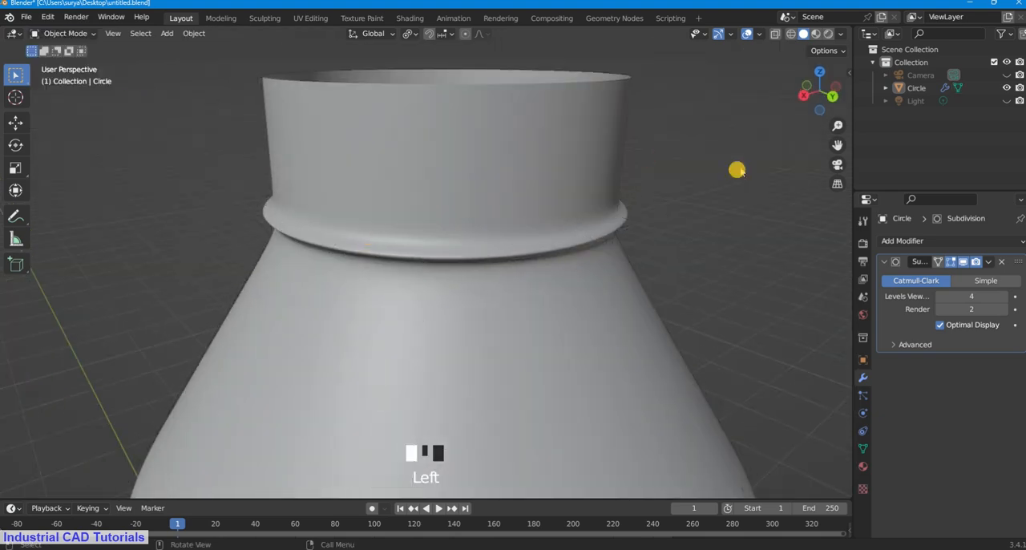
{"action": "scroll", "coordinate": [635, 222], "scroll_direction": "down", "scroll_amount": 3}
{"action": "scroll", "coordinate": [607, 230], "scroll_direction": "up", "scroll_amount": 2}
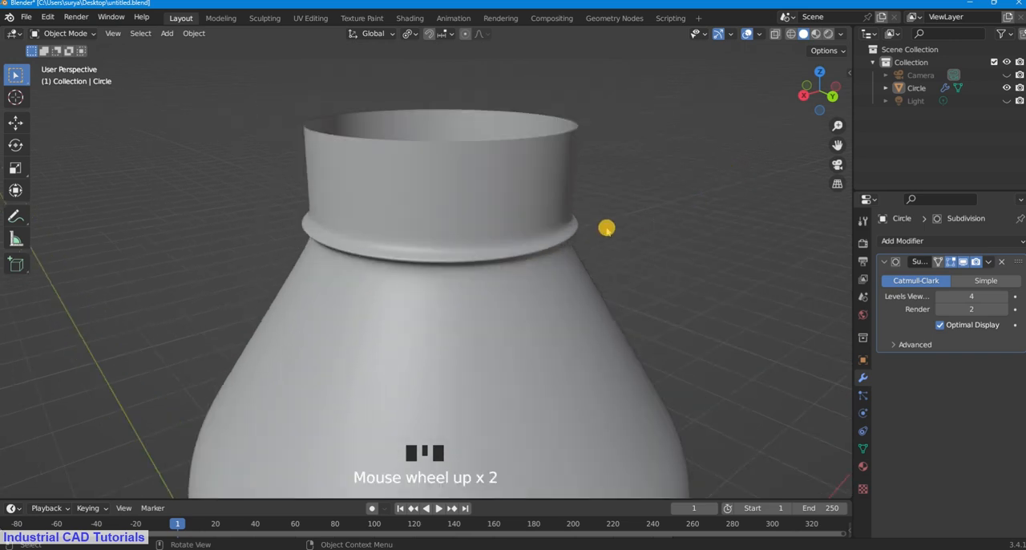
{"action": "middle_click_drag", "start_coordinate": [608, 230], "coordinate": [607, 203], "text": "ctrl"}
{"action": "left_click", "coordinate": [76, 33]}
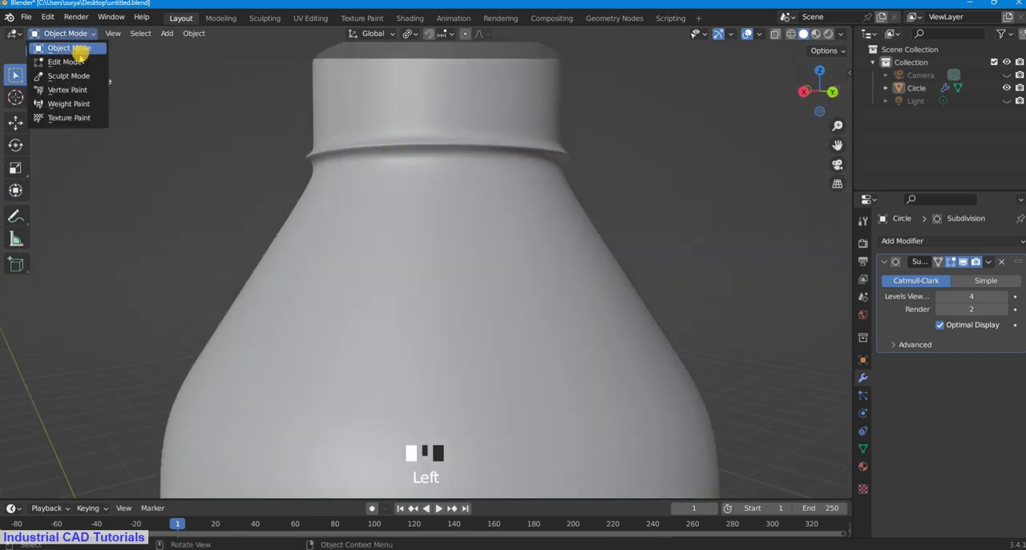
{"action": "left_click", "coordinate": [80, 51]}
{"action": "middle_click_drag", "start_coordinate": [666, 153], "coordinate": [659, 190]}
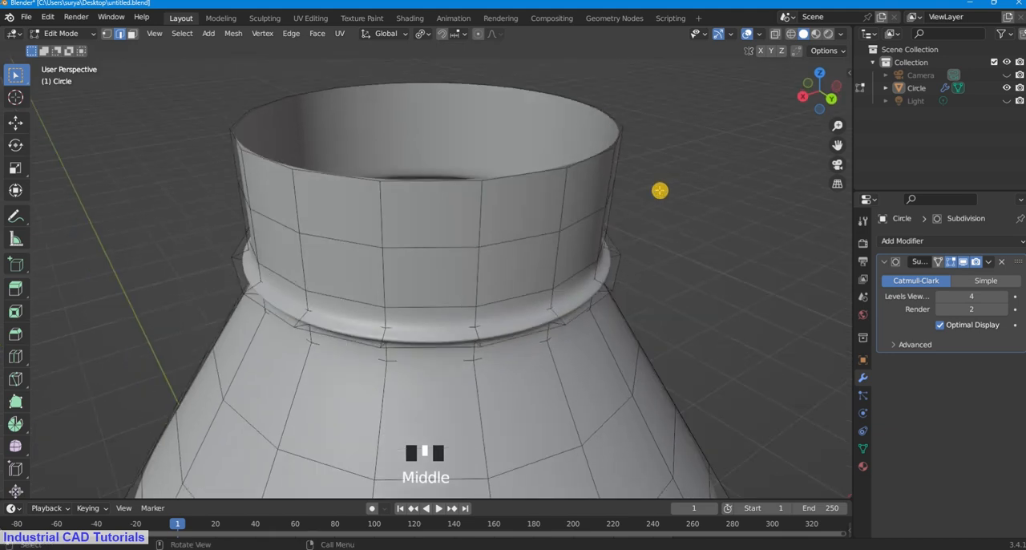
{"action": "scroll", "coordinate": [839, 142], "scroll_direction": "up", "scroll_amount": 1}
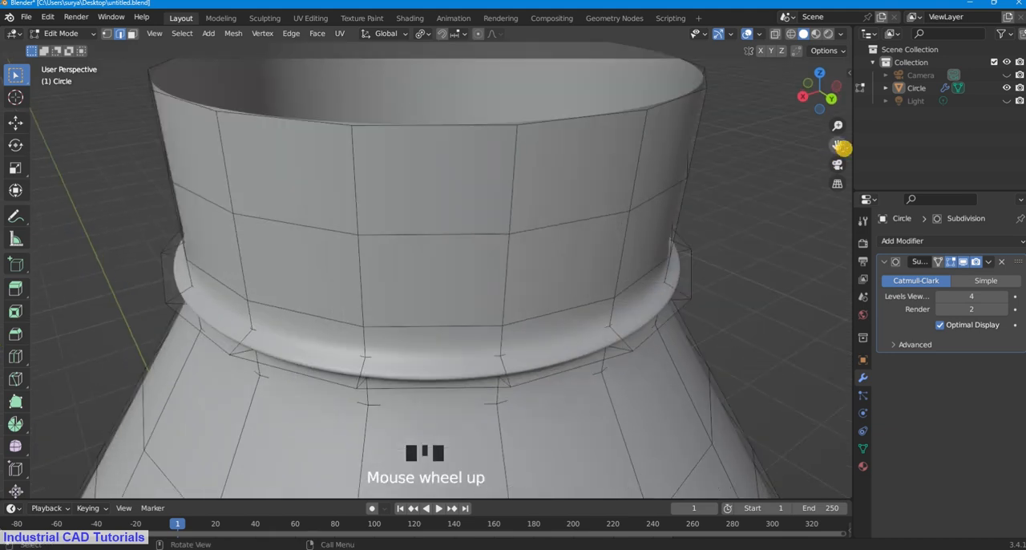
{"action": "left_click_drag", "start_coordinate": [839, 142], "coordinate": [797, 139]}
{"action": "scroll", "coordinate": [653, 211], "scroll_direction": "up", "scroll_amount": 2}
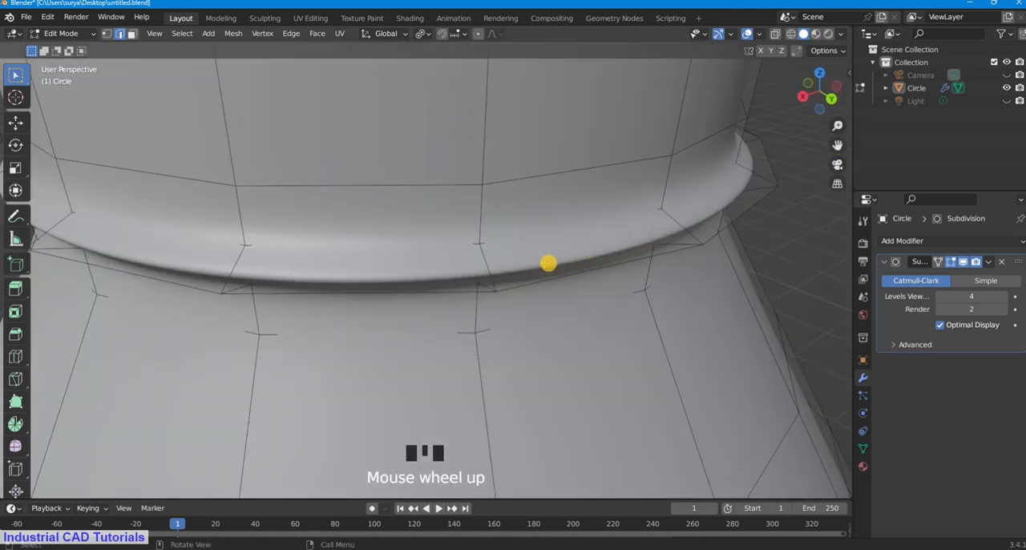
Step: Add a loop cut with 2 cuts around the upper face of the protruding neck ring and clear the selection
{"action": "scroll", "coordinate": [547, 263], "scroll_direction": "down", "scroll_amount": 2}
{"action": "key", "text": "ctrl+r"}
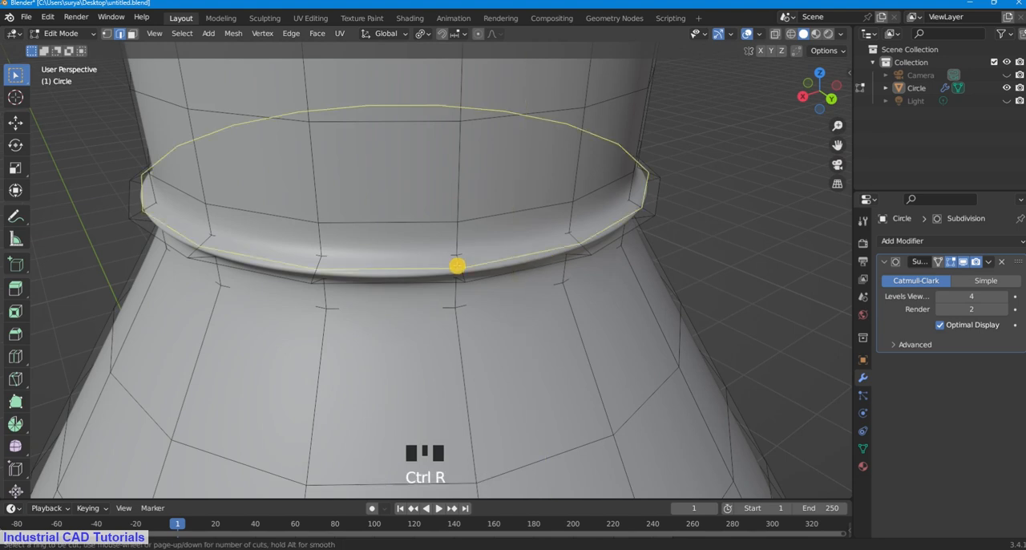
{"action": "scroll", "coordinate": [457, 265], "scroll_direction": "up", "scroll_amount": 1}
{"action": "left_click", "coordinate": [457, 265]}
{"action": "right_click", "coordinate": [737, 192]}
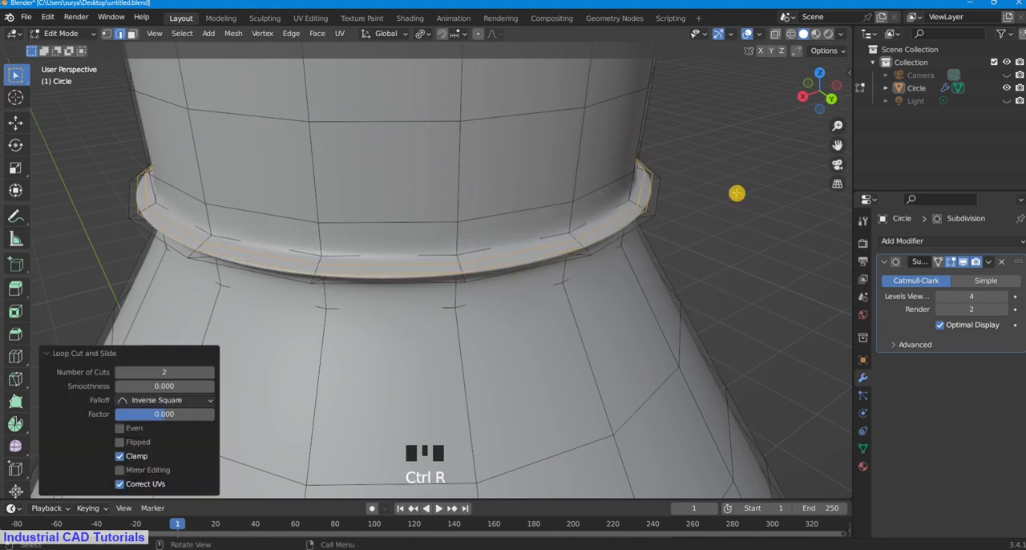
{"action": "left_click", "coordinate": [699, 243]}
Step: Add two matching edge loops around the underside of the neck ring and clear the selection
{"action": "middle_click_drag", "start_coordinate": [698, 243], "coordinate": [688, 213]}
{"action": "left_click_drag", "start_coordinate": [840, 146], "coordinate": [838, 289]}
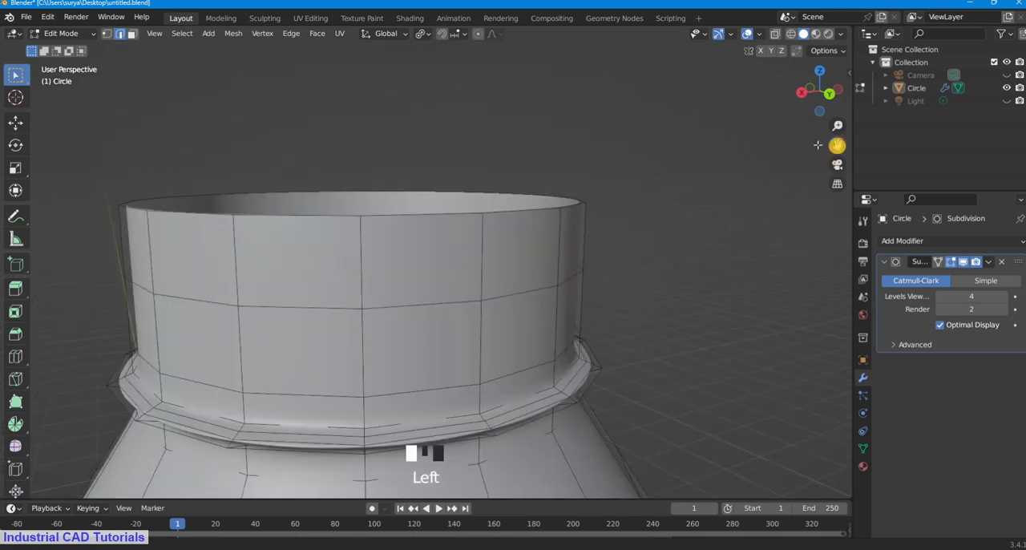
{"action": "middle_click_drag", "start_coordinate": [645, 180], "coordinate": [640, 136]}
{"action": "key", "text": "ctrl+r"}
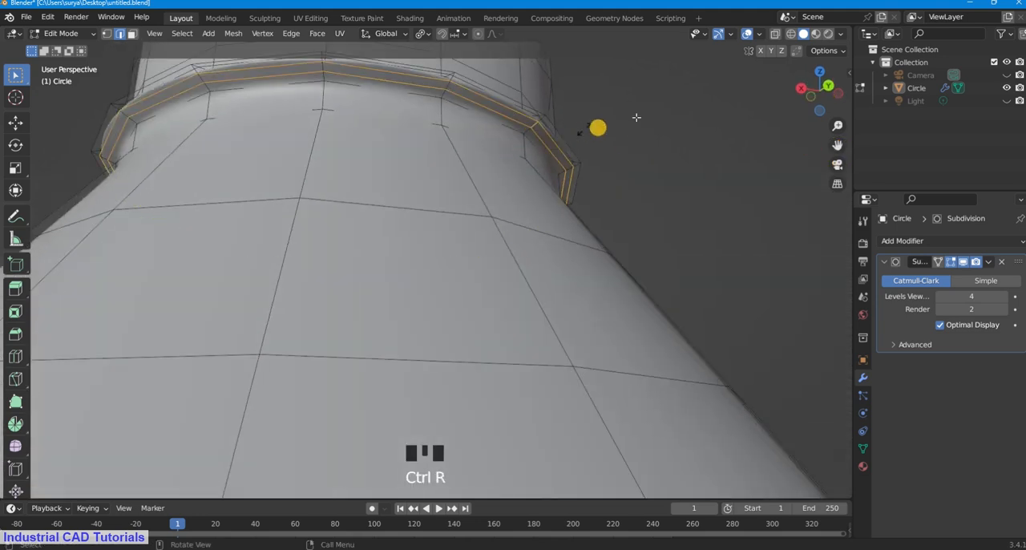
{"action": "left_click", "coordinate": [663, 97]}
Step: Examine the smoothed bottle, its shoulder and its neck ring in Object Mode from several angles and distances
{"action": "scroll", "coordinate": [682, 95], "scroll_direction": "down", "scroll_amount": 3}
{"action": "middle_click_drag", "start_coordinate": [826, 87], "coordinate": [834, 128]}
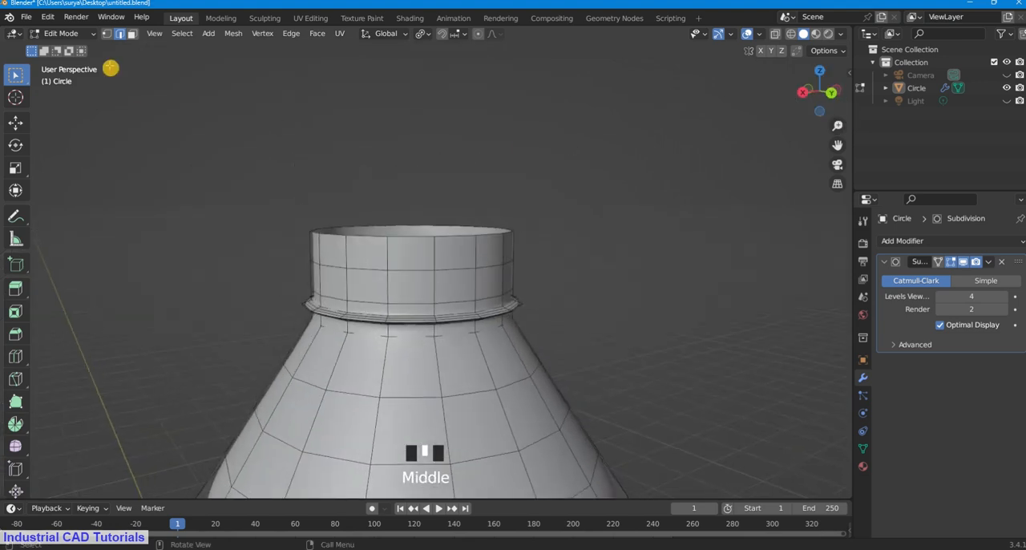
{"action": "left_click", "coordinate": [72, 33]}
{"action": "left_click", "coordinate": [79, 48]}
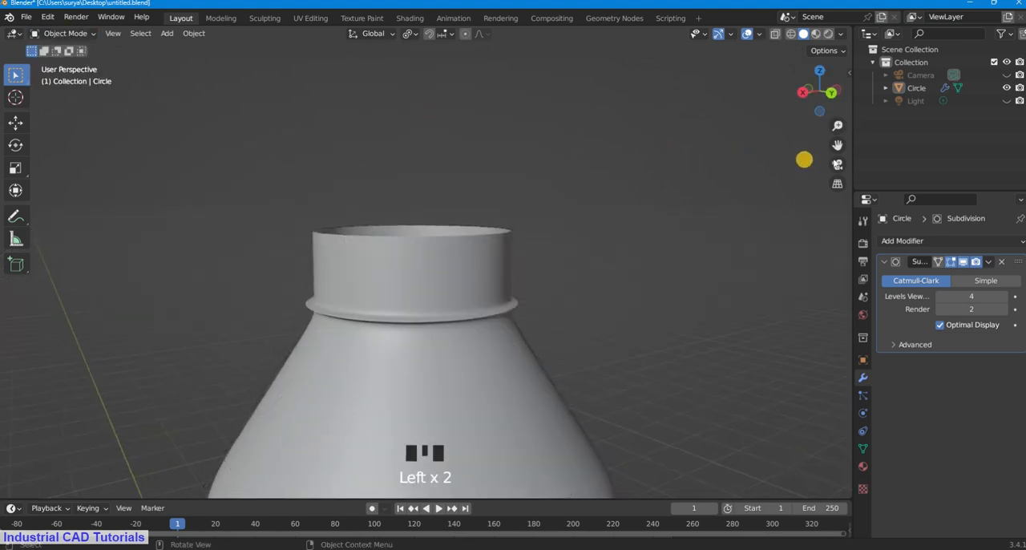
{"action": "left_click_drag", "start_coordinate": [838, 145], "coordinate": [495, 249]}
{"action": "middle_click_drag", "start_coordinate": [495, 249], "coordinate": [527, 217]}
{"action": "left_click_drag", "start_coordinate": [838, 145], "coordinate": [728, 190]}
{"action": "scroll", "coordinate": [495, 348], "scroll_direction": "down", "scroll_amount": 5}
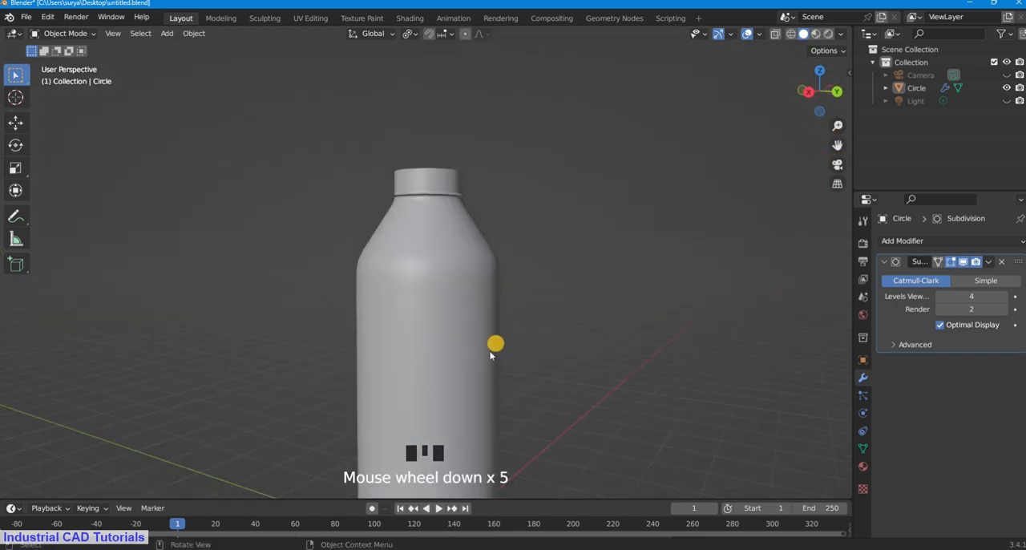
{"action": "middle_click_drag", "start_coordinate": [495, 348], "coordinate": [492, 413]}
{"action": "scroll", "coordinate": [437, 224], "scroll_direction": "up", "scroll_amount": 7}
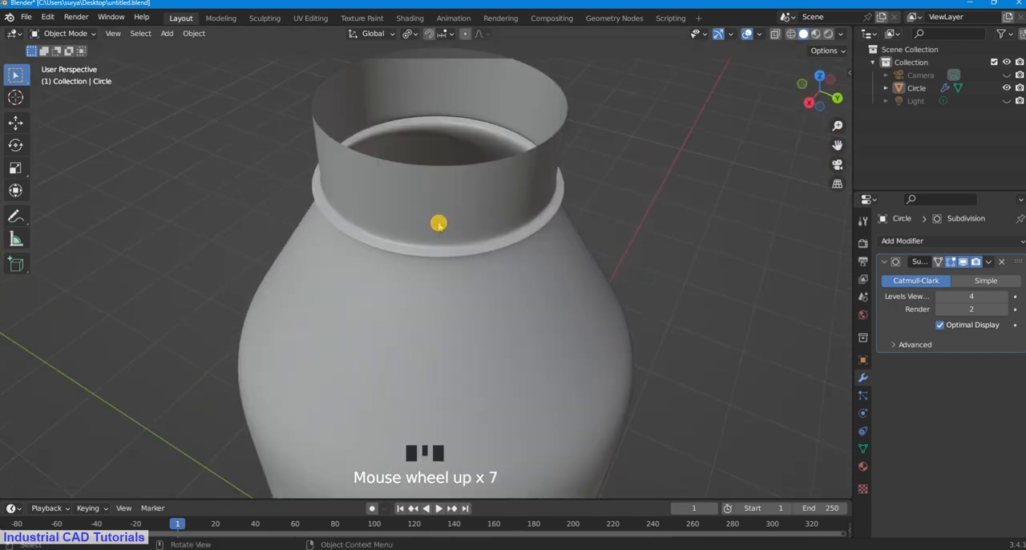
{"action": "middle_click_drag", "start_coordinate": [437, 222], "coordinate": [479, 248]}
{"action": "scroll", "coordinate": [532, 336], "scroll_direction": "down", "scroll_amount": 3}
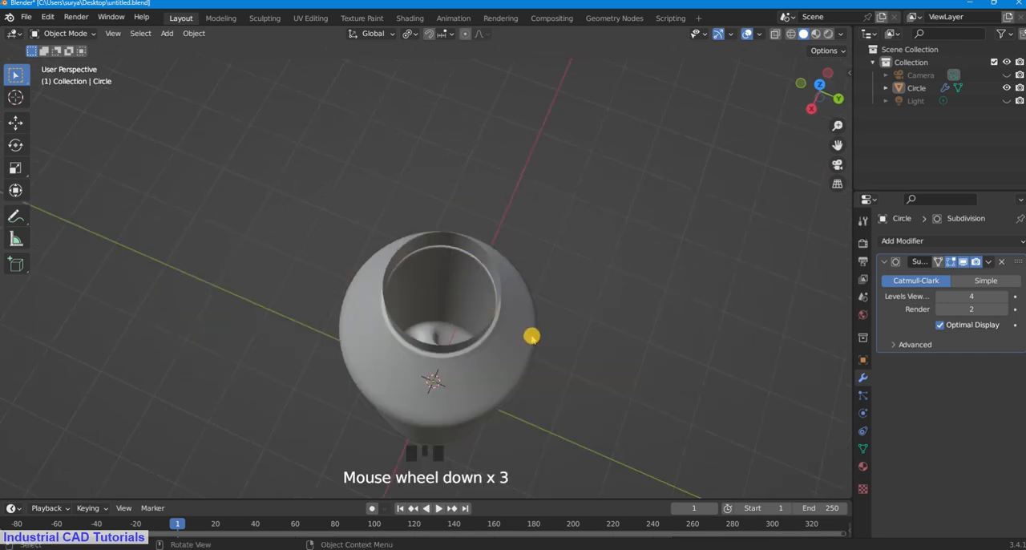
{"action": "middle_click_drag", "start_coordinate": [532, 337], "coordinate": [542, 233]}
{"action": "scroll", "coordinate": [542, 233], "scroll_direction": "up", "scroll_amount": 2}
{"action": "scroll", "coordinate": [540, 232], "scroll_direction": "down", "scroll_amount": 2}
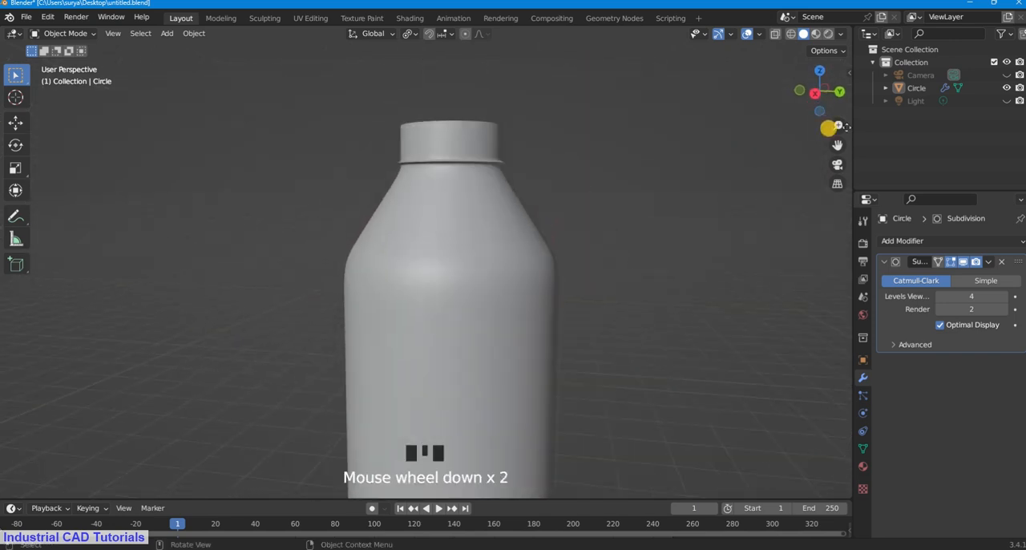
{"action": "left_click_drag", "start_coordinate": [837, 126], "coordinate": [815, 156]}
{"action": "scroll", "coordinate": [481, 139], "scroll_direction": "up", "scroll_amount": 2}
{"action": "scroll", "coordinate": [486, 164], "scroll_direction": "down", "scroll_amount": 2}
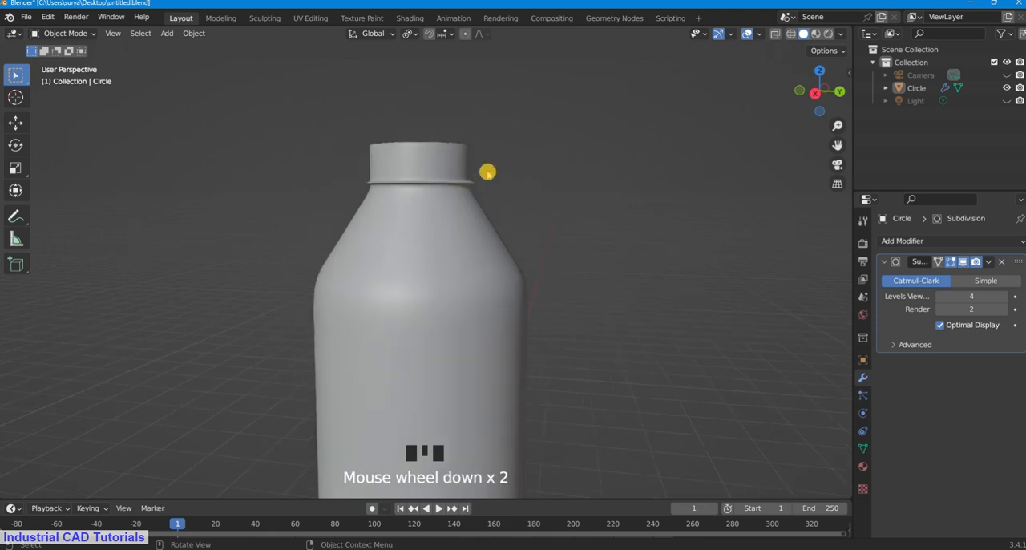
{"action": "middle_click_drag", "start_coordinate": [488, 172], "coordinate": [492, 185]}
{"action": "scroll", "coordinate": [473, 172], "scroll_direction": "up", "scroll_amount": 2}
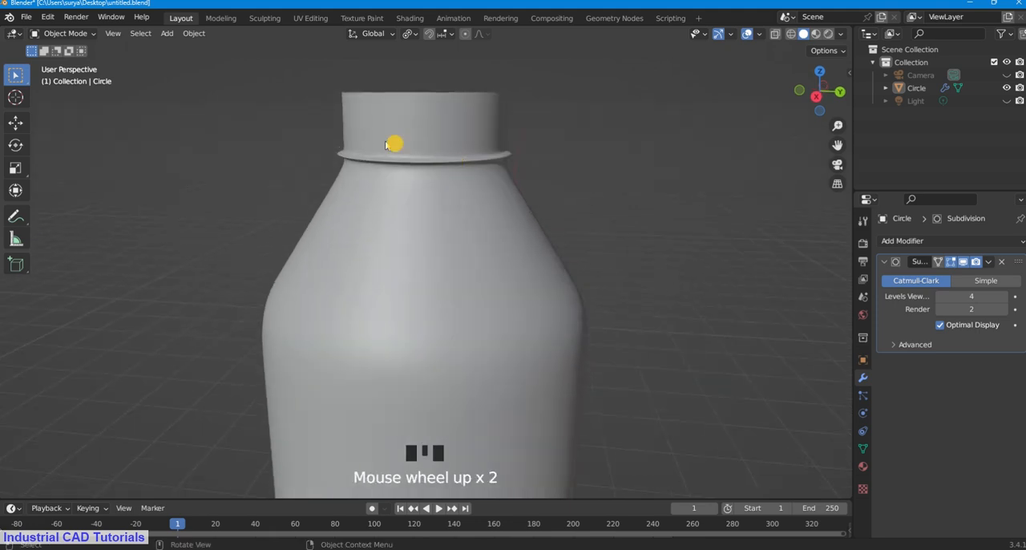
{"action": "scroll", "coordinate": [447, 119], "scroll_direction": "down", "scroll_amount": 2}
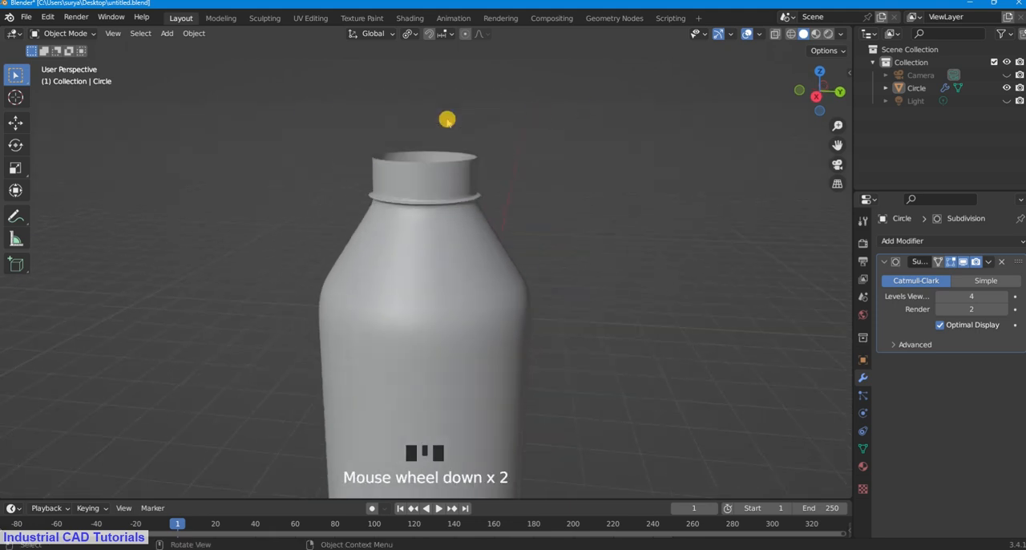
{"action": "scroll", "coordinate": [447, 120], "scroll_direction": "up", "scroll_amount": 1}
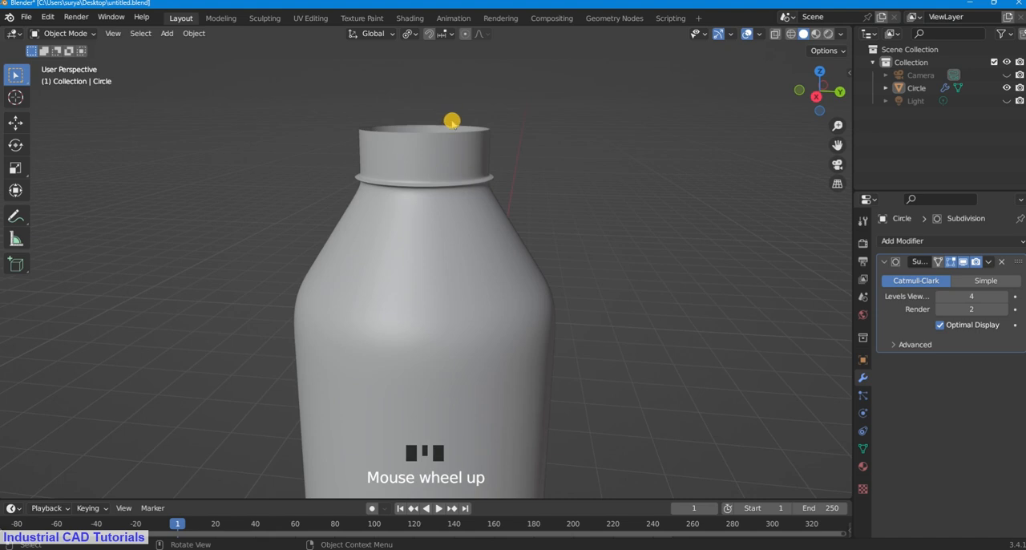
{"action": "scroll", "coordinate": [453, 124], "scroll_direction": "up", "scroll_amount": 2}
{"action": "scroll", "coordinate": [454, 128], "scroll_direction": "down", "scroll_amount": 2}
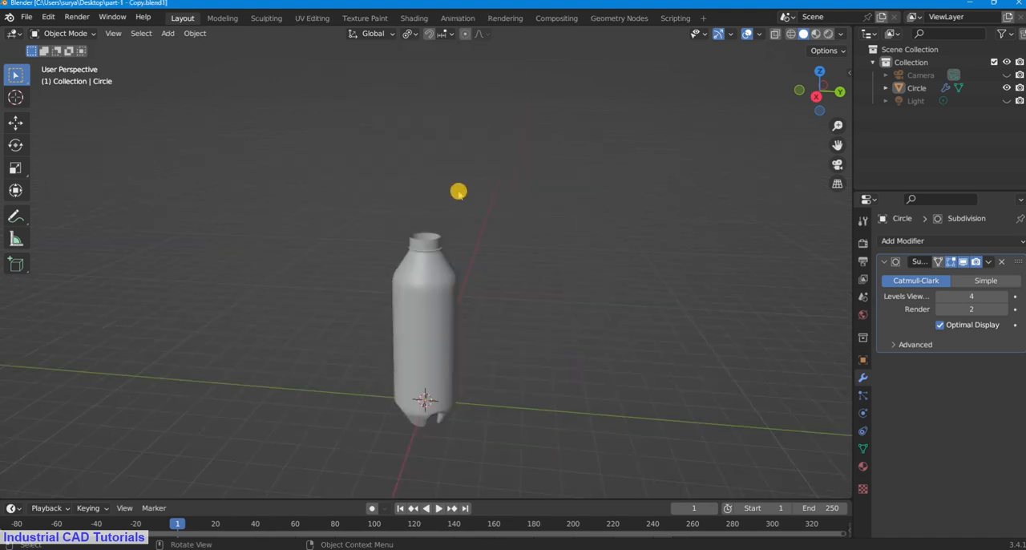
{"action": "scroll", "coordinate": [453, 205], "scroll_direction": "up", "scroll_amount": 3}
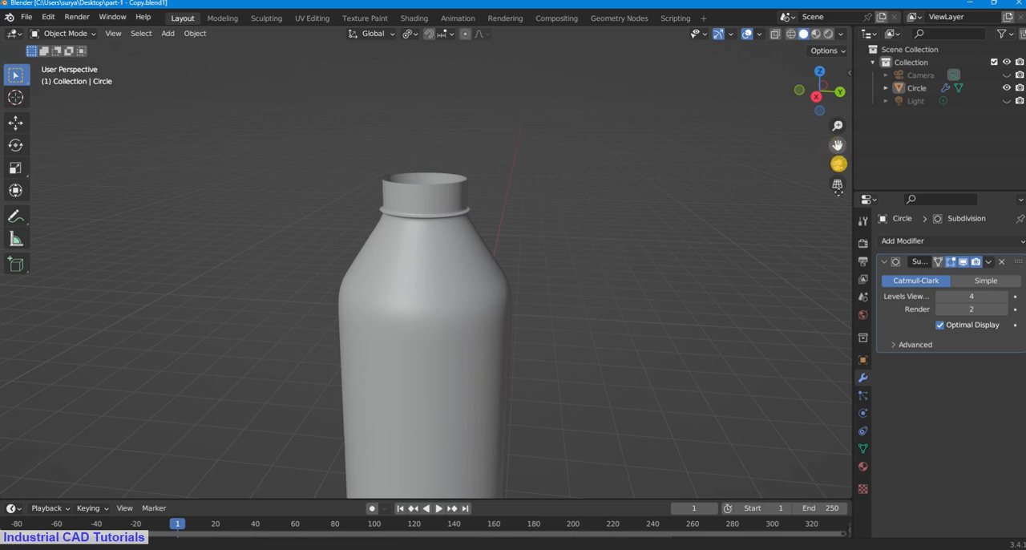
{"action": "left_click_drag", "start_coordinate": [838, 145], "coordinate": [839, 202]}
{"action": "scroll", "coordinate": [396, 261], "scroll_direction": "up", "scroll_amount": 1}
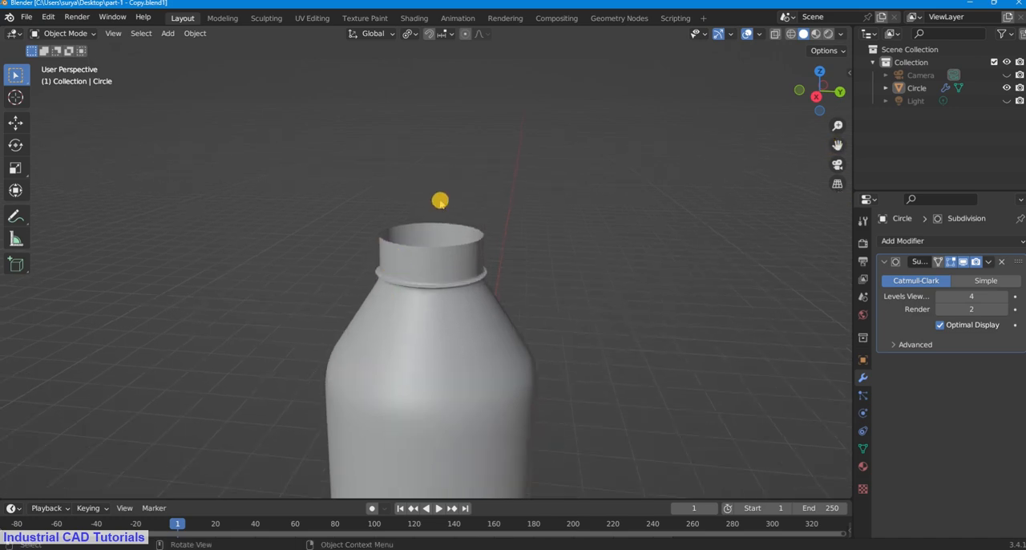
{"action": "scroll", "coordinate": [441, 201], "scroll_direction": "up", "scroll_amount": 1}
{"action": "scroll", "coordinate": [438, 202], "scroll_direction": "down", "scroll_amount": 2}
{"action": "scroll", "coordinate": [687, 143], "scroll_direction": "up", "scroll_amount": 2}
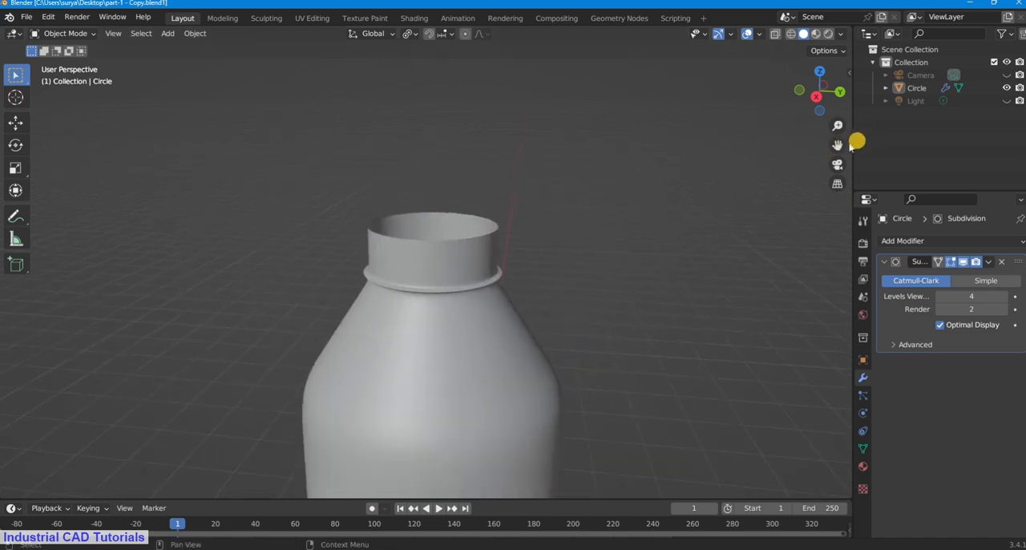
{"action": "left_click_drag", "start_coordinate": [838, 145], "coordinate": [839, 190]}
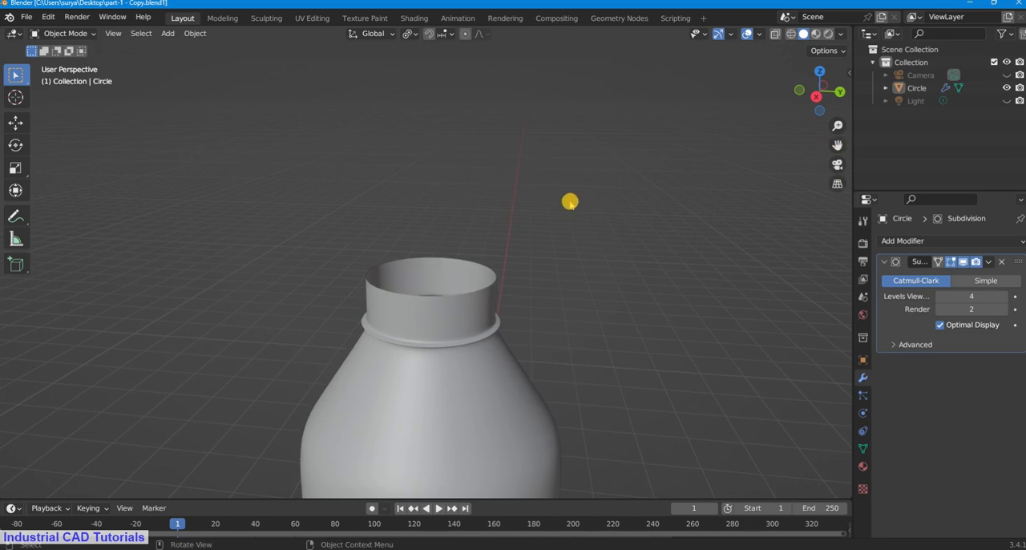
Step: Select the bottle in the front orthographic view and open its mesh for vertex editing
{"action": "key", "text": "KP_7"}
{"action": "key", "text": "KP_1"}
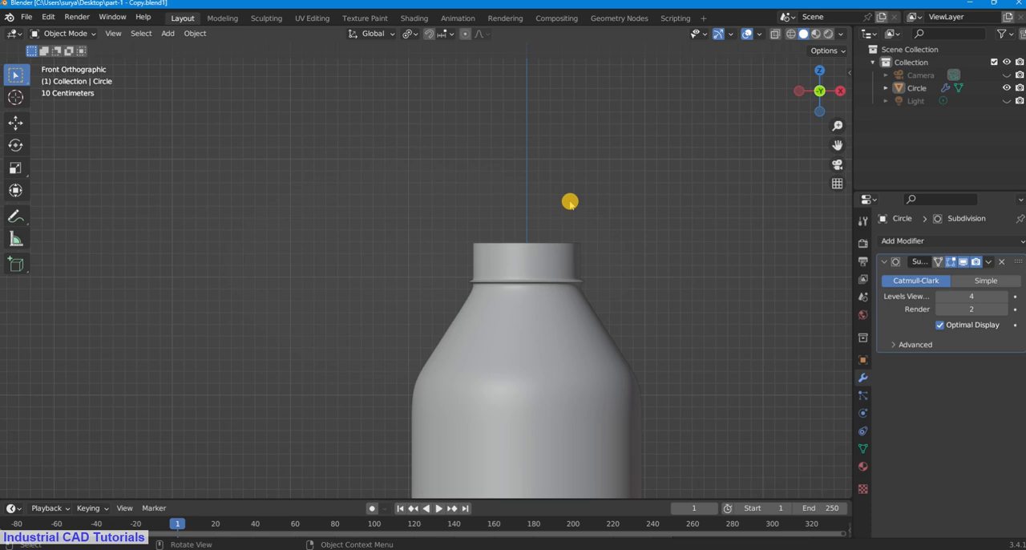
{"action": "scroll", "coordinate": [569, 201], "scroll_direction": "up", "scroll_amount": 5}
{"action": "left_click_drag", "start_coordinate": [839, 147], "coordinate": [539, 254]}
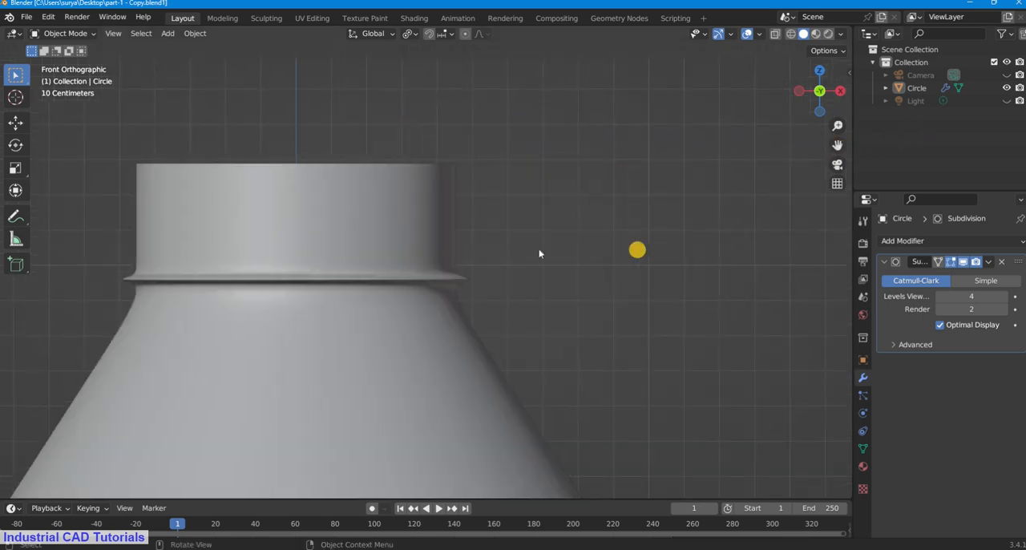
{"action": "key", "text": "a"}
{"action": "left_click_drag", "start_coordinate": [837, 145], "coordinate": [96, 161]}
{"action": "left_click", "coordinate": [45, 34]}
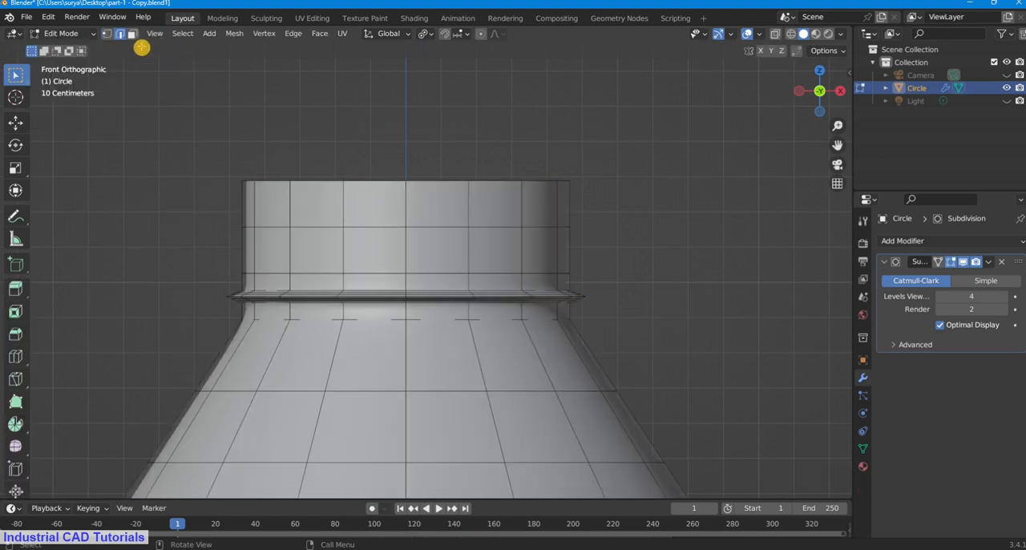
{"action": "left_click", "coordinate": [108, 36]}
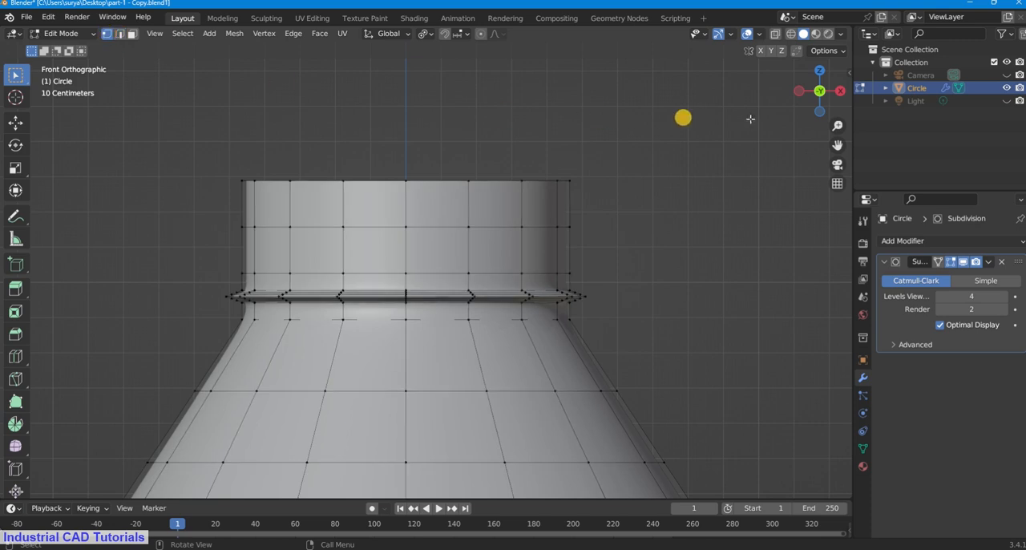
Step: Duplicate the outermost vertex at negative X on the neck's top rim, place the copy a short distance above along Z, and deselect it
{"action": "left_click_drag", "start_coordinate": [837, 145], "coordinate": [64, 172]}
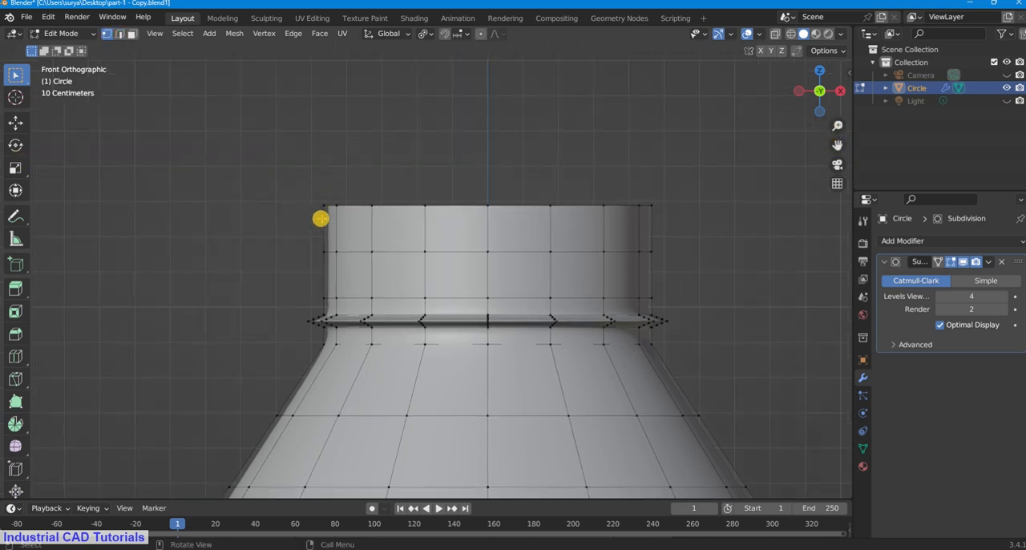
{"action": "scroll", "coordinate": [305, 195], "scroll_direction": "up", "scroll_amount": 1}
{"action": "left_click", "coordinate": [305, 193]}
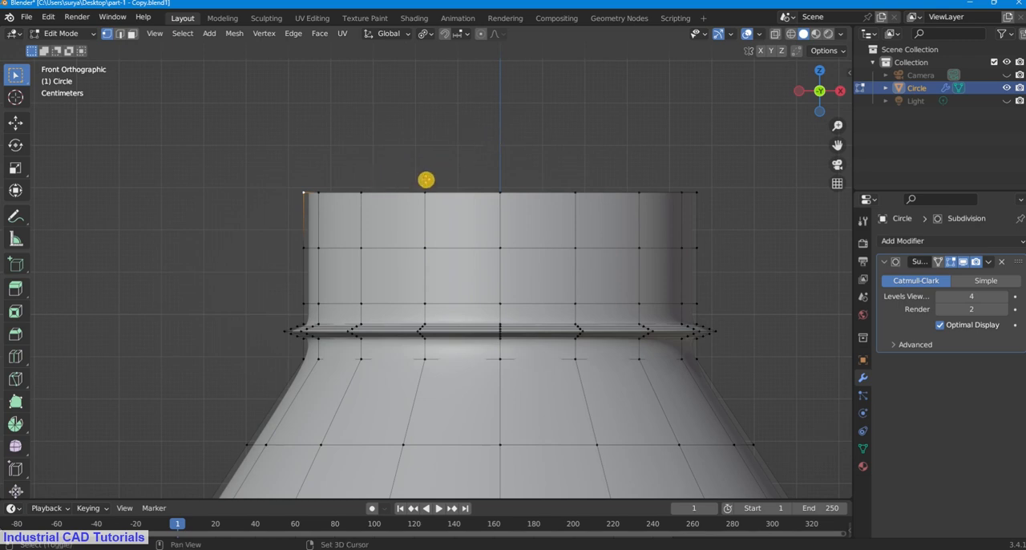
{"action": "key", "text": "g"}
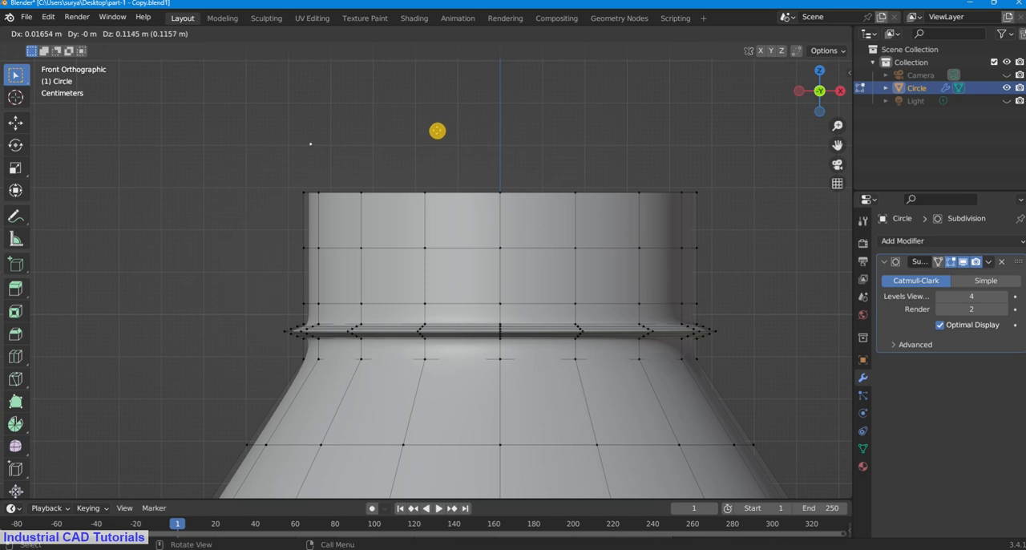
{"action": "key", "text": "z"}
{"action": "left_click", "coordinate": [431, 137]}
{"action": "left_click", "coordinate": [477, 124]}
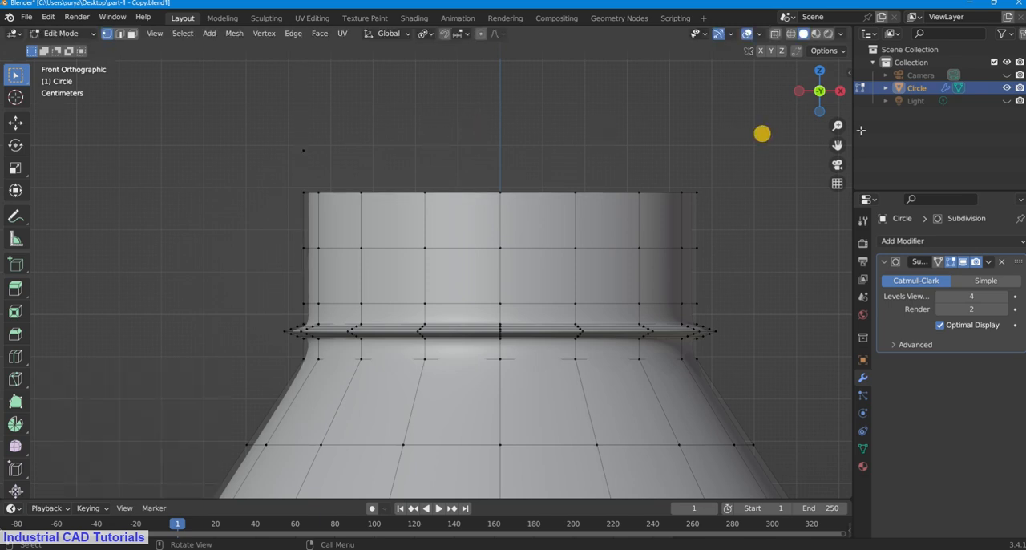
Step: Extrude the separate vertex above the neck rim upward by about 0.023 m along Z to make a short vertical edge
{"action": "scroll", "coordinate": [836, 146], "scroll_direction": "up", "scroll_amount": 2}
{"action": "left_click_drag", "start_coordinate": [836, 146], "coordinate": [939, 297]}
{"action": "scroll", "coordinate": [333, 248], "scroll_direction": "up", "scroll_amount": 2}
{"action": "left_click", "coordinate": [323, 241]}
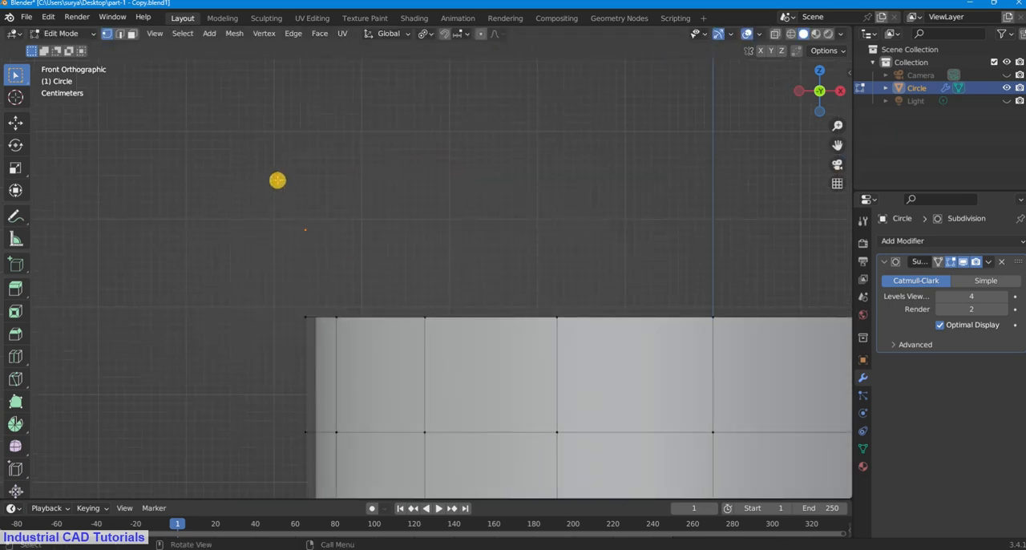
{"action": "scroll", "coordinate": [293, 231], "scroll_direction": "up", "scroll_amount": 3}
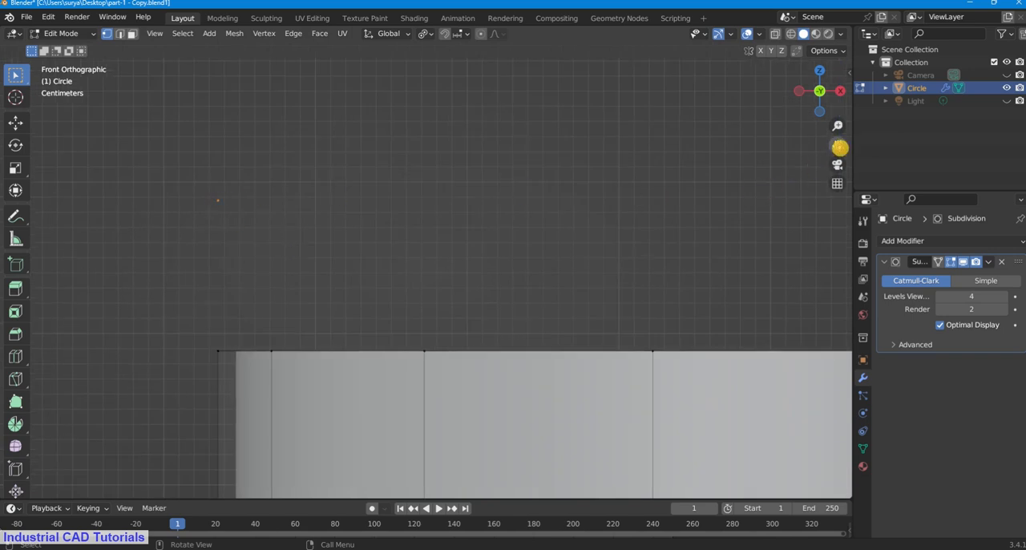
{"action": "left_click_drag", "start_coordinate": [839, 148], "coordinate": [703, 190]}
{"action": "left_click_drag", "start_coordinate": [305, 165], "coordinate": [352, 241]}
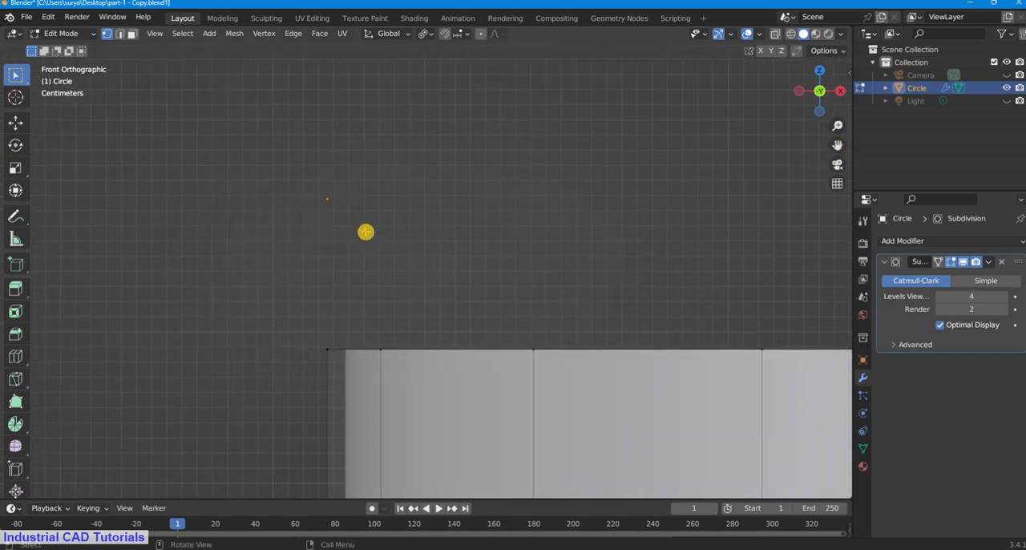
{"action": "key", "text": "g"}
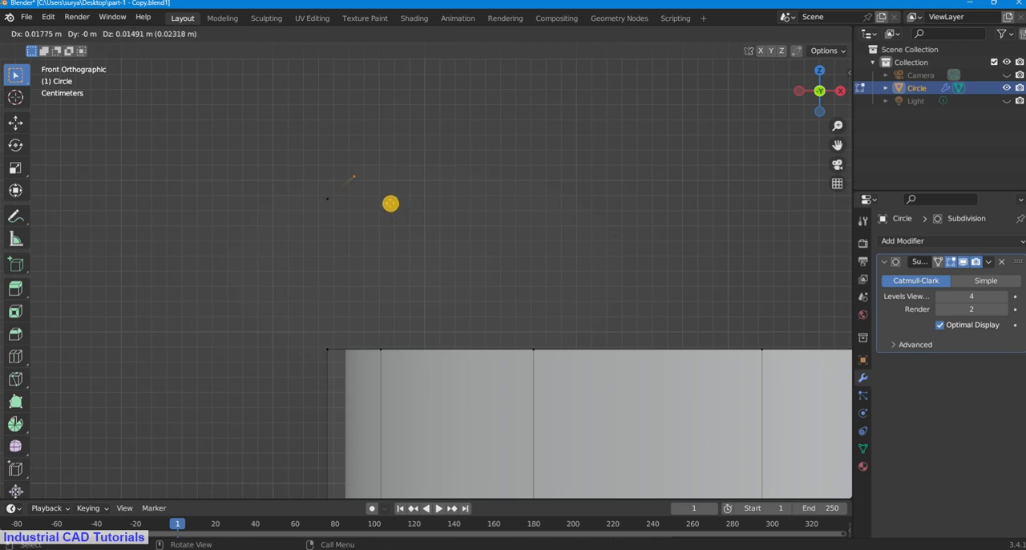
{"action": "key", "text": "z"}
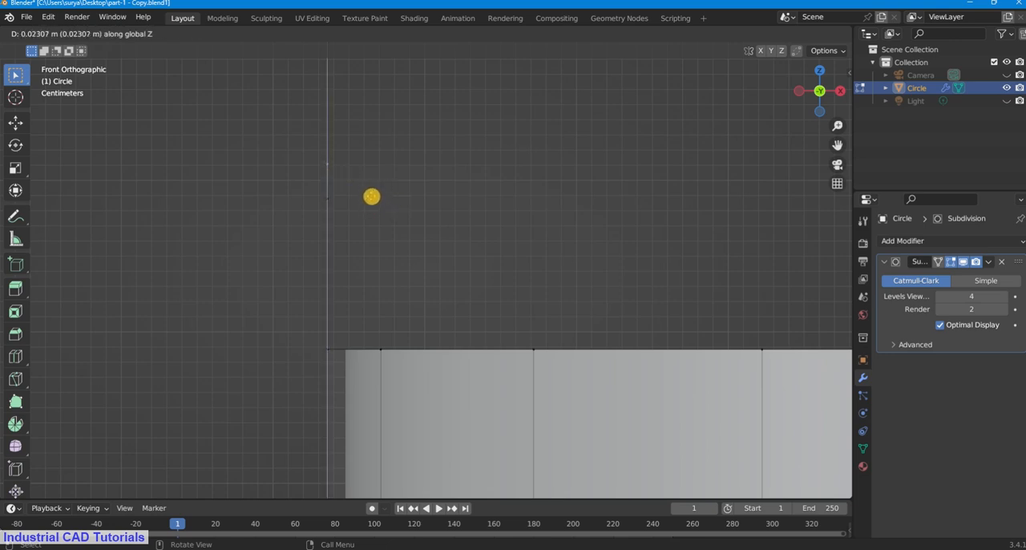
{"action": "left_click", "coordinate": [371, 195]}
{"action": "left_click", "coordinate": [332, 145]}
Step: Hide the Subdivision modifier in the viewport and extrude the short vertical edge about 0.017 m along X
{"action": "left_click_drag", "start_coordinate": [322, 157], "coordinate": [349, 221]}
{"action": "left_click", "coordinate": [964, 262]}
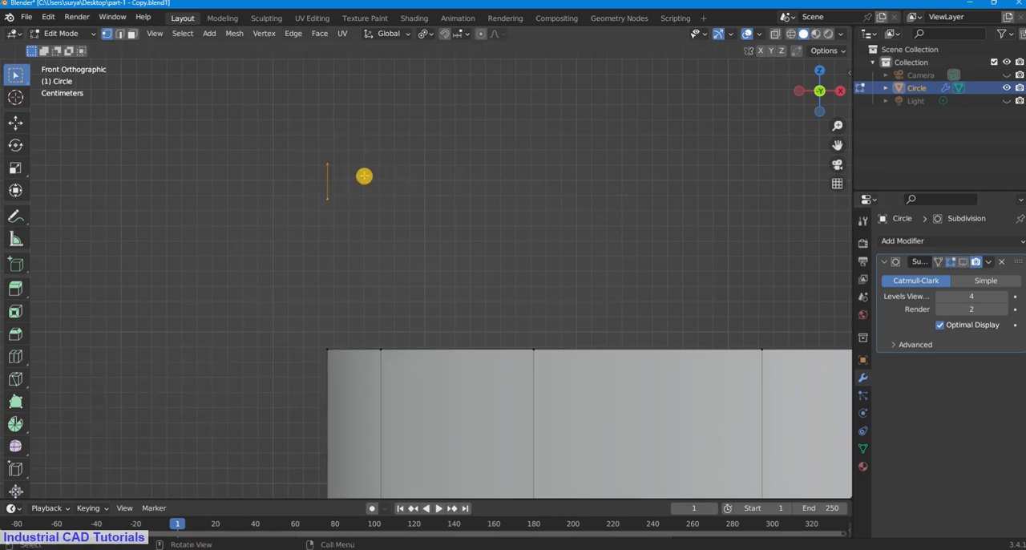
{"action": "key", "text": "e"}
{"action": "key", "text": "x"}
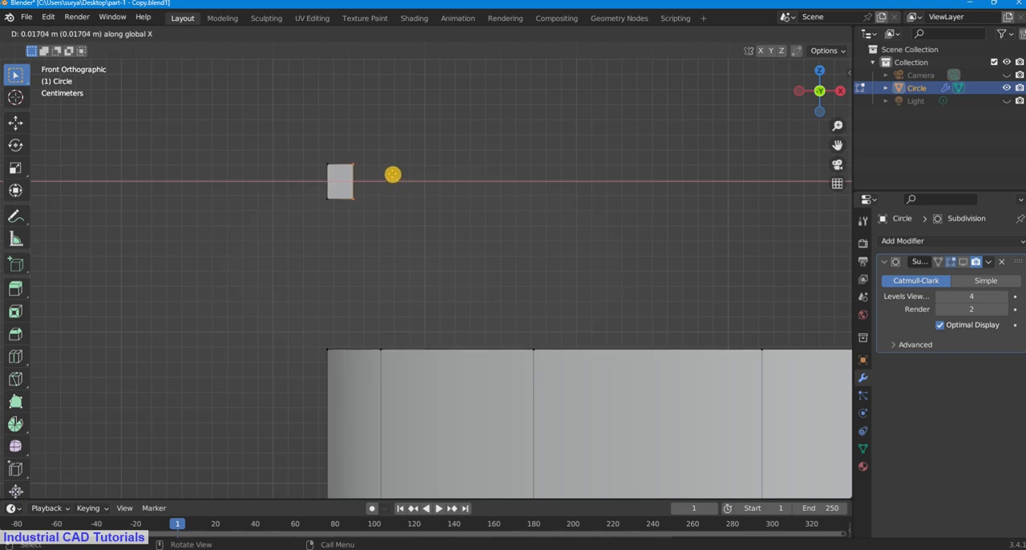
{"action": "left_click", "coordinate": [392, 174]}
Step: Scale the extruded vertical edge by about 2.45 to turn the small face above the neck into a trapezoid
{"action": "key", "text": "s"}
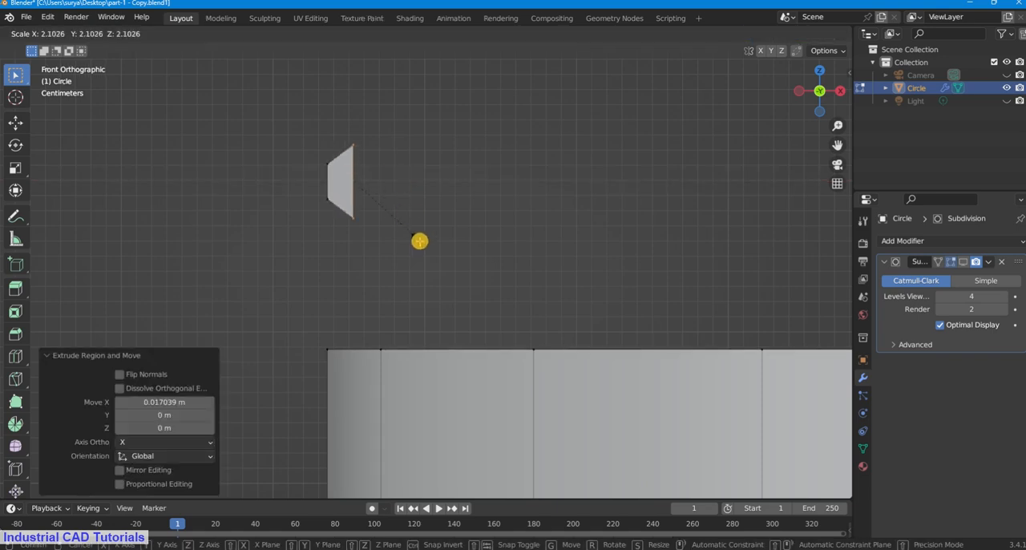
{"action": "left_click", "coordinate": [425, 252]}
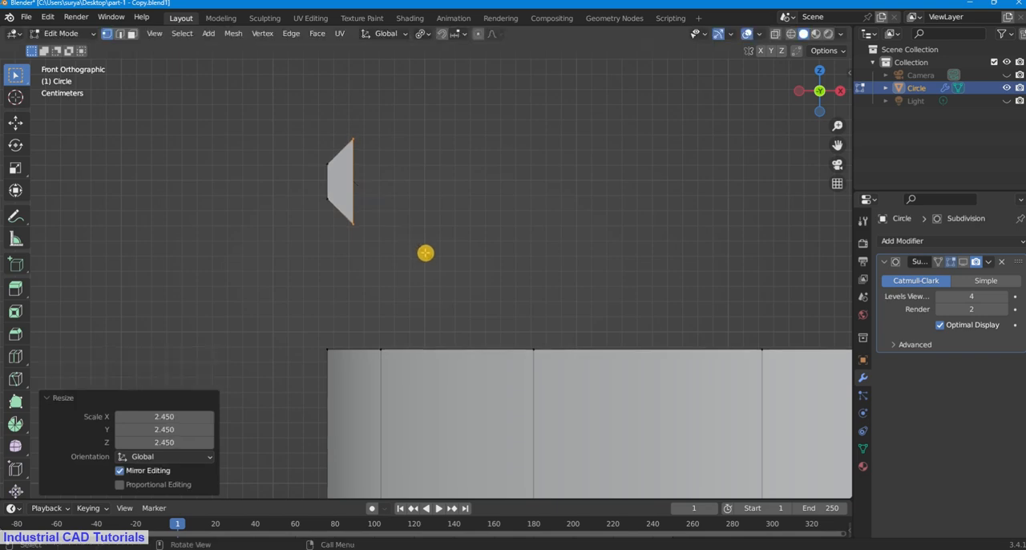
{"action": "left_click", "coordinate": [394, 172]}
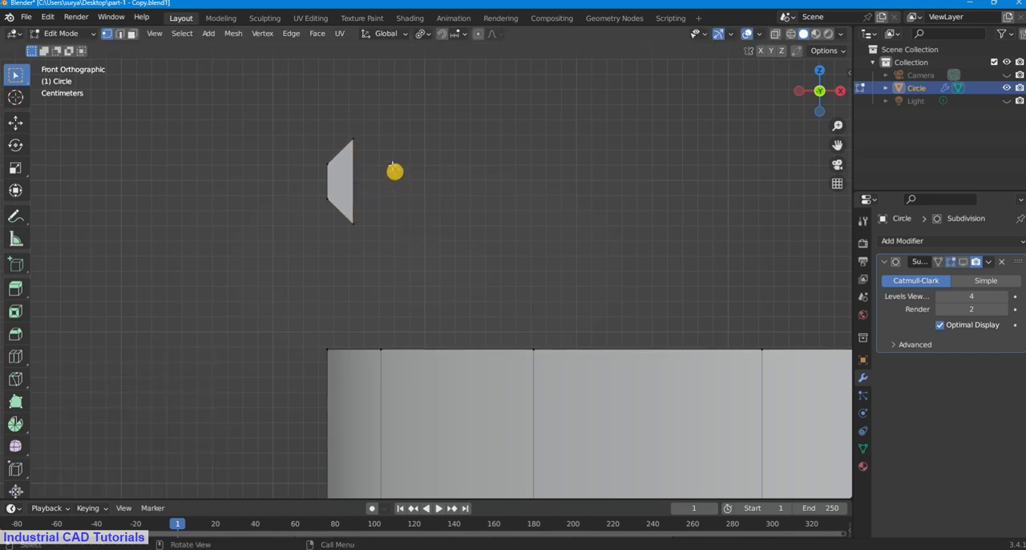
Step: Extrude the two corner vertices of the trapezoid's long side outward by scaling them about 1.62
{"action": "left_click", "coordinate": [350, 130], "text": "shift"}
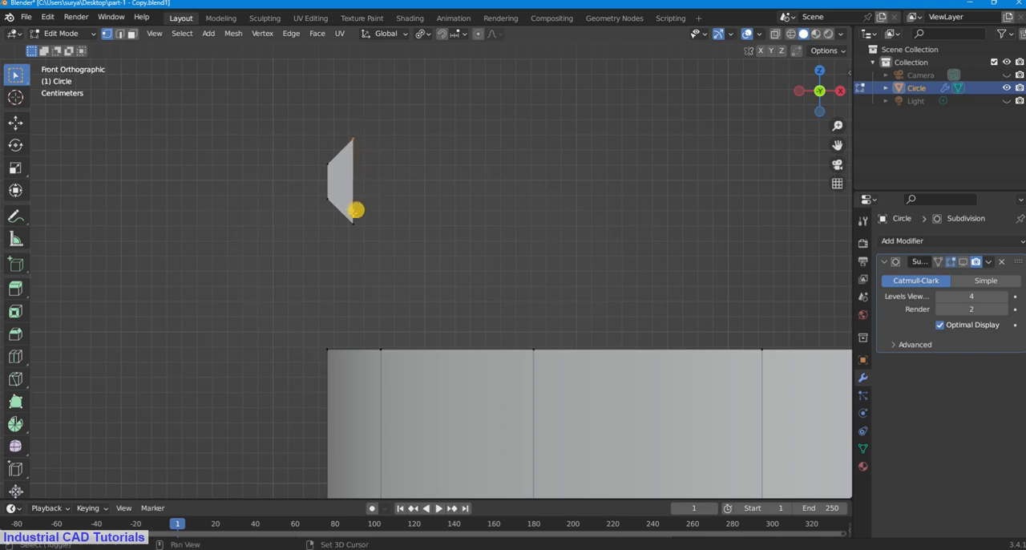
{"action": "left_click", "coordinate": [351, 224], "text": "shift"}
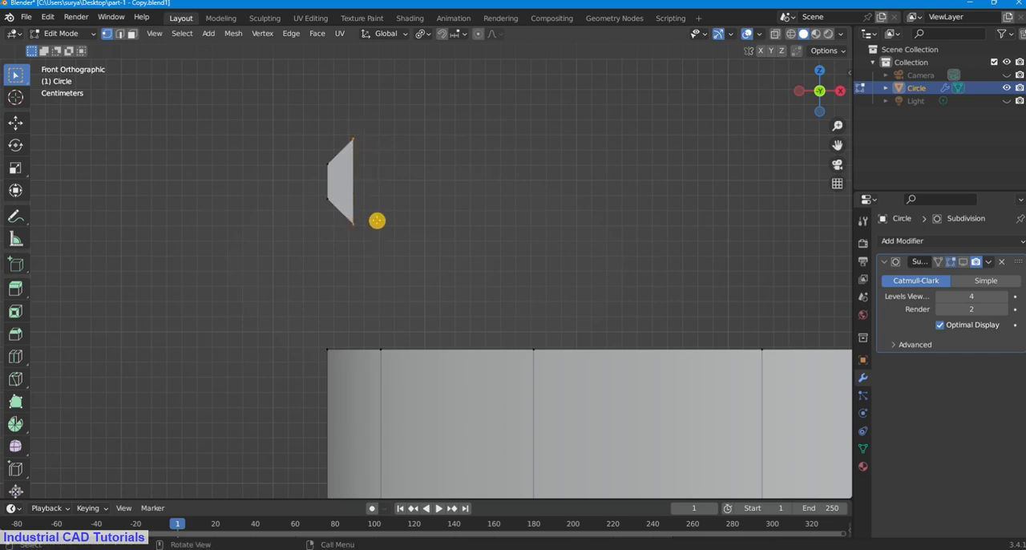
{"action": "key", "text": "g"}
{"action": "key", "text": "s"}
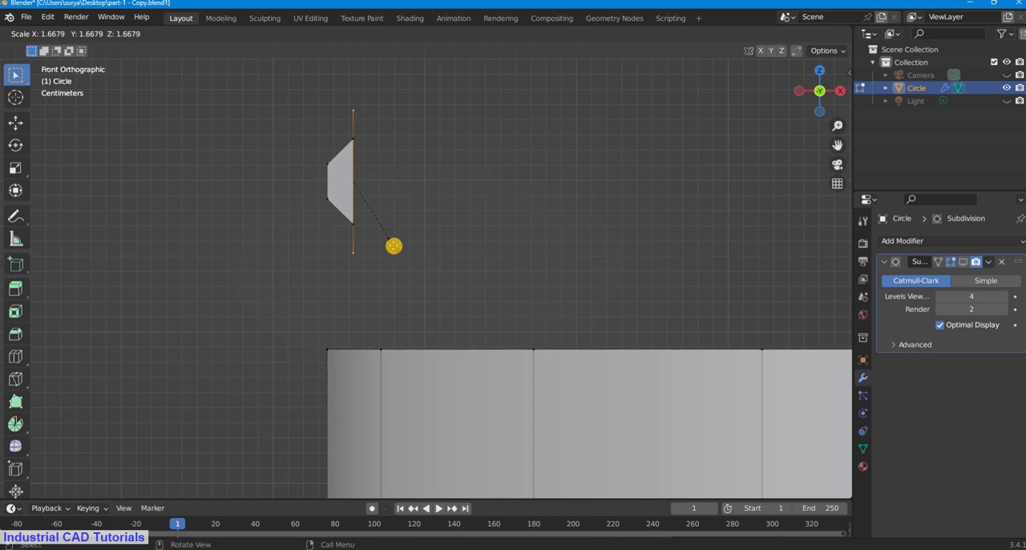
{"action": "left_click", "coordinate": [392, 244]}
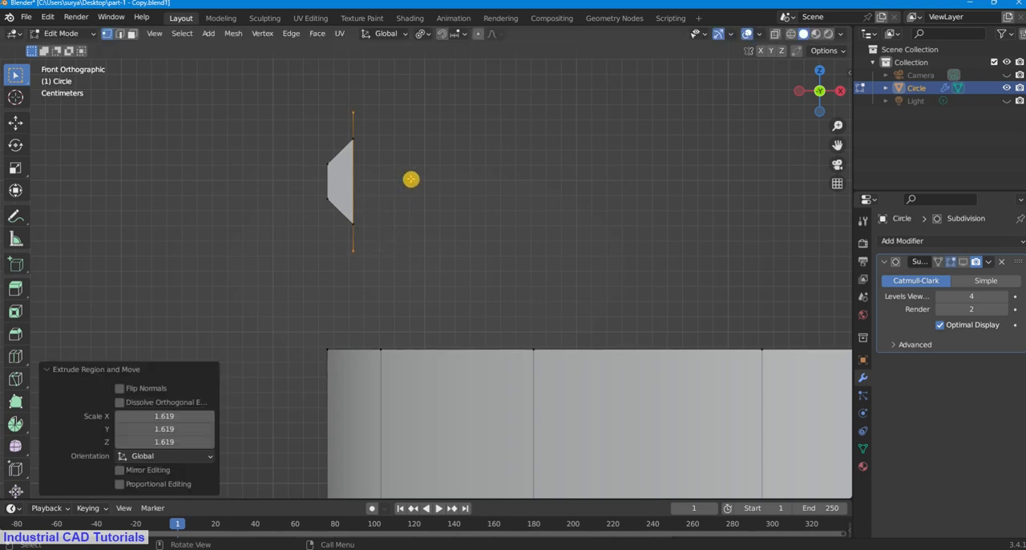
{"action": "left_click", "coordinate": [405, 163]}
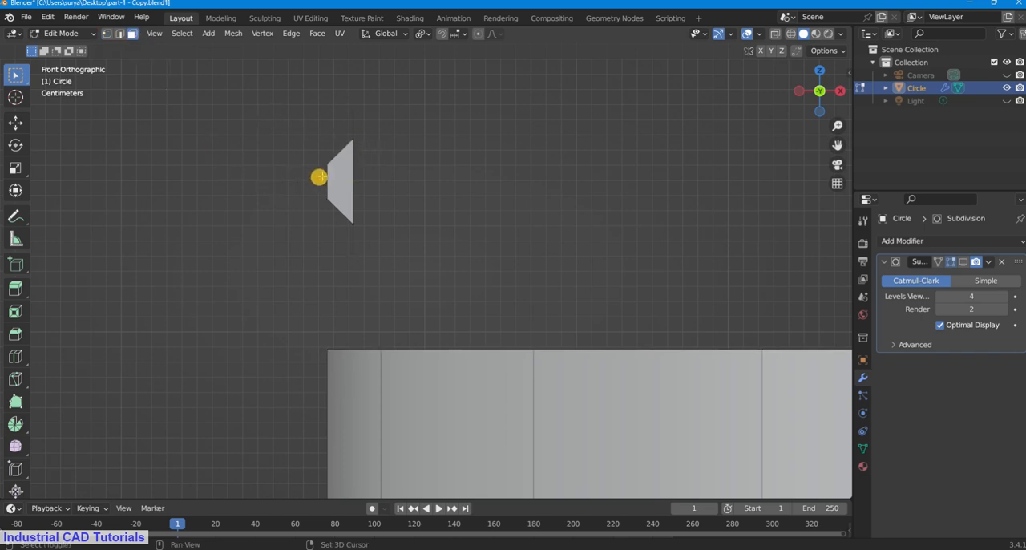
Step: Try to delete the face of the small trapezoid above the neck
{"action": "left_click", "coordinate": [342, 170], "text": "shift"}
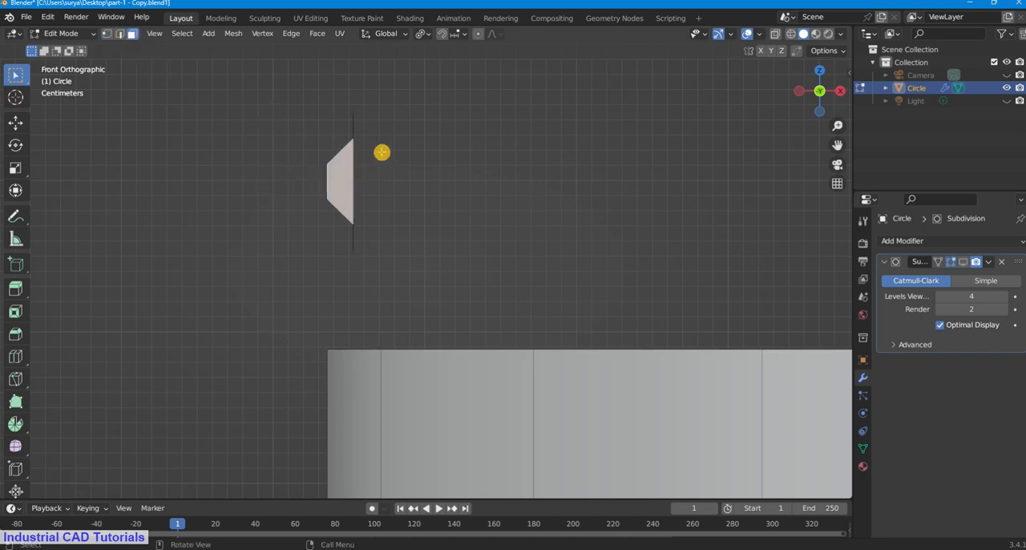
{"action": "key", "text": "x"}
{"action": "left_click", "coordinate": [374, 178]}
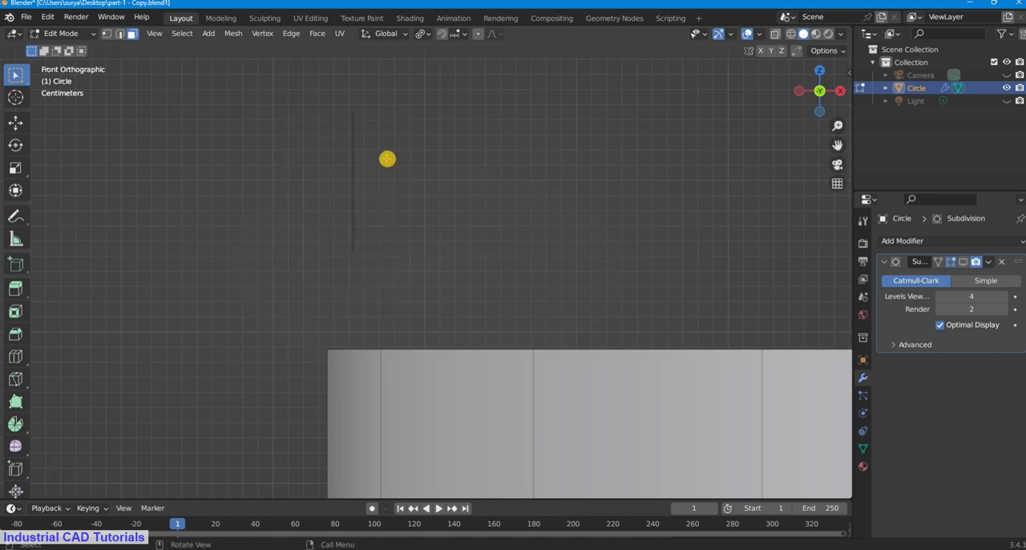
Step: Delete the trapezoid's long vertical edge to leave an open thread profile with its two end segments
{"action": "middle_click_drag", "start_coordinate": [695, 131], "coordinate": [645, 161]}
{"action": "scroll", "coordinate": [802, 126], "scroll_direction": "up", "scroll_amount": 1}
{"action": "left_click_drag", "start_coordinate": [841, 144], "coordinate": [794, 170]}
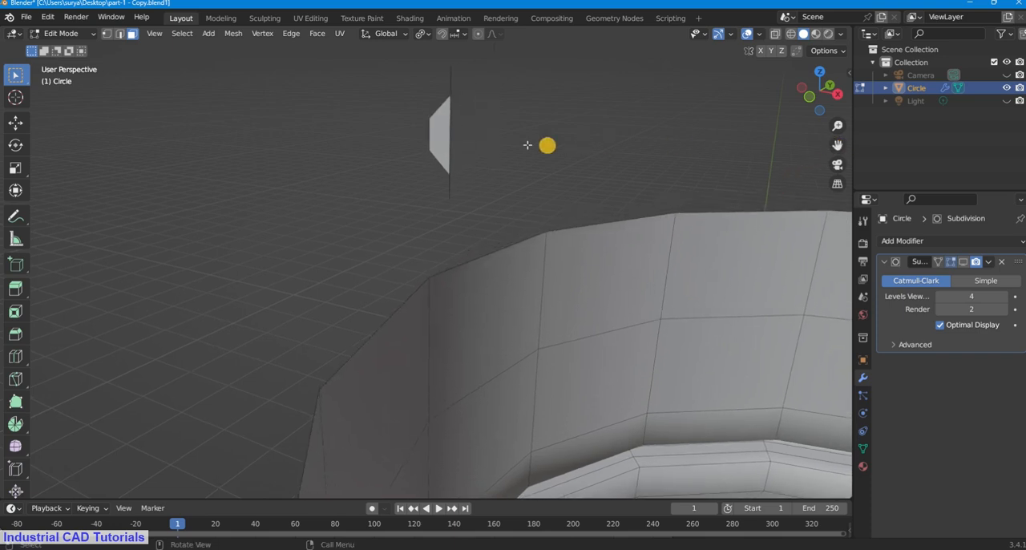
{"action": "left_click", "coordinate": [442, 124]}
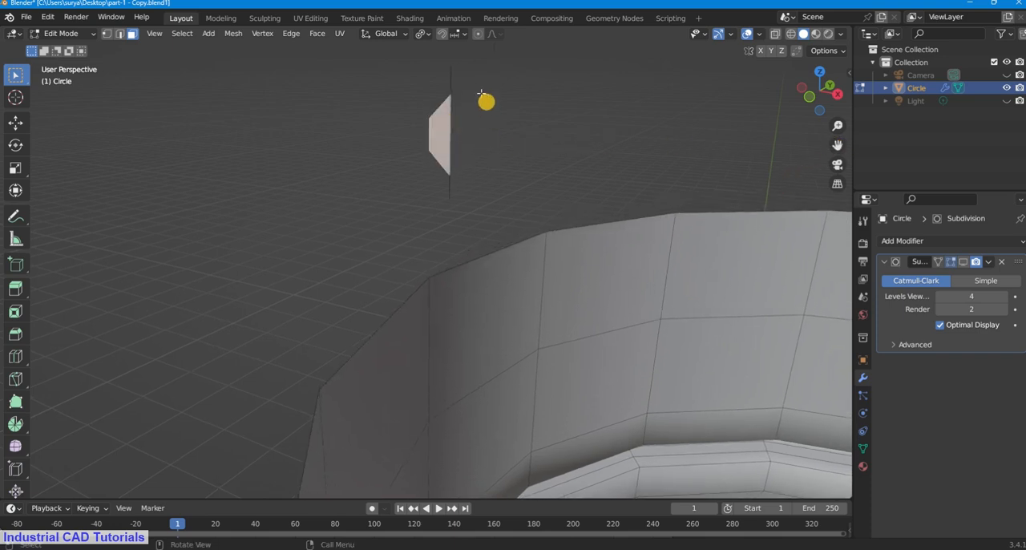
{"action": "left_click", "coordinate": [107, 33]}
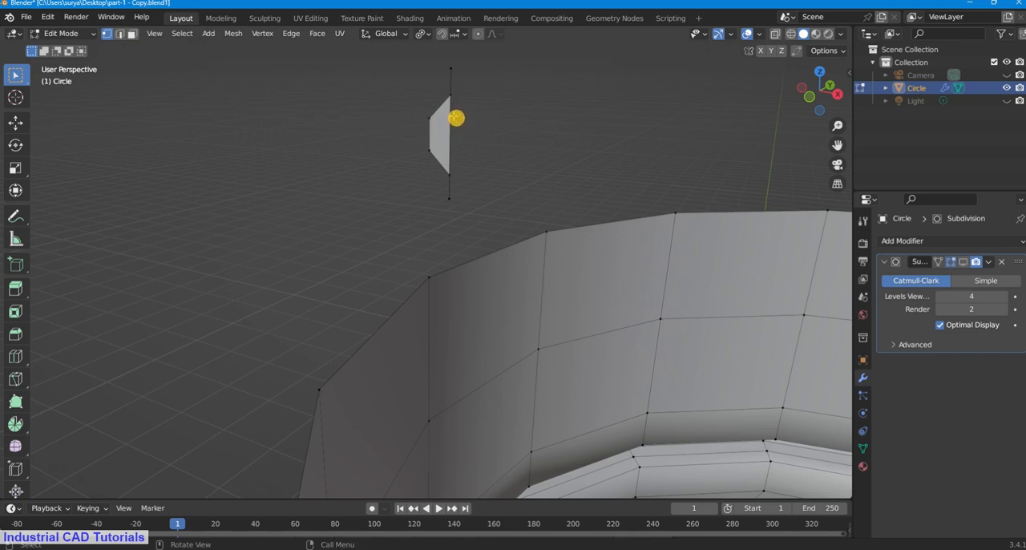
{"action": "left_click", "coordinate": [119, 33]}
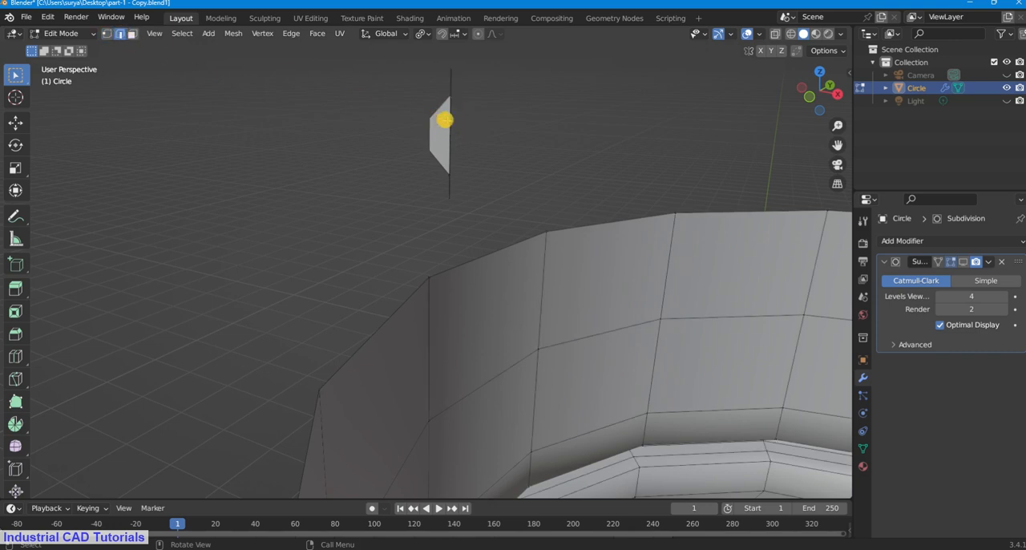
{"action": "left_click", "coordinate": [450, 119]}
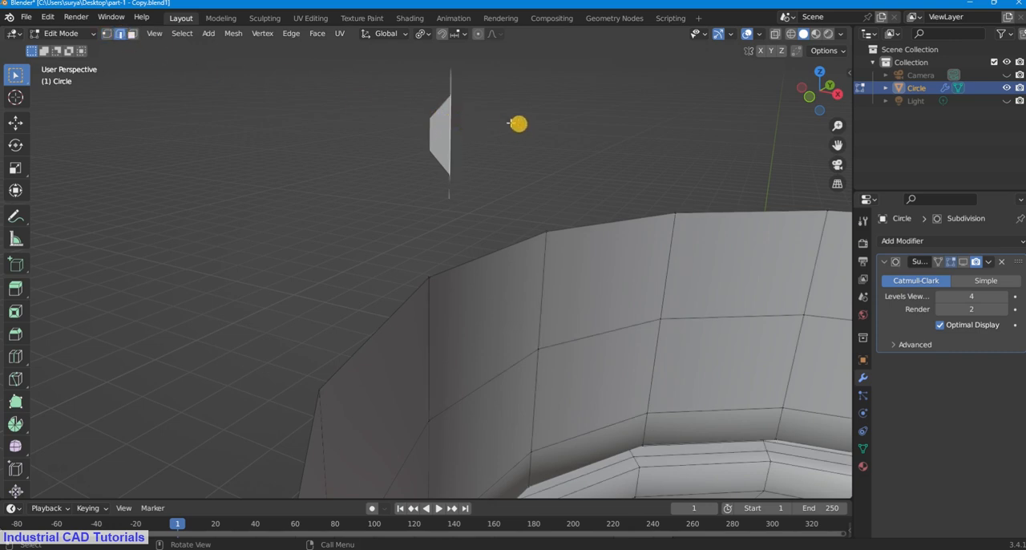
{"action": "key", "text": "x"}
{"action": "left_click", "coordinate": [472, 105]}
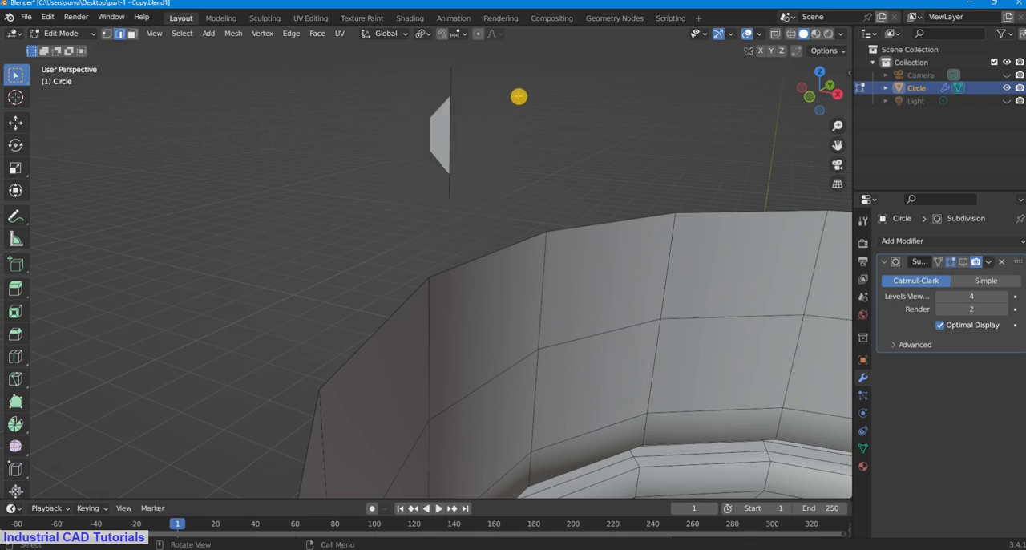
{"action": "left_click", "coordinate": [450, 119]}
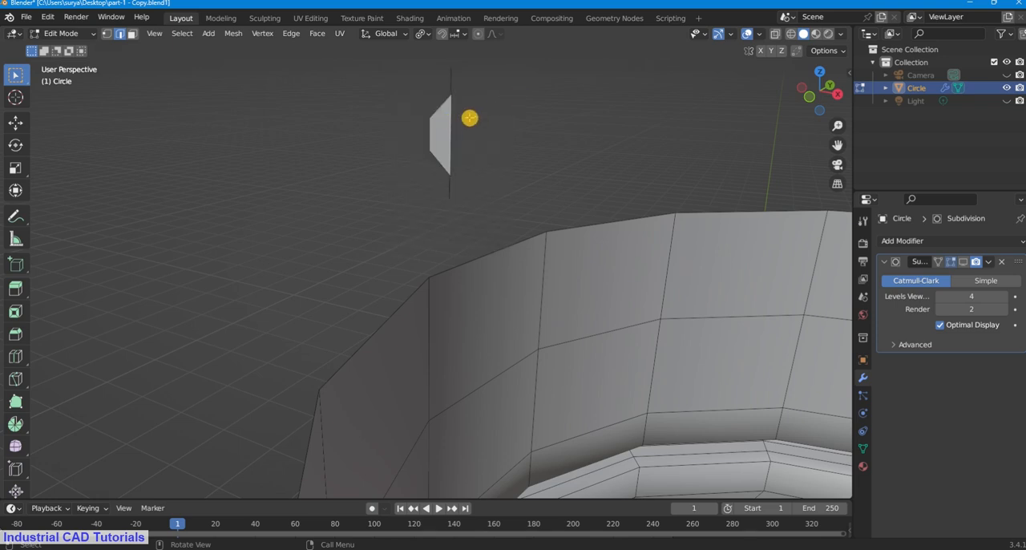
{"action": "key", "text": "x"}
{"action": "left_click", "coordinate": [462, 119]}
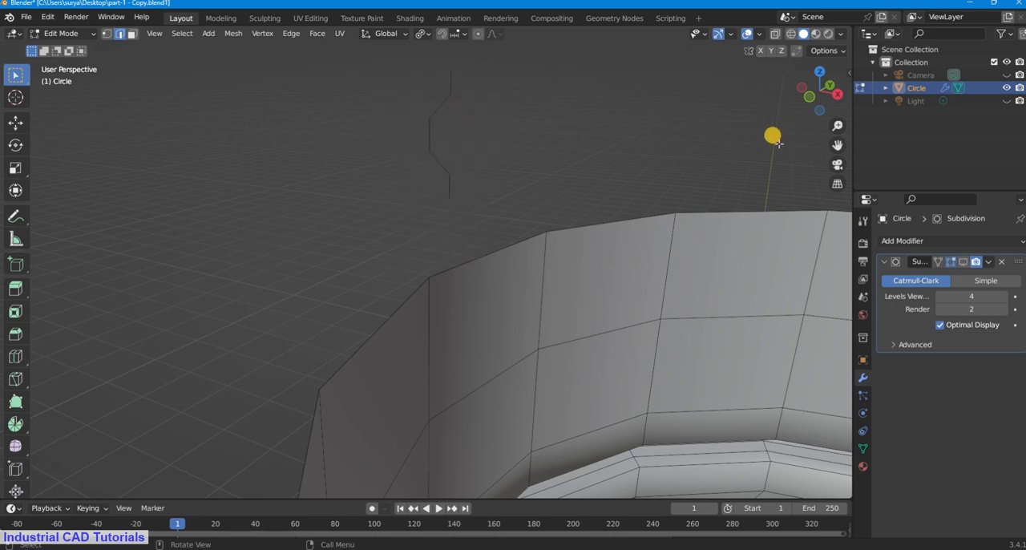
Step: Switch to vertex selection, pick out the open profile's vertices and return to the front orthographic view
{"action": "left_click_drag", "start_coordinate": [836, 145], "coordinate": [828, 157]}
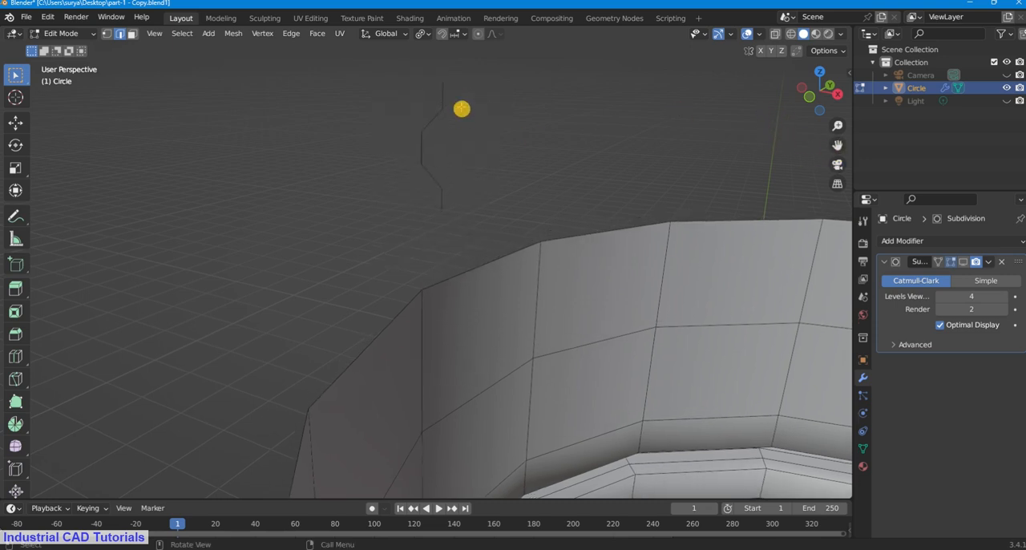
{"action": "left_click", "coordinate": [107, 33]}
{"action": "left_click_drag", "start_coordinate": [403, 65], "coordinate": [497, 245]}
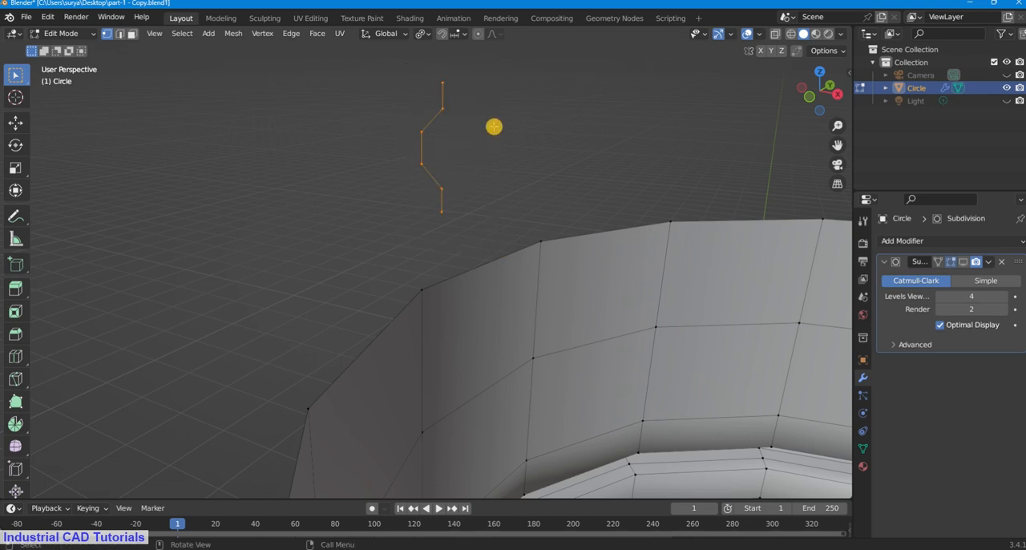
{"action": "left_click", "coordinate": [444, 81]}
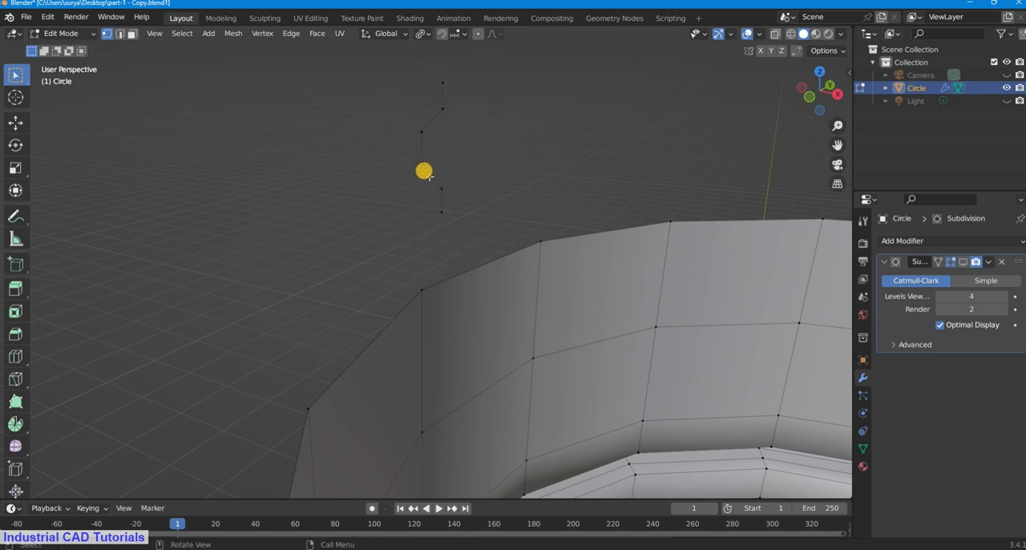
{"action": "middle_click_drag", "start_coordinate": [470, 200], "coordinate": [793, 119]}
{"action": "key", "text": "KP_7"}
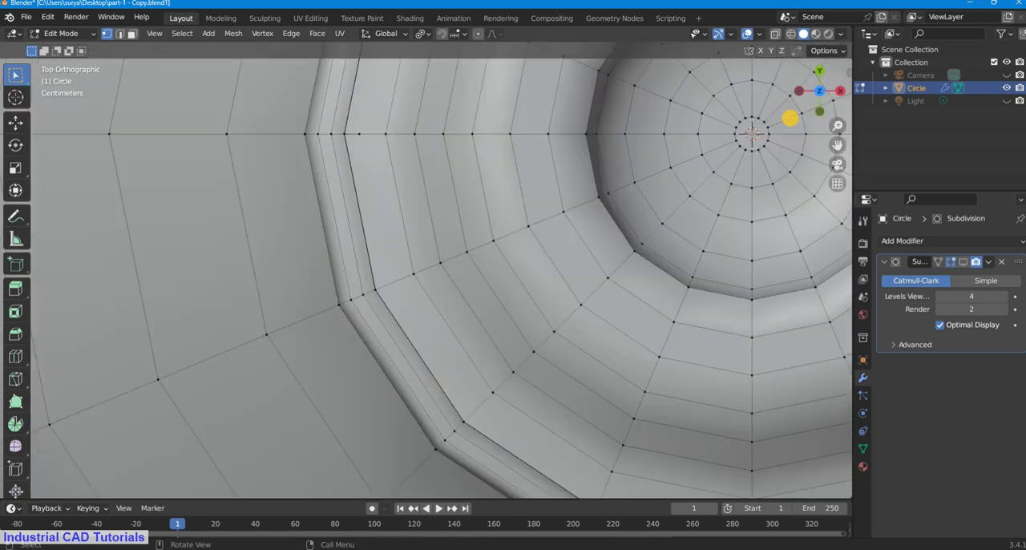
{"action": "key", "text": "KP_1"}
{"action": "scroll", "coordinate": [416, 229], "scroll_direction": "up", "scroll_amount": 1}
{"action": "scroll", "coordinate": [802, 130], "scroll_direction": "up", "scroll_amount": 2}
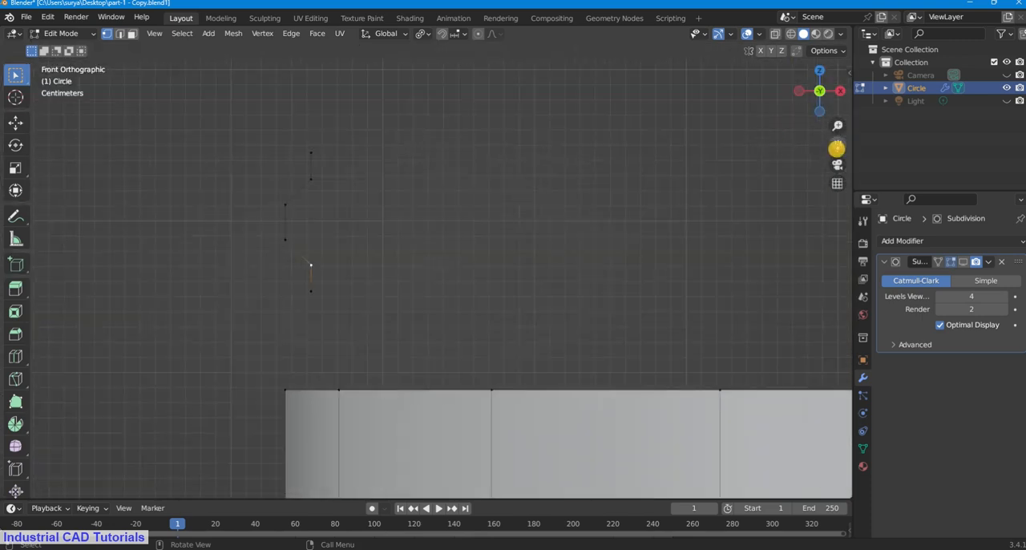
Step: Select all vertices of the open profile, scale it down to about 0.68 and deselect it
{"action": "middle_click_drag", "start_coordinate": [836, 149], "coordinate": [885, 131], "text": "shift"}
{"action": "left_click", "coordinate": [564, 207]}
{"action": "scroll", "coordinate": [564, 206], "scroll_direction": "down", "scroll_amount": 2}
{"action": "left_click_drag", "start_coordinate": [335, 137], "coordinate": [440, 323]}
{"action": "key", "text": "s"}
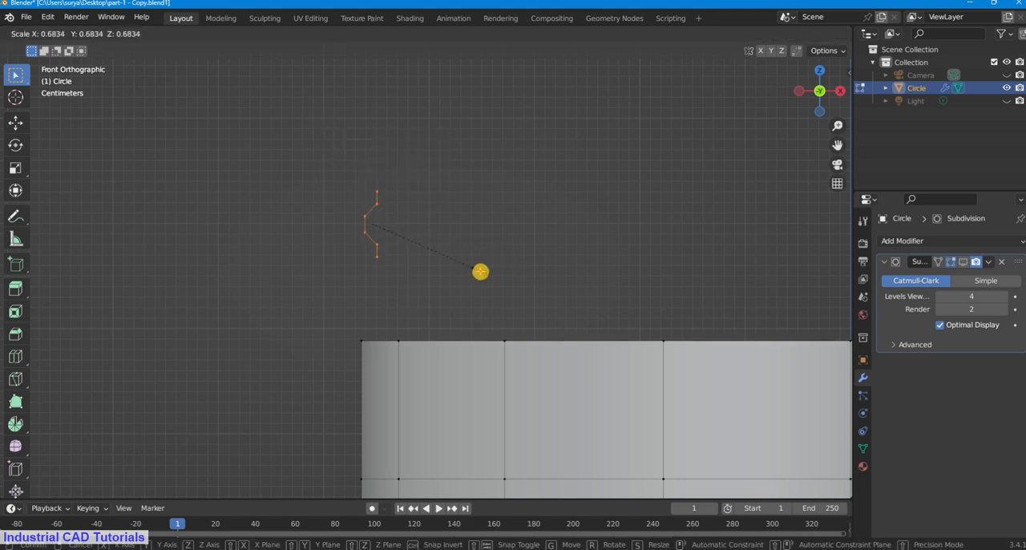
{"action": "left_click", "coordinate": [480, 272]}
{"action": "left_click", "coordinate": [543, 184]}
Step: Start the Shortcut VUr display docked at Center, hide its settings and save the file
{"action": "left_click", "coordinate": [844, 71]}
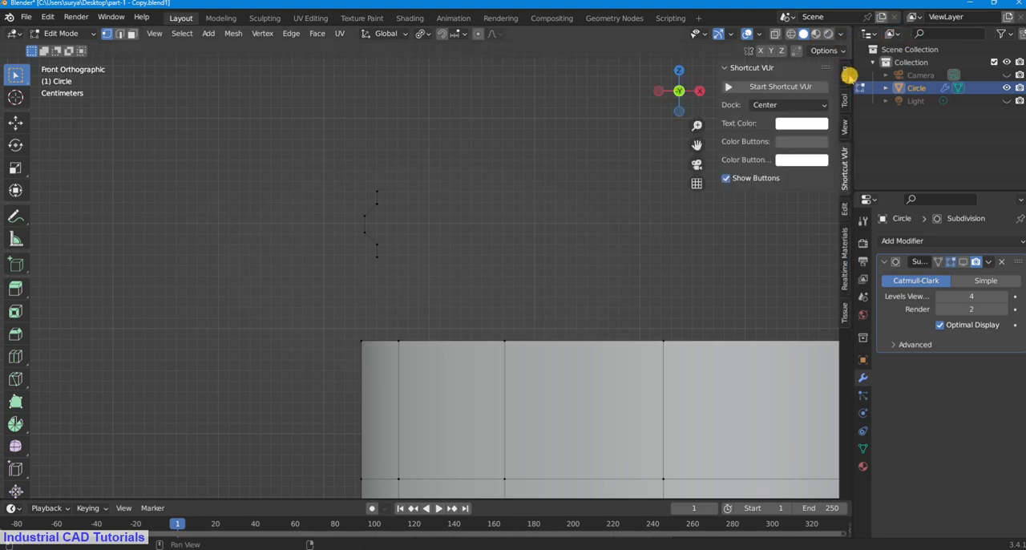
{"action": "left_click", "coordinate": [741, 87]}
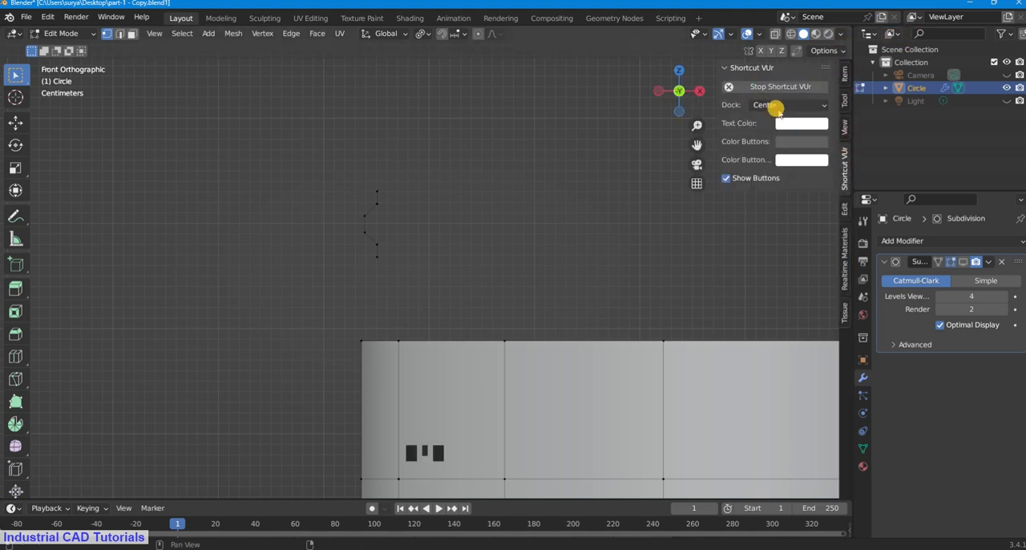
{"action": "left_click", "coordinate": [774, 105]}
{"action": "left_click", "coordinate": [775, 139]}
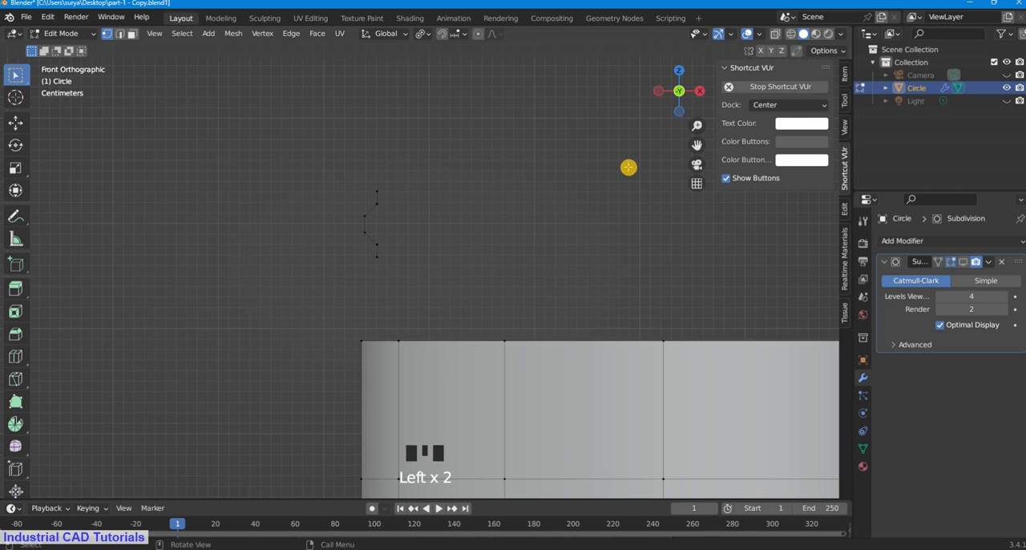
{"action": "key", "text": "n"}
{"action": "key", "text": "ctrl+s"}
Step: Leave mesh editing for object mode and view the neck and the profile above it in perspective
{"action": "scroll", "coordinate": [589, 135], "scroll_direction": "down", "scroll_amount": 5}
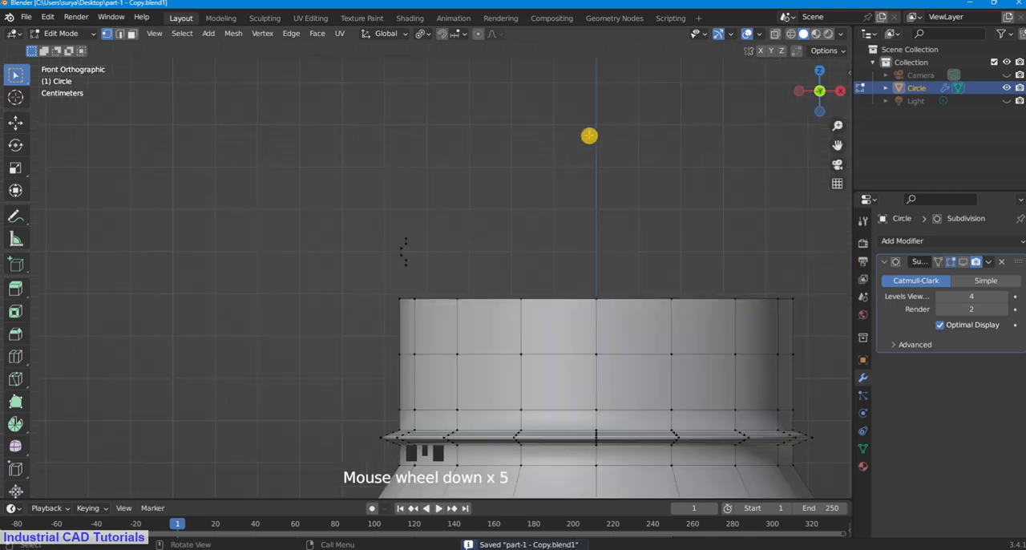
{"action": "scroll", "coordinate": [589, 136], "scroll_direction": "down", "scroll_amount": 2}
{"action": "scroll", "coordinate": [735, 153], "scroll_direction": "up", "scroll_amount": 6}
{"action": "left_click_drag", "start_coordinate": [837, 145], "coordinate": [802, 104]}
{"action": "scroll", "coordinate": [775, 145], "scroll_direction": "down", "scroll_amount": 2}
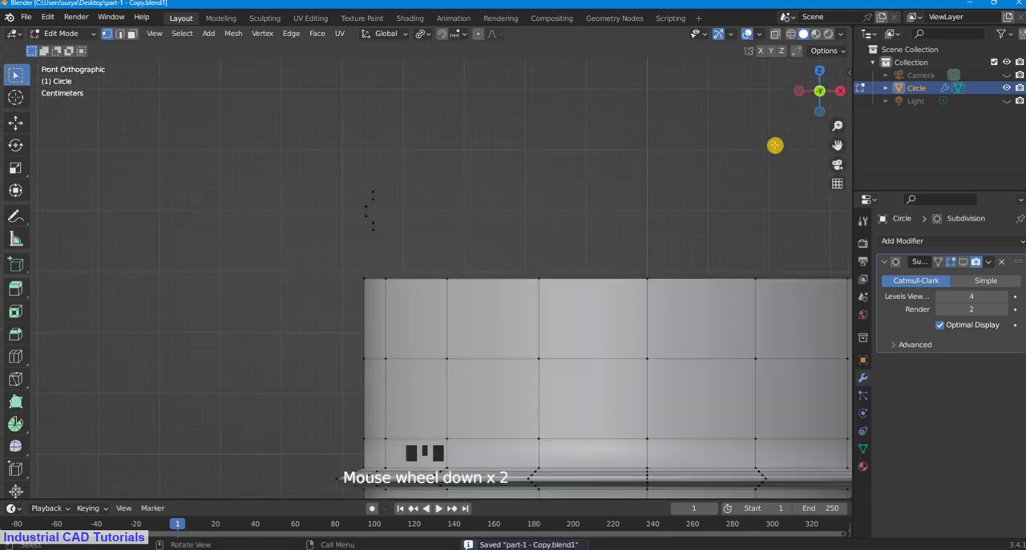
{"action": "scroll", "coordinate": [666, 149], "scroll_direction": "up", "scroll_amount": 2}
{"action": "left_click", "coordinate": [45, 33]}
{"action": "left_click", "coordinate": [71, 51]}
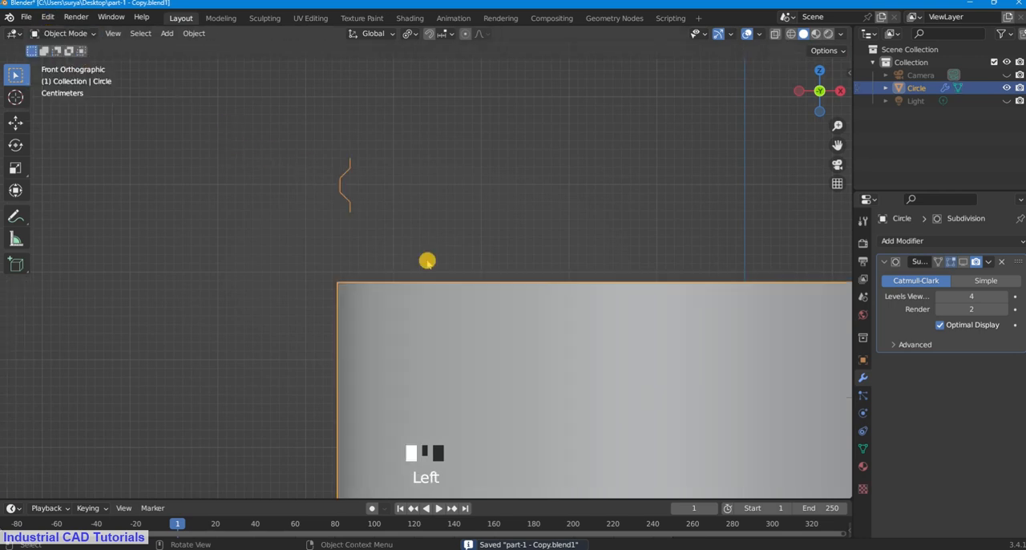
{"action": "left_click", "coordinate": [593, 140]}
{"action": "scroll", "coordinate": [380, 220], "scroll_direction": "down", "scroll_amount": 2}
{"action": "left_click", "coordinate": [401, 220]}
{"action": "scroll", "coordinate": [636, 141], "scroll_direction": "down", "scroll_amount": 2}
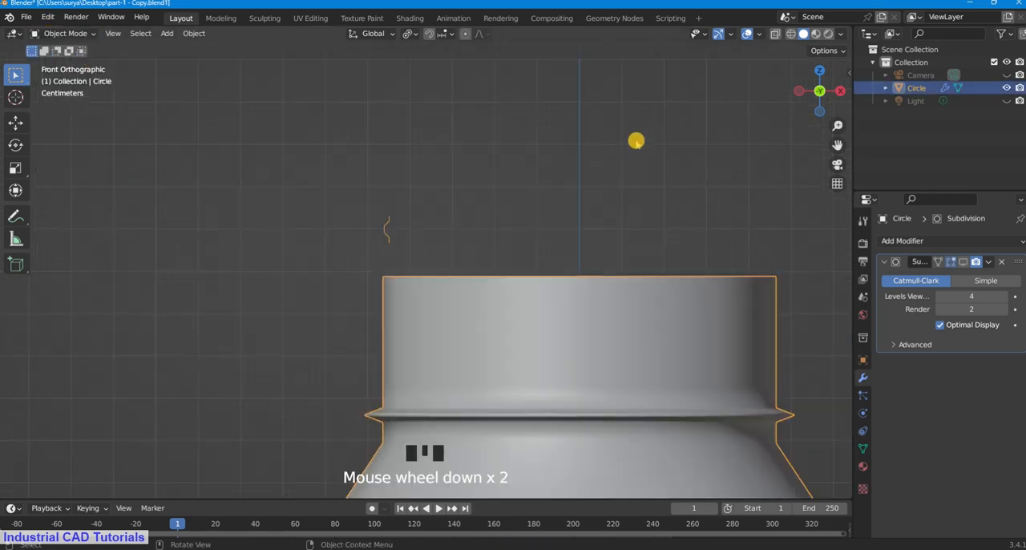
{"action": "mouse_move", "coordinate": [636, 141]}
{"action": "middle_mouse_down"}
{"action": "mouse_move", "coordinate": [602, 178]}
{"action": "mouse_move", "coordinate": [662, 165]}
{"action": "mouse_move", "coordinate": [653, 149]}
{"action": "middle_mouse_up"}
{"action": "left_click", "coordinate": [653, 149]}
{"action": "left_click", "coordinate": [492, 343]}
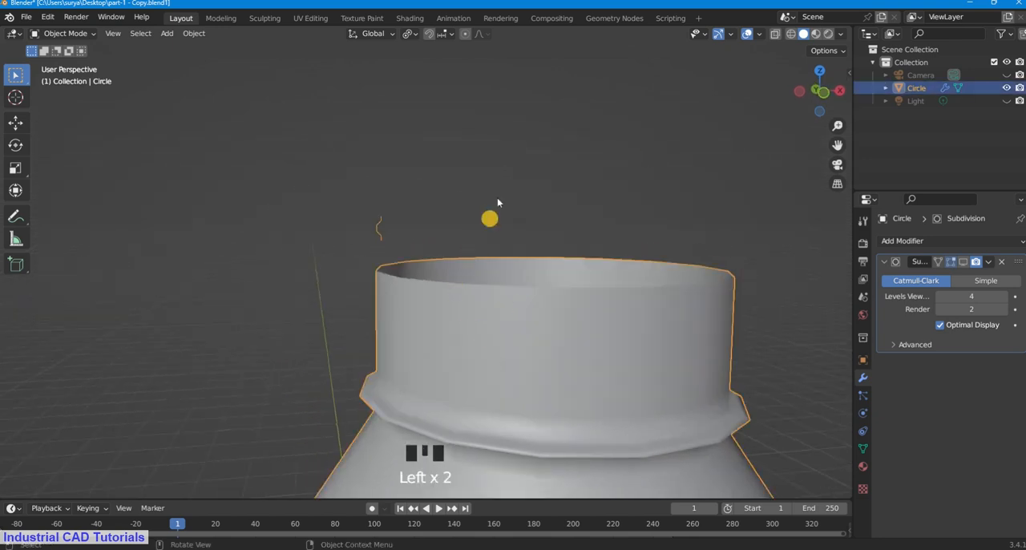
Step: Check in object mode whether the small profile can be selected separately from the bottle
{"action": "left_click", "coordinate": [483, 308]}
{"action": "left_click", "coordinate": [490, 291]}
{"action": "left_click", "coordinate": [493, 281]}
{"action": "left_click", "coordinate": [491, 296]}
{"action": "left_click", "coordinate": [451, 183]}
{"action": "scroll", "coordinate": [449, 182], "scroll_direction": "up", "scroll_amount": 2}
{"action": "left_click", "coordinate": [345, 212]}
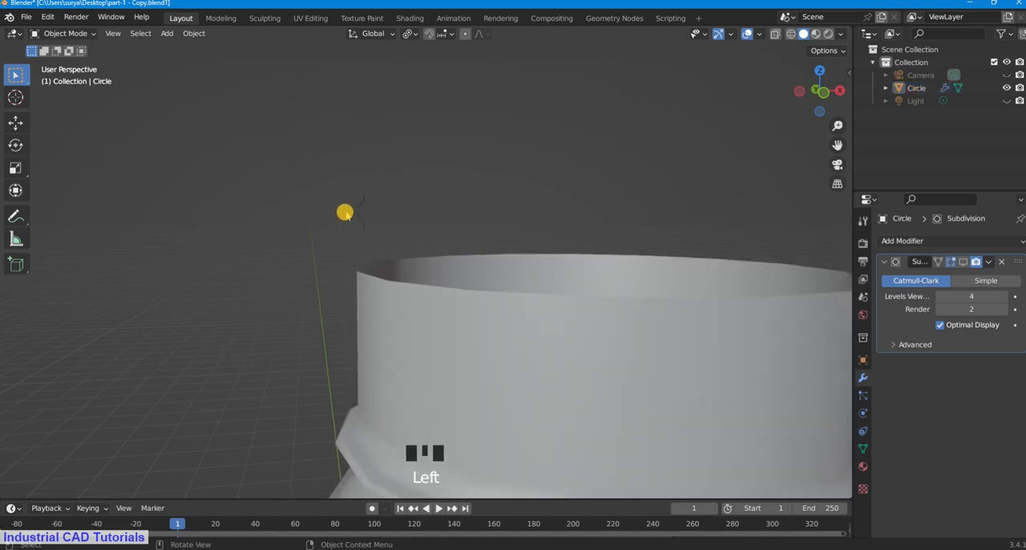
{"action": "left_click", "coordinate": [360, 209]}
{"action": "left_click", "coordinate": [414, 193]}
{"action": "scroll", "coordinate": [417, 194], "scroll_direction": "down", "scroll_amount": 3}
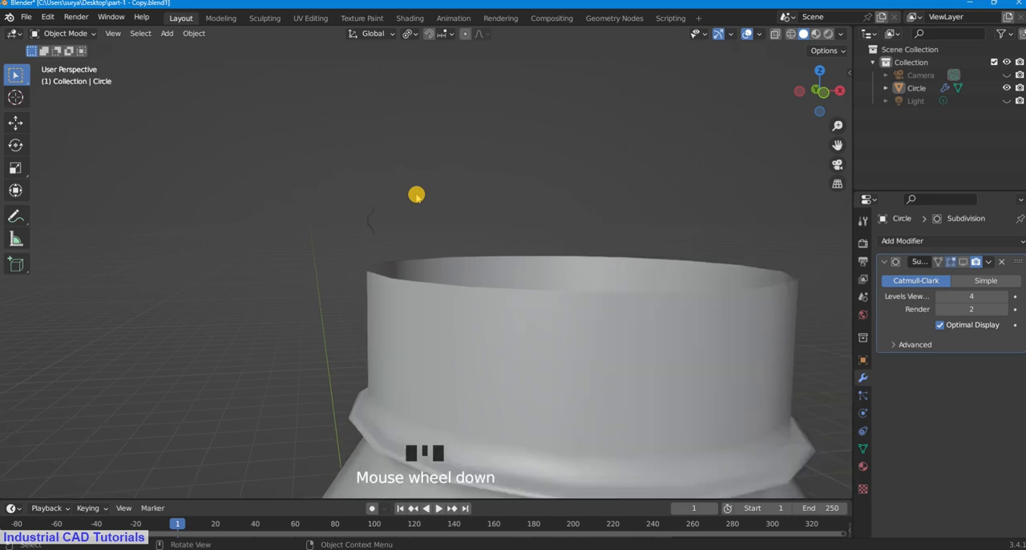
{"action": "scroll", "coordinate": [416, 194], "scroll_direction": "up", "scroll_amount": 1}
{"action": "scroll", "coordinate": [416, 194], "scroll_direction": "up", "scroll_amount": 2}
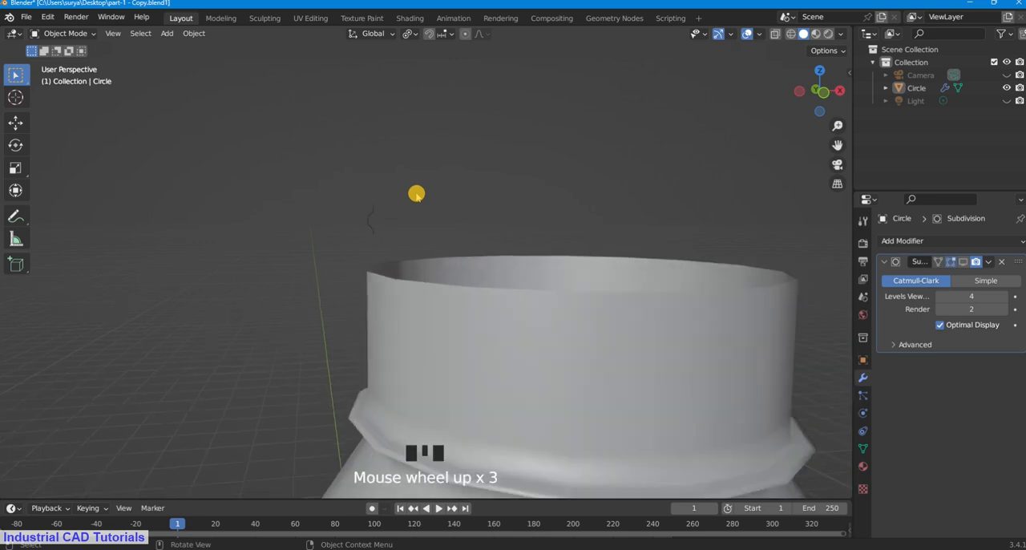
{"action": "left_click", "coordinate": [368, 222]}
{"action": "left_click", "coordinate": [420, 197]}
{"action": "left_click", "coordinate": [374, 223]}
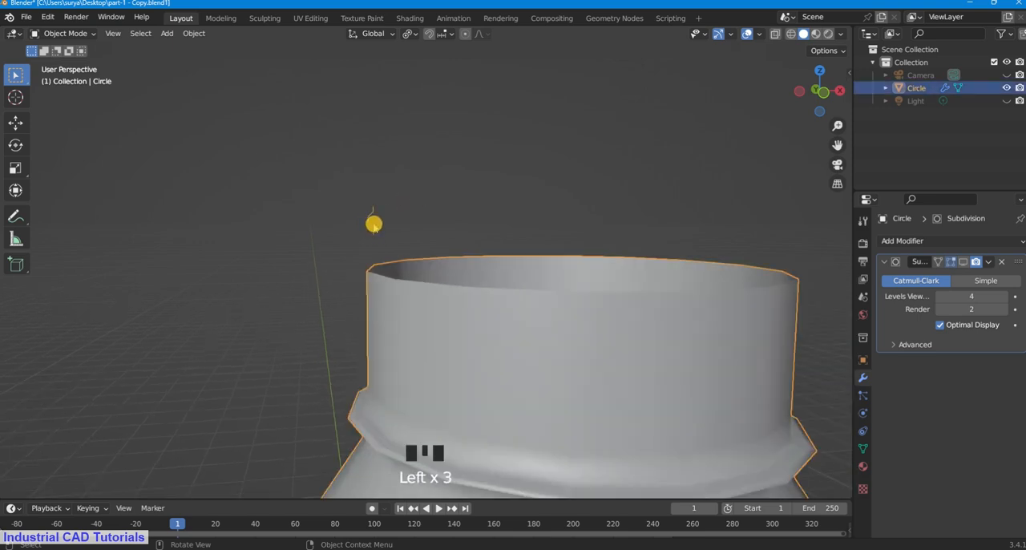
Step: Return to mesh editing, select all vertices of the small profile above the neck and separate the selection into its own object
{"action": "left_click_drag", "start_coordinate": [80, 33], "coordinate": [85, 64]}
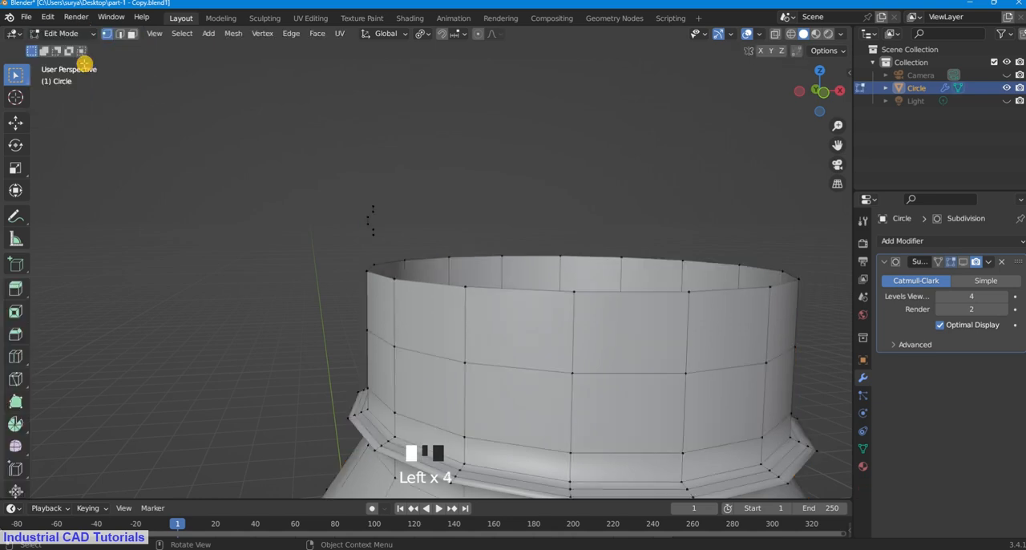
{"action": "left_click_drag", "start_coordinate": [396, 241], "coordinate": [341, 127]}
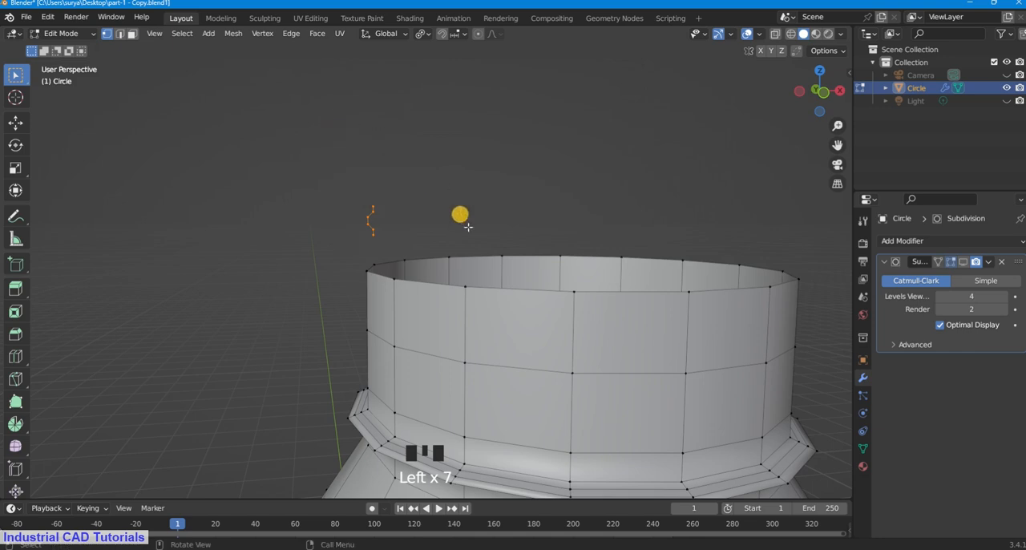
{"action": "scroll", "coordinate": [454, 254], "scroll_direction": "up", "scroll_amount": 2}
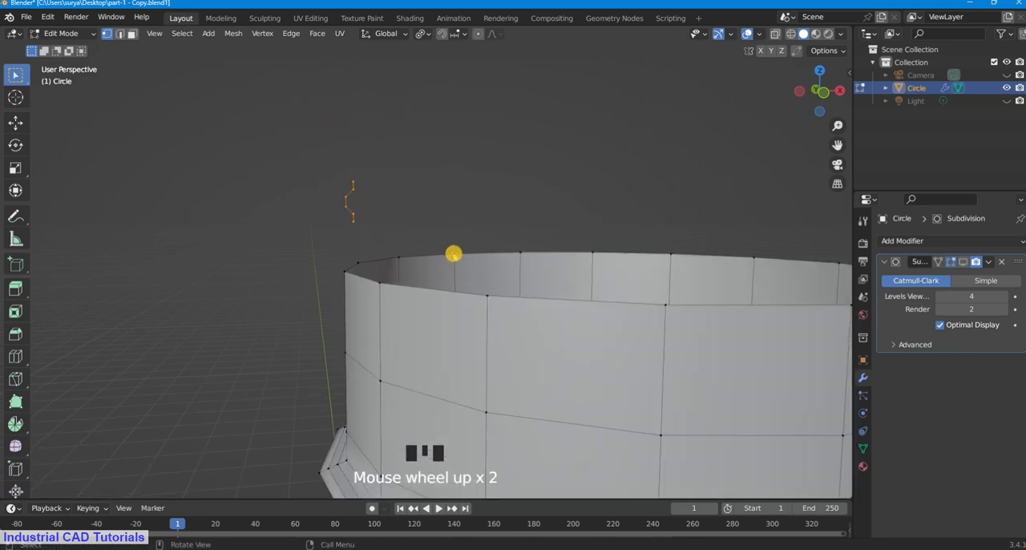
{"action": "key", "text": "p"}
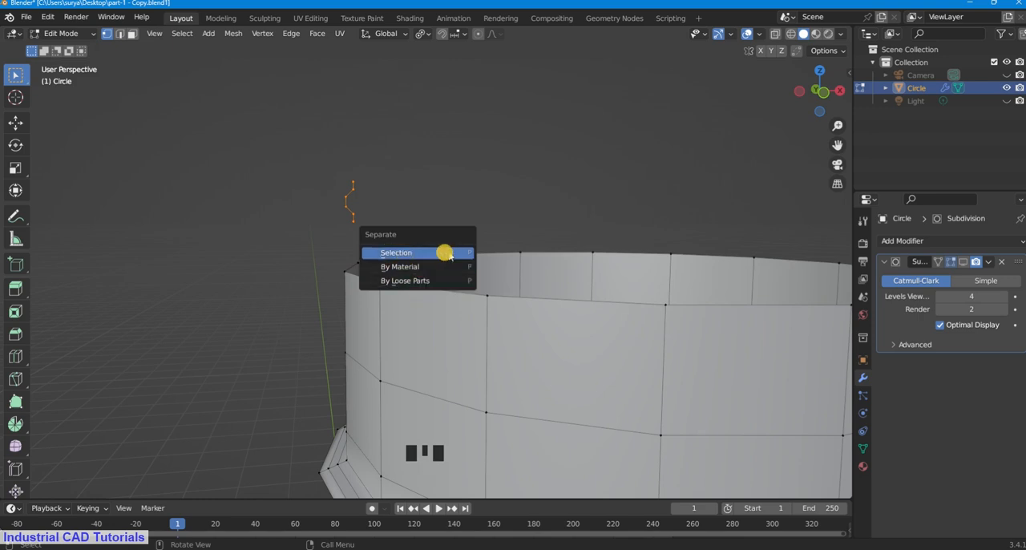
{"action": "left_click", "coordinate": [449, 253]}
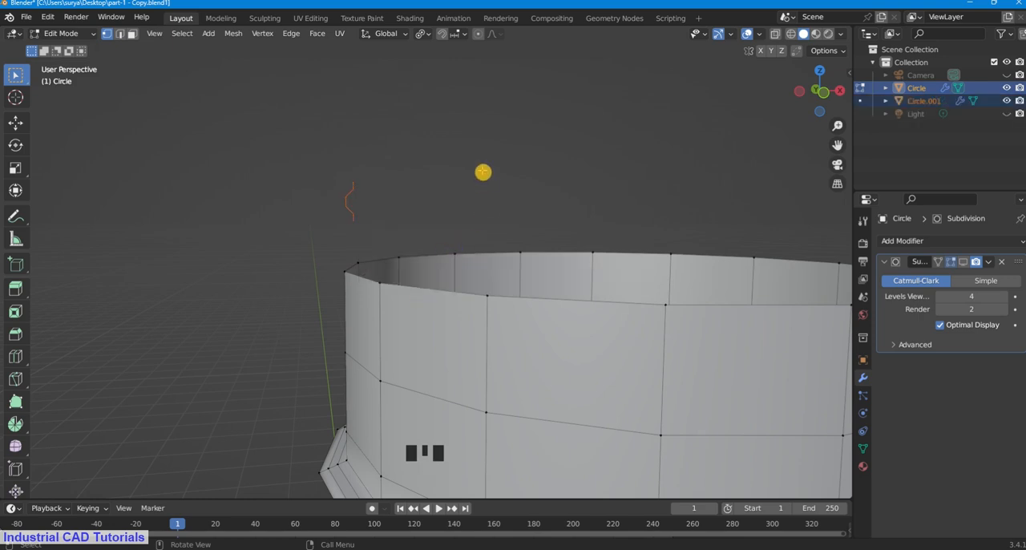
Step: Switch to object mode and check that the bottle and the separated profile can be selected individually
{"action": "scroll", "coordinate": [483, 171], "scroll_direction": "up", "scroll_amount": 2}
{"action": "left_click", "coordinate": [64, 33]}
{"action": "left_click", "coordinate": [80, 45]}
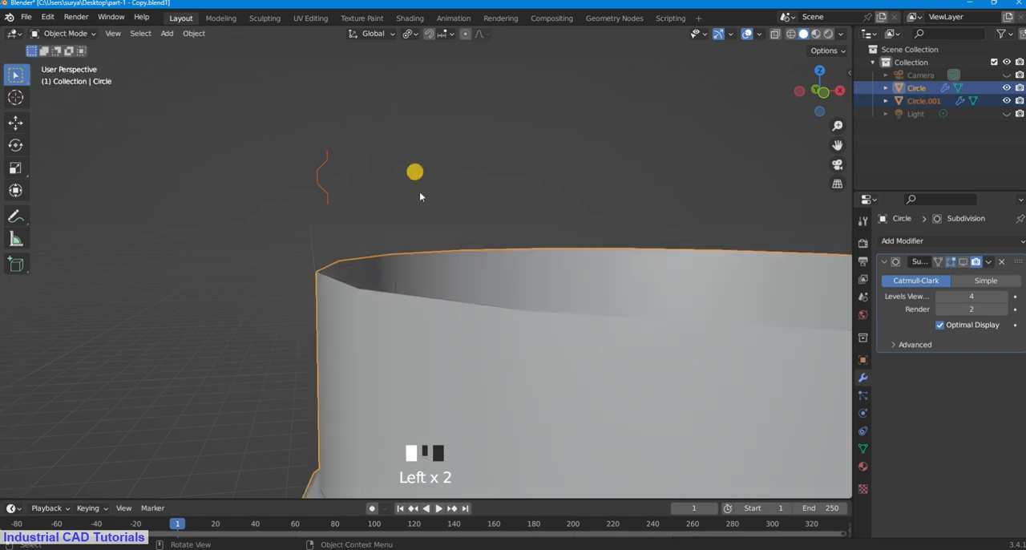
{"action": "left_click", "coordinate": [444, 262]}
{"action": "left_click", "coordinate": [474, 308]}
{"action": "left_click", "coordinate": [326, 178]}
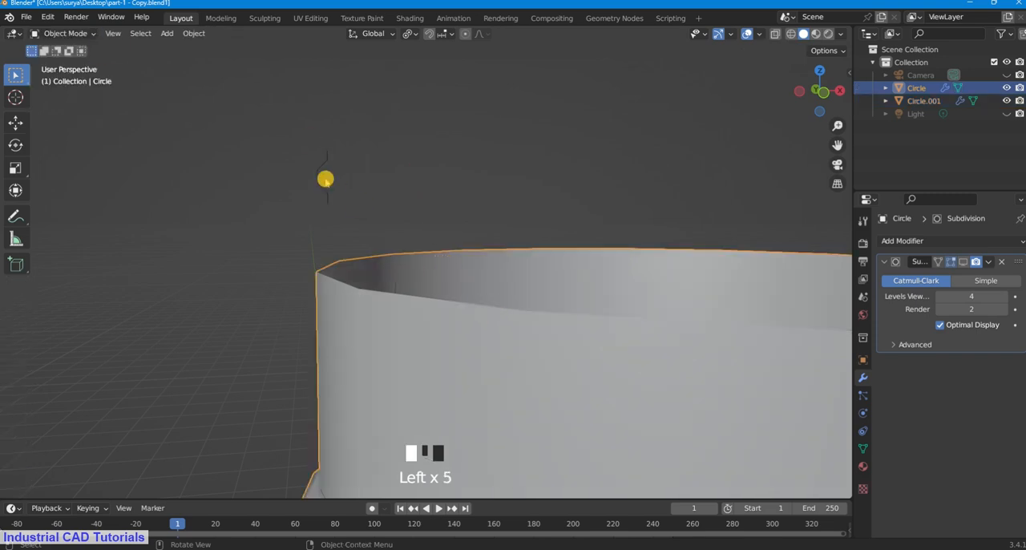
{"action": "scroll", "coordinate": [326, 177], "scroll_direction": "down", "scroll_amount": 6}
{"action": "left_click", "coordinate": [622, 239]}
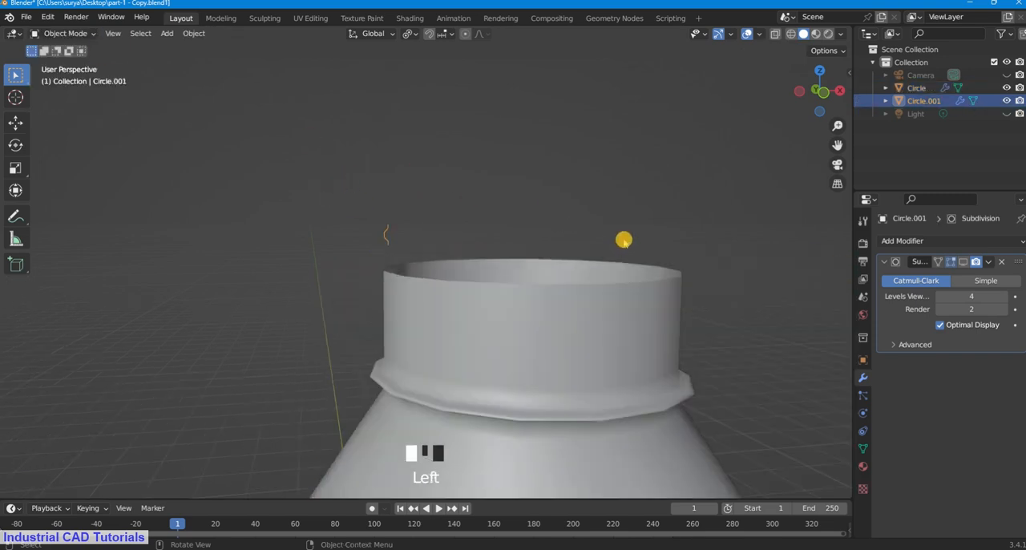
Step: Add a Screw modifier to the separated profile above the neck and view the generated ring
{"action": "left_click", "coordinate": [388, 234]}
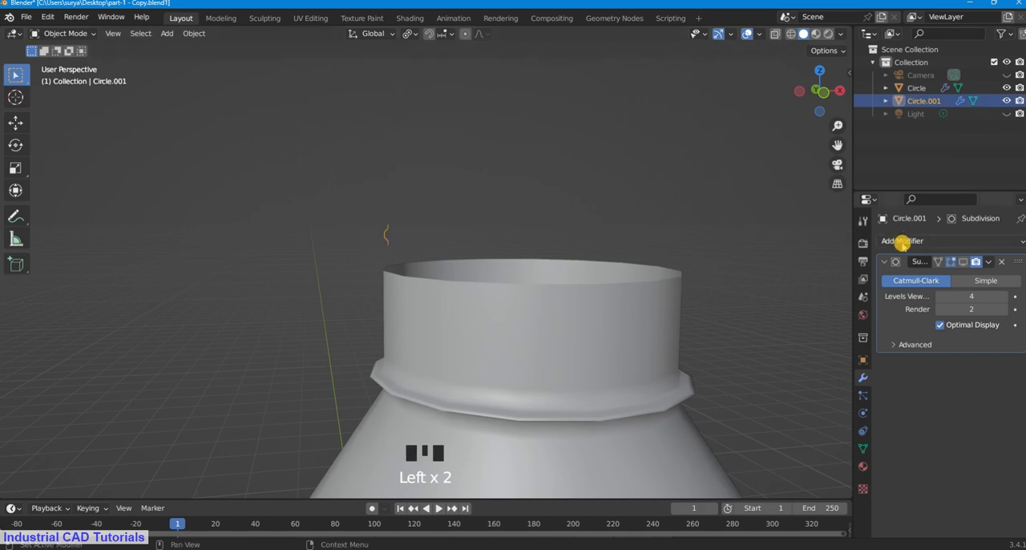
{"action": "left_click", "coordinate": [903, 241]}
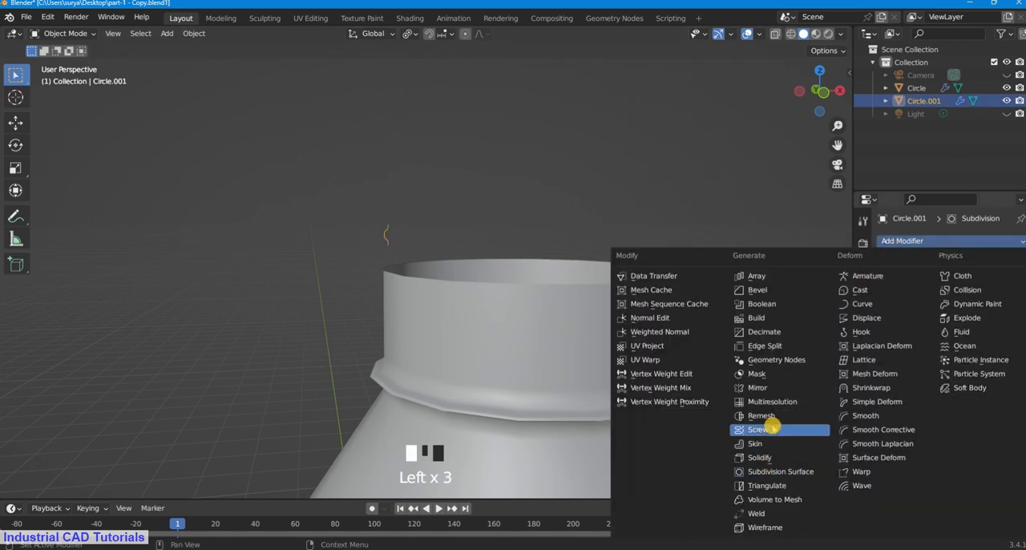
{"action": "left_click", "coordinate": [757, 429]}
{"action": "scroll", "coordinate": [681, 246], "scroll_direction": "up", "scroll_amount": 2}
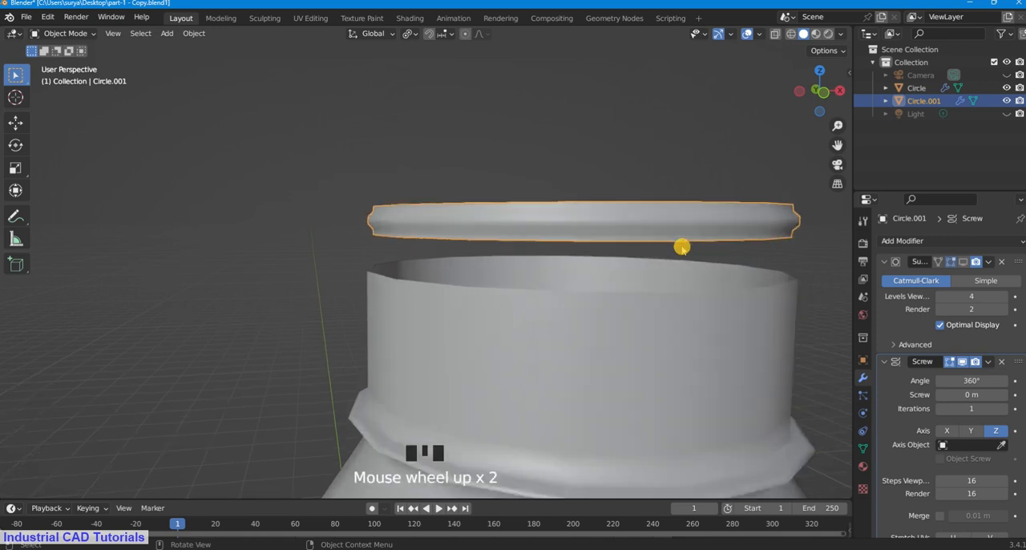
{"action": "middle_click_drag", "start_coordinate": [681, 245], "coordinate": [717, 252]}
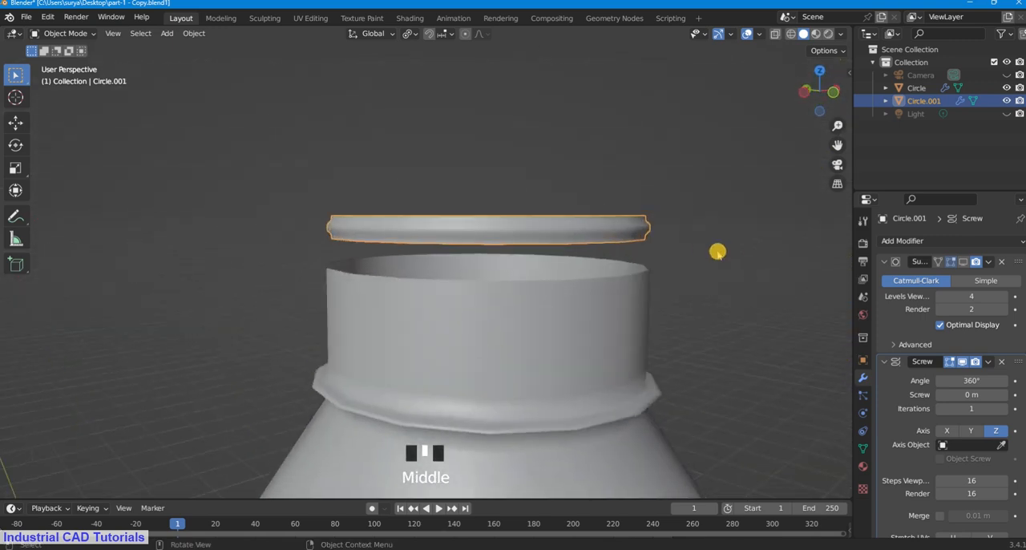
Step: Set the Screw modifier to 2 iterations with a screw offset of 0.14 m
{"action": "scroll", "coordinate": [974, 396], "scroll_direction": "down", "scroll_amount": 4}
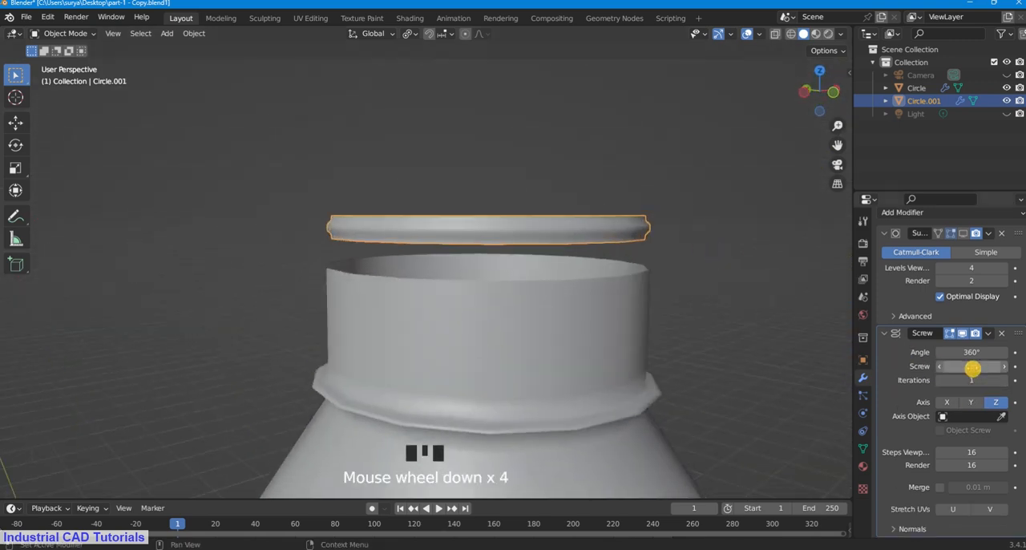
{"action": "left_click", "coordinate": [972, 384]}
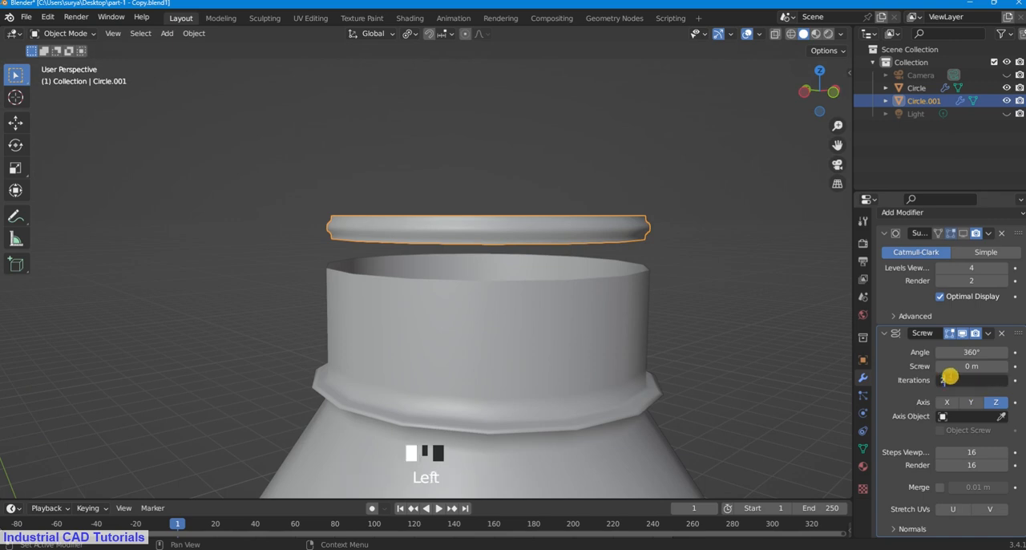
{"action": "type", "text": "2"}
{"action": "key", "text": "Return"}
{"action": "scroll", "coordinate": [652, 275], "scroll_direction": "down", "scroll_amount": 3}
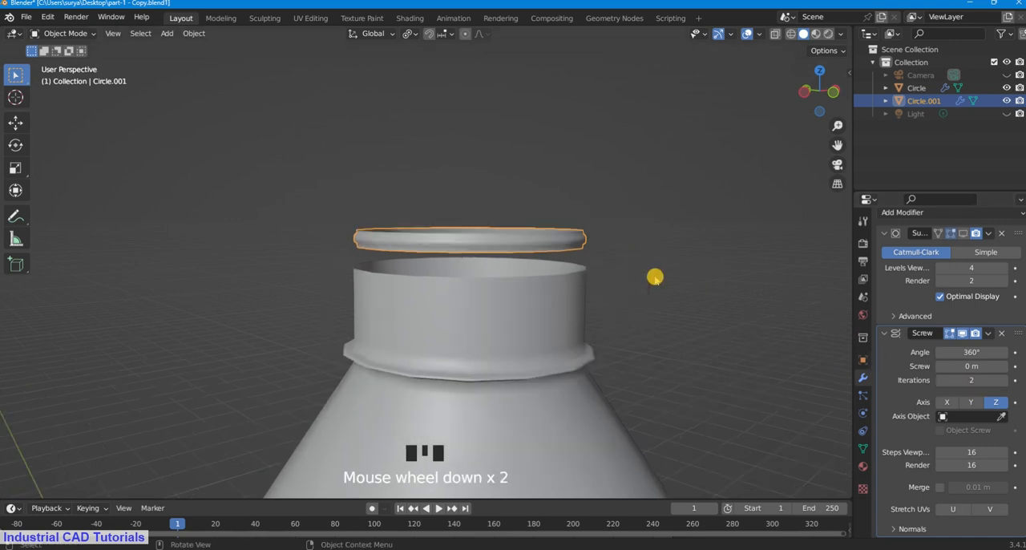
{"action": "left_click", "coordinate": [977, 369]}
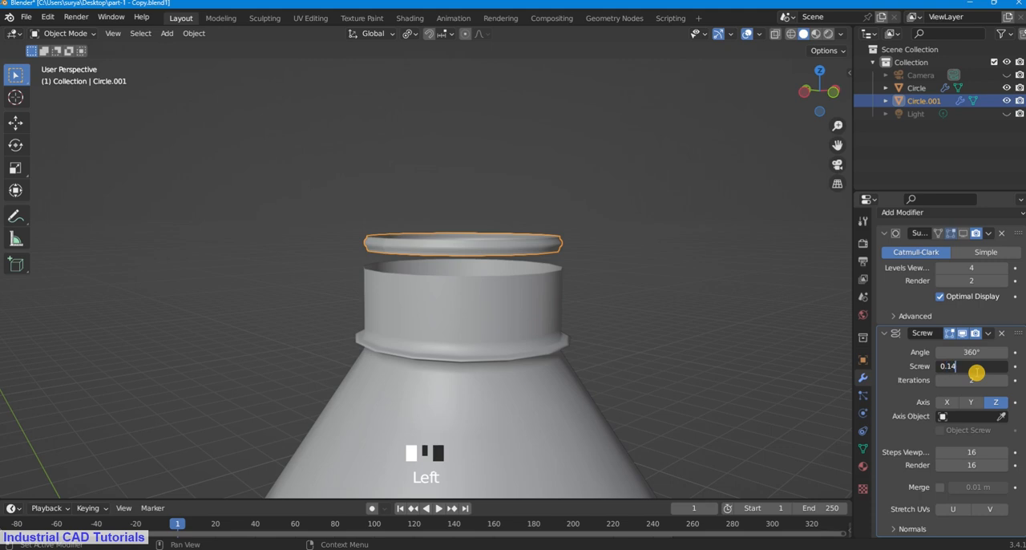
{"action": "key", "text": "Return"}
{"action": "middle_click_drag", "start_coordinate": [607, 201], "coordinate": [685, 227]}
{"action": "scroll", "coordinate": [943, 470], "scroll_direction": "down", "scroll_amount": 3}
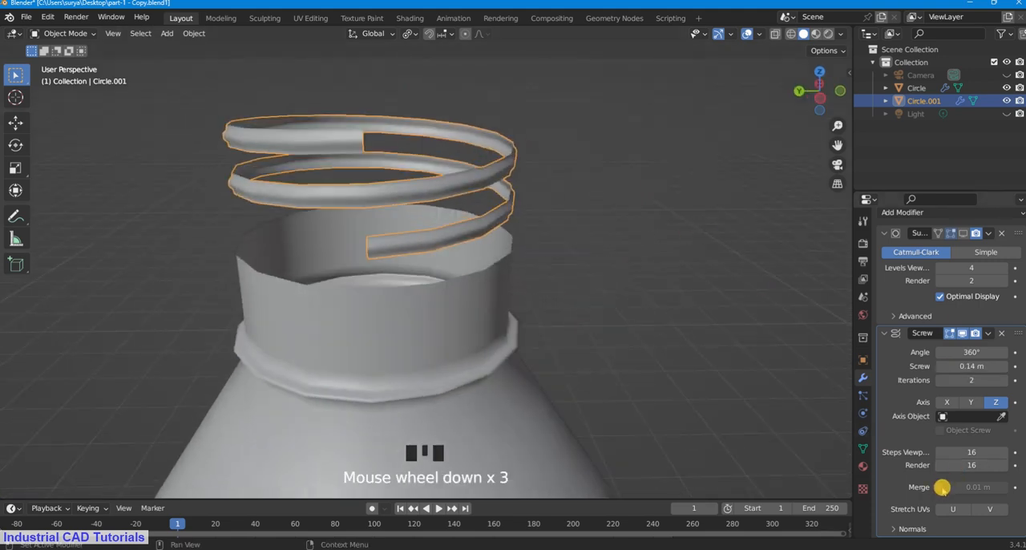
Step: Enable merging in the Screw modifier, set its viewport steps to 20 and inspect the deselected thread
{"action": "left_click", "coordinate": [942, 487]}
{"action": "double_click", "coordinate": [979, 452]}
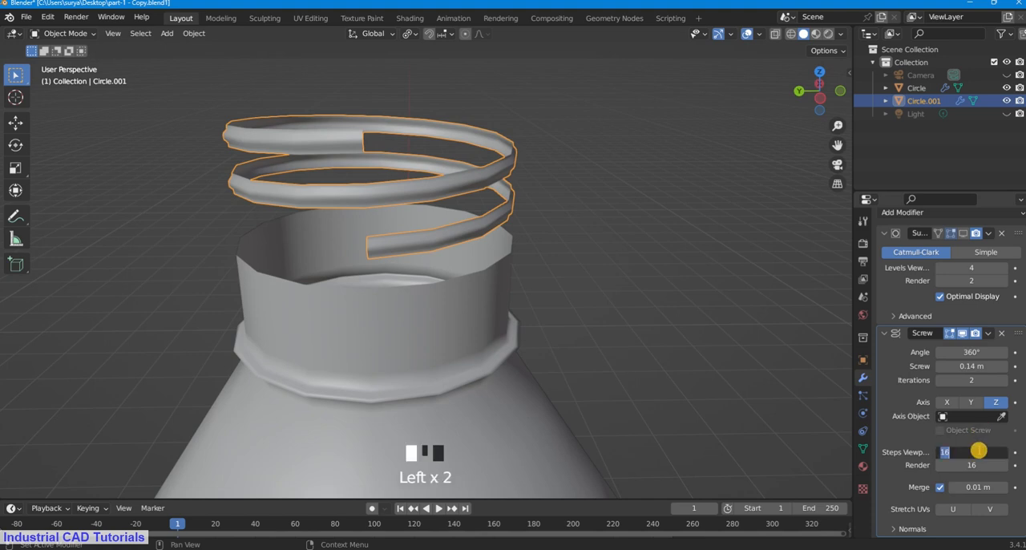
{"action": "left_click", "coordinate": [700, 218]}
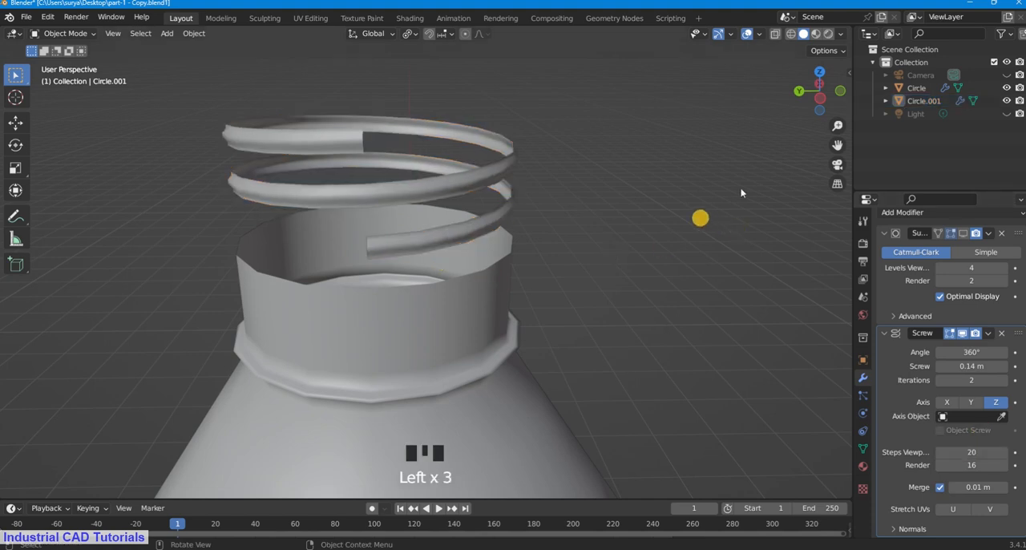
{"action": "left_click_drag", "start_coordinate": [835, 147], "coordinate": [808, 165]}
{"action": "scroll", "coordinate": [396, 292], "scroll_direction": "up", "scroll_amount": 2}
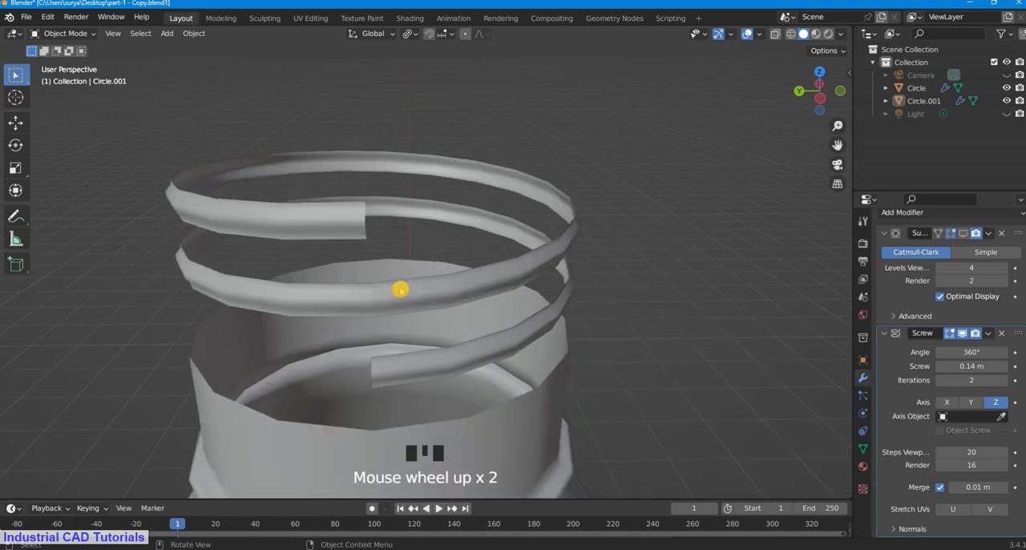
{"action": "middle_click_drag", "start_coordinate": [396, 291], "coordinate": [406, 259]}
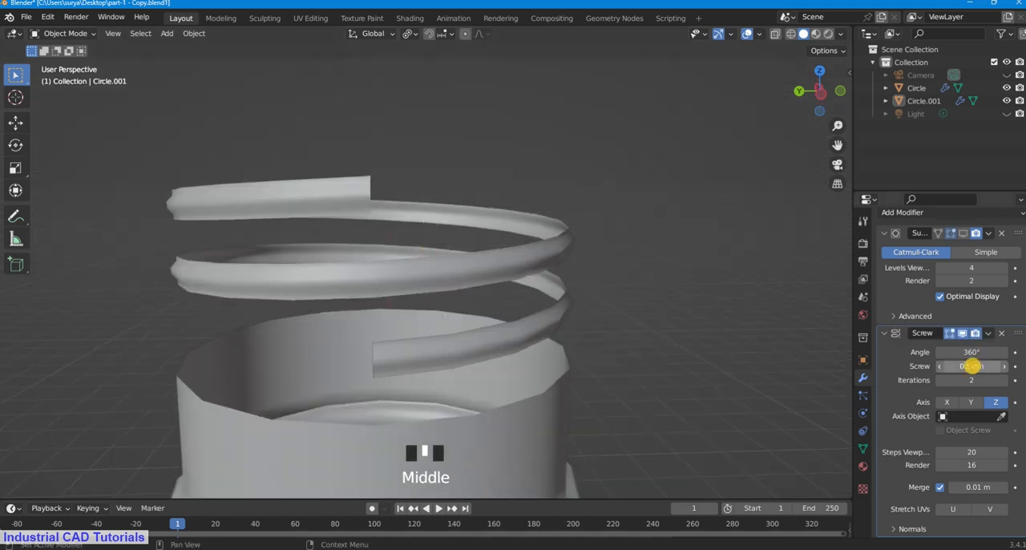
Step: Reduce the thread's screw offset to 0.04 m, inspect the spacing between turns and set the offset to 0.06 m
{"action": "mouse_move", "coordinate": [972, 366]}
{"action": "left_mouse_down"}
{"action": "mouse_move", "coordinate": [986, 366]}
{"action": "mouse_move", "coordinate": [977, 366]}
{"action": "left_mouse_up"}
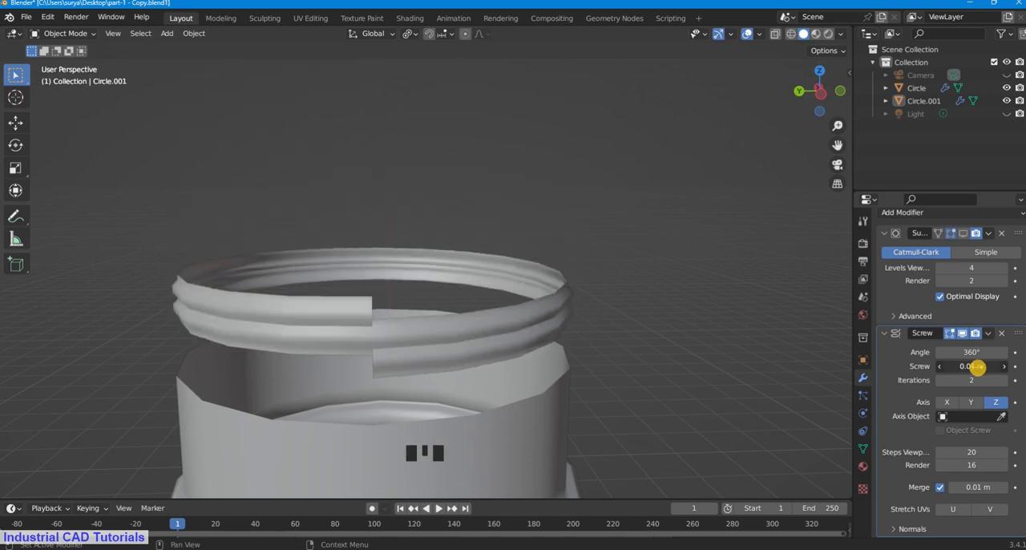
{"action": "left_click_drag", "start_coordinate": [838, 148], "coordinate": [48, 84]}
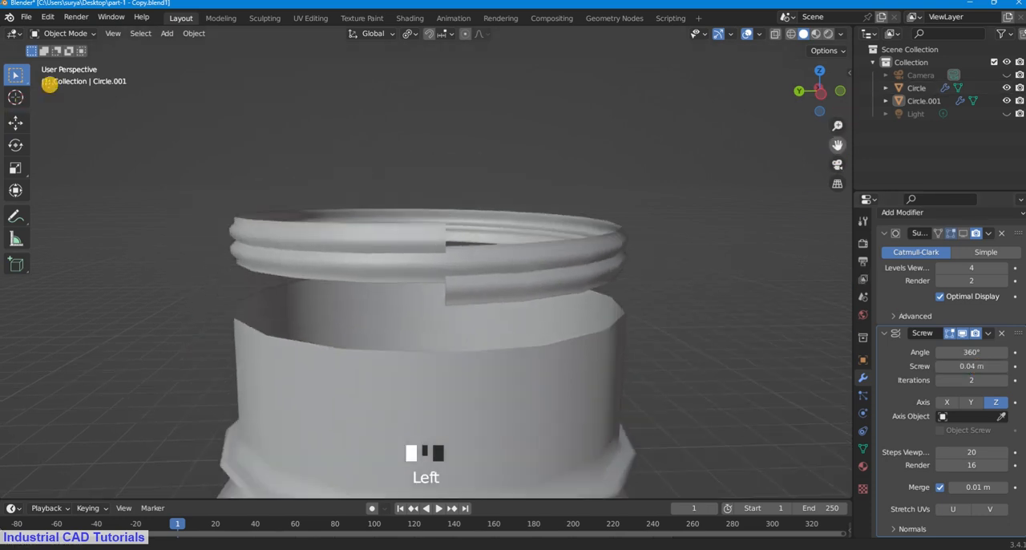
{"action": "scroll", "coordinate": [556, 238], "scroll_direction": "down", "scroll_amount": 1}
{"action": "scroll", "coordinate": [556, 239], "scroll_direction": "up", "scroll_amount": 4}
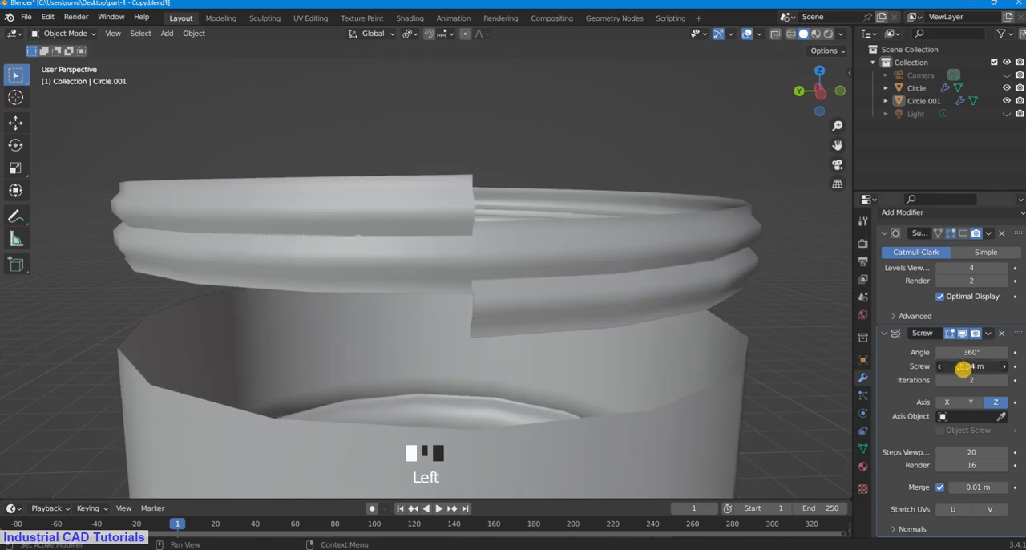
{"action": "left_click", "coordinate": [964, 367]}
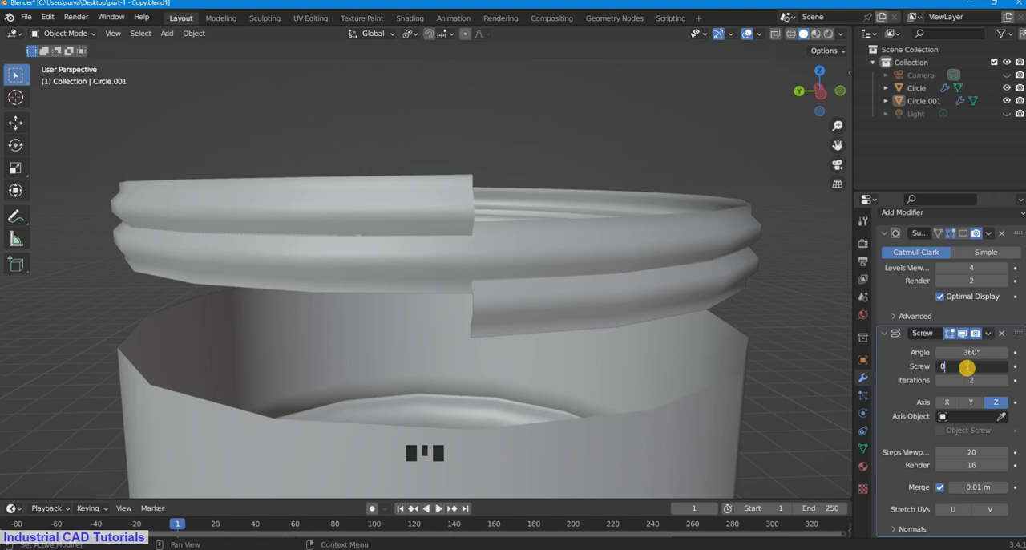
{"action": "key", "text": "Return"}
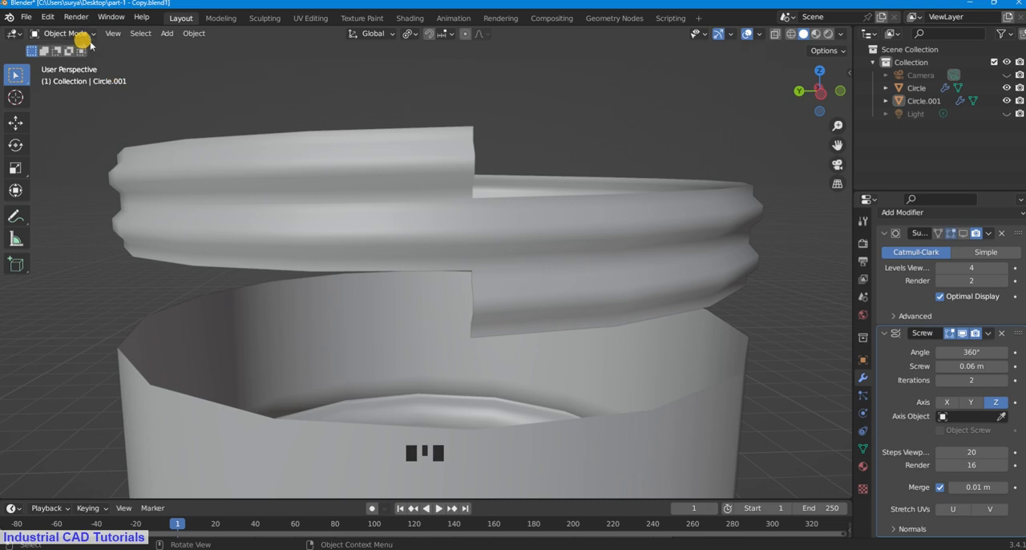
Step: Compare thread spacing by alternating the screw offset between 0.07 m and 0.06 m, ending at 0.06 m
{"action": "left_click", "coordinate": [966, 366]}
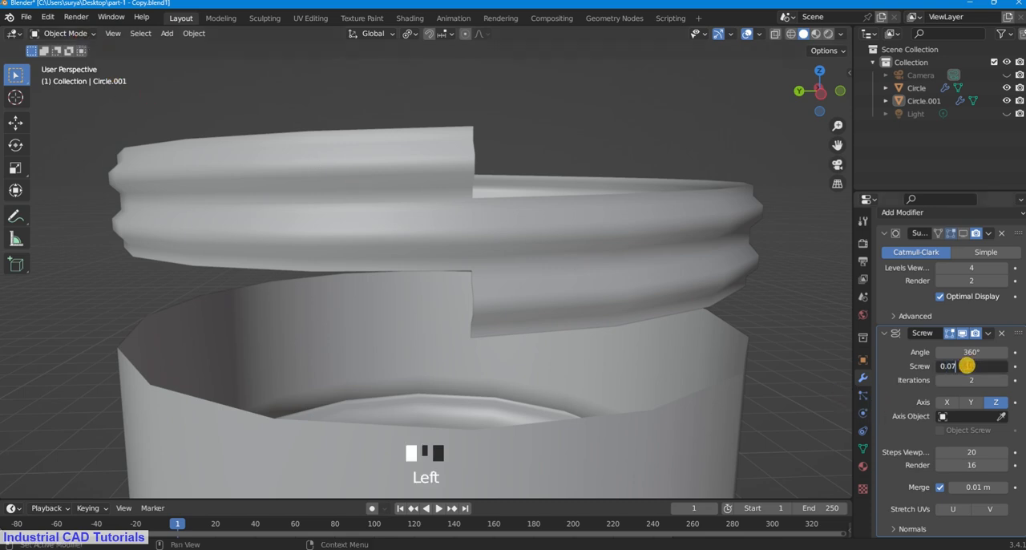
{"action": "type", "text": "0.07"}
{"action": "key", "text": "Return"}
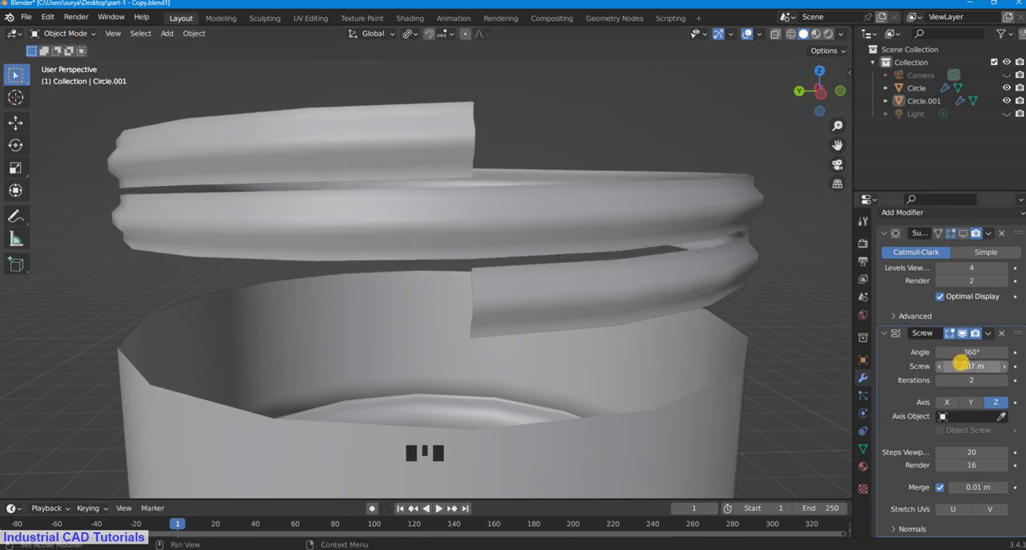
{"action": "left_click", "coordinate": [960, 363]}
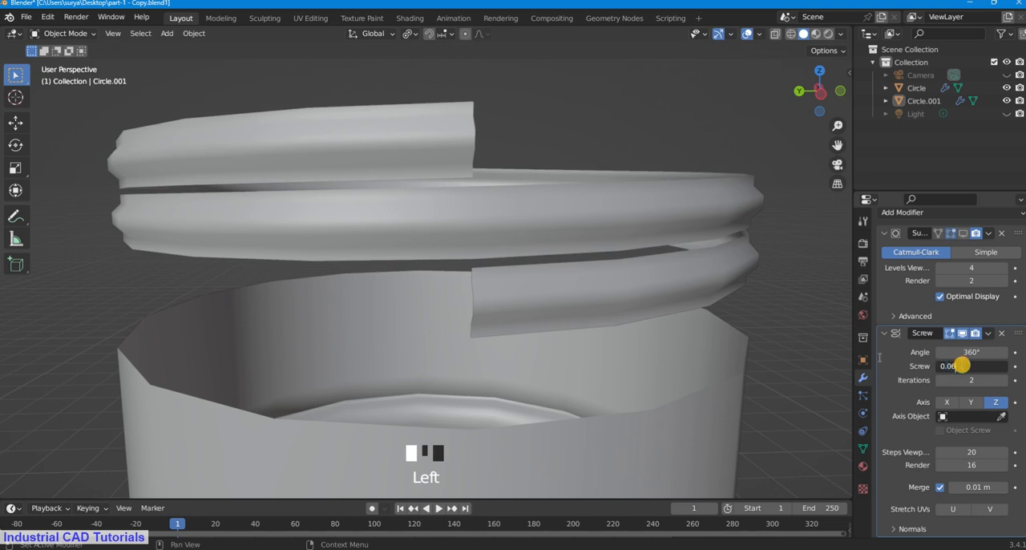
{"action": "left_click", "coordinate": [743, 298]}
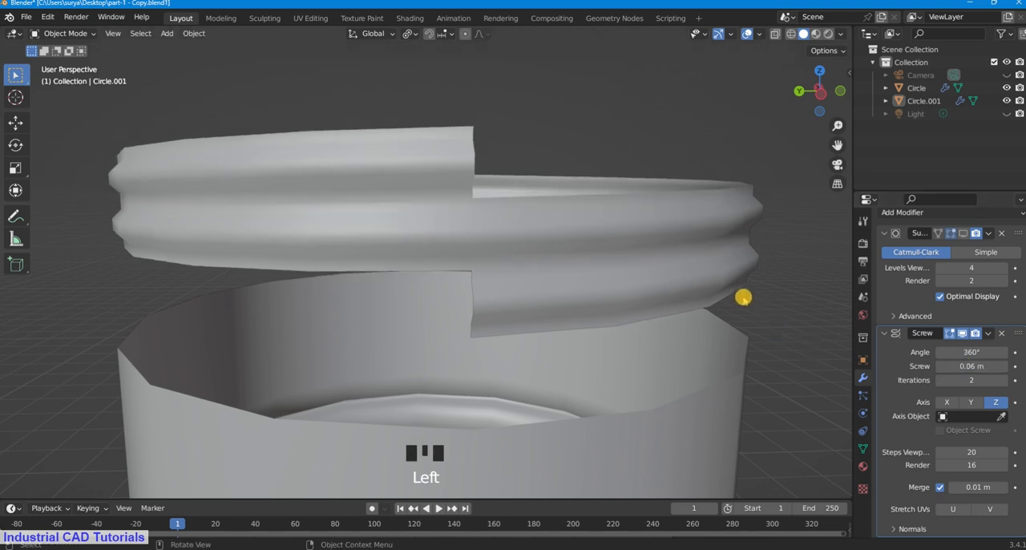
{"action": "left_click", "coordinate": [986, 367]}
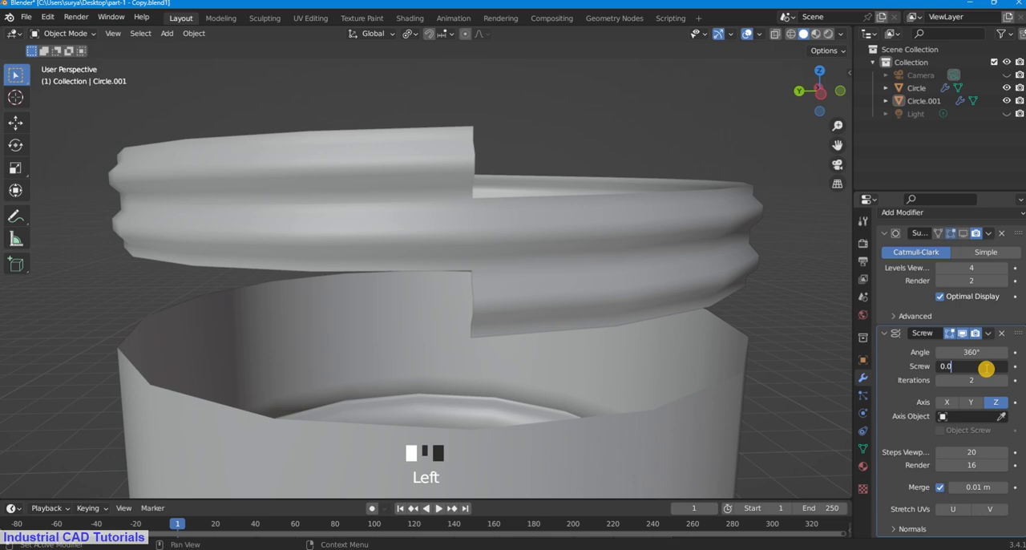
{"action": "left_click", "coordinate": [852, 317]}
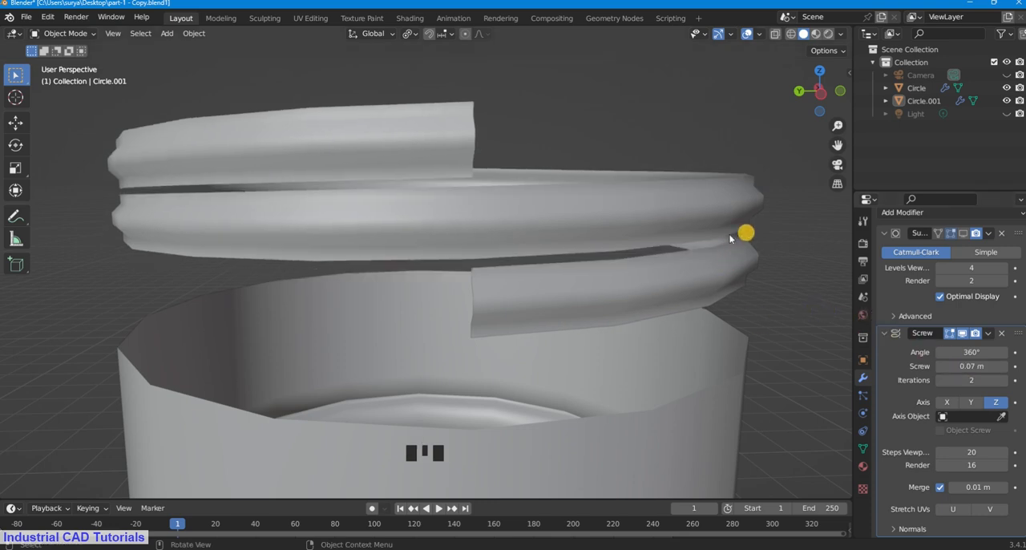
{"action": "left_click", "coordinate": [962, 365]}
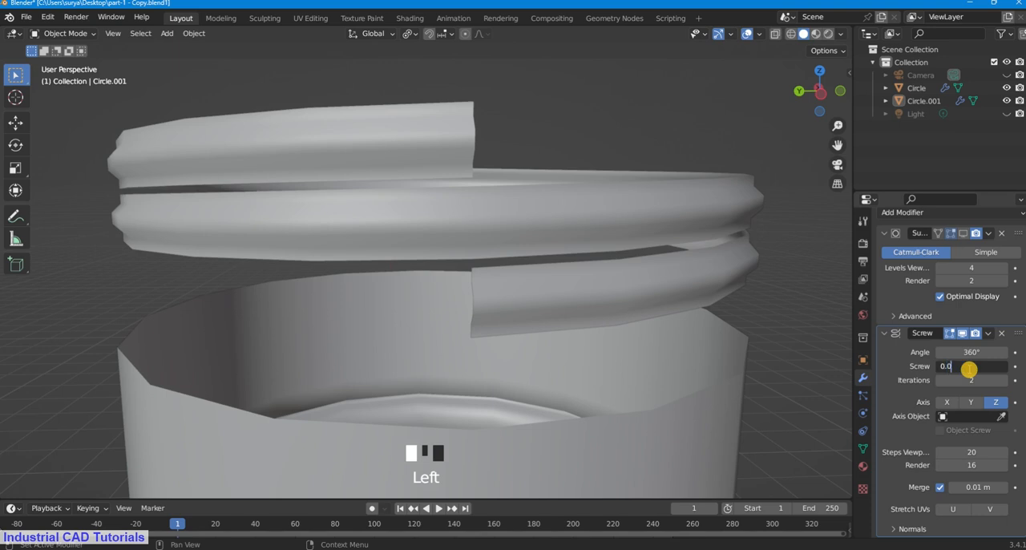
{"action": "left_click", "coordinate": [752, 313]}
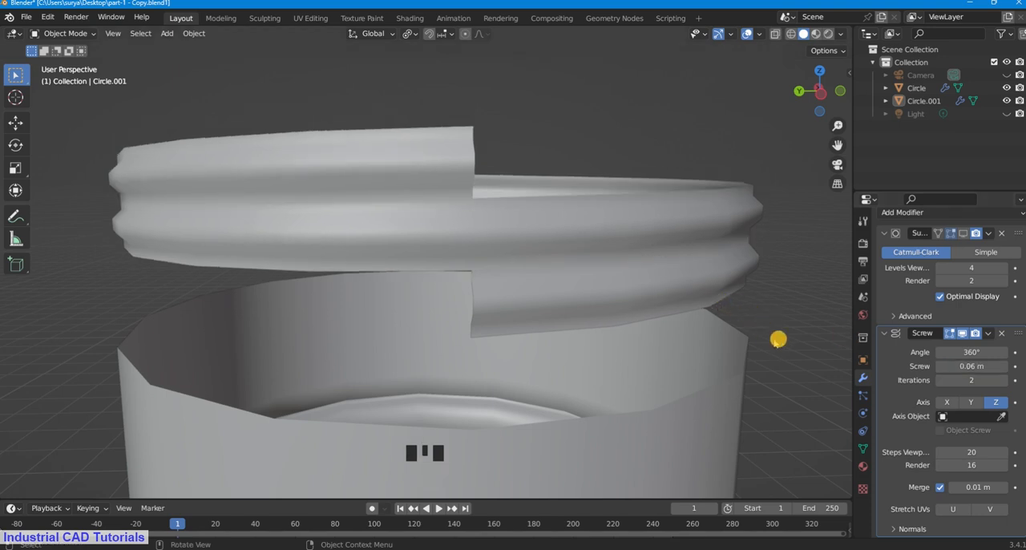
{"action": "scroll", "coordinate": [925, 445], "scroll_direction": "down", "scroll_amount": 4}
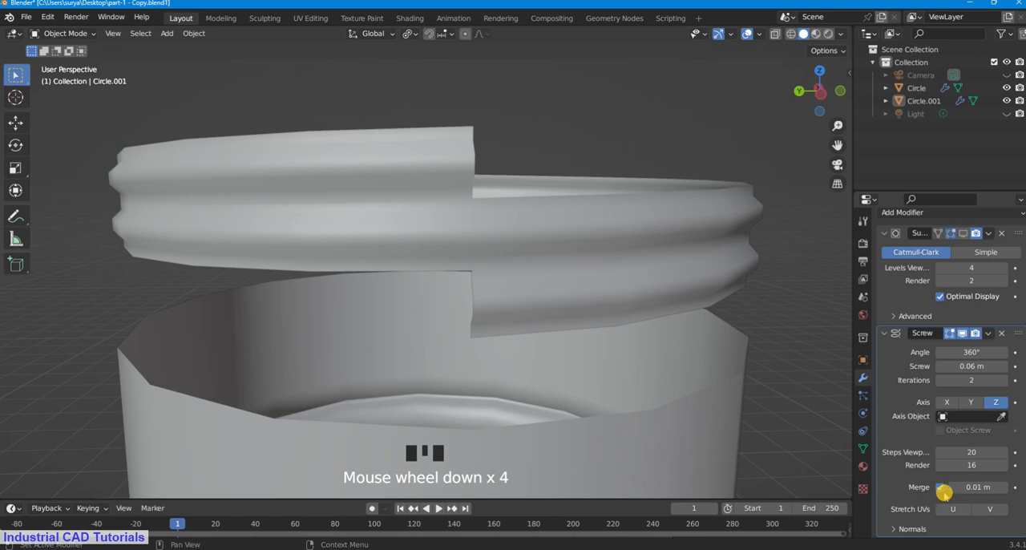
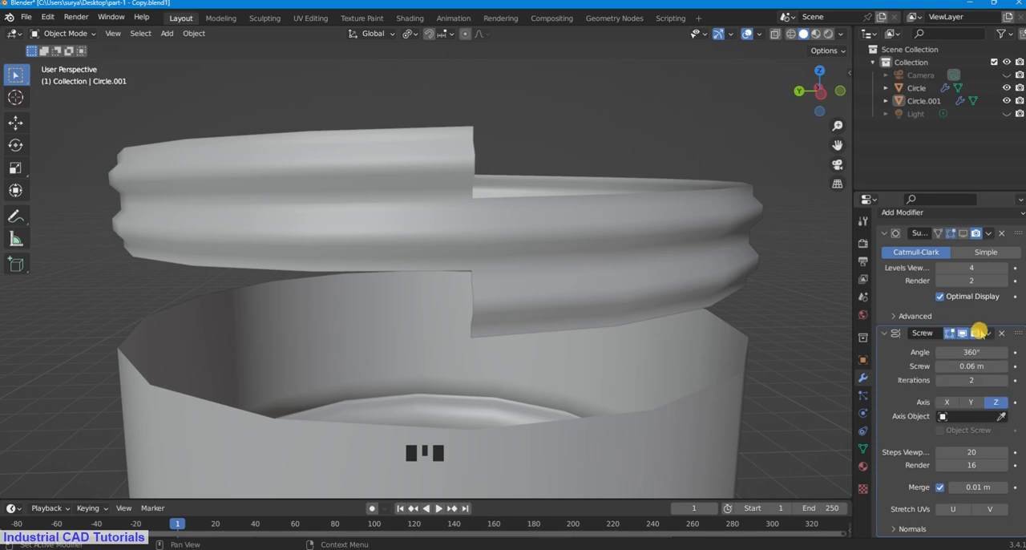
Step: Apply the thread's Screw modifier and switch the thread object to Edit Mode
{"action": "left_click", "coordinate": [982, 333]}
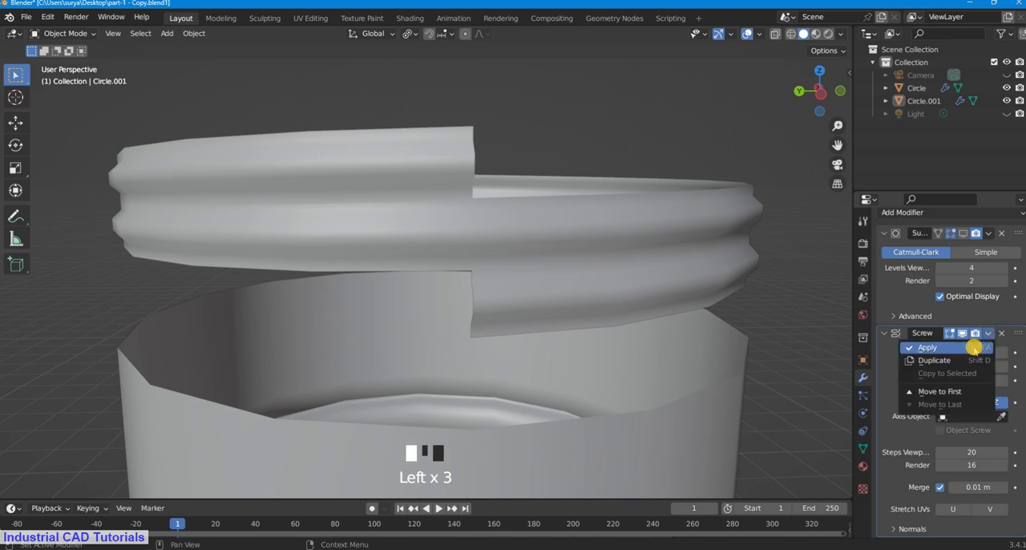
{"action": "left_click", "coordinate": [930, 348]}
{"action": "left_click", "coordinate": [76, 33]}
{"action": "left_click", "coordinate": [76, 61]}
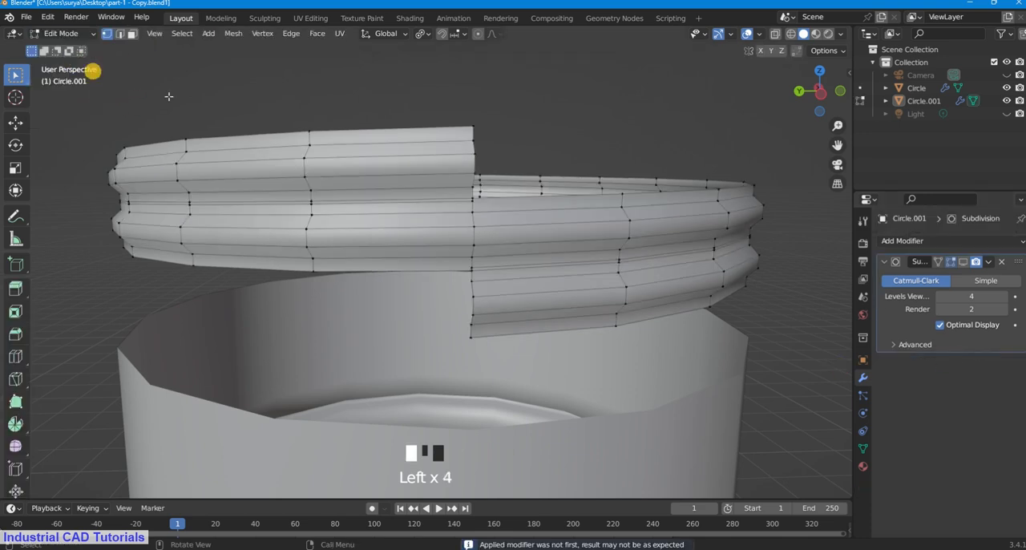
Step: Merge at center the doubled vertices where the lower thread turn's open end meets the turn above
{"action": "scroll", "coordinate": [507, 266], "scroll_direction": "up", "scroll_amount": 2}
{"action": "scroll", "coordinate": [508, 277], "scroll_direction": "down", "scroll_amount": 1}
{"action": "middle_click_drag", "start_coordinate": [509, 278], "coordinate": [534, 266]}
{"action": "scroll", "coordinate": [554, 259], "scroll_direction": "up", "scroll_amount": 2}
{"action": "middle_click_drag", "start_coordinate": [467, 273], "coordinate": [515, 265]}
{"action": "scroll", "coordinate": [489, 230], "scroll_direction": "up", "scroll_amount": 2}
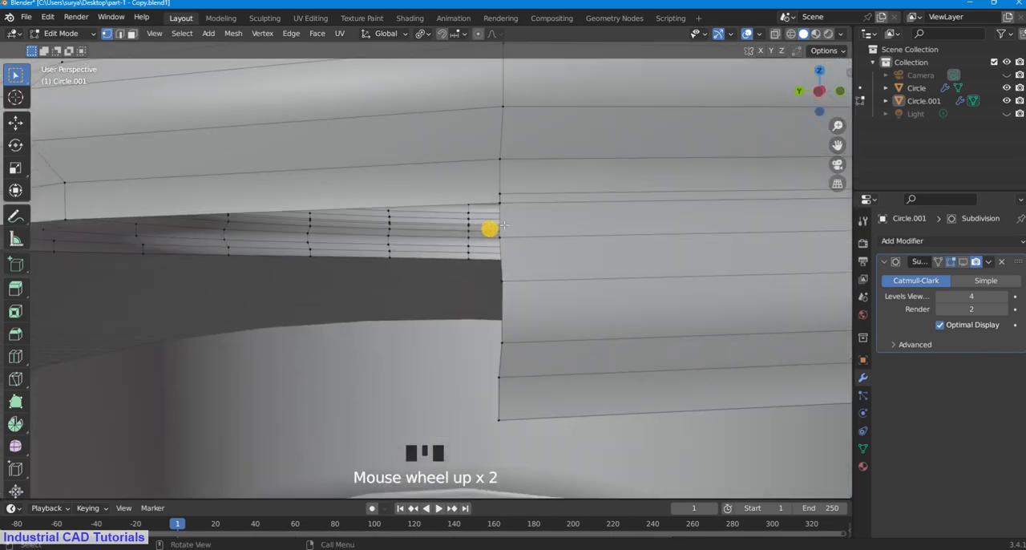
{"action": "scroll", "coordinate": [521, 210], "scroll_direction": "down", "scroll_amount": 3}
{"action": "middle_click_drag", "start_coordinate": [527, 211], "coordinate": [609, 235]}
{"action": "scroll", "coordinate": [538, 277], "scroll_direction": "up", "scroll_amount": 2}
{"action": "left_click", "coordinate": [535, 259], "text": "shift"}
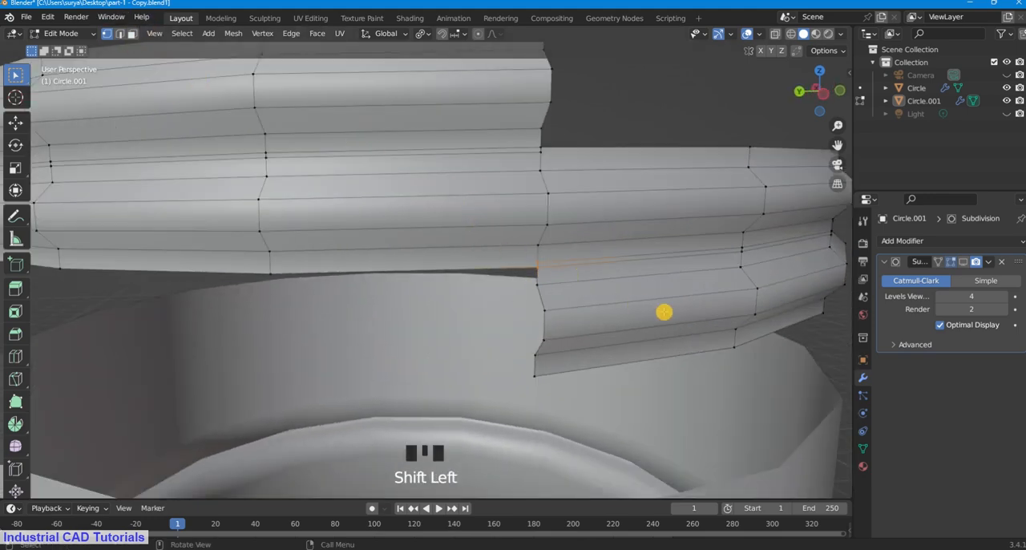
{"action": "key", "text": "m"}
{"action": "left_click", "coordinate": [637, 310]}
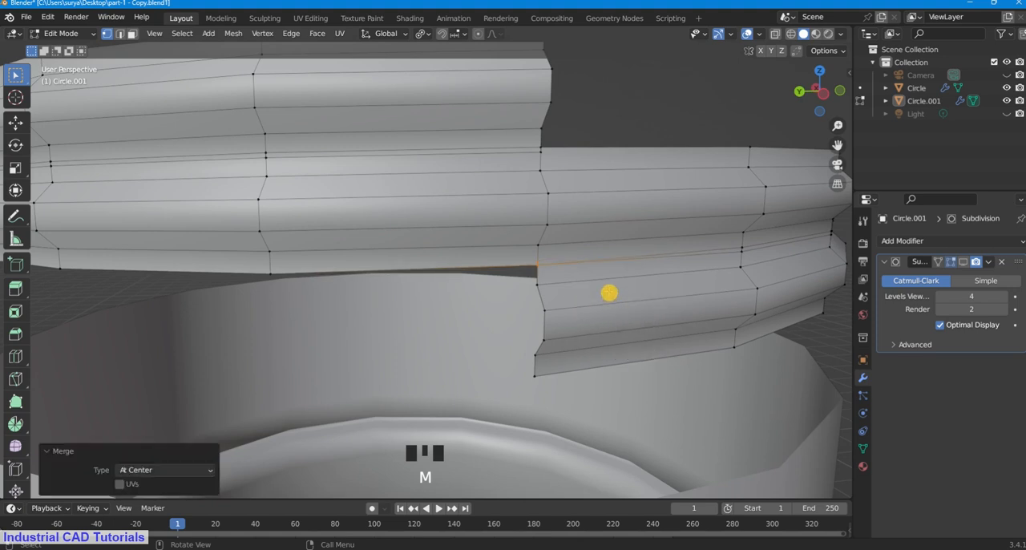
Step: Try to merge at center the vertices in the next column of the seam between turns, and undo the merge
{"action": "middle_click_drag", "start_coordinate": [609, 293], "coordinate": [581, 280]}
{"action": "left_click", "coordinate": [586, 278], "text": "shift"}
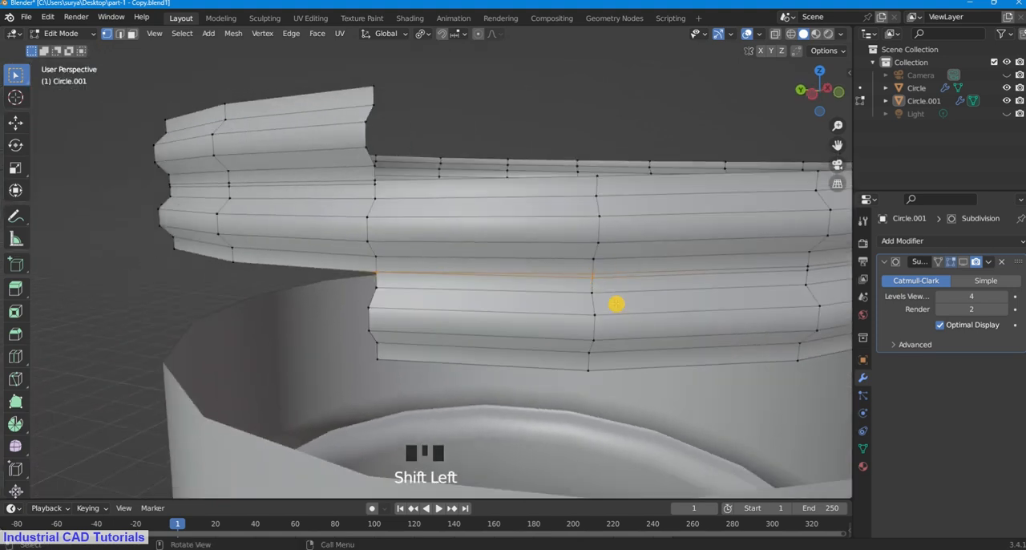
{"action": "key", "text": "m"}
{"action": "left_click", "coordinate": [615, 301]}
{"action": "key", "text": "ctrl+z"}
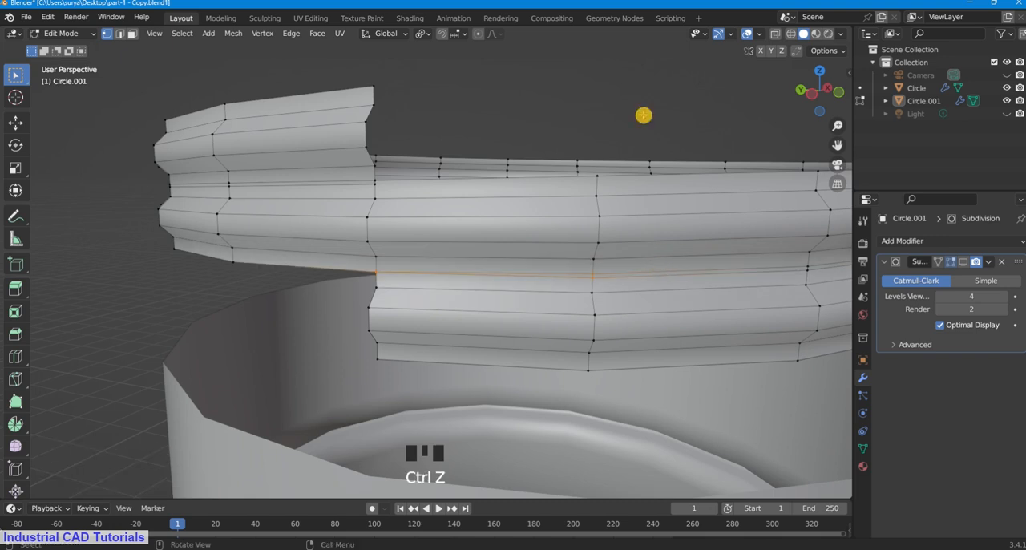
Step: Merge at center each of the next two doubled vertex pairs along the seam between the thread turns
{"action": "left_click", "coordinate": [657, 120]}
{"action": "left_click_drag", "start_coordinate": [838, 145], "coordinate": [622, 144]}
{"action": "left_click", "coordinate": [401, 271], "text": "shift"}
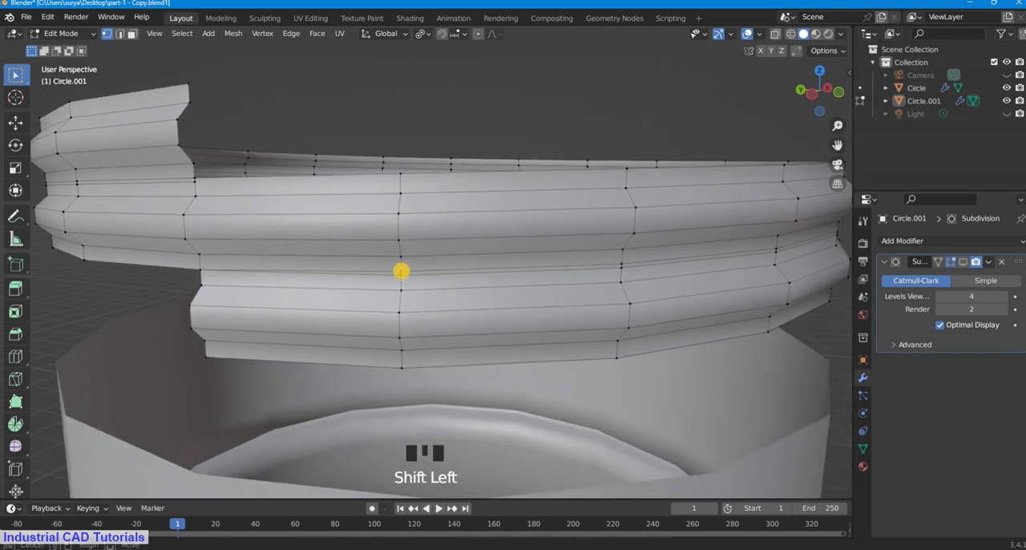
{"action": "key", "text": "m"}
{"action": "left_click", "coordinate": [460, 294]}
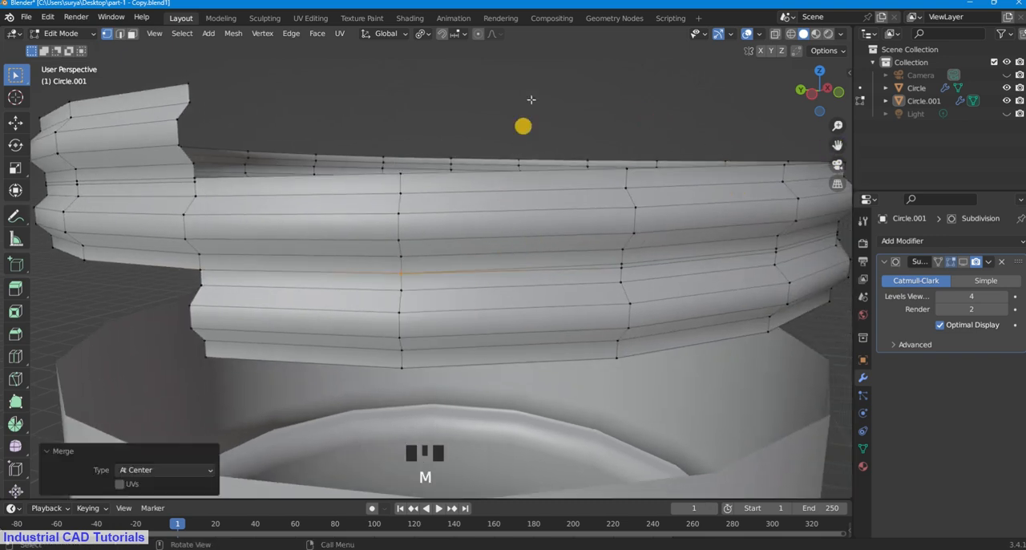
{"action": "left_click", "coordinate": [523, 126]}
{"action": "left_click_drag", "start_coordinate": [837, 144], "coordinate": [772, 155]}
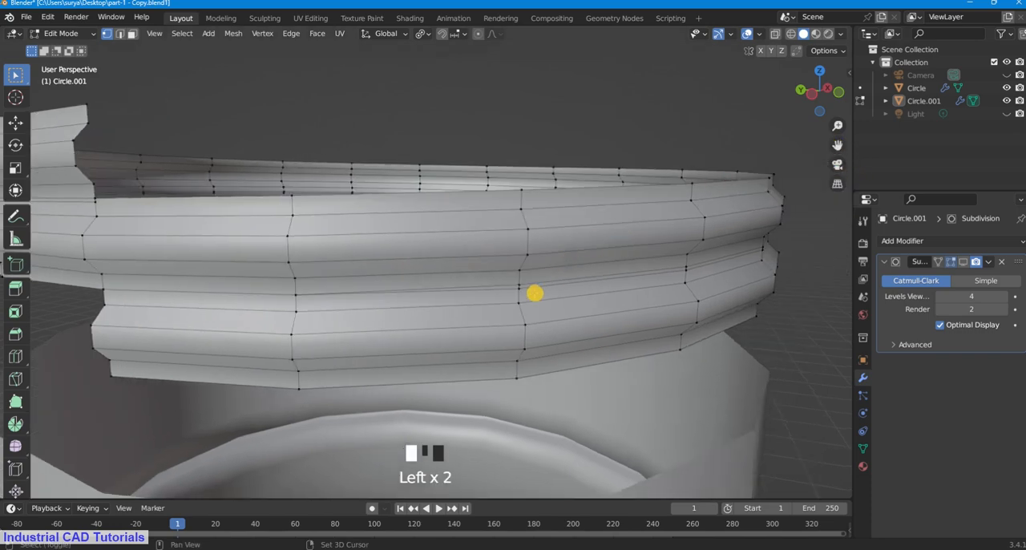
{"action": "left_click", "coordinate": [511, 282], "text": "shift"}
{"action": "key", "text": "m"}
{"action": "left_click", "coordinate": [561, 289]}
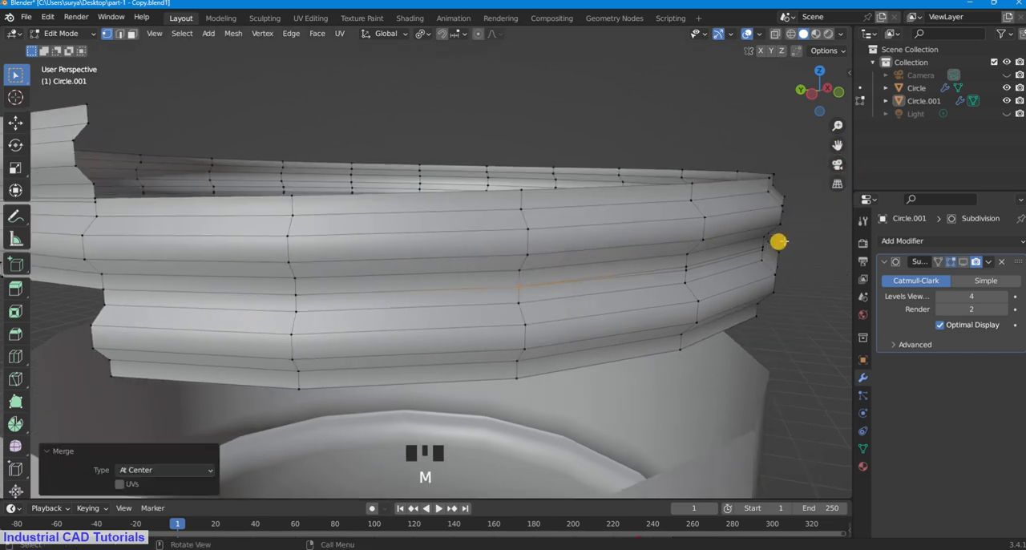
Step: Try to merge at center the next seam pair with the previously merged vertex still selected, and undo it
{"action": "middle_click_drag", "start_coordinate": [790, 260], "coordinate": [733, 274]}
{"action": "left_click", "coordinate": [553, 336], "text": "shift"}
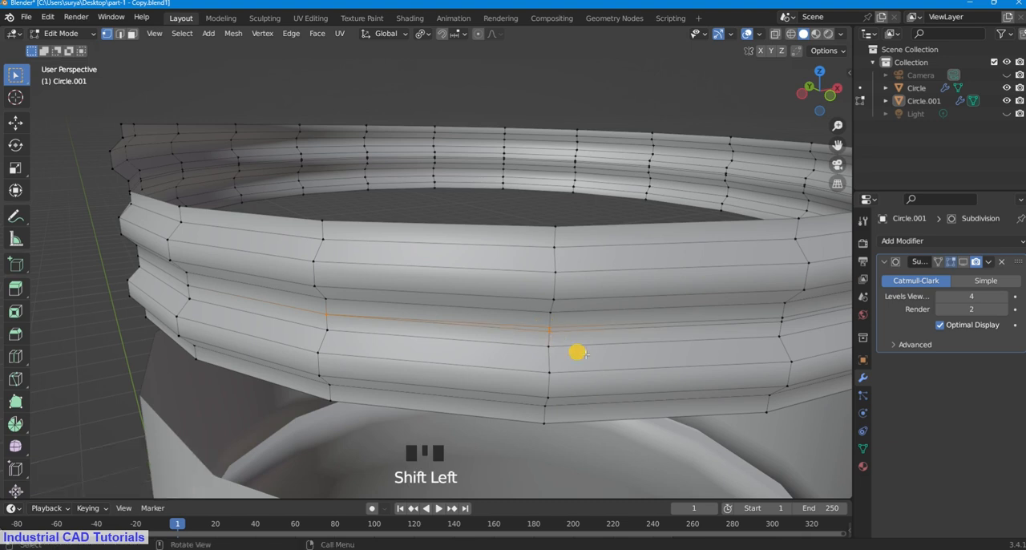
{"action": "key", "text": "m"}
{"action": "left_click", "coordinate": [589, 355]}
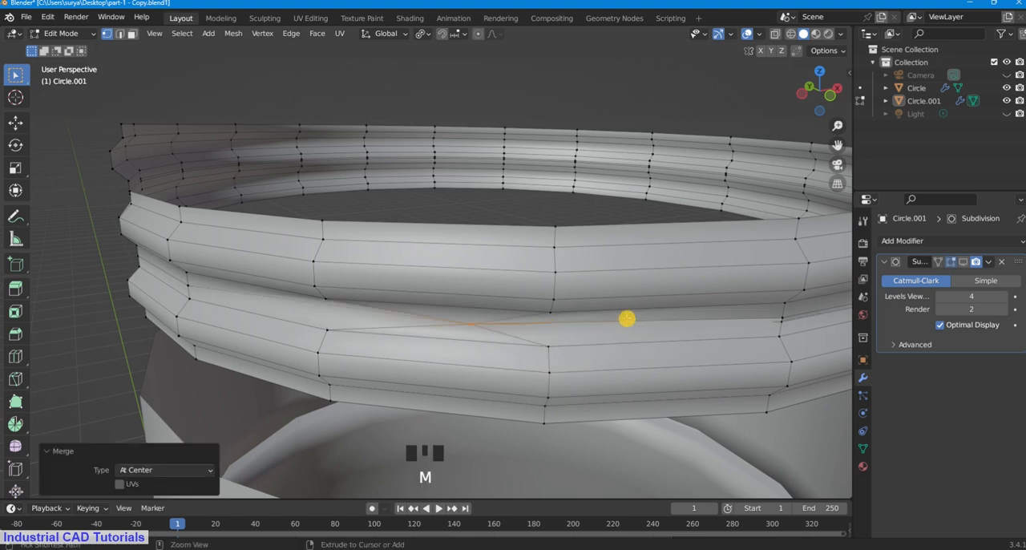
{"action": "key", "text": "ctrl+z"}
Step: Reselect only the doubled vertices in this seam column and merge them at center
{"action": "left_click", "coordinate": [542, 350]}
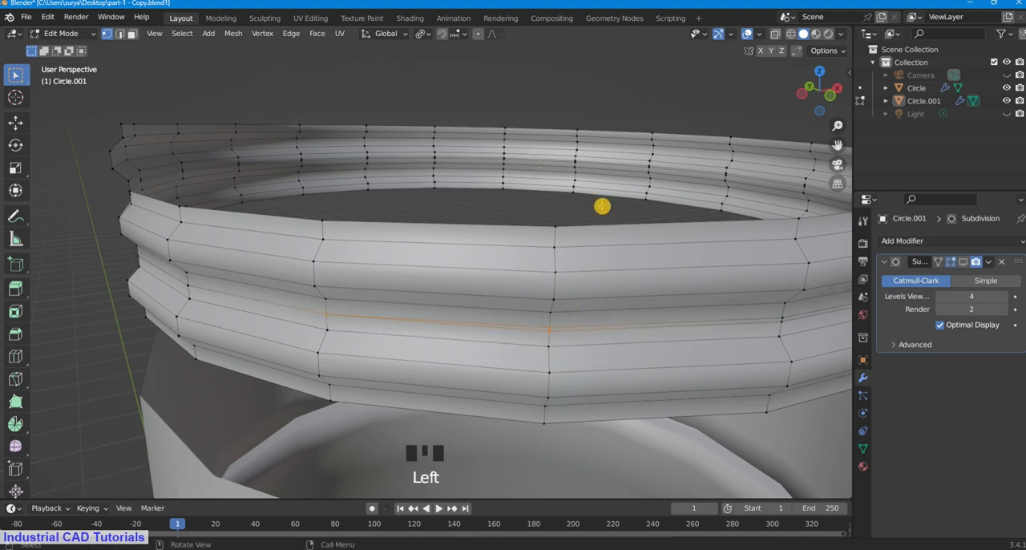
{"action": "left_click", "coordinate": [550, 339]}
{"action": "left_click", "coordinate": [557, 328], "text": "shift"}
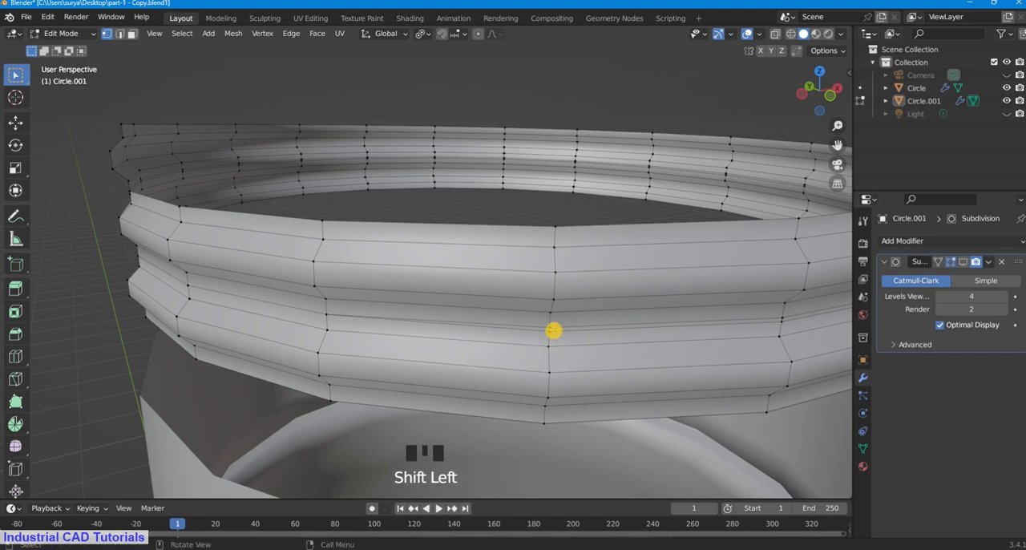
{"action": "scroll", "coordinate": [554, 330], "scroll_direction": "up", "scroll_amount": 2}
{"action": "left_click", "coordinate": [581, 343], "text": "shift"}
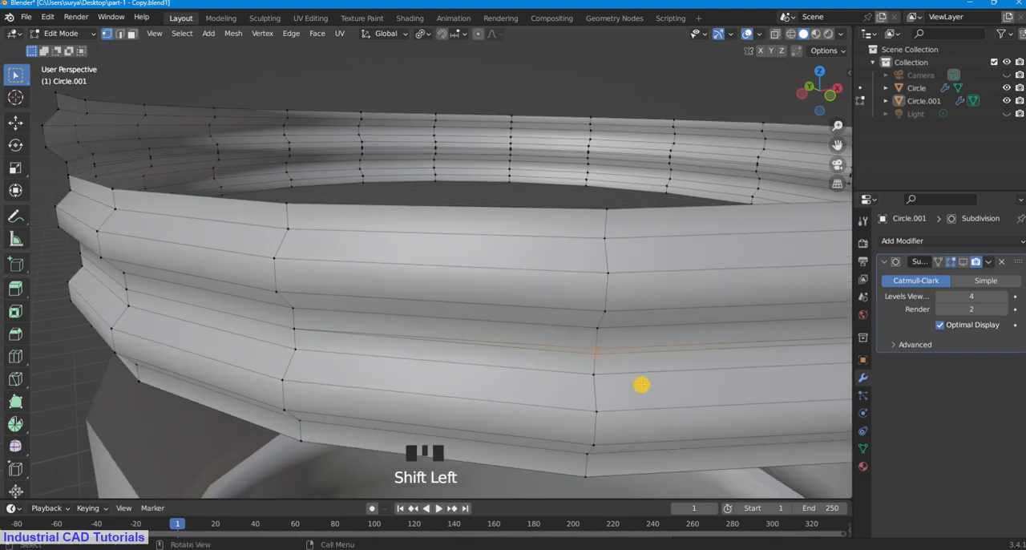
{"action": "key", "text": "m"}
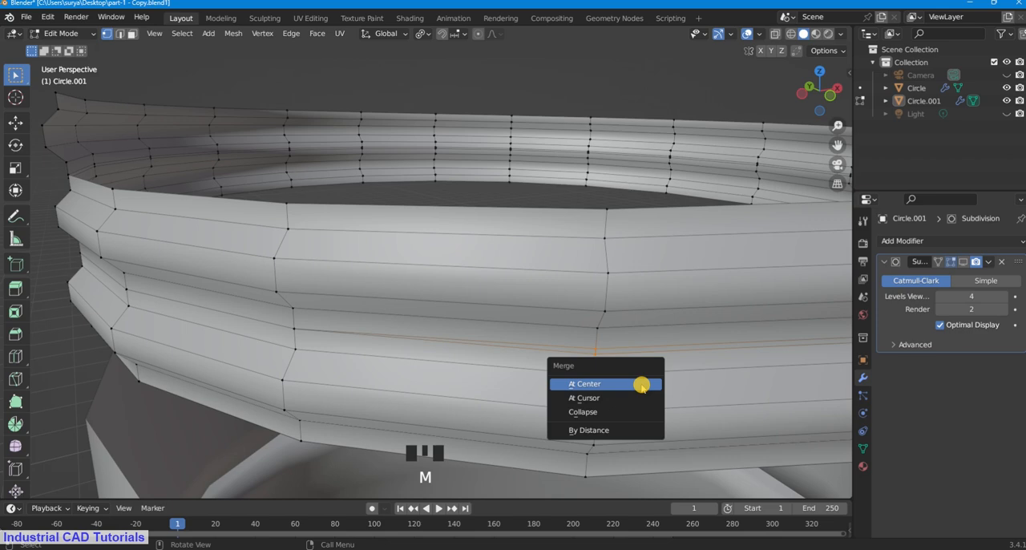
{"action": "left_click", "coordinate": [635, 384]}
Step: Try to merge at center the following seam pair together with a stray vertex on the rear rim, and undo it
{"action": "scroll", "coordinate": [553, 267], "scroll_direction": "down", "scroll_amount": 2}
{"action": "left_click_drag", "start_coordinate": [837, 145], "coordinate": [633, 221]}
{"action": "scroll", "coordinate": [509, 291], "scroll_direction": "up", "scroll_amount": 4}
{"action": "left_click", "coordinate": [609, 300], "text": "shift"}
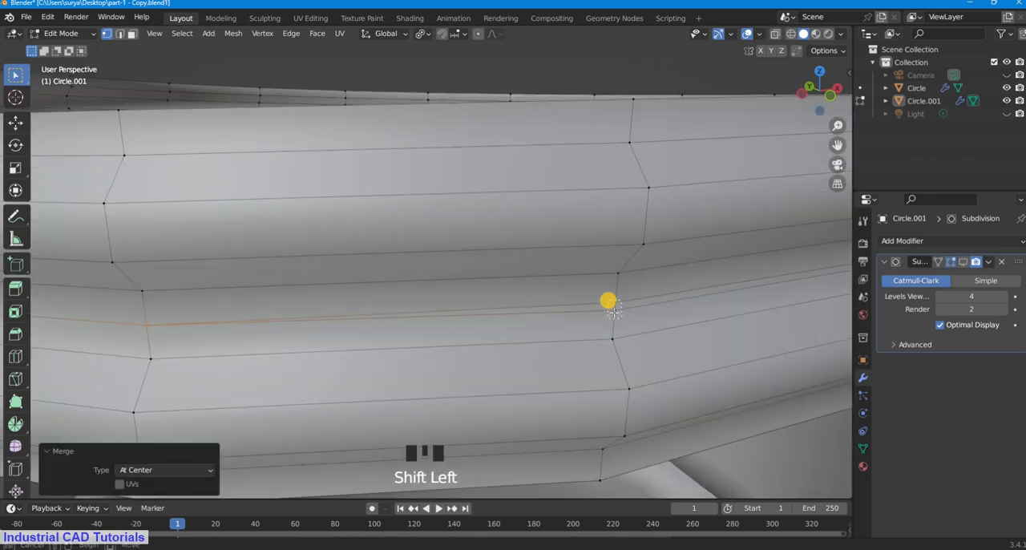
{"action": "left_click", "coordinate": [415, 72]}
{"action": "left_click", "coordinate": [608, 298], "text": "shift"}
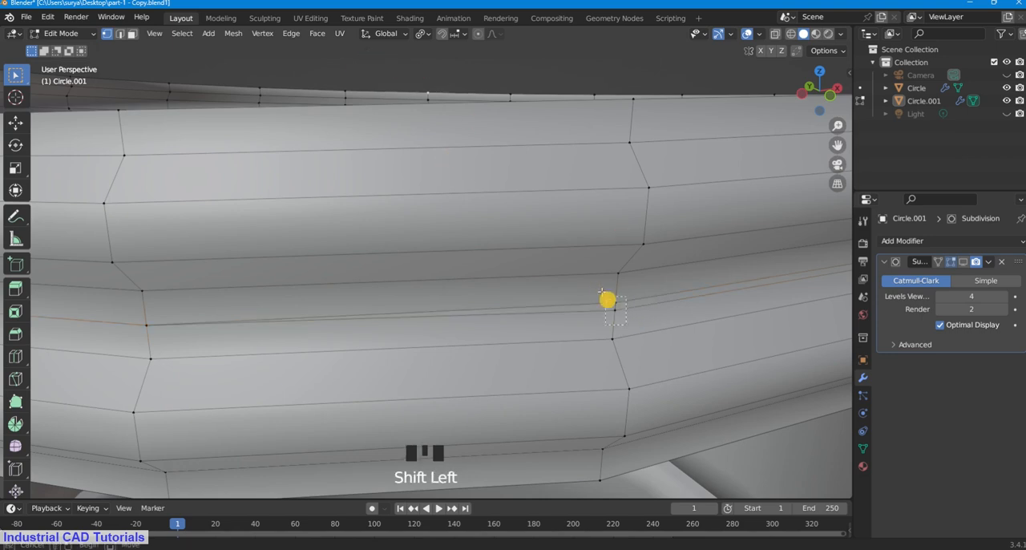
{"action": "key", "text": "m"}
{"action": "left_click", "coordinate": [641, 330]}
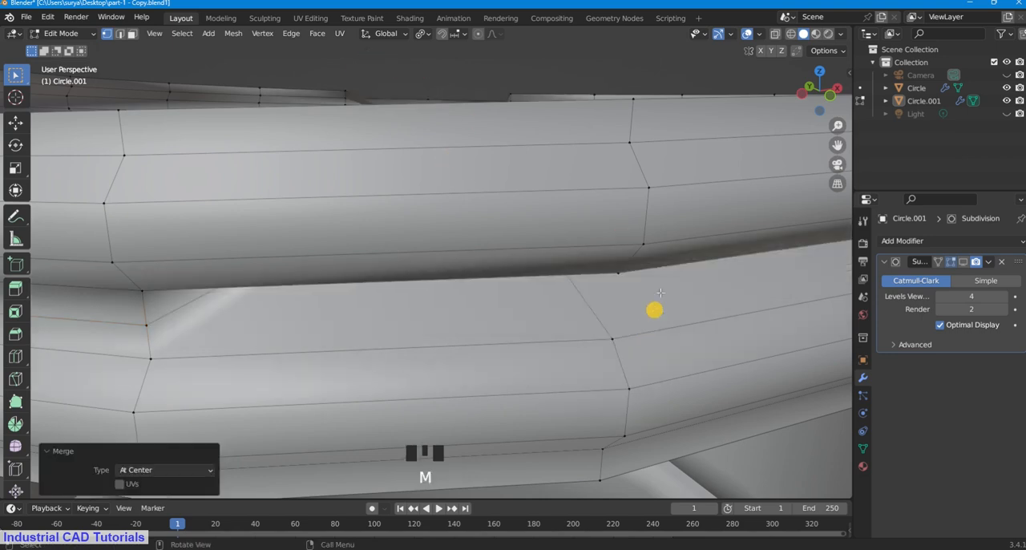
{"action": "key", "text": "ctrl+z"}
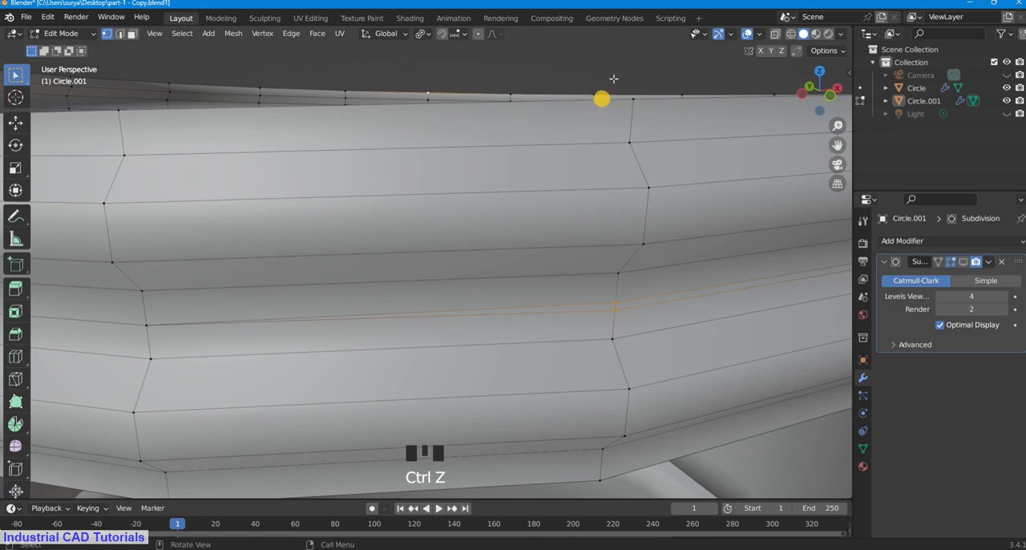
Step: Clear the stray vertex selection and merge only the seam's doubled vertex pair at center
{"action": "left_click", "coordinate": [619, 297]}
{"action": "left_click", "coordinate": [610, 298]}
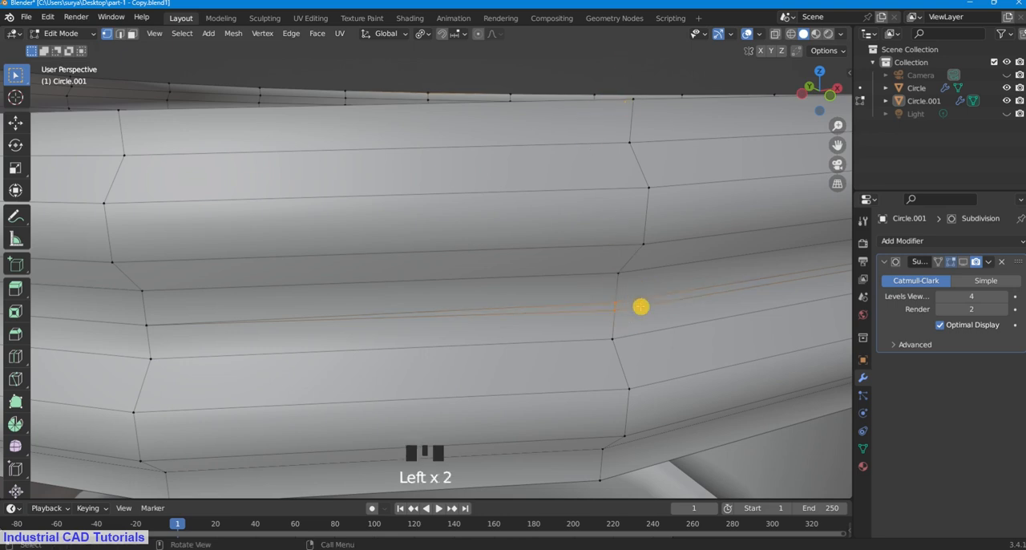
{"action": "key", "text": "m"}
{"action": "left_click", "coordinate": [641, 306]}
Step: Continue around the thread, merging at center the doubled vertices in the next two seam columns
{"action": "scroll", "coordinate": [620, 306], "scroll_direction": "down", "scroll_amount": 3}
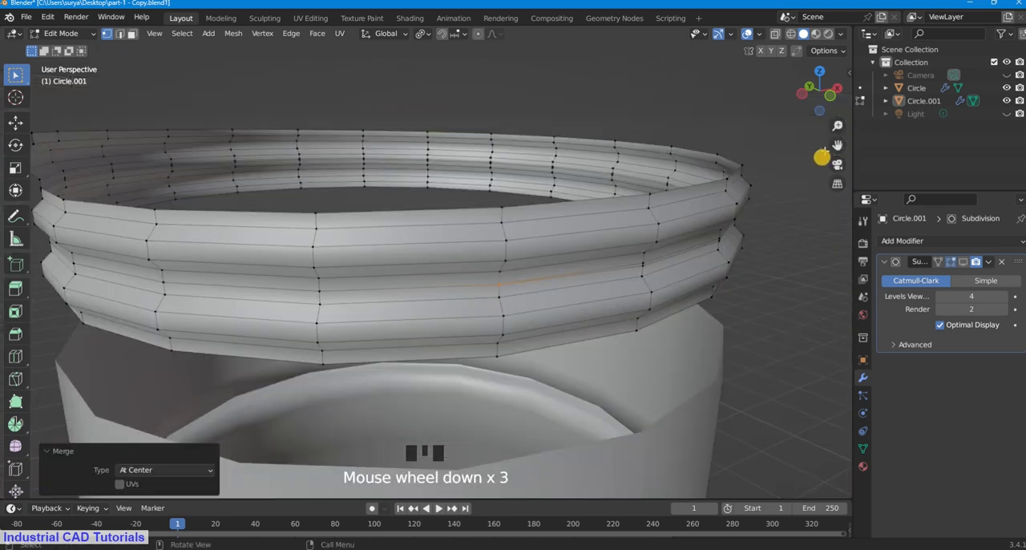
{"action": "left_click_drag", "start_coordinate": [837, 146], "coordinate": [782, 169]}
{"action": "scroll", "coordinate": [593, 295], "scroll_direction": "up", "scroll_amount": 2}
{"action": "left_click", "coordinate": [600, 299]}
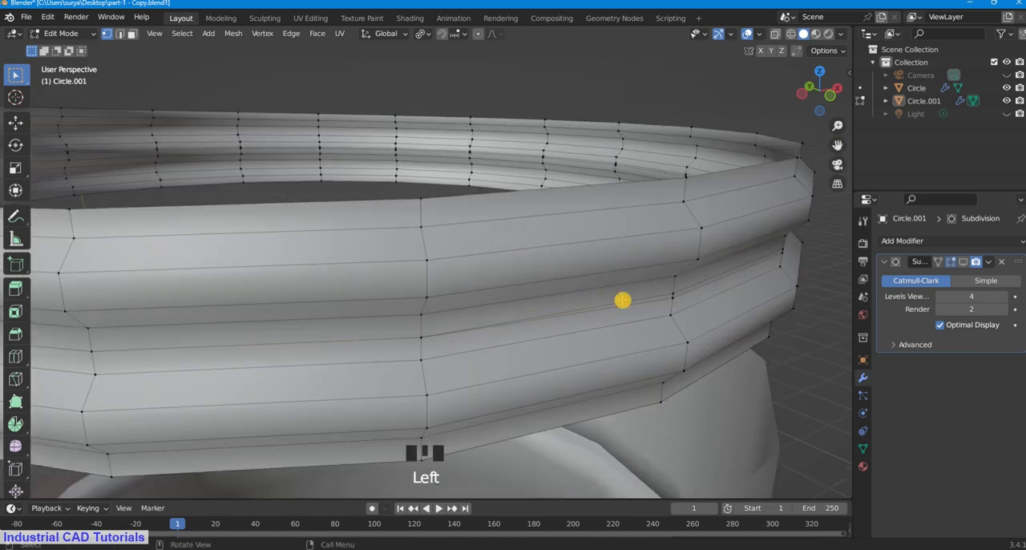
{"action": "middle_click_drag", "start_coordinate": [622, 300], "coordinate": [566, 295]}
{"action": "left_click", "coordinate": [455, 292]}
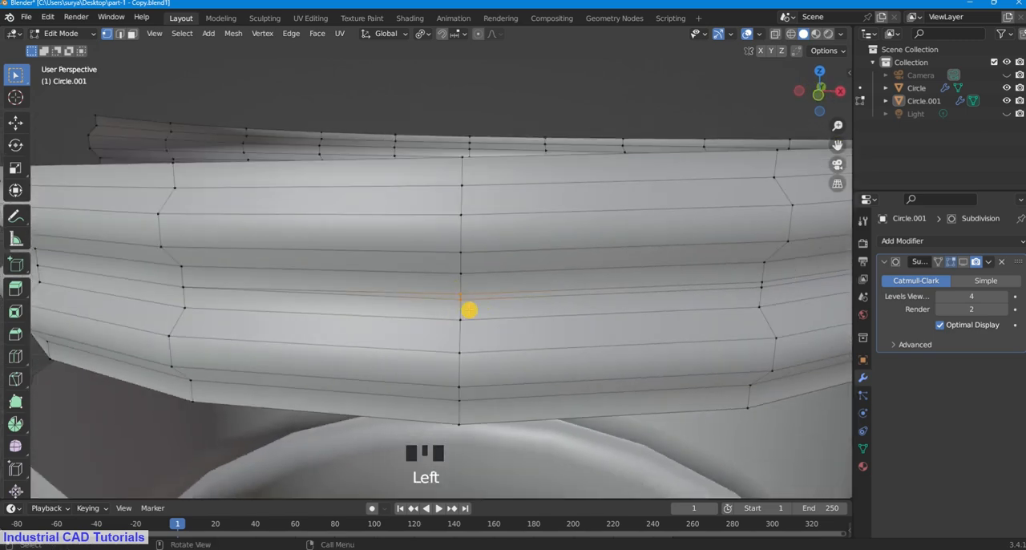
{"action": "key", "text": "m"}
{"action": "left_click", "coordinate": [475, 305]}
{"action": "left_click", "coordinate": [765, 285]}
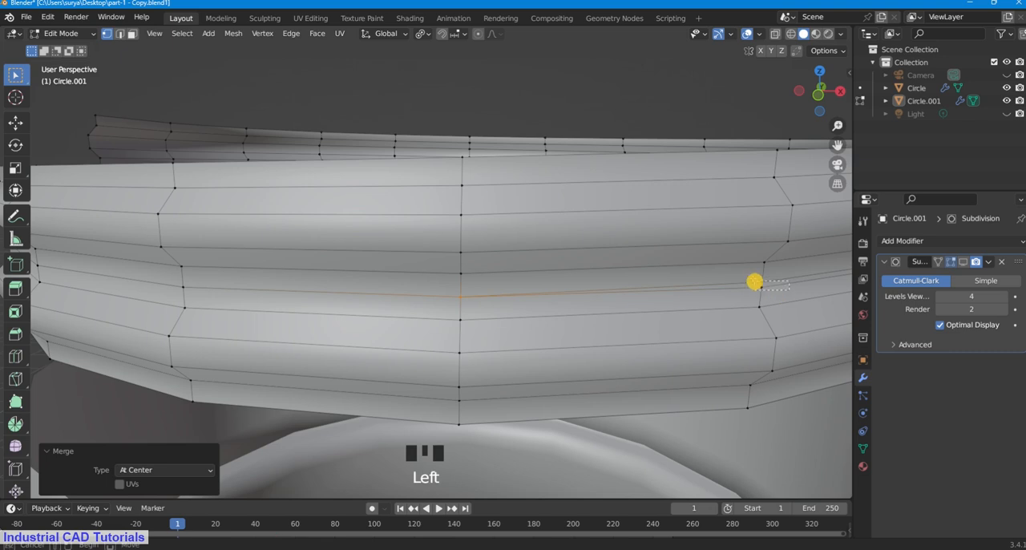
{"action": "key", "text": "m"}
{"action": "left_click", "coordinate": [749, 296]}
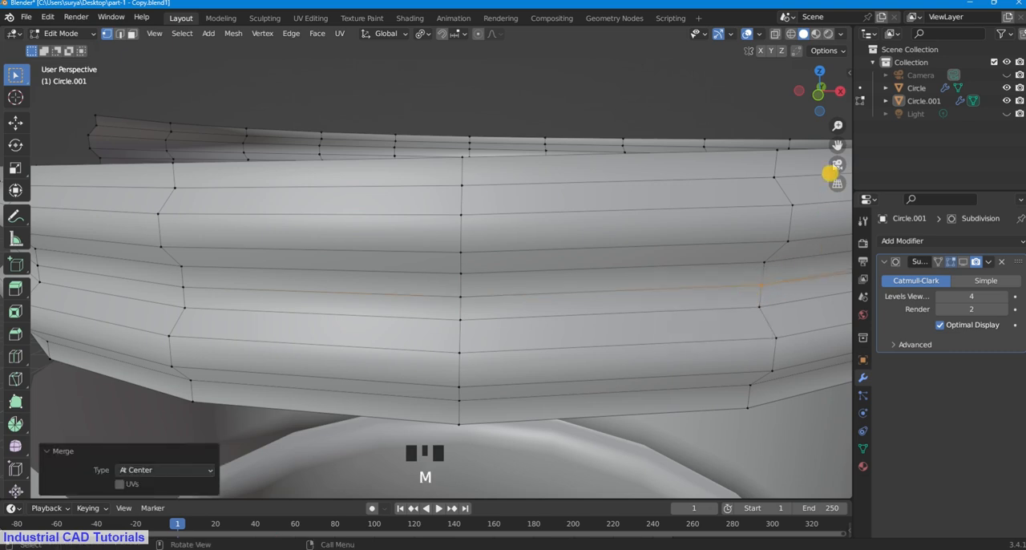
Step: Merge at center two further doubled vertex pairs between the turns, ending near the thread's visible side edge
{"action": "left_click_drag", "start_coordinate": [837, 145], "coordinate": [557, 164]}
{"action": "left_click", "coordinate": [532, 278]}
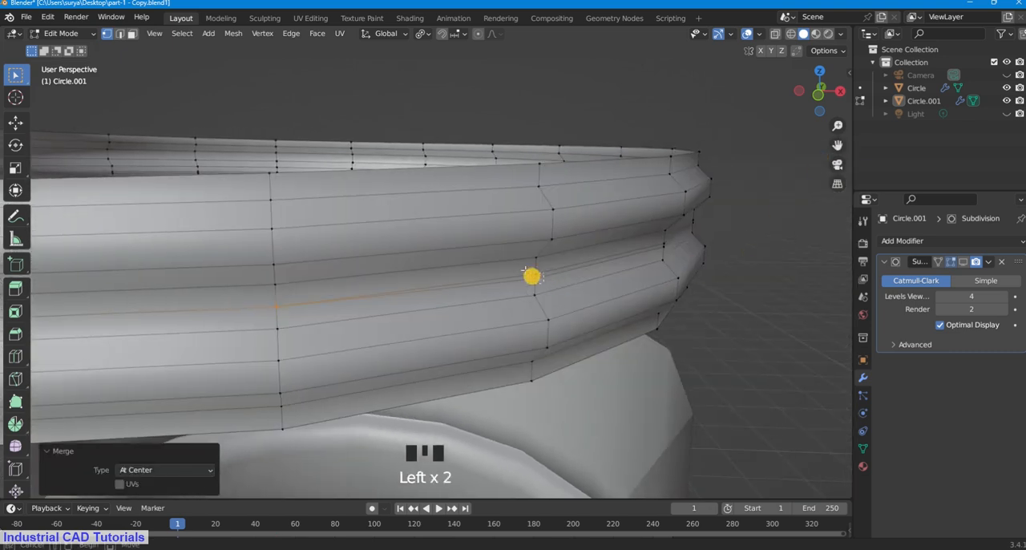
{"action": "key", "text": "m"}
{"action": "left_click", "coordinate": [614, 289]}
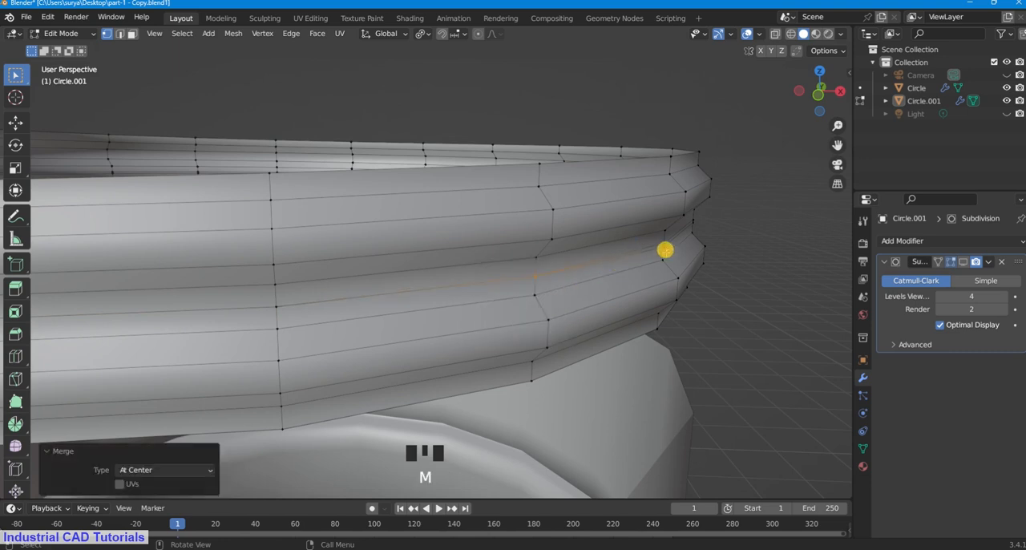
{"action": "left_click", "coordinate": [661, 238]}
{"action": "key", "text": "m"}
{"action": "left_click", "coordinate": [666, 259]}
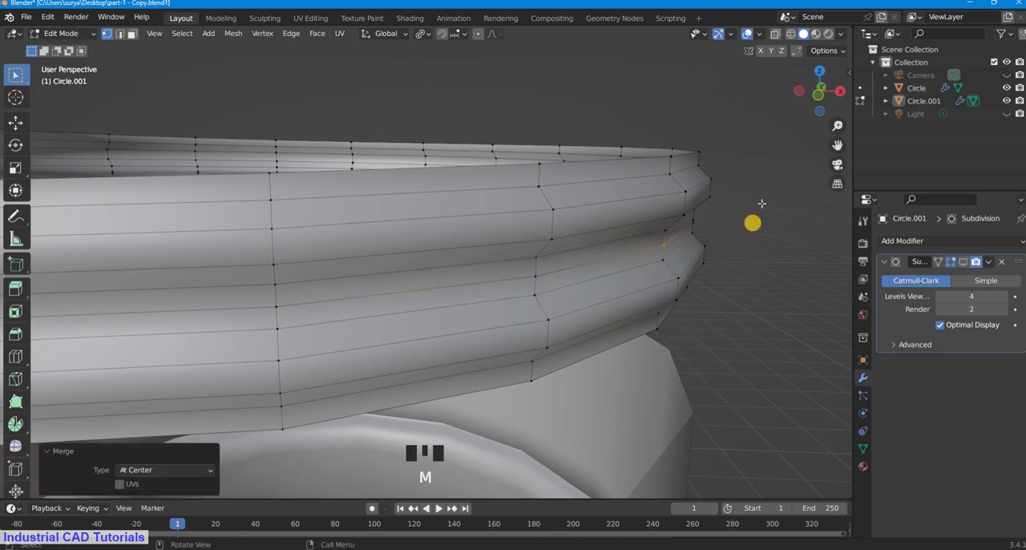
Step: Orbit to the thread's adjoining side and merge the next doubled seam pair at center
{"action": "left_click_drag", "start_coordinate": [820, 103], "coordinate": [687, 105]}
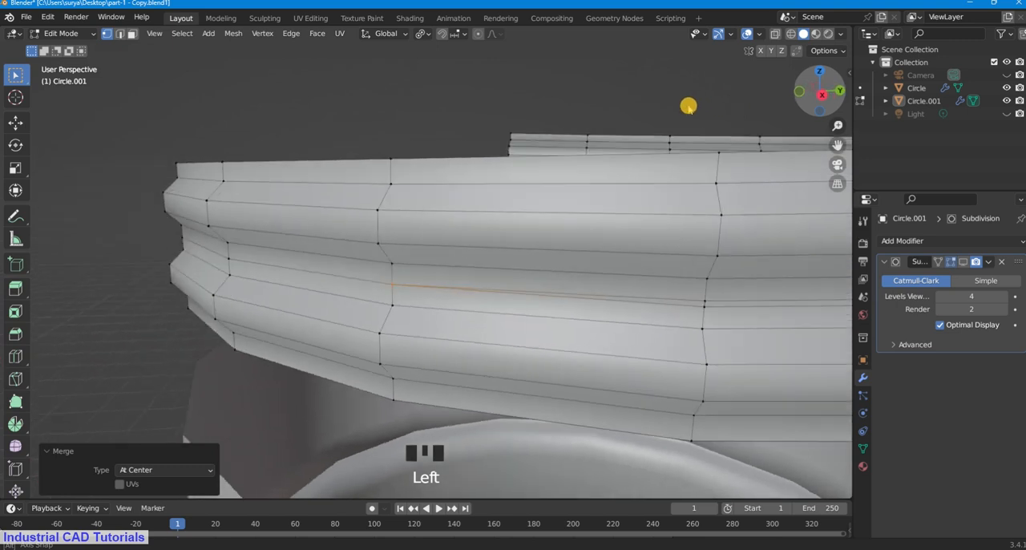
{"action": "left_click", "coordinate": [682, 299]}
{"action": "left_click_drag", "start_coordinate": [683, 299], "coordinate": [705, 314]}
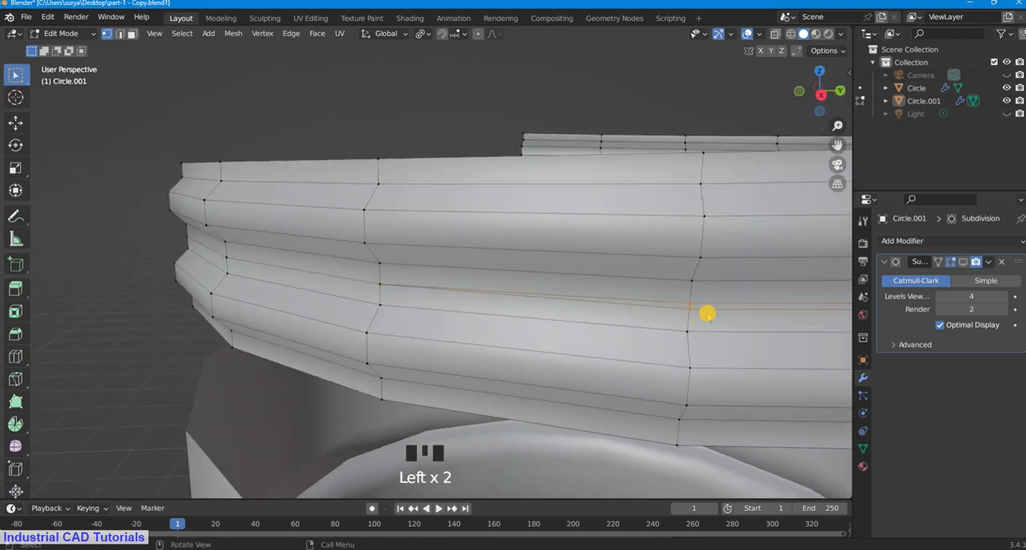
{"action": "key", "text": "m"}
{"action": "left_click", "coordinate": [708, 314]}
Step: Merge at center the next doubled seam vertex pair between the thread's turns, two columns in from the thread's visible side edge
{"action": "left_click", "coordinate": [832, 159]}
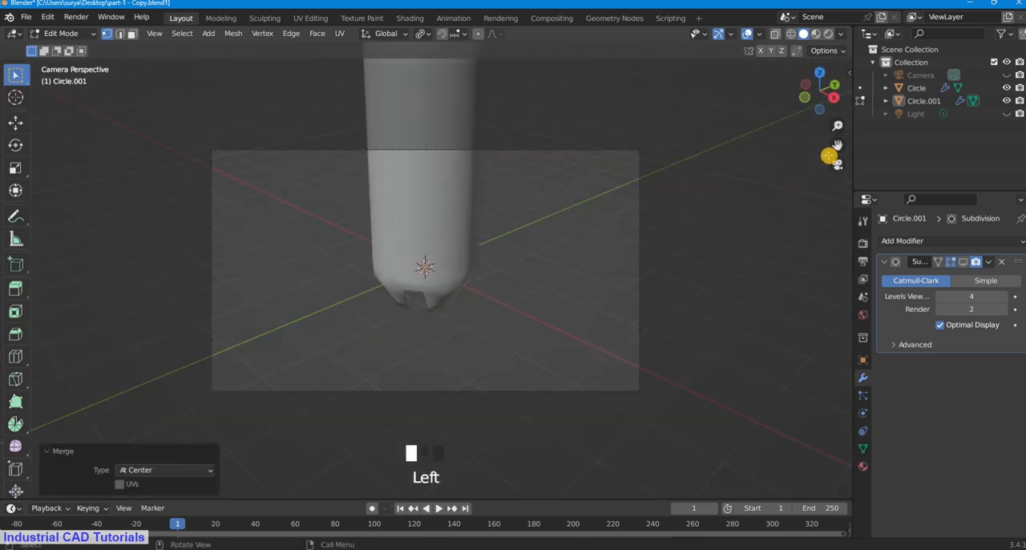
{"action": "mouse_move", "coordinate": [818, 87]}
{"action": "left_mouse_down"}
{"action": "mouse_move", "coordinate": [804, 136]}
{"action": "mouse_move", "coordinate": [815, 93]}
{"action": "left_mouse_up"}
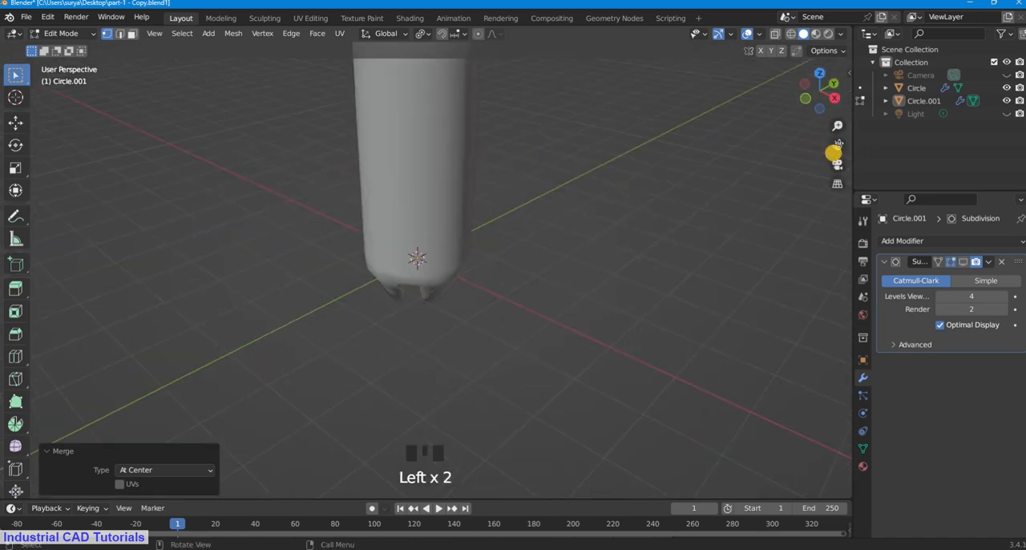
{"action": "left_click_drag", "start_coordinate": [837, 145], "coordinate": [532, 190]}
{"action": "scroll", "coordinate": [441, 214], "scroll_direction": "up", "scroll_amount": 9}
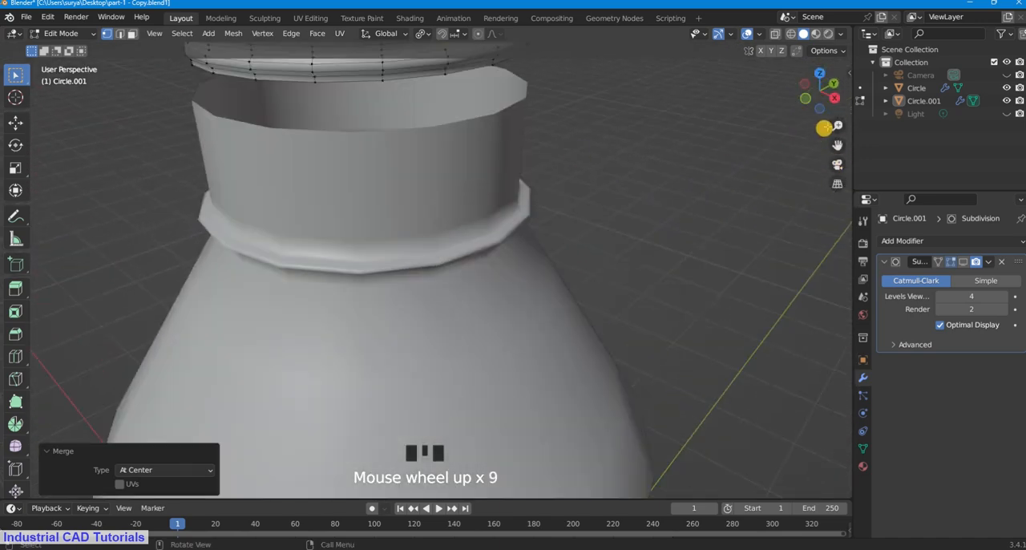
{"action": "left_click_drag", "start_coordinate": [837, 145], "coordinate": [872, 385]}
{"action": "scroll", "coordinate": [813, 78], "scroll_direction": "up", "scroll_amount": 2}
{"action": "left_click_drag", "start_coordinate": [805, 83], "coordinate": [761, 72]}
{"action": "scroll", "coordinate": [297, 268], "scroll_direction": "up", "scroll_amount": 2}
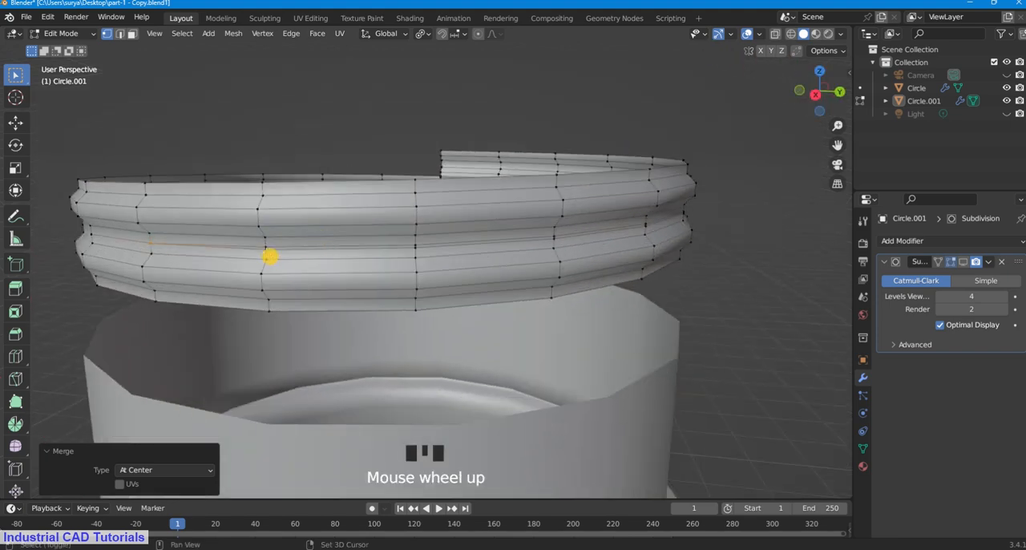
{"action": "left_click", "coordinate": [270, 256], "text": "shift"}
{"action": "left_click", "coordinate": [318, 112]}
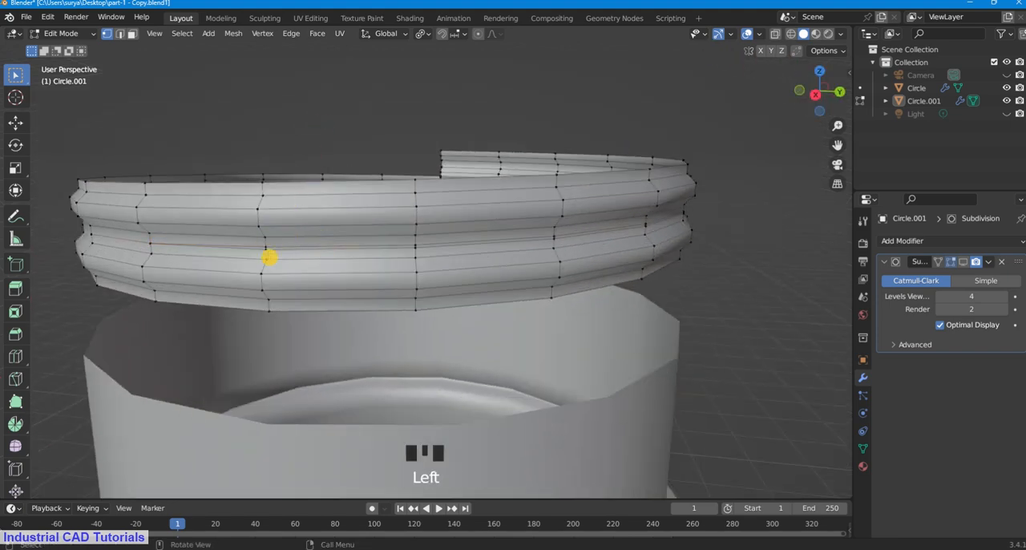
{"action": "left_click", "coordinate": [267, 247]}
{"action": "key", "text": "m"}
{"action": "left_click", "coordinate": [314, 268]}
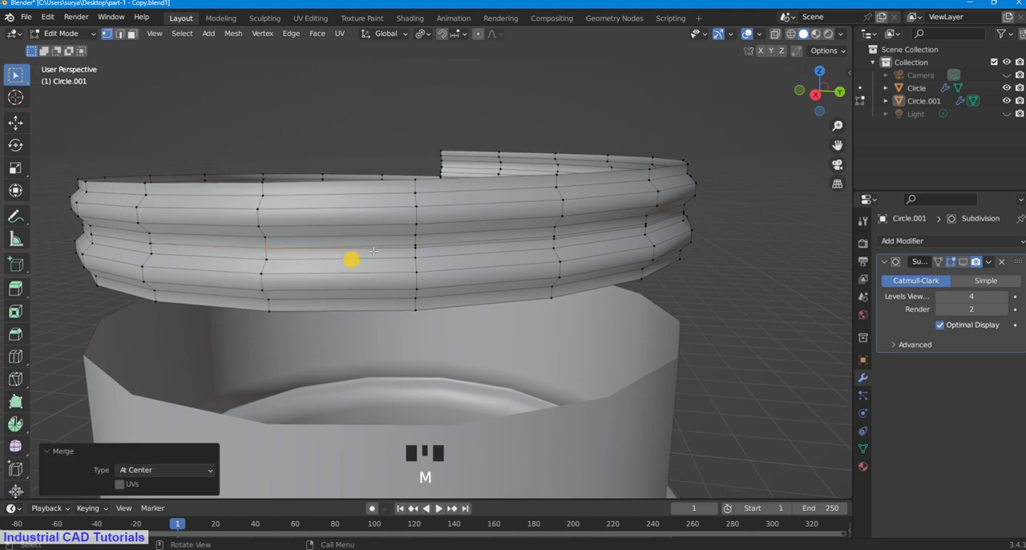
Step: Continue along the seam, merging at center the doubled vertices in the three following columns toward the opposite side edge
{"action": "left_click", "coordinate": [409, 253]}
{"action": "key", "text": "m"}
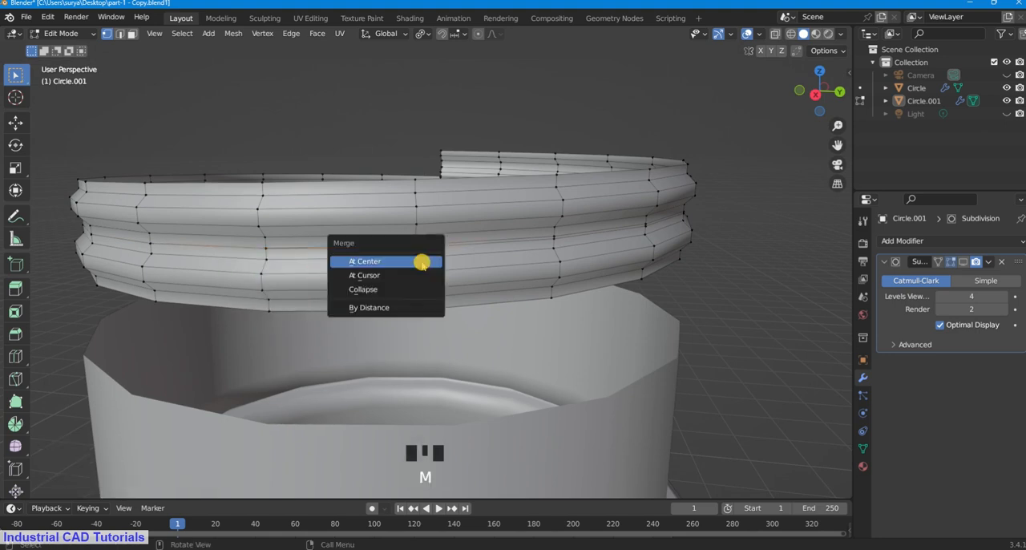
{"action": "left_click", "coordinate": [418, 260]}
{"action": "left_click", "coordinate": [554, 241]}
{"action": "key", "text": "m"}
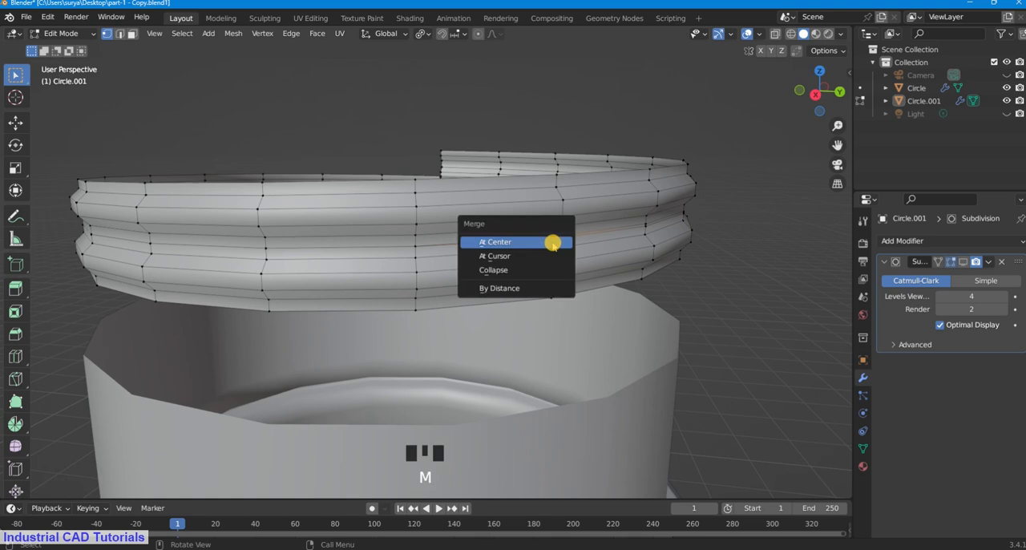
{"action": "left_click", "coordinate": [554, 238]}
{"action": "left_click", "coordinate": [644, 222]}
{"action": "key", "text": "m"}
{"action": "left_click", "coordinate": [660, 227]}
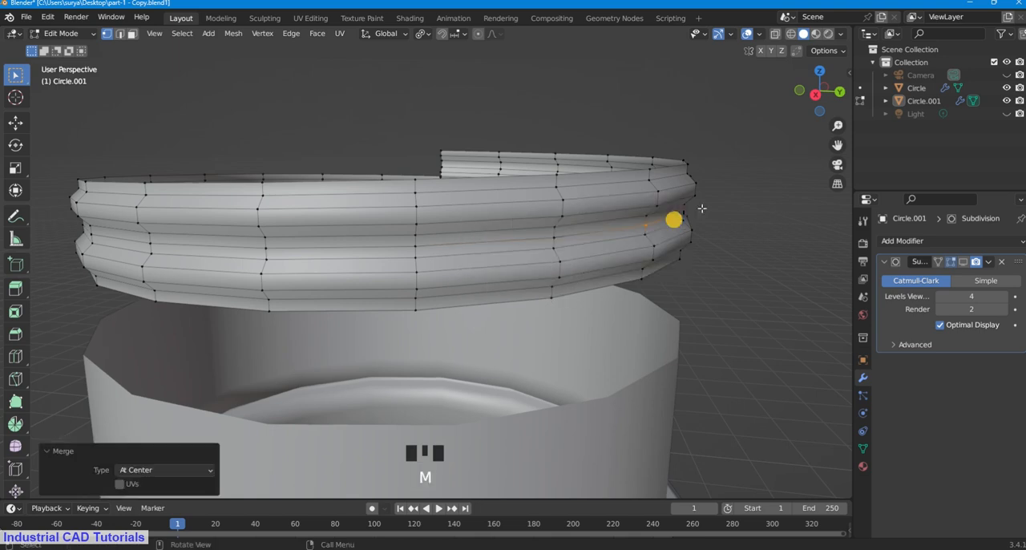
Step: On the thread's adjoining side, merge at center the doubled seam vertices in the first two unmerged columns
{"action": "left_click", "coordinate": [821, 99]}
{"action": "left_click_drag", "start_coordinate": [822, 100], "coordinate": [821, 97]}
{"action": "left_click", "coordinate": [302, 204]}
{"action": "key", "text": "m"}
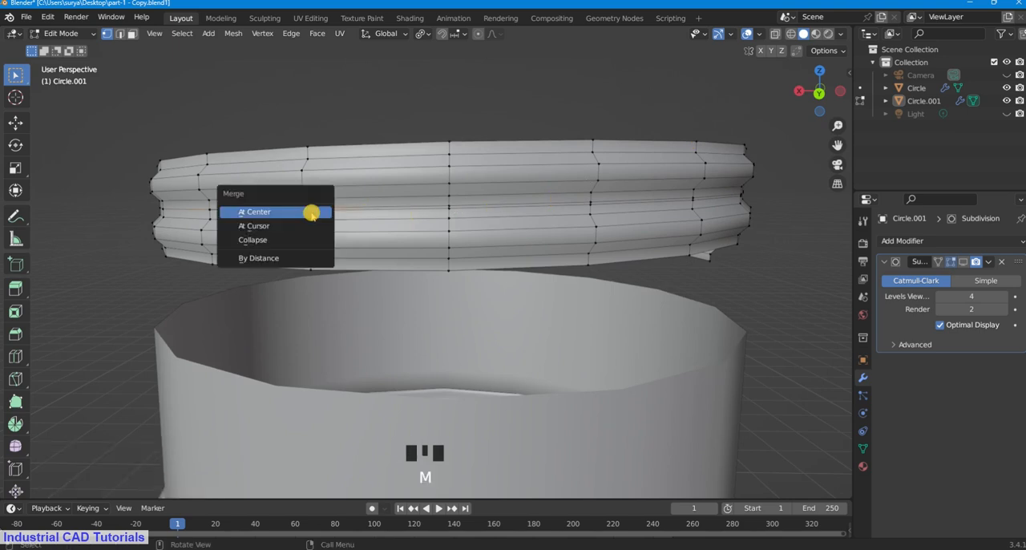
{"action": "left_click", "coordinate": [325, 214]}
{"action": "left_click", "coordinate": [438, 201]}
{"action": "key", "text": "m"}
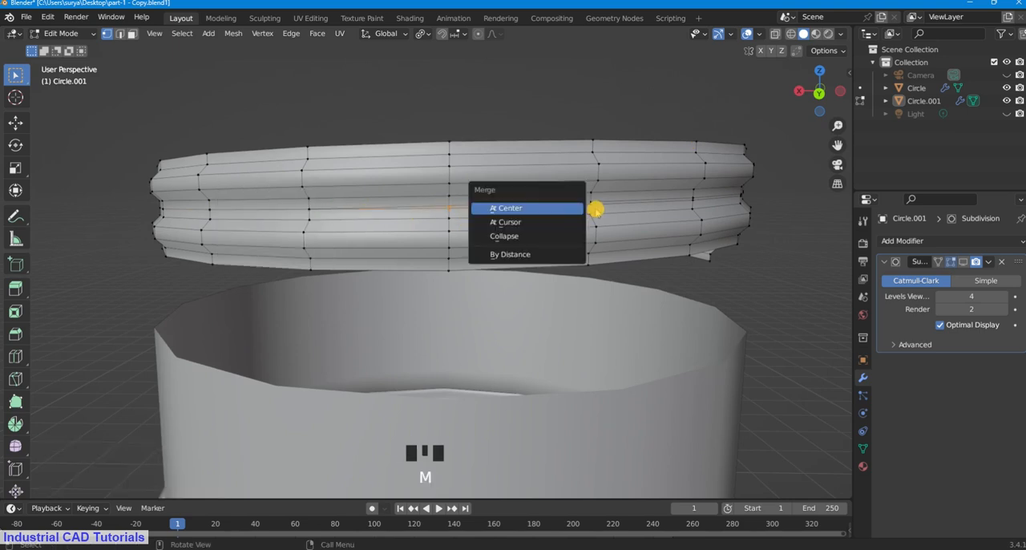
{"action": "left_click", "coordinate": [567, 210]}
Step: Merge at center the doubled seam vertices in the last two columns before this side's edge
{"action": "key", "text": "m"}
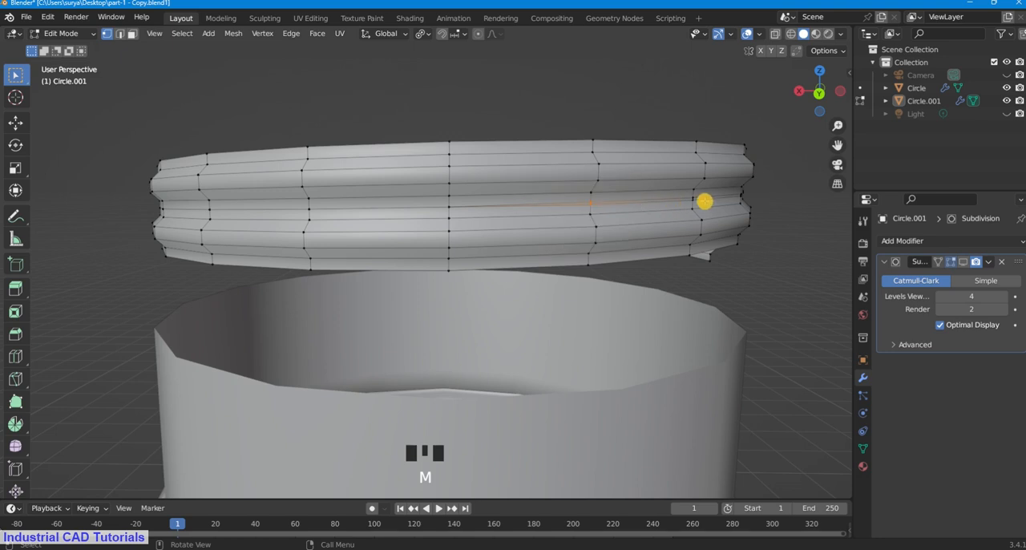
{"action": "key", "text": "m"}
{"action": "left_click", "coordinate": [615, 207]}
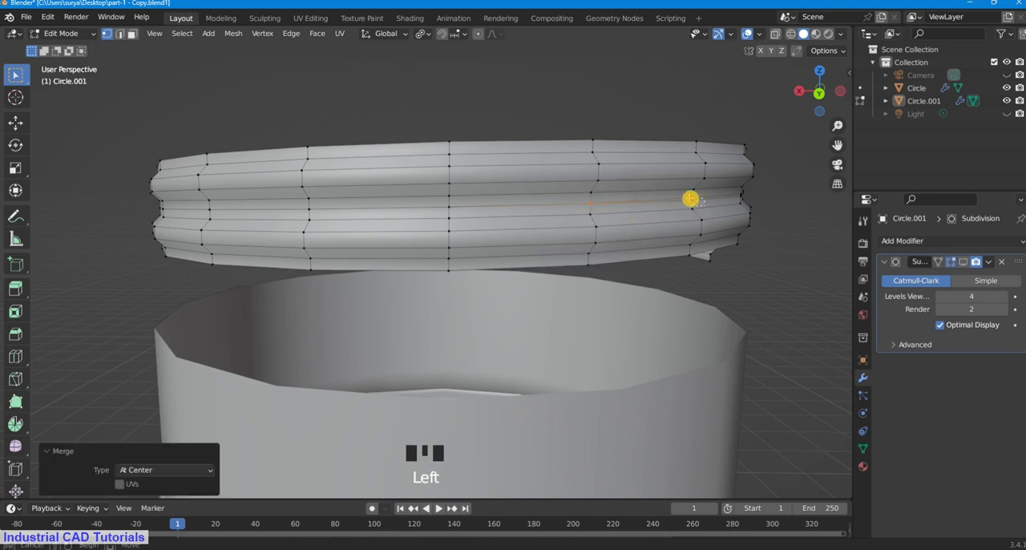
{"action": "key", "text": "m"}
{"action": "left_click", "coordinate": [701, 200]}
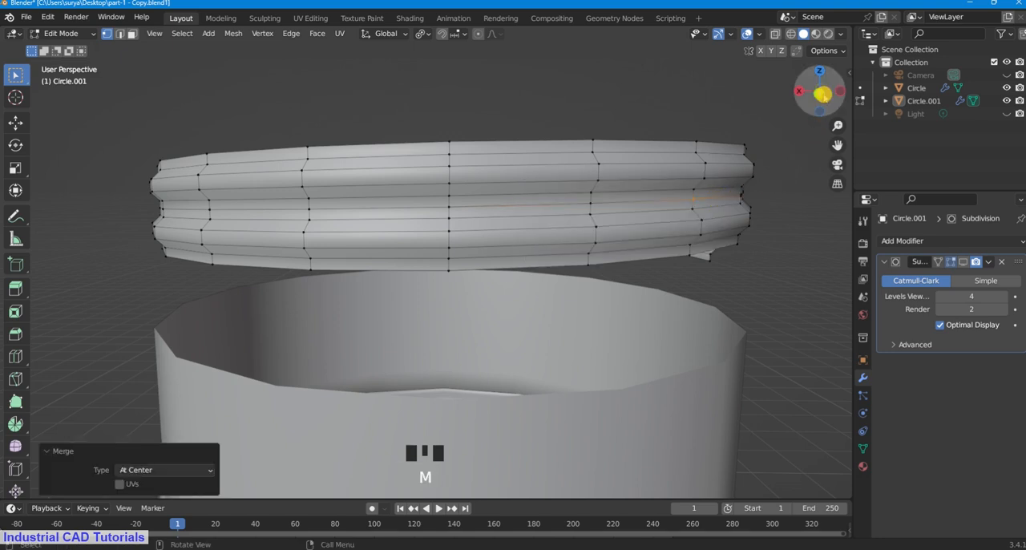
Step: Merge at center the next two doubled vertex pairs on the side leading toward the thread's open ends
{"action": "left_click_drag", "start_coordinate": [821, 91], "coordinate": [810, 97]}
{"action": "left_click", "coordinate": [600, 242]}
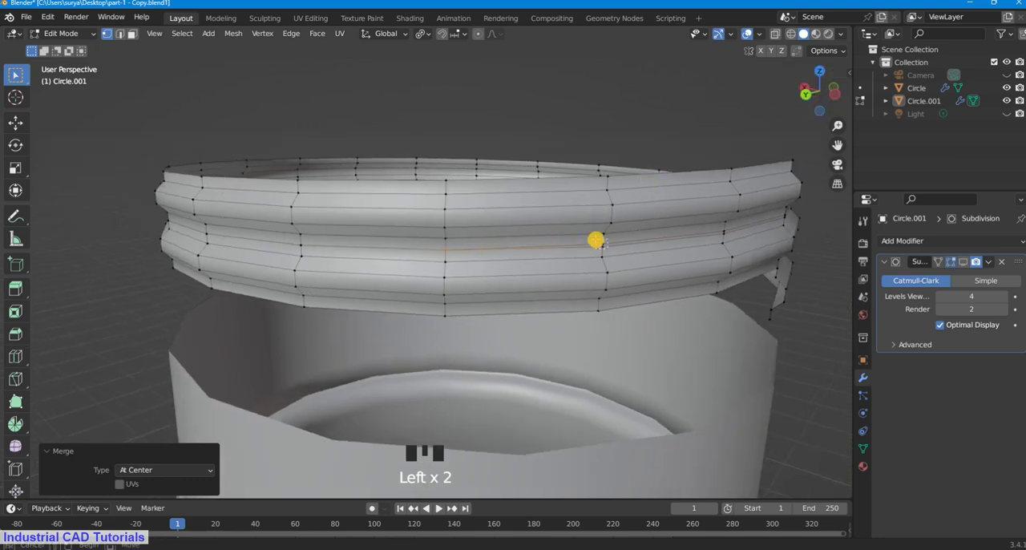
{"action": "key", "text": "m"}
{"action": "left_click", "coordinate": [611, 242]}
{"action": "left_click", "coordinate": [722, 231]}
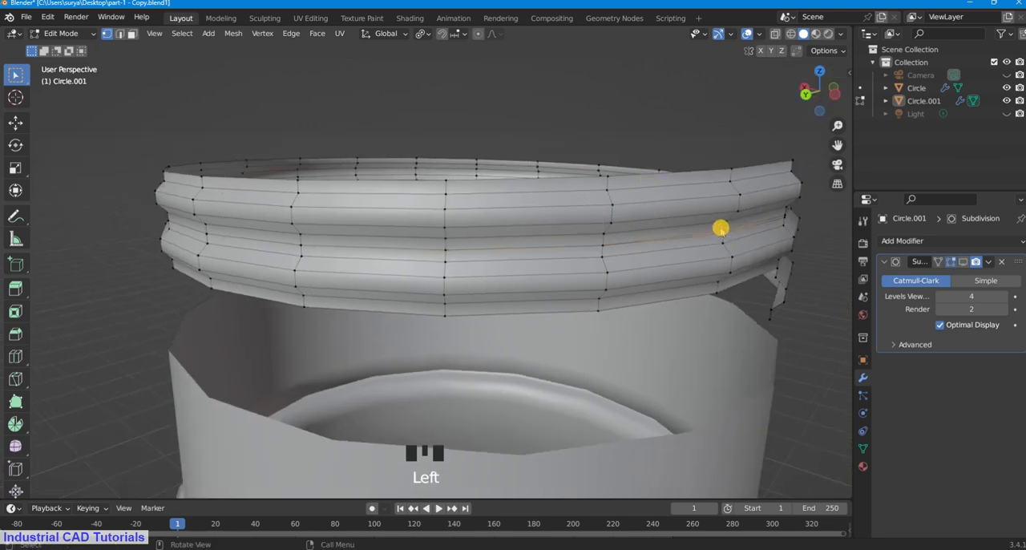
{"action": "key", "text": "m"}
{"action": "left_click", "coordinate": [719, 228]}
Step: Merge at center the final doubled vertex pair beside the thread's stepped end and clear the selection
{"action": "left_click_drag", "start_coordinate": [818, 91], "coordinate": [780, 94]}
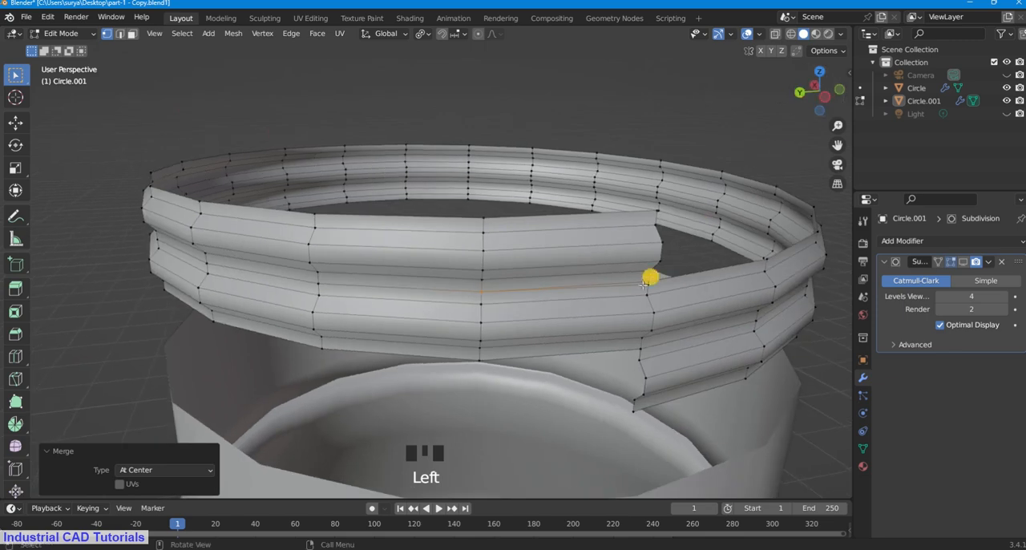
{"action": "left_click", "coordinate": [646, 283]}
{"action": "key", "text": "m"}
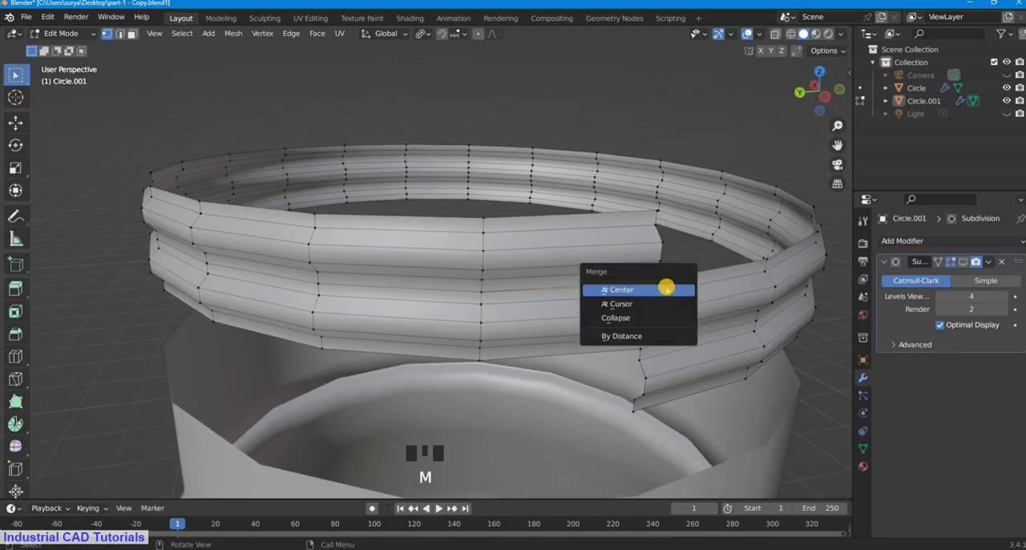
{"action": "left_click", "coordinate": [665, 286]}
{"action": "scroll", "coordinate": [715, 153], "scroll_direction": "down", "scroll_amount": 2}
{"action": "left_click", "coordinate": [715, 153]}
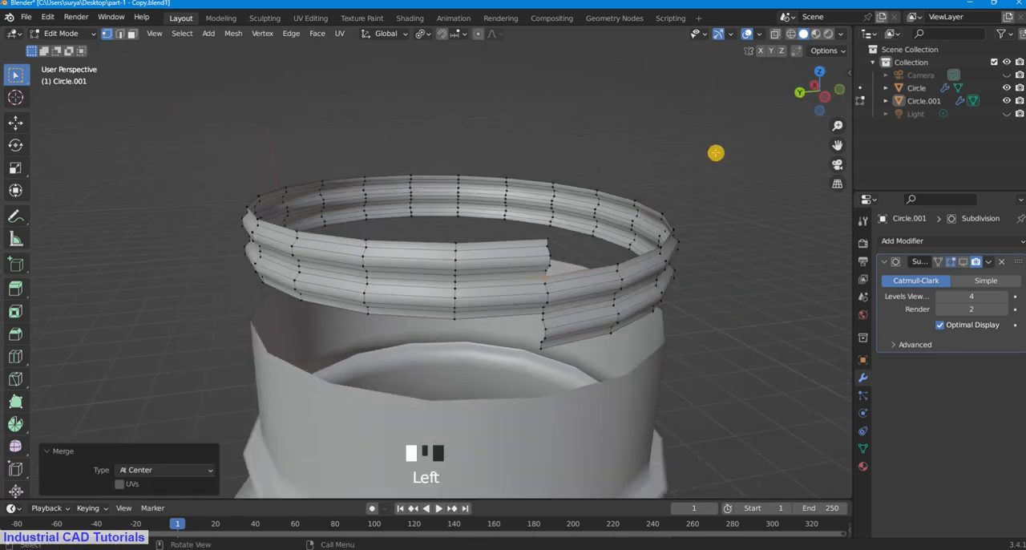
Step: In edge selection mode, select the open boundary edge loop along the thread's upper rim
{"action": "scroll", "coordinate": [737, 262], "scroll_direction": "up", "scroll_amount": 2}
{"action": "middle_click_drag", "start_coordinate": [738, 263], "coordinate": [703, 249]}
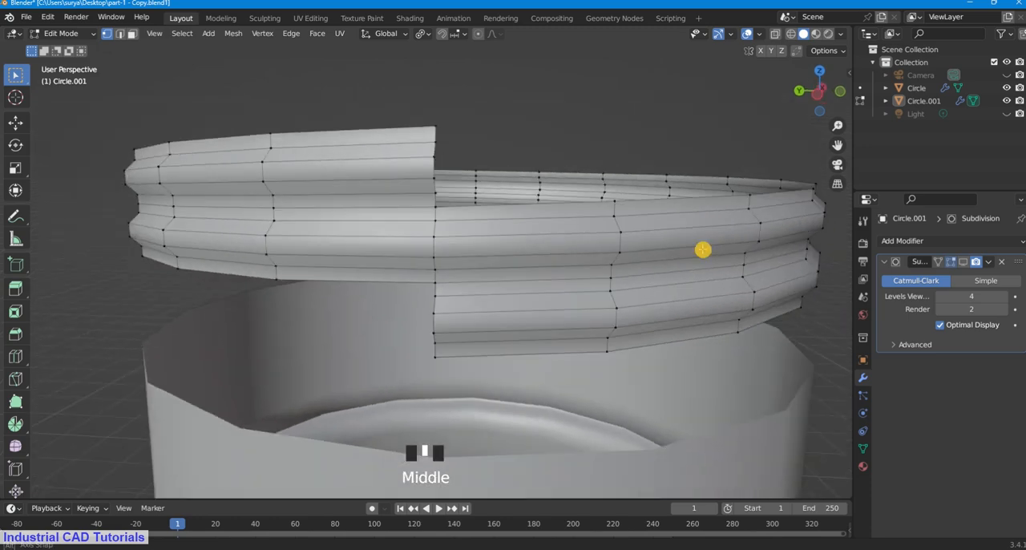
{"action": "scroll", "coordinate": [618, 220], "scroll_direction": "down", "scroll_amount": 2}
{"action": "scroll", "coordinate": [617, 218], "scroll_direction": "up", "scroll_amount": 1}
{"action": "middle_click_drag", "start_coordinate": [579, 230], "coordinate": [550, 248]}
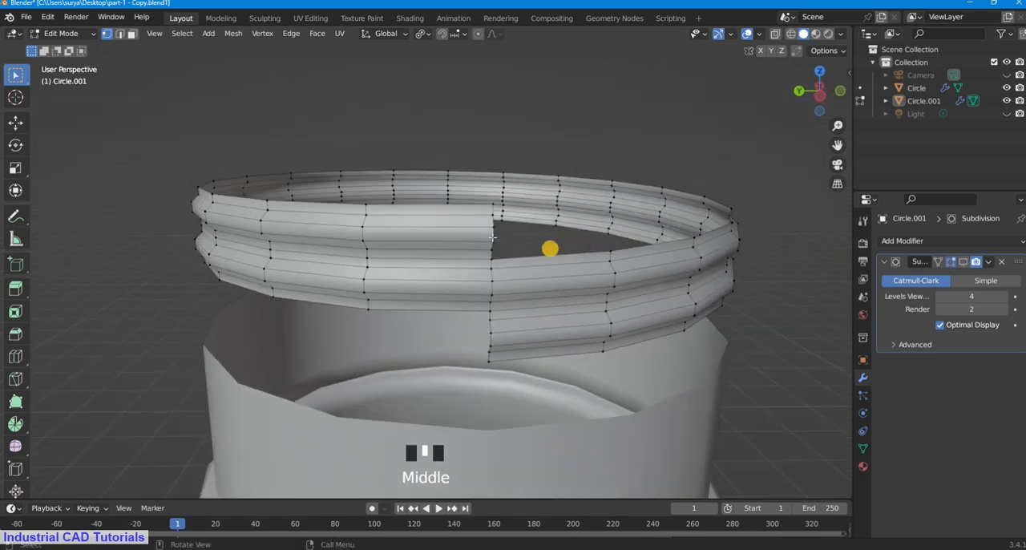
{"action": "left_click", "coordinate": [120, 33]}
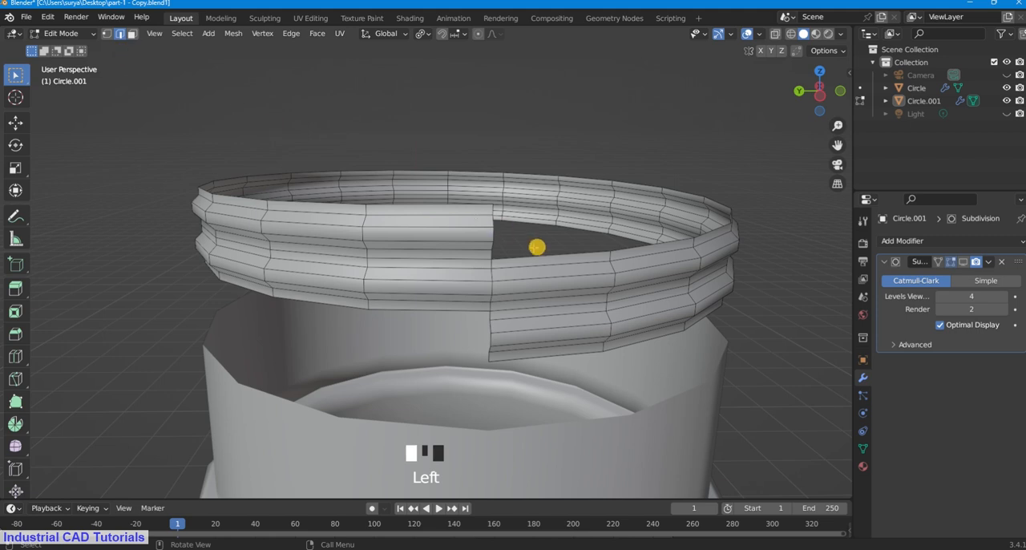
{"action": "left_click", "coordinate": [538, 257], "text": "alt+shift"}
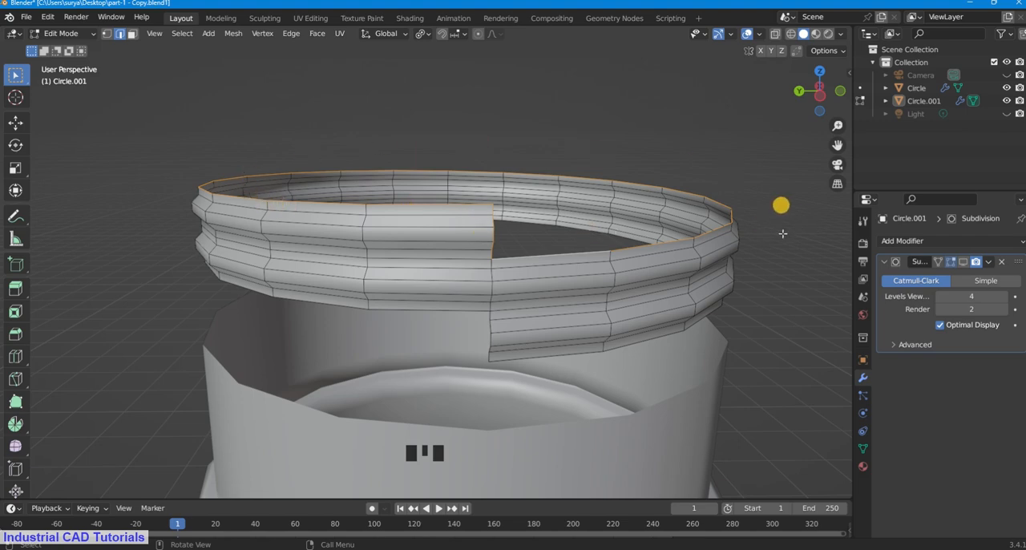
Step: Remove the vertical edges at the thread's stepped end from the selection, keeping only the upper rim edges
{"action": "middle_click_drag", "start_coordinate": [511, 208], "coordinate": [499, 209]}
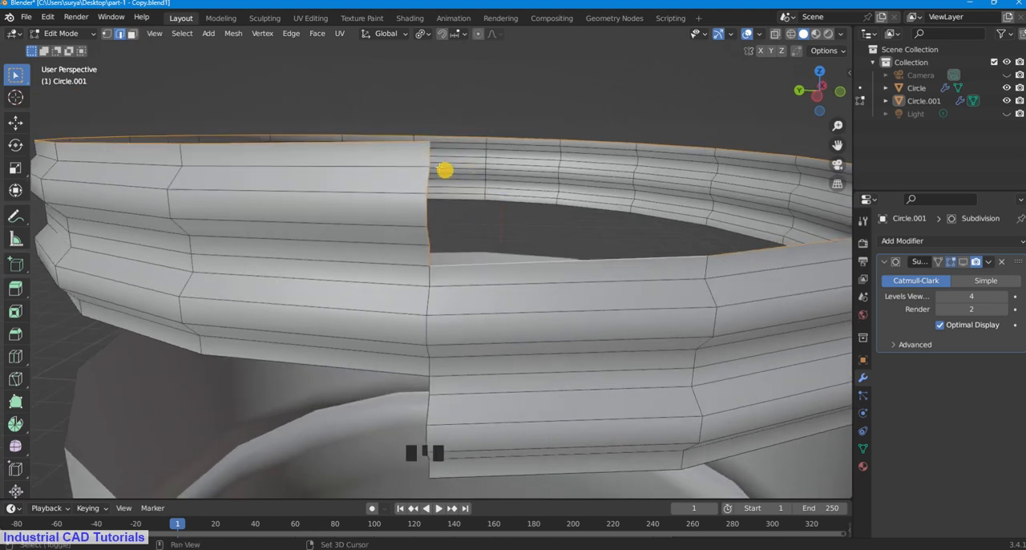
{"action": "left_click", "coordinate": [430, 152], "text": "shift"}
{"action": "left_click", "coordinate": [430, 203], "text": "shift"}
{"action": "left_click", "coordinate": [429, 254], "text": "shift"}
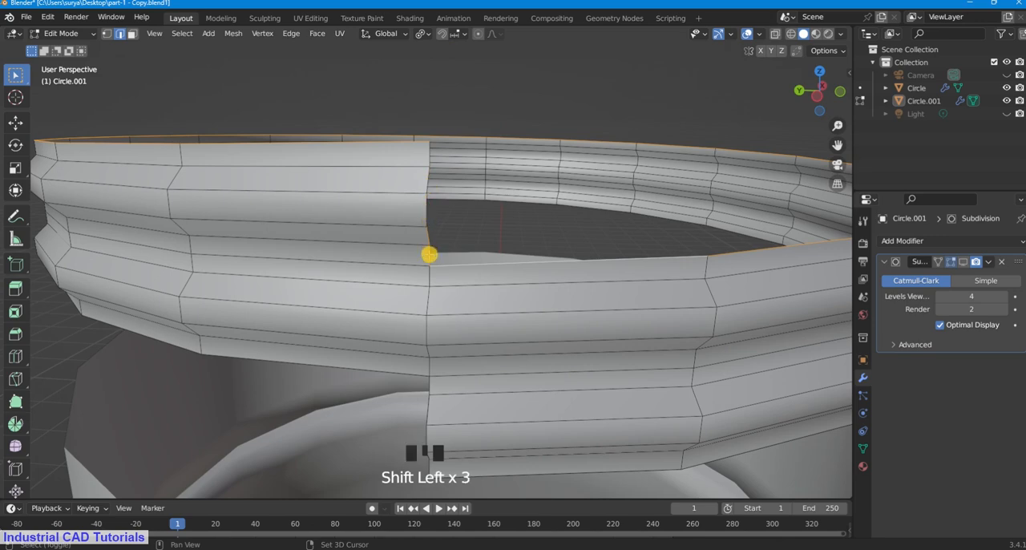
{"action": "left_click", "coordinate": [429, 258], "text": "shift"}
{"action": "scroll", "coordinate": [472, 224], "scroll_direction": "down", "scroll_amount": 3}
{"action": "scroll", "coordinate": [529, 206], "scroll_direction": "up", "scroll_amount": 2}
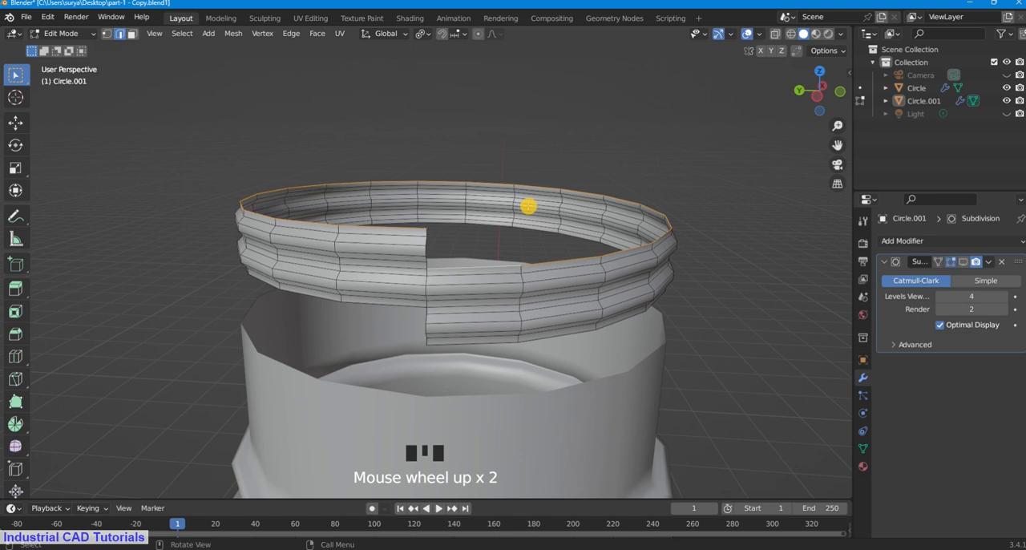
{"action": "key", "text": "e"}
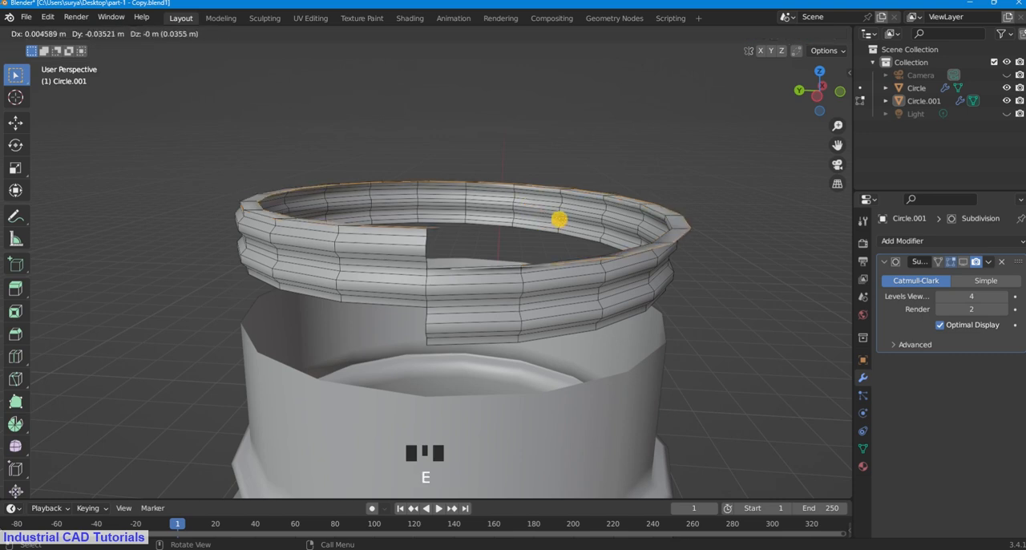
{"action": "key", "text": "s"}
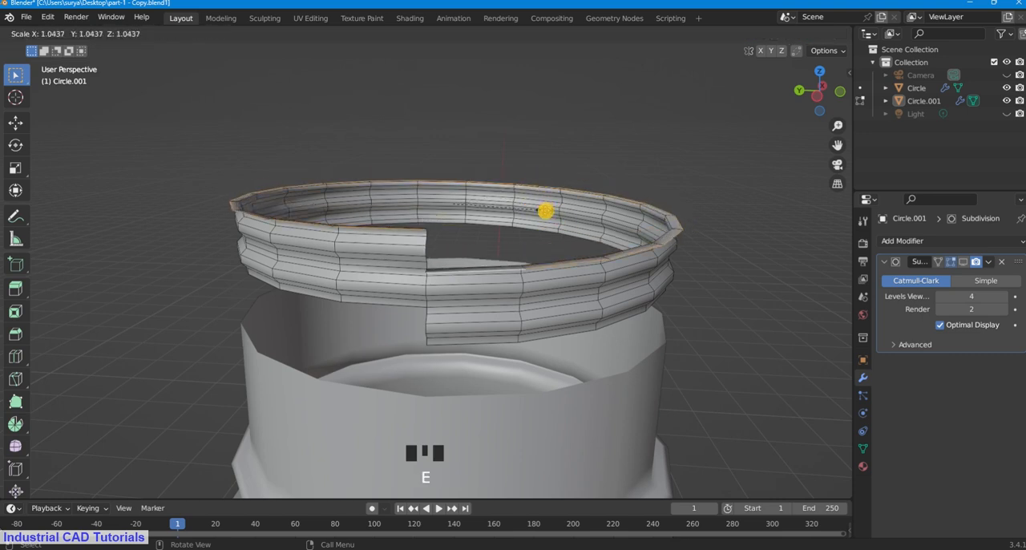
{"action": "right_click", "coordinate": [548, 211]}
Step: Extrude the thread's upper rim edges upward along Z by about 0.10 m
{"action": "key", "text": "e"}
{"action": "key", "text": "z"}
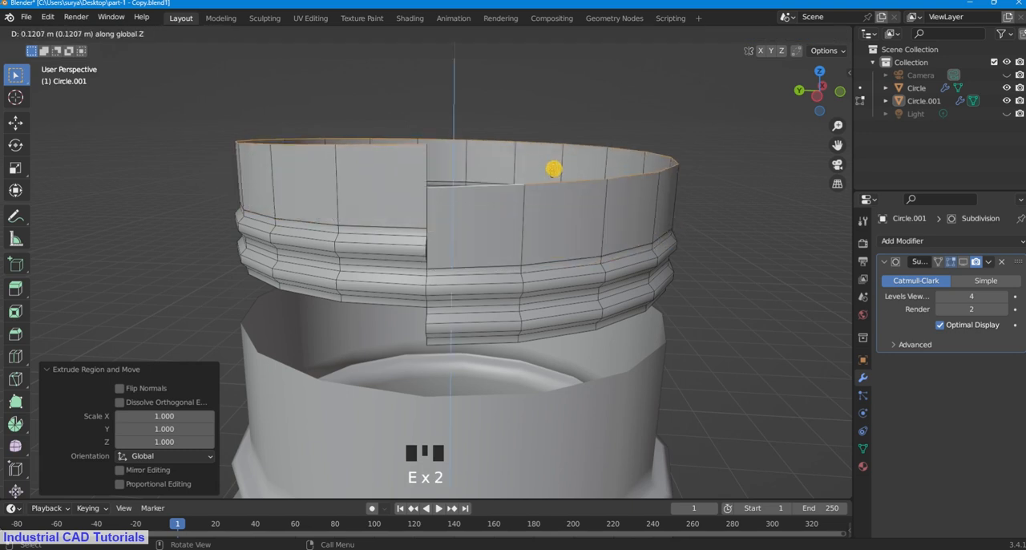
{"action": "left_click", "coordinate": [554, 177]}
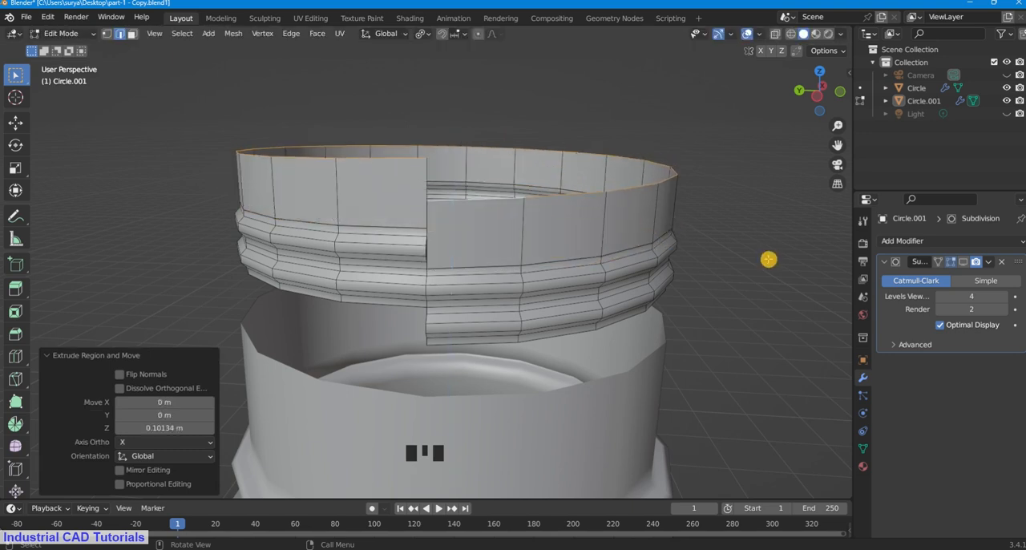
Step: Flatten the extruded rim into a level edge by scaling it to 0 along Z
{"action": "key", "text": "s"}
{"action": "key", "text": "z"}
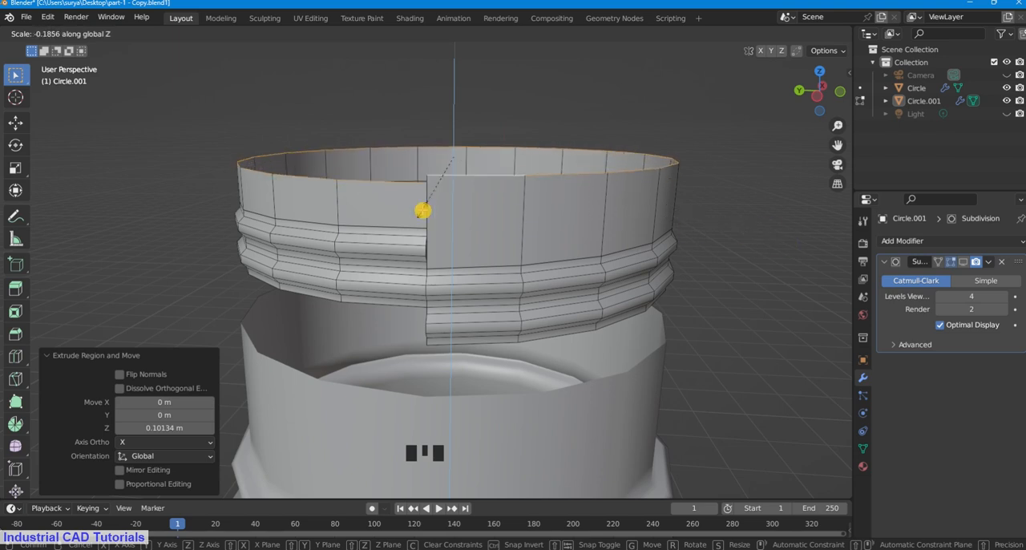
{"action": "key", "text": "0"}
{"action": "key", "text": "Return"}
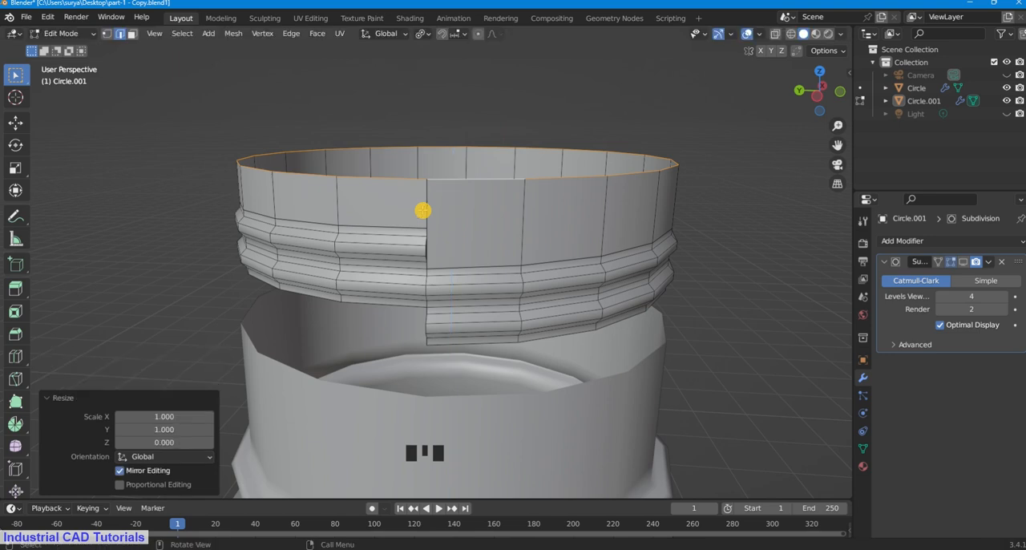
Step: Clear the rim edge selection and switch the mesh to vertex selection mode
{"action": "left_click", "coordinate": [476, 108]}
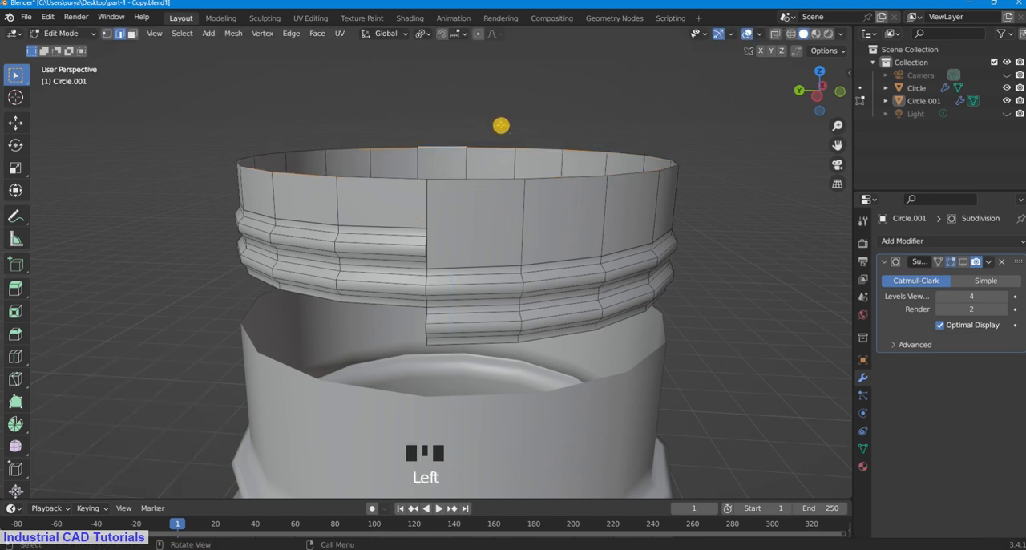
{"action": "scroll", "coordinate": [501, 124], "scroll_direction": "up", "scroll_amount": 1}
{"action": "scroll", "coordinate": [521, 108], "scroll_direction": "down", "scroll_amount": 2}
{"action": "left_click", "coordinate": [532, 99]}
{"action": "mouse_move", "coordinate": [532, 98]}
{"action": "middle_mouse_down"}
{"action": "mouse_move", "coordinate": [531, 131]}
{"action": "mouse_move", "coordinate": [554, 73]}
{"action": "mouse_move", "coordinate": [545, 96]}
{"action": "middle_mouse_up"}
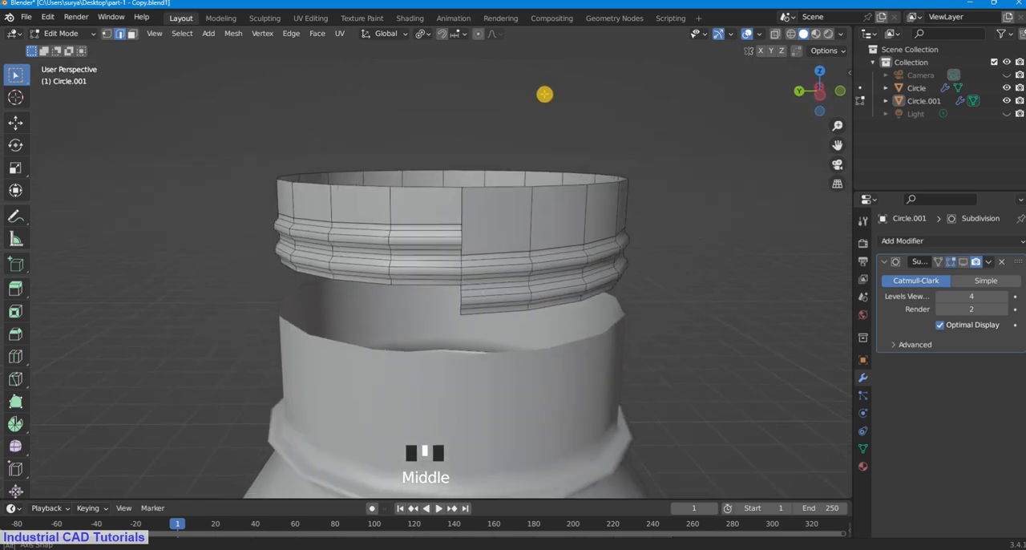
{"action": "double_click", "coordinate": [109, 34]}
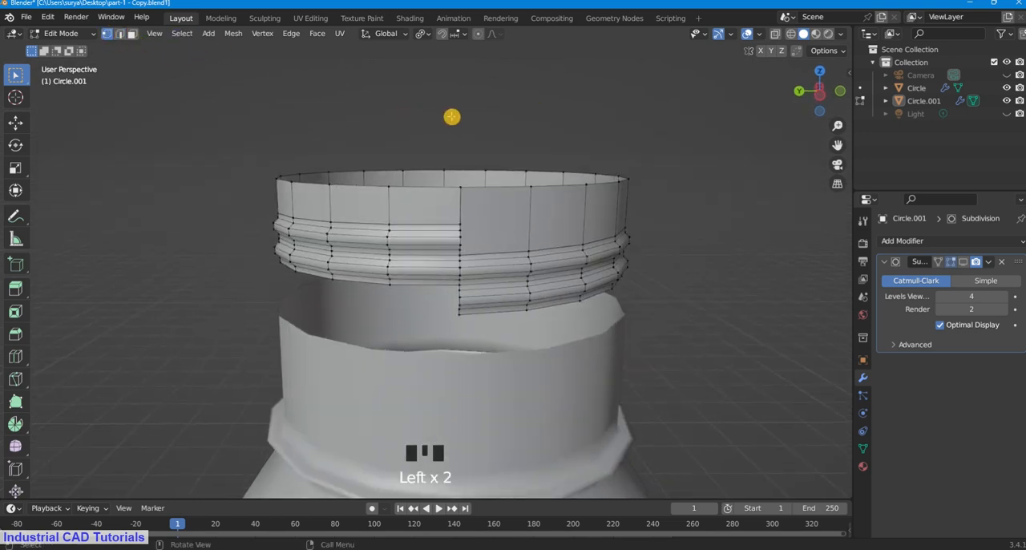
Step: Switch to edge selection mode and select the open boundary edge loop along the thread's lower rim
{"action": "key", "text": "a"}
{"action": "left_click", "coordinate": [502, 119]}
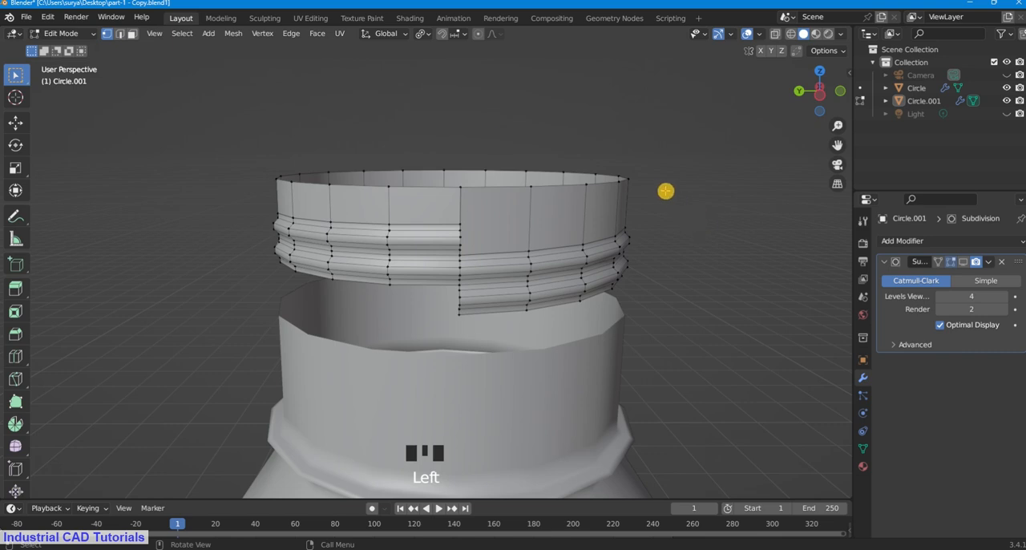
{"action": "scroll", "coordinate": [665, 191], "scroll_direction": "up", "scroll_amount": 2}
{"action": "middle_click_drag", "start_coordinate": [665, 191], "coordinate": [670, 169]}
{"action": "left_click", "coordinate": [790, 190]}
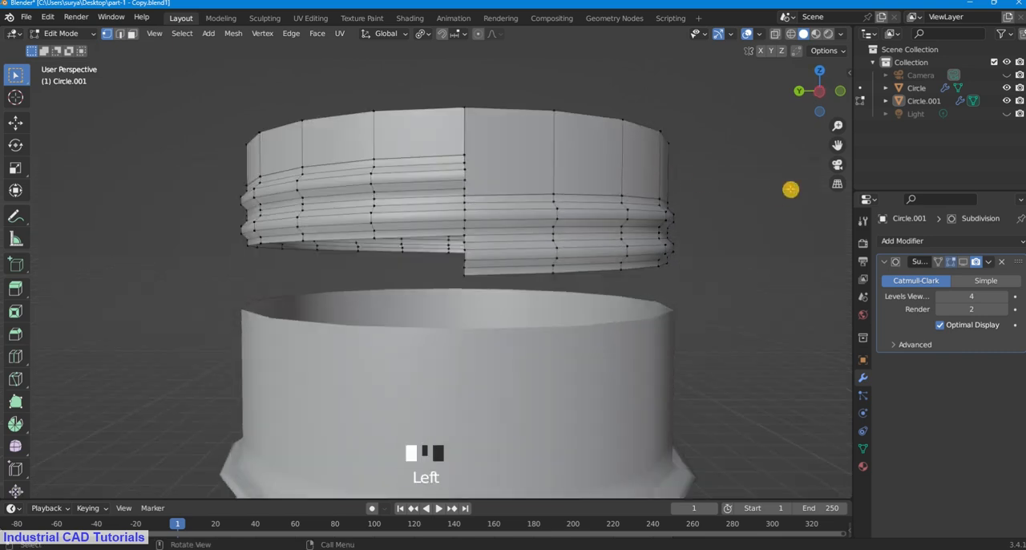
{"action": "middle_click_drag", "start_coordinate": [748, 194], "coordinate": [754, 172]}
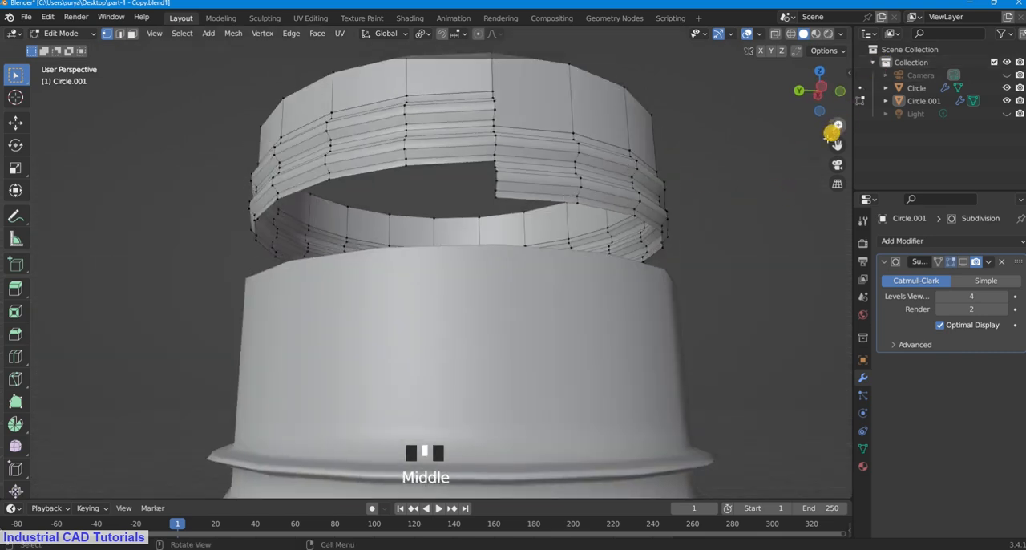
{"action": "left_click", "coordinate": [555, 202], "text": "shift"}
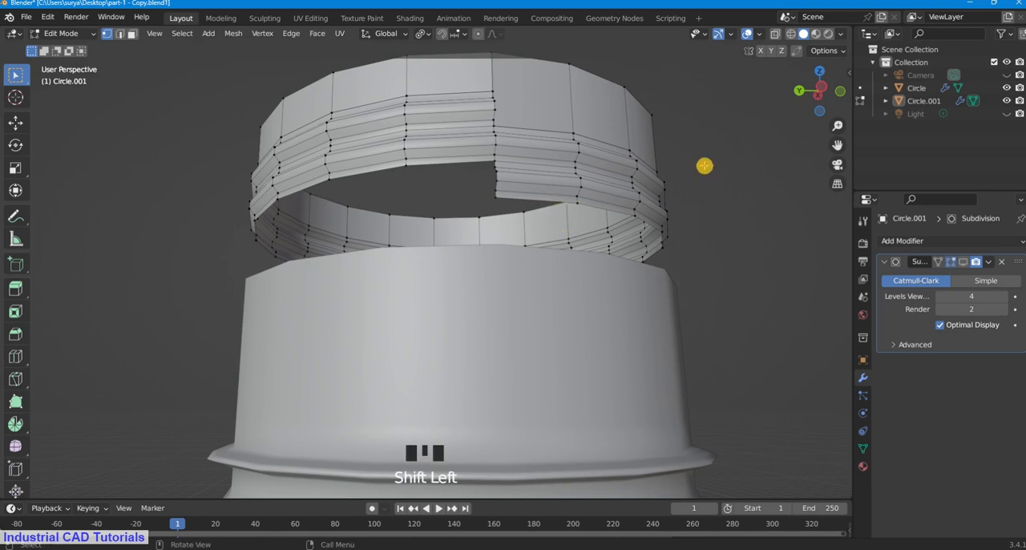
{"action": "left_click", "coordinate": [121, 33]}
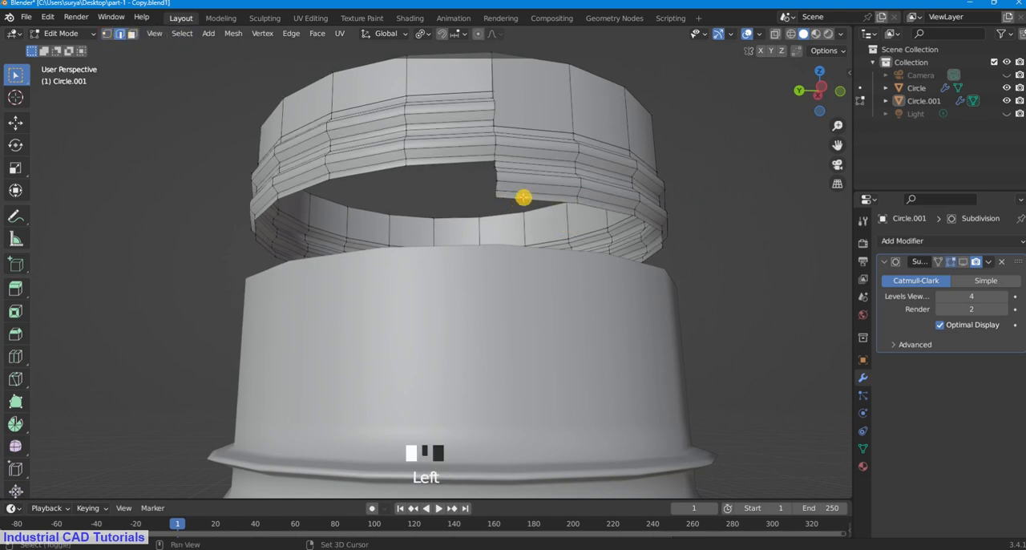
{"action": "left_click", "coordinate": [526, 198], "text": "shift"}
{"action": "left_click", "coordinate": [536, 202], "text": "alt+shift"}
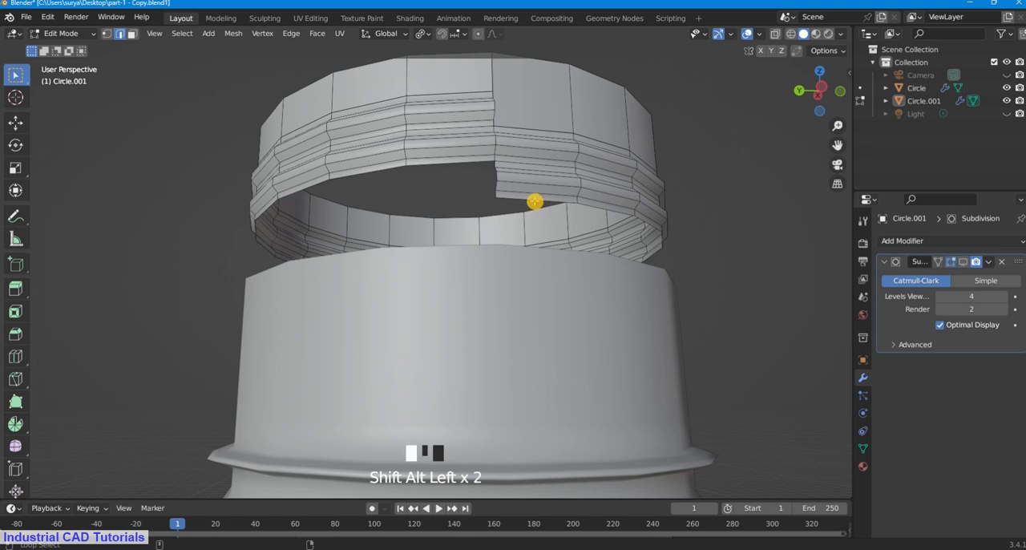
Step: Remove the vertical edges at the thread's lower stepped end from the selection, keeping only the lower rim edges
{"action": "mouse_move", "coordinate": [516, 159]}
{"action": "middle_mouse_down"}
{"action": "mouse_move", "coordinate": [522, 143]}
{"action": "mouse_move", "coordinate": [506, 172]}
{"action": "middle_mouse_up"}
{"action": "scroll", "coordinate": [506, 172], "scroll_direction": "up", "scroll_amount": 2}
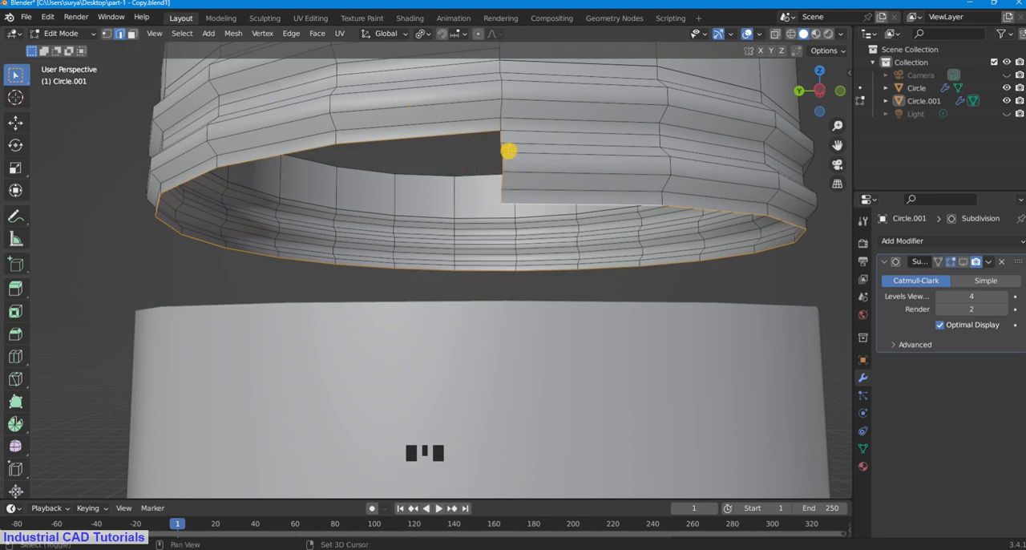
{"action": "left_click", "coordinate": [512, 158], "text": "shift"}
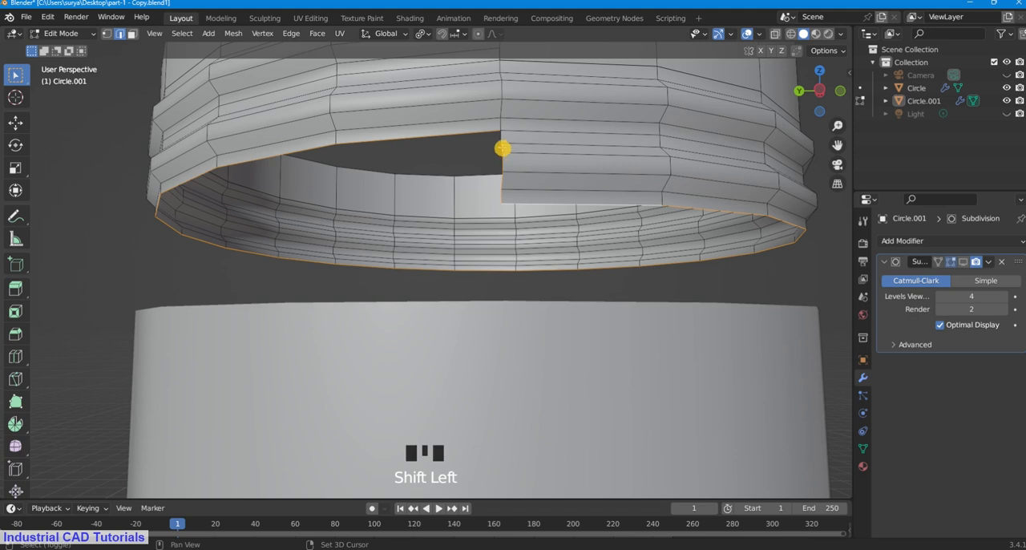
{"action": "left_click", "coordinate": [502, 165], "text": "shift"}
{"action": "left_click", "coordinate": [503, 183], "text": "shift"}
{"action": "left_click", "coordinate": [503, 198], "text": "shift"}
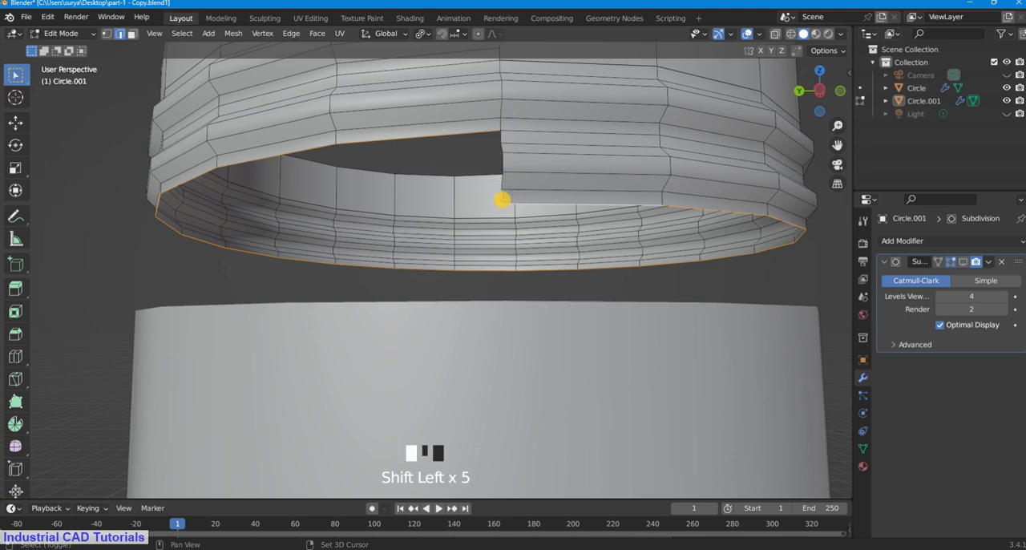
Step: Extrude the thread's lower rim edges downward along Z by about 0.06 m
{"action": "scroll", "coordinate": [621, 212], "scroll_direction": "down", "scroll_amount": 4}
{"action": "mouse_move", "coordinate": [622, 212]}
{"action": "middle_mouse_down"}
{"action": "mouse_move", "coordinate": [601, 202]}
{"action": "mouse_move", "coordinate": [626, 200]}
{"action": "middle_mouse_up"}
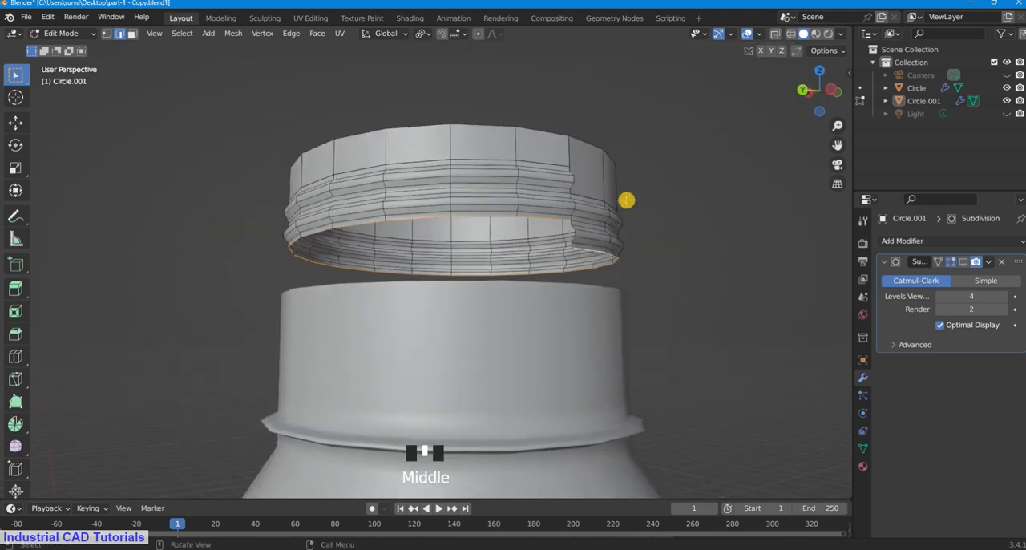
{"action": "key", "text": "e"}
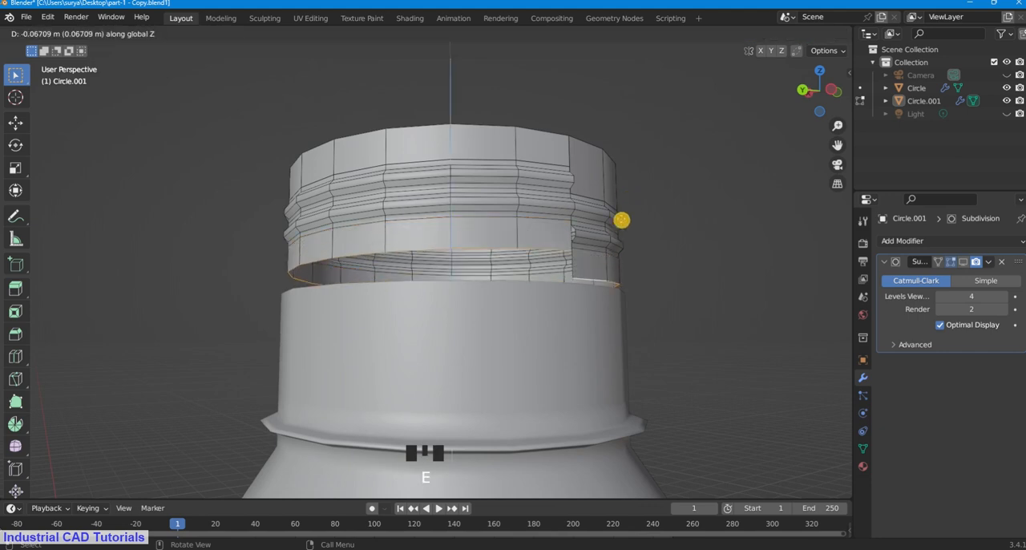
{"action": "left_click", "coordinate": [622, 221]}
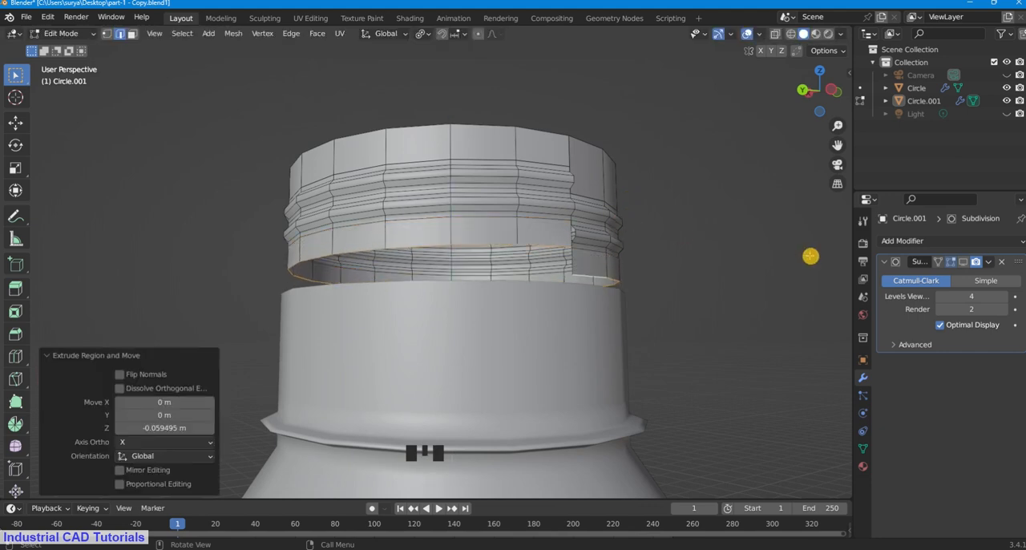
Step: Flatten the extruded lower rim by scaling it to 0 along Z, and clear the selection
{"action": "key", "text": "s"}
{"action": "key", "text": "z"}
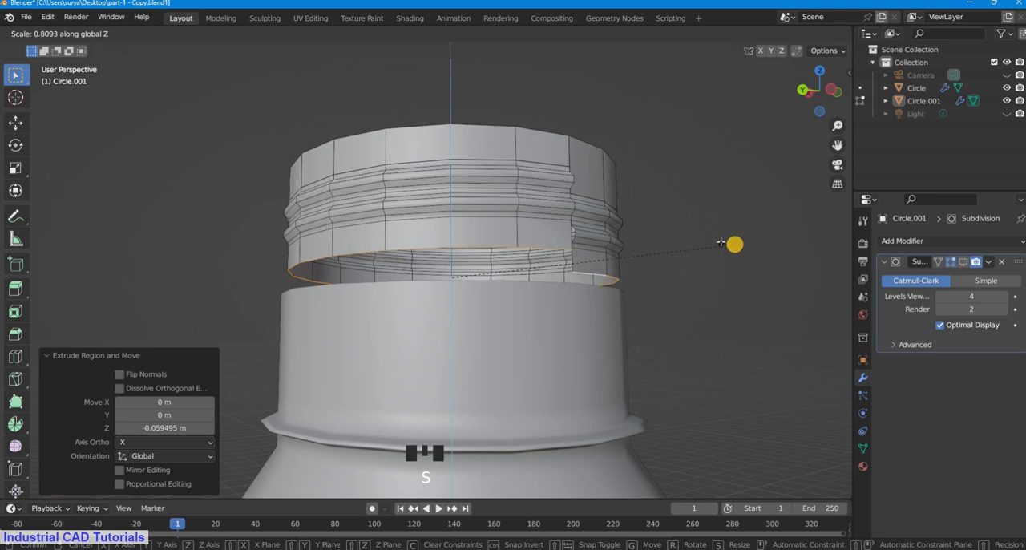
{"action": "left_click", "coordinate": [599, 224]}
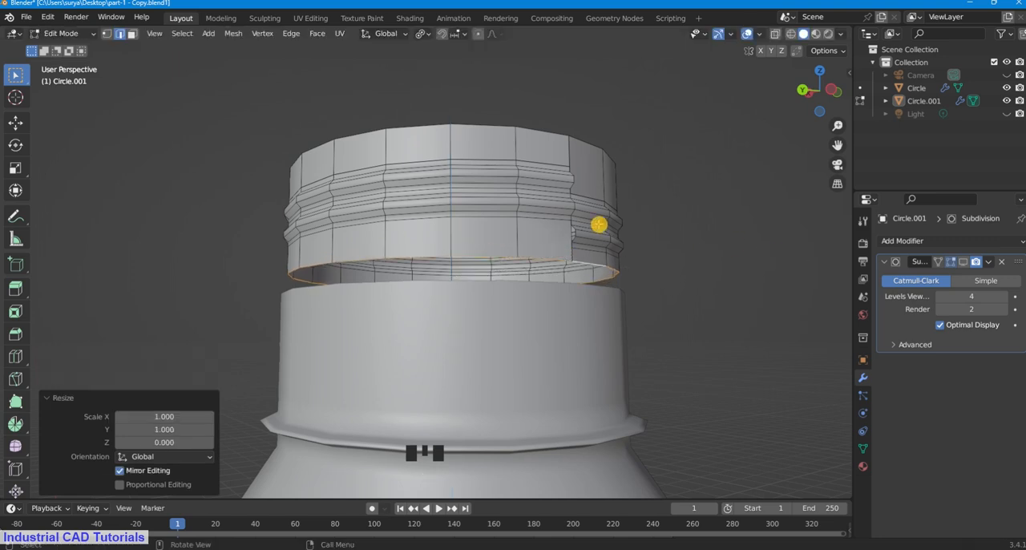
{"action": "left_click", "coordinate": [685, 190]}
Step: Return to Object Mode and turn on the viewport display of the threaded piece's Subdivision modifier
{"action": "scroll", "coordinate": [685, 188], "scroll_direction": "down", "scroll_amount": 2}
{"action": "middle_click_drag", "start_coordinate": [684, 189], "coordinate": [660, 229]}
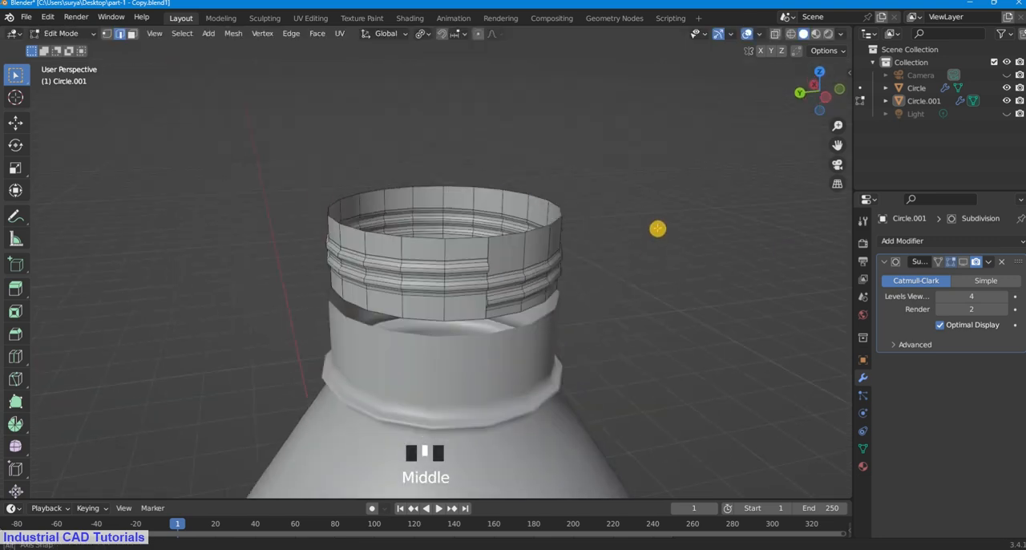
{"action": "left_click_drag", "start_coordinate": [837, 126], "coordinate": [570, 267]}
{"action": "middle_click_drag", "start_coordinate": [570, 267], "coordinate": [544, 265]}
{"action": "scroll", "coordinate": [544, 264], "scroll_direction": "down", "scroll_amount": 2}
{"action": "middle_click_drag", "start_coordinate": [584, 224], "coordinate": [590, 247]}
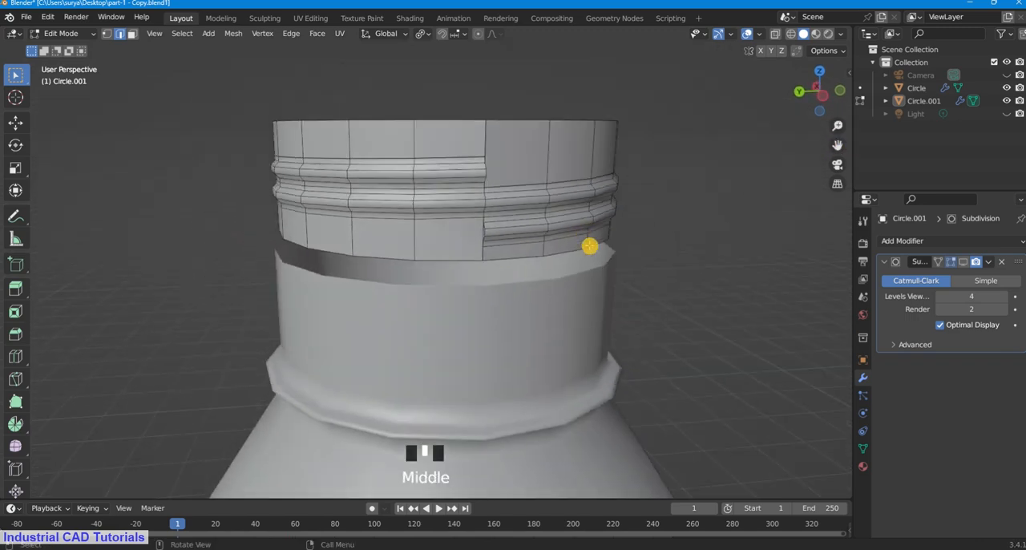
{"action": "left_click", "coordinate": [60, 32]}
{"action": "left_click", "coordinate": [65, 39]}
{"action": "left_click", "coordinate": [554, 172]}
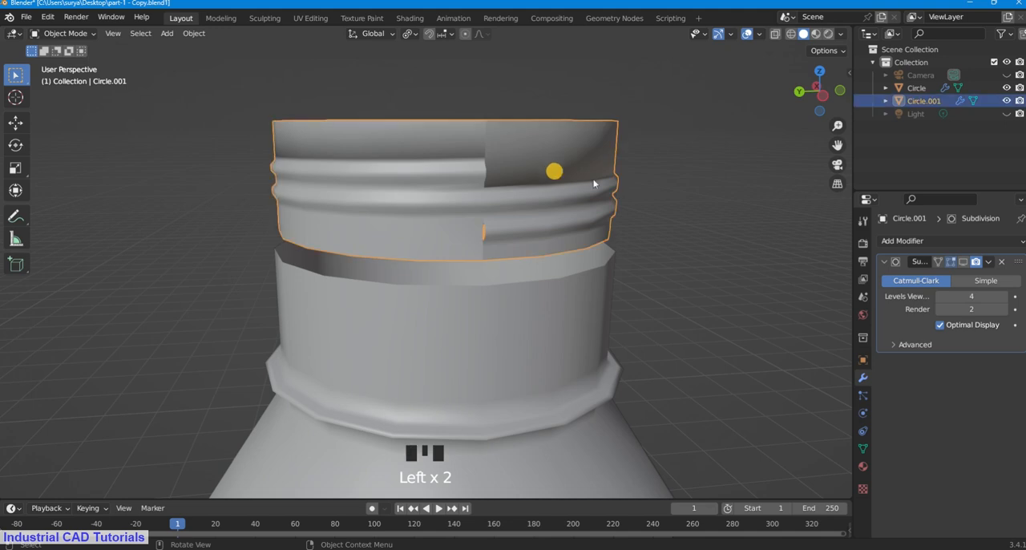
{"action": "left_click", "coordinate": [964, 262]}
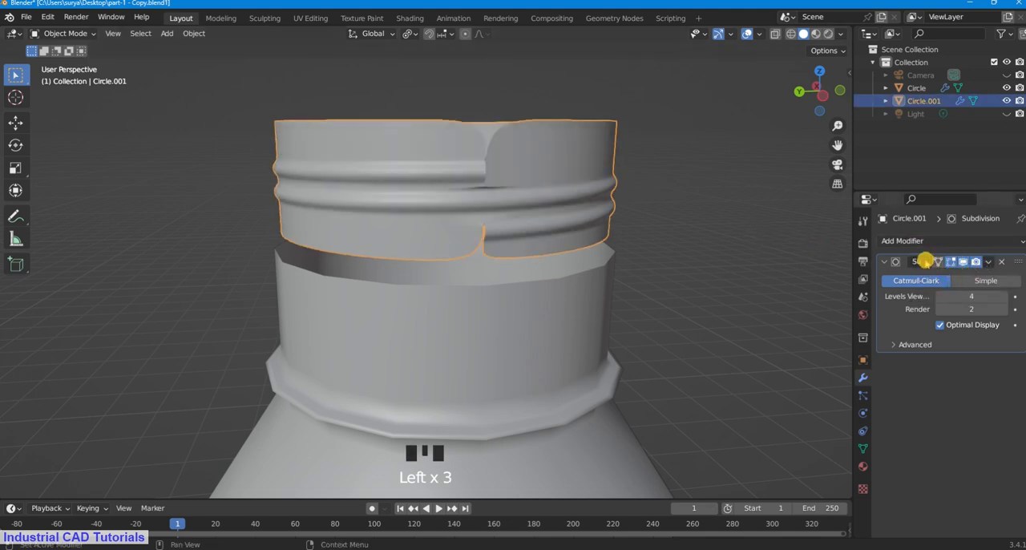
{"action": "left_click", "coordinate": [660, 168]}
Step: Inspect the smoothed seam at the thread's stepped end and reopen the threaded piece in Edit Mode
{"action": "left_click", "coordinate": [84, 34]}
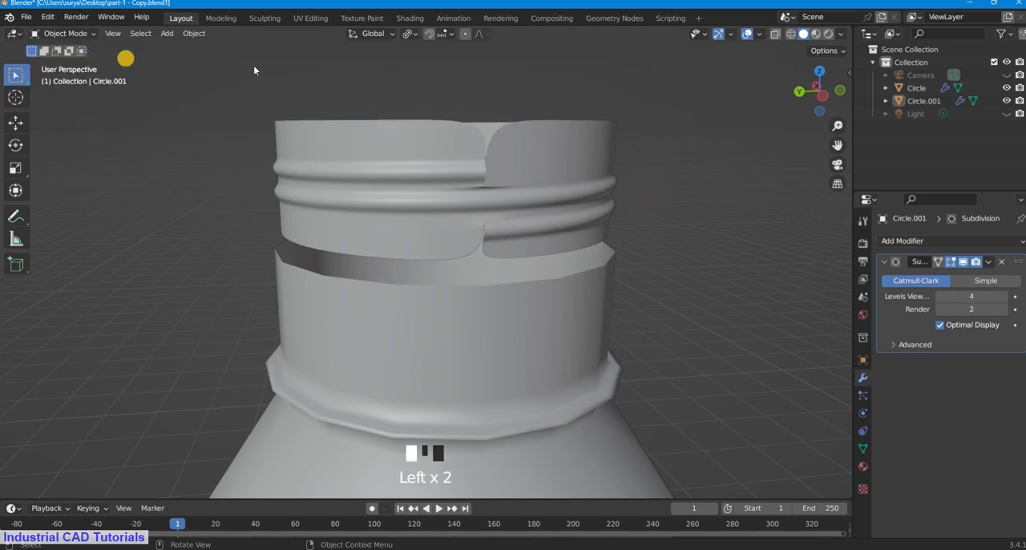
{"action": "scroll", "coordinate": [717, 147], "scroll_direction": "up", "scroll_amount": 3}
{"action": "middle_click_drag", "start_coordinate": [717, 147], "coordinate": [639, 150]}
{"action": "scroll", "coordinate": [607, 189], "scroll_direction": "down", "scroll_amount": 4}
{"action": "scroll", "coordinate": [607, 188], "scroll_direction": "up", "scroll_amount": 3}
{"action": "middle_click_drag", "start_coordinate": [607, 189], "coordinate": [694, 197]}
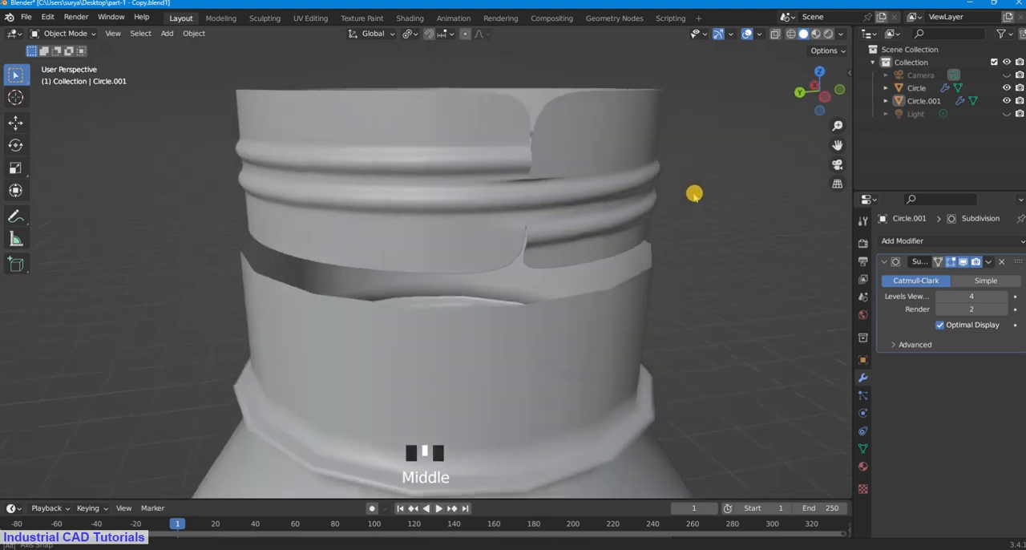
{"action": "left_click", "coordinate": [53, 33]}
{"action": "left_click", "coordinate": [65, 59]}
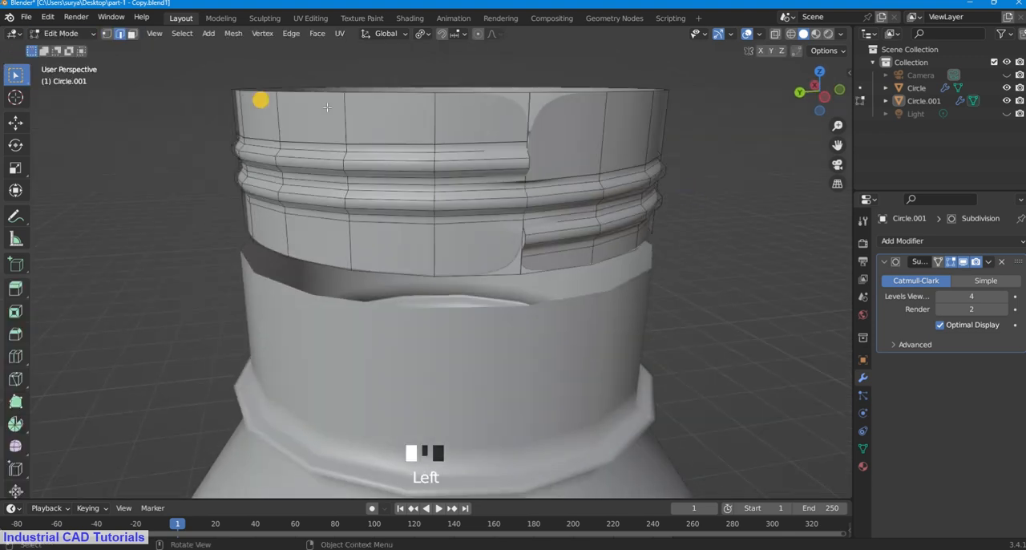
Step: Add a vertical loop cut beside the seam where the upper thread ends, sliding it fully onto the seam with factor -1.000
{"action": "middle_click_drag", "start_coordinate": [579, 144], "coordinate": [549, 153]}
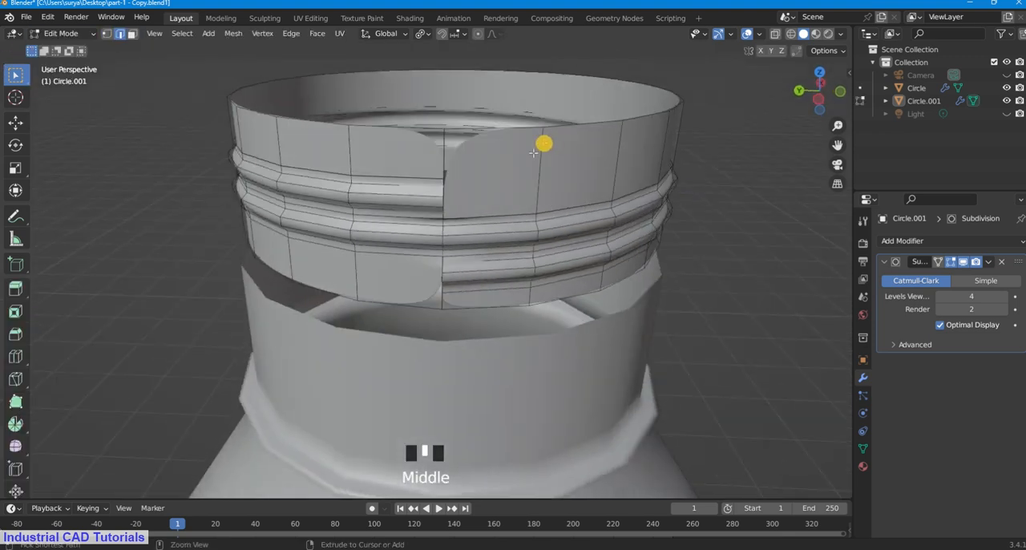
{"action": "key", "text": "ctrl+r"}
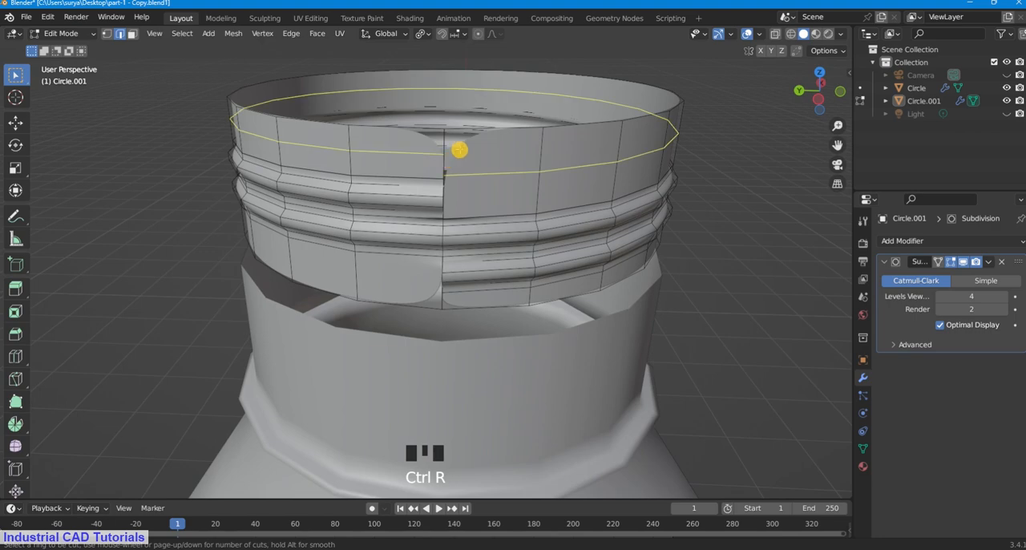
{"action": "key", "text": "Escape"}
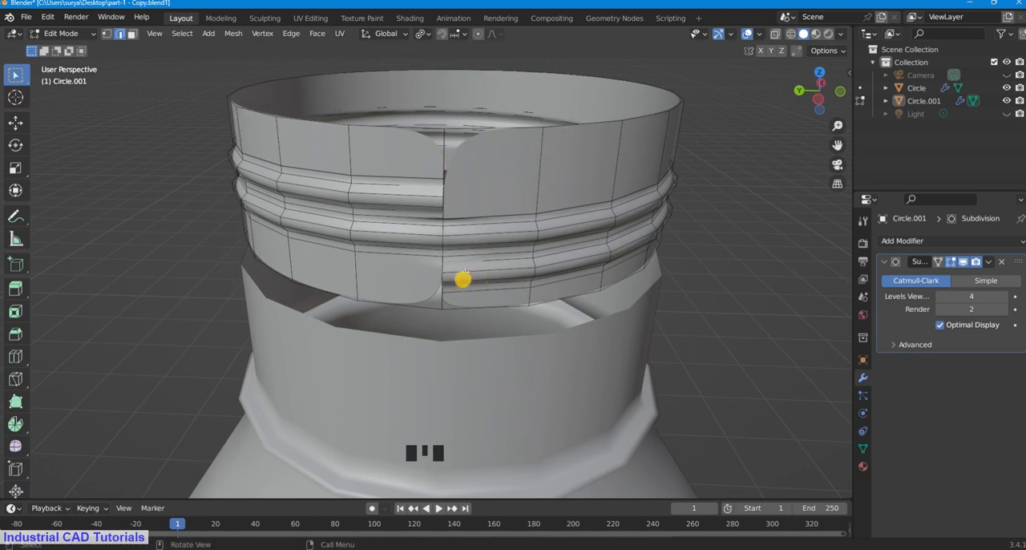
{"action": "middle_click_drag", "start_coordinate": [474, 253], "coordinate": [470, 245]}
{"action": "key", "text": "ctrl+r"}
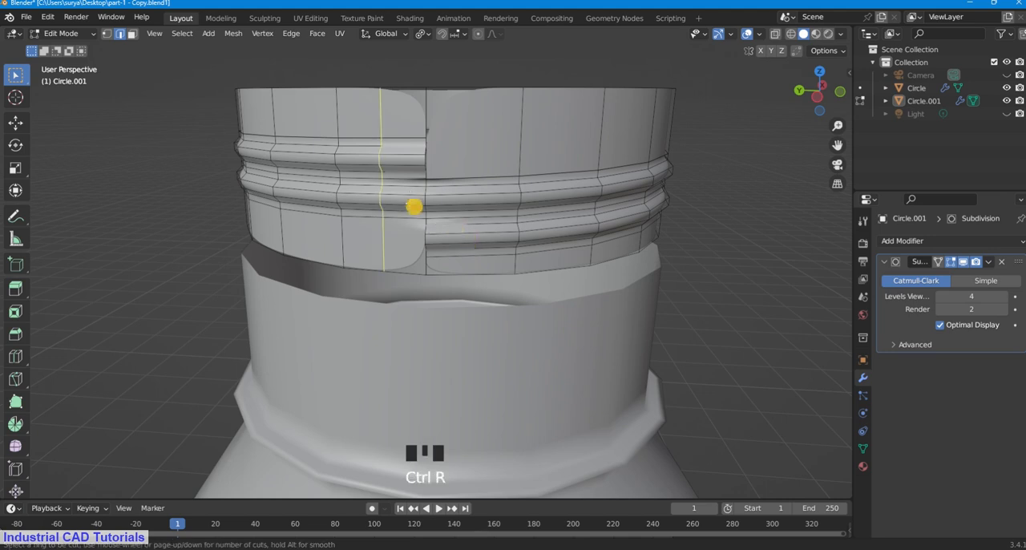
{"action": "left_click", "coordinate": [416, 188]}
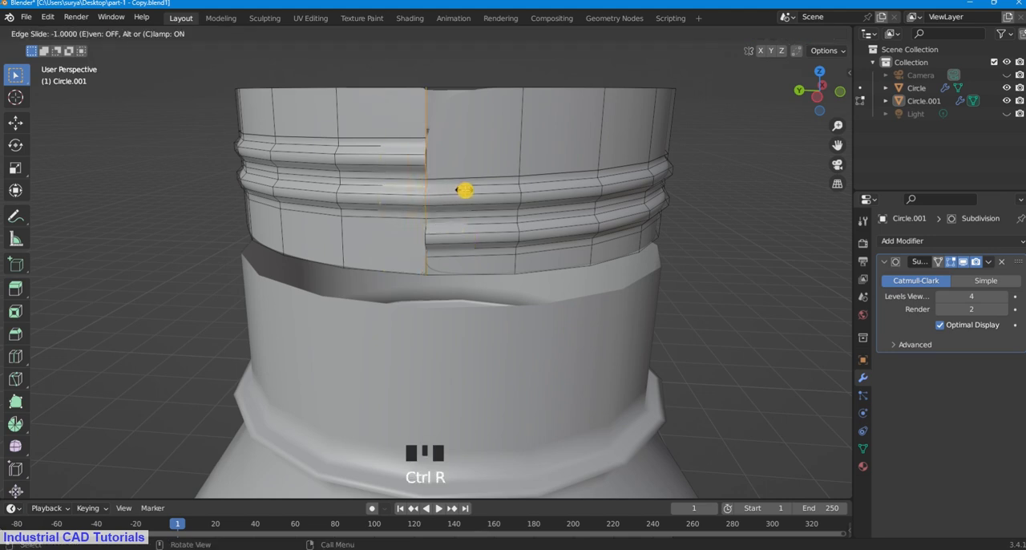
{"action": "left_click", "coordinate": [454, 203]}
Step: Add a vertical loop cut on the seam's other side, where the lower thread starts, sliding it onto the seam with factor 1.000
{"action": "key", "text": "ctrl+r"}
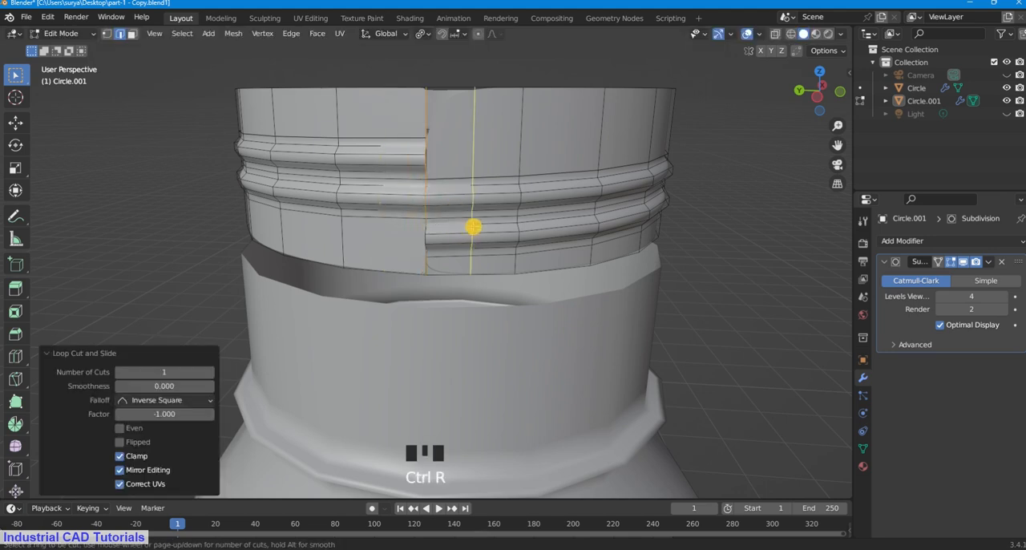
{"action": "left_click", "coordinate": [473, 227]}
{"action": "left_click", "coordinate": [394, 222]}
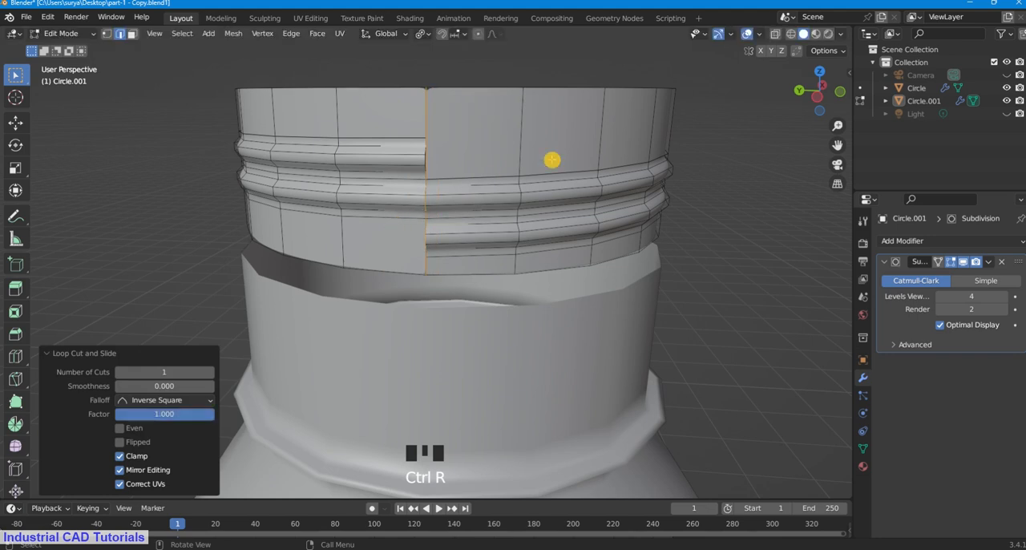
Step: Return to Object Mode and select only the threaded neck piece
{"action": "left_click", "coordinate": [72, 33]}
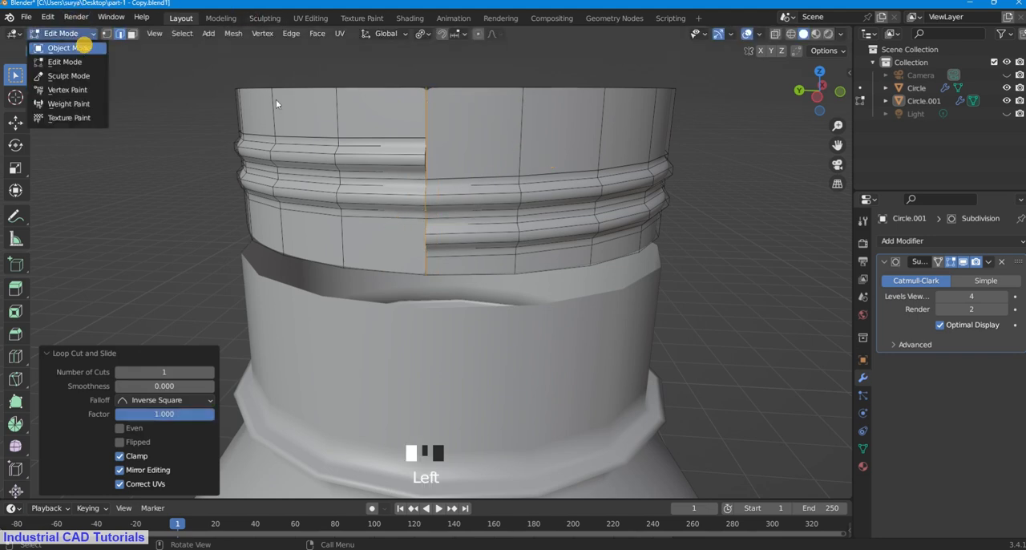
{"action": "left_click", "coordinate": [80, 47]}
{"action": "left_click", "coordinate": [435, 131]}
{"action": "key", "text": "a"}
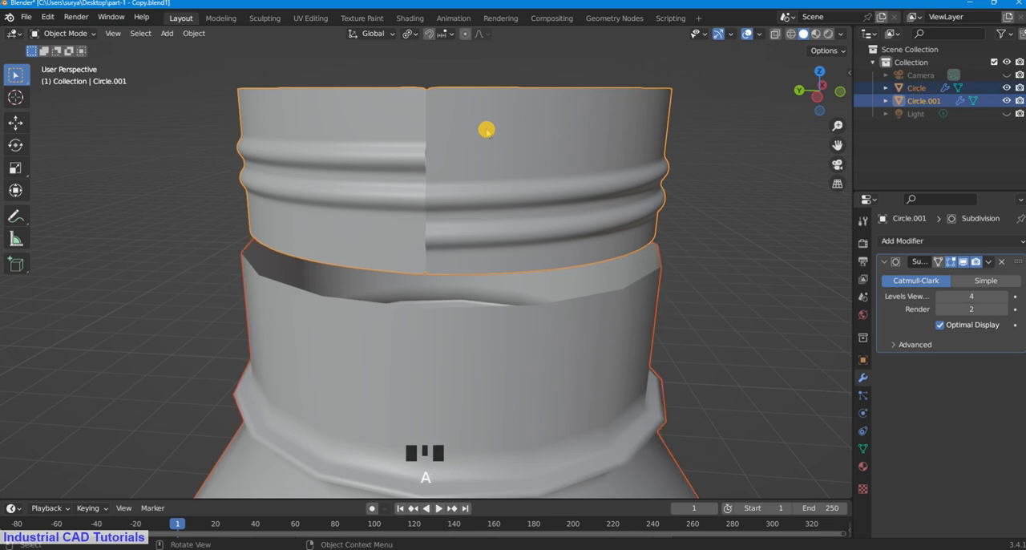
{"action": "left_click", "coordinate": [487, 130]}
Step: Merge all of the threaded piece's vertices by distance in Edit Mode, using a 0.0001 m merge distance
{"action": "left_click", "coordinate": [69, 34]}
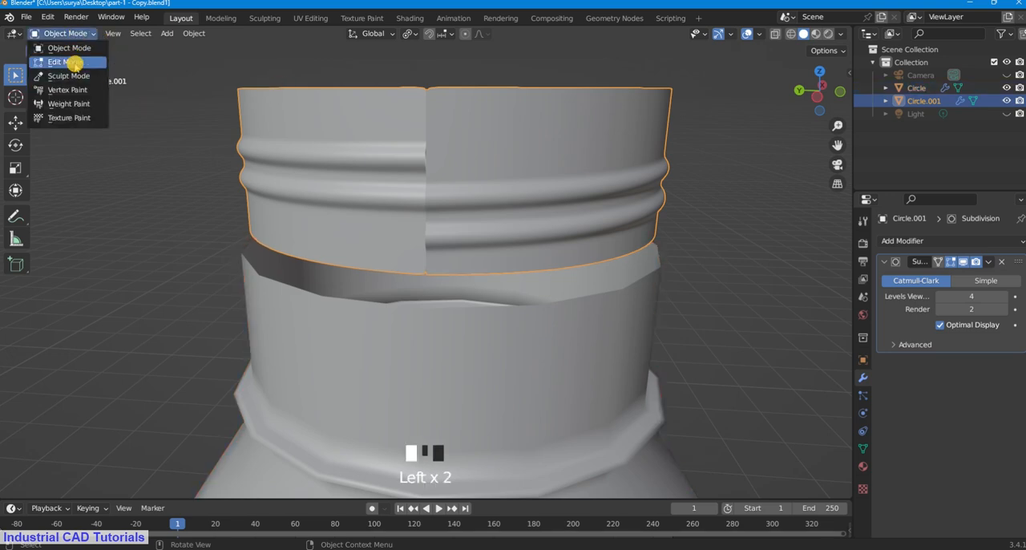
{"action": "left_click", "coordinate": [75, 61]}
{"action": "key", "text": "a"}
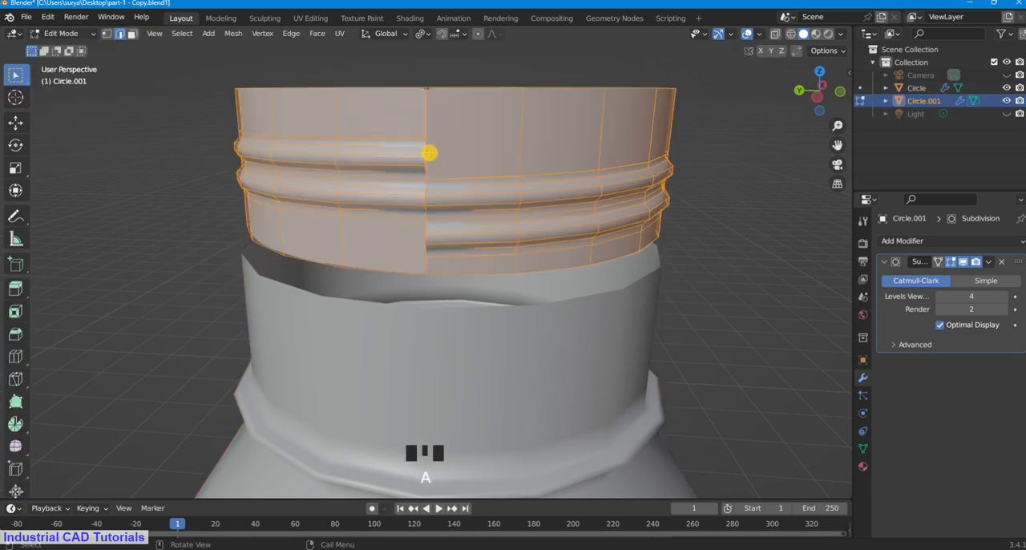
{"action": "key", "text": "m"}
{"action": "left_click", "coordinate": [415, 199]}
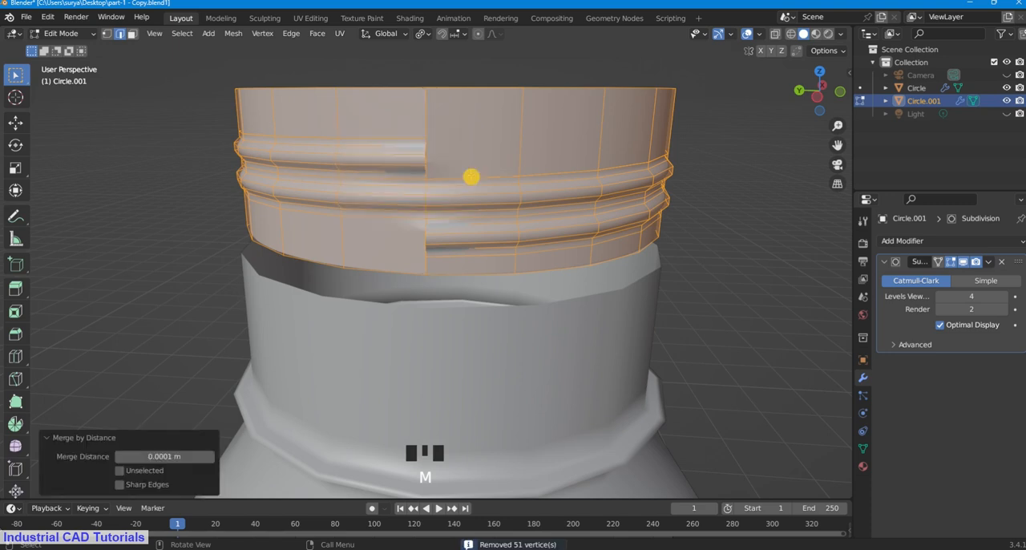
Step: Return to Object Mode, clear the selection, and inspect the thread's merged seam
{"action": "left_click", "coordinate": [95, 35]}
{"action": "left_click", "coordinate": [76, 45]}
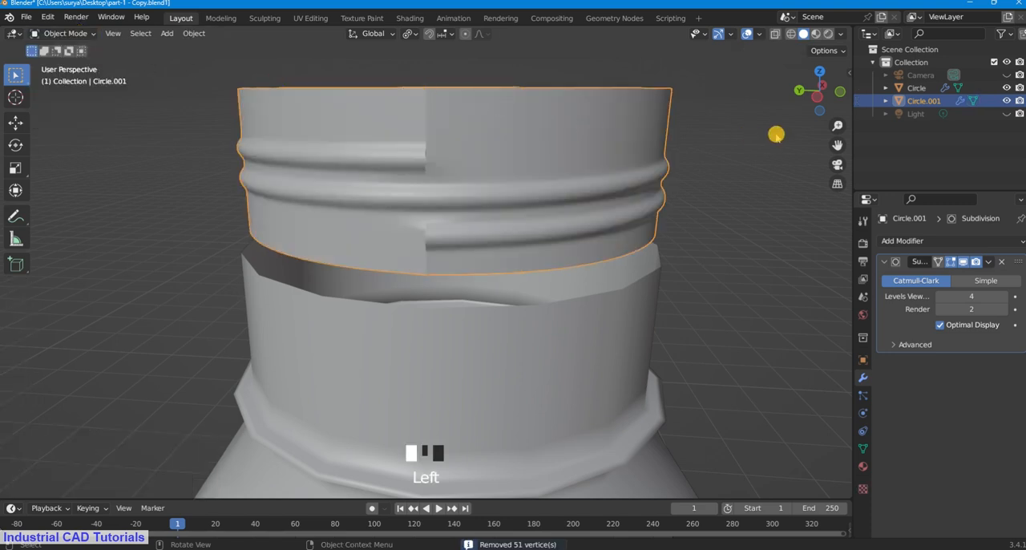
{"action": "left_click", "coordinate": [724, 145]}
{"action": "scroll", "coordinate": [724, 144], "scroll_direction": "down", "scroll_amount": 2}
{"action": "scroll", "coordinate": [724, 144], "scroll_direction": "up", "scroll_amount": 2}
{"action": "middle_click_drag", "start_coordinate": [724, 144], "coordinate": [694, 163]}
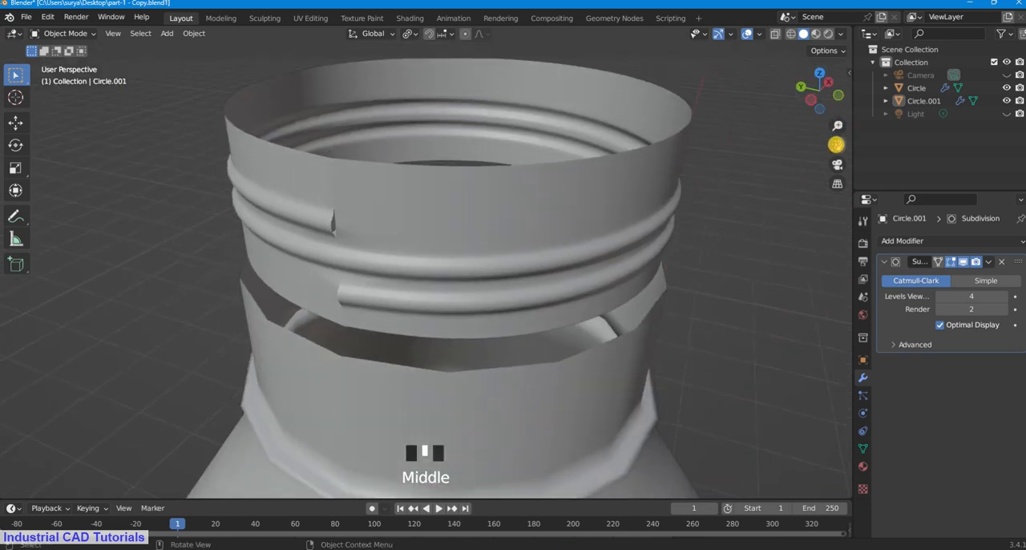
Step: Select the threaded neck piece, enter Edit Mode, and turn off its Subdivision modifier's viewport display
{"action": "scroll", "coordinate": [834, 145], "scroll_direction": "up", "scroll_amount": 2}
{"action": "left_click_drag", "start_coordinate": [834, 145], "coordinate": [864, 143]}
{"action": "left_click", "coordinate": [66, 33]}
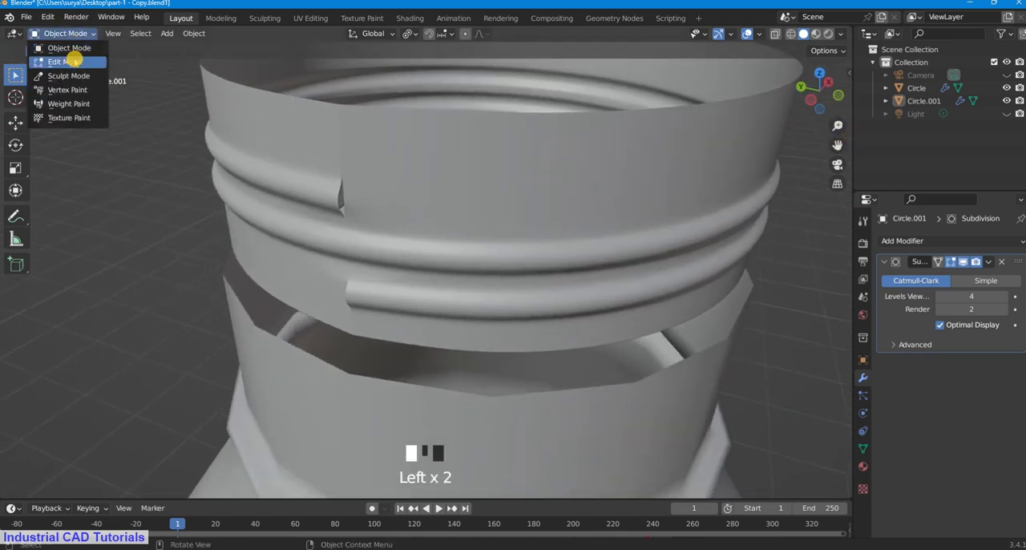
{"action": "left_click", "coordinate": [70, 62]}
{"action": "scroll", "coordinate": [369, 202], "scroll_direction": "up", "scroll_amount": 2}
{"action": "left_click", "coordinate": [118, 235]}
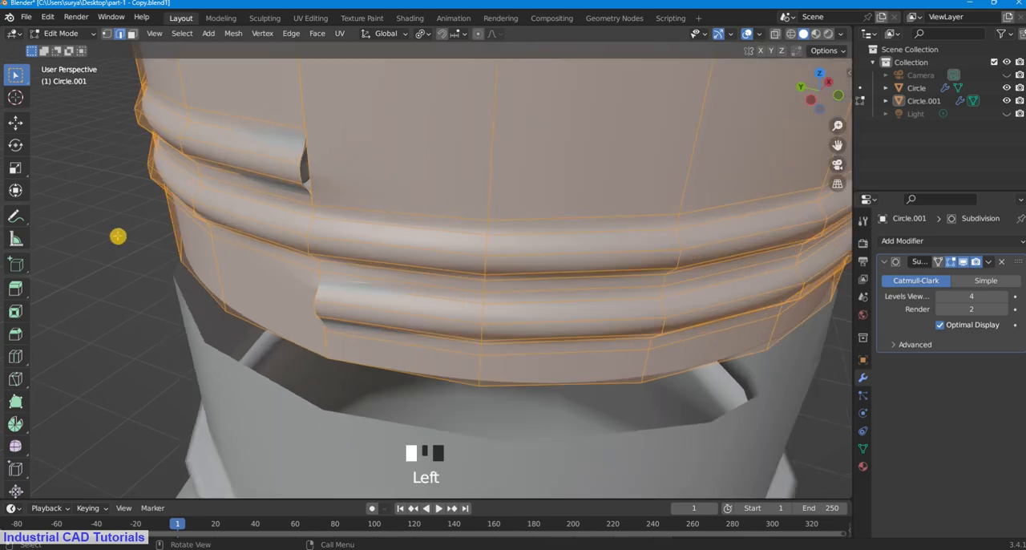
{"action": "left_click", "coordinate": [68, 33]}
{"action": "left_click", "coordinate": [69, 47]}
{"action": "left_click", "coordinate": [61, 35]}
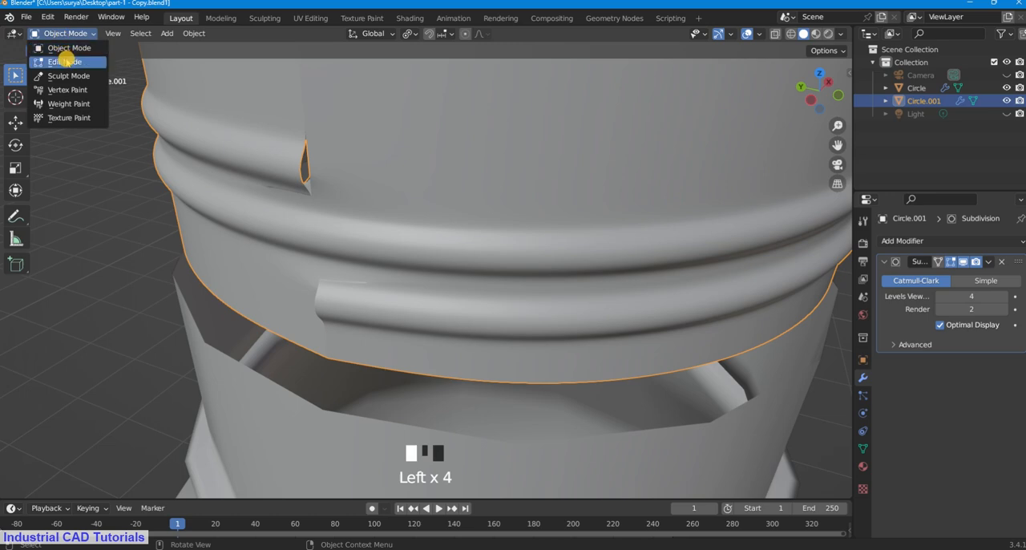
{"action": "left_click", "coordinate": [64, 62]}
{"action": "left_click_drag", "start_coordinate": [841, 148], "coordinate": [954, 233]}
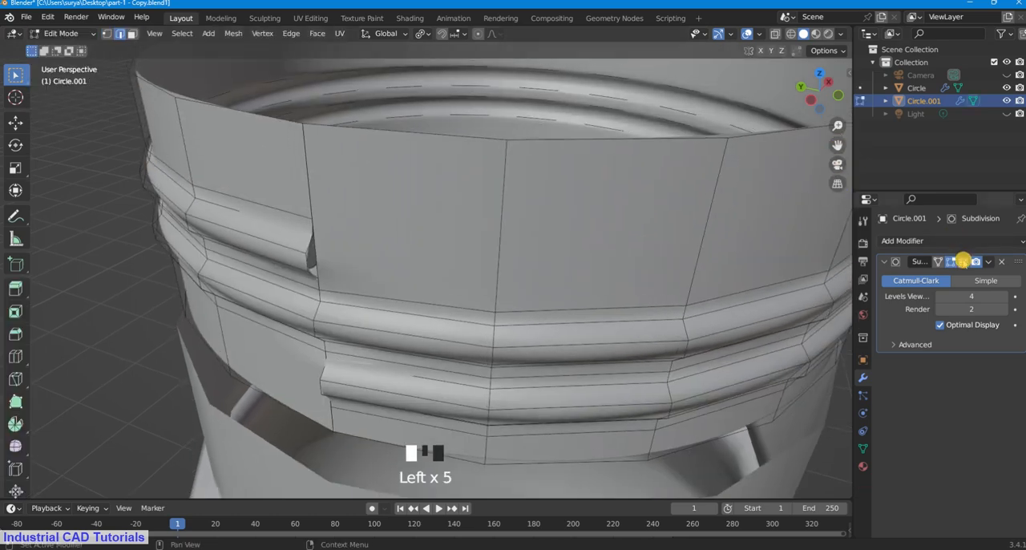
{"action": "left_click", "coordinate": [962, 261]}
Step: Add one centred loop cut around the neck between the upper rim and the thread, with factor 0.000
{"action": "middle_click_drag", "start_coordinate": [554, 337], "coordinate": [319, 229]}
{"action": "scroll", "coordinate": [320, 228], "scroll_direction": "down", "scroll_amount": 3}
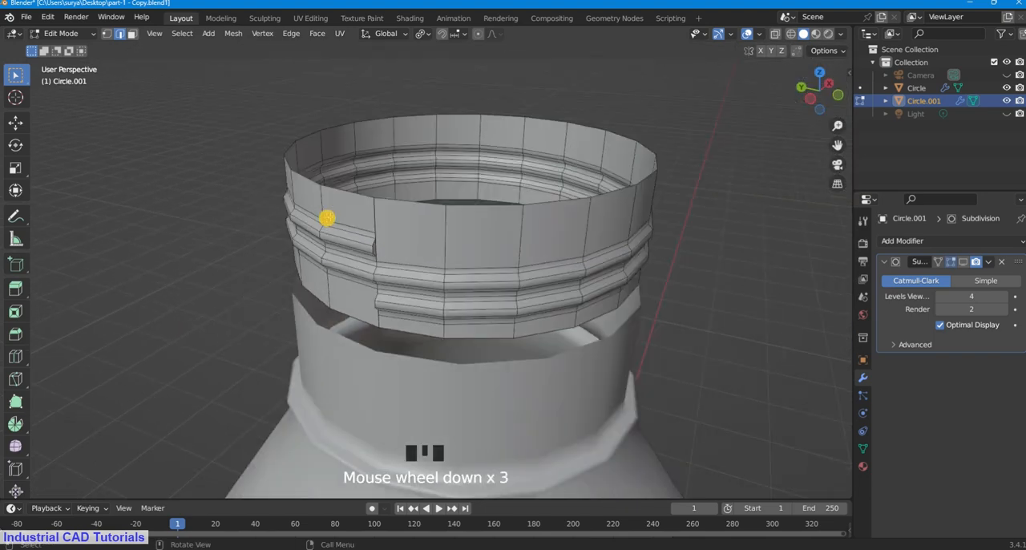
{"action": "scroll", "coordinate": [633, 254], "scroll_direction": "up", "scroll_amount": 1}
{"action": "middle_click", "coordinate": [632, 255]}
{"action": "key", "text": "ctrl+r"}
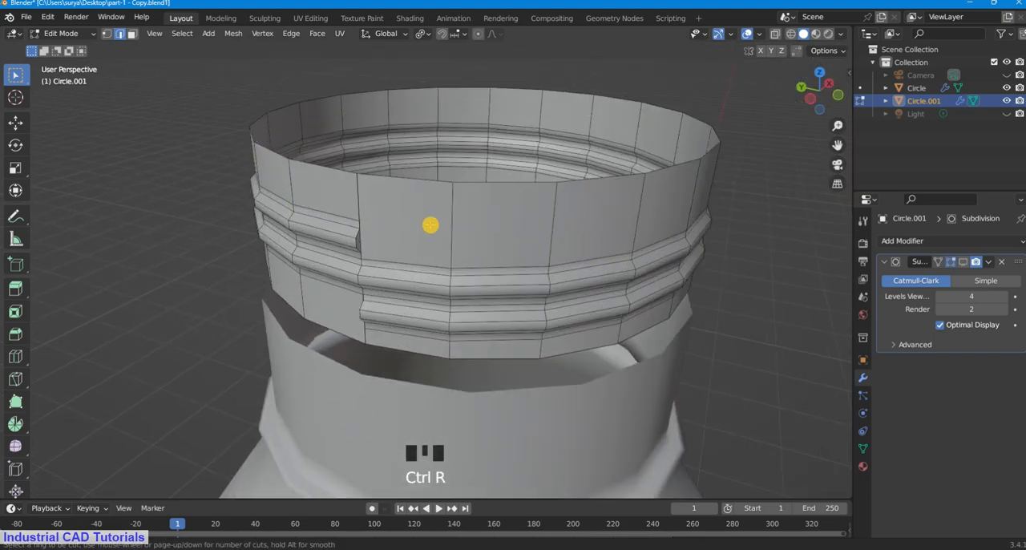
{"action": "left_click", "coordinate": [445, 230]}
{"action": "left_click", "coordinate": [786, 227]}
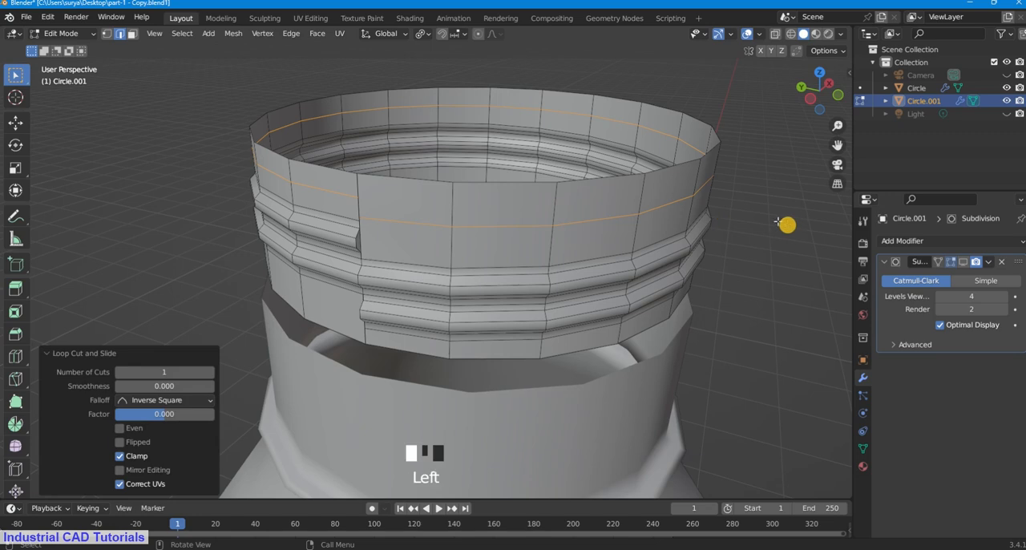
Step: Merge At Center the seam vertices where the upper loop cut meets the thread's upper end, working in vertex select mode
{"action": "scroll", "coordinate": [722, 212], "scroll_direction": "up", "scroll_amount": 1}
{"action": "middle_click_drag", "start_coordinate": [684, 203], "coordinate": [678, 193]}
{"action": "left_click", "coordinate": [107, 33]}
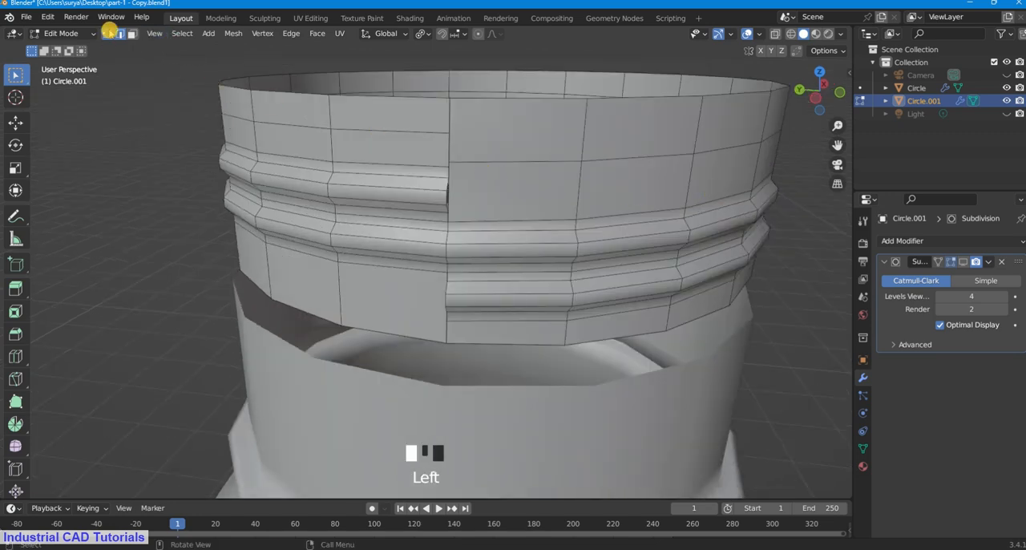
{"action": "scroll", "coordinate": [450, 160], "scroll_direction": "up", "scroll_amount": 1}
{"action": "left_click", "coordinate": [461, 115], "text": "shift"}
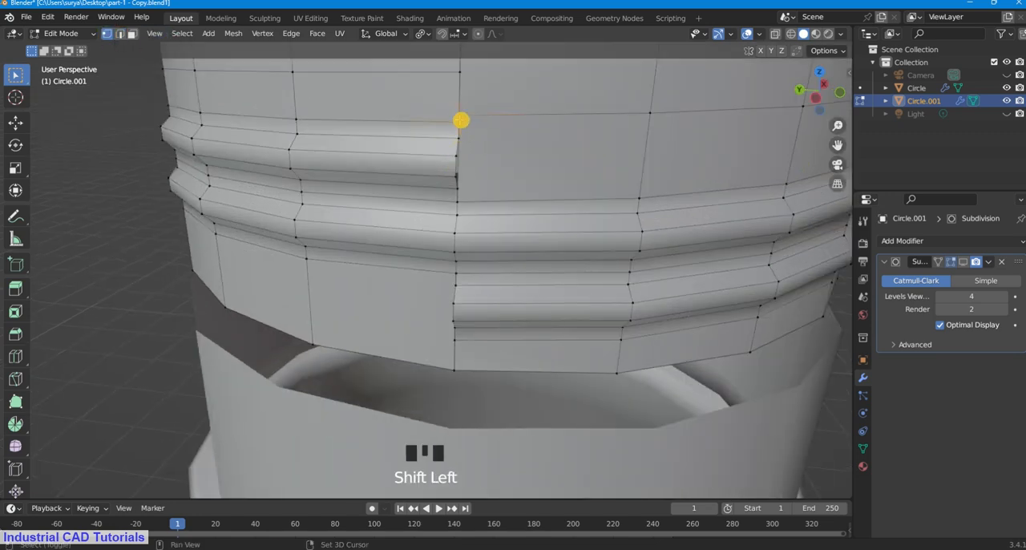
{"action": "key", "text": "m"}
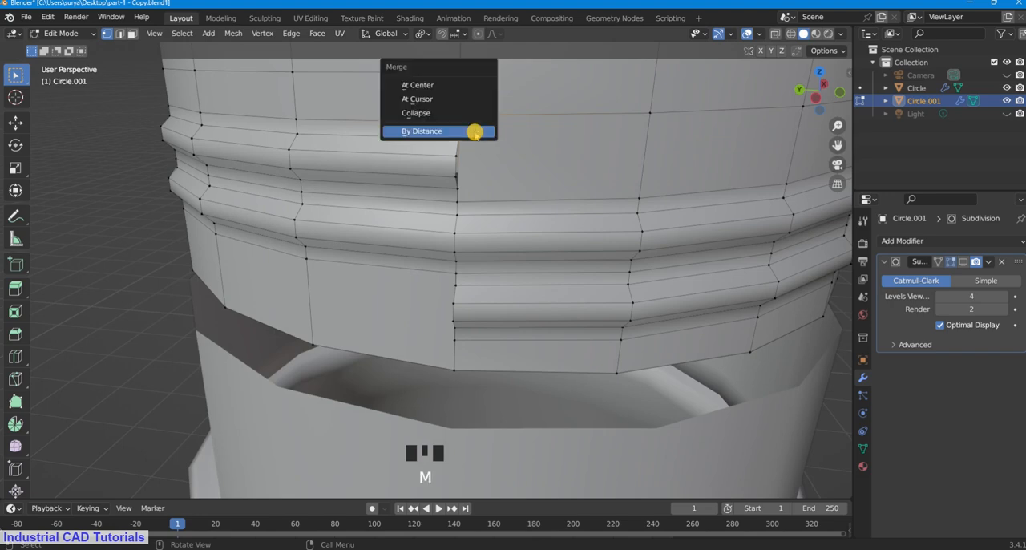
{"action": "left_click", "coordinate": [456, 85]}
{"action": "left_click", "coordinate": [481, 176]}
Step: Add one centred loop cut around the neck between the thread and the lower rim, with factor 0.000
{"action": "scroll", "coordinate": [529, 172], "scroll_direction": "down", "scroll_amount": 3}
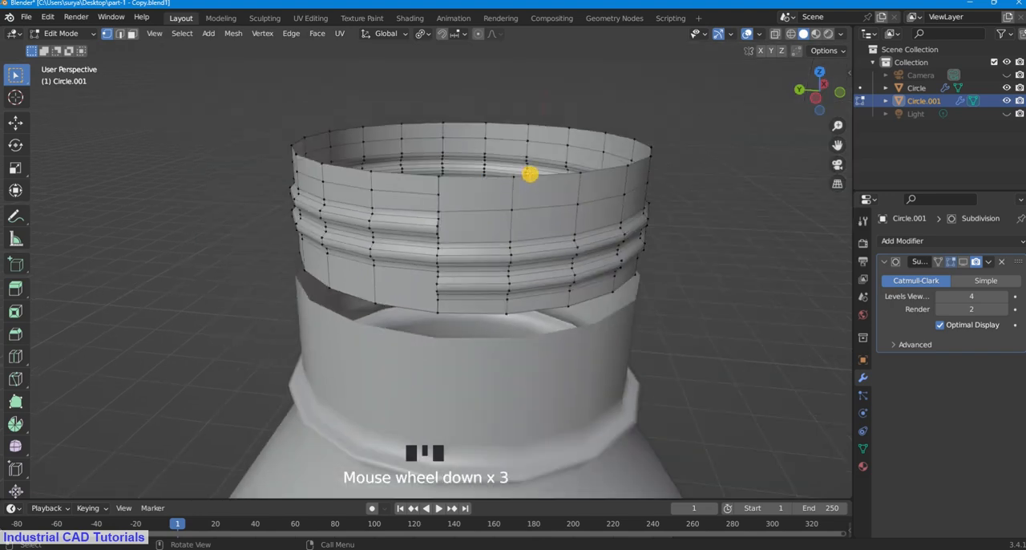
{"action": "middle_click_drag", "start_coordinate": [529, 172], "coordinate": [425, 300]}
{"action": "scroll", "coordinate": [425, 301], "scroll_direction": "up", "scroll_amount": 2}
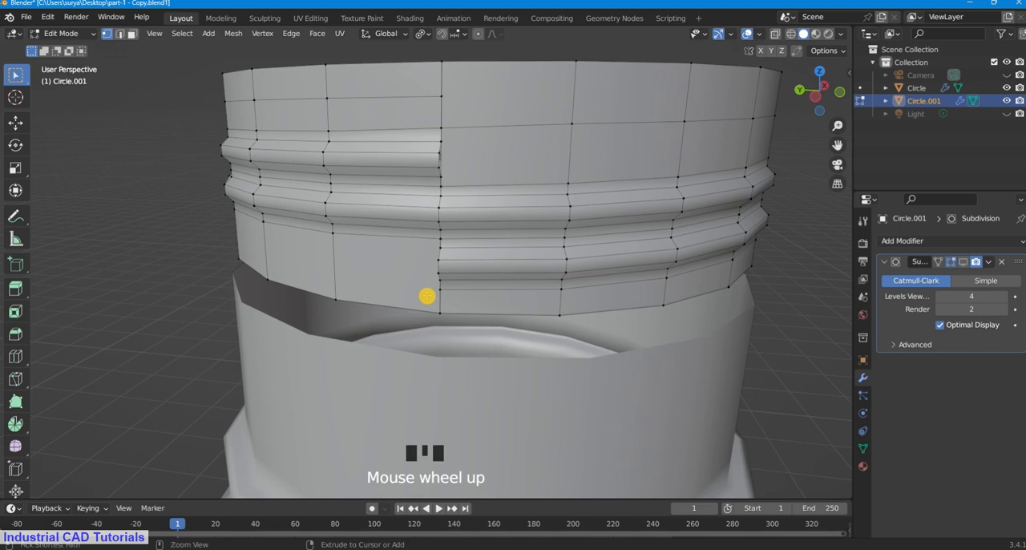
{"action": "key", "text": "ctrl+r"}
{"action": "left_click", "coordinate": [426, 296]}
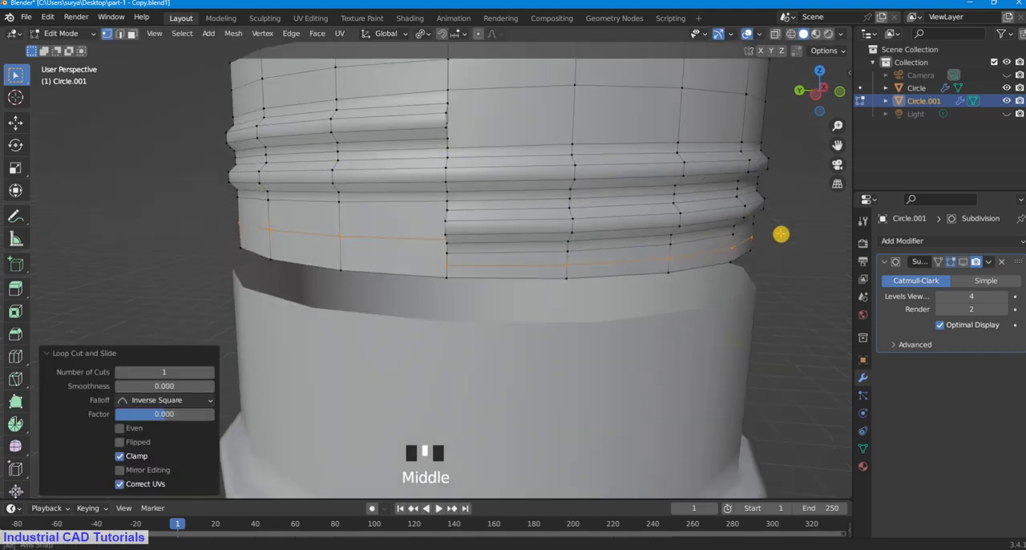
{"action": "middle_click_drag", "start_coordinate": [497, 282], "coordinate": [808, 233]}
{"action": "left_click", "coordinate": [612, 279]}
Step: Merge At Center the seam vertices where the lower loop cut meets the thread's lower end
{"action": "scroll", "coordinate": [612, 279], "scroll_direction": "up", "scroll_amount": 1}
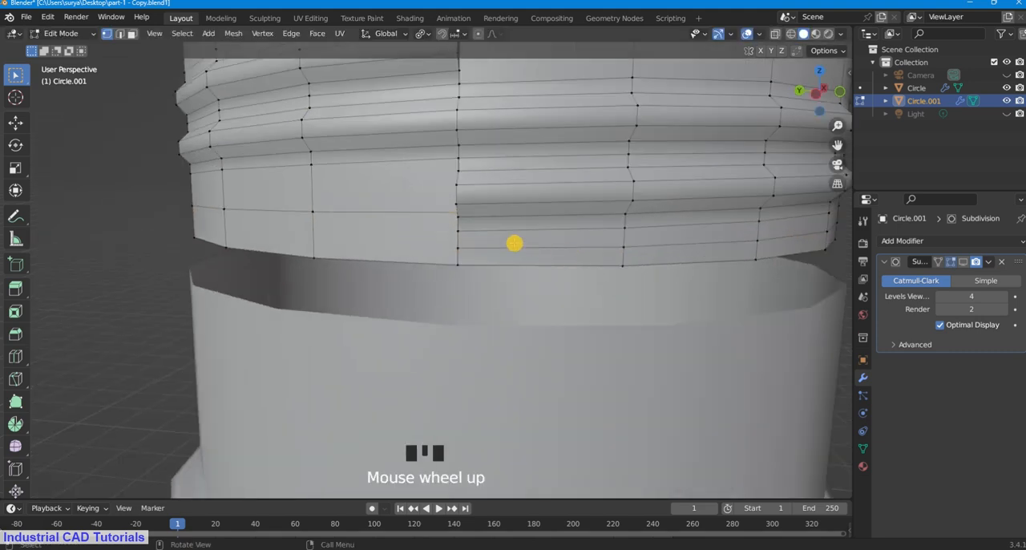
{"action": "scroll", "coordinate": [514, 243], "scroll_direction": "down", "scroll_amount": 3}
{"action": "scroll", "coordinate": [514, 243], "scroll_direction": "up", "scroll_amount": 1}
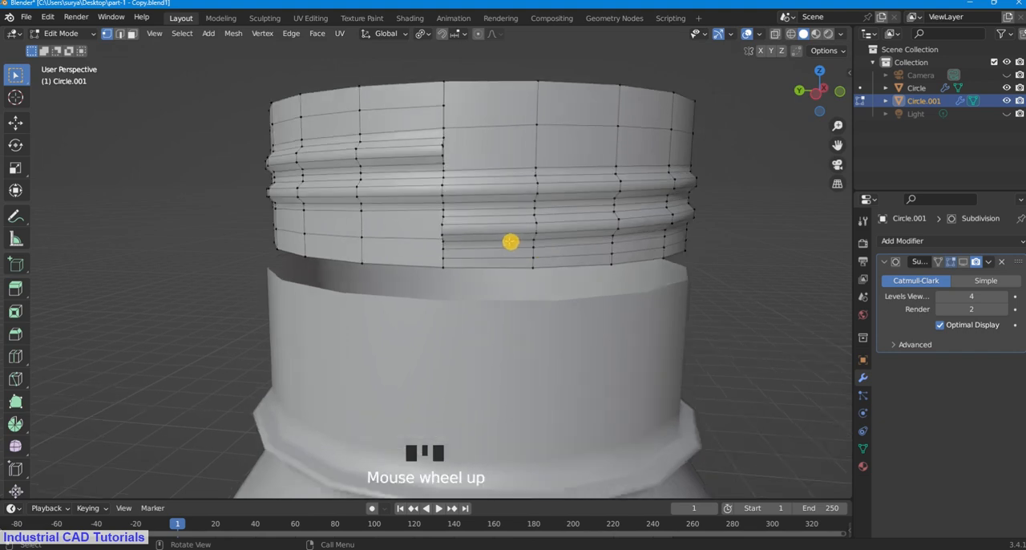
{"action": "scroll", "coordinate": [507, 241], "scroll_direction": "up", "scroll_amount": 1}
{"action": "scroll", "coordinate": [505, 239], "scroll_direction": "up", "scroll_amount": 1}
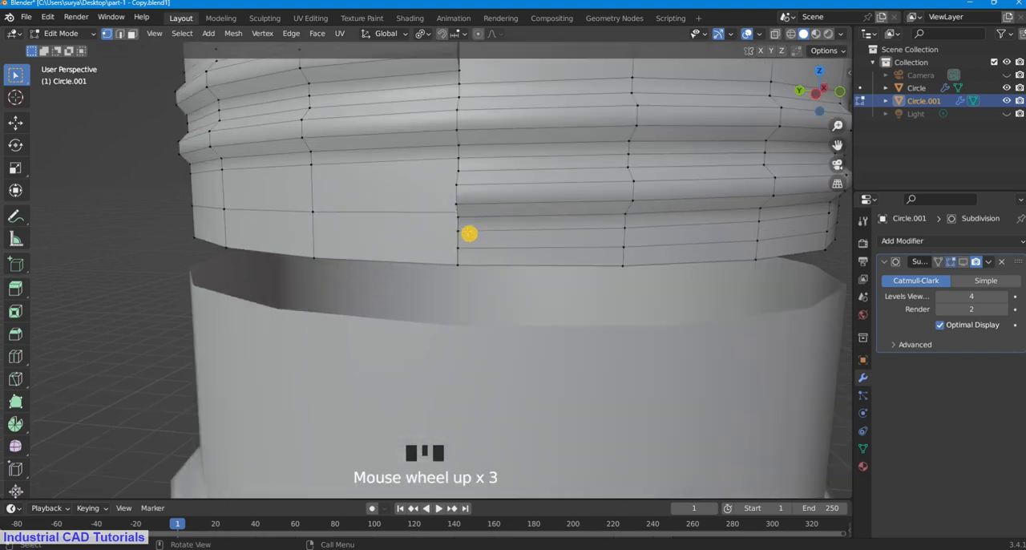
{"action": "middle_click_drag", "start_coordinate": [460, 225], "coordinate": [498, 229]}
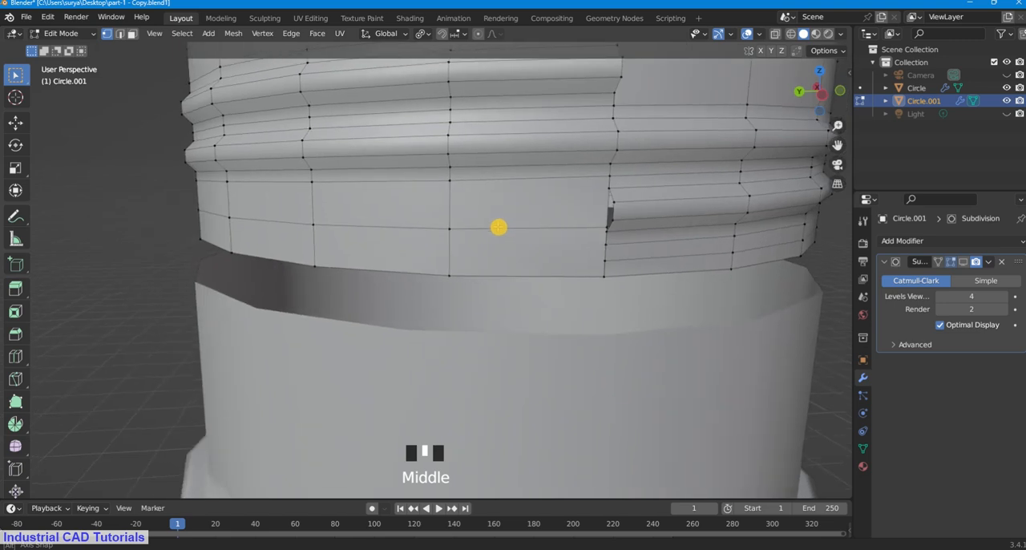
{"action": "left_click", "coordinate": [605, 234], "text": "shift"}
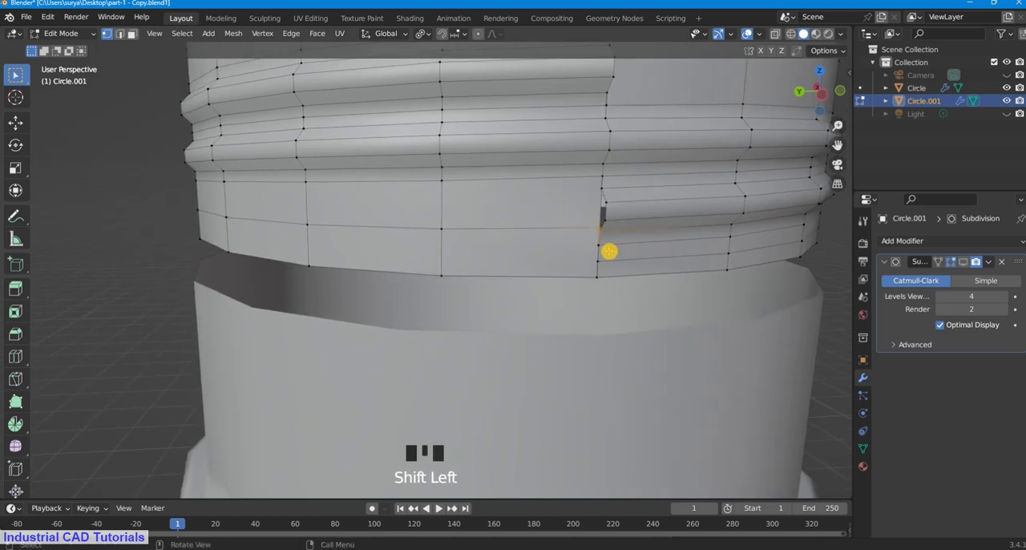
{"action": "key", "text": "m"}
{"action": "left_click", "coordinate": [609, 249]}
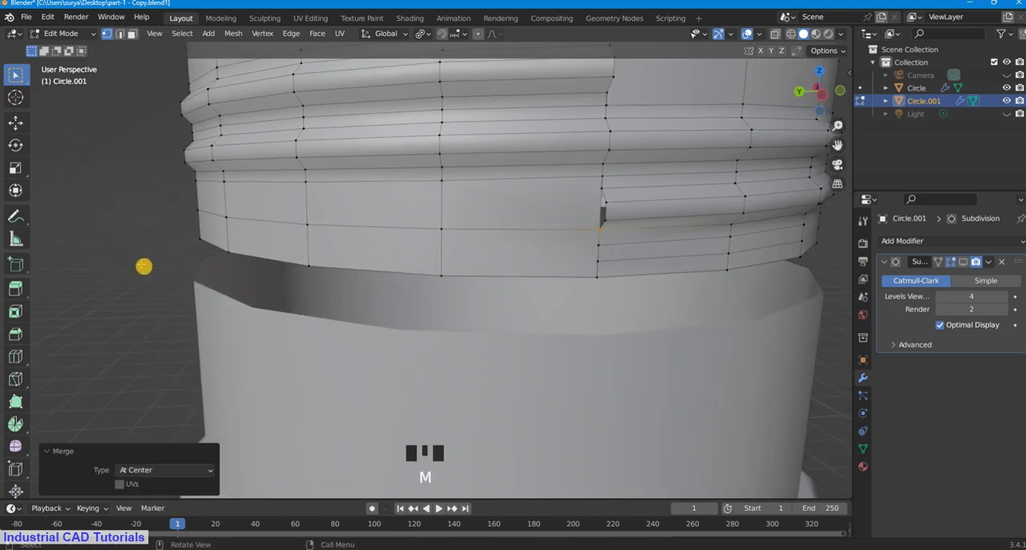
{"action": "left_click", "coordinate": [152, 267]}
Step: Delete only the wall face directly beside the thread's upper end, using face select mode
{"action": "scroll", "coordinate": [561, 265], "scroll_direction": "down", "scroll_amount": 3}
{"action": "scroll", "coordinate": [685, 161], "scroll_direction": "up", "scroll_amount": 1}
{"action": "middle_click_drag", "start_coordinate": [685, 161], "coordinate": [631, 182]}
{"action": "scroll", "coordinate": [413, 220], "scroll_direction": "up", "scroll_amount": 1}
{"action": "left_click", "coordinate": [447, 190]}
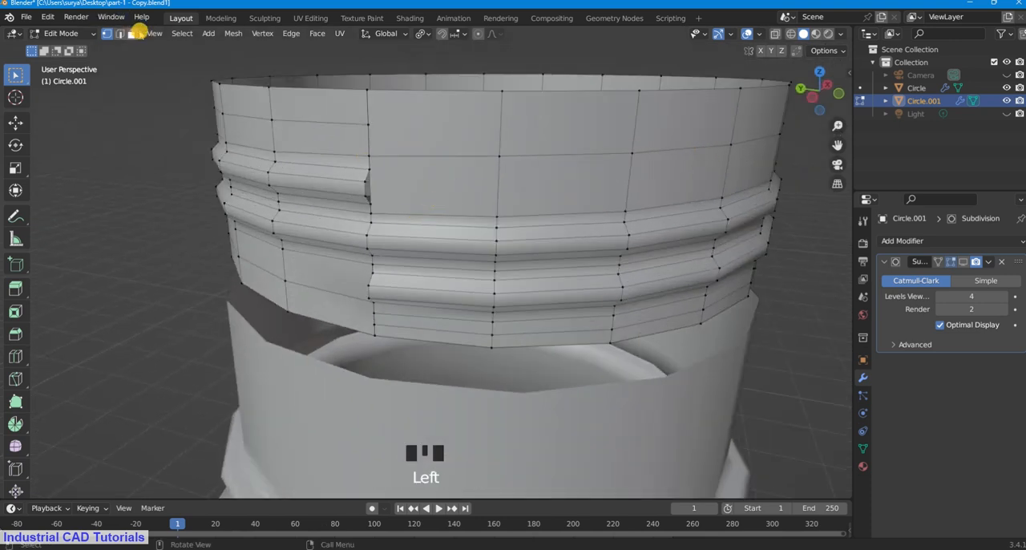
{"action": "left_click", "coordinate": [132, 33]}
{"action": "left_click", "coordinate": [454, 192]}
{"action": "key", "text": "x"}
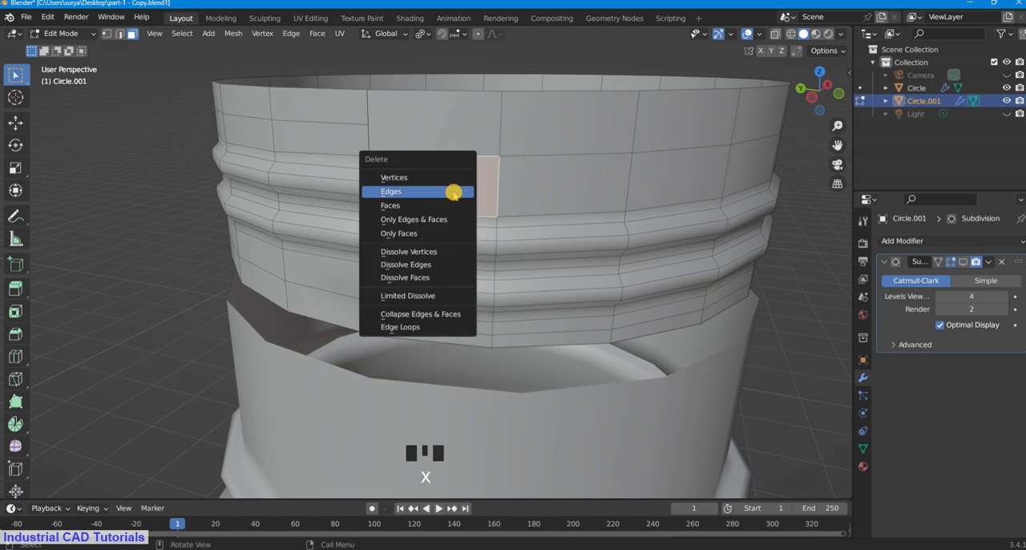
{"action": "left_click", "coordinate": [454, 193]}
{"action": "key", "text": "ctrl+z"}
{"action": "key", "text": "x"}
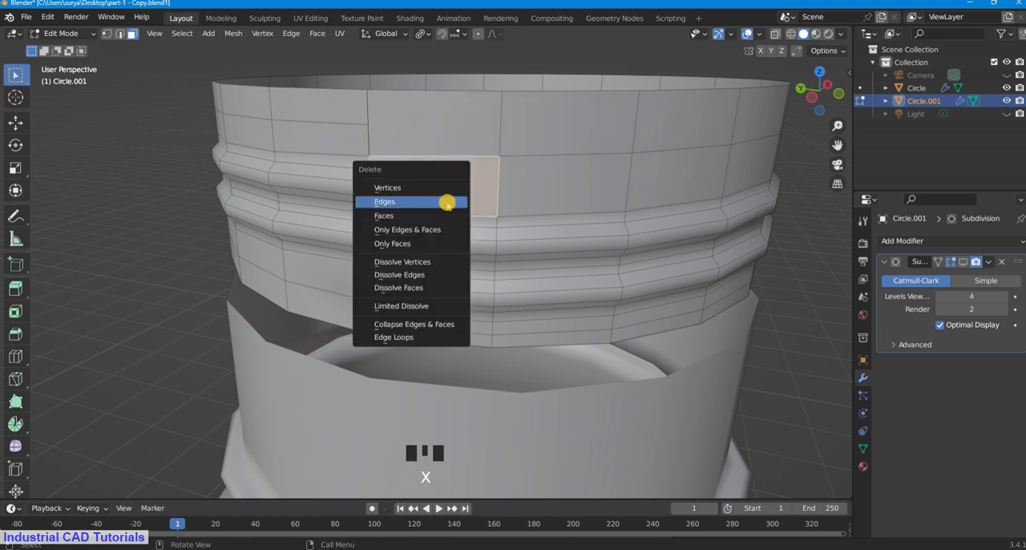
{"action": "left_click", "coordinate": [442, 214]}
Step: Move the protruding vertices of the thread's upper end about 0.0115 m along the global X axis, flush with the neck wall
{"action": "scroll", "coordinate": [422, 169], "scroll_direction": "up", "scroll_amount": 1}
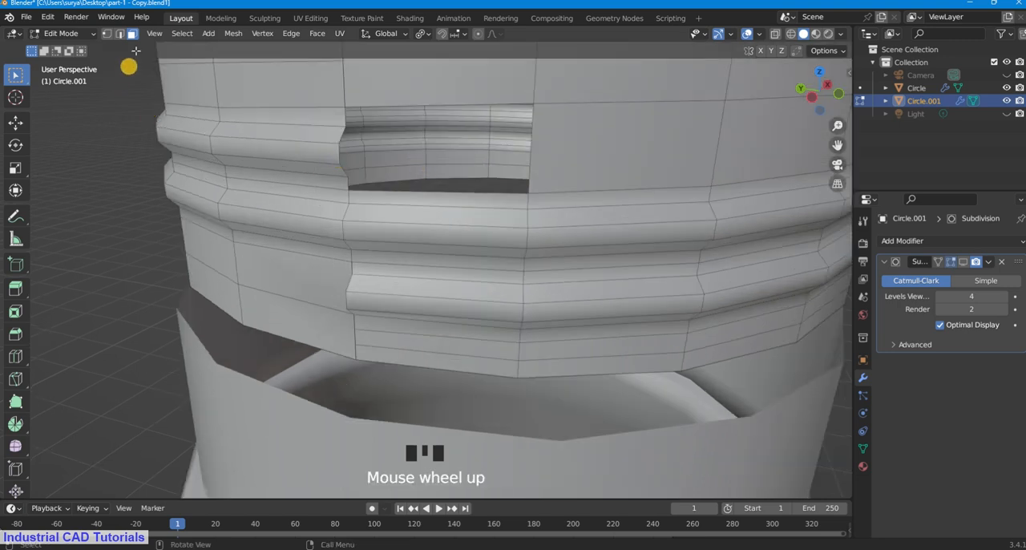
{"action": "left_click", "coordinate": [120, 32]}
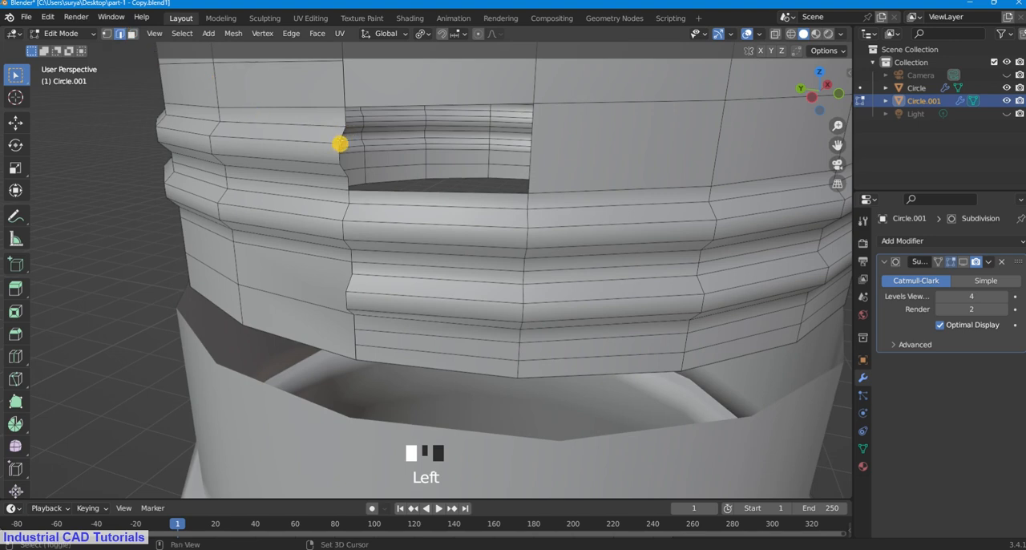
{"action": "left_click", "coordinate": [340, 142], "text": "shift"}
{"action": "left_click", "coordinate": [105, 33]}
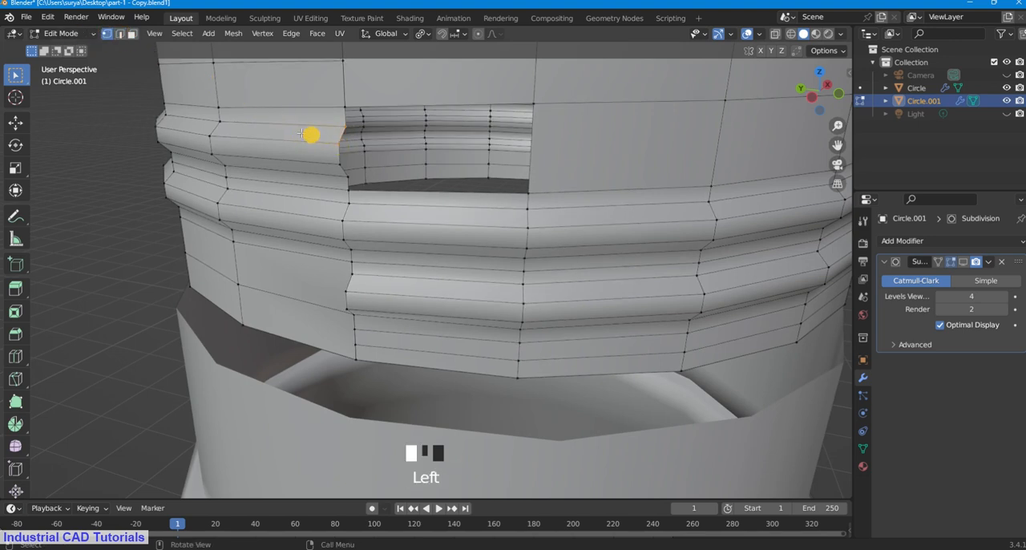
{"action": "left_click", "coordinate": [119, 144]}
{"action": "left_click", "coordinate": [340, 145], "text": "shift"}
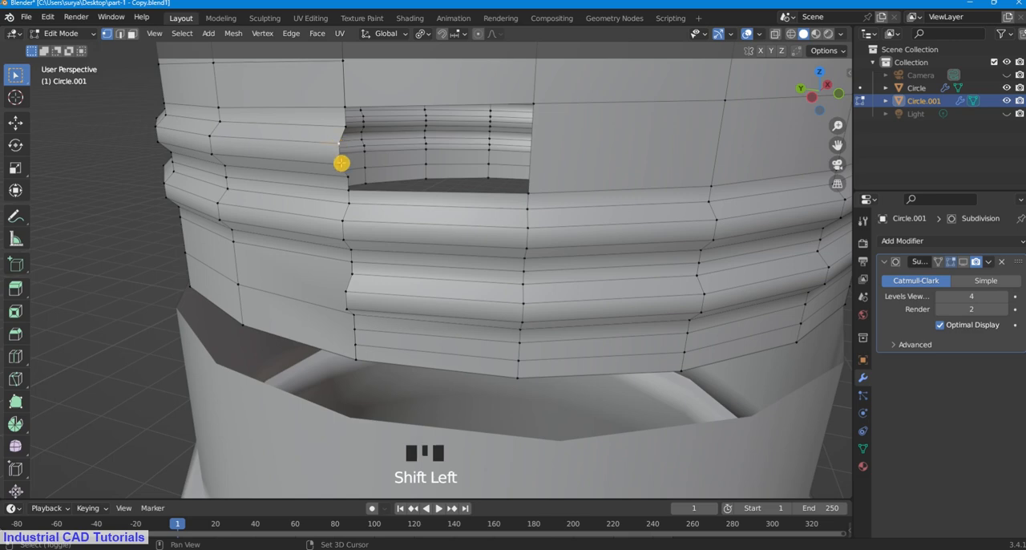
{"action": "left_click", "coordinate": [343, 165], "text": "shift"}
{"action": "middle_click_drag", "start_coordinate": [481, 206], "coordinate": [449, 211]}
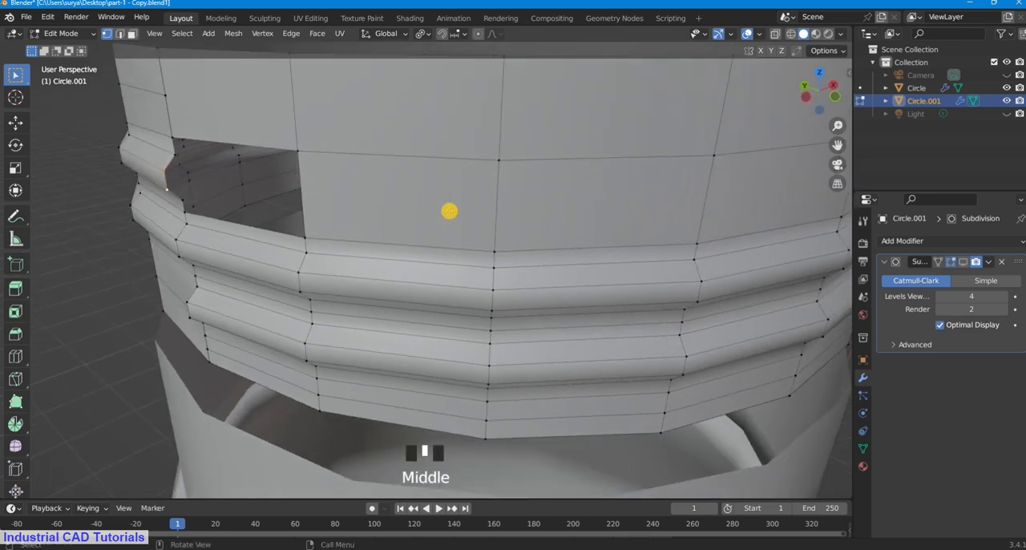
{"action": "key", "text": "g"}
{"action": "key", "text": "x"}
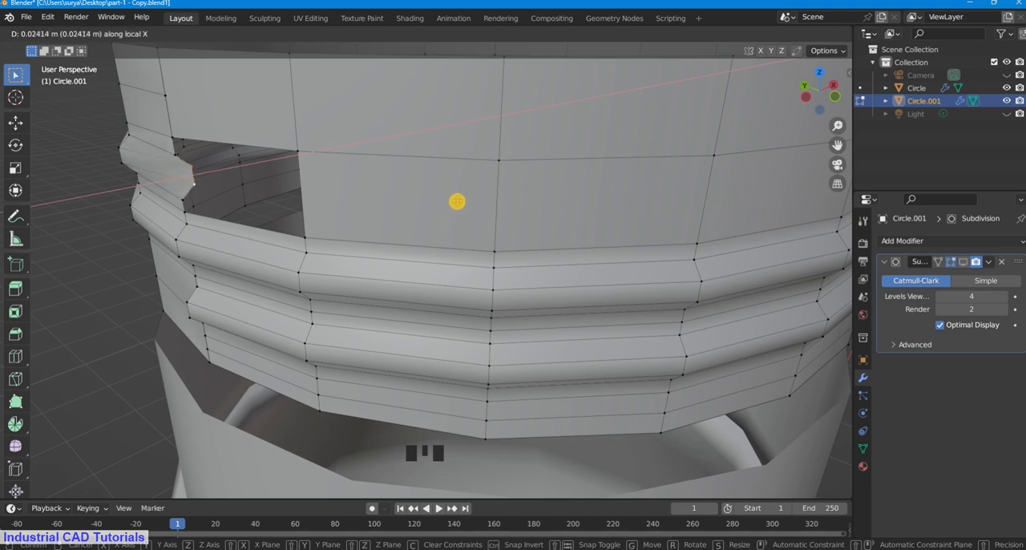
{"action": "key", "text": "y"}
{"action": "key", "text": "x"}
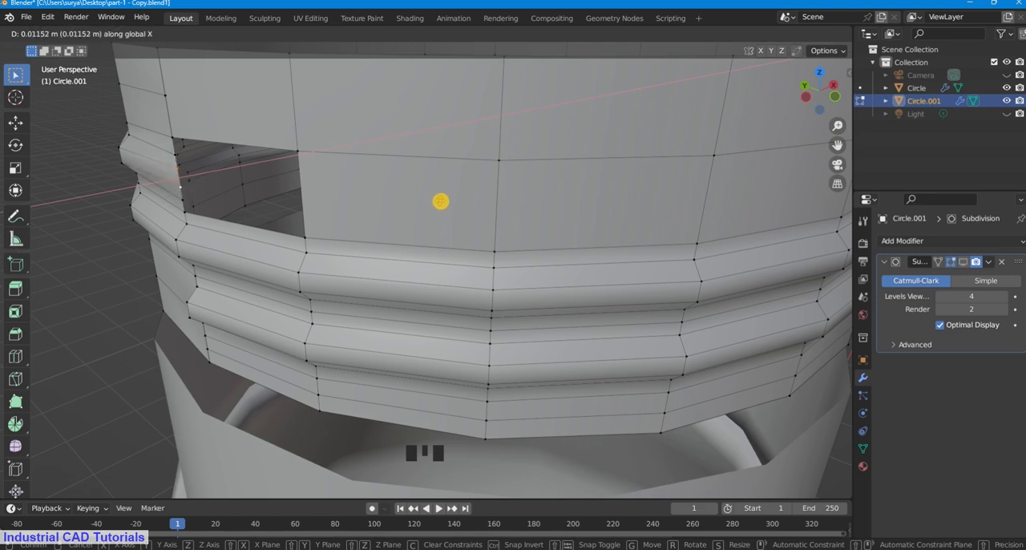
{"action": "left_click", "coordinate": [440, 201]}
{"action": "left_click", "coordinate": [140, 197]}
{"action": "middle_click_drag", "start_coordinate": [271, 194], "coordinate": [288, 188]}
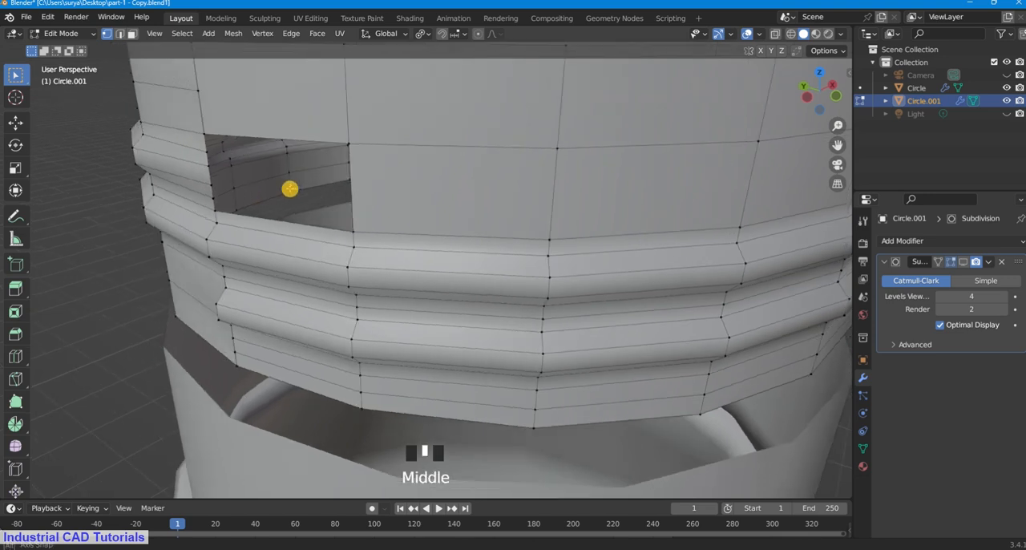
Step: Switch to edge select mode and try to loop-select the border of the opening beside the thread's upper end
{"action": "left_click", "coordinate": [119, 34]}
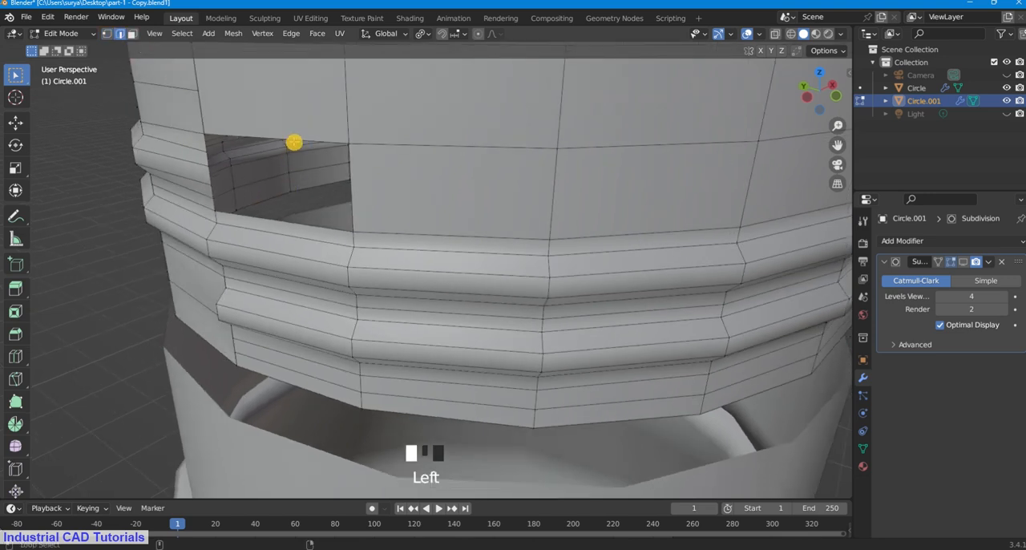
{"action": "left_click", "coordinate": [321, 141], "text": "alt+shift"}
{"action": "left_click", "coordinate": [69, 103]}
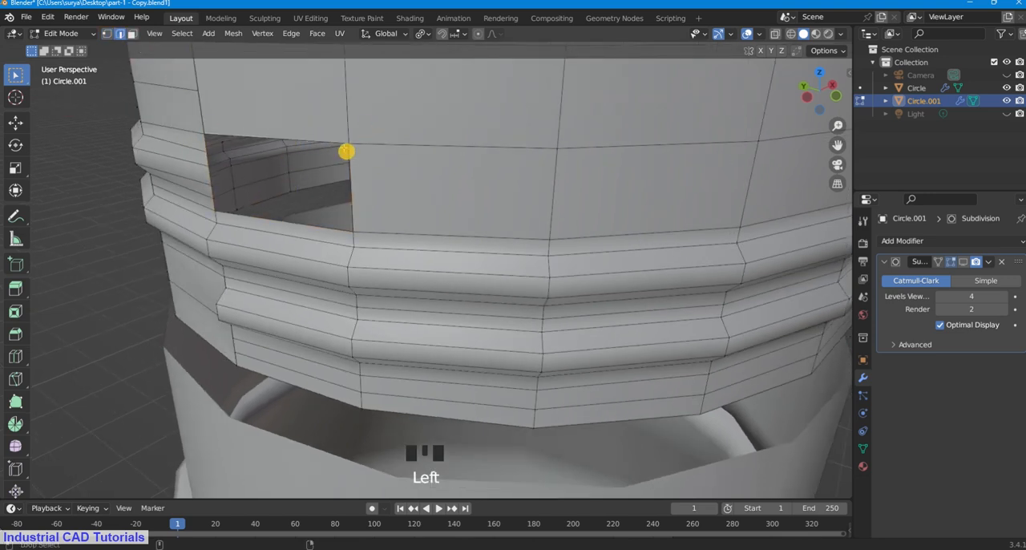
{"action": "left_click", "coordinate": [337, 143], "text": "alt+shift"}
{"action": "middle_click_drag", "start_coordinate": [337, 144], "coordinate": [384, 158]}
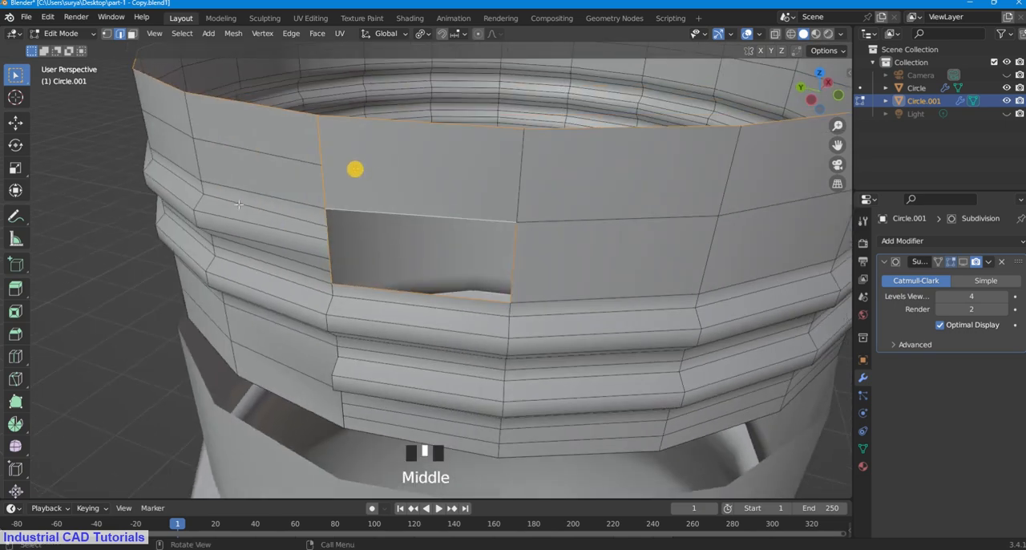
{"action": "left_click", "coordinate": [56, 248]}
Step: Select the edges bounding the opening beside the thread's upper end one by one and fill it with a face
{"action": "left_click", "coordinate": [392, 218], "text": "shift"}
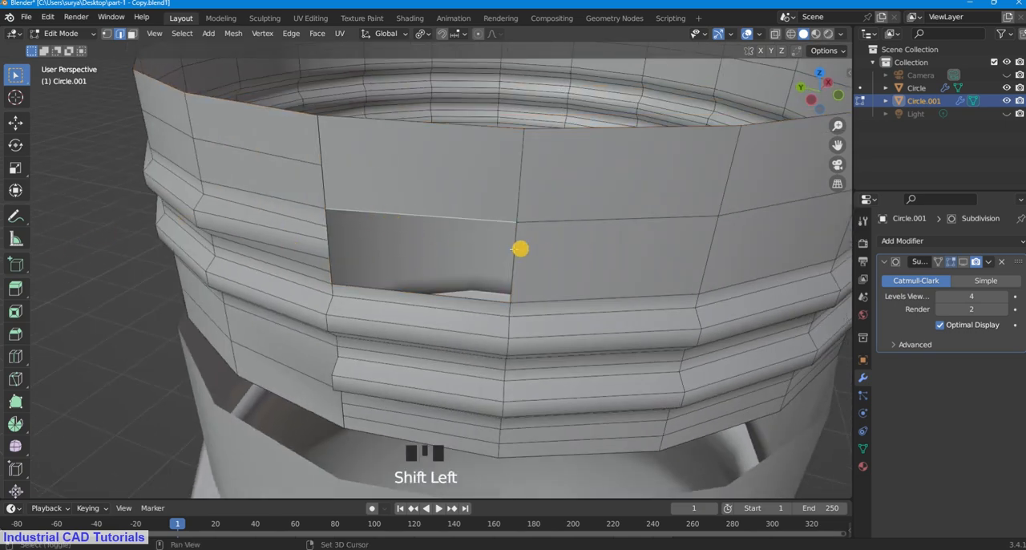
{"action": "left_click", "coordinate": [516, 245], "text": "shift"}
{"action": "left_click", "coordinate": [470, 296], "text": "shift"}
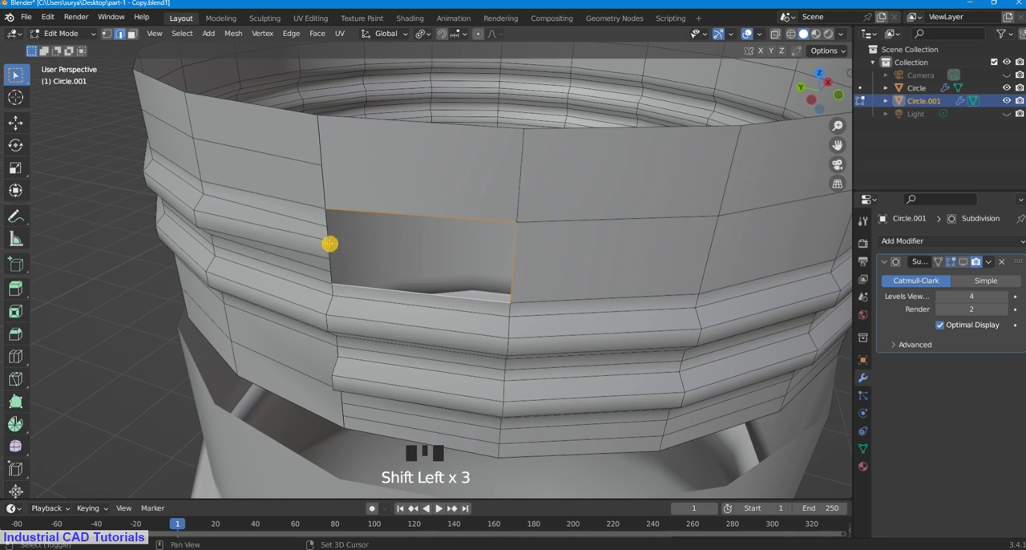
{"action": "left_click", "coordinate": [330, 243], "text": "shift"}
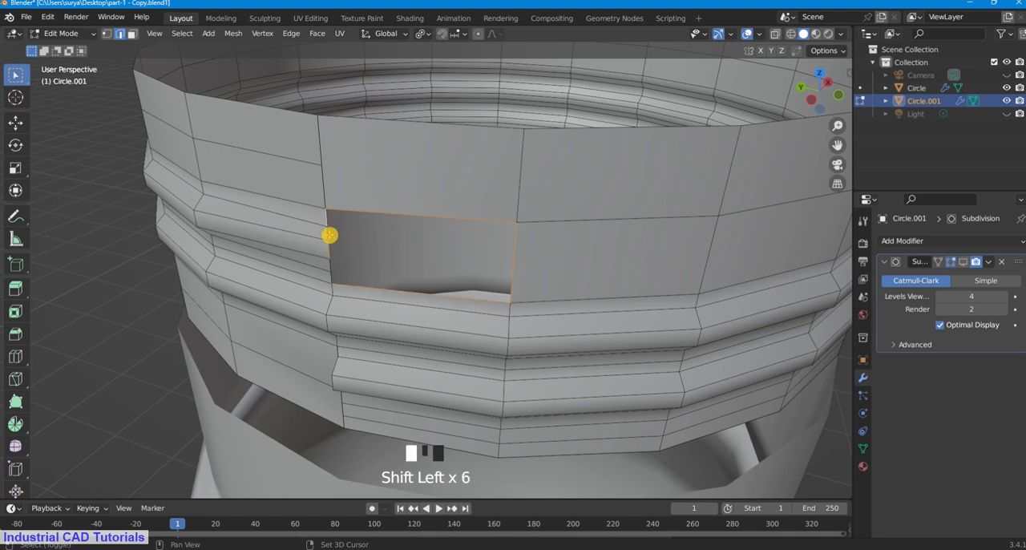
{"action": "left_click", "coordinate": [331, 279], "text": "shift"}
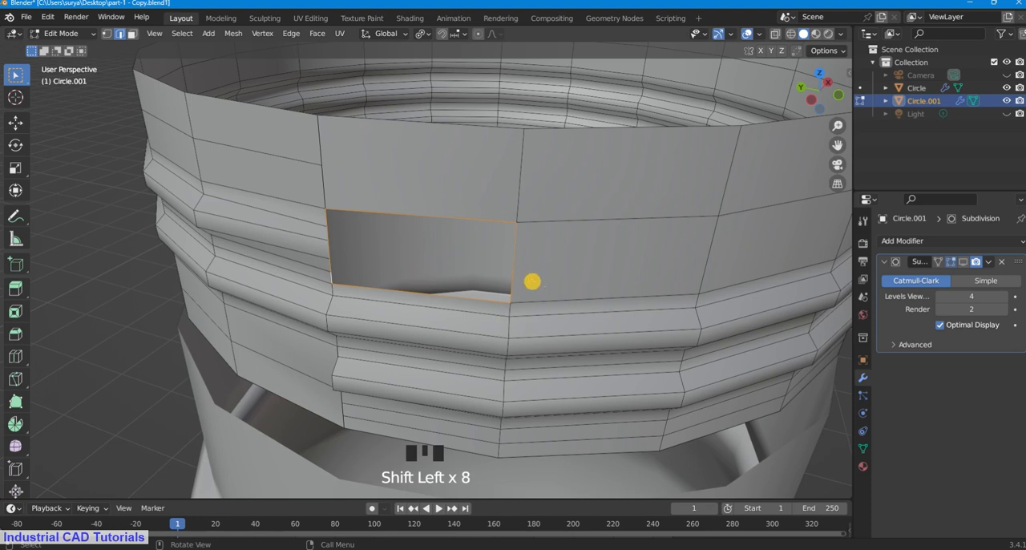
{"action": "key", "text": "f"}
{"action": "left_click", "coordinate": [65, 184]}
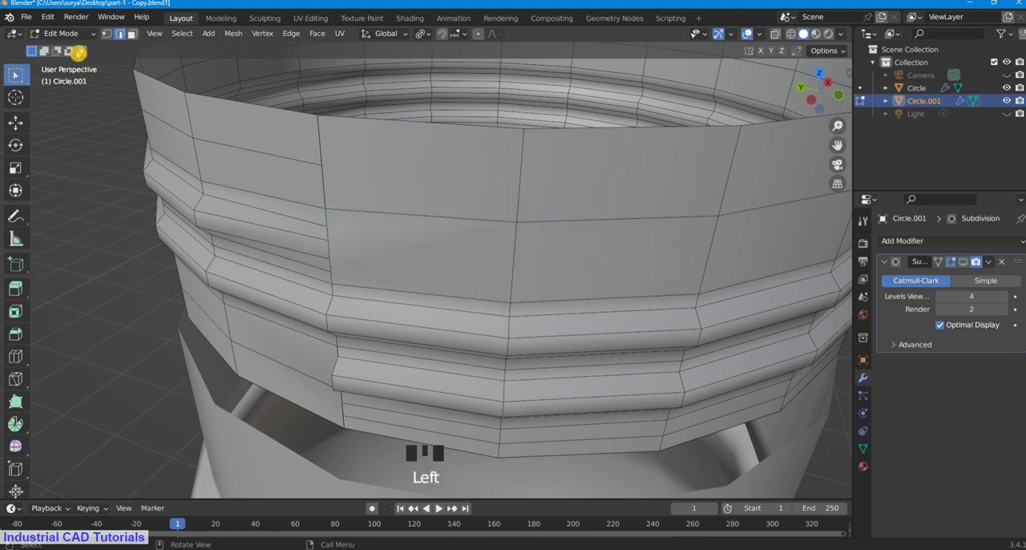
Step: Switch to Object Mode and inspect how both thread ends meet the neck wall
{"action": "left_click", "coordinate": [70, 33]}
{"action": "left_click", "coordinate": [76, 49]}
{"action": "scroll", "coordinate": [412, 267], "scroll_direction": "down", "scroll_amount": 2}
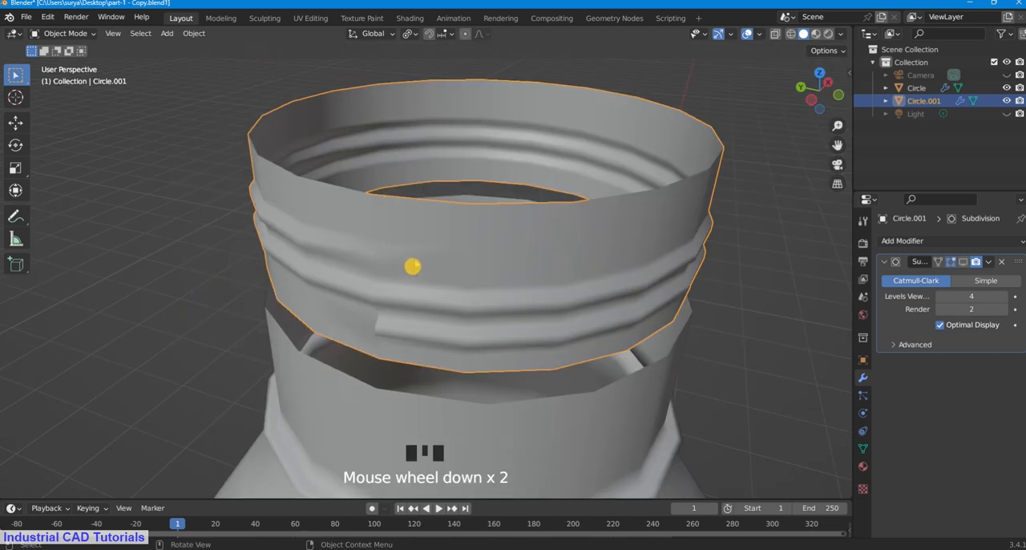
{"action": "middle_click_drag", "start_coordinate": [412, 266], "coordinate": [430, 230]}
Step: Return to Edit Mode and delete the wall face directly beside the thread's lower end, using face select mode
{"action": "left_click", "coordinate": [77, 33]}
{"action": "left_click", "coordinate": [83, 61]}
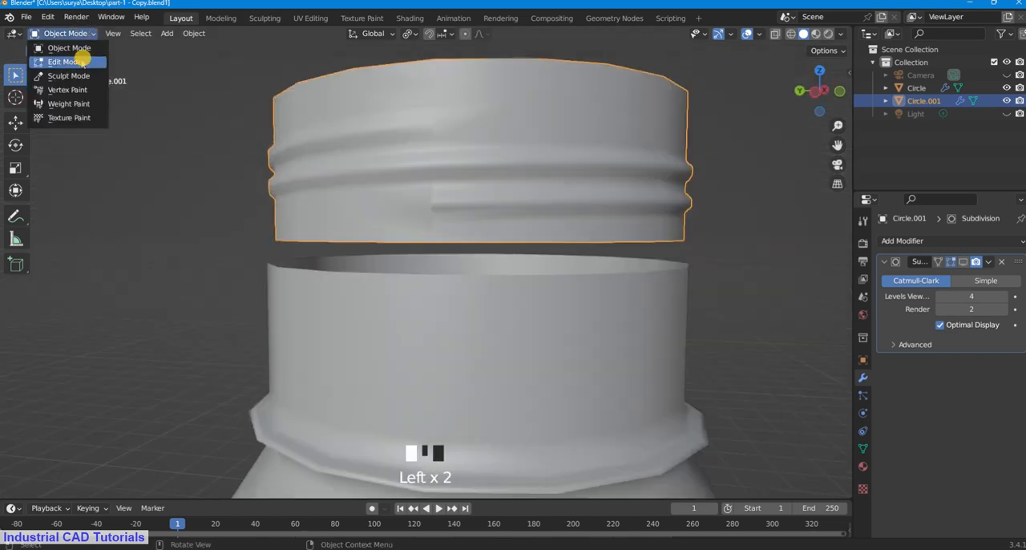
{"action": "scroll", "coordinate": [451, 183], "scroll_direction": "up", "scroll_amount": 3}
{"action": "middle_click_drag", "start_coordinate": [451, 184], "coordinate": [473, 192]}
{"action": "left_click", "coordinate": [479, 213]}
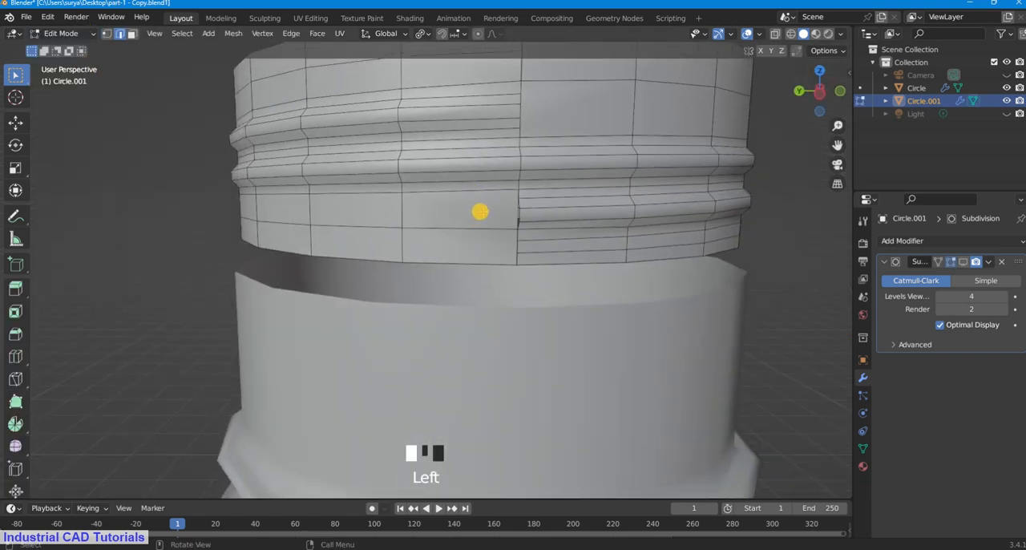
{"action": "scroll", "coordinate": [388, 168], "scroll_direction": "up", "scroll_amount": 2}
{"action": "left_click", "coordinate": [133, 34]}
{"action": "left_click", "coordinate": [508, 200]}
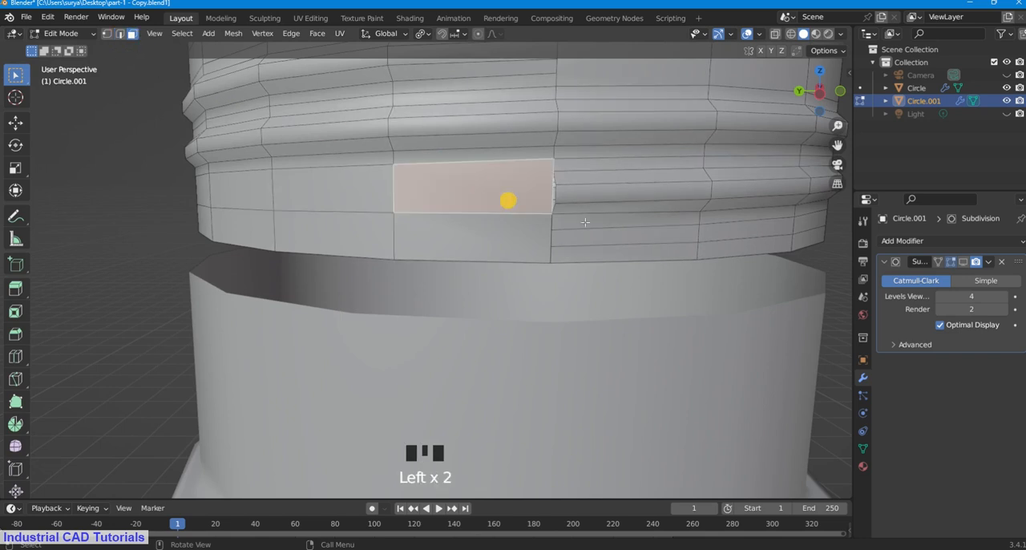
{"action": "key", "text": "Delete"}
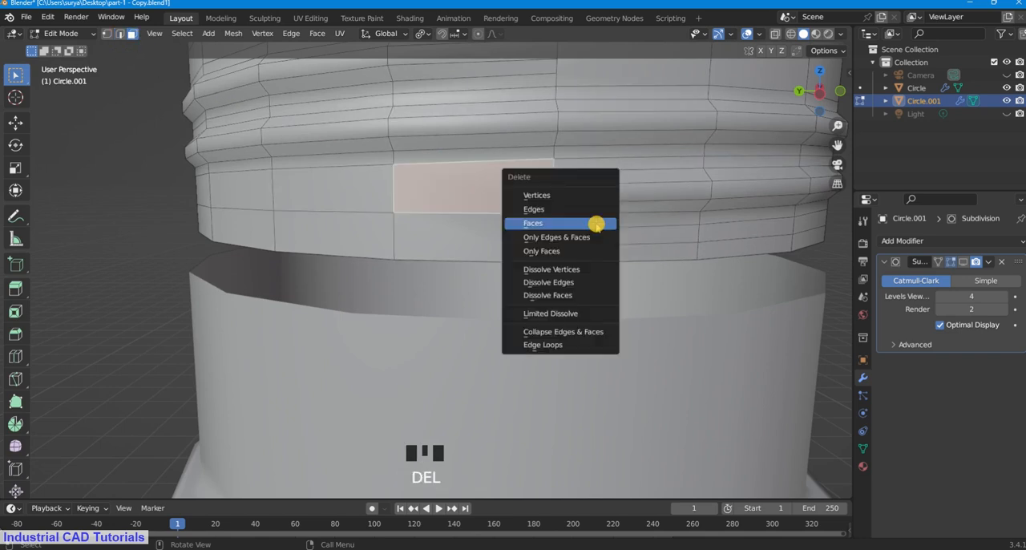
{"action": "left_click", "coordinate": [597, 224]}
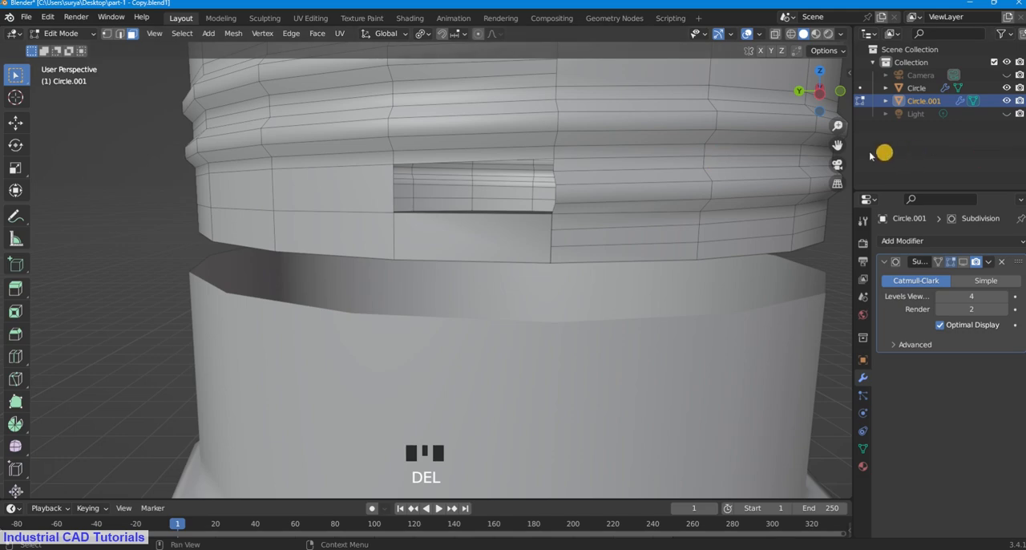
Step: Move the two protruding vertices of the thread's lower end about 0.007 m along the global X axis, using vertex select mode
{"action": "left_click_drag", "start_coordinate": [840, 147], "coordinate": [838, 102]}
{"action": "scroll", "coordinate": [663, 282], "scroll_direction": "up", "scroll_amount": 3}
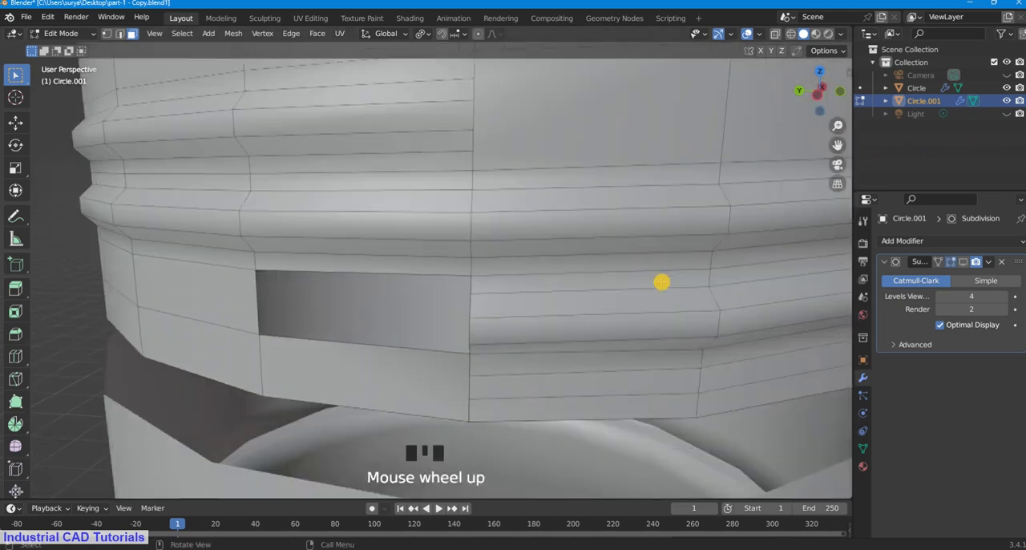
{"action": "middle_click_drag", "start_coordinate": [662, 282], "coordinate": [695, 249]}
{"action": "left_click_drag", "start_coordinate": [840, 147], "coordinate": [819, 148]}
{"action": "left_click", "coordinate": [107, 34]}
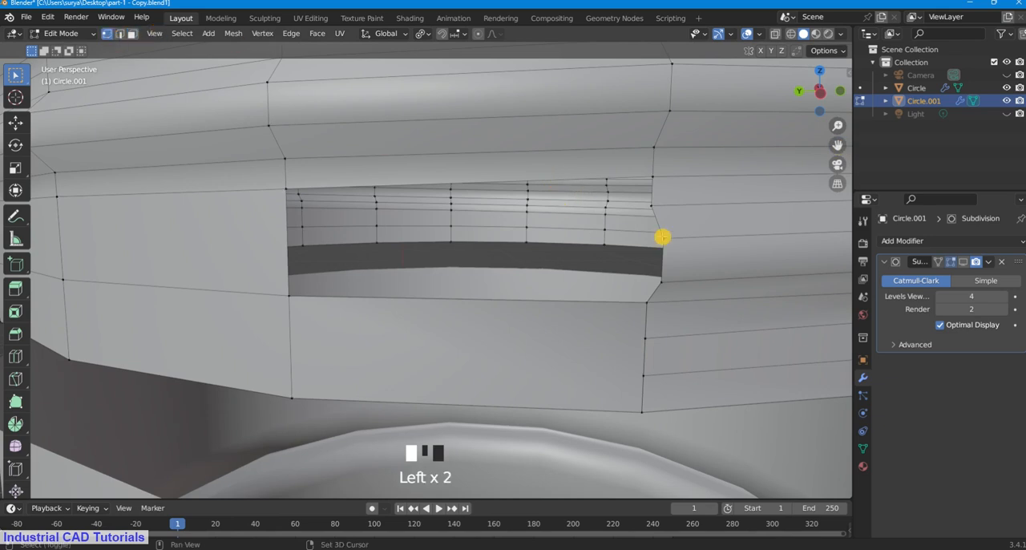
{"action": "left_click", "coordinate": [670, 243], "text": "shift"}
{"action": "left_click", "coordinate": [663, 276], "text": "shift"}
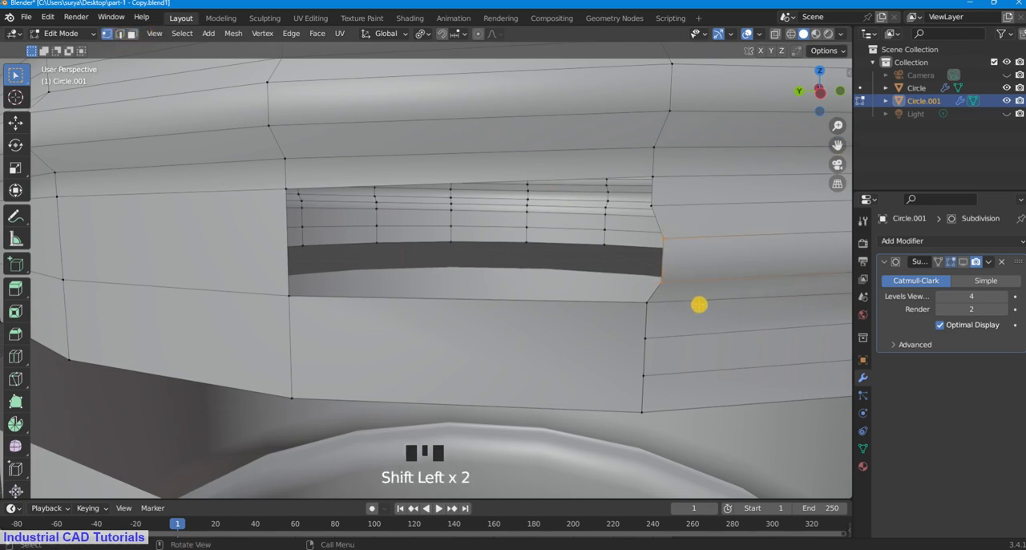
{"action": "key", "text": "g"}
{"action": "key", "text": "x"}
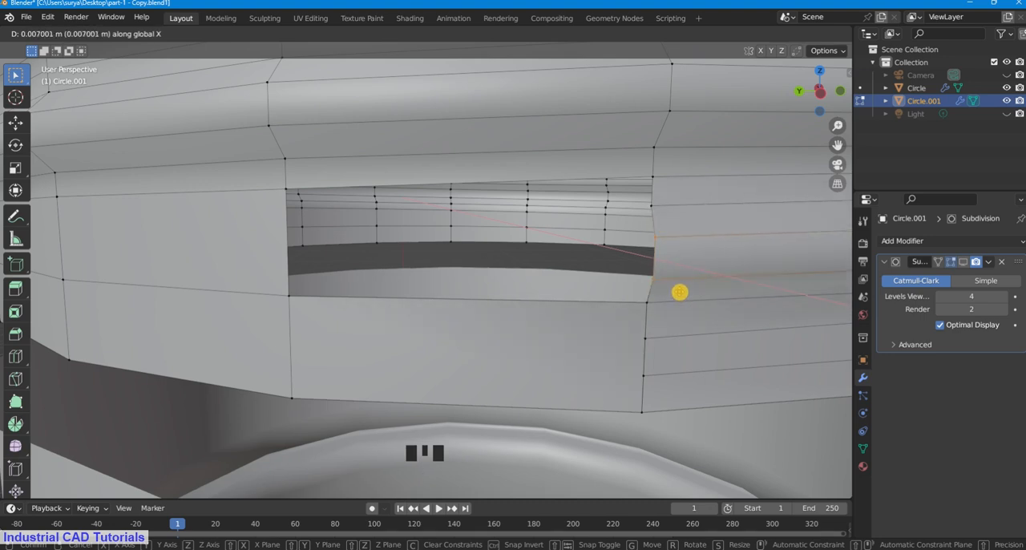
{"action": "left_click", "coordinate": [679, 291]}
Step: Move the same two lower-end vertices another 0.0117 m along the global X axis, flush with the neck wall
{"action": "mouse_move", "coordinate": [673, 289]}
{"action": "middle_mouse_down"}
{"action": "mouse_move", "coordinate": [687, 293]}
{"action": "mouse_move", "coordinate": [679, 287]}
{"action": "middle_mouse_up"}
{"action": "key", "text": "g"}
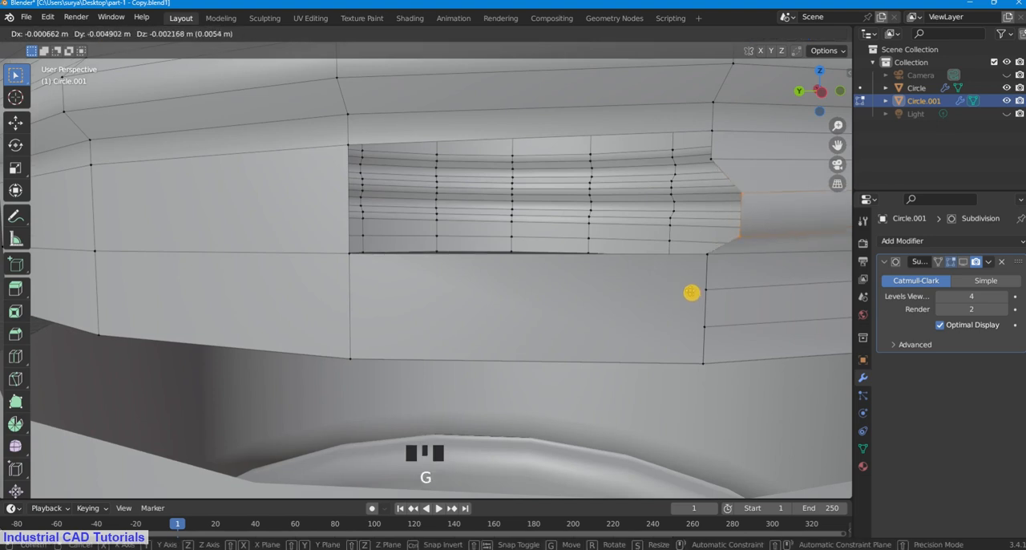
{"action": "key", "text": "x"}
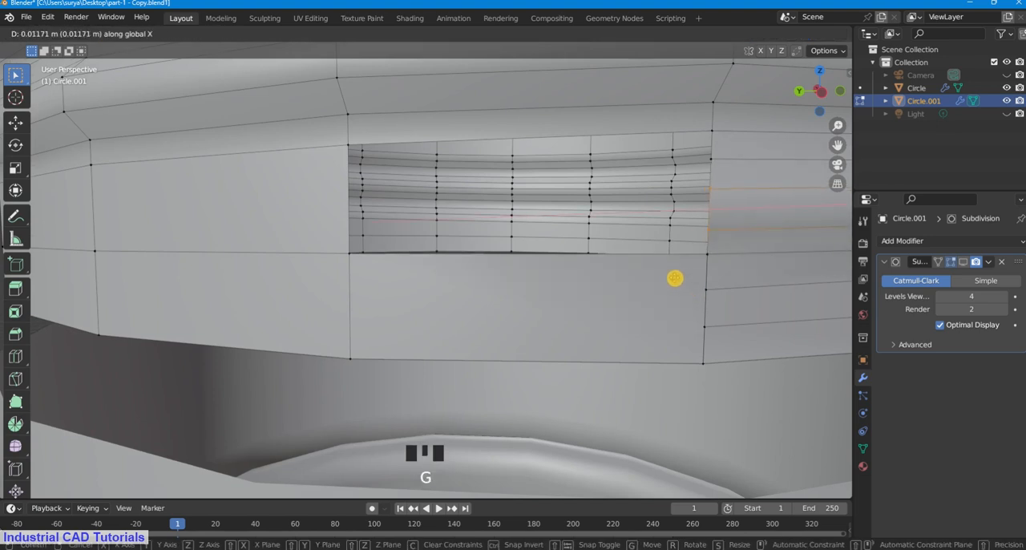
{"action": "left_click", "coordinate": [675, 278]}
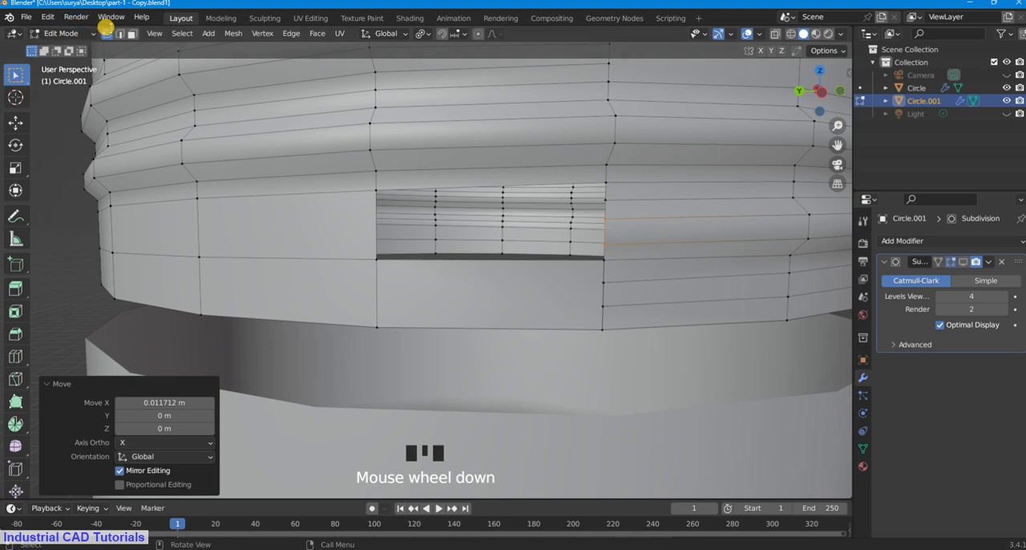
Step: Switch to edge select mode and try to loop-select the border of the opening beside the thread's lower end
{"action": "left_click", "coordinate": [119, 33]}
{"action": "left_click", "coordinate": [542, 218], "text": "alt+shift"}
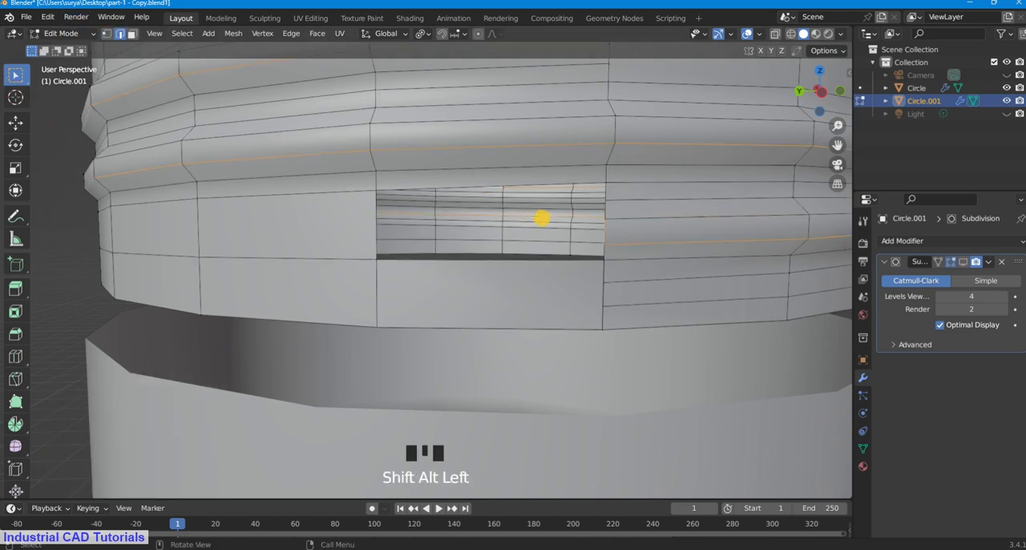
{"action": "left_click", "coordinate": [62, 259]}
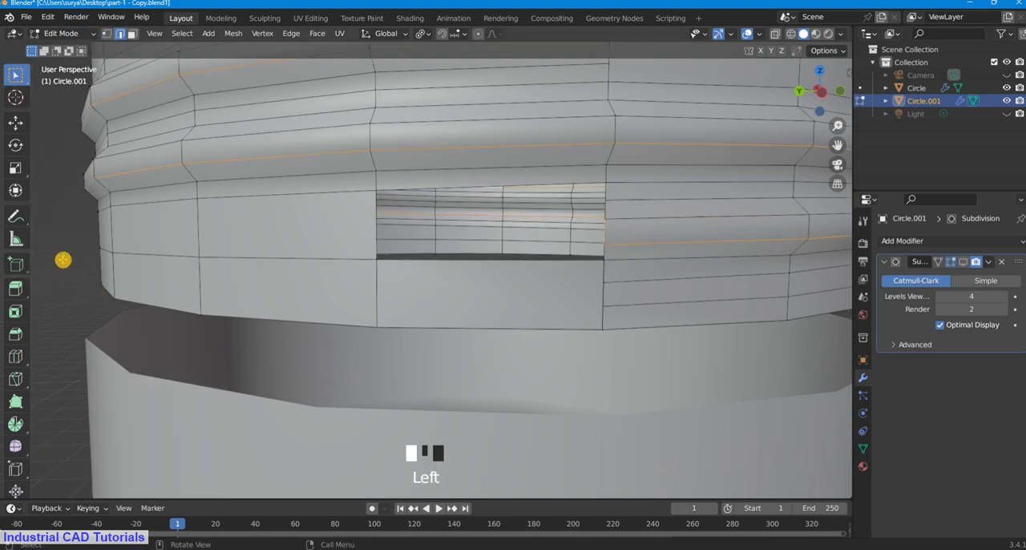
{"action": "left_click", "coordinate": [376, 231], "text": "alt+shift"}
{"action": "left_click", "coordinate": [77, 255]}
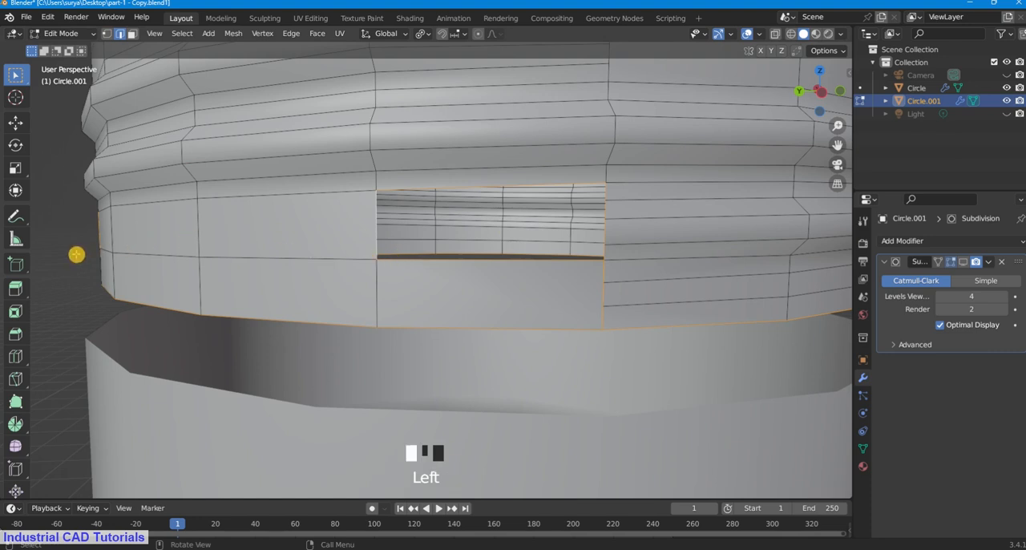
{"action": "left_click", "coordinate": [403, 191]}
{"action": "left_click", "coordinate": [445, 195]}
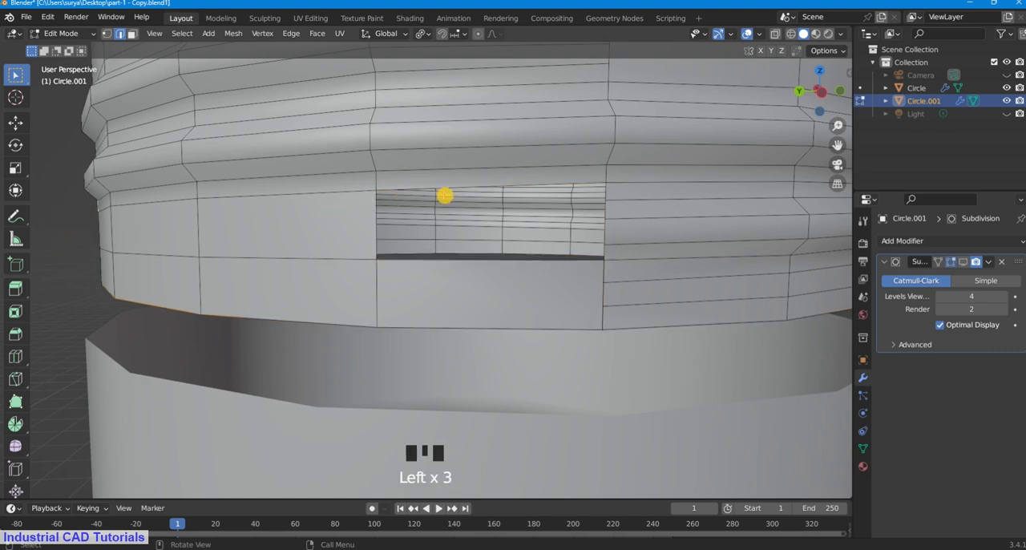
{"action": "middle_click_drag", "start_coordinate": [459, 186], "coordinate": [477, 192]}
Step: Select the edges bounding the opening beside the thread's lower end one by one and fill it with a face
{"action": "left_click", "coordinate": [571, 232], "text": "shift"}
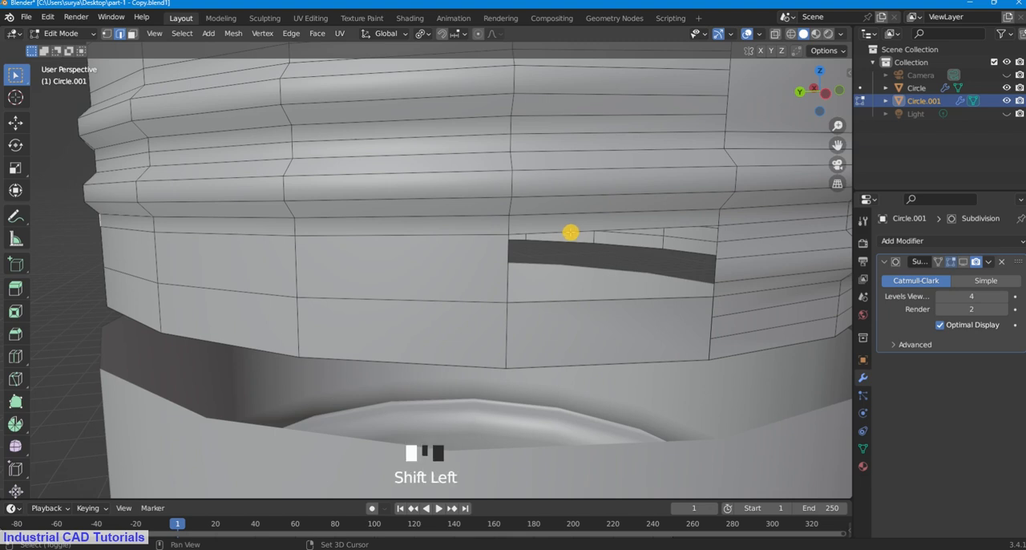
{"action": "left_click", "coordinate": [508, 262], "text": "shift"}
{"action": "left_click", "coordinate": [510, 291], "text": "shift"}
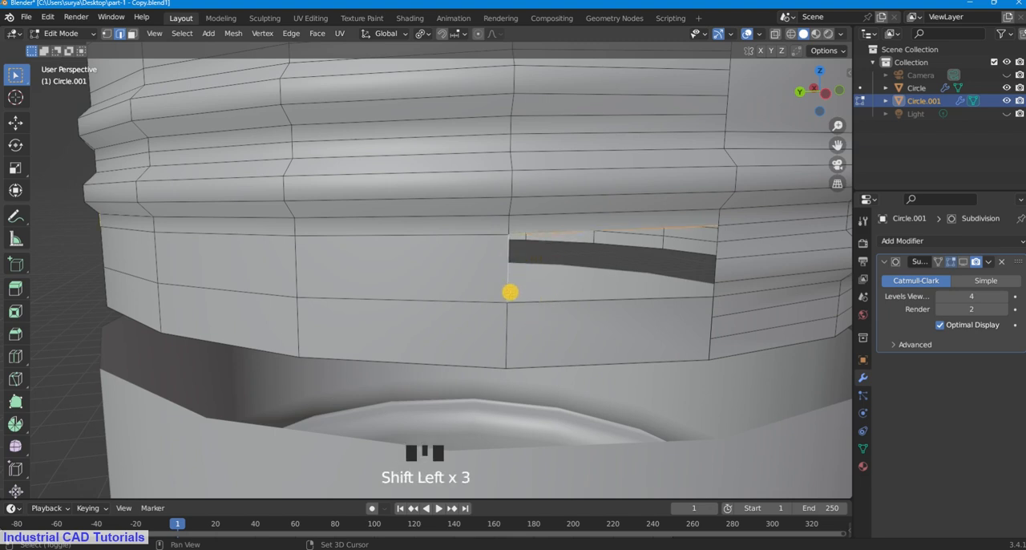
{"action": "left_click", "coordinate": [714, 287], "text": "shift"}
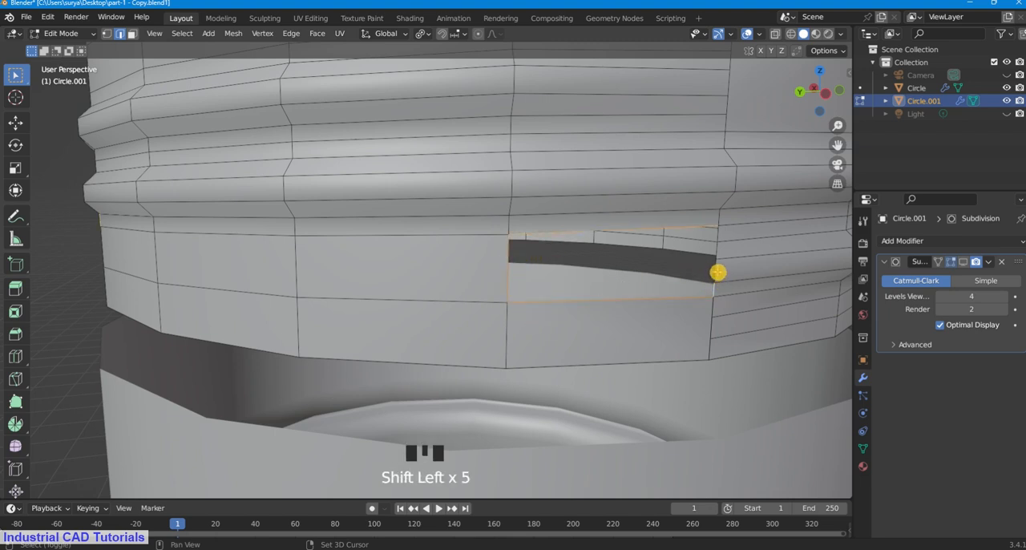
{"action": "left_click", "coordinate": [719, 256], "text": "shift"}
{"action": "left_click", "coordinate": [719, 236], "text": "shift"}
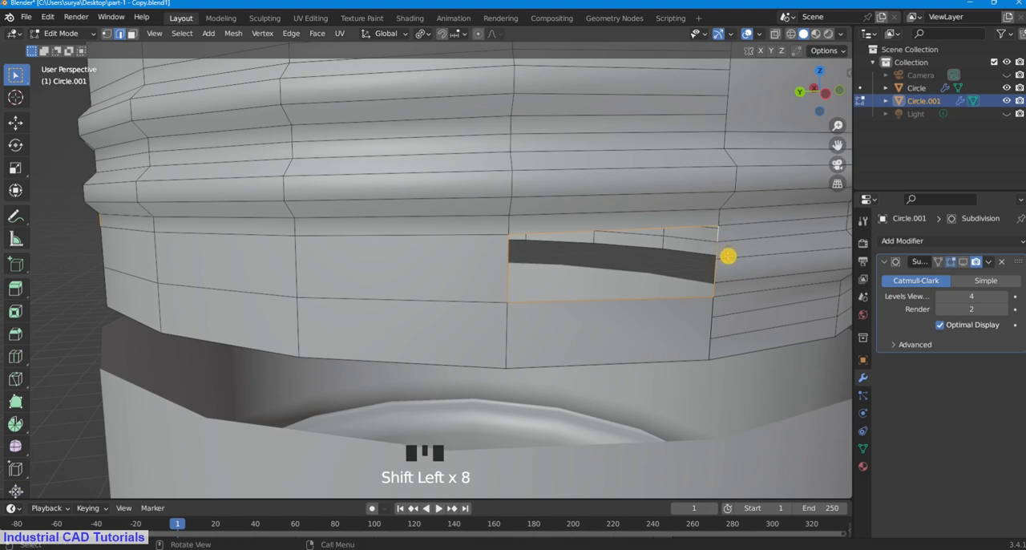
{"action": "key", "text": "f"}
{"action": "left_click", "coordinate": [73, 194]}
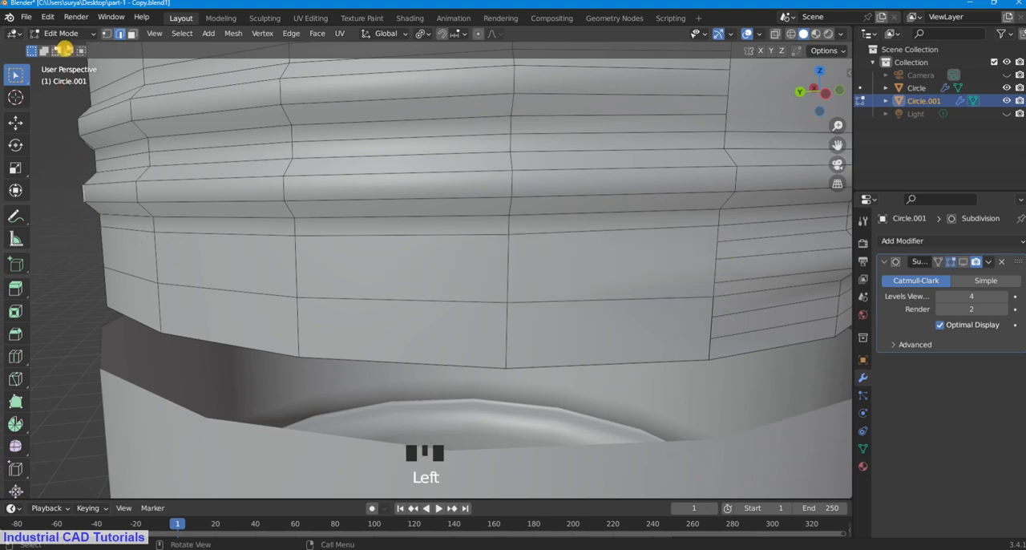
Step: Switch to Object Mode and inspect the threaded neck from the side with the filled openings
{"action": "left_click", "coordinate": [74, 36]}
{"action": "left_click", "coordinate": [76, 47]}
{"action": "scroll", "coordinate": [561, 266], "scroll_direction": "down", "scroll_amount": 5}
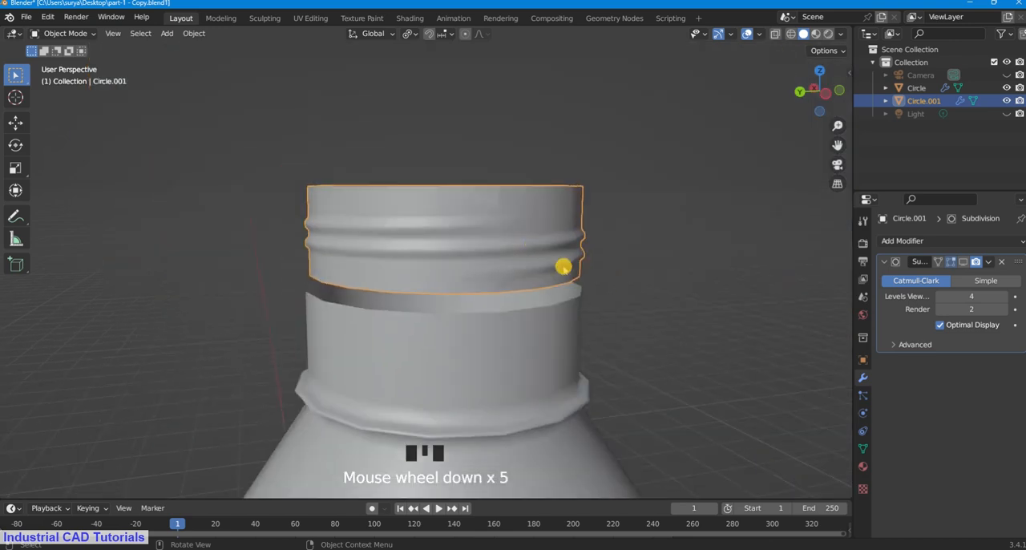
{"action": "middle_click_drag", "start_coordinate": [561, 265], "coordinate": [491, 279]}
Step: Enter Edit Mode on the threaded neck piece and switch to vertex selection
{"action": "left_click", "coordinate": [77, 33]}
{"action": "left_click", "coordinate": [73, 63]}
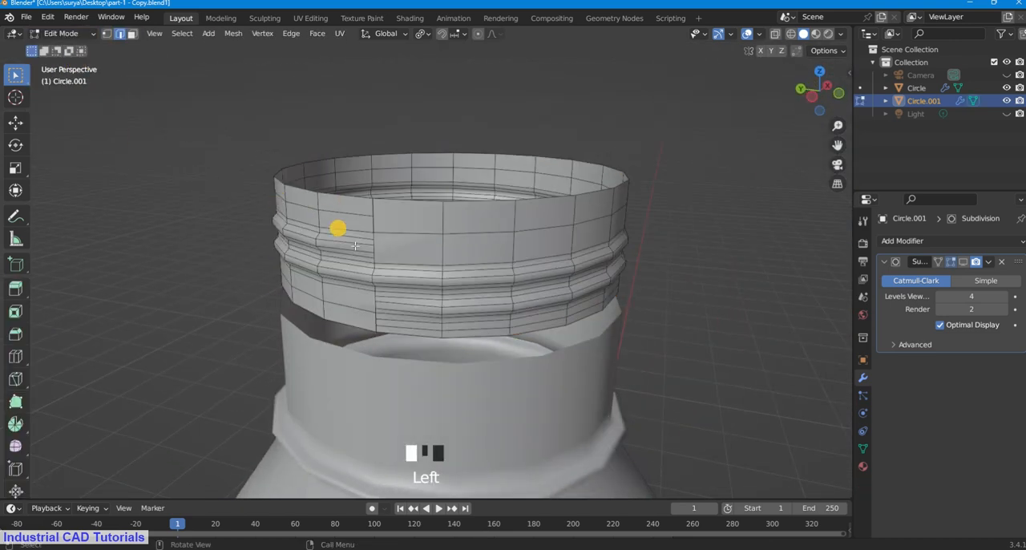
{"action": "scroll", "coordinate": [382, 257], "scroll_direction": "up", "scroll_amount": 2}
{"action": "middle_click_drag", "start_coordinate": [383, 257], "coordinate": [396, 263]}
{"action": "scroll", "coordinate": [414, 205], "scroll_direction": "up", "scroll_amount": 1}
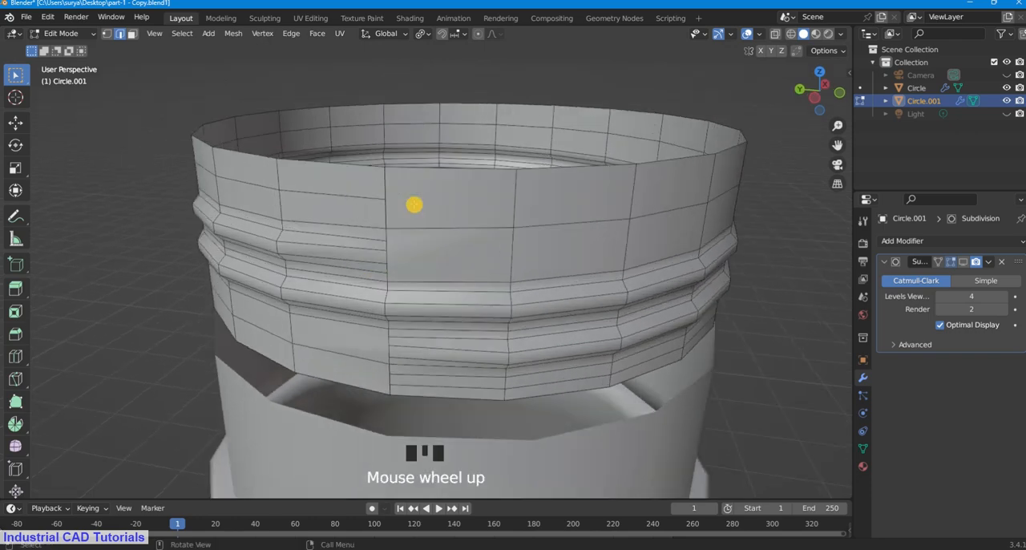
{"action": "key", "text": "s"}
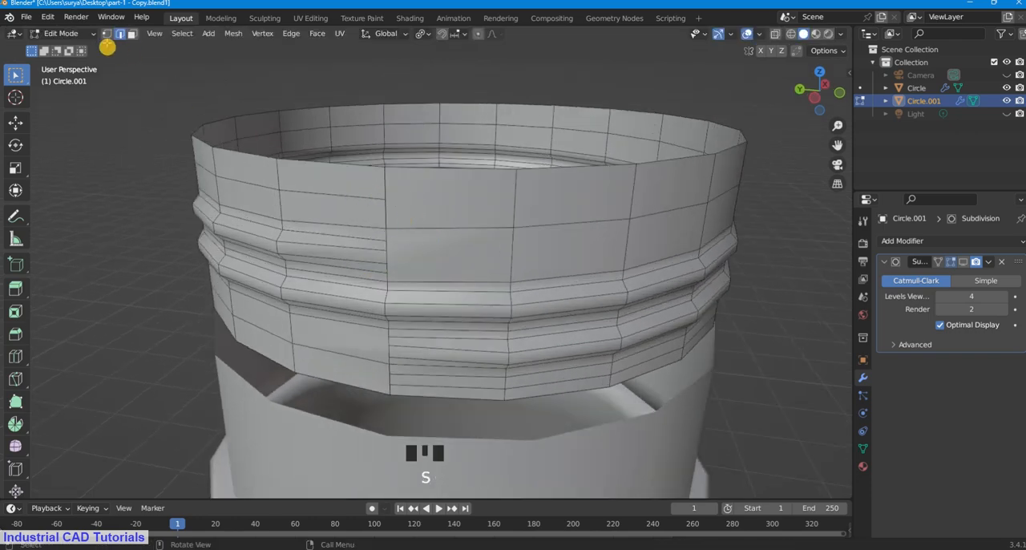
{"action": "left_click", "coordinate": [106, 32]}
{"action": "scroll", "coordinate": [355, 165], "scroll_direction": "up", "scroll_amount": 1}
{"action": "left_click", "coordinate": [353, 154], "text": "shift"}
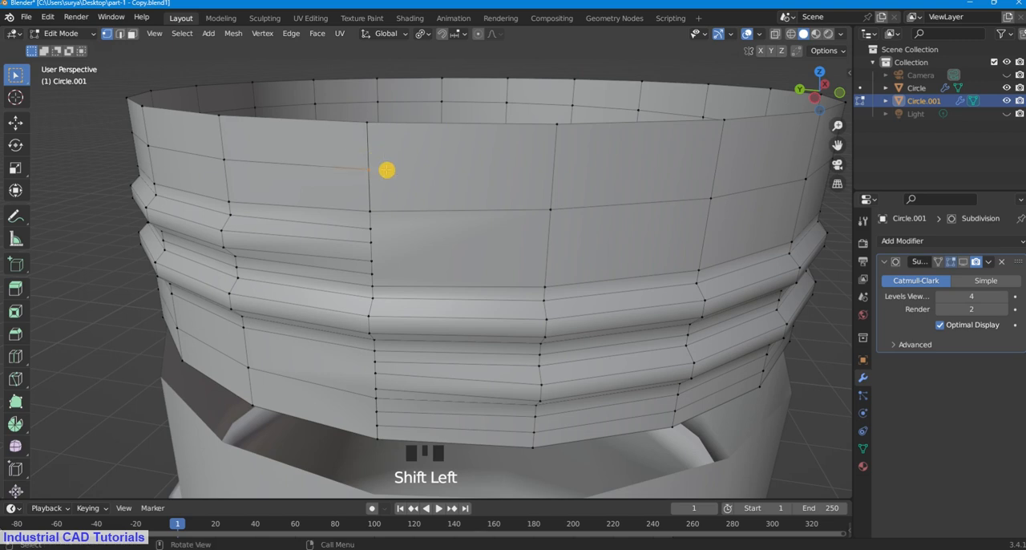
{"action": "key", "text": "m"}
{"action": "left_click", "coordinate": [387, 169]}
{"action": "key", "text": "ctrl+z"}
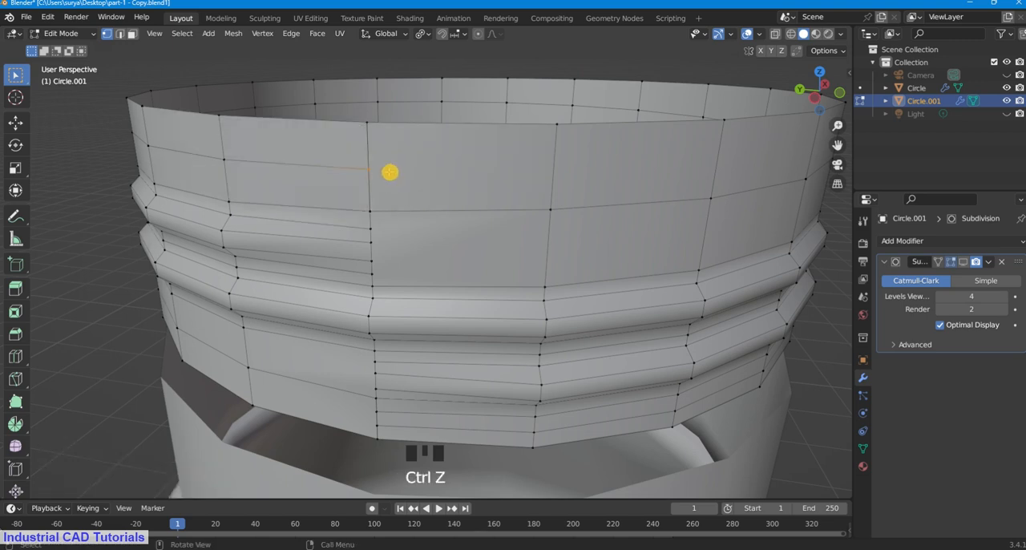
Step: Delete the vertex on the vertical seam between the neck rim and the thread's upper end, together with its adjoining faces
{"action": "scroll", "coordinate": [389, 172], "scroll_direction": "down", "scroll_amount": 1}
{"action": "left_click", "coordinate": [101, 127]}
{"action": "middle_click_drag", "start_coordinate": [335, 219], "coordinate": [419, 200]}
{"action": "left_click", "coordinate": [420, 198]}
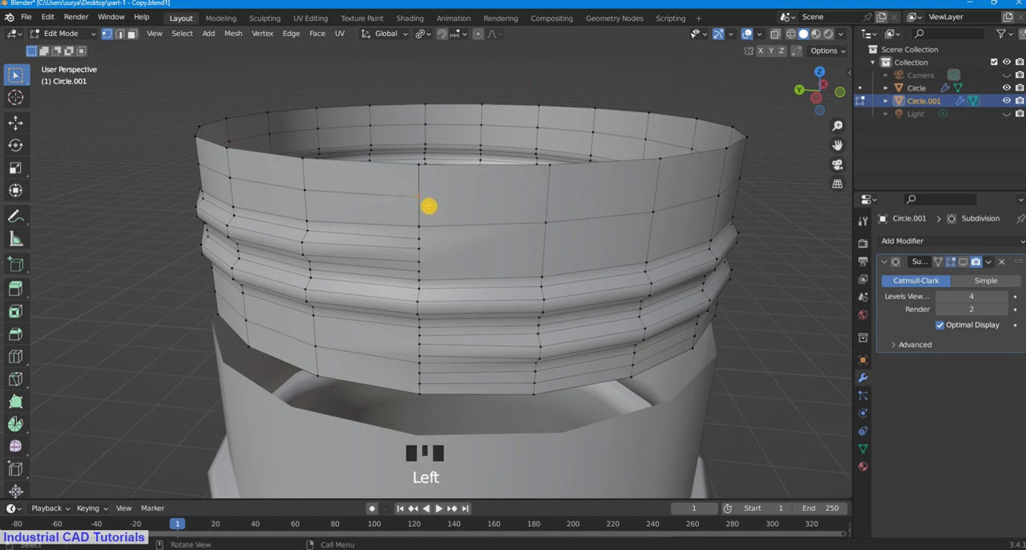
{"action": "key", "text": "x"}
{"action": "left_click", "coordinate": [423, 187]}
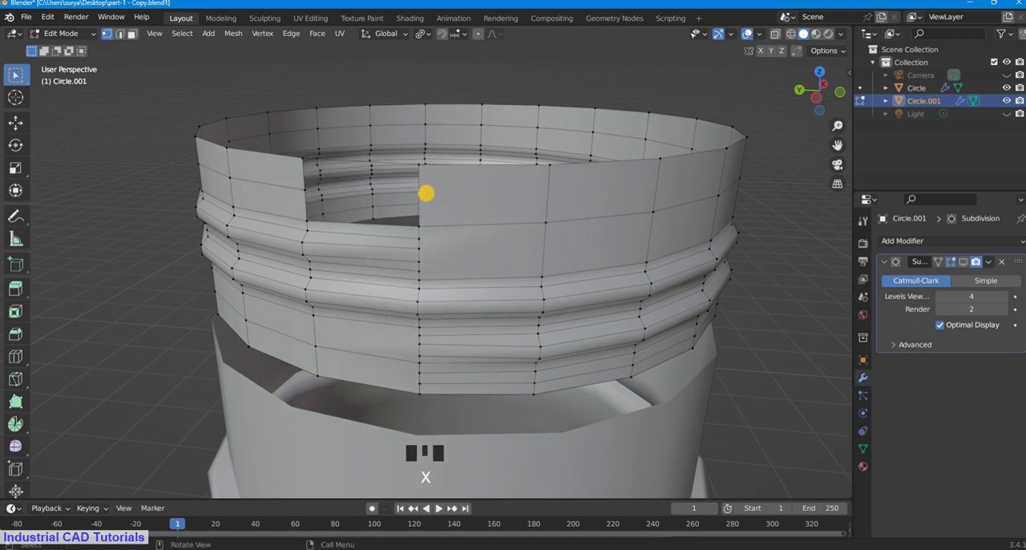
Step: Switch to edge selection, loop-select the border of the opening above the thread's upper end, and fill it with one face
{"action": "left_click", "coordinate": [121, 35]}
{"action": "left_click", "coordinate": [406, 166], "text": "alt+shift"}
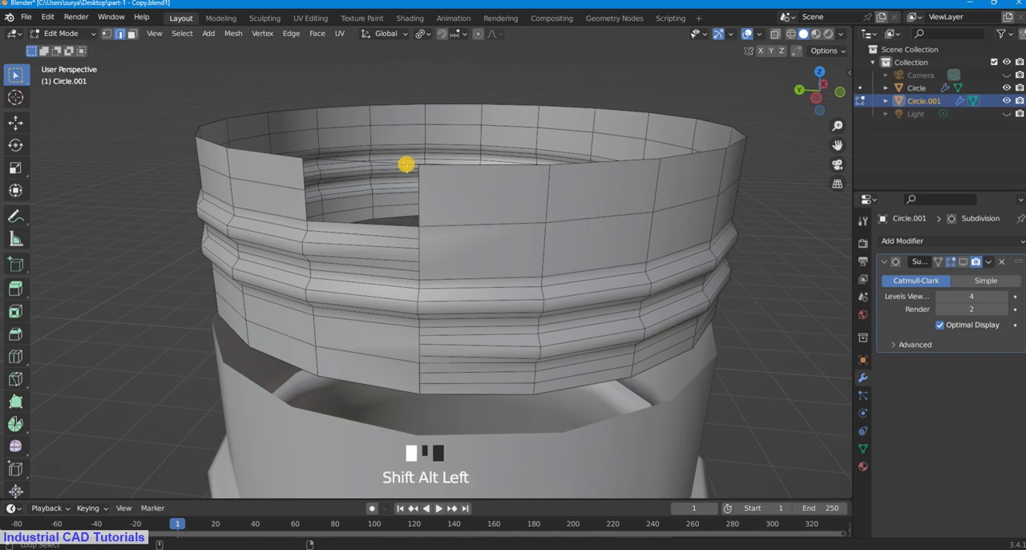
{"action": "left_click", "coordinate": [406, 227], "text": "alt+shift"}
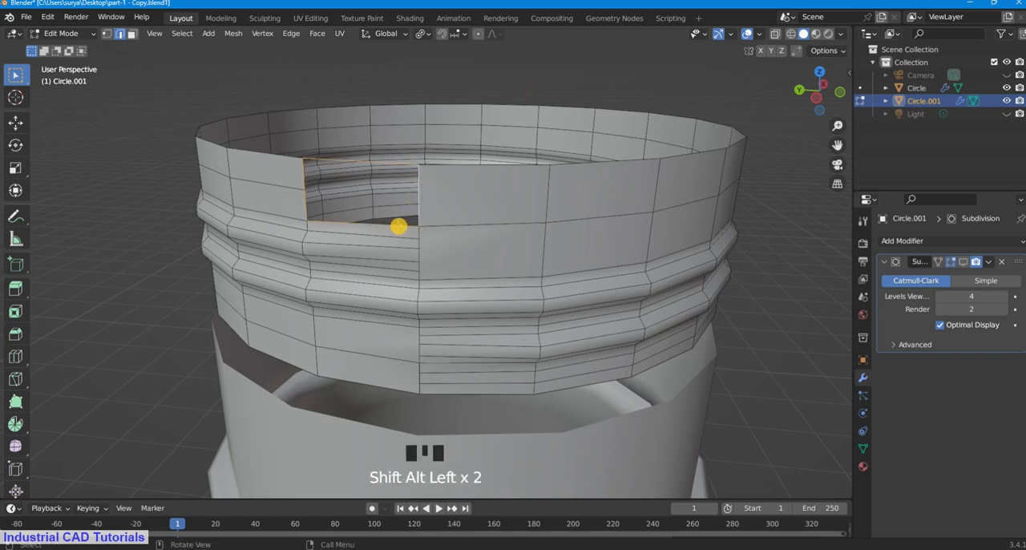
{"action": "key", "text": "f"}
{"action": "left_click", "coordinate": [67, 229]}
Step: Switch to face selection and delete the two stacked faces beside the thread's lower end
{"action": "middle_click_drag", "start_coordinate": [444, 289], "coordinate": [468, 252]}
{"action": "left_click", "coordinate": [460, 236]}
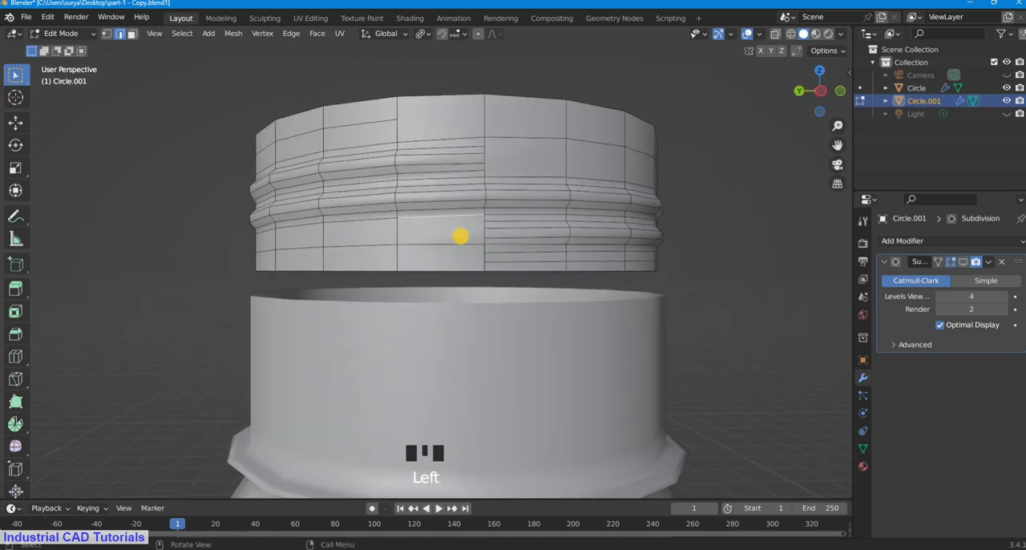
{"action": "left_click", "coordinate": [130, 35]}
{"action": "left_click", "coordinate": [458, 261], "text": "shift"}
{"action": "left_click", "coordinate": [457, 261], "text": "shift"}
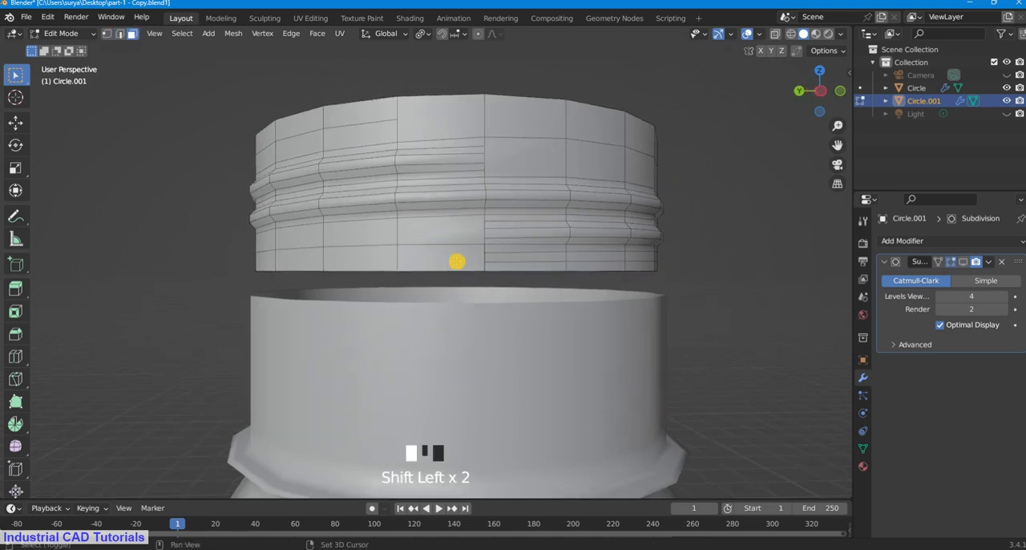
{"action": "left_click", "coordinate": [458, 235], "text": "shift"}
{"action": "key", "text": "x"}
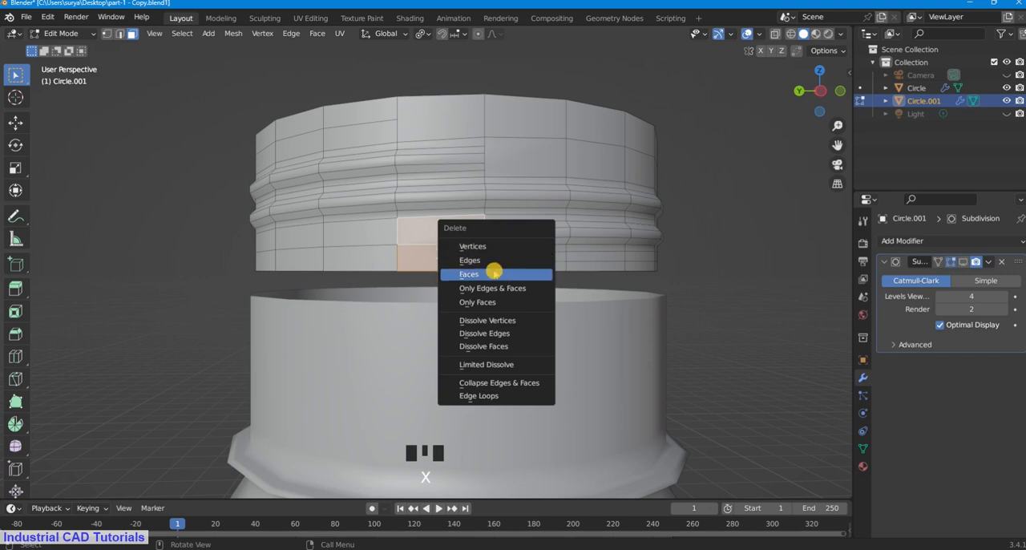
{"action": "left_click", "coordinate": [495, 271]}
{"action": "scroll", "coordinate": [534, 257], "scroll_direction": "up", "scroll_amount": 2}
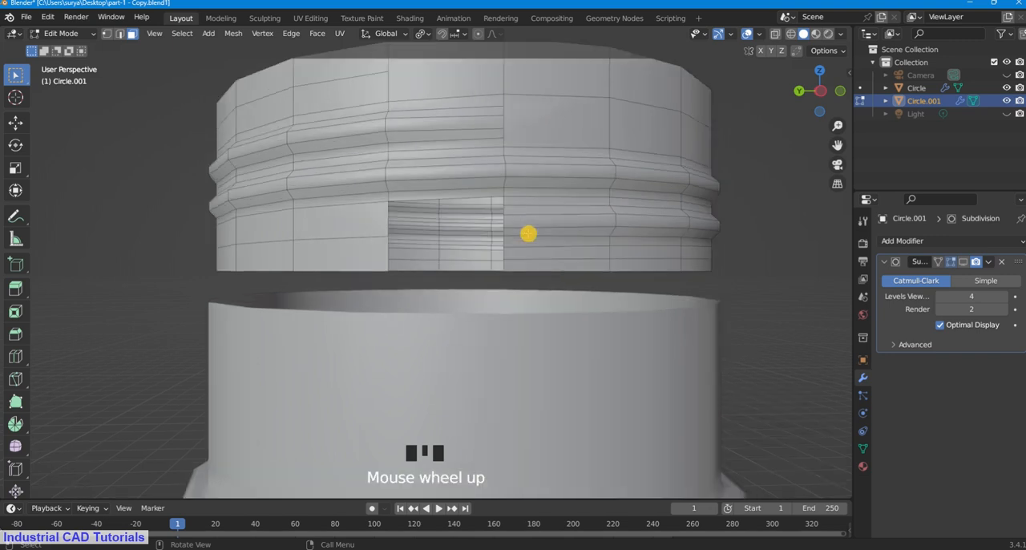
Step: Switch to edge select mode and clear the selection
{"action": "left_click", "coordinate": [391, 218], "text": "alt+shift"}
{"action": "left_click", "coordinate": [110, 34]}
{"action": "left_click", "coordinate": [120, 36]}
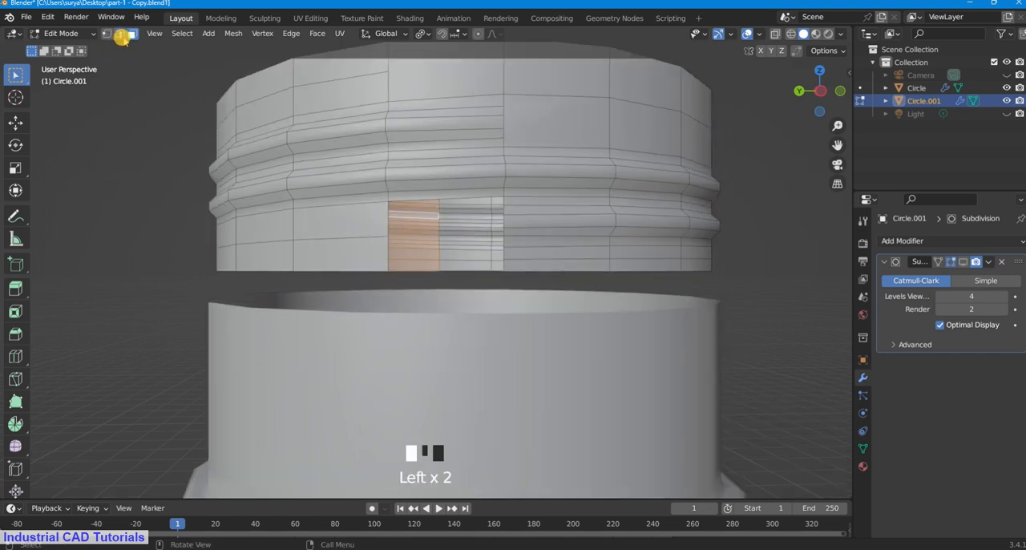
{"action": "left_click", "coordinate": [173, 223]}
Step: Select the top and side edges of the opening beside the thread's lower end and try to fill it with one face
{"action": "left_click", "coordinate": [443, 199], "text": "shift"}
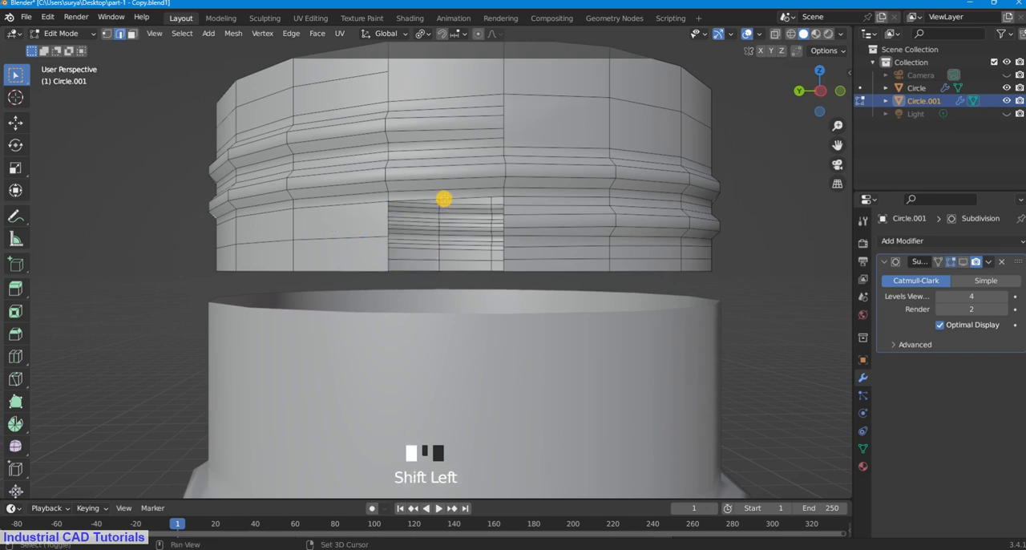
{"action": "left_click", "coordinate": [387, 220], "text": "shift"}
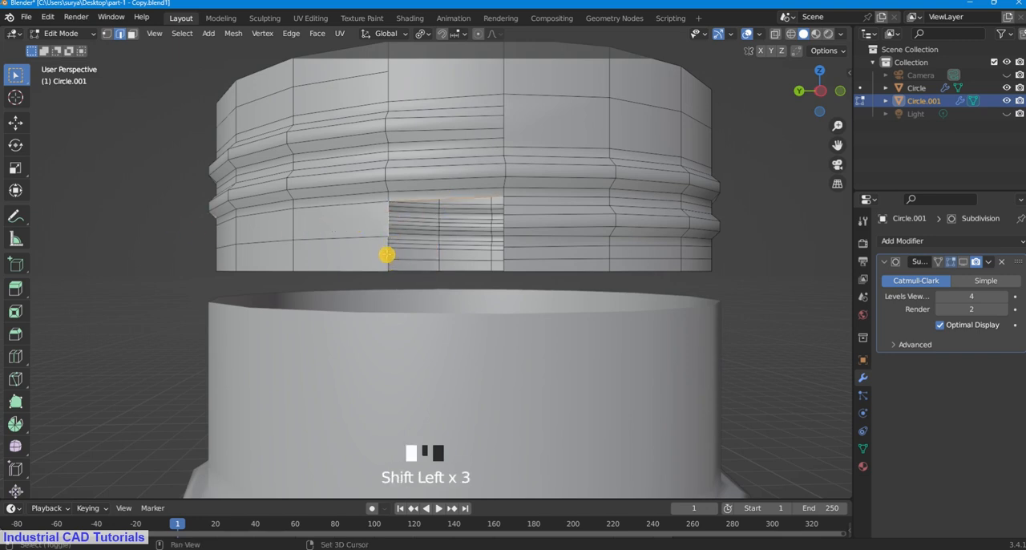
{"action": "left_click", "coordinate": [504, 251], "text": "shift"}
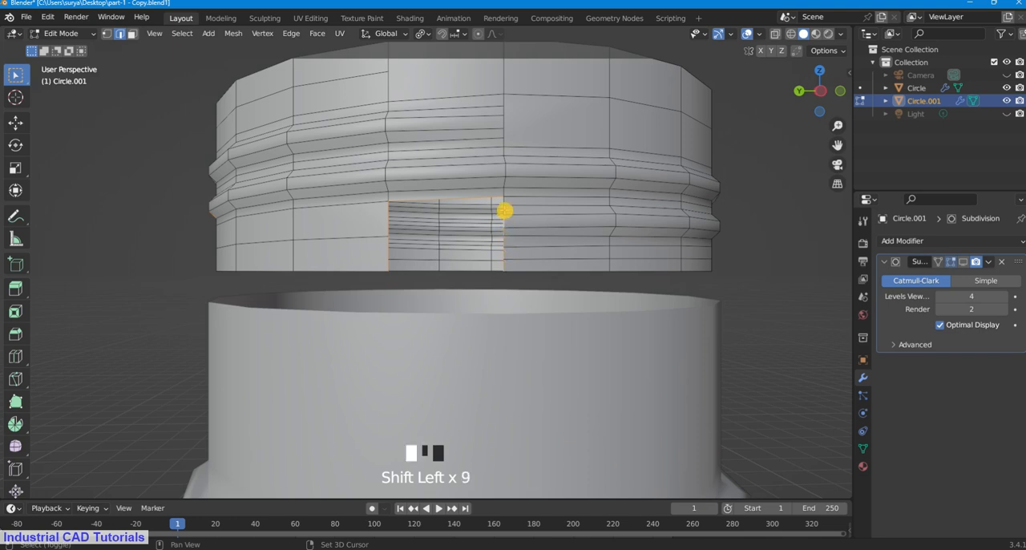
{"action": "left_click", "coordinate": [505, 200], "text": "shift"}
{"action": "scroll", "coordinate": [522, 220], "scroll_direction": "up", "scroll_amount": 1}
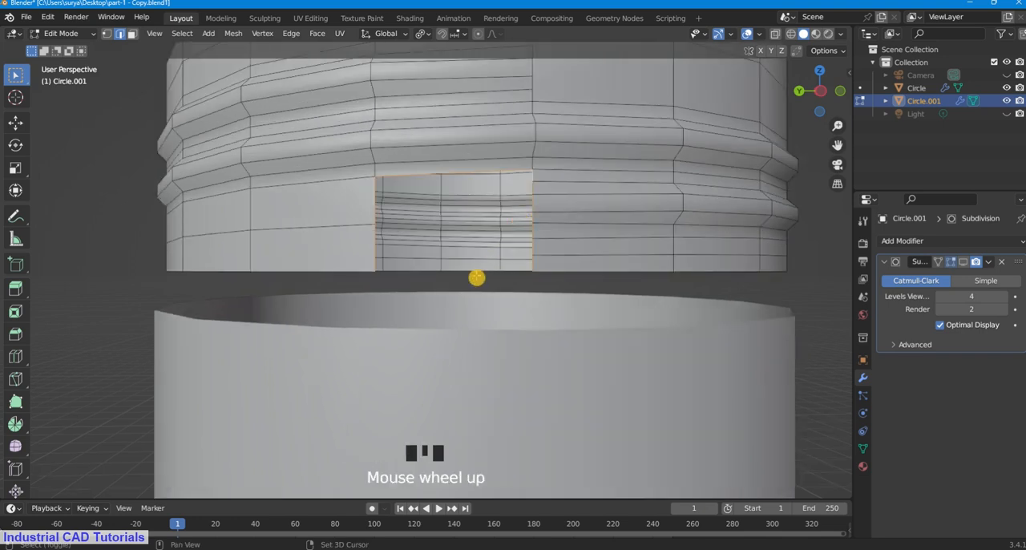
{"action": "middle_click_drag", "start_coordinate": [476, 274], "coordinate": [431, 274]}
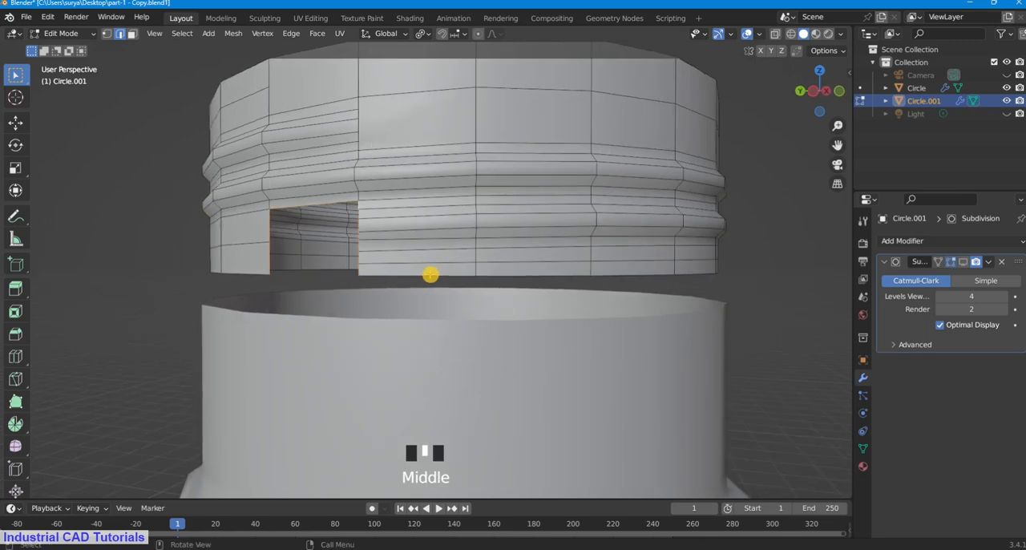
{"action": "key", "text": "f"}
{"action": "middle_click_drag", "start_coordinate": [367, 270], "coordinate": [385, 255]}
{"action": "key", "text": "ctrl+z"}
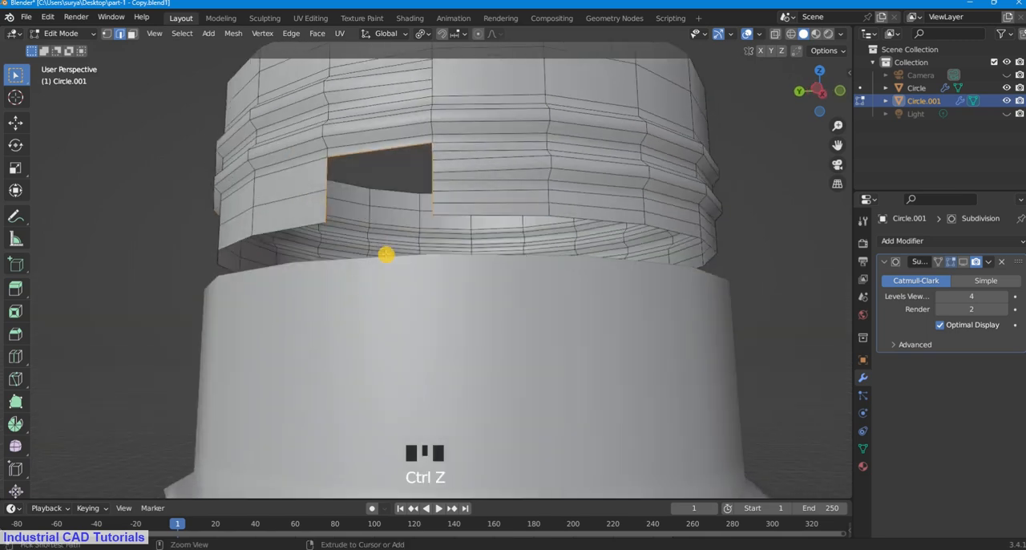
Step: Fill the same lower opening with a single face again, inspect it from around the neck, and undo the fill
{"action": "mouse_move", "coordinate": [484, 229]}
{"action": "middle_mouse_down"}
{"action": "mouse_move", "coordinate": [501, 234]}
{"action": "mouse_move", "coordinate": [471, 233]}
{"action": "middle_mouse_up"}
{"action": "scroll", "coordinate": [500, 234], "scroll_direction": "up", "scroll_amount": 2}
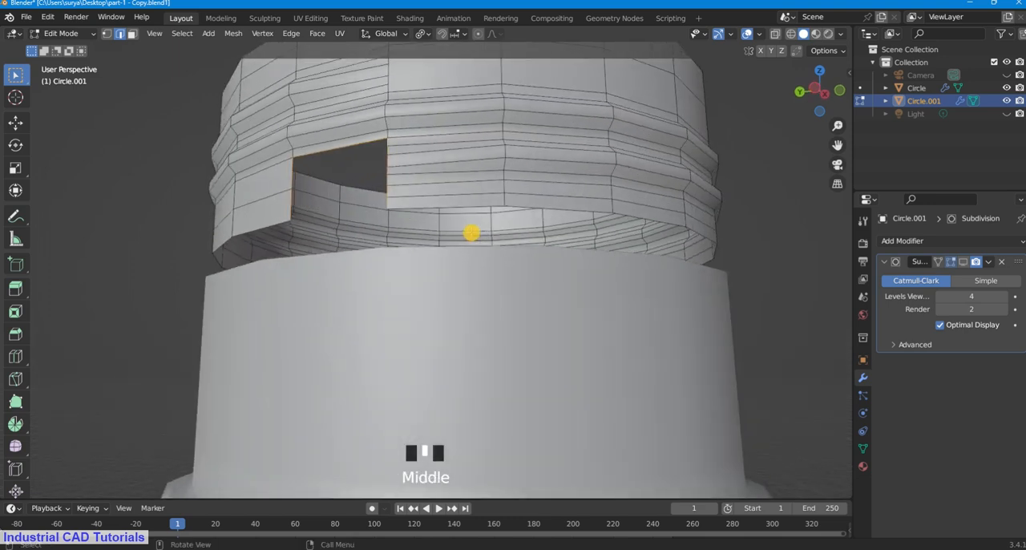
{"action": "key", "text": "f"}
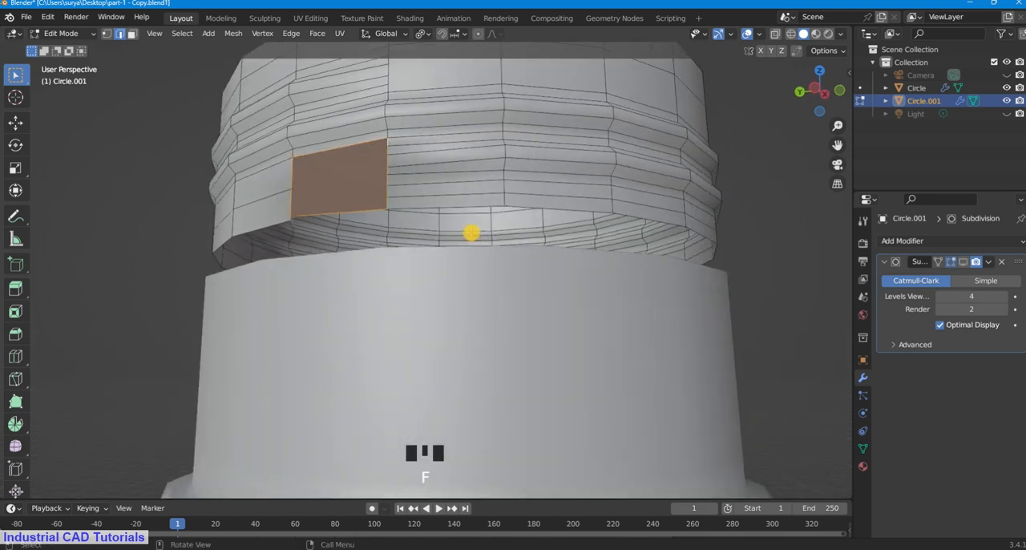
{"action": "left_click", "coordinate": [101, 219]}
{"action": "middle_click_drag", "start_coordinate": [382, 220], "coordinate": [497, 232]}
{"action": "key", "text": "ctrl+z"}
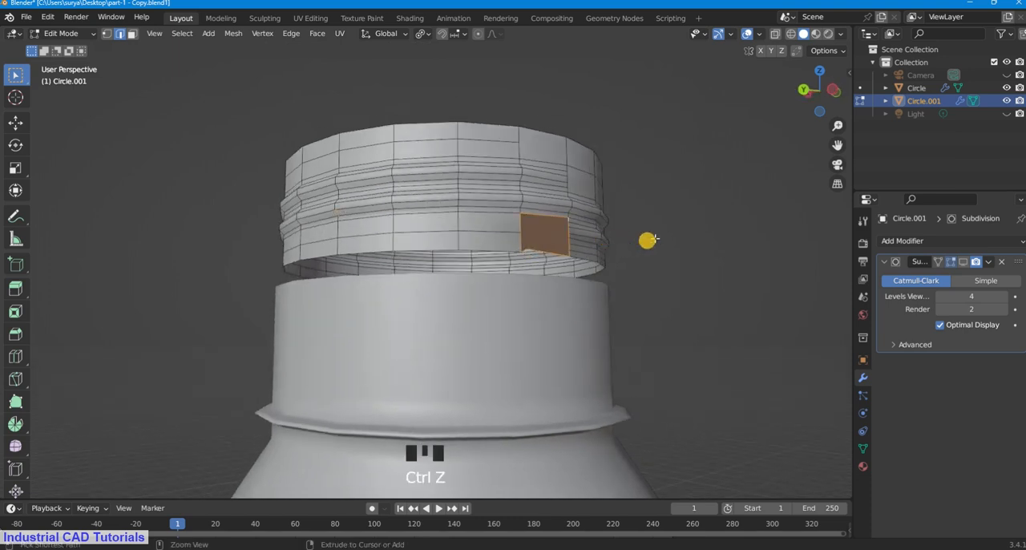
{"action": "left_click", "coordinate": [648, 239]}
Step: Select the edges around the upper part of the lower opening, down to the neighbouring horizontal edge, and fill that part with a face
{"action": "scroll", "coordinate": [688, 237], "scroll_direction": "up", "scroll_amount": 2}
{"action": "middle_click_drag", "start_coordinate": [686, 238], "coordinate": [504, 250]}
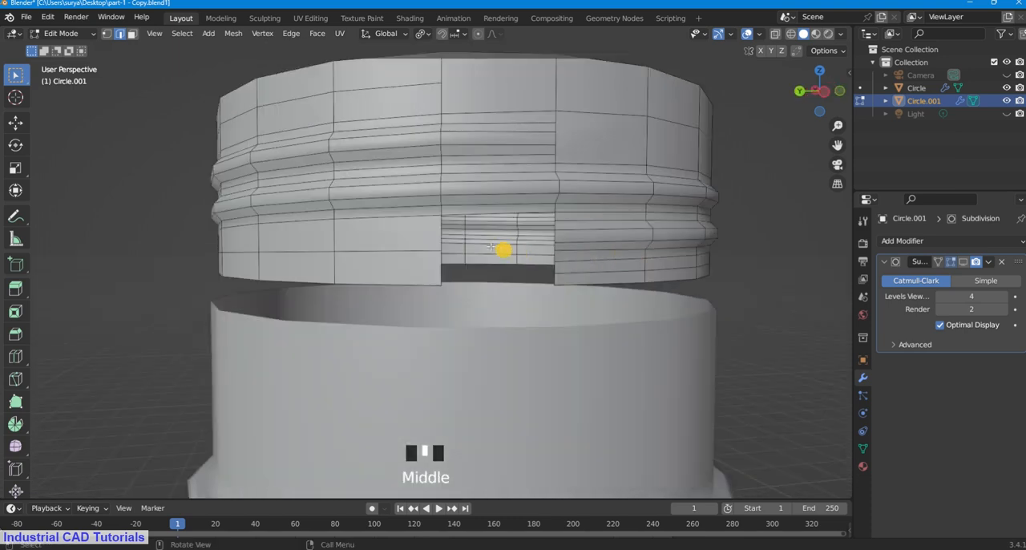
{"action": "left_click", "coordinate": [441, 236], "text": "shift"}
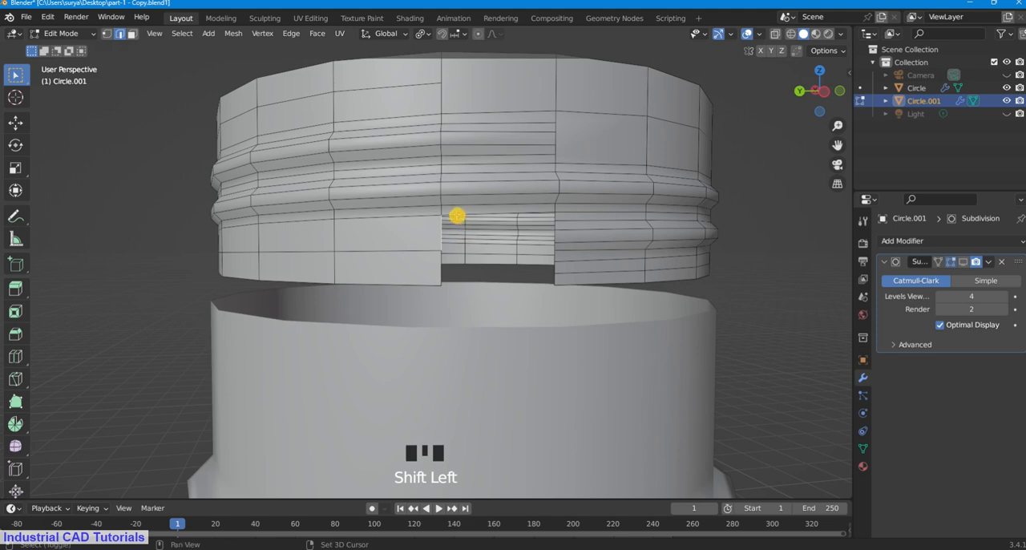
{"action": "left_click", "coordinate": [458, 216], "text": "shift"}
{"action": "left_click", "coordinate": [554, 217], "text": "shift"}
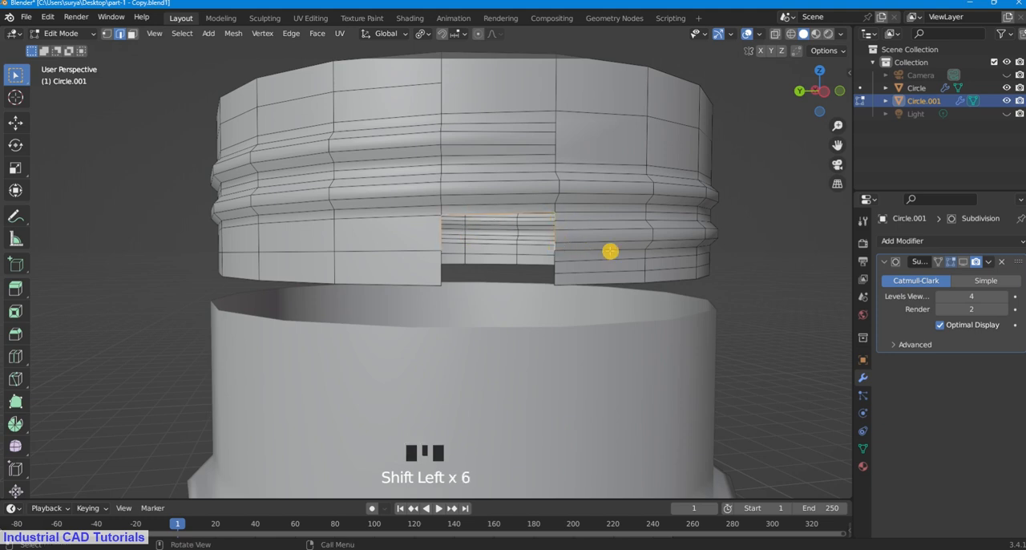
{"action": "key", "text": "f"}
Step: Select the edges around the remaining gap at the neck piece's bottom edge and fill it with a second face
{"action": "scroll", "coordinate": [730, 284], "scroll_direction": "up", "scroll_amount": 2}
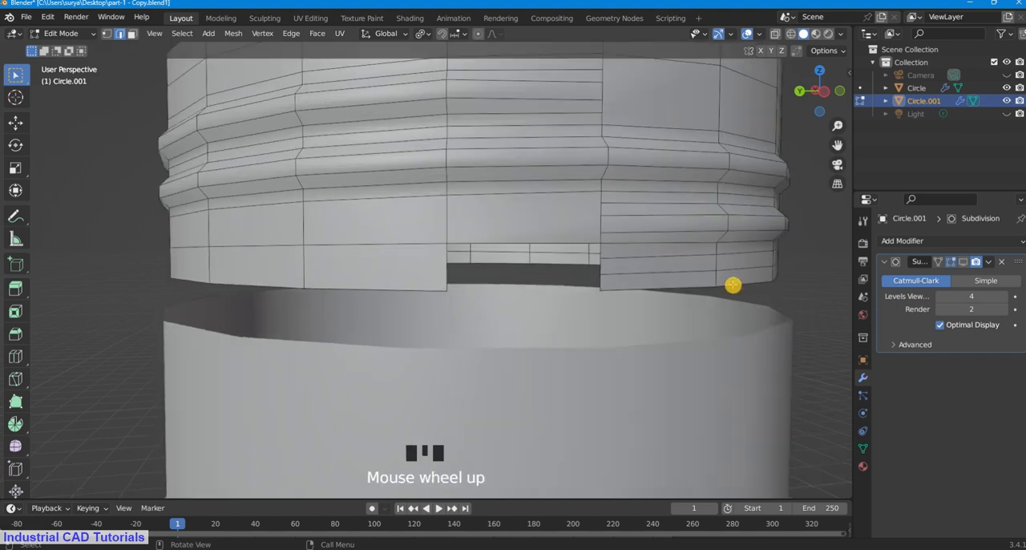
{"action": "middle_click_drag", "start_coordinate": [731, 284], "coordinate": [724, 281]}
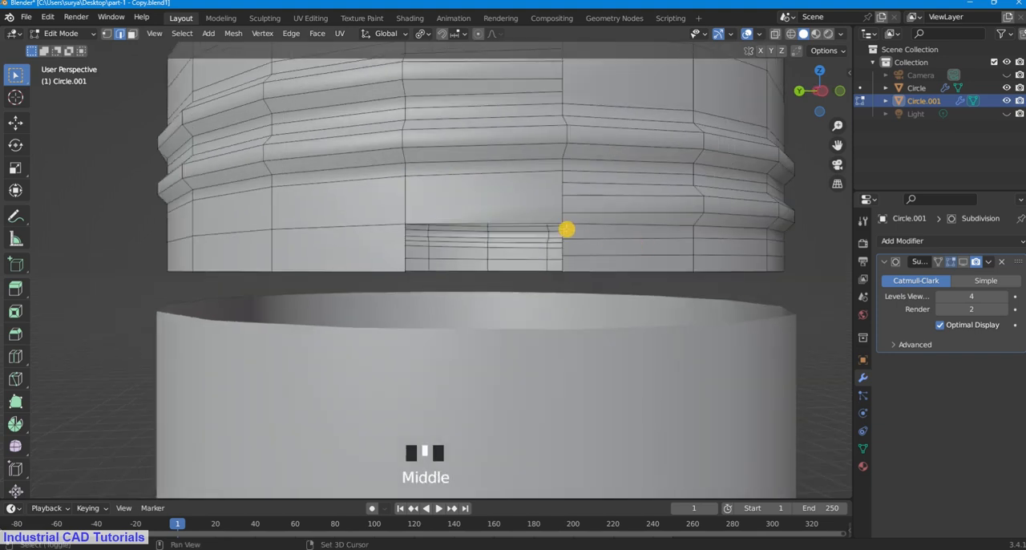
{"action": "left_click", "coordinate": [561, 231], "text": "shift"}
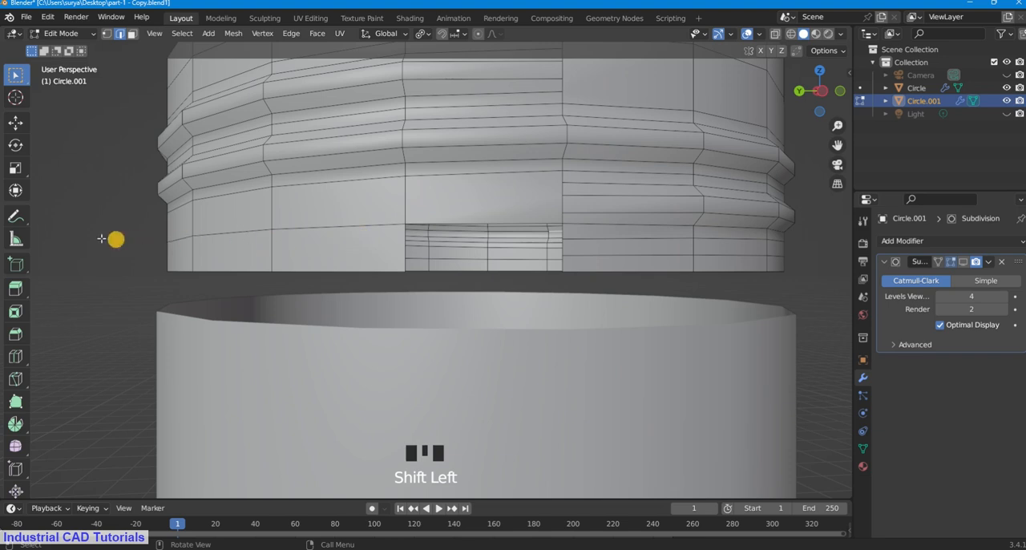
{"action": "left_click", "coordinate": [425, 239]}
{"action": "left_click", "coordinate": [411, 254], "text": "shift"}
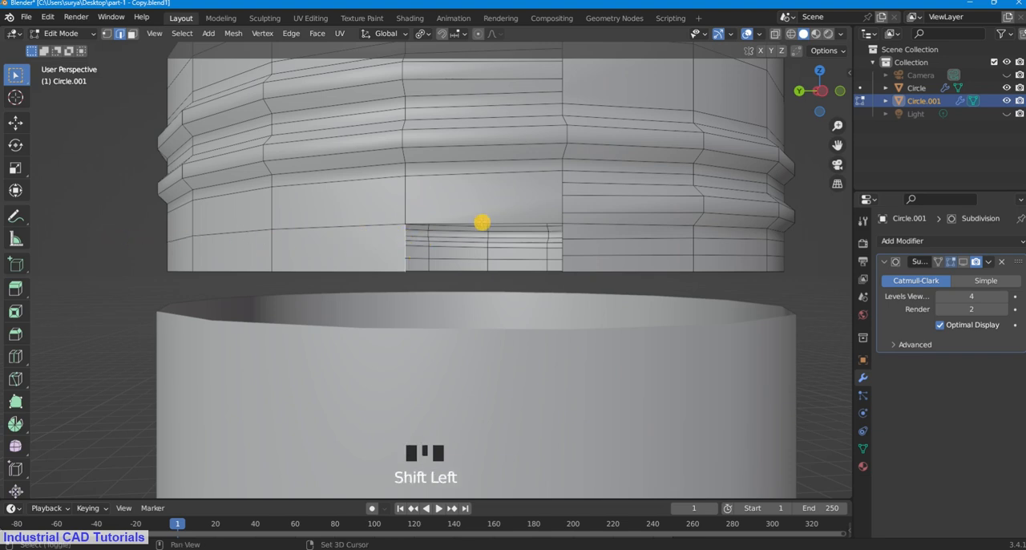
{"action": "left_click", "coordinate": [480, 223], "text": "shift"}
{"action": "left_click", "coordinate": [564, 234], "text": "shift"}
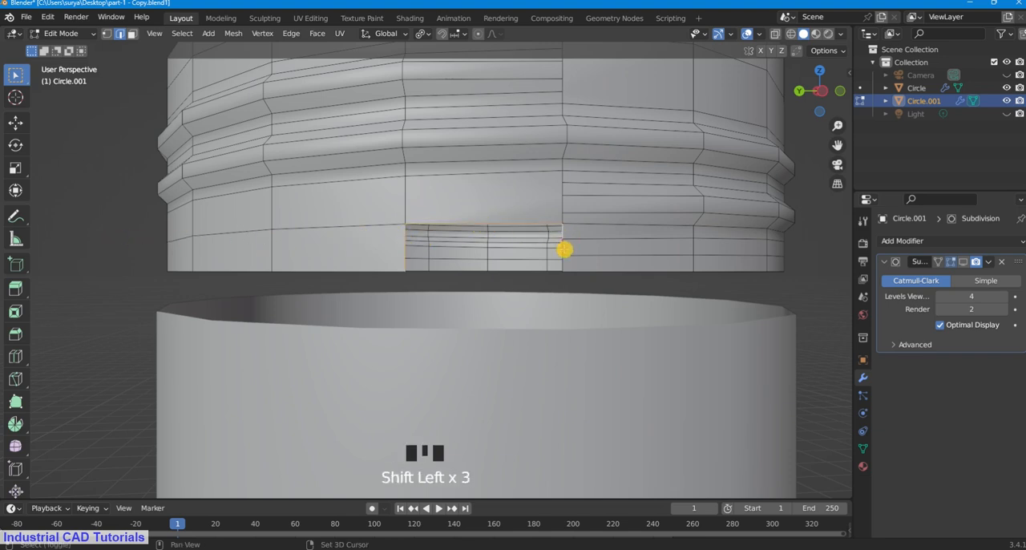
{"action": "left_click", "coordinate": [580, 271], "text": "shift"}
{"action": "key", "text": "f"}
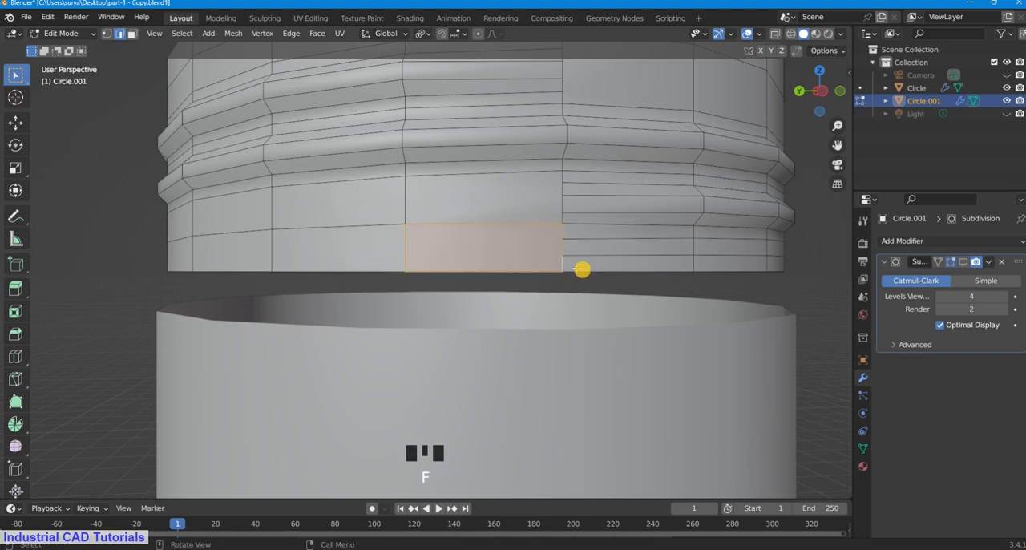
Step: Dissolve the horizontal edge between the two new faces beside the thread's lower end
{"action": "left_click", "coordinate": [454, 238]}
{"action": "left_click", "coordinate": [481, 222], "text": "shift"}
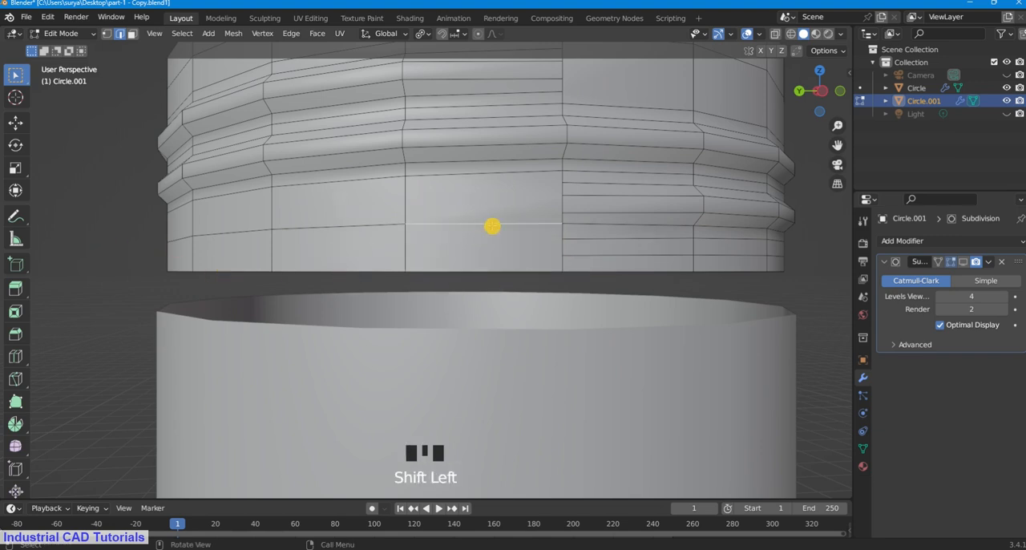
{"action": "key", "text": "x"}
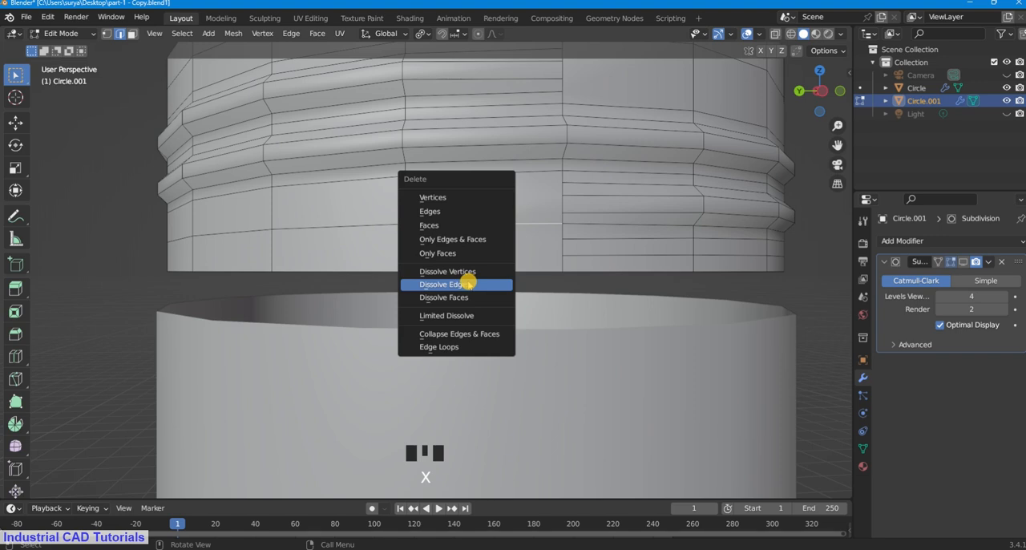
{"action": "left_click", "coordinate": [445, 284]}
Step: Switch to Object Mode and examine how the thread's ends blend into the neck wall, comparing the smooth shape with its mesh
{"action": "scroll", "coordinate": [395, 201], "scroll_direction": "down", "scroll_amount": 2}
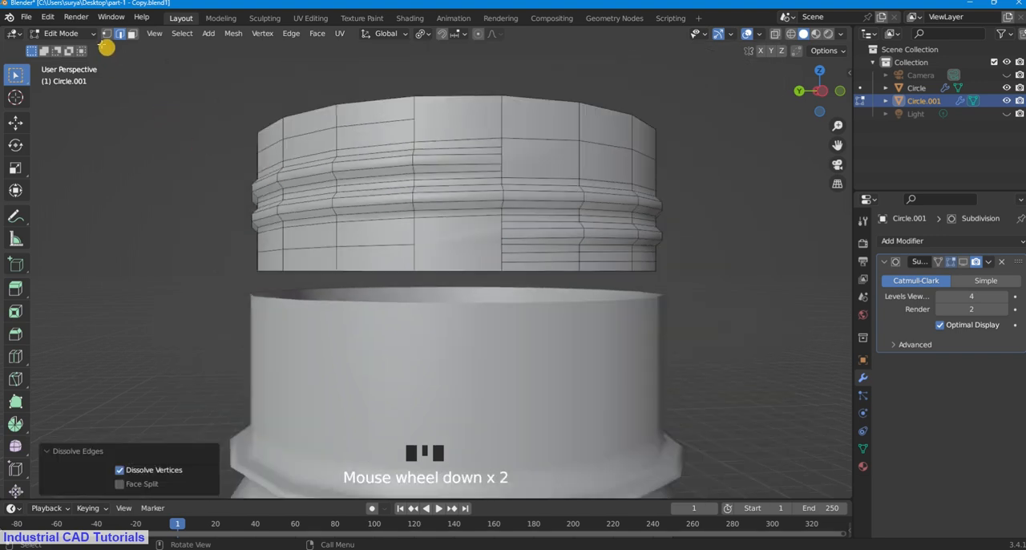
{"action": "left_click", "coordinate": [90, 36]}
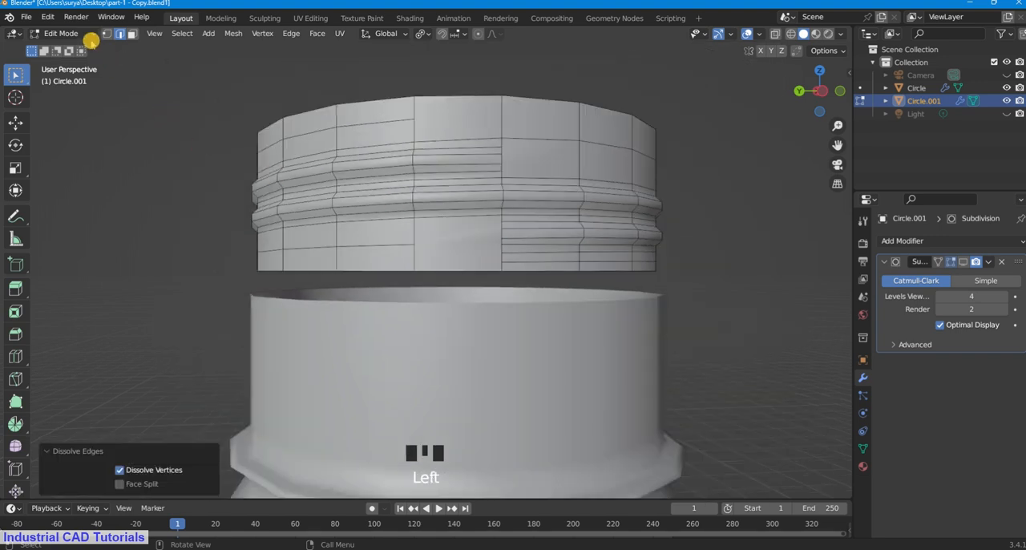
{"action": "left_click", "coordinate": [85, 40]}
{"action": "left_click", "coordinate": [163, 114]}
{"action": "scroll", "coordinate": [561, 172], "scroll_direction": "down", "scroll_amount": 3}
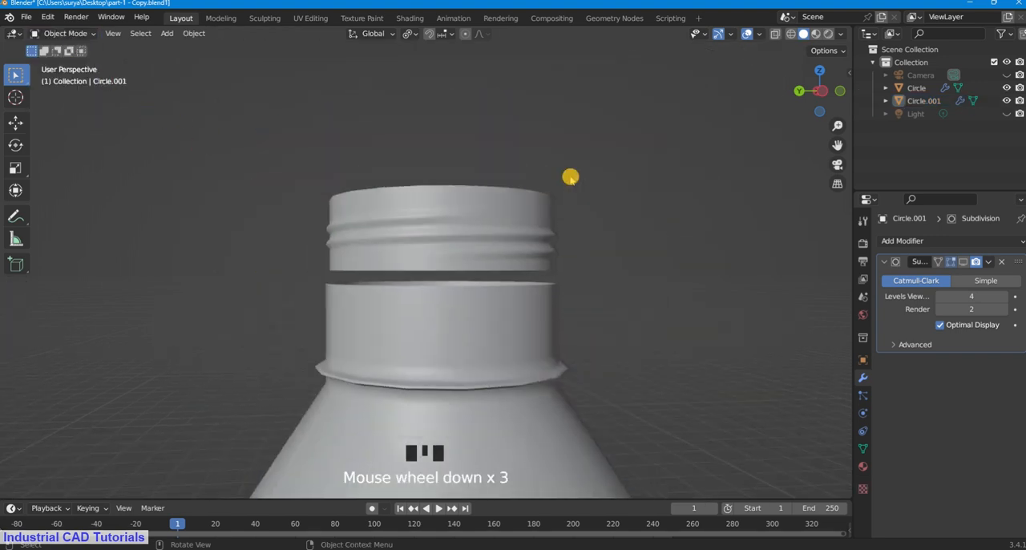
{"action": "scroll", "coordinate": [570, 176], "scroll_direction": "up", "scroll_amount": 3}
{"action": "middle_click_drag", "start_coordinate": [570, 176], "coordinate": [513, 200]}
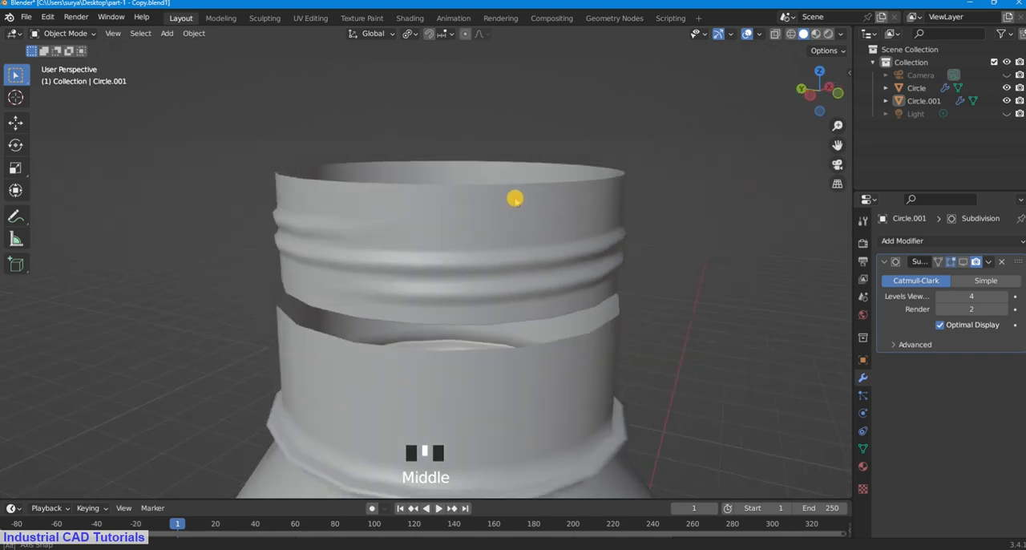
{"action": "left_click", "coordinate": [76, 33]}
{"action": "left_click", "coordinate": [78, 61]}
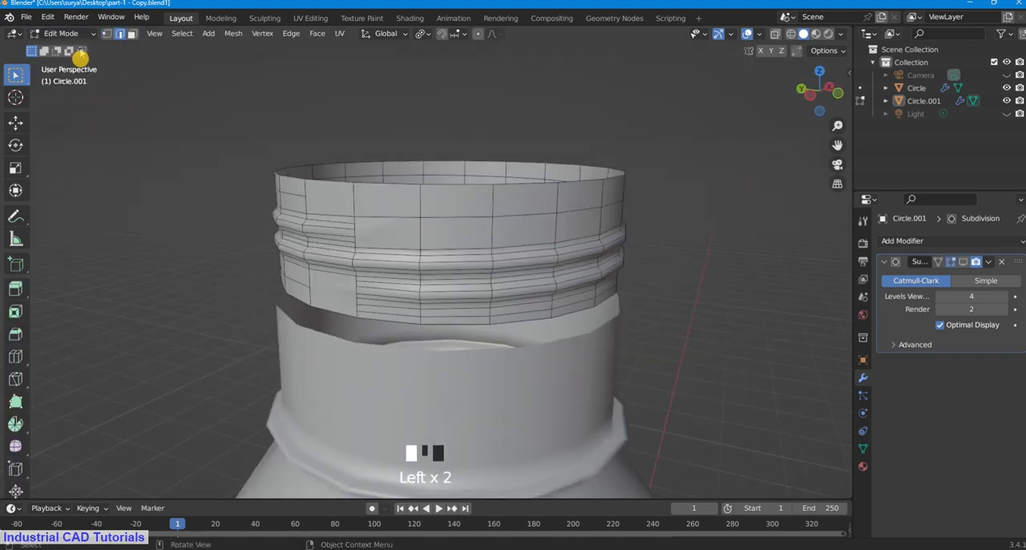
{"action": "left_click", "coordinate": [81, 35]}
{"action": "left_click", "coordinate": [76, 47]}
{"action": "scroll", "coordinate": [524, 257], "scroll_direction": "down", "scroll_amount": 2}
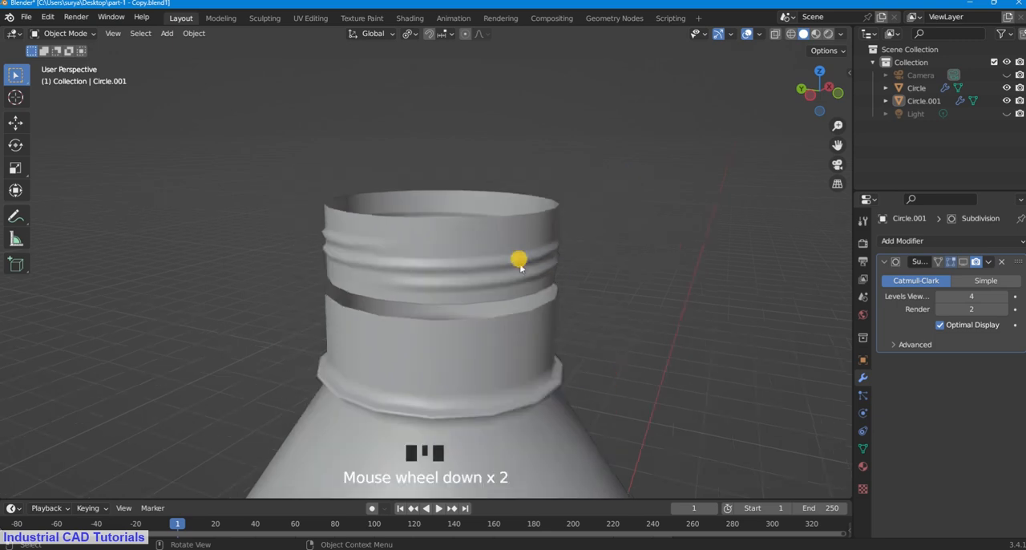
{"action": "scroll", "coordinate": [546, 291], "scroll_direction": "up", "scroll_amount": 2}
{"action": "middle_click_drag", "start_coordinate": [546, 292], "coordinate": [573, 282]}
{"action": "scroll", "coordinate": [548, 291], "scroll_direction": "down", "scroll_amount": 1}
{"action": "left_click", "coordinate": [506, 273]}
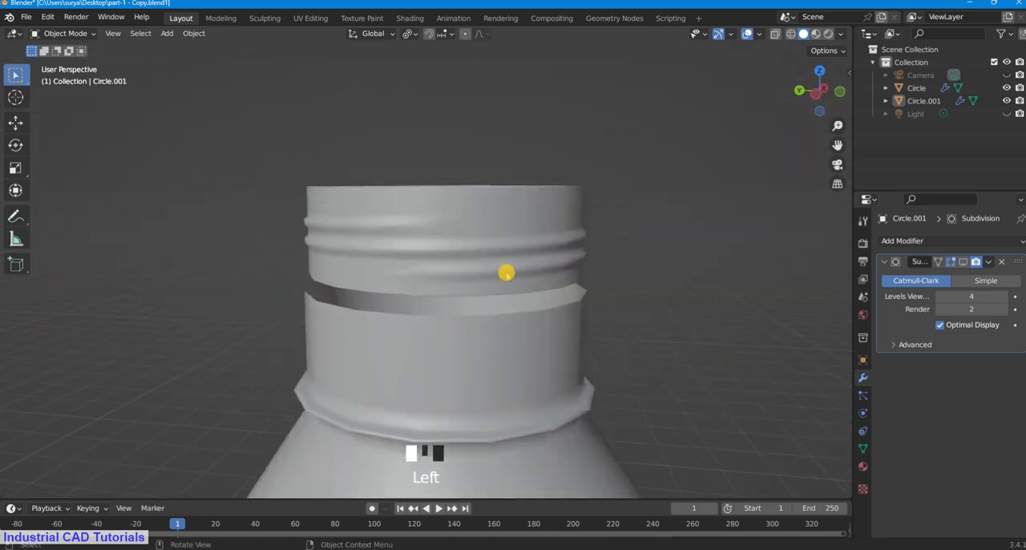
Step: Examine the threaded neck piece's mesh from slightly below in Edit Mode with face selection enabled
{"action": "left_click", "coordinate": [76, 32]}
{"action": "left_click", "coordinate": [85, 61]}
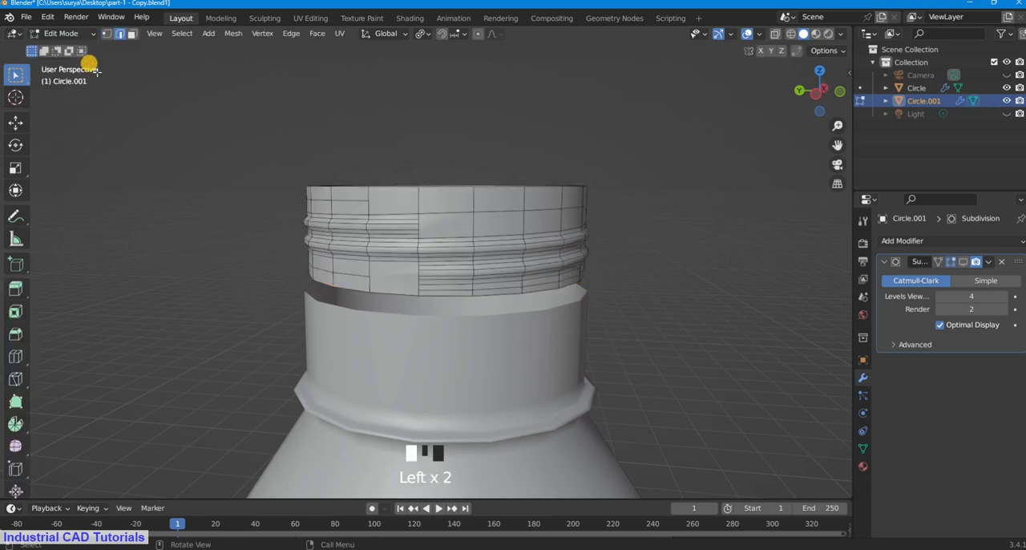
{"action": "scroll", "coordinate": [630, 289], "scroll_direction": "up", "scroll_amount": 2}
{"action": "middle_click_drag", "start_coordinate": [630, 290], "coordinate": [623, 265]}
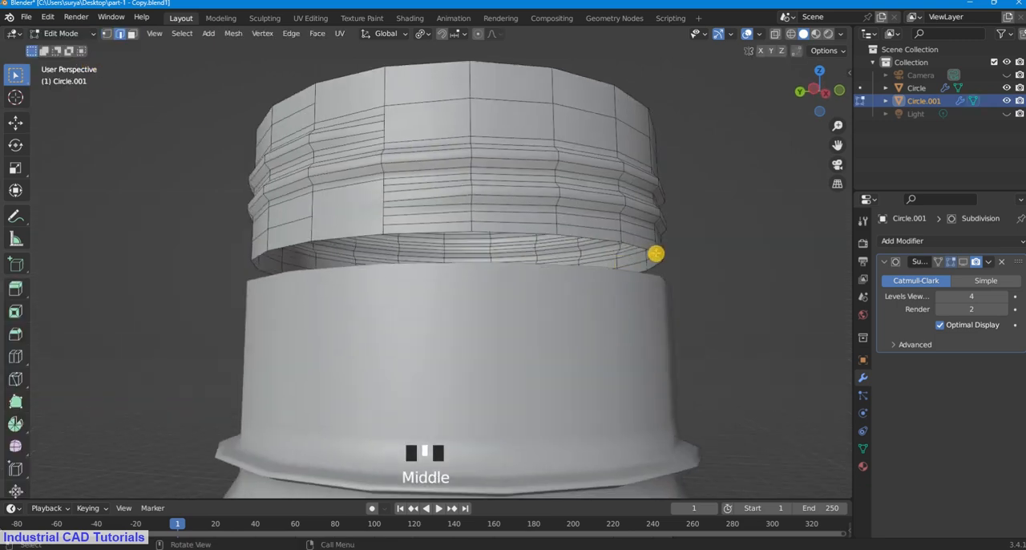
{"action": "left_click", "coordinate": [133, 33]}
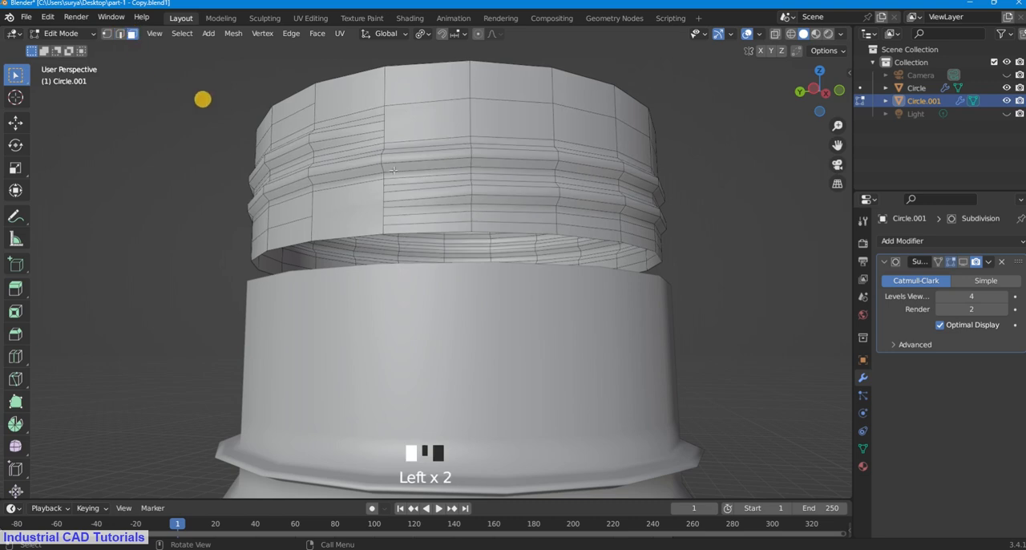
{"action": "scroll", "coordinate": [565, 205], "scroll_direction": "down", "scroll_amount": 3}
{"action": "scroll", "coordinate": [586, 239], "scroll_direction": "up", "scroll_amount": 1}
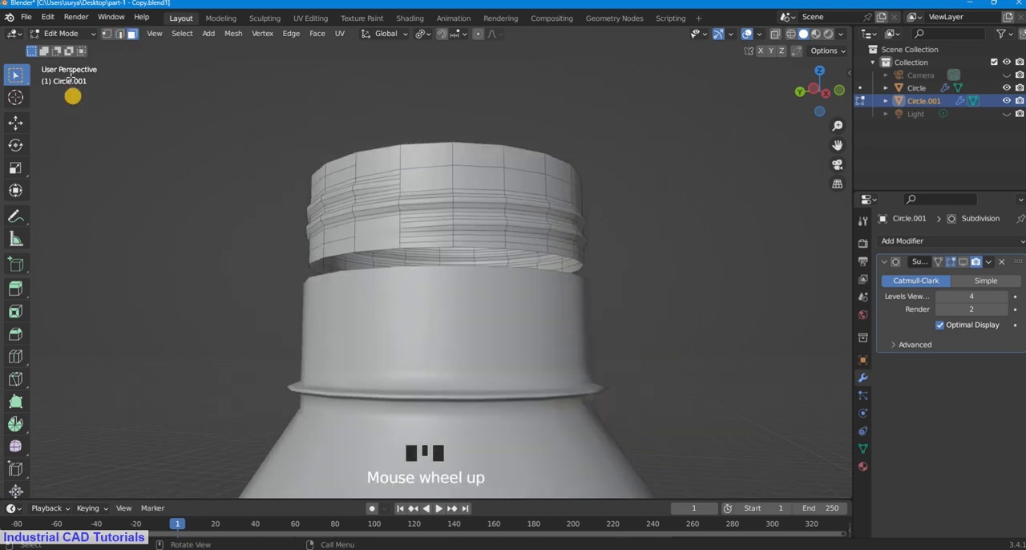
Step: Select both the threaded piece and the bottle body, put them in Edit Mode together, and compare their meshes around the gap
{"action": "left_click", "coordinate": [74, 33]}
{"action": "left_click", "coordinate": [80, 45]}
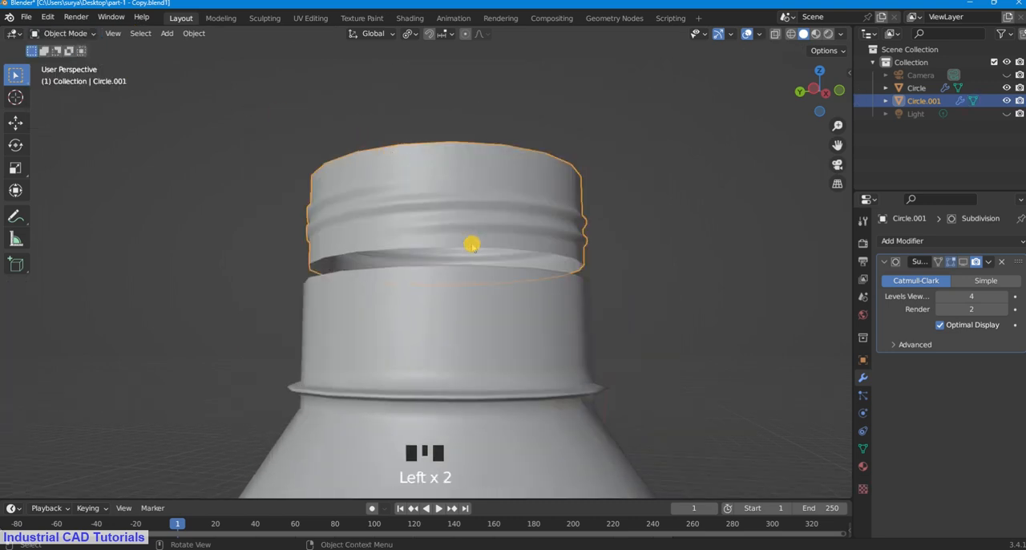
{"action": "scroll", "coordinate": [471, 244], "scroll_direction": "up", "scroll_amount": 1}
{"action": "left_click", "coordinate": [387, 297], "text": "shift"}
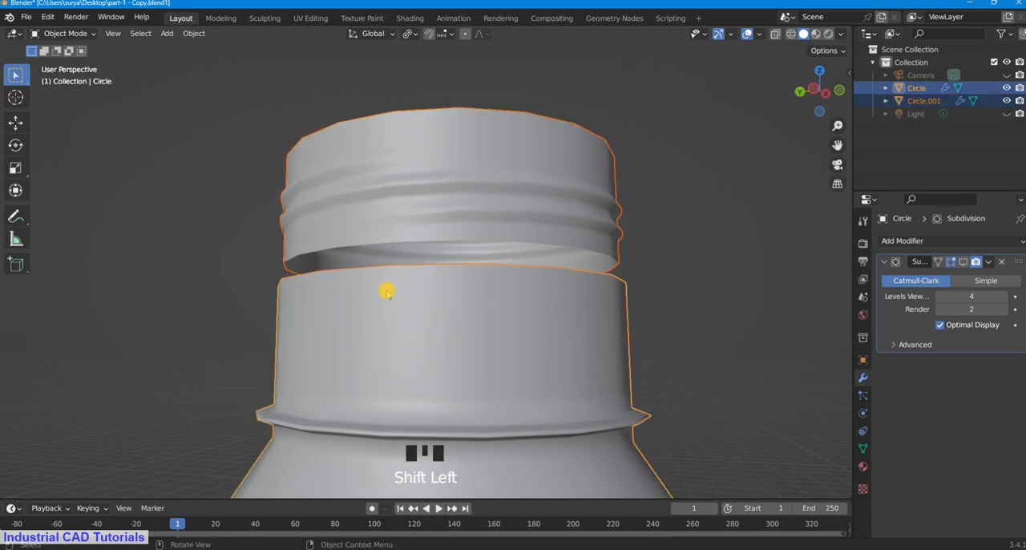
{"action": "left_click", "coordinate": [65, 33]}
{"action": "left_click", "coordinate": [69, 63]}
{"action": "scroll", "coordinate": [508, 291], "scroll_direction": "down", "scroll_amount": 1}
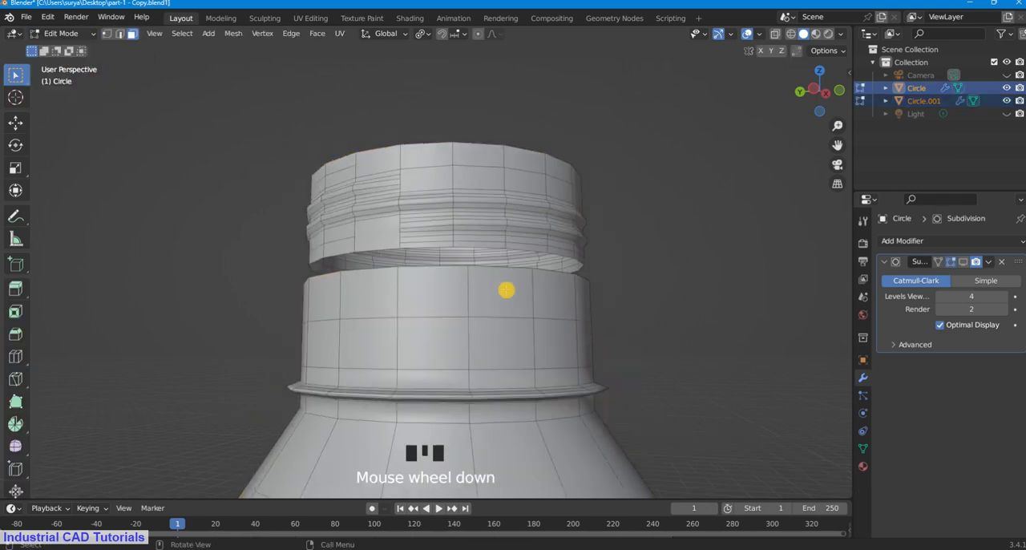
{"action": "middle_click_drag", "start_coordinate": [508, 291], "coordinate": [492, 328]}
{"action": "scroll", "coordinate": [492, 328], "scroll_direction": "up", "scroll_amount": 2}
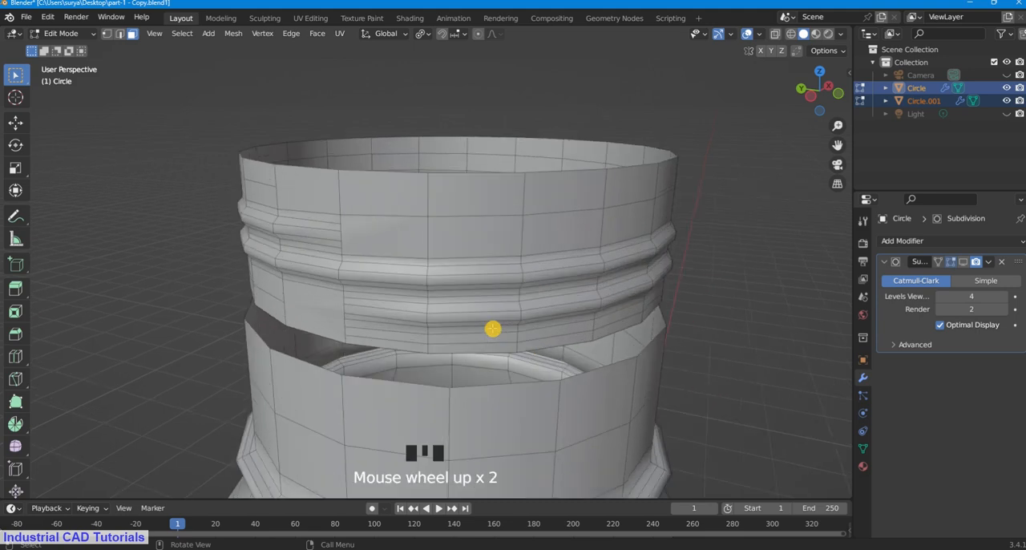
{"action": "scroll", "coordinate": [492, 328], "scroll_direction": "down", "scroll_amount": 5}
Step: Return to Object Mode, select only the threaded neck piece, and scale it uniformly by 1.065
{"action": "left_click", "coordinate": [60, 33]}
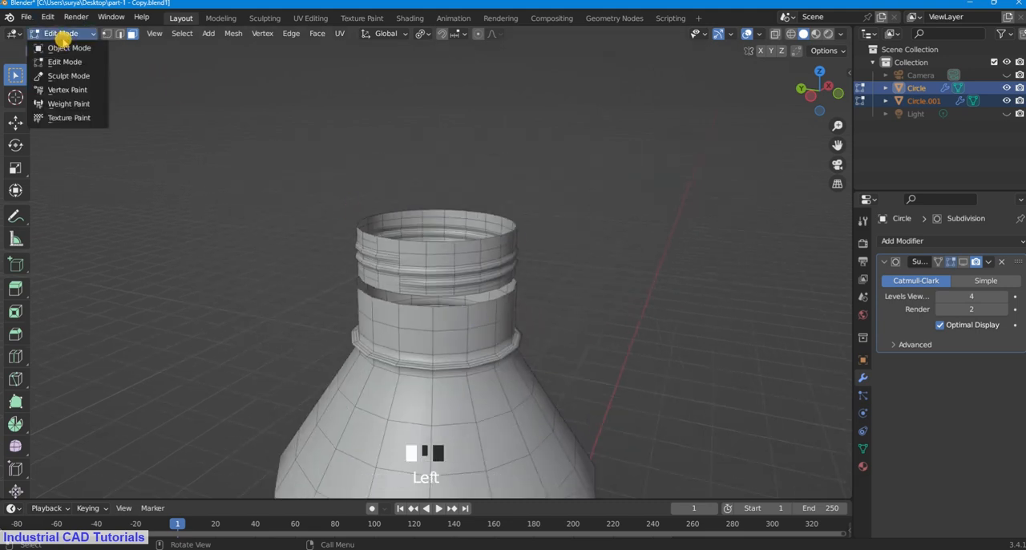
{"action": "left_click", "coordinate": [62, 41]}
{"action": "left_click", "coordinate": [475, 248]}
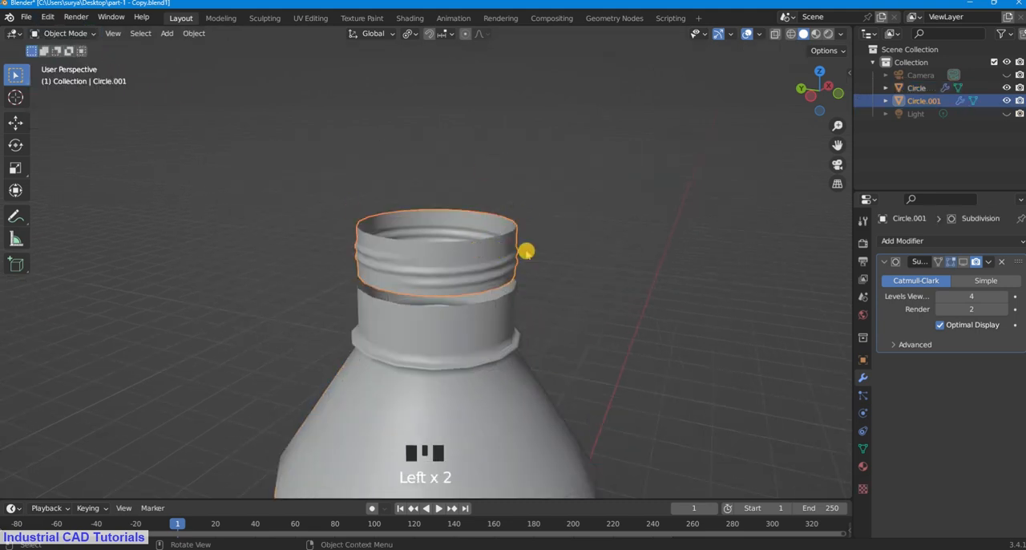
{"action": "key", "text": "s"}
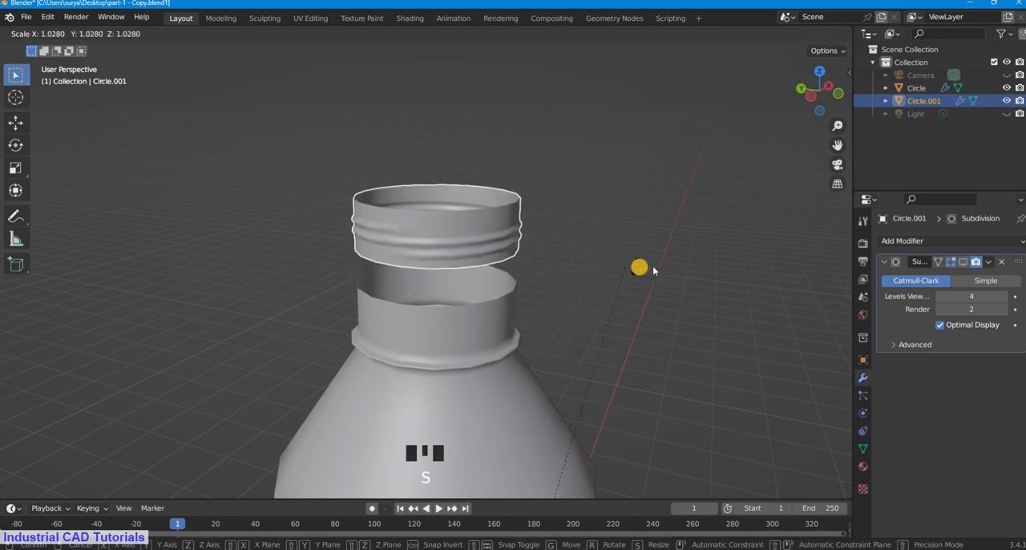
{"action": "left_click", "coordinate": [691, 265]}
Step: Move the threaded piece down along the global Z axis so it sits around the plain neck just above the ring
{"action": "key", "text": "g"}
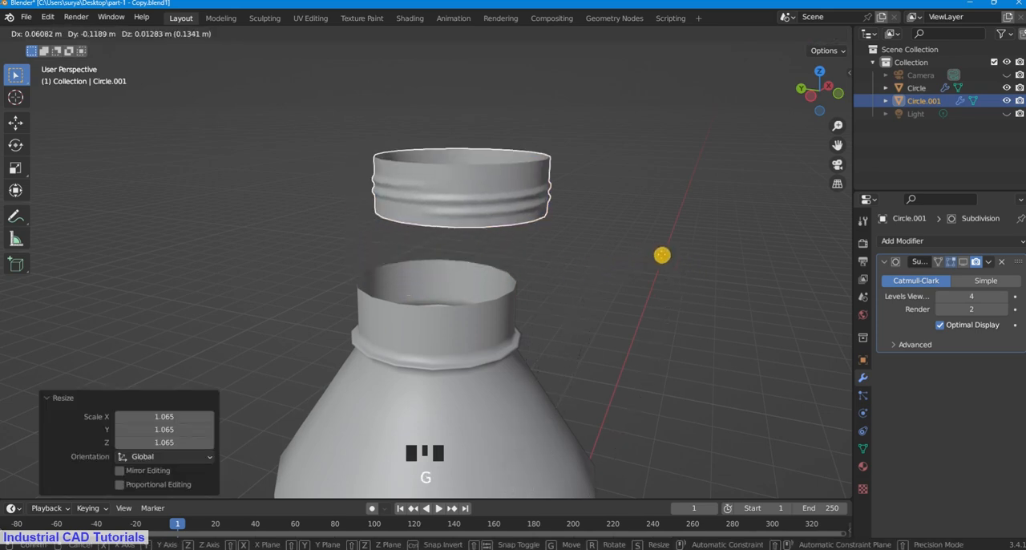
{"action": "key", "text": "z"}
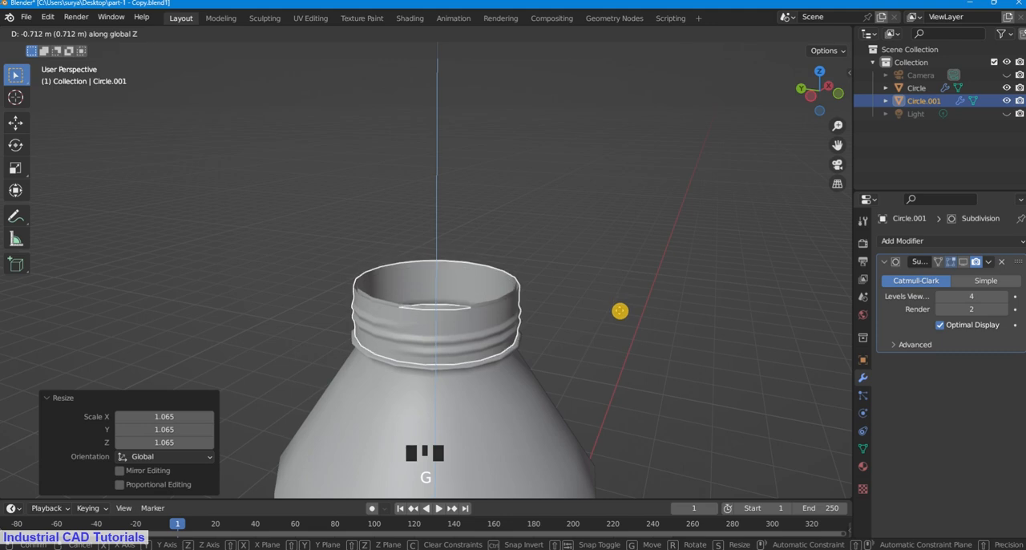
{"action": "left_click", "coordinate": [616, 288]}
{"action": "left_click", "coordinate": [606, 241]}
{"action": "scroll", "coordinate": [602, 218], "scroll_direction": "down", "scroll_amount": 5}
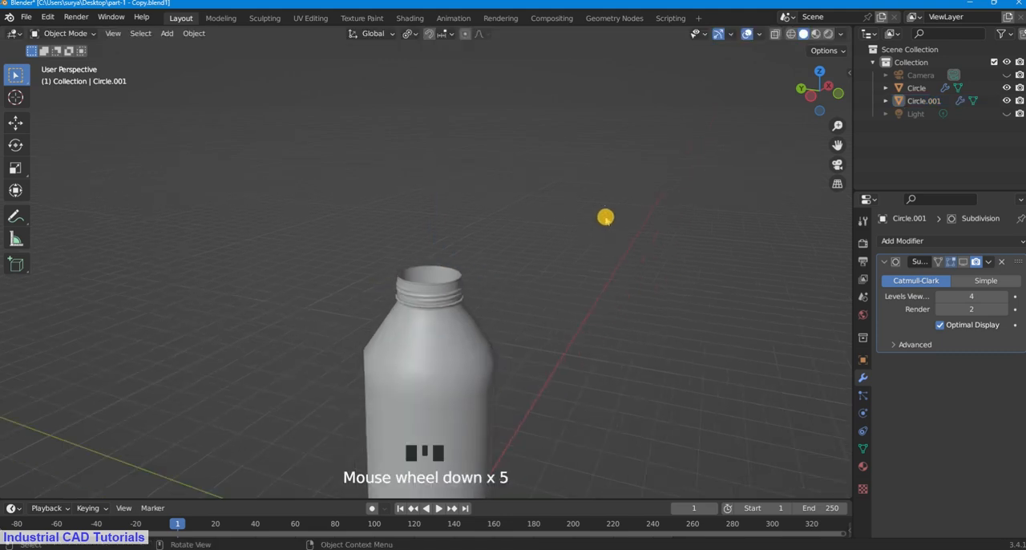
Step: Inspect the whole bottle through the camera view, then examine the neck in a free perspective view
{"action": "key", "text": "KP_7"}
{"action": "key", "text": "KP_0"}
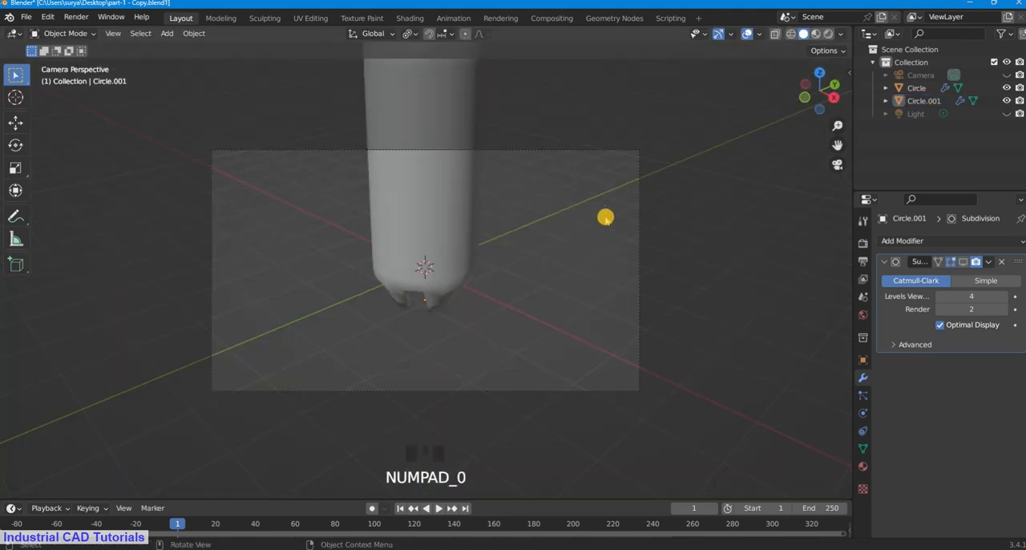
{"action": "scroll", "coordinate": [705, 155], "scroll_direction": "up", "scroll_amount": 1}
{"action": "scroll", "coordinate": [818, 158], "scroll_direction": "down", "scroll_amount": 4}
{"action": "left_click_drag", "start_coordinate": [837, 145], "coordinate": [837, 219]}
{"action": "scroll", "coordinate": [808, 95], "scroll_direction": "up", "scroll_amount": 2}
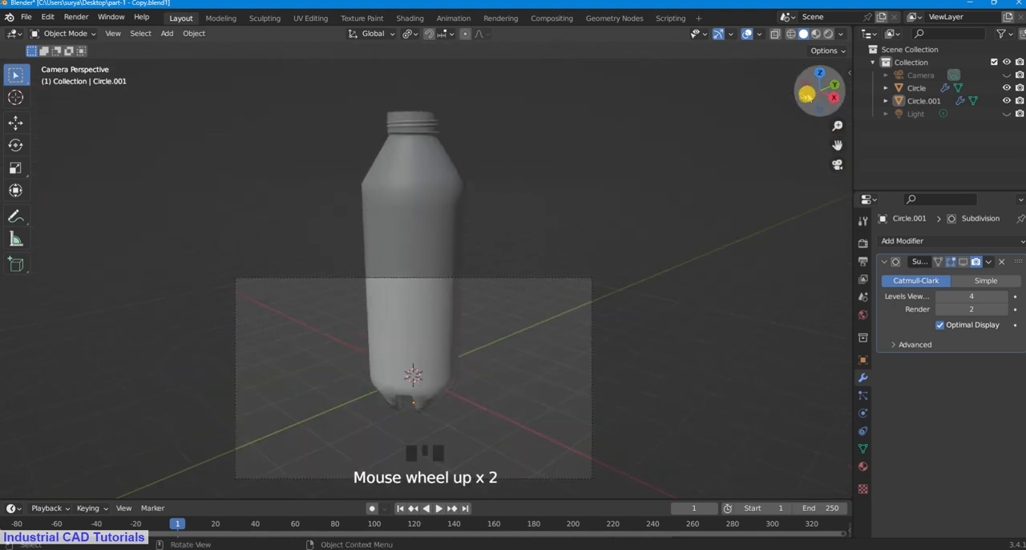
{"action": "left_click_drag", "start_coordinate": [806, 95], "coordinate": [808, 88]}
{"action": "left_click_drag", "start_coordinate": [837, 145], "coordinate": [11, 442]}
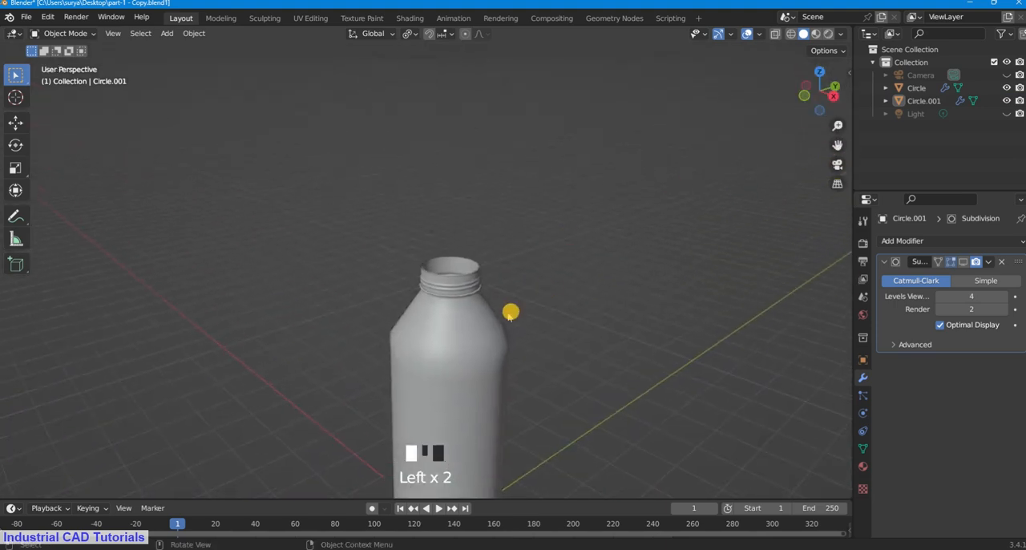
{"action": "scroll", "coordinate": [501, 309], "scroll_direction": "up", "scroll_amount": 8}
{"action": "left_click", "coordinate": [545, 307]}
{"action": "key", "text": "g"}
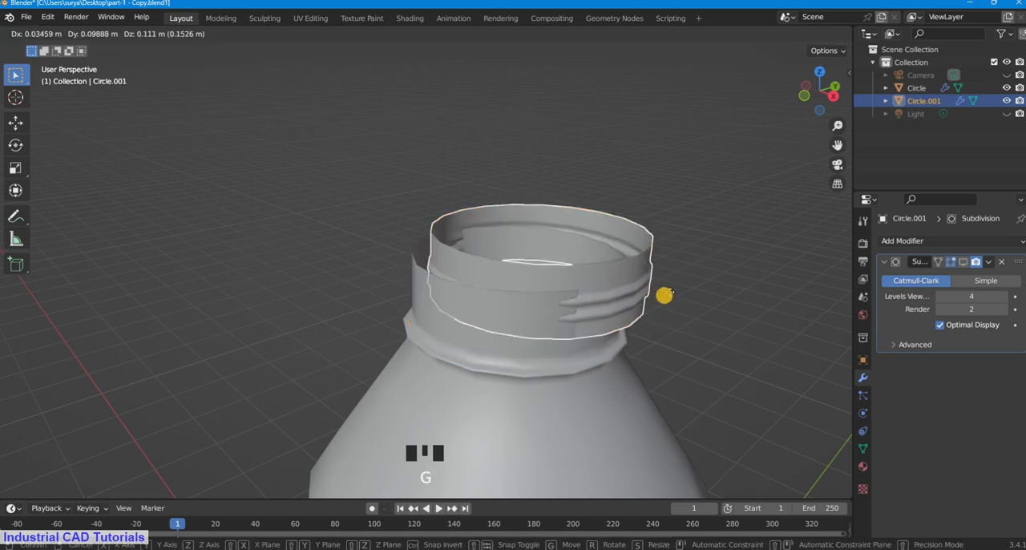
{"action": "key", "text": "z"}
{"action": "right_click", "coordinate": [634, 291]}
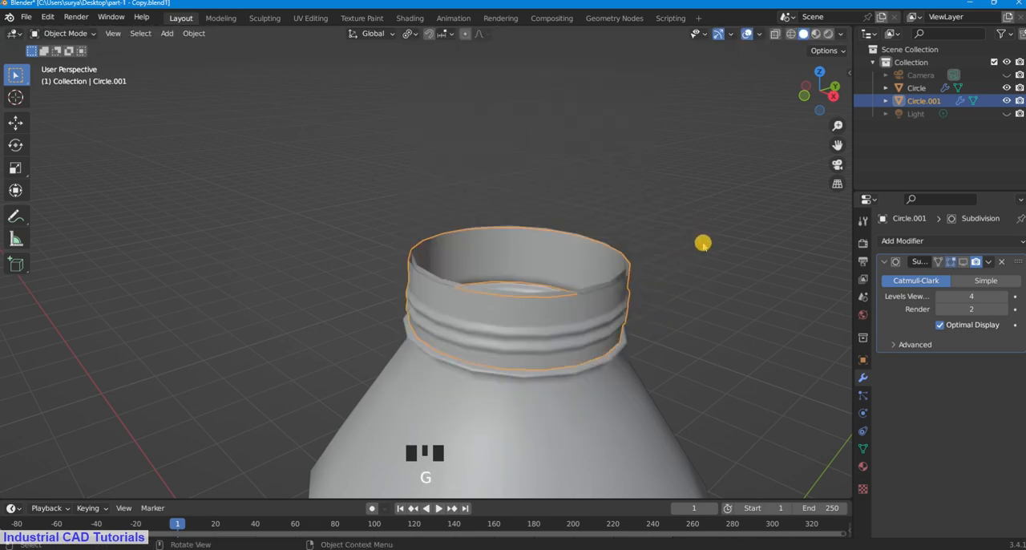
{"action": "left_click", "coordinate": [716, 233]}
{"action": "scroll", "coordinate": [828, 134], "scroll_direction": "up", "scroll_amount": 1}
{"action": "left_click_drag", "start_coordinate": [841, 146], "coordinate": [795, 173]}
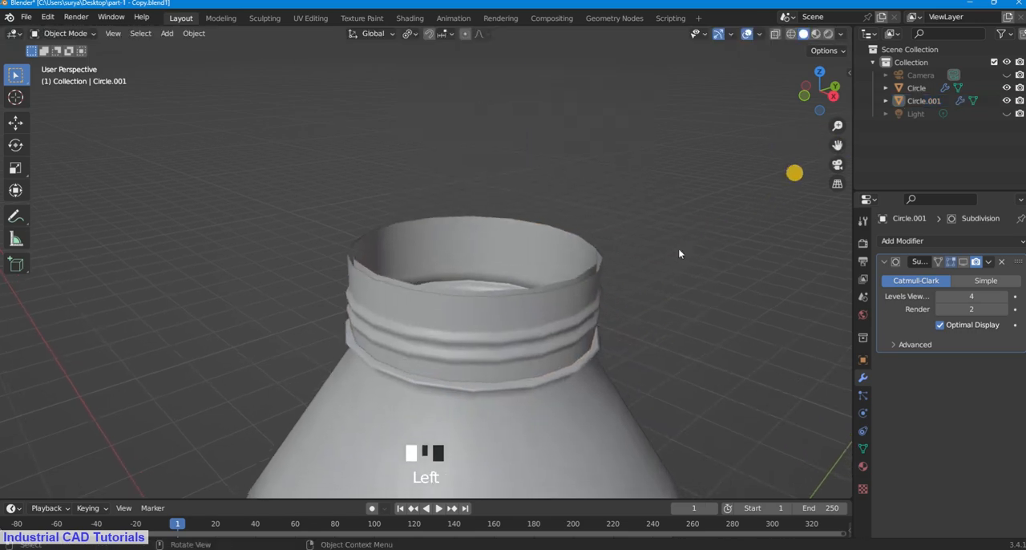
{"action": "left_click", "coordinate": [607, 299]}
{"action": "middle_click_drag", "start_coordinate": [689, 285], "coordinate": [658, 313]}
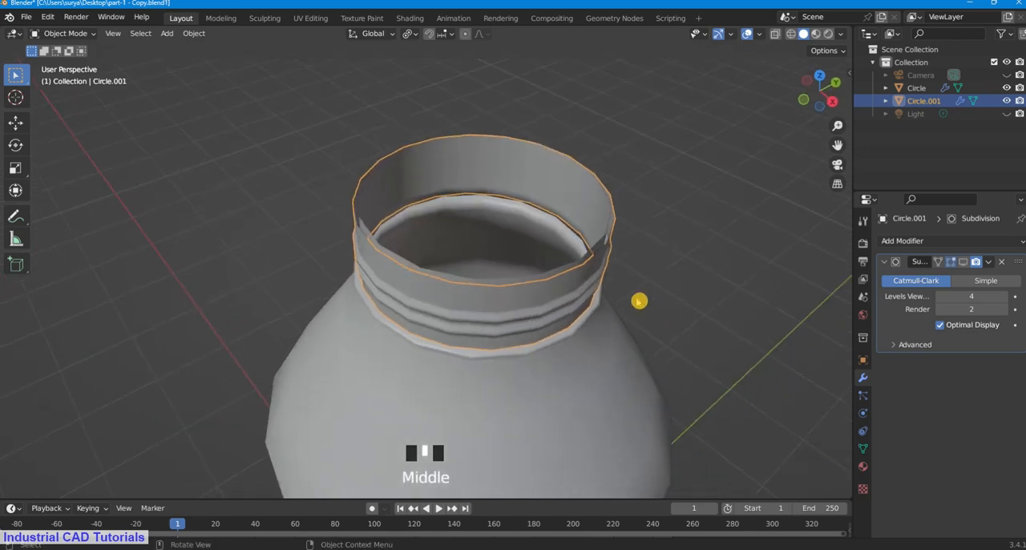
{"action": "scroll", "coordinate": [619, 284], "scroll_direction": "up", "scroll_amount": 1}
{"action": "key", "text": "s"}
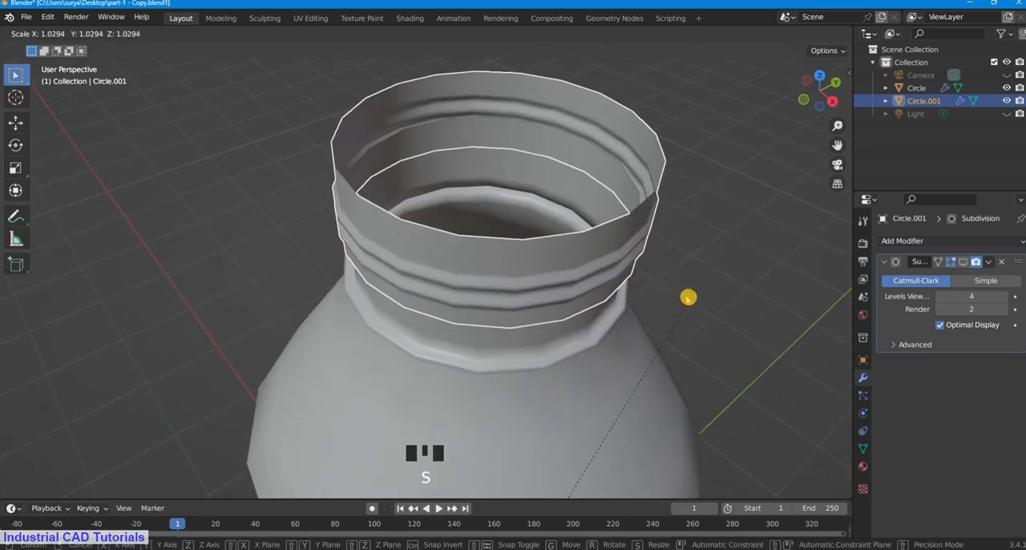
{"action": "right_click", "coordinate": [687, 295]}
Step: Enable the viewport display of the threaded piece's Subdivision modifier
{"action": "scroll", "coordinate": [680, 291], "scroll_direction": "down", "scroll_amount": 3}
{"action": "left_click", "coordinate": [692, 269]}
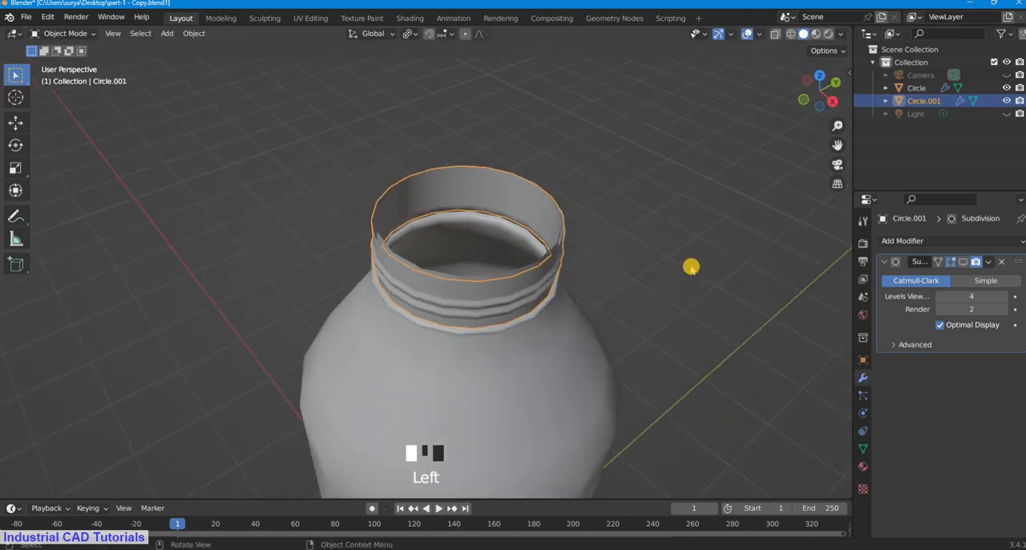
{"action": "left_click", "coordinate": [962, 263]}
{"action": "scroll", "coordinate": [572, 261], "scroll_direction": "up", "scroll_amount": 1}
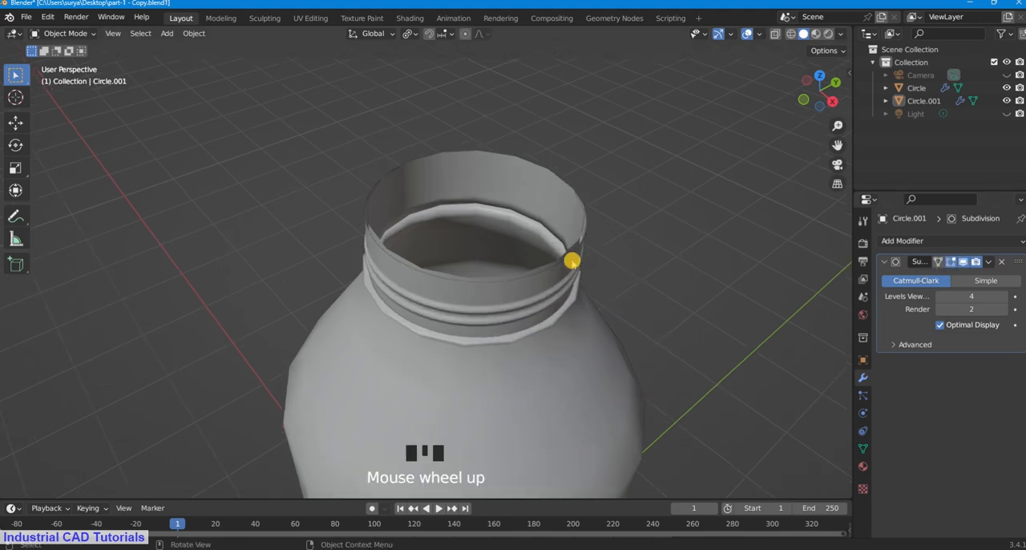
Step: Display the bottle in wireframe shading from the orthographic top view, with the neck circle enlarged and centred
{"action": "key", "text": "KP_7"}
{"action": "scroll", "coordinate": [574, 261], "scroll_direction": "down", "scroll_amount": 3}
{"action": "key", "text": "z"}
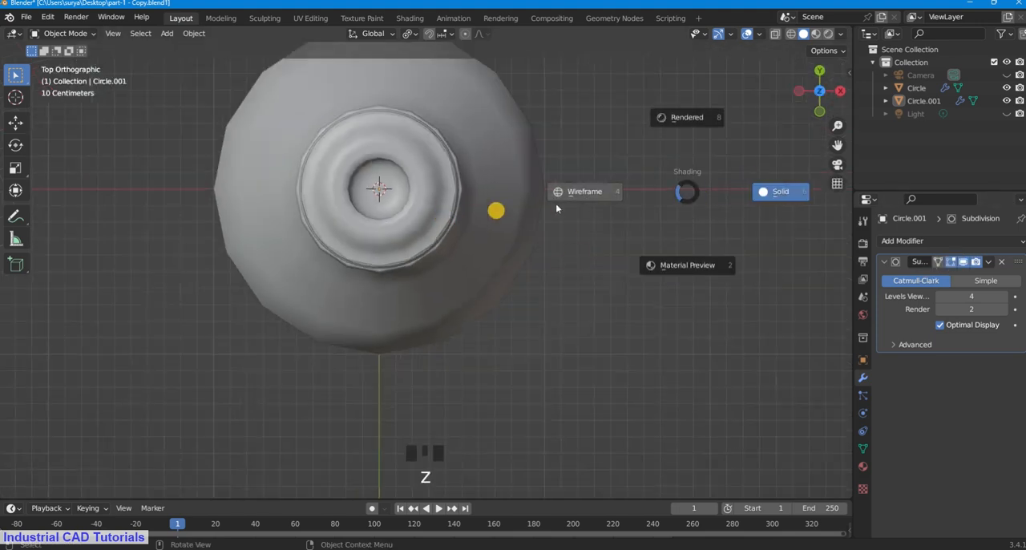
{"action": "left_click", "coordinate": [556, 188]}
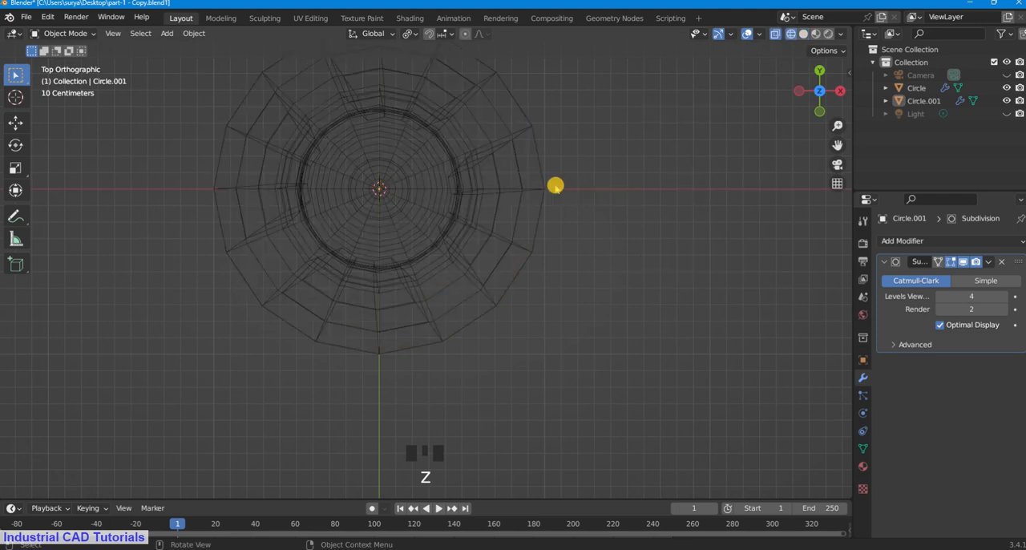
{"action": "left_click_drag", "start_coordinate": [838, 141], "coordinate": [607, 195]}
{"action": "scroll", "coordinate": [509, 265], "scroll_direction": "up", "scroll_amount": 2}
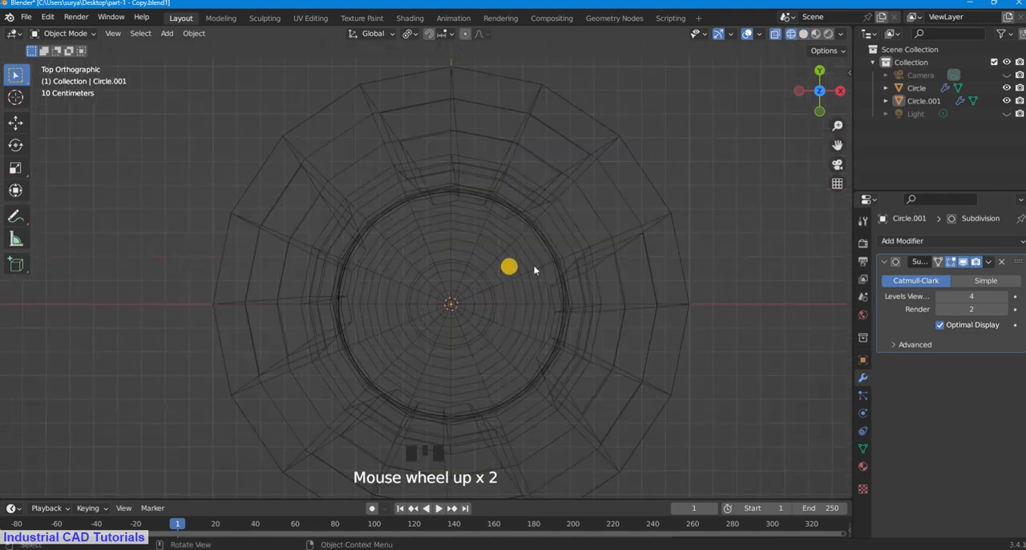
{"action": "scroll", "coordinate": [578, 248], "scroll_direction": "up", "scroll_amount": 3}
Step: Scale the threaded piece up uniformly by about 1.046 around the neck, and check the fit in solid shading
{"action": "left_click", "coordinate": [596, 250]}
{"action": "left_click", "coordinate": [587, 248]}
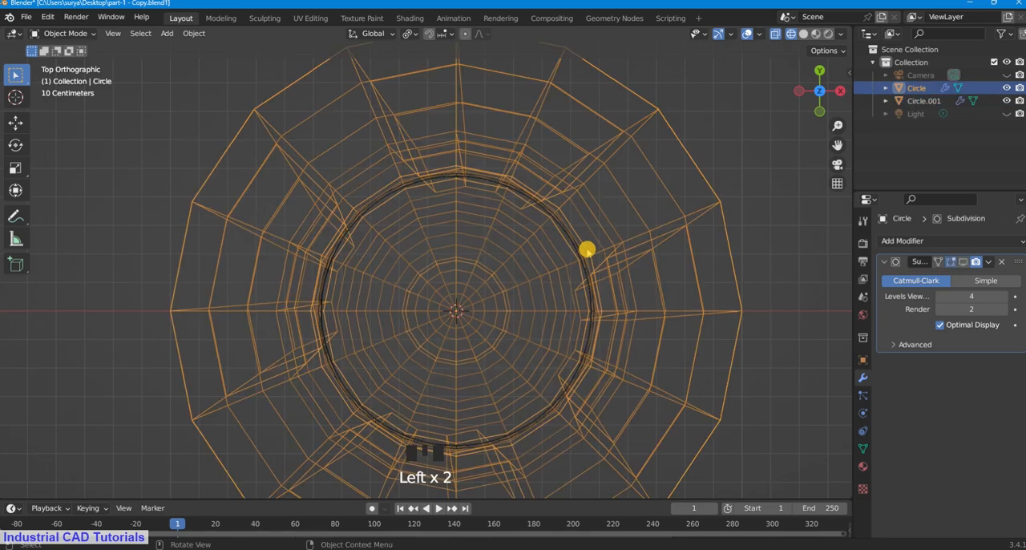
{"action": "left_click", "coordinate": [579, 249]}
{"action": "key", "text": "s"}
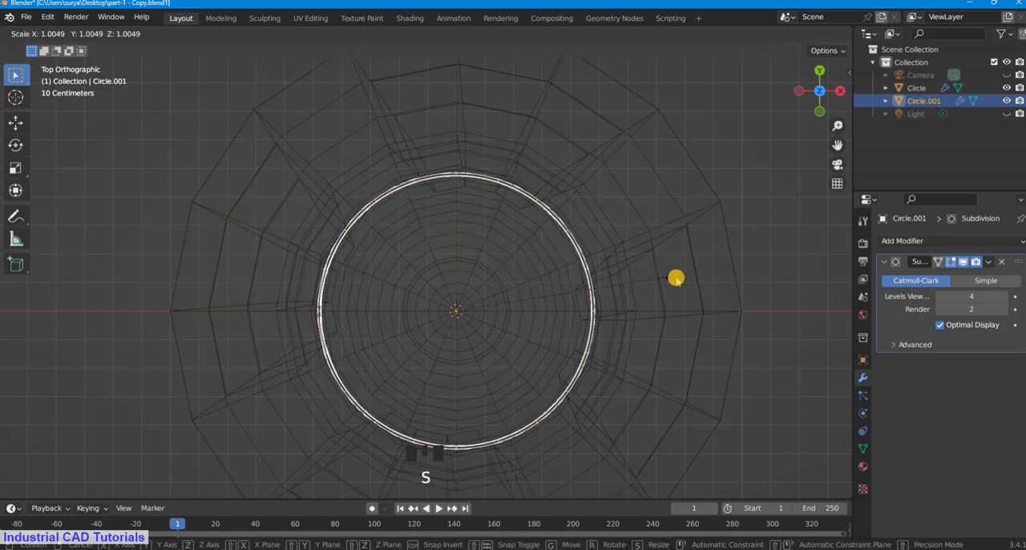
{"action": "left_click", "coordinate": [681, 278]}
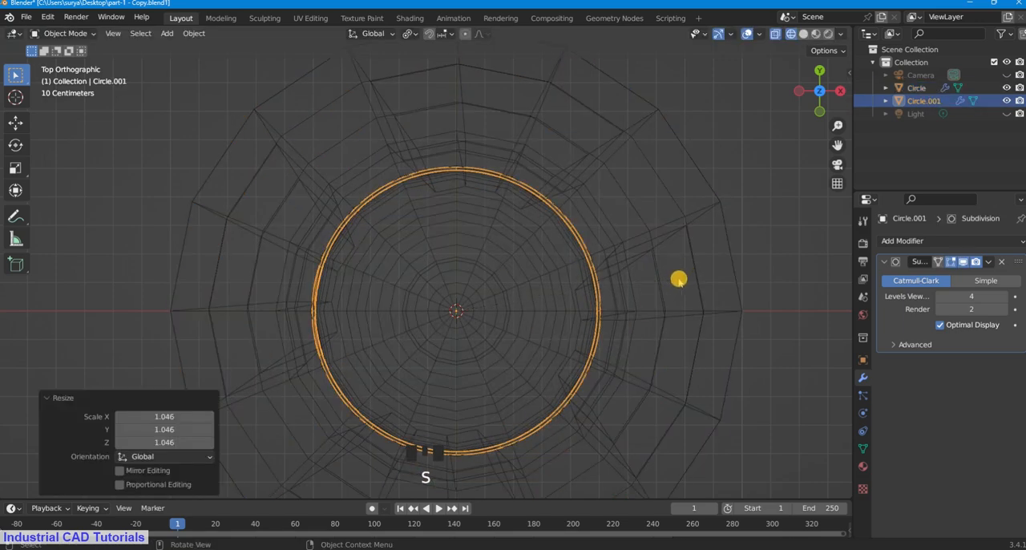
{"action": "key", "text": "z"}
{"action": "left_click", "coordinate": [761, 280]}
{"action": "scroll", "coordinate": [637, 279], "scroll_direction": "up", "scroll_amount": 2}
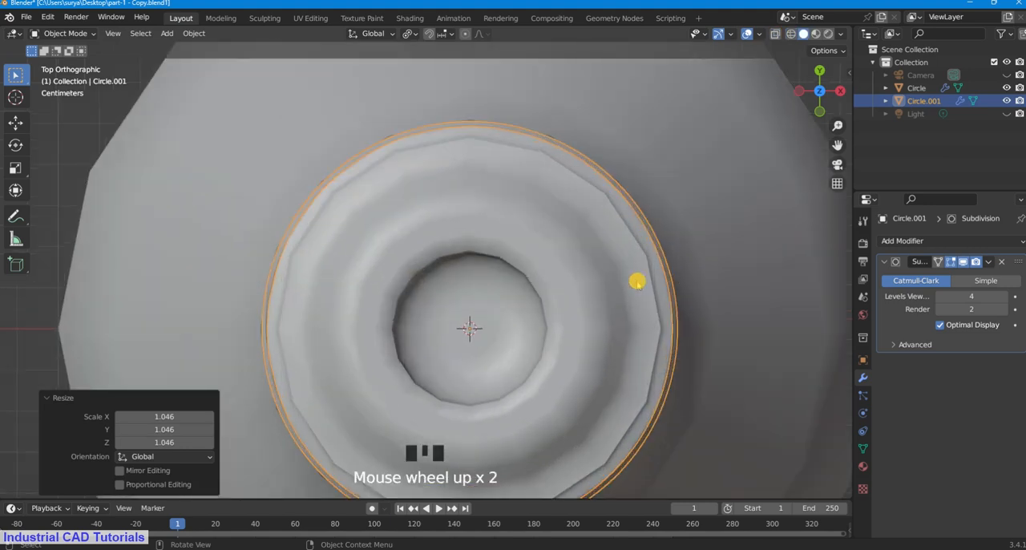
{"action": "scroll", "coordinate": [646, 285], "scroll_direction": "down", "scroll_amount": 2}
Step: Enable the viewport display of the bottle body's Subdivision modifier
{"action": "left_click", "coordinate": [717, 239]}
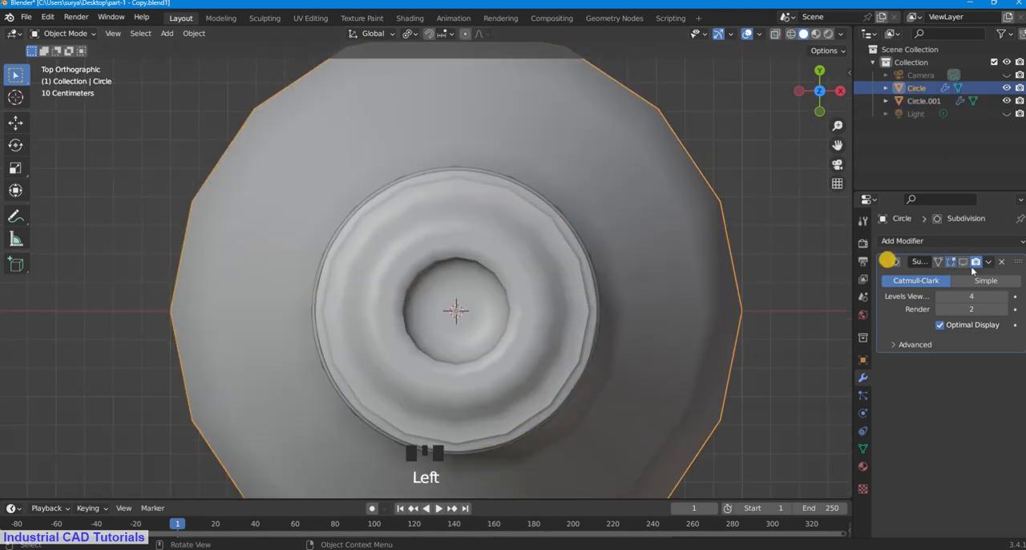
{"action": "left_click", "coordinate": [965, 262]}
{"action": "scroll", "coordinate": [630, 257], "scroll_direction": "down", "scroll_amount": 1}
{"action": "scroll", "coordinate": [631, 257], "scroll_direction": "up", "scroll_amount": 1}
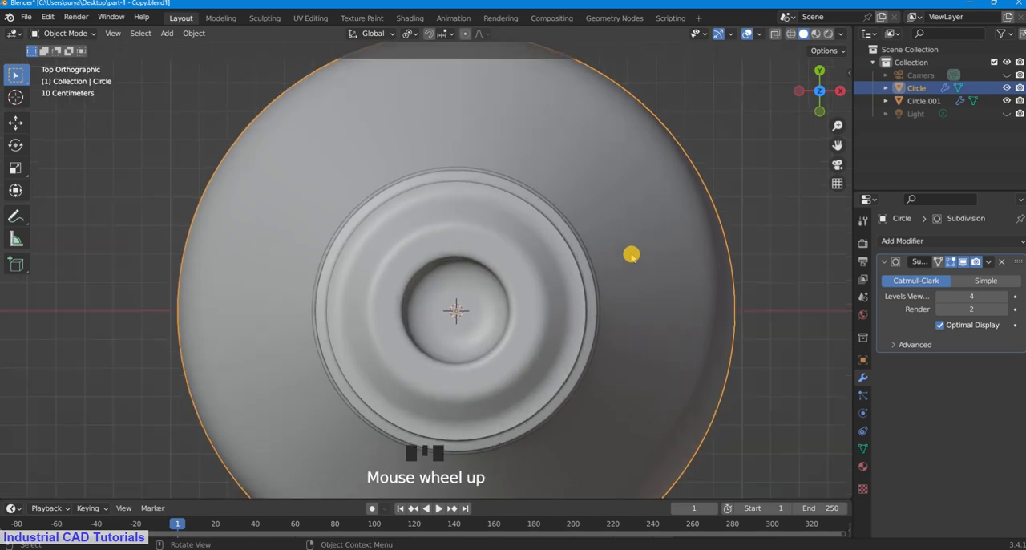
Step: Scale the threaded piece up uniformly by about 1.007 in wireframe shading so it surrounds the smoothed neck
{"action": "key", "text": "z"}
{"action": "left_click", "coordinate": [724, 257]}
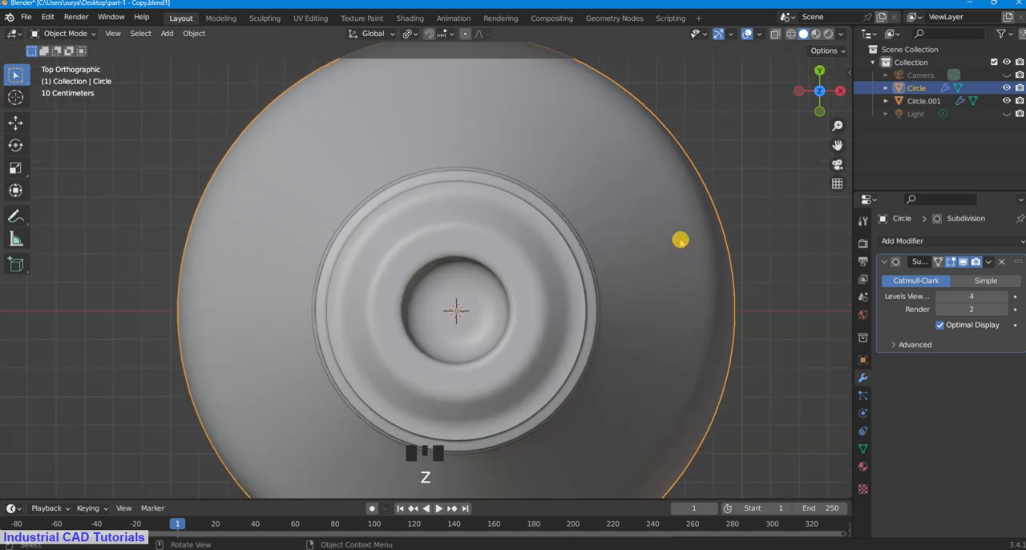
{"action": "key", "text": "z"}
{"action": "left_click", "coordinate": [570, 237]}
{"action": "left_click", "coordinate": [580, 233]}
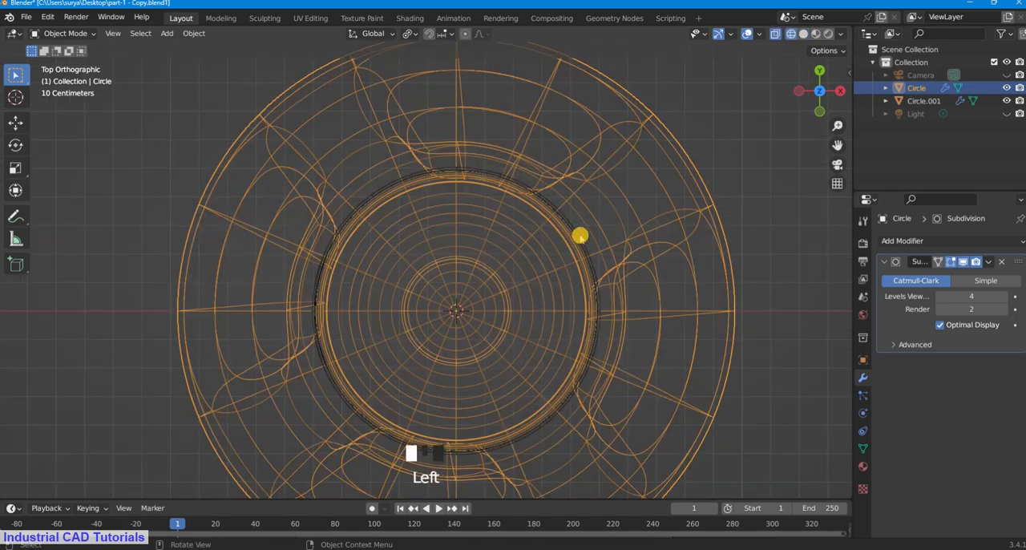
{"action": "key", "text": "s"}
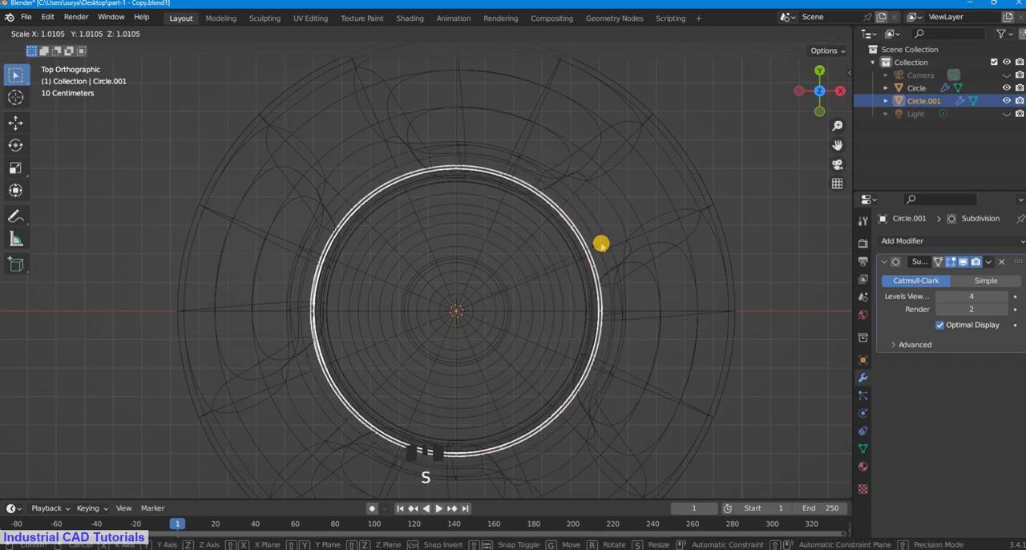
{"action": "left_click", "coordinate": [601, 243]}
{"action": "scroll", "coordinate": [601, 243], "scroll_direction": "down", "scroll_amount": 2}
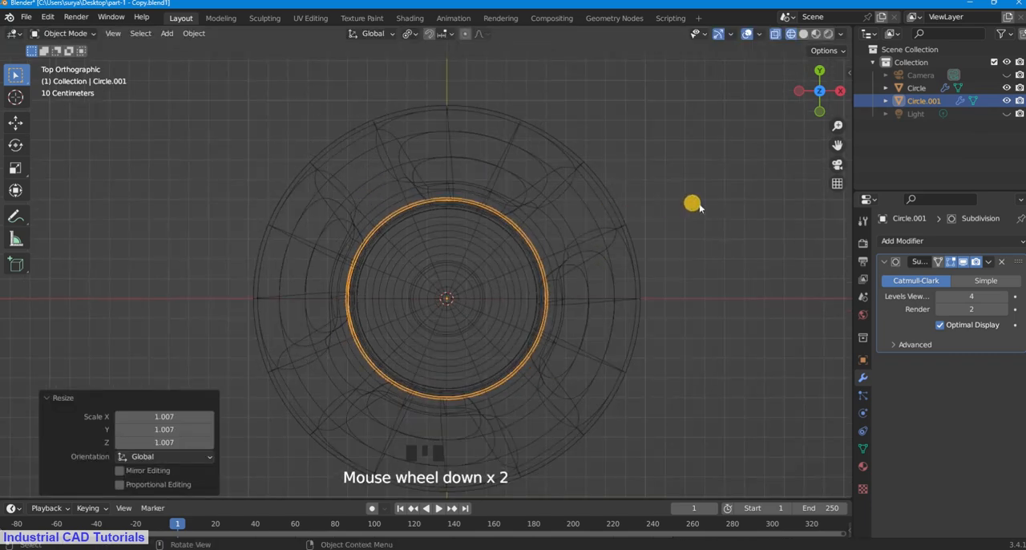
Step: Restore solid shading and move the threaded piece down about 0.31 m along the global Z axis towards the neck ring
{"action": "key", "text": "z"}
{"action": "left_click", "coordinate": [757, 204]}
{"action": "left_click", "coordinate": [600, 289]}
{"action": "middle_click_drag", "start_coordinate": [600, 288], "coordinate": [579, 164]}
{"action": "left_click", "coordinate": [475, 296]}
{"action": "scroll", "coordinate": [625, 222], "scroll_direction": "up", "scroll_amount": 2}
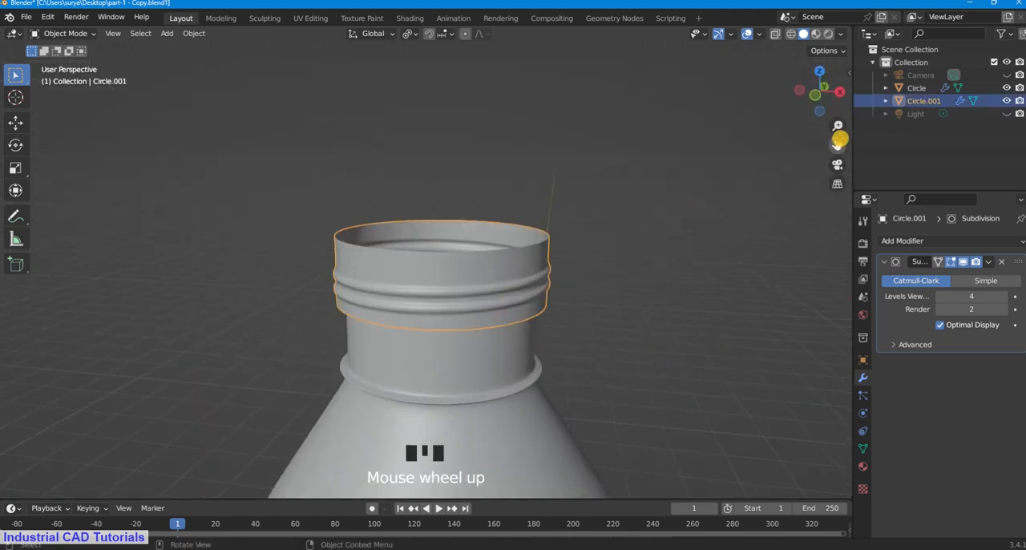
{"action": "left_click_drag", "start_coordinate": [837, 140], "coordinate": [591, 225]}
{"action": "key", "text": "g"}
{"action": "key", "text": "z"}
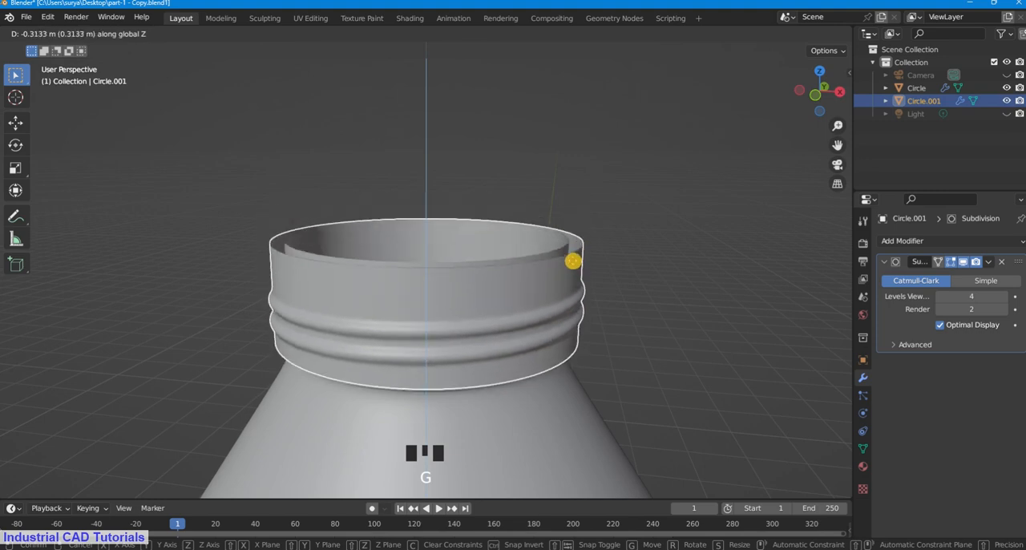
{"action": "left_click", "coordinate": [616, 223]}
{"action": "left_click", "coordinate": [620, 224]}
Step: Scale the threaded piece down uniformly to about 0.934 in the top view so it fits closely around the neck
{"action": "key", "text": "KP_7"}
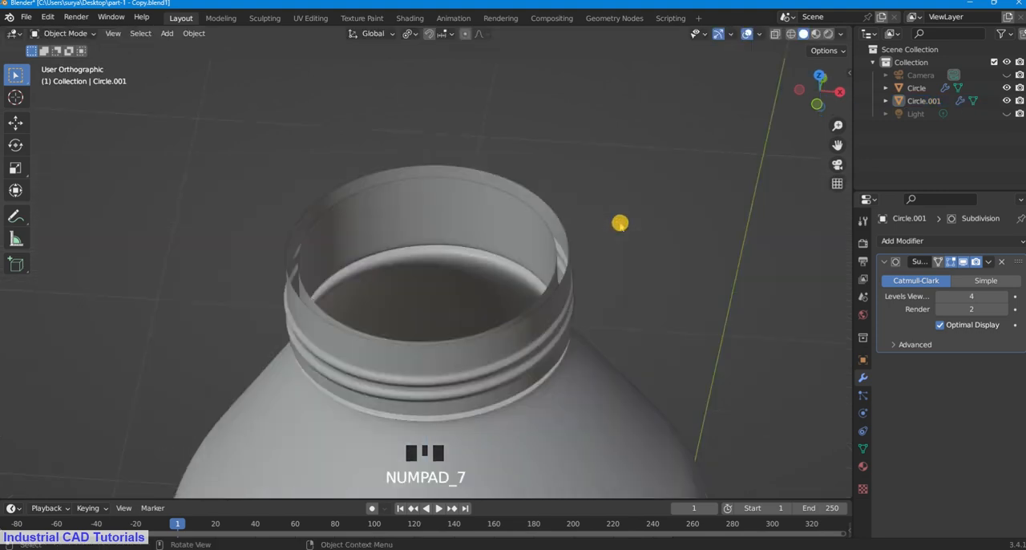
{"action": "scroll", "coordinate": [617, 224], "scroll_direction": "up", "scroll_amount": 1}
{"action": "left_click", "coordinate": [607, 272]}
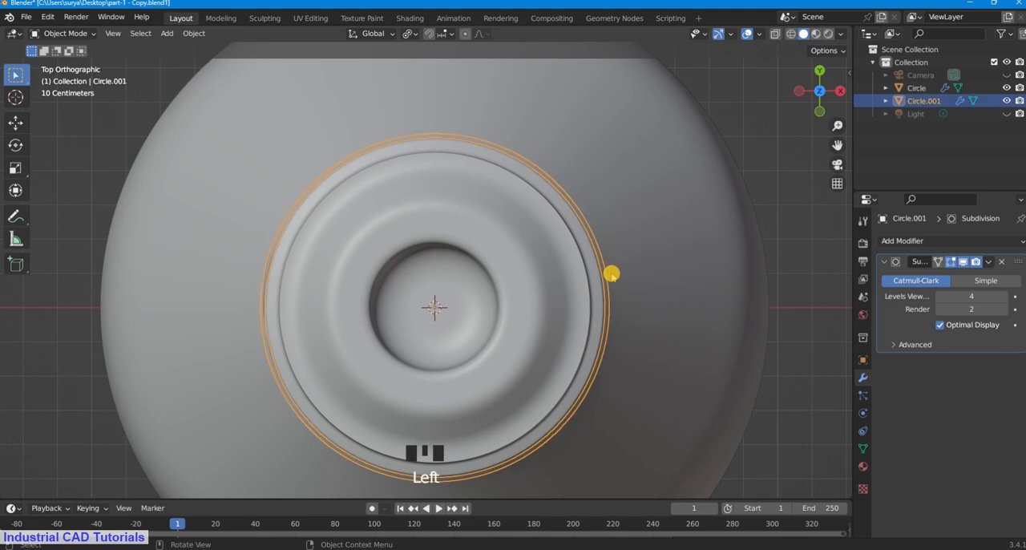
{"action": "key", "text": "s"}
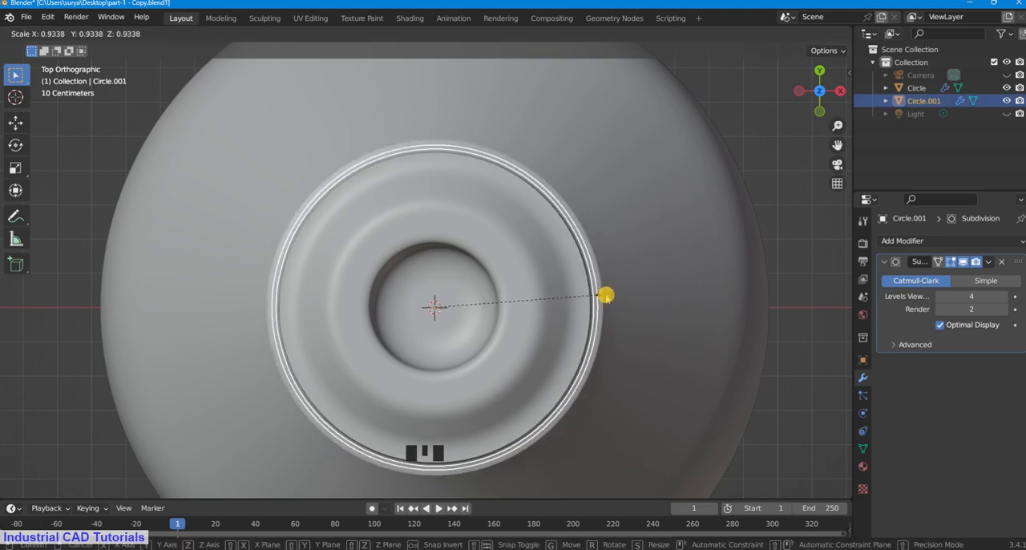
{"action": "left_click", "coordinate": [607, 294]}
Step: Move the threaded piece up about 0.35 m along the global Z axis, out of the bottle's shoulder and onto the neck
{"action": "left_click", "coordinate": [839, 107]}
{"action": "left_click", "coordinate": [671, 186]}
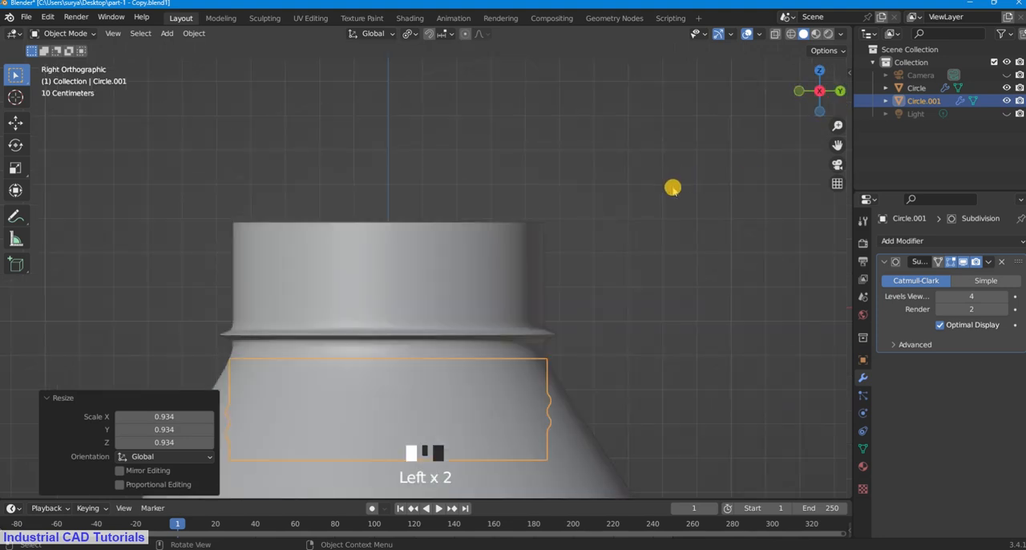
{"action": "scroll", "coordinate": [573, 314], "scroll_direction": "down", "scroll_amount": 3}
{"action": "middle_click_drag", "start_coordinate": [574, 316], "coordinate": [582, 293]}
{"action": "left_click", "coordinate": [469, 277]}
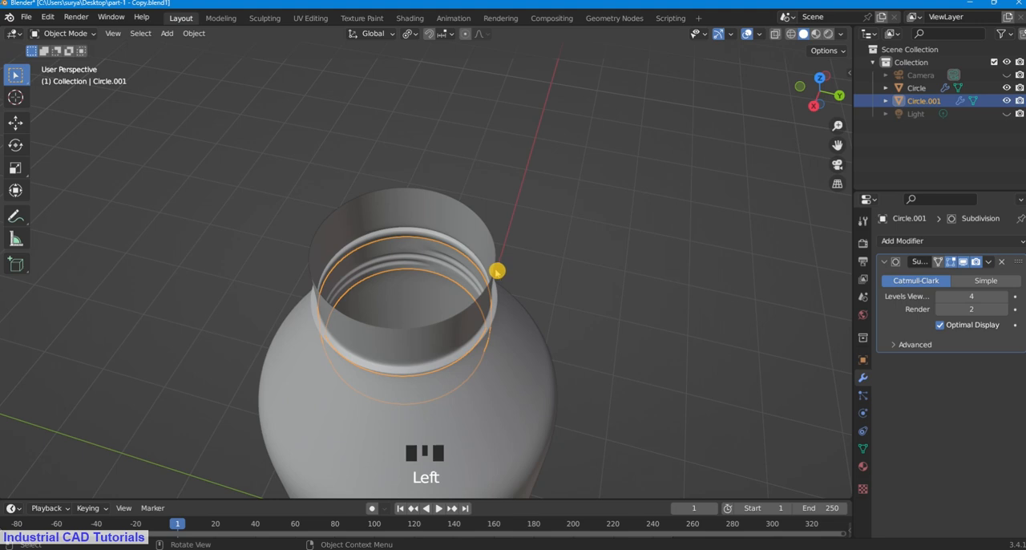
{"action": "key", "text": "g"}
{"action": "key", "text": "z"}
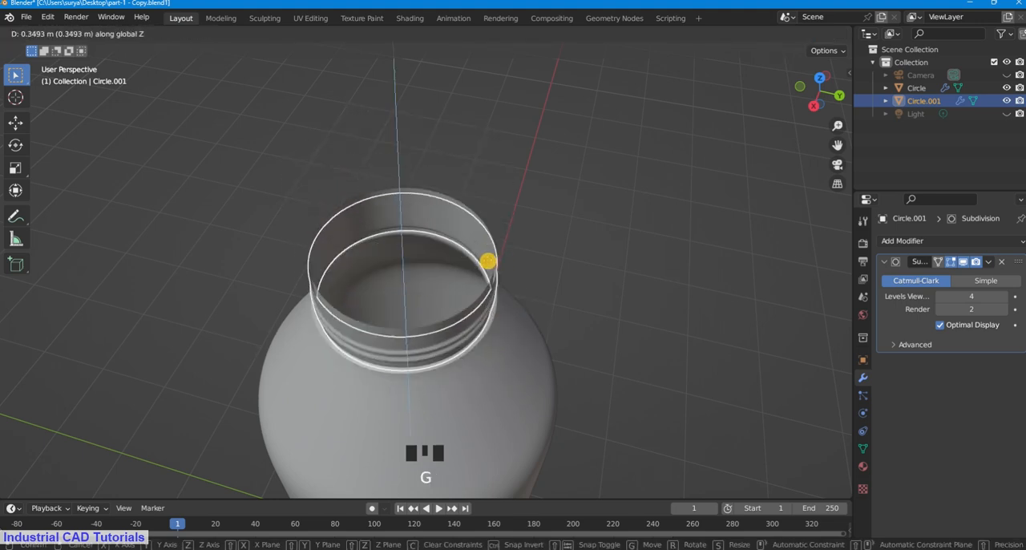
{"action": "left_click", "coordinate": [553, 213]}
{"action": "left_click", "coordinate": [556, 214]}
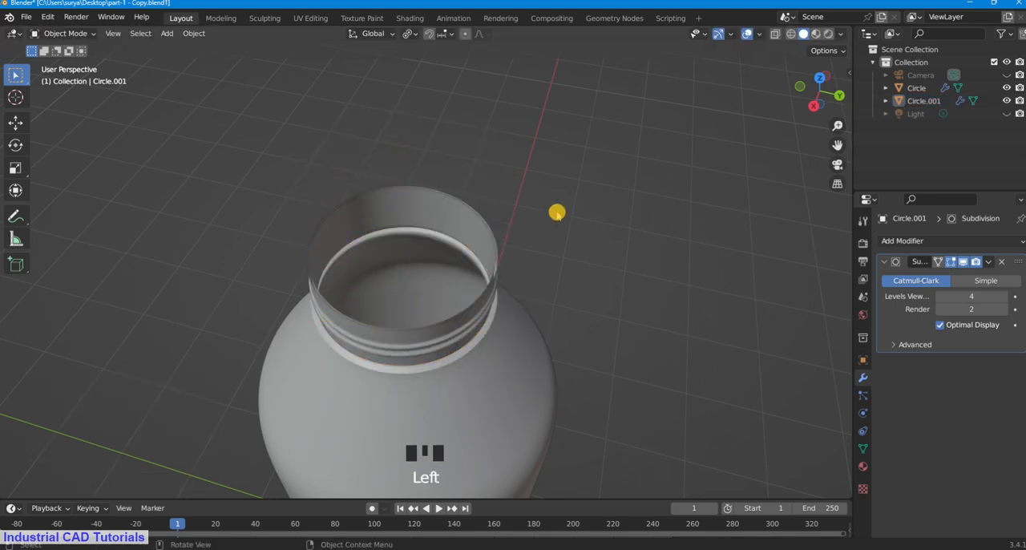
Step: Fine-tune the threaded piece's height above the neck ring by moving it about -0.009 m along the global Z axis
{"action": "key", "text": "KP_7"}
{"action": "scroll", "coordinate": [529, 341], "scroll_direction": "down", "scroll_amount": 5}
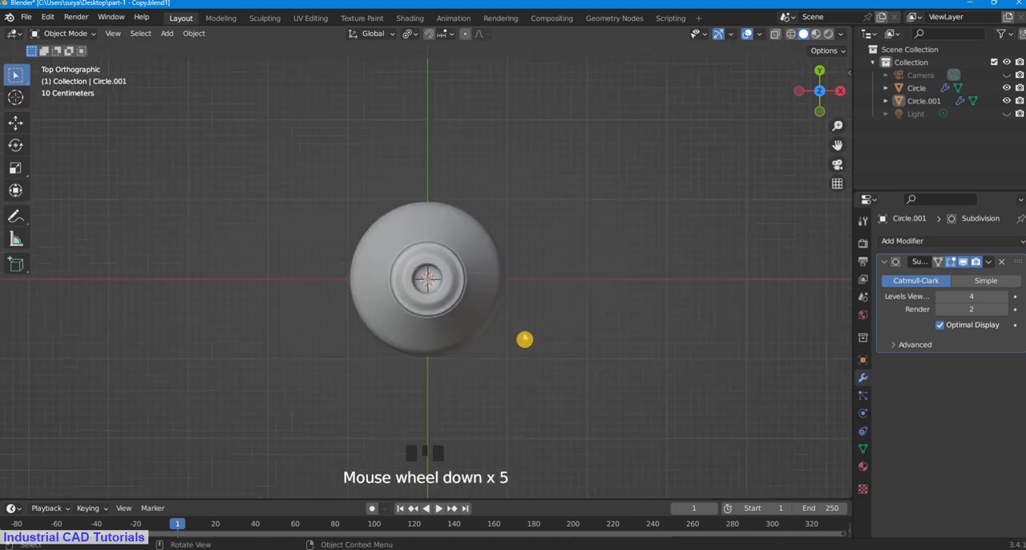
{"action": "middle_click_drag", "start_coordinate": [524, 339], "coordinate": [516, 224]}
{"action": "scroll", "coordinate": [425, 298], "scroll_direction": "up", "scroll_amount": 6}
{"action": "left_click", "coordinate": [482, 309]}
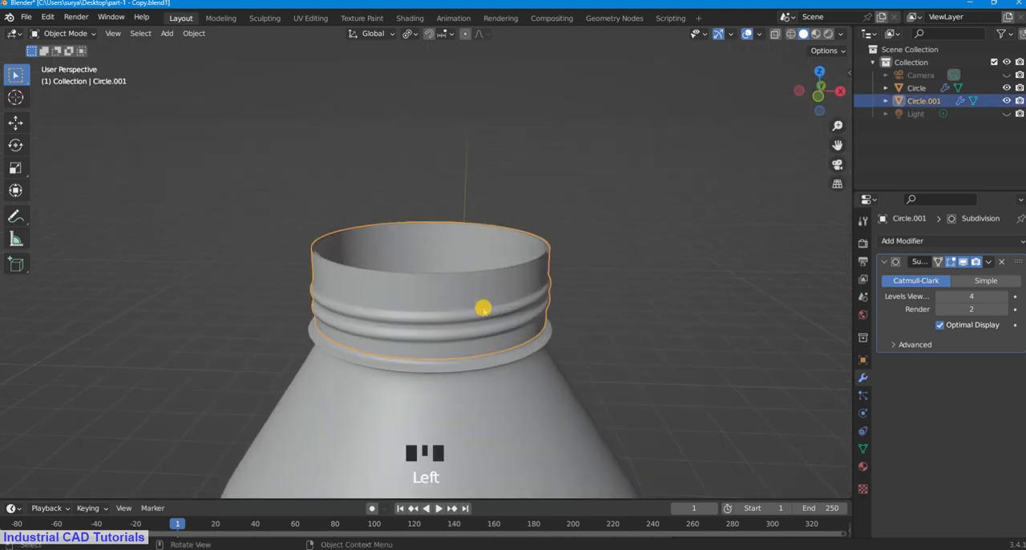
{"action": "key", "text": "g"}
{"action": "key", "text": "z"}
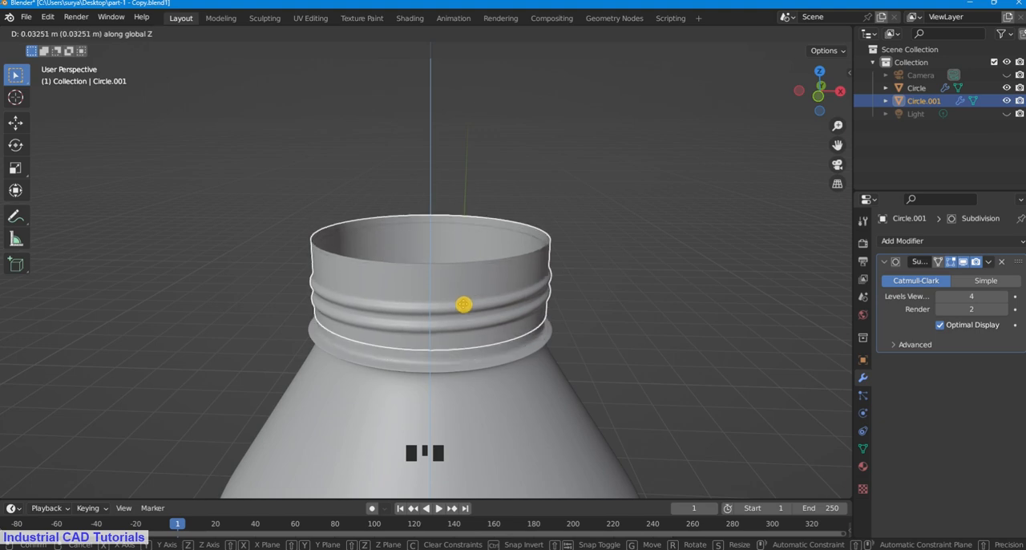
{"action": "left_click", "coordinate": [463, 310]}
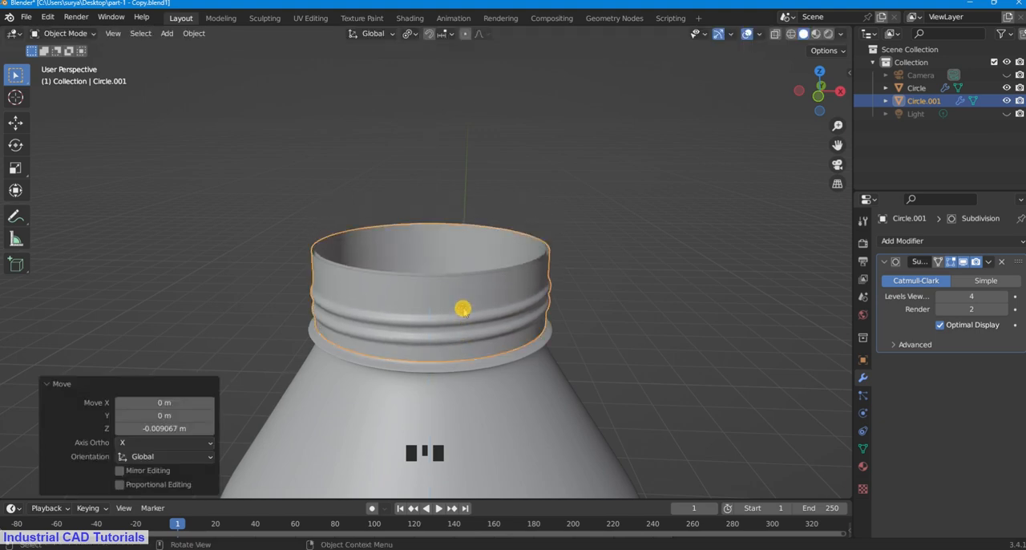
Step: Extrude the threaded piece's upper edge loop about 0.036 m upward along Z in Edit Mode
{"action": "scroll", "coordinate": [582, 224], "scroll_direction": "up", "scroll_amount": 2}
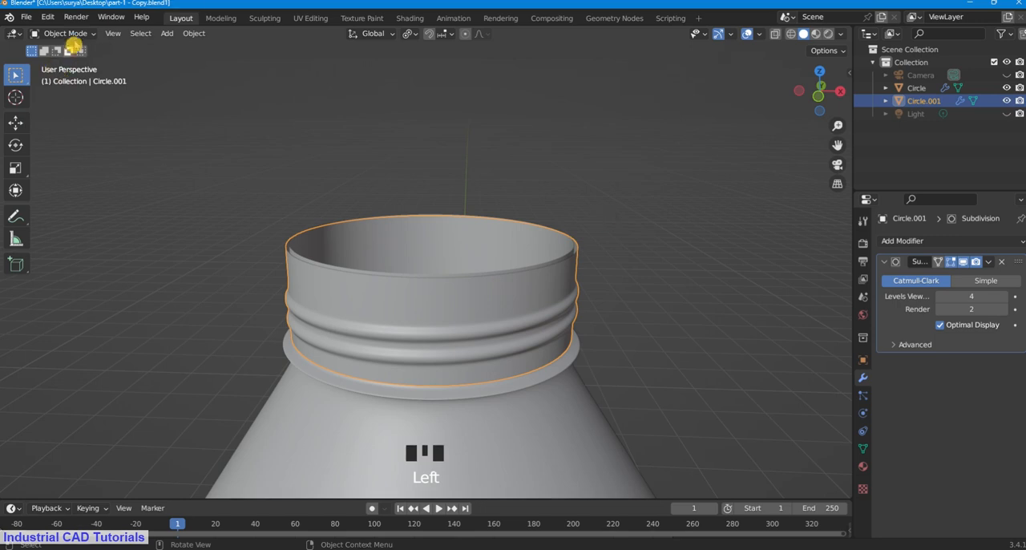
{"action": "left_click_drag", "start_coordinate": [73, 33], "coordinate": [76, 59]}
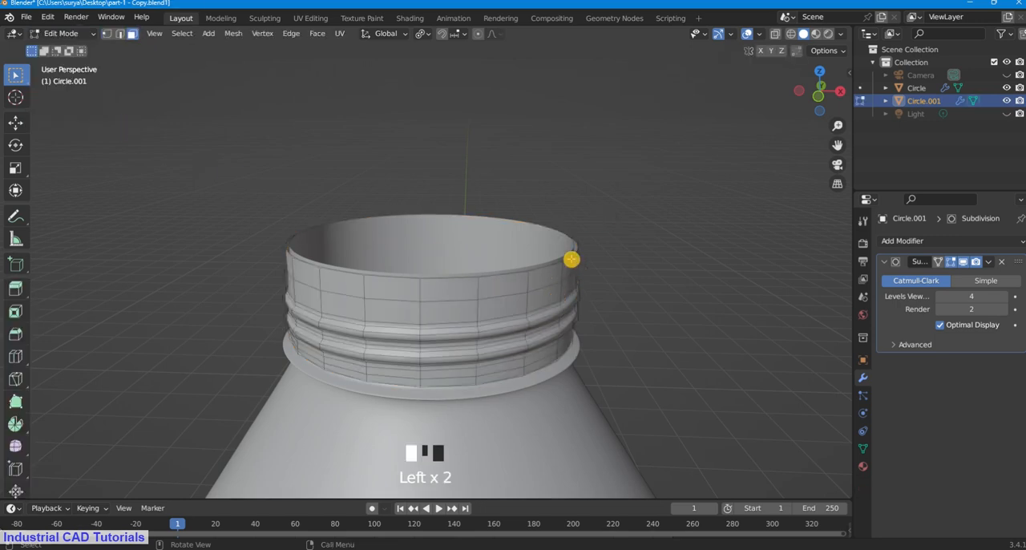
{"action": "left_click", "coordinate": [572, 256], "text": "alt+shift"}
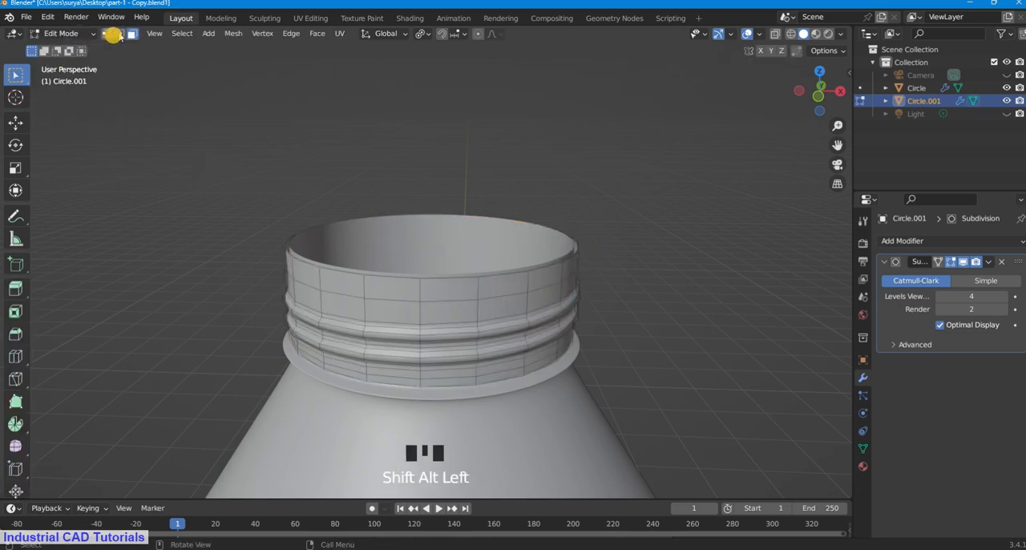
{"action": "left_click", "coordinate": [119, 33]}
{"action": "left_click", "coordinate": [567, 261], "text": "alt+shift"}
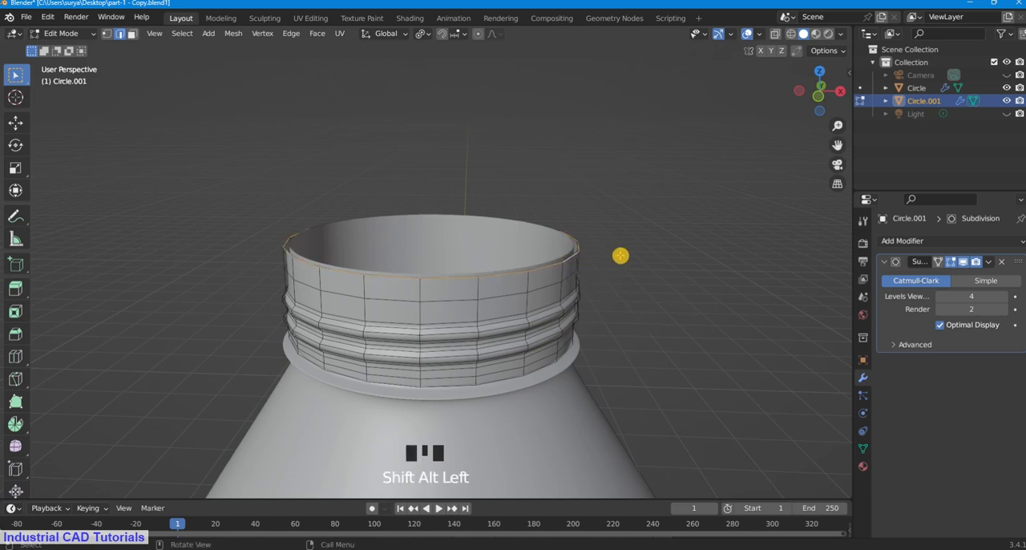
{"action": "key", "text": "e"}
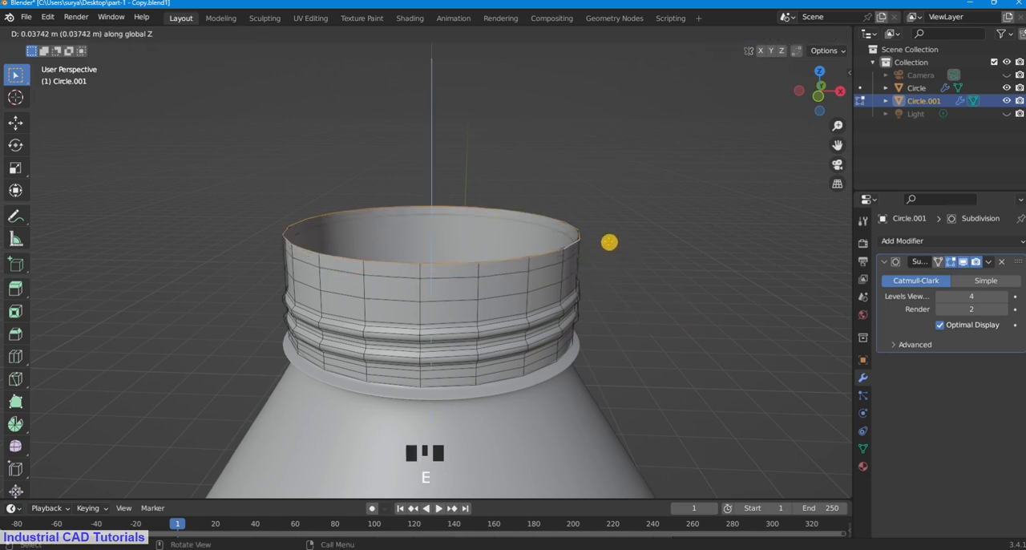
{"action": "left_click", "coordinate": [628, 252]}
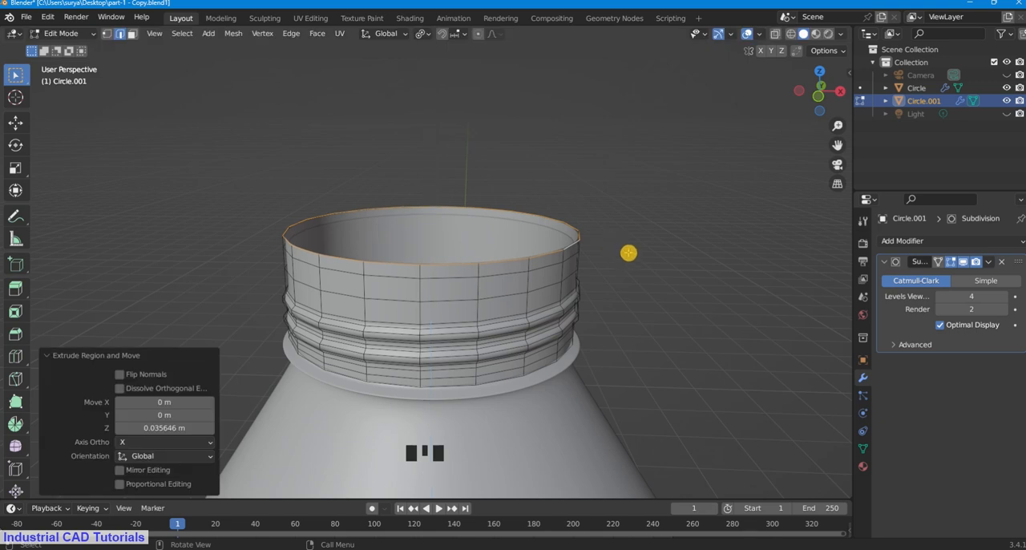
Step: Extrude the raised rim loop inward with a uniform scale of about 0.889 to form a flat lip
{"action": "key", "text": "s"}
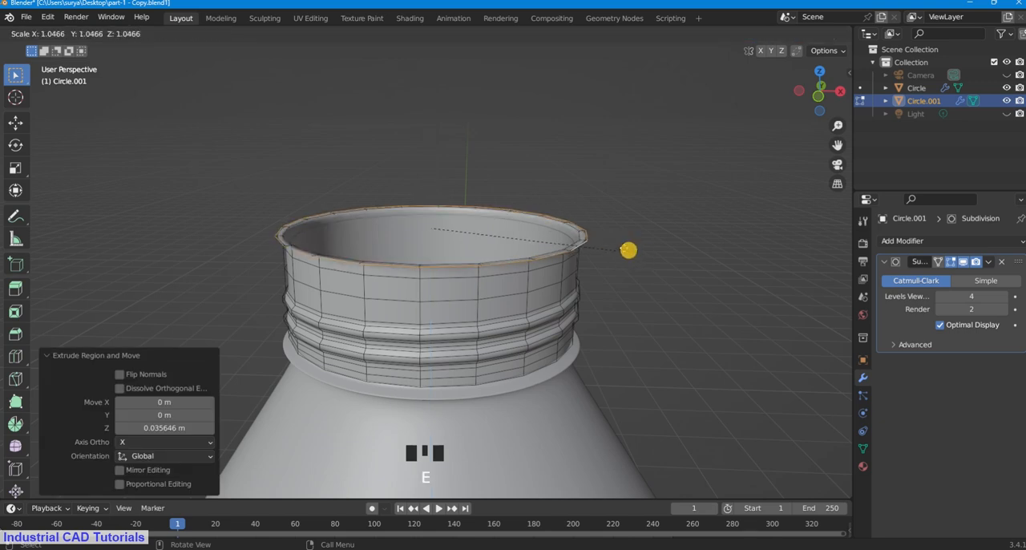
{"action": "left_click", "coordinate": [608, 243]}
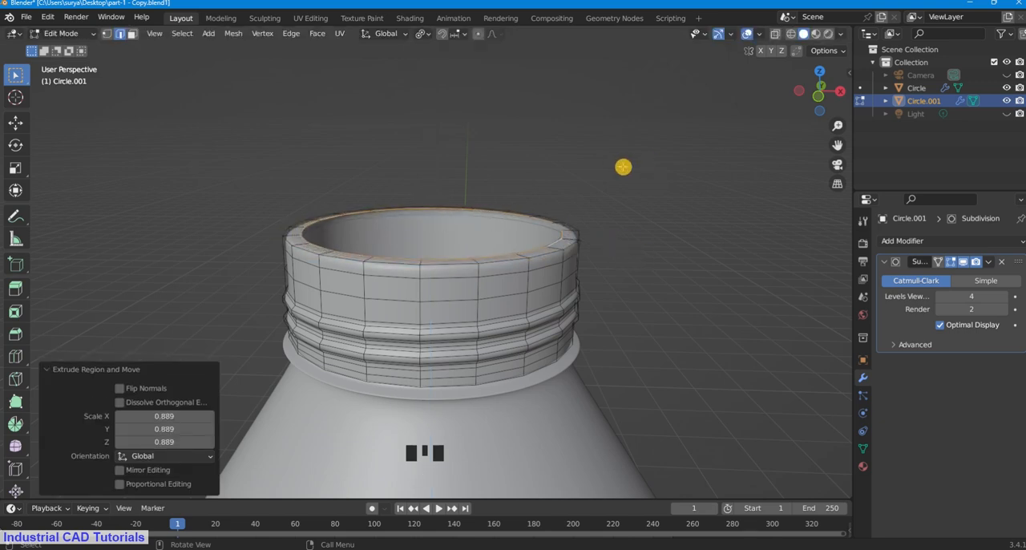
{"action": "middle_click_drag", "start_coordinate": [621, 168], "coordinate": [618, 234]}
{"action": "scroll", "coordinate": [495, 306], "scroll_direction": "up", "scroll_amount": 2}
{"action": "middle_click_drag", "start_coordinate": [495, 305], "coordinate": [522, 234]}
{"action": "scroll", "coordinate": [492, 291], "scroll_direction": "up", "scroll_amount": 1}
Step: Return to Object Mode and inspect the smoothed lip and neck opening from several angles
{"action": "left_click", "coordinate": [50, 33]}
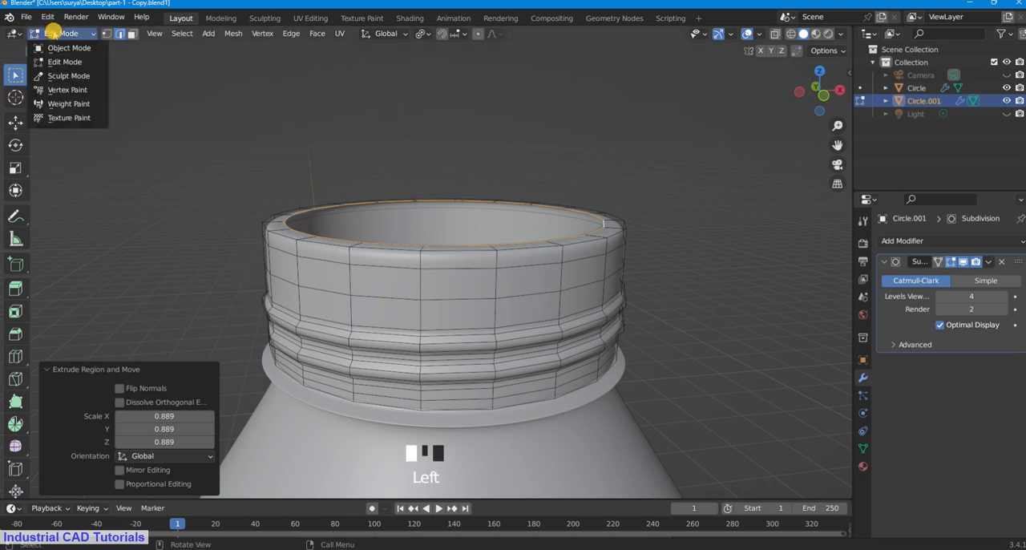
{"action": "left_click", "coordinate": [44, 31]}
{"action": "left_click", "coordinate": [584, 121]}
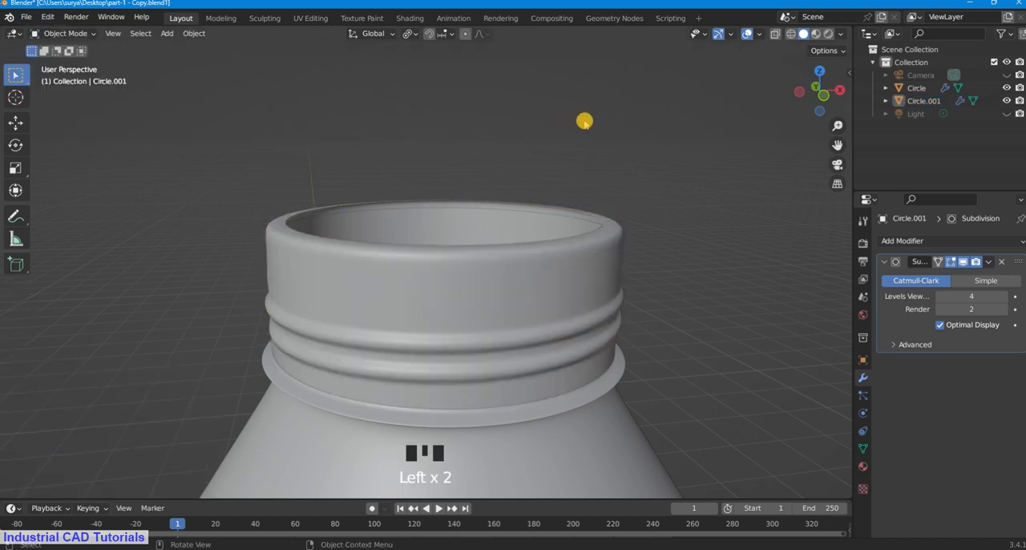
{"action": "scroll", "coordinate": [585, 121], "scroll_direction": "down", "scroll_amount": 3}
{"action": "middle_click_drag", "start_coordinate": [584, 121], "coordinate": [565, 229]}
{"action": "scroll", "coordinate": [566, 228], "scroll_direction": "up", "scroll_amount": 2}
Step: In Edit Mode, extrude the threaded piece's inner rim loop about 0.105 m downward along Z inside the neck opening
{"action": "left_click", "coordinate": [64, 33]}
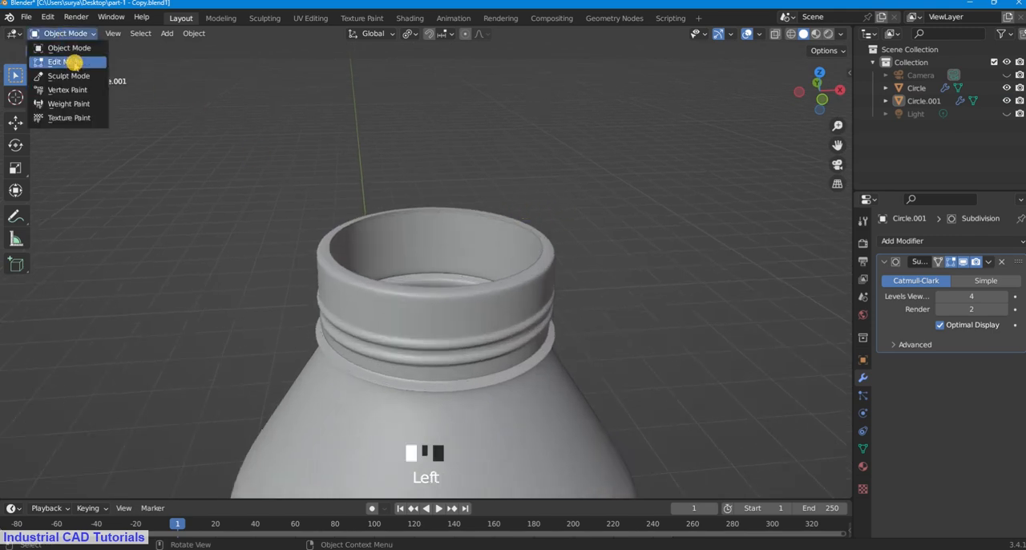
{"action": "left_click", "coordinate": [60, 60]}
{"action": "scroll", "coordinate": [389, 214], "scroll_direction": "up", "scroll_amount": 1}
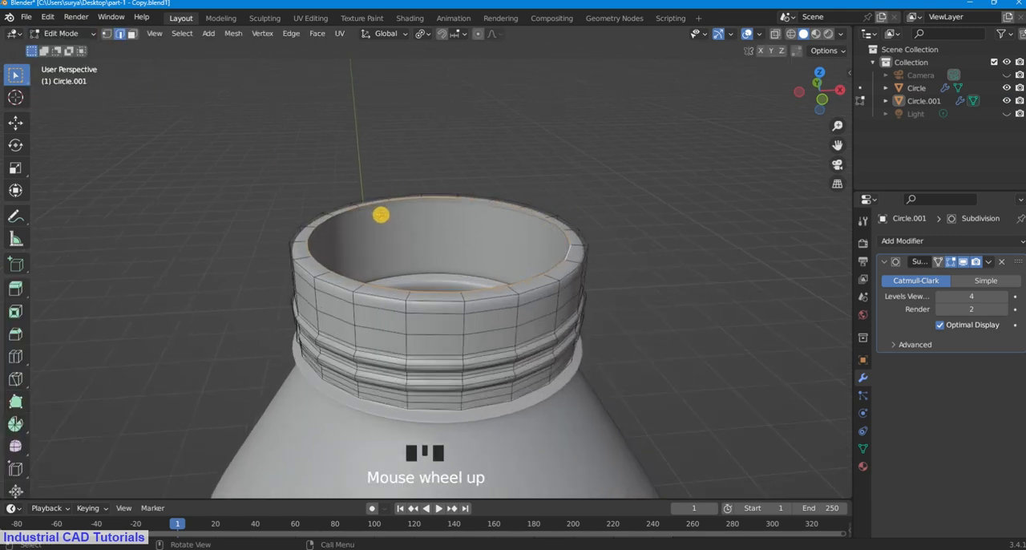
{"action": "key", "text": "e"}
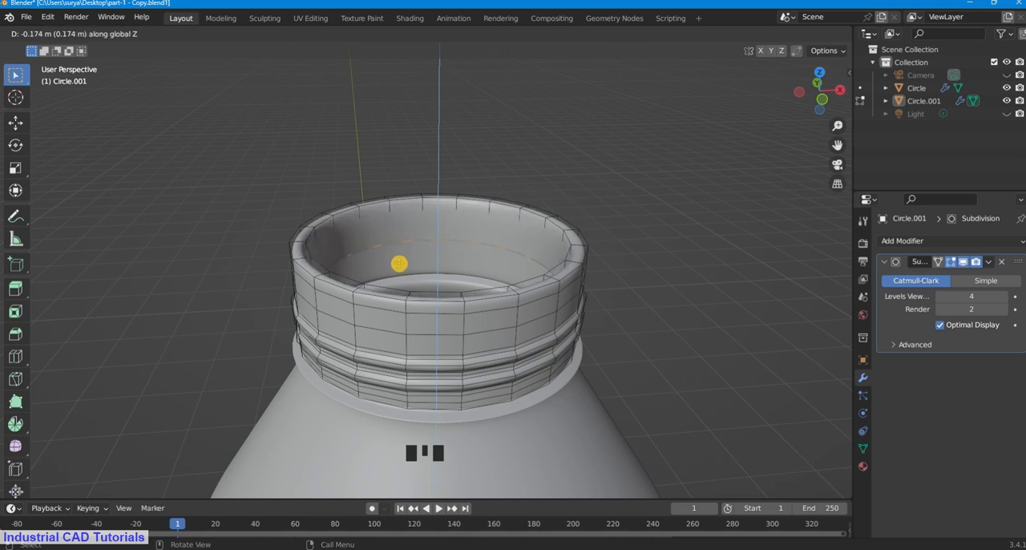
{"action": "left_click", "coordinate": [399, 245]}
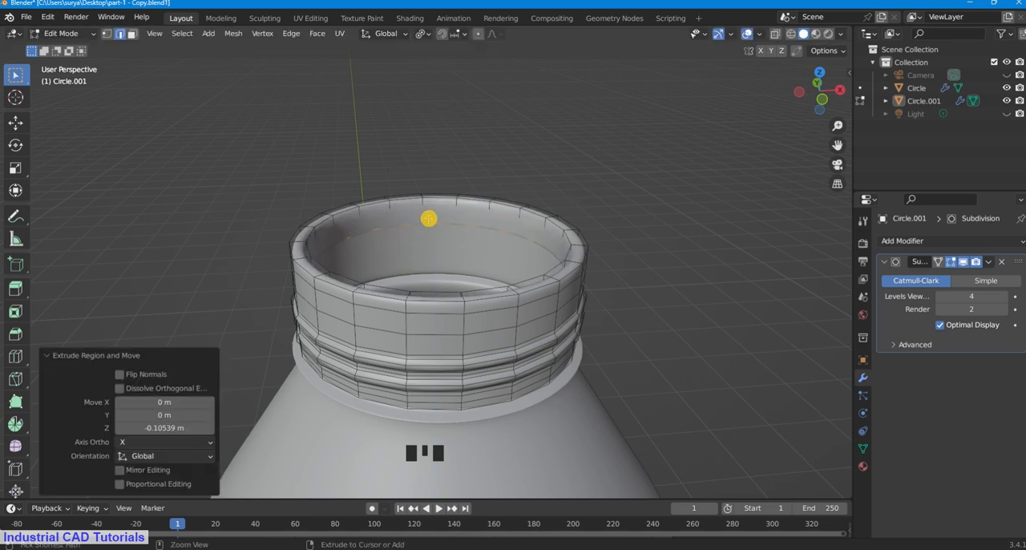
Step: Add two evenly spaced loop cuts around the rim's new inner wall and return to Object Mode
{"action": "key", "text": "ctrl+r"}
{"action": "scroll", "coordinate": [447, 215], "scroll_direction": "up", "scroll_amount": 1}
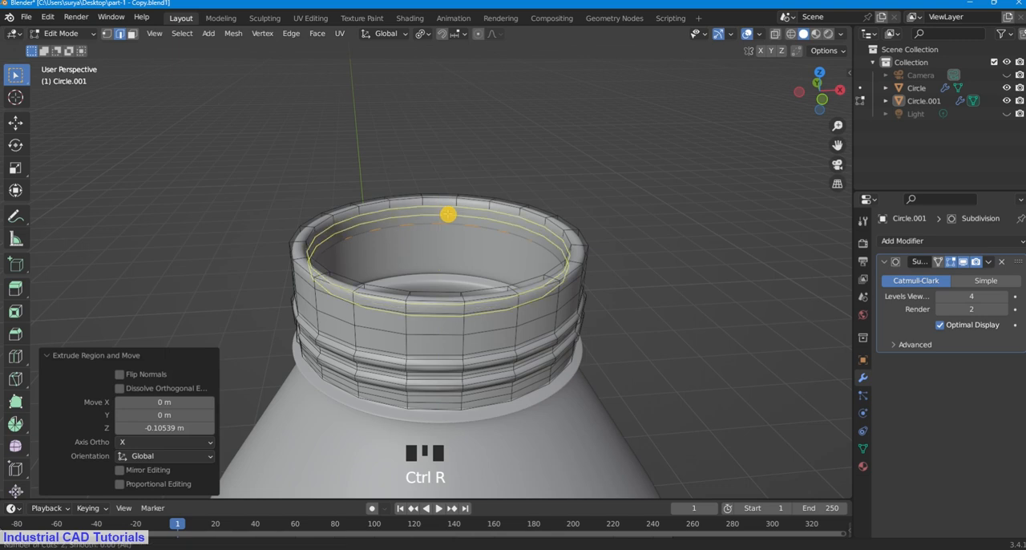
{"action": "left_click", "coordinate": [449, 214]}
{"action": "right_click", "coordinate": [449, 166]}
{"action": "left_click", "coordinate": [468, 130]}
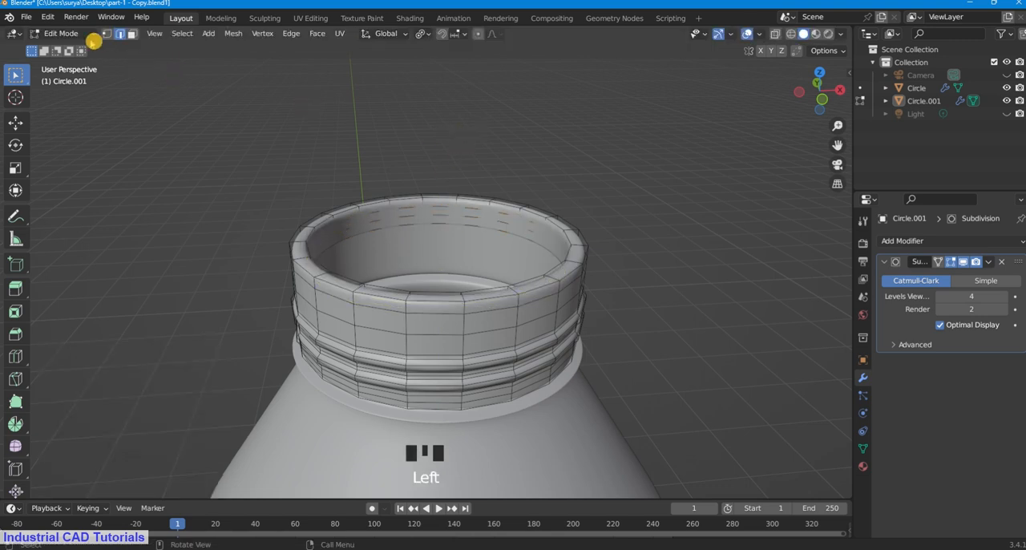
{"action": "left_click", "coordinate": [94, 41]}
{"action": "left_click", "coordinate": [56, 29]}
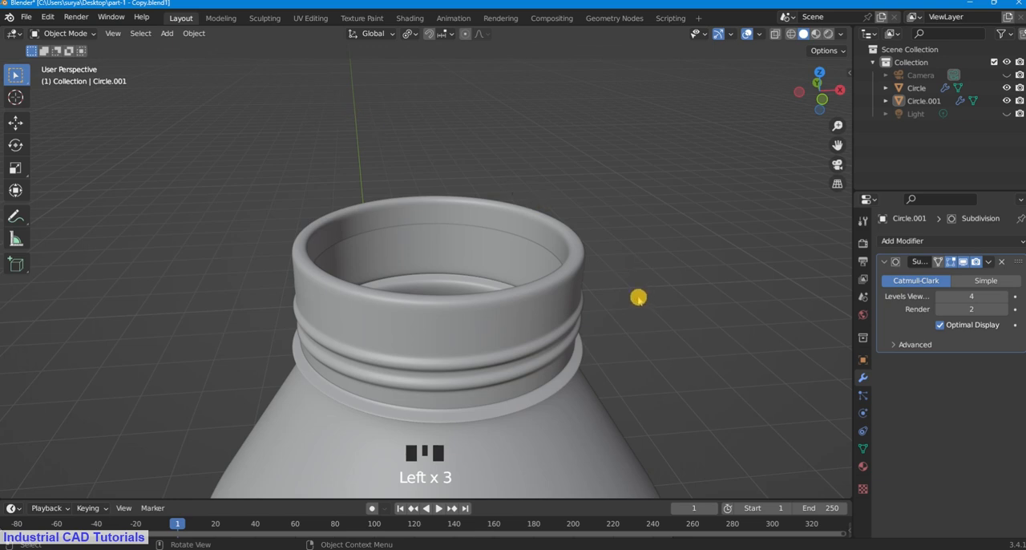
Step: Inspect the rim's inner wall, the threads and the neck ring from several angles and distances
{"action": "scroll", "coordinate": [639, 298], "scroll_direction": "down", "scroll_amount": 4}
{"action": "middle_click_drag", "start_coordinate": [553, 349], "coordinate": [492, 337]}
{"action": "scroll", "coordinate": [522, 309], "scroll_direction": "up", "scroll_amount": 6}
{"action": "scroll", "coordinate": [522, 312], "scroll_direction": "down", "scroll_amount": 6}
{"action": "scroll", "coordinate": [523, 250], "scroll_direction": "down", "scroll_amount": 5}
{"action": "scroll", "coordinate": [524, 248], "scroll_direction": "up", "scroll_amount": 4}
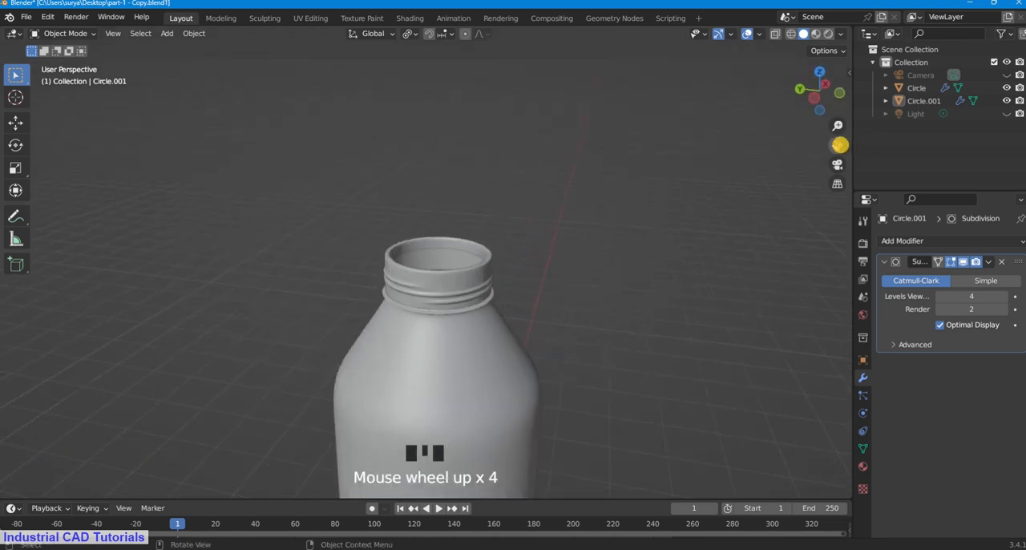
{"action": "left_click_drag", "start_coordinate": [839, 145], "coordinate": [817, 69]}
{"action": "scroll", "coordinate": [454, 218], "scroll_direction": "up", "scroll_amount": 3}
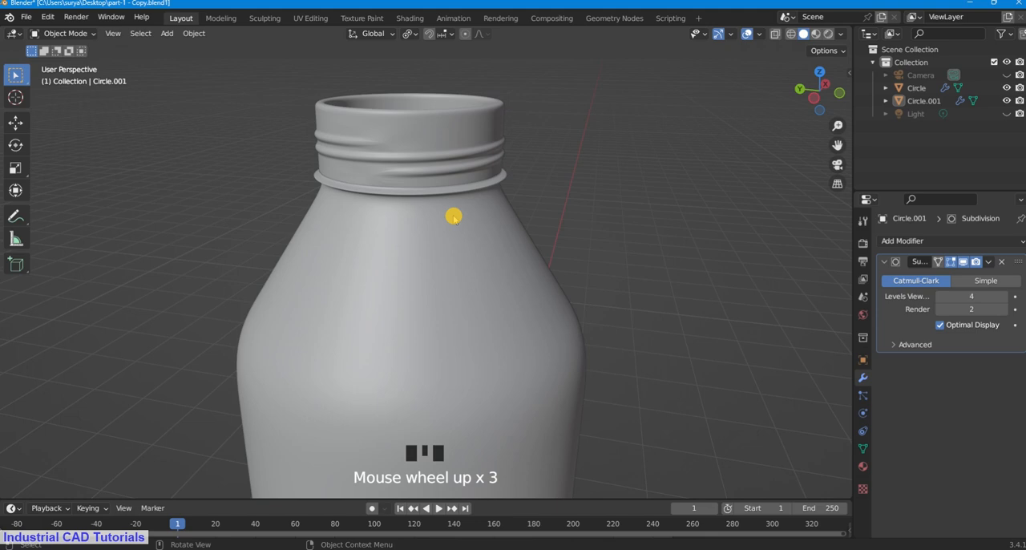
{"action": "middle_click_drag", "start_coordinate": [454, 218], "coordinate": [464, 236]}
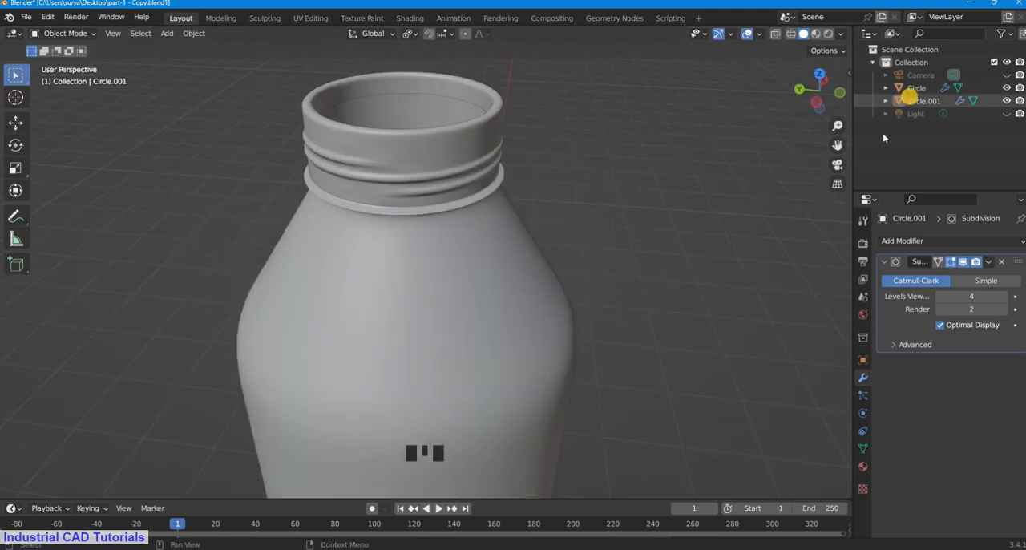
{"action": "left_click_drag", "start_coordinate": [837, 145], "coordinate": [574, 218]}
{"action": "scroll", "coordinate": [570, 221], "scroll_direction": "up", "scroll_amount": 3}
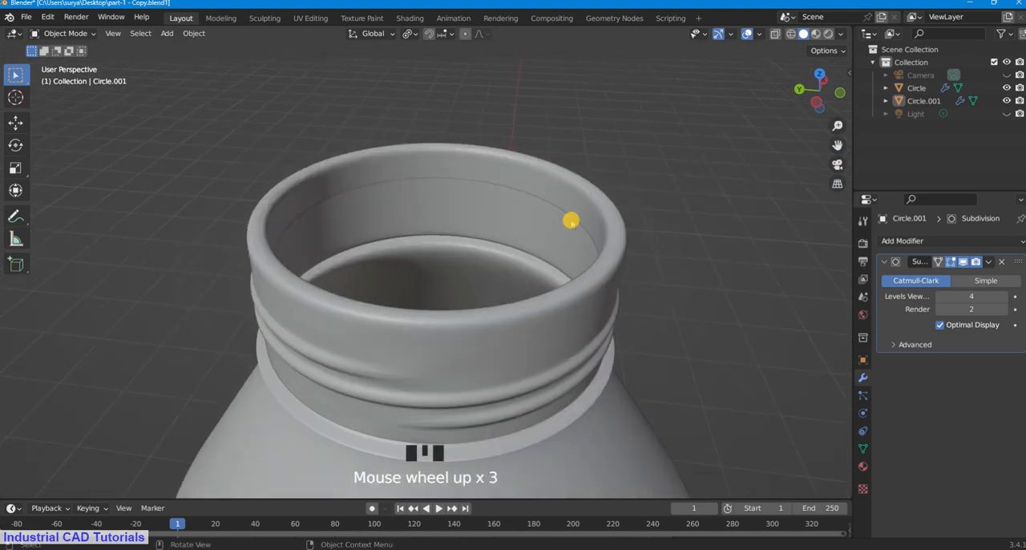
{"action": "scroll", "coordinate": [570, 221], "scroll_direction": "down", "scroll_amount": 5}
{"action": "scroll", "coordinate": [570, 220], "scroll_direction": "up", "scroll_amount": 3}
{"action": "middle_click_drag", "start_coordinate": [570, 220], "coordinate": [570, 156]}
{"action": "scroll", "coordinate": [570, 155], "scroll_direction": "down", "scroll_amount": 2}
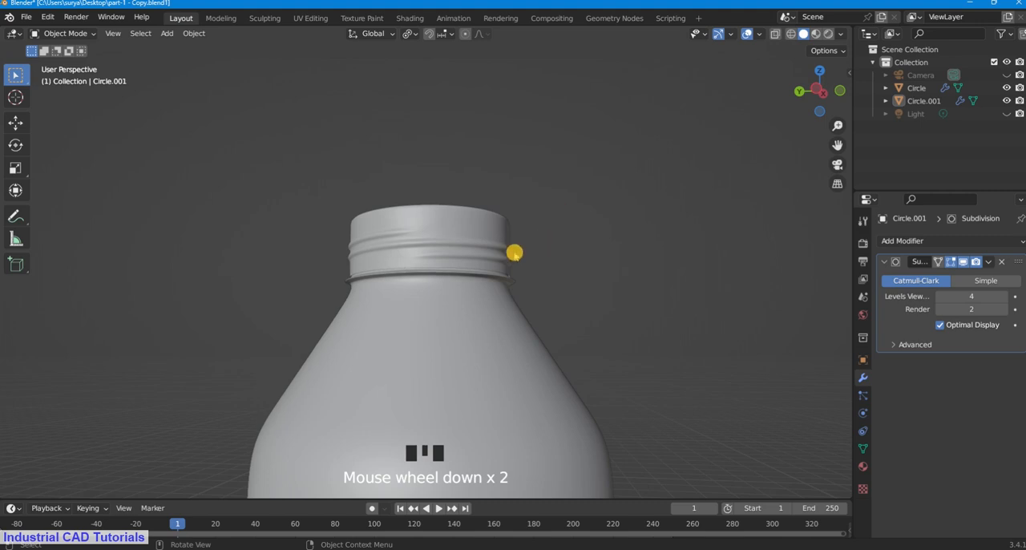
{"action": "scroll", "coordinate": [514, 252], "scroll_direction": "up", "scroll_amount": 3}
{"action": "middle_click_drag", "start_coordinate": [513, 252], "coordinate": [484, 280]}
{"action": "scroll", "coordinate": [514, 202], "scroll_direction": "down", "scroll_amount": 5}
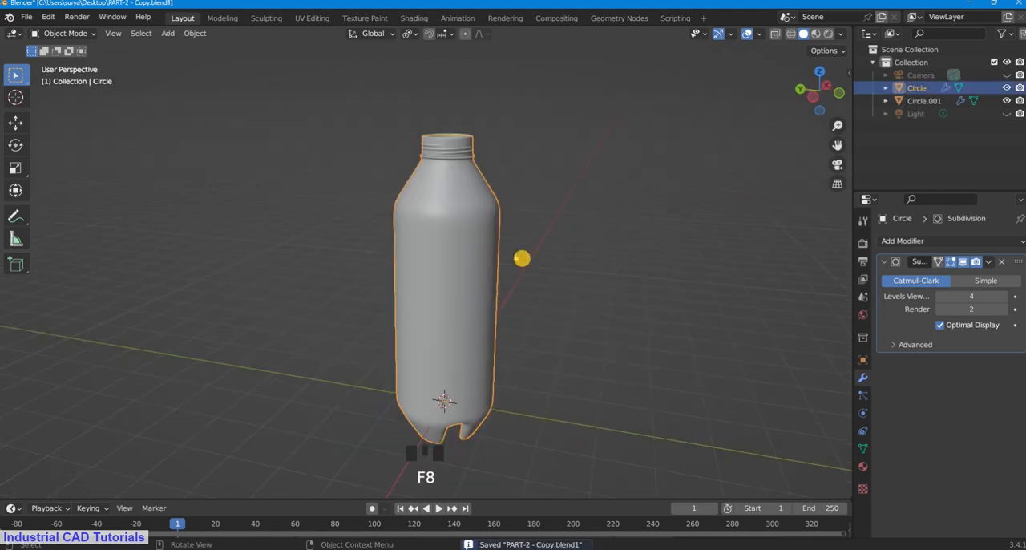
{"action": "scroll", "coordinate": [522, 258], "scroll_direction": "down", "scroll_amount": 2}
{"action": "scroll", "coordinate": [511, 253], "scroll_direction": "up", "scroll_amount": 1}
{"action": "scroll", "coordinate": [457, 176], "scroll_direction": "up", "scroll_amount": 2}
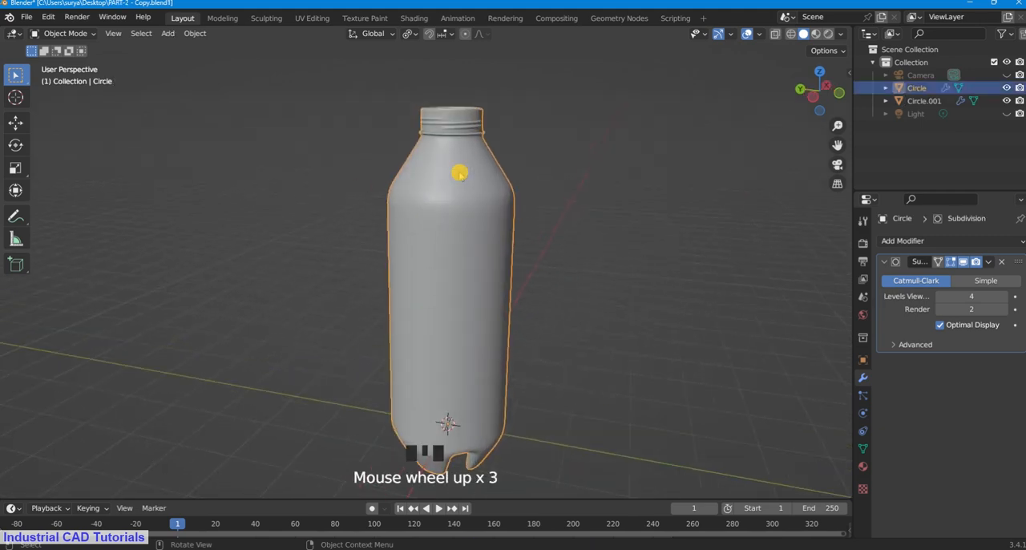
{"action": "scroll", "coordinate": [460, 177], "scroll_direction": "down", "scroll_amount": 1}
{"action": "left_click", "coordinate": [460, 222]}
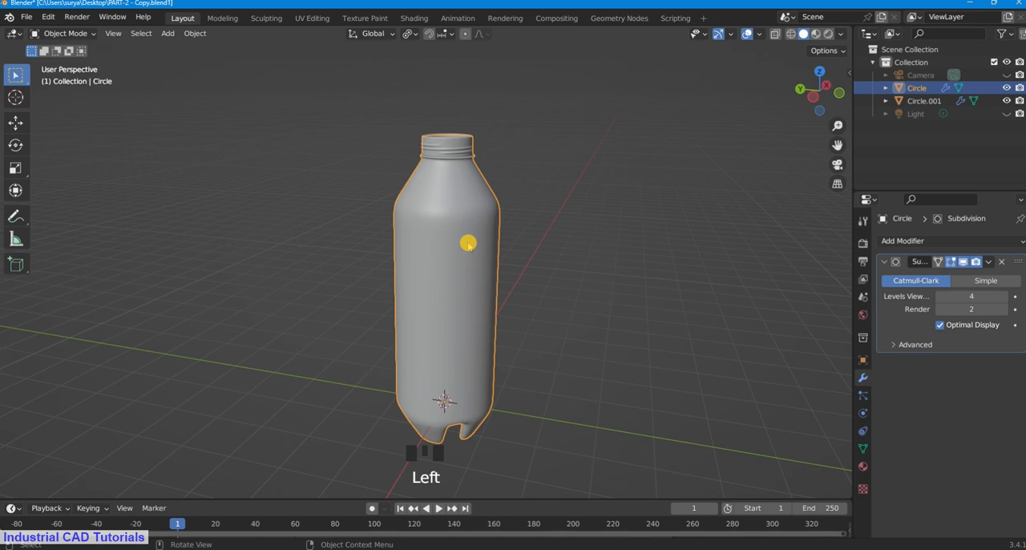
{"action": "key", "text": "h"}
{"action": "key", "text": "ctrl+z"}
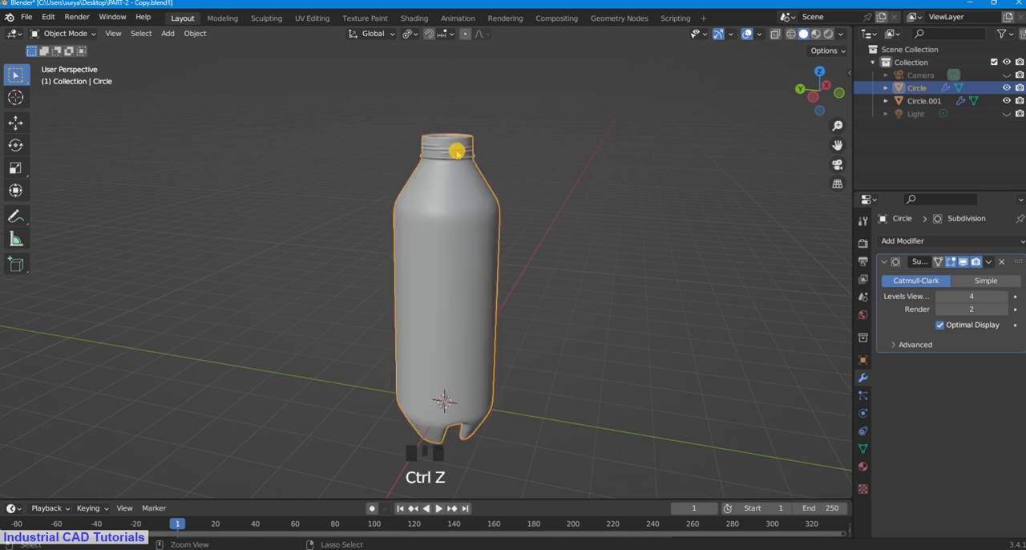
Step: Select the threaded neck piece to check it on the whole bottle, clear the selection and save the file
{"action": "left_click", "coordinate": [469, 151]}
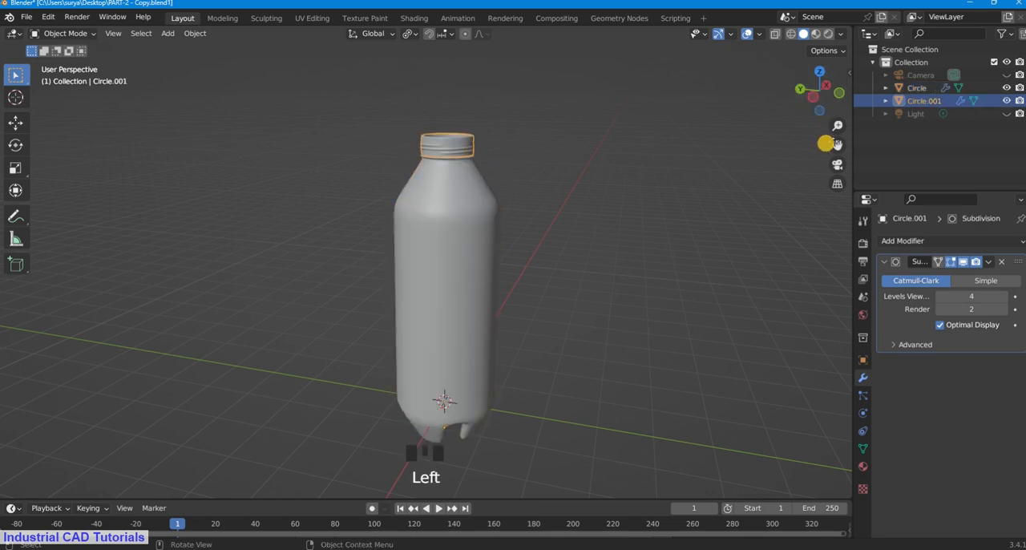
{"action": "left_click_drag", "start_coordinate": [838, 145], "coordinate": [820, 167]}
{"action": "mouse_move", "coordinate": [813, 85]}
{"action": "left_mouse_down"}
{"action": "mouse_move", "coordinate": [800, 107]}
{"action": "mouse_move", "coordinate": [812, 93]}
{"action": "left_mouse_up"}
{"action": "left_click", "coordinate": [607, 181]}
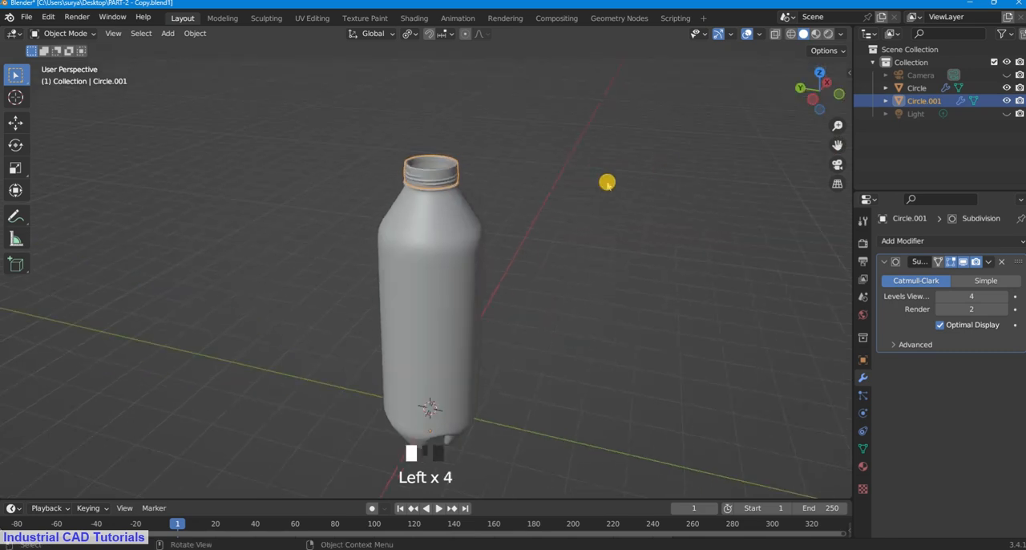
{"action": "scroll", "coordinate": [458, 233], "scroll_direction": "down", "scroll_amount": 3}
{"action": "scroll", "coordinate": [474, 222], "scroll_direction": "up", "scroll_amount": 3}
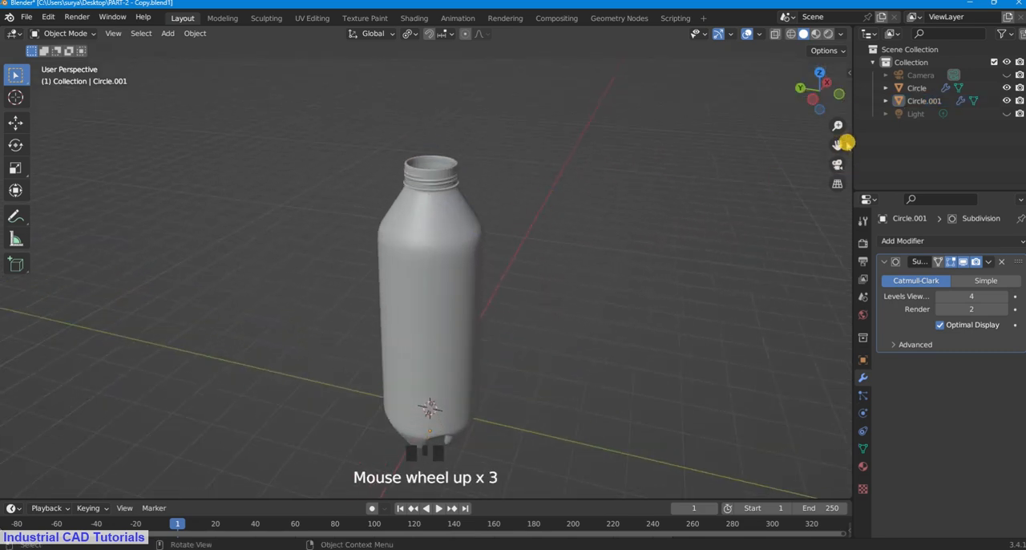
{"action": "left_click_drag", "start_coordinate": [845, 144], "coordinate": [818, 153]}
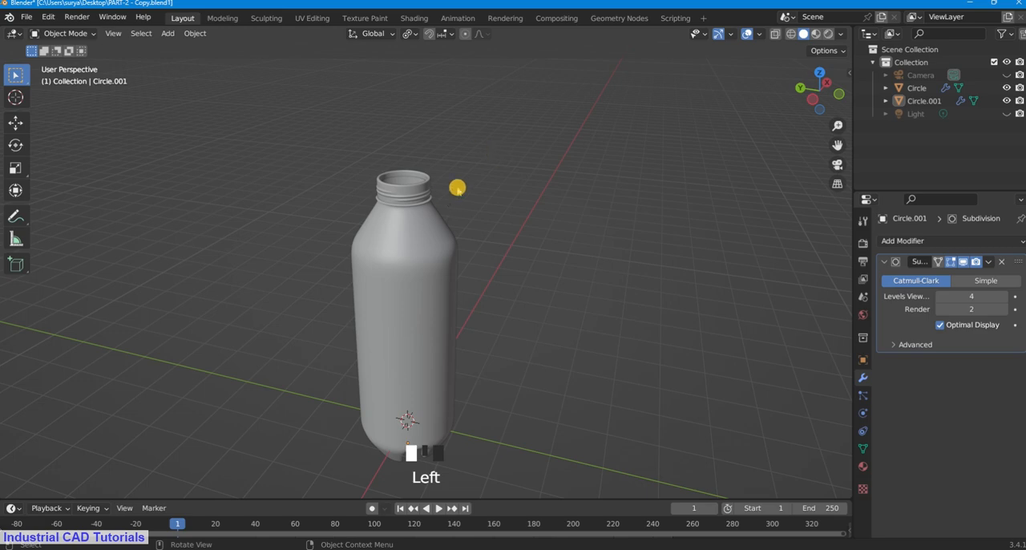
{"action": "key", "text": "ctrl+s"}
Step: Examine how the threaded neck meets the bottle body, selecting the two objects in turn and clearing the selection
{"action": "scroll", "coordinate": [548, 213], "scroll_direction": "down", "scroll_amount": 2}
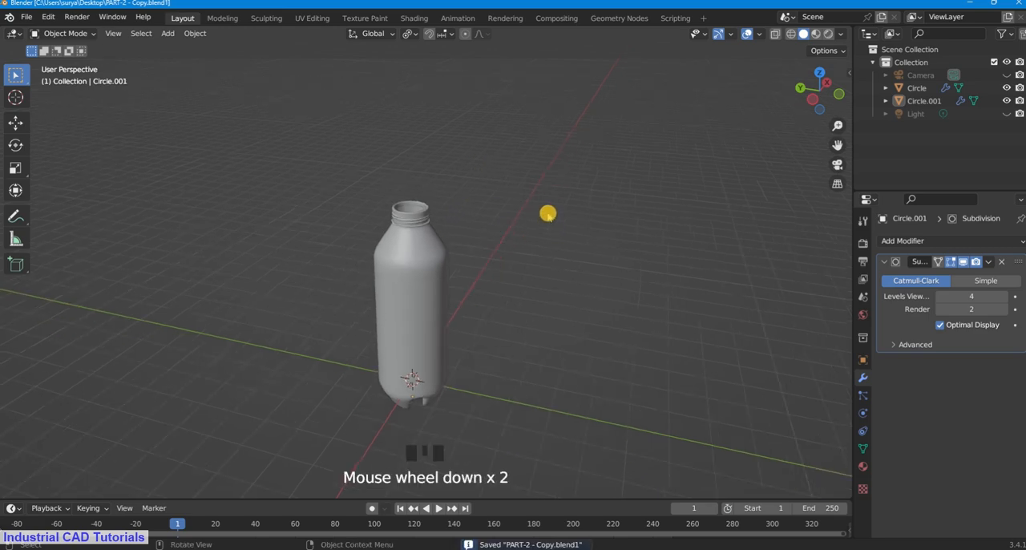
{"action": "scroll", "coordinate": [549, 213], "scroll_direction": "up", "scroll_amount": 2}
{"action": "left_click_drag", "start_coordinate": [837, 145], "coordinate": [454, 151]}
{"action": "scroll", "coordinate": [374, 184], "scroll_direction": "up", "scroll_amount": 2}
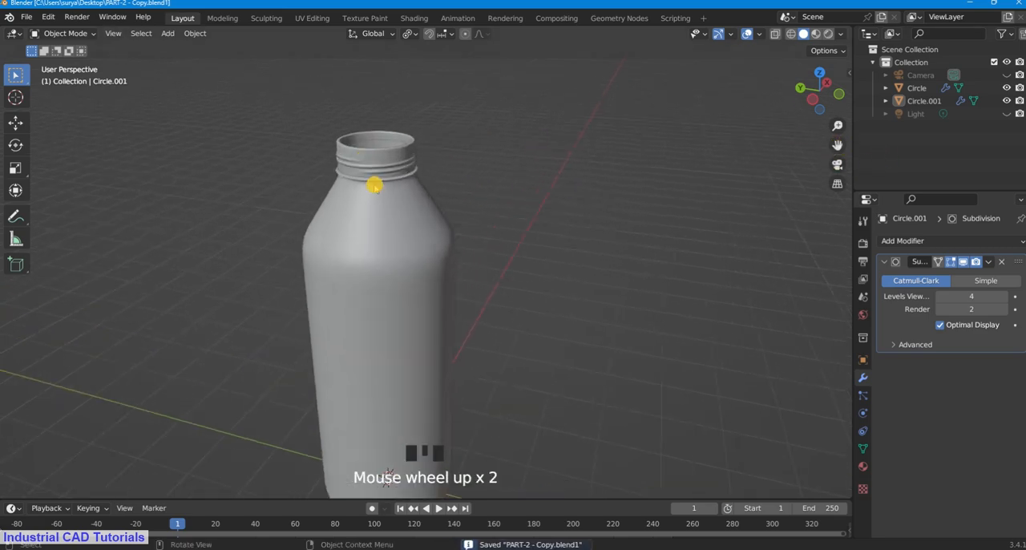
{"action": "scroll", "coordinate": [375, 186], "scroll_direction": "down", "scroll_amount": 3}
{"action": "scroll", "coordinate": [375, 186], "scroll_direction": "up", "scroll_amount": 2}
{"action": "left_click", "coordinate": [403, 179]}
{"action": "left_click", "coordinate": [410, 270]}
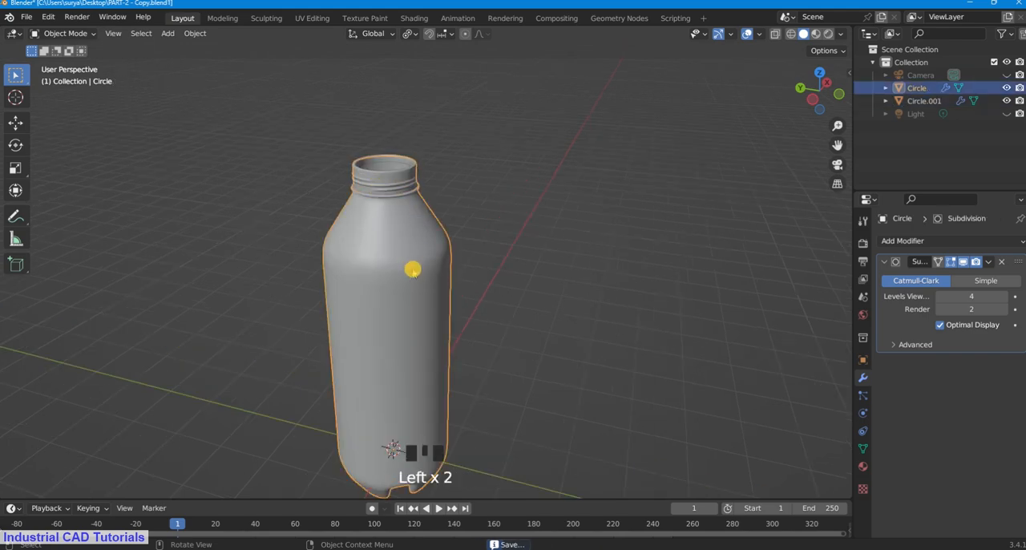
{"action": "left_click", "coordinate": [561, 152]}
Step: Start adding a new mesh primitive to the scene in Object Mode
{"action": "scroll", "coordinate": [561, 153], "scroll_direction": "down", "scroll_amount": 3}
{"action": "key", "text": "shift+a"}
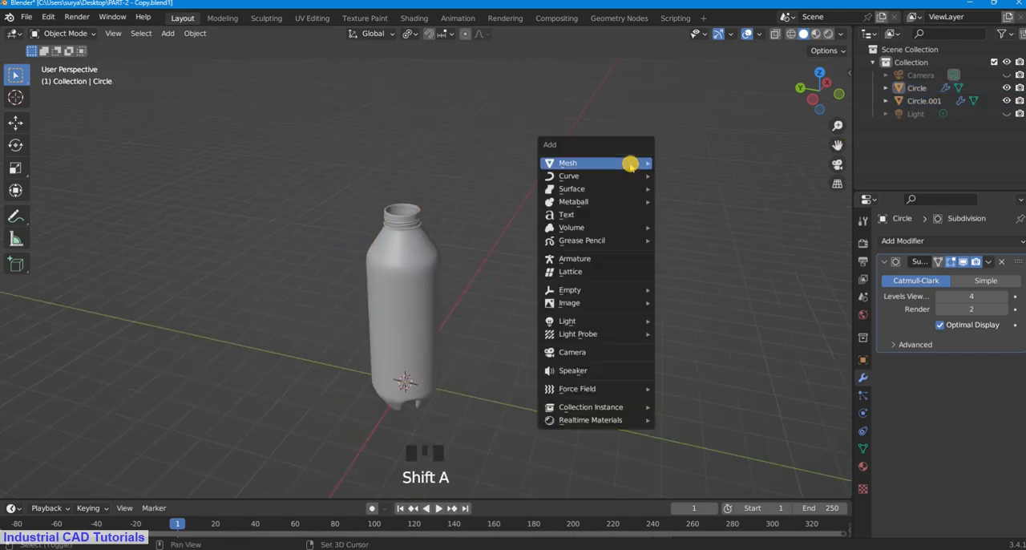
{"action": "key", "text": "shift+a"}
{"action": "mouse_move", "coordinate": [403, 141]}
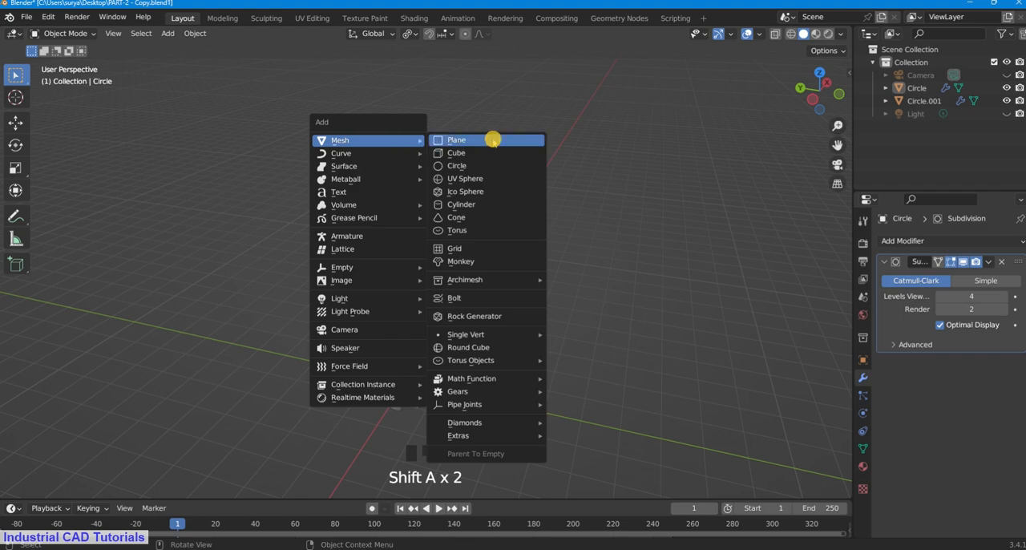
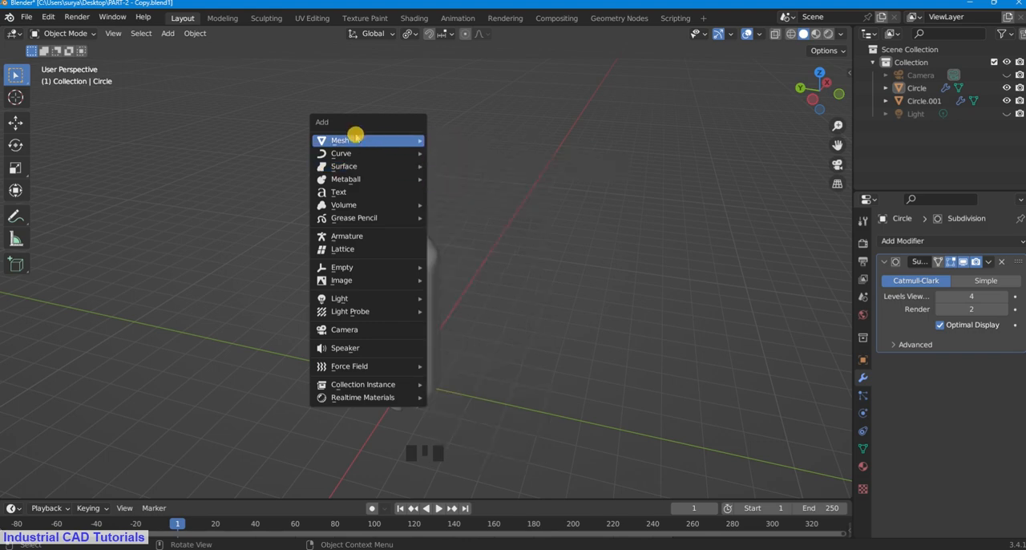
Step: Add a mesh circle with 16 vertices at the world origin and clear the selection
{"action": "left_click", "coordinate": [456, 166]}
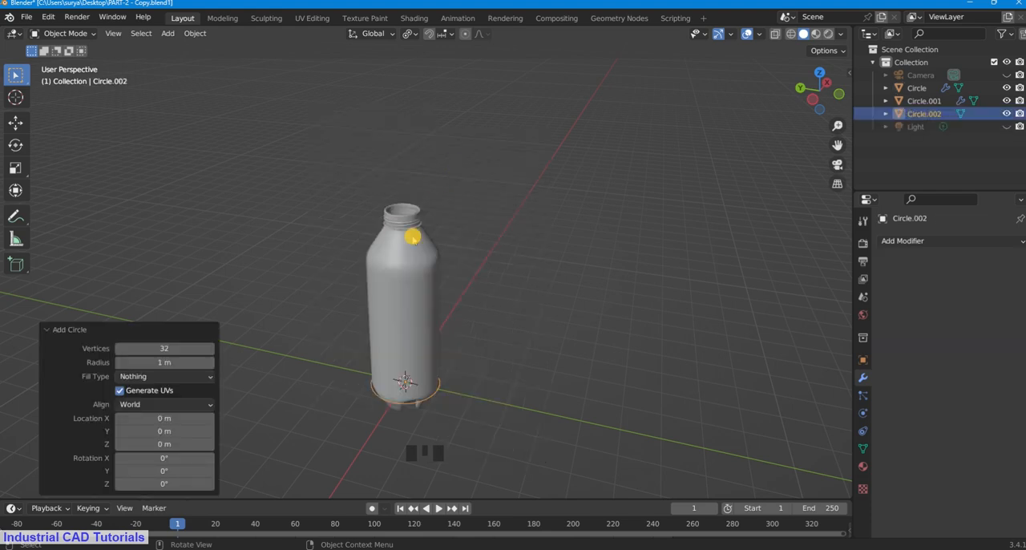
{"action": "left_click", "coordinate": [151, 345]}
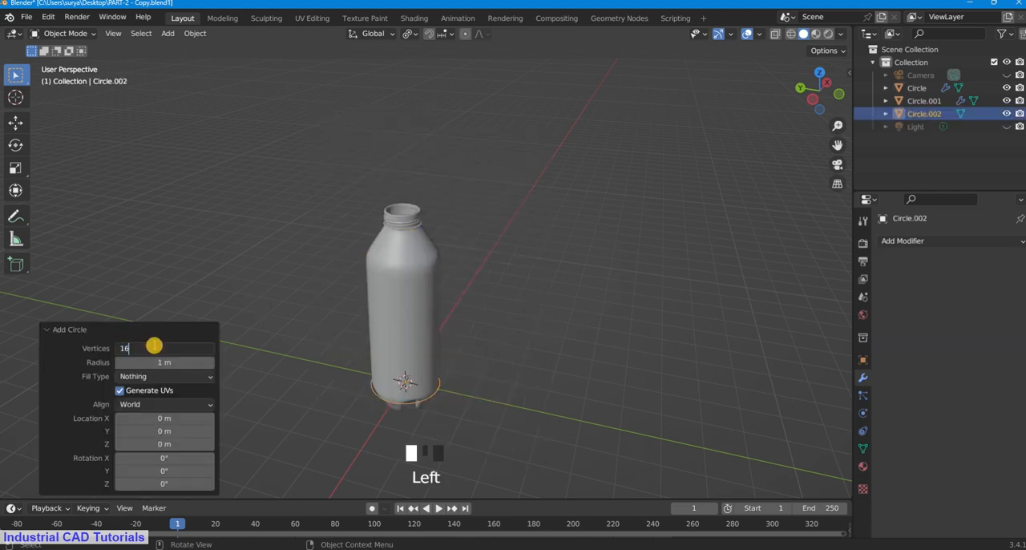
{"action": "type", "text": "16"}
{"action": "key", "text": "Return"}
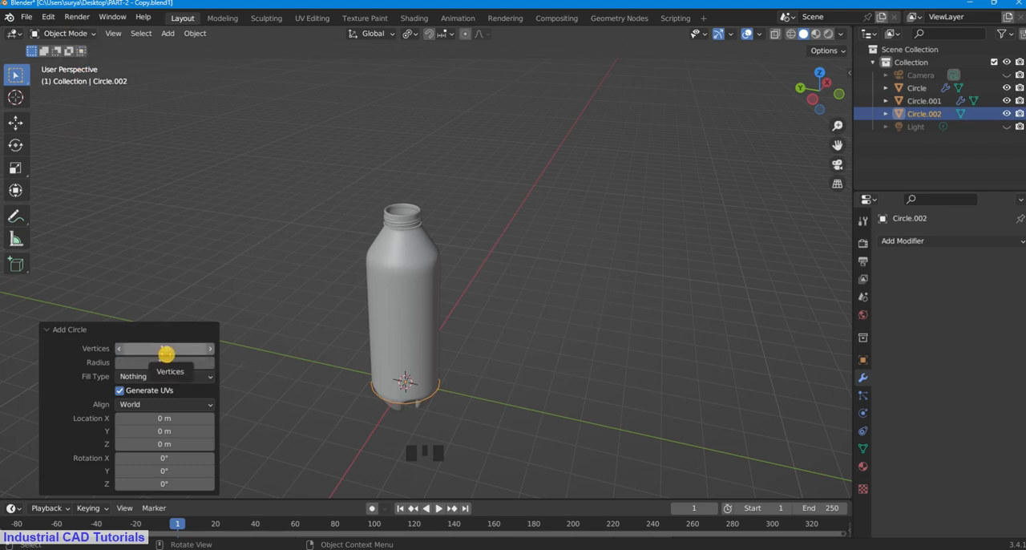
{"action": "left_click", "coordinate": [611, 288]}
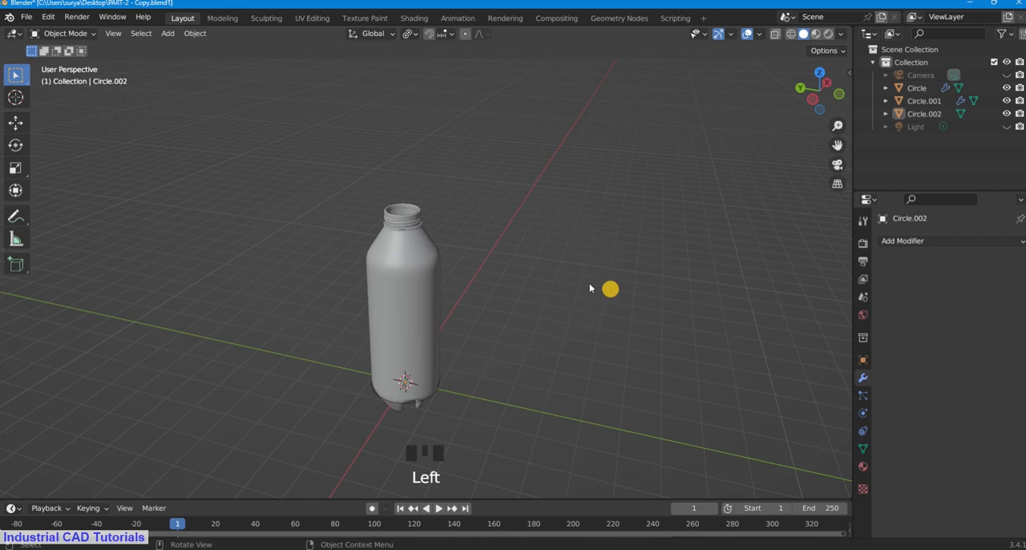
Step: Select the bottle body and hide it, leaving the threaded neck piece and the new circle in view
{"action": "left_click", "coordinate": [90, 33]}
{"action": "left_click", "coordinate": [412, 344]}
{"action": "scroll", "coordinate": [412, 344], "scroll_direction": "up", "scroll_amount": 1}
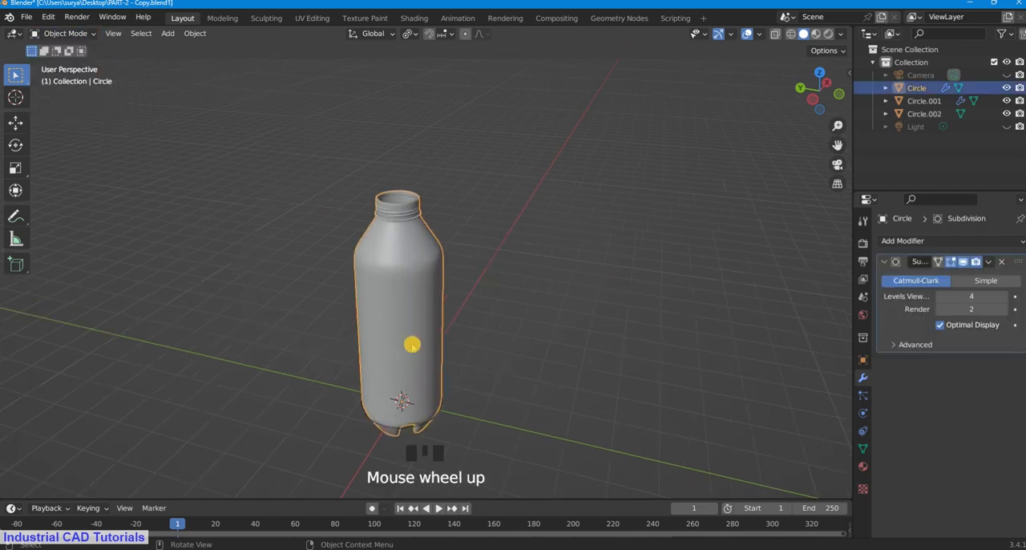
{"action": "key", "text": "h"}
{"action": "left_click_drag", "start_coordinate": [834, 148], "coordinate": [707, 201]}
{"action": "scroll", "coordinate": [576, 278], "scroll_direction": "up", "scroll_amount": 1}
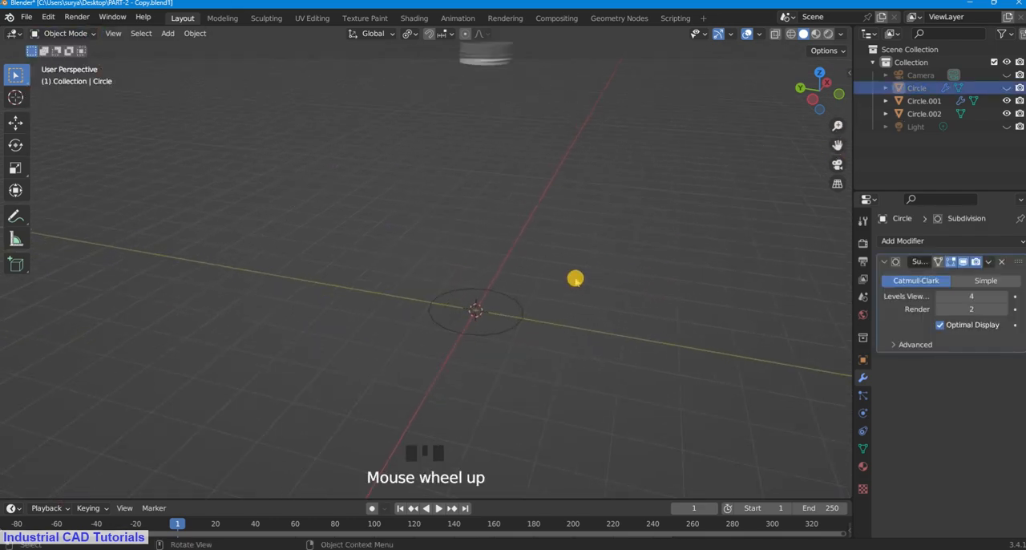
{"action": "scroll", "coordinate": [575, 278], "scroll_direction": "down", "scroll_amount": 2}
Step: Scale the new circle in top view to about 0.49, slightly larger than the neck piece's outer diameter
{"action": "left_click", "coordinate": [497, 302]}
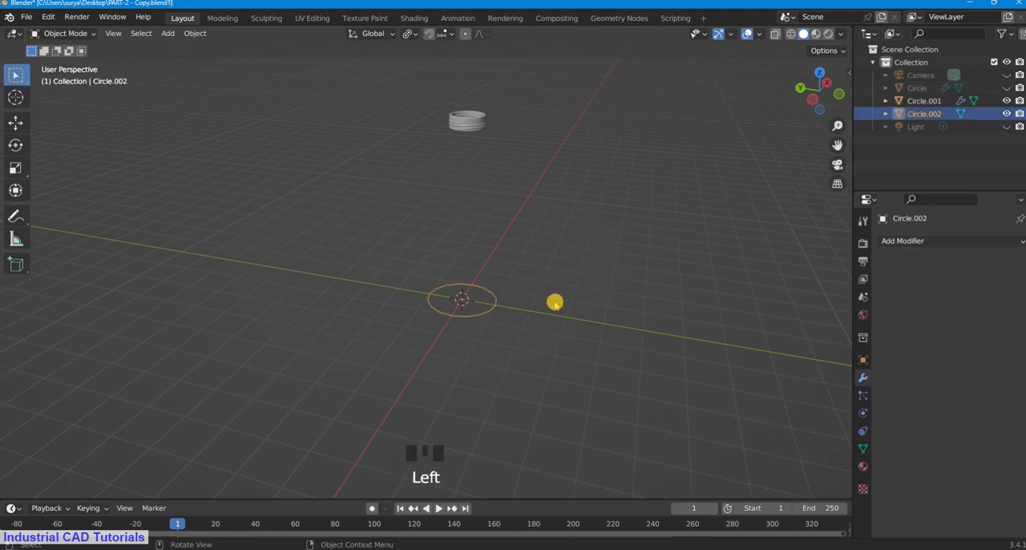
{"action": "key", "text": "KP_7"}
{"action": "scroll", "coordinate": [839, 149], "scroll_direction": "up", "scroll_amount": 7}
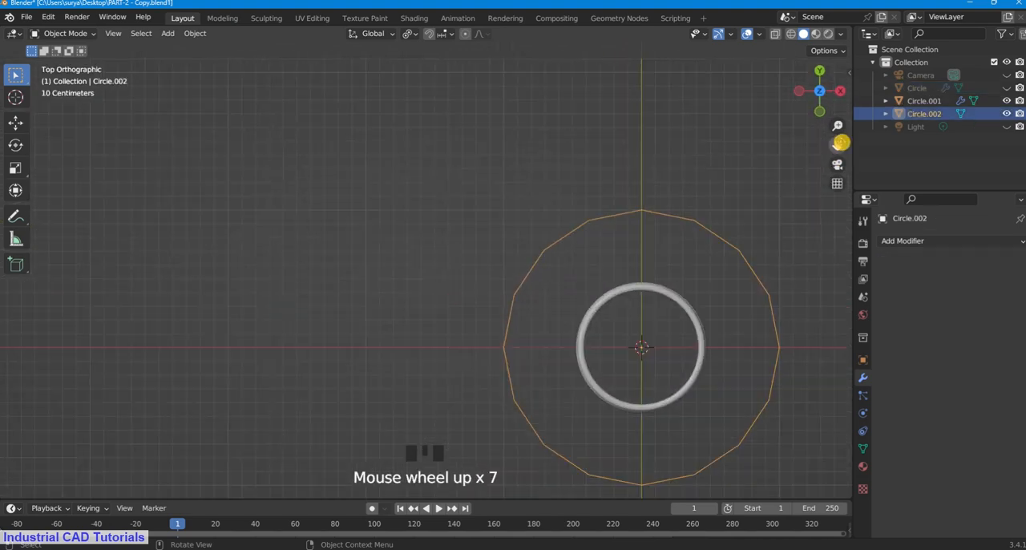
{"action": "left_click_drag", "start_coordinate": [839, 143], "coordinate": [634, 48]}
{"action": "scroll", "coordinate": [530, 275], "scroll_direction": "up", "scroll_amount": 2}
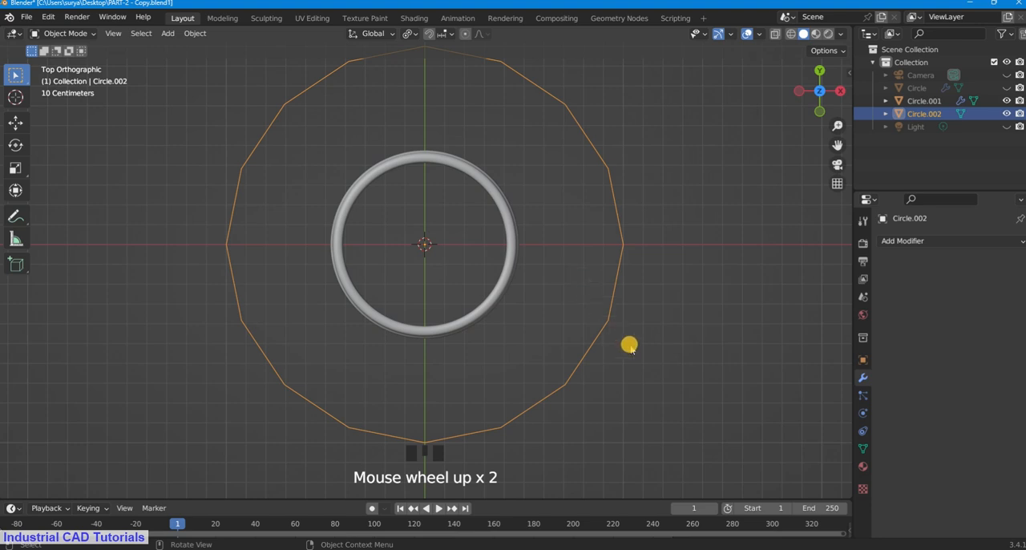
{"action": "key", "text": "s"}
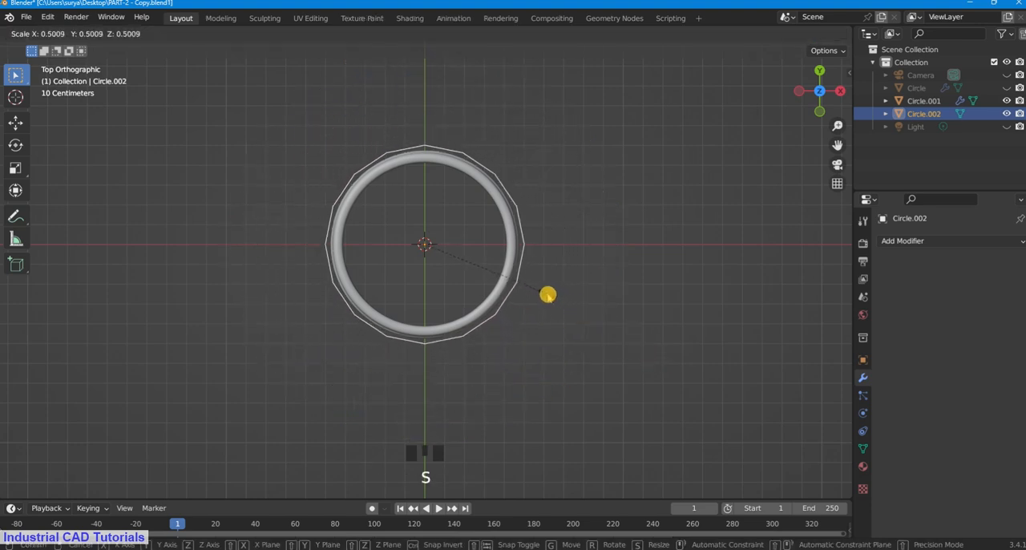
{"action": "left_click", "coordinate": [545, 295]}
{"action": "left_click", "coordinate": [649, 259]}
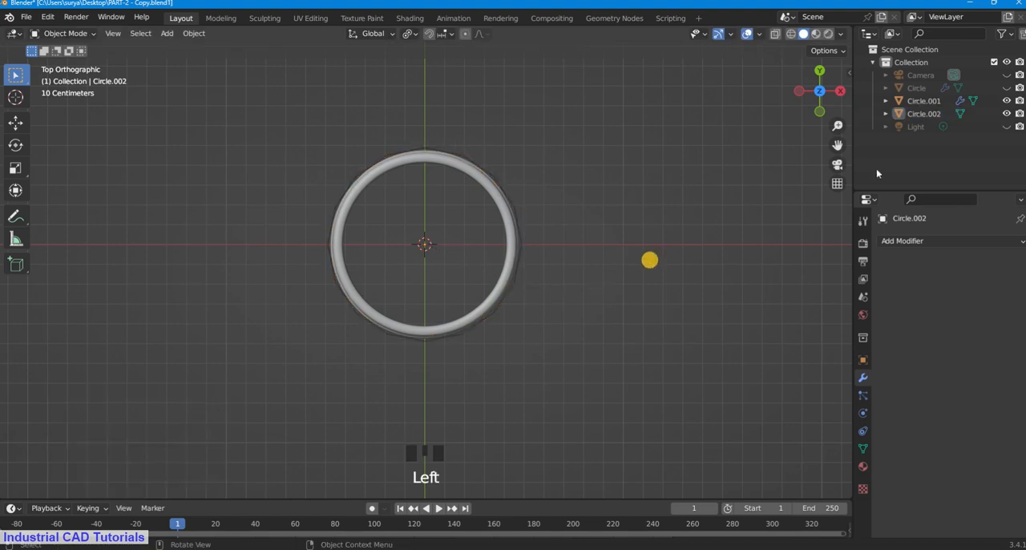
Step: Move the circle up along global Z by about 5.36 m to just above the neck piece's rim
{"action": "middle_click_drag", "start_coordinate": [576, 266], "coordinate": [568, 167]}
{"action": "scroll", "coordinate": [534, 271], "scroll_direction": "down", "scroll_amount": 6}
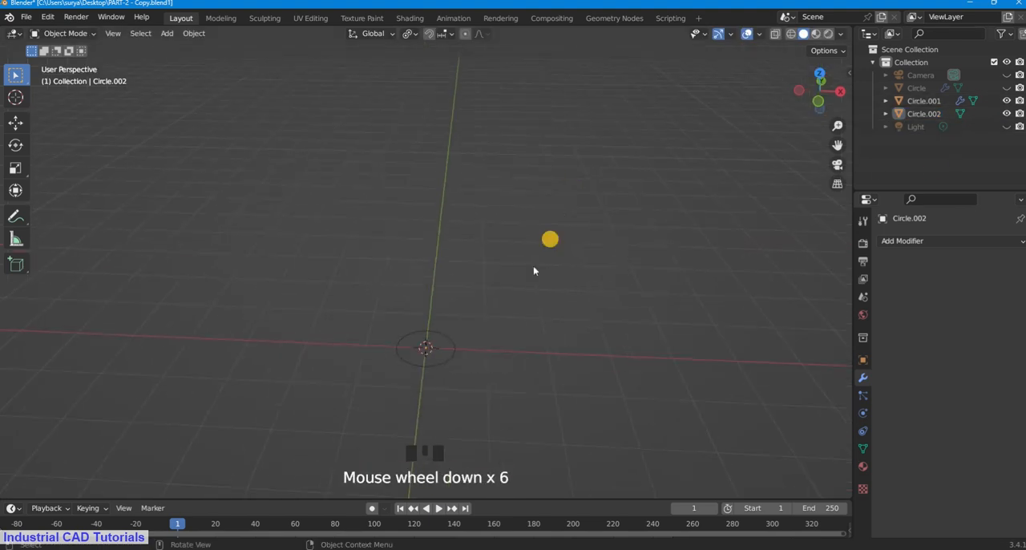
{"action": "scroll", "coordinate": [476, 273], "scroll_direction": "down", "scroll_amount": 4}
{"action": "scroll", "coordinate": [447, 307], "scroll_direction": "up", "scroll_amount": 4}
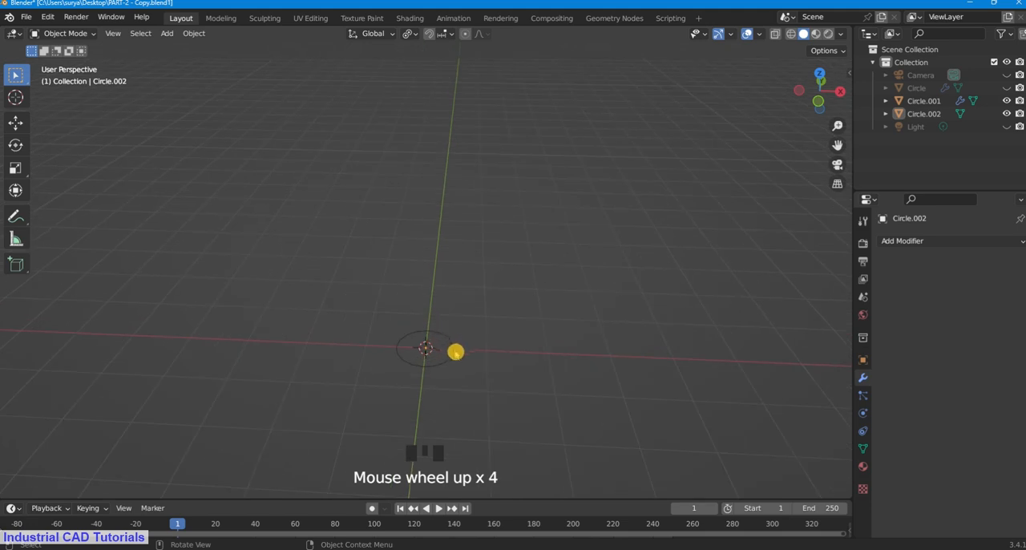
{"action": "left_click", "coordinate": [455, 349]}
{"action": "scroll", "coordinate": [492, 294], "scroll_direction": "down", "scroll_amount": 4}
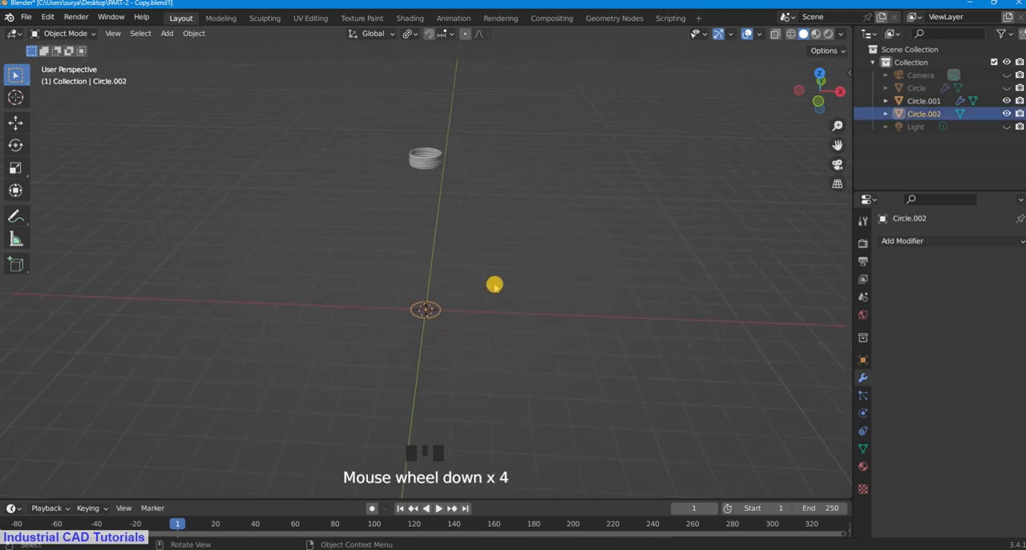
{"action": "key", "text": "g"}
{"action": "key", "text": "z"}
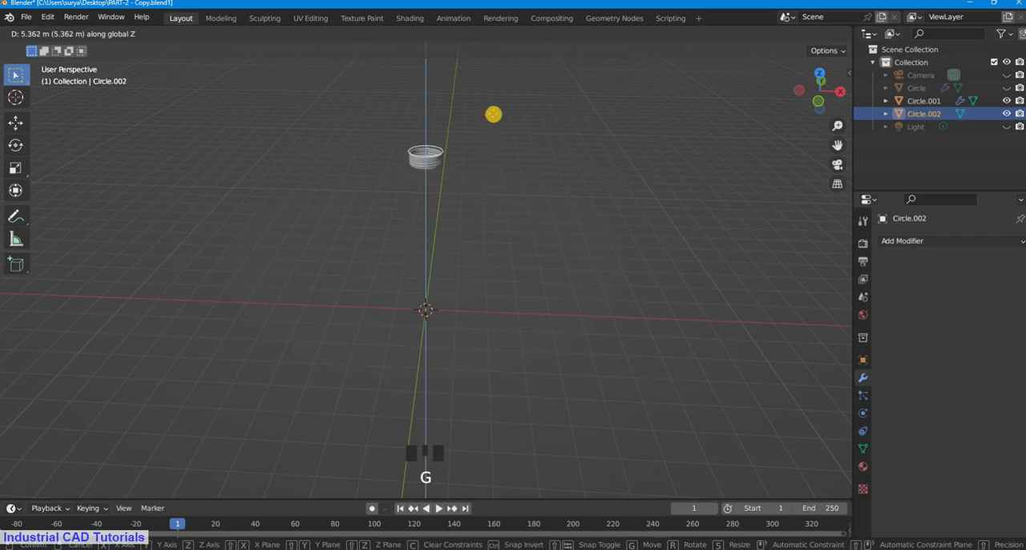
{"action": "left_click", "coordinate": [493, 115]}
{"action": "left_click", "coordinate": [487, 113]}
Step: Examine the gap between the circle and the neck piece's rim from the side, selecting the two objects in turn
{"action": "scroll", "coordinate": [480, 123], "scroll_direction": "up", "scroll_amount": 4}
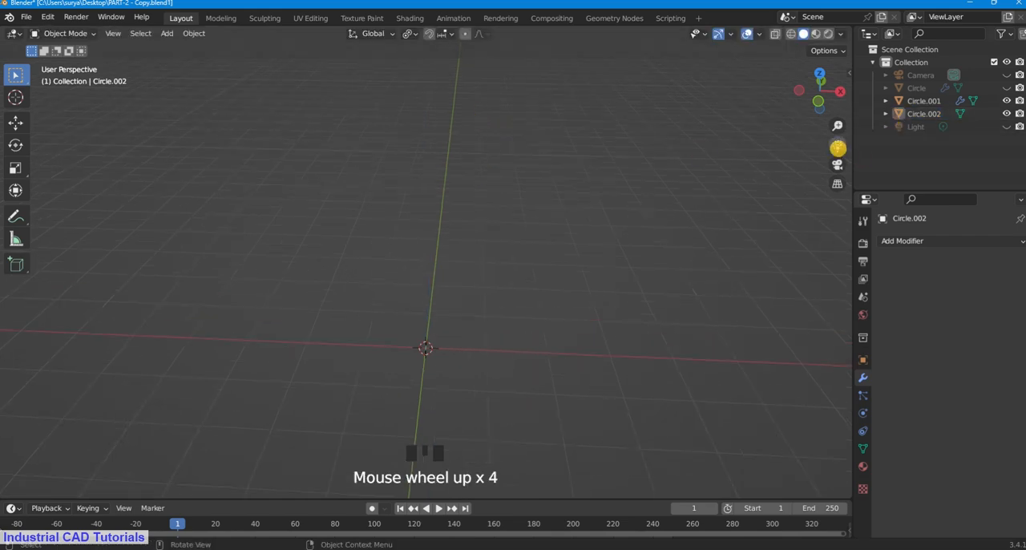
{"action": "left_click_drag", "start_coordinate": [838, 148], "coordinate": [850, 52]}
{"action": "left_click_drag", "start_coordinate": [834, 148], "coordinate": [837, 72]}
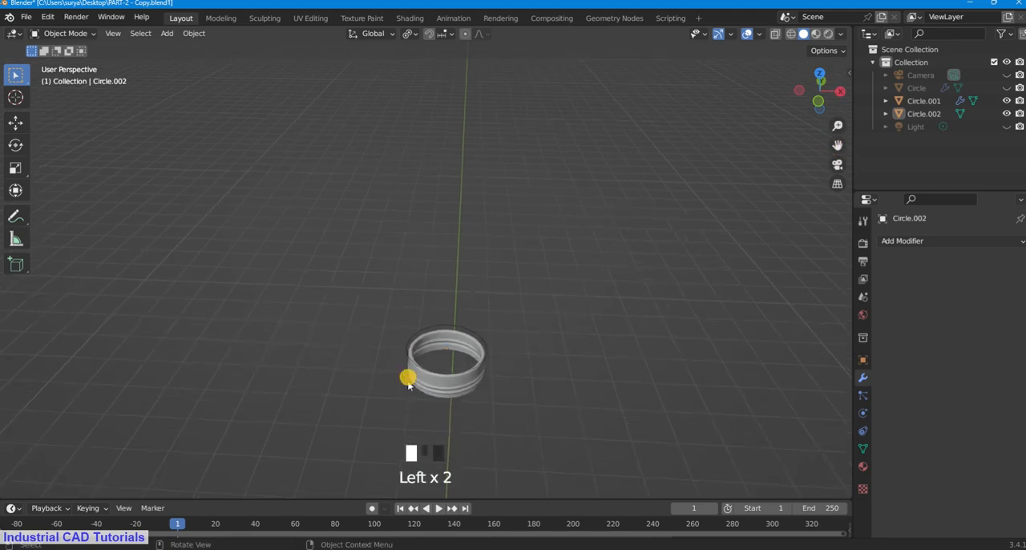
{"action": "middle_click_drag", "start_coordinate": [430, 395], "coordinate": [405, 344]}
{"action": "scroll", "coordinate": [381, 306], "scroll_direction": "down", "scroll_amount": 1}
{"action": "scroll", "coordinate": [395, 284], "scroll_direction": "up", "scroll_amount": 7}
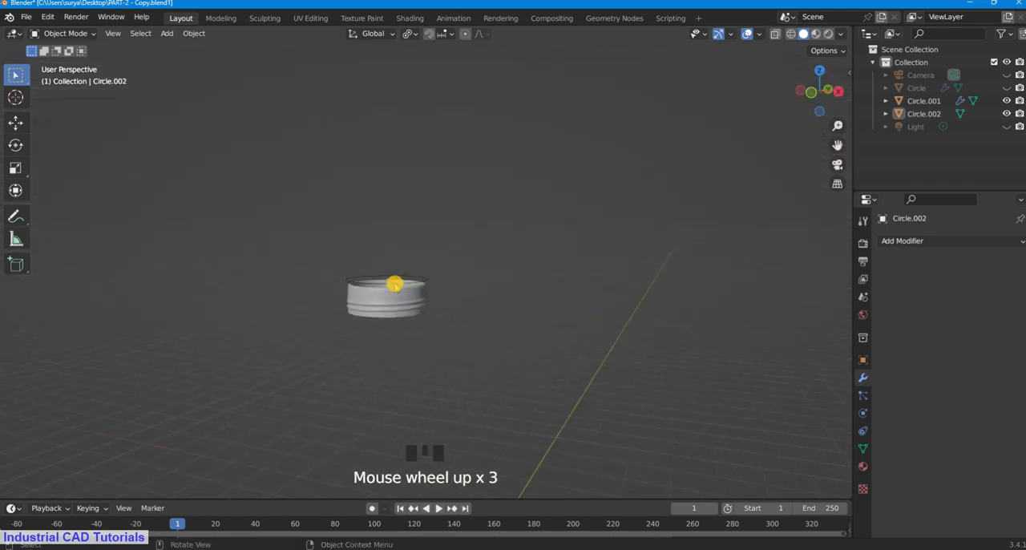
{"action": "left_click_drag", "start_coordinate": [836, 147], "coordinate": [567, 185]}
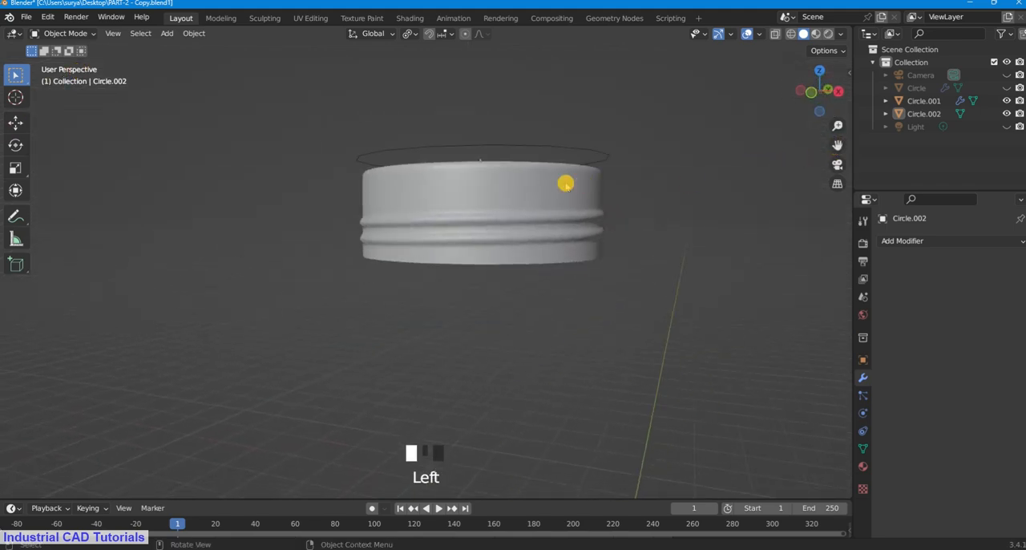
{"action": "left_click", "coordinate": [584, 154]}
{"action": "left_click", "coordinate": [582, 172]}
{"action": "left_click", "coordinate": [590, 154]}
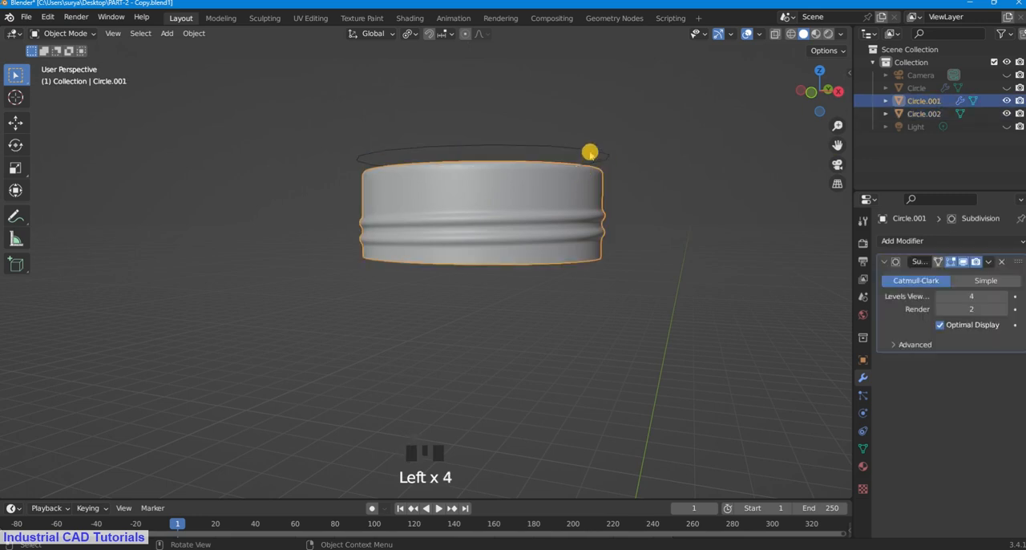
{"action": "left_click", "coordinate": [583, 172]}
{"action": "left_click", "coordinate": [582, 170]}
{"action": "left_click", "coordinate": [591, 153]}
{"action": "left_click", "coordinate": [578, 180]}
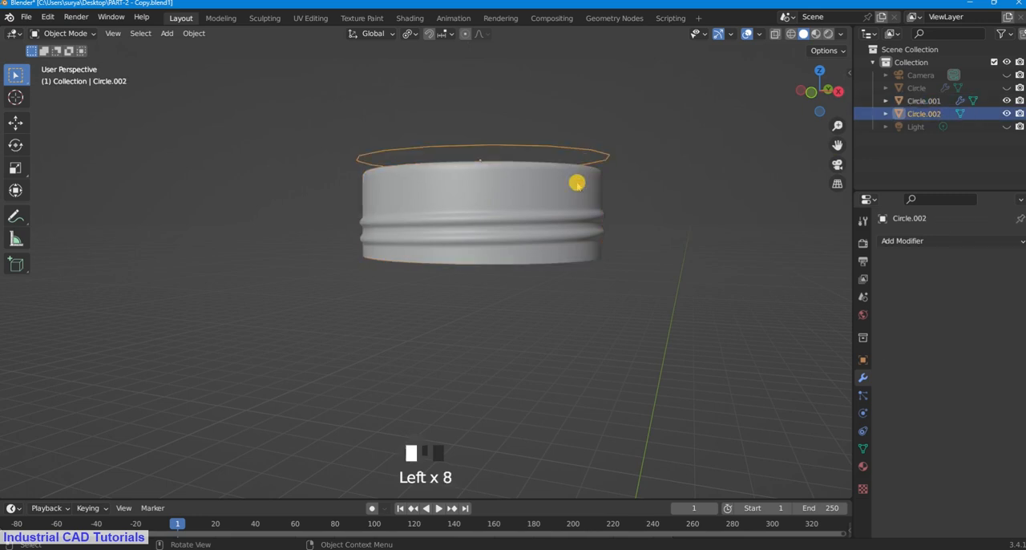
Step: Extrude the circle's whole edge ring about 0.386 m down along Z in Edit Mode to form the cap's side wall
{"action": "left_click", "coordinate": [591, 155]}
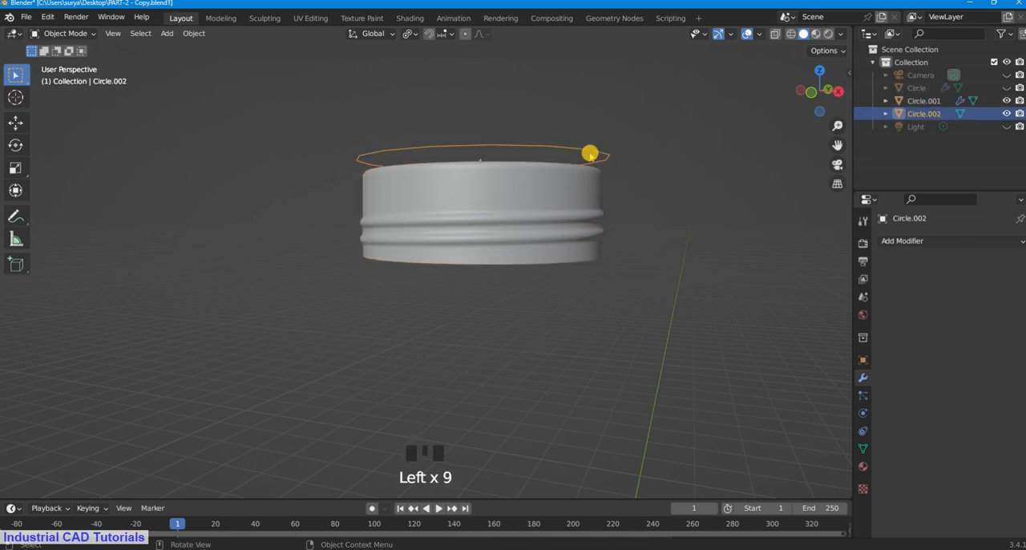
{"action": "left_click", "coordinate": [76, 33]}
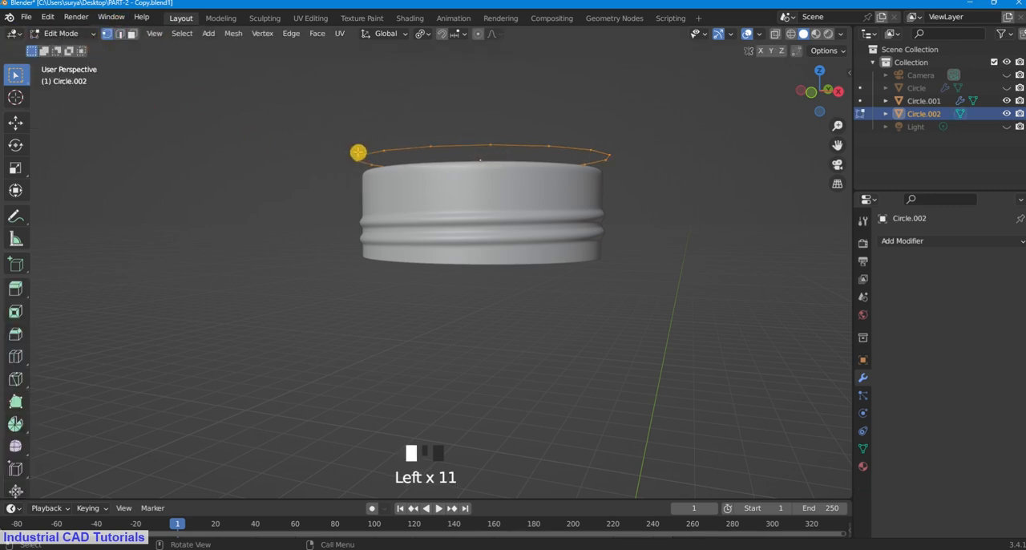
{"action": "key", "text": "a"}
{"action": "key", "text": "e"}
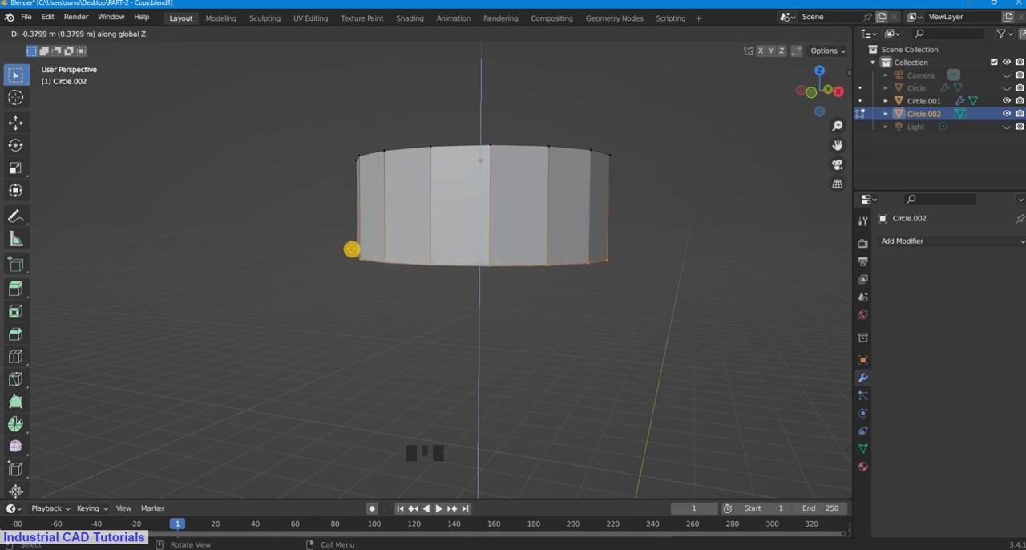
{"action": "left_click", "coordinate": [352, 249]}
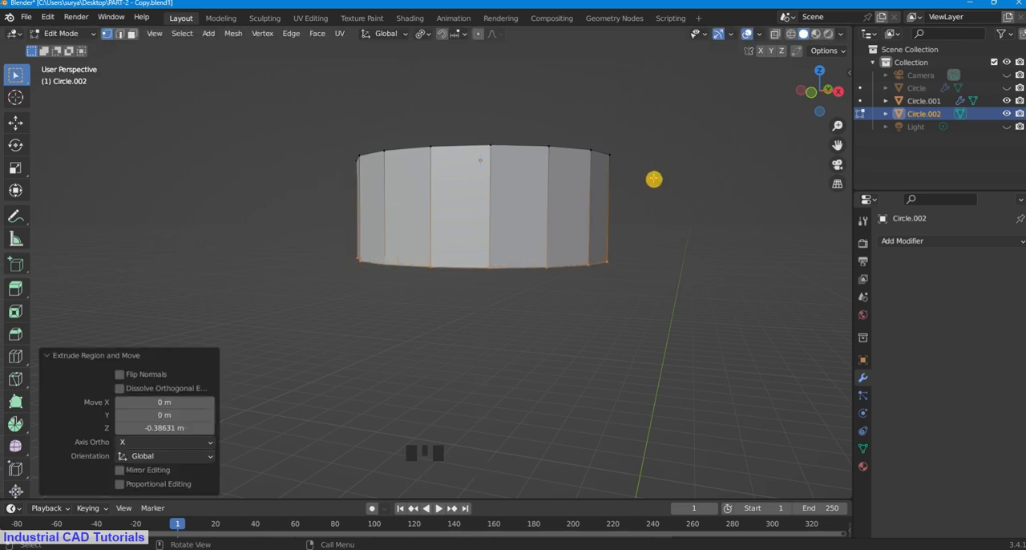
{"action": "left_click", "coordinate": [670, 168]}
Step: Select the cap wall's upper edge loop in edge select mode and fill it with a face
{"action": "middle_click_drag", "start_coordinate": [671, 168], "coordinate": [674, 200]}
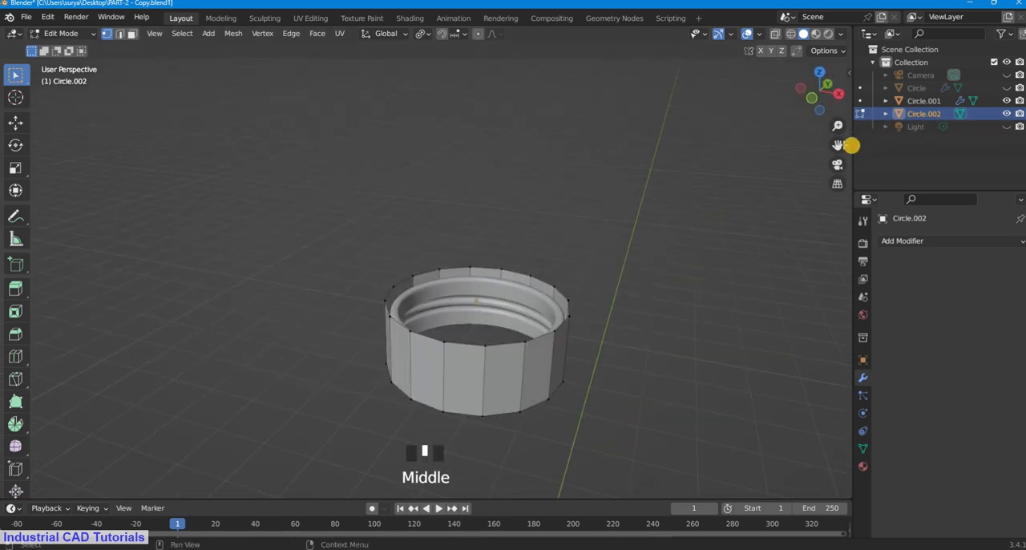
{"action": "left_click_drag", "start_coordinate": [838, 145], "coordinate": [767, 95]}
{"action": "scroll", "coordinate": [531, 235], "scroll_direction": "up", "scroll_amount": 1}
{"action": "left_click_drag", "start_coordinate": [838, 145], "coordinate": [533, 203]}
{"action": "left_click", "coordinate": [119, 34]}
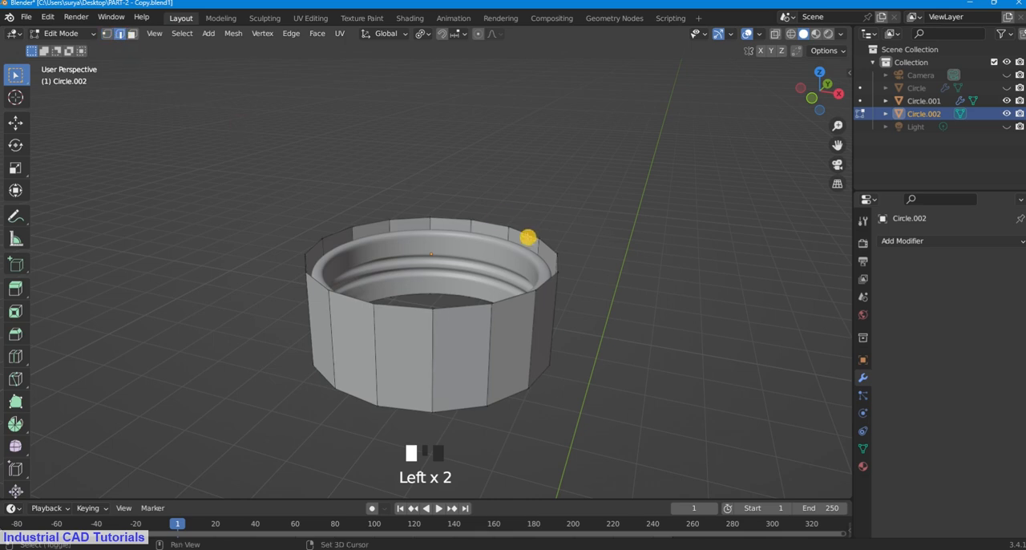
{"action": "left_click", "coordinate": [528, 238], "text": "alt+shift"}
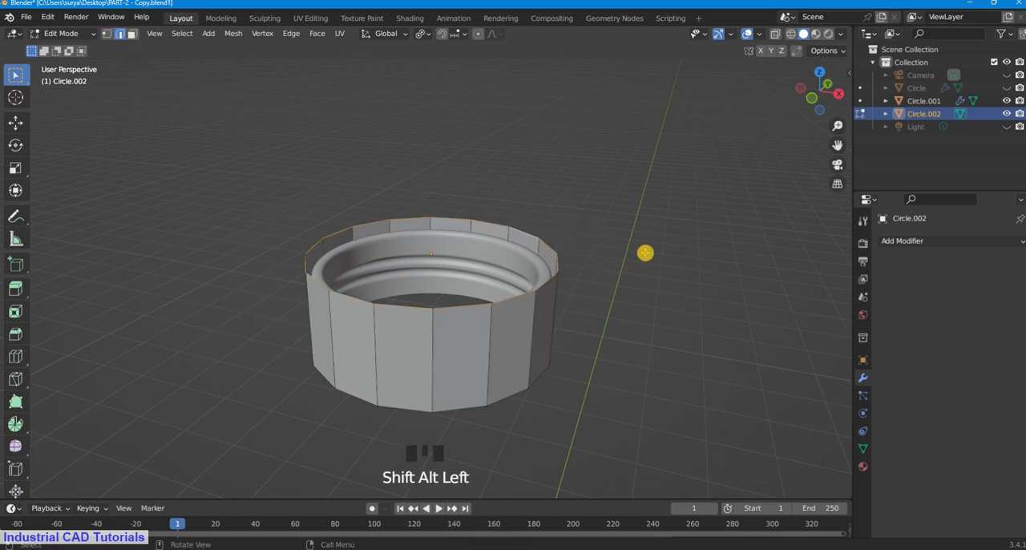
{"action": "key", "text": "f"}
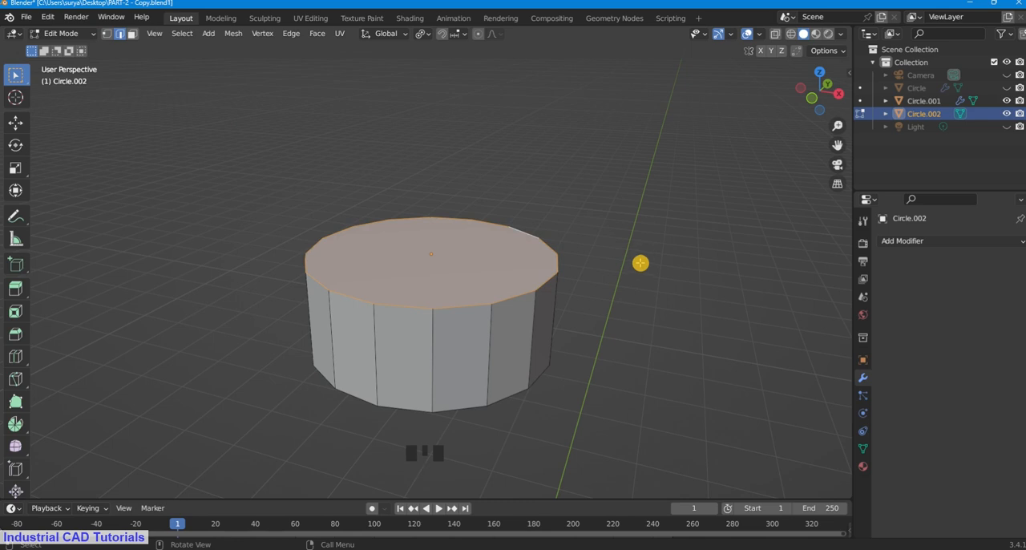
Step: Inset the cap's top face by about 0.155 m and clear the selection
{"action": "key", "text": "i"}
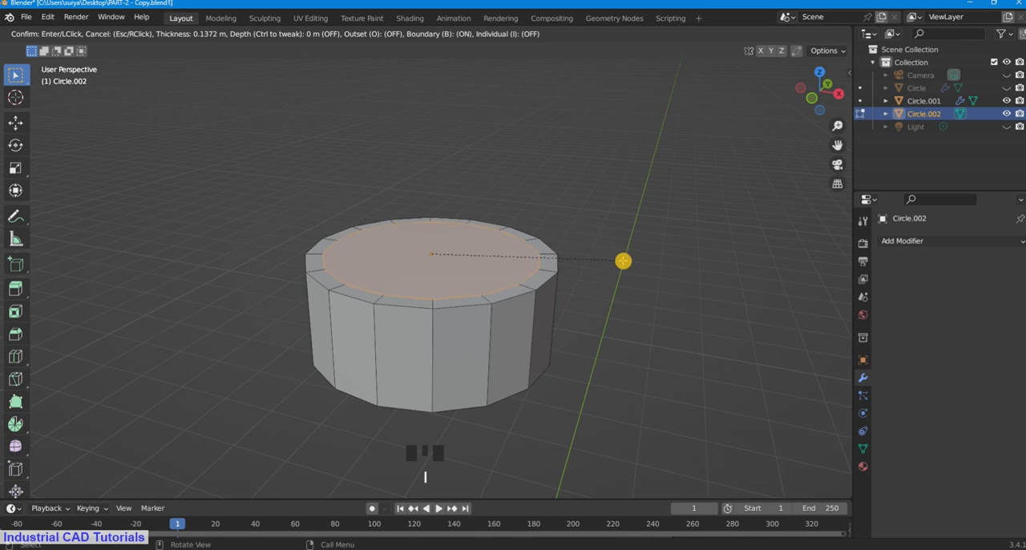
{"action": "left_click", "coordinate": [621, 260]}
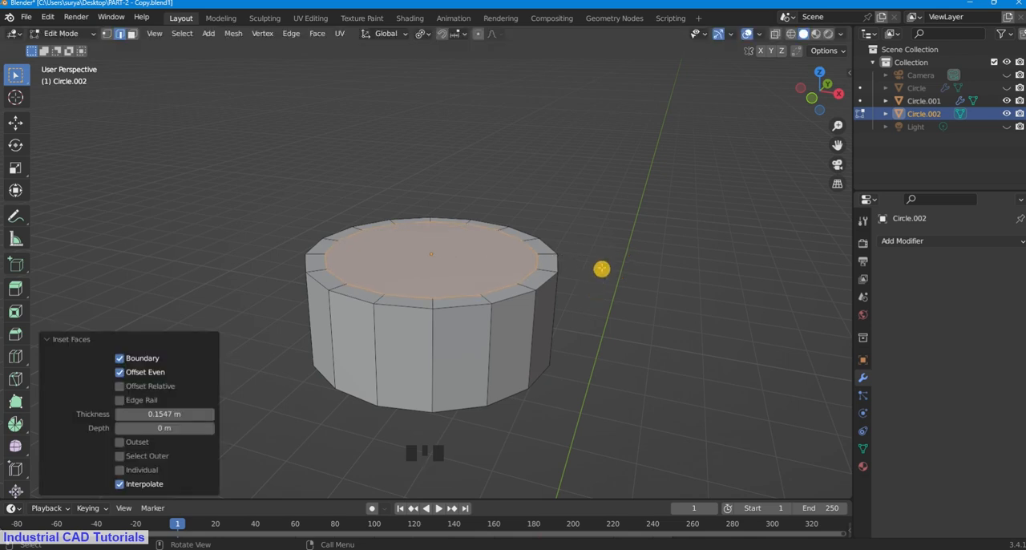
{"action": "middle_click_drag", "start_coordinate": [602, 268], "coordinate": [602, 267]}
{"action": "left_click", "coordinate": [582, 252]}
{"action": "left_click", "coordinate": [259, 147]}
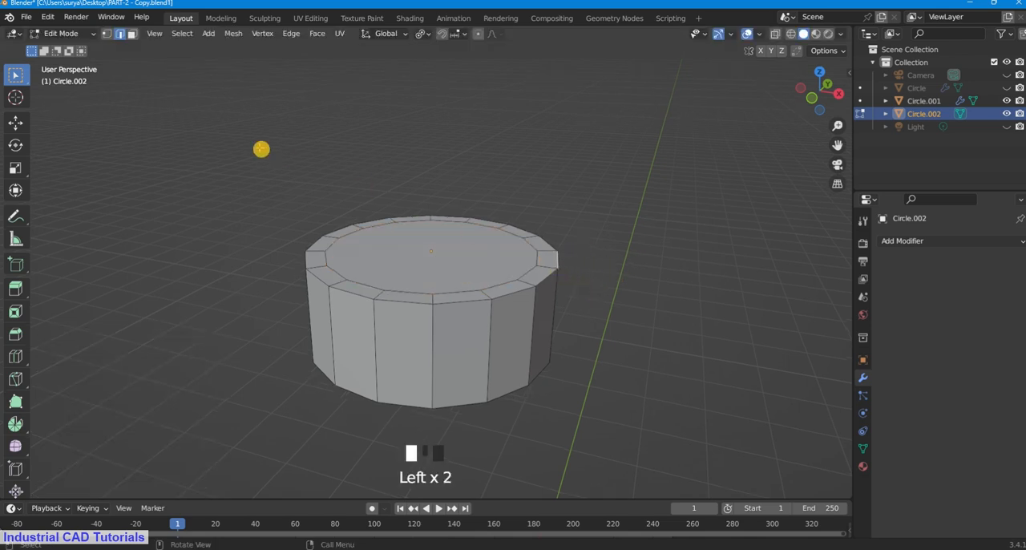
Step: Bevel the outer edge loop of the cap's top by about 0.102 m with 3 segments and clear the selection
{"action": "left_click", "coordinate": [552, 274], "text": "alt+shift"}
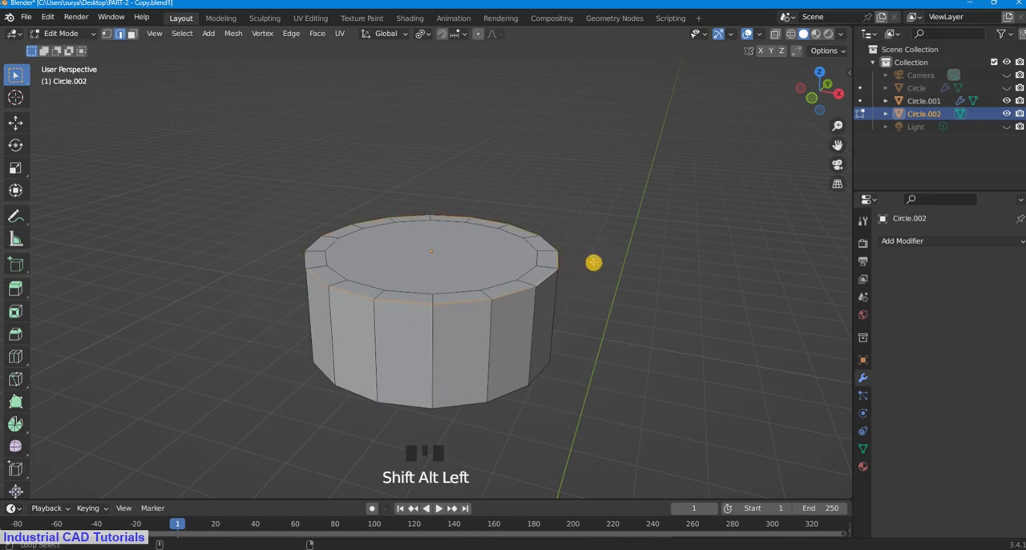
{"action": "key", "text": "ctrl+b"}
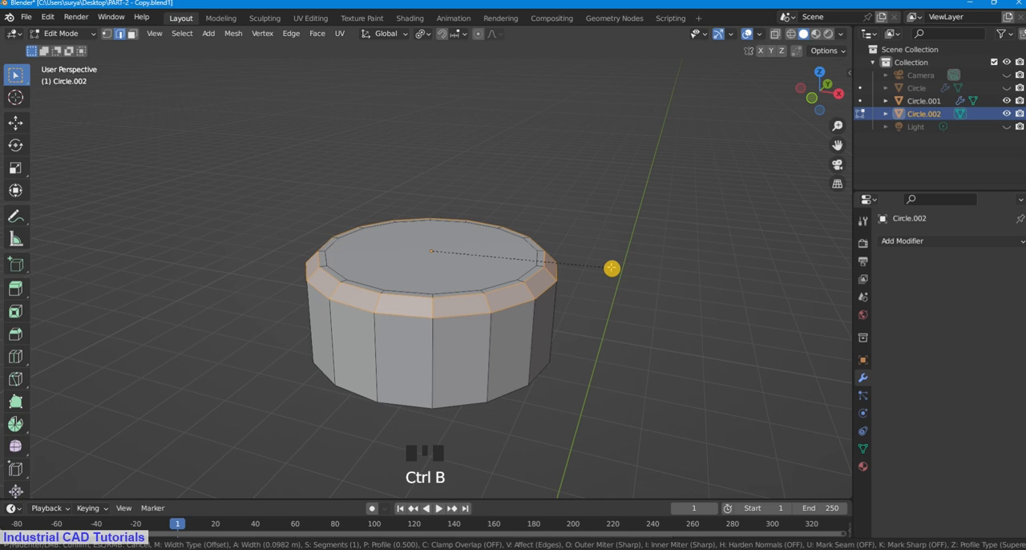
{"action": "scroll", "coordinate": [612, 268], "scroll_direction": "up", "scroll_amount": 2}
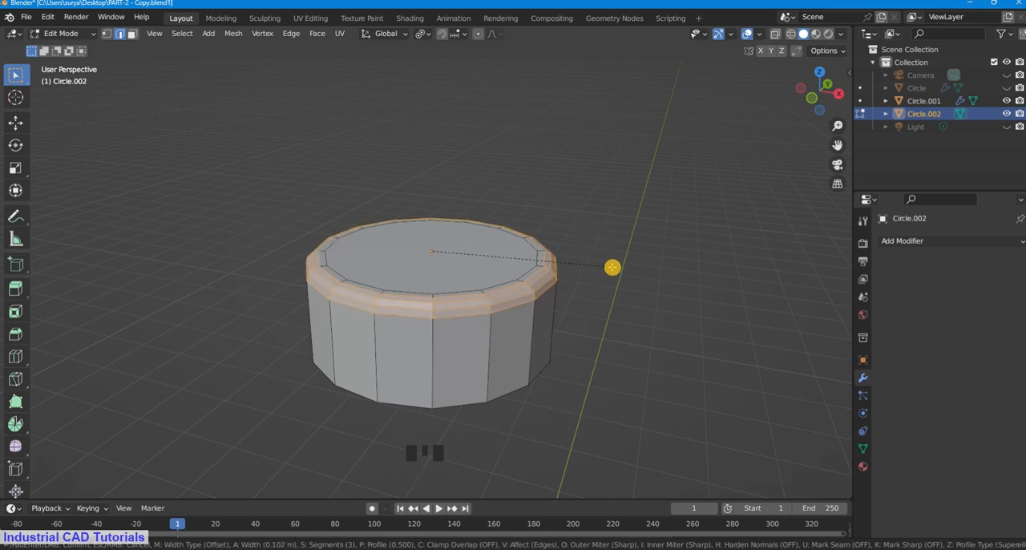
{"action": "left_click", "coordinate": [613, 268]}
{"action": "left_click", "coordinate": [641, 187]}
Step: Delete the cap's large flat top face in face select mode
{"action": "left_click_drag", "start_coordinate": [839, 146], "coordinate": [862, 99]}
{"action": "middle_click_drag", "start_coordinate": [646, 164], "coordinate": [644, 183]}
{"action": "left_click_drag", "start_coordinate": [839, 146], "coordinate": [824, 17]}
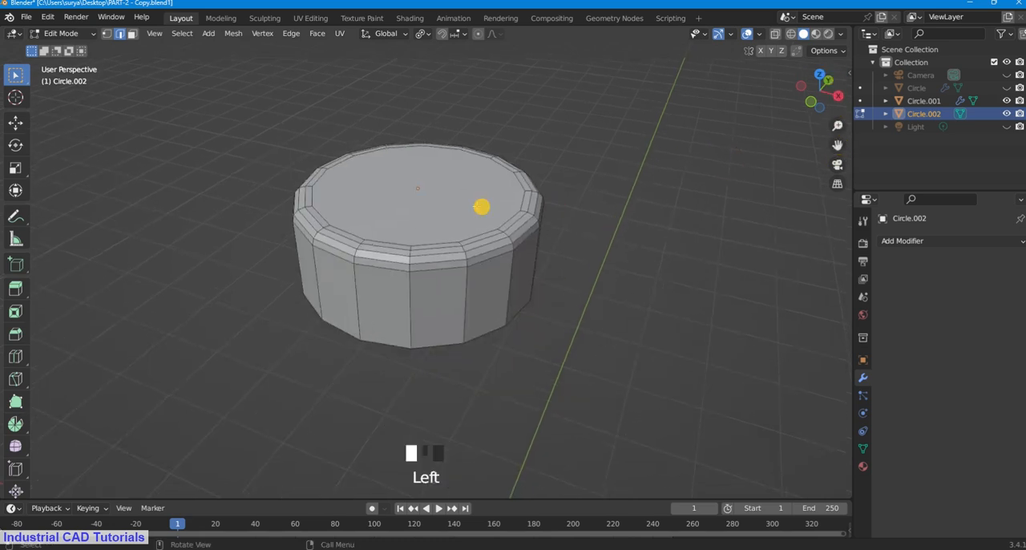
{"action": "left_click", "coordinate": [504, 207]}
{"action": "left_click", "coordinate": [135, 35]}
{"action": "left_click", "coordinate": [473, 187]}
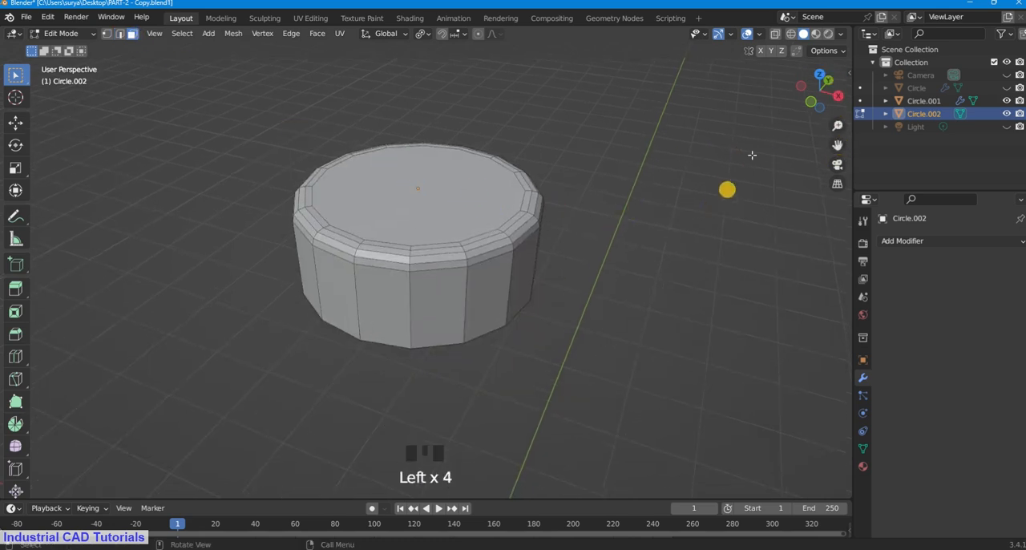
{"action": "left_click_drag", "start_coordinate": [839, 146], "coordinate": [844, 162]}
{"action": "left_click", "coordinate": [466, 230]}
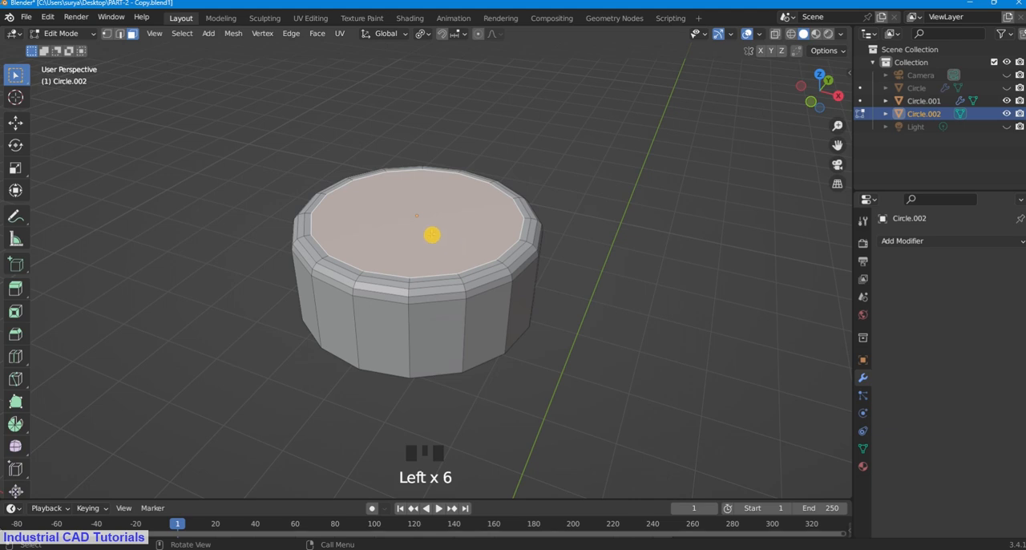
{"action": "key", "text": "x"}
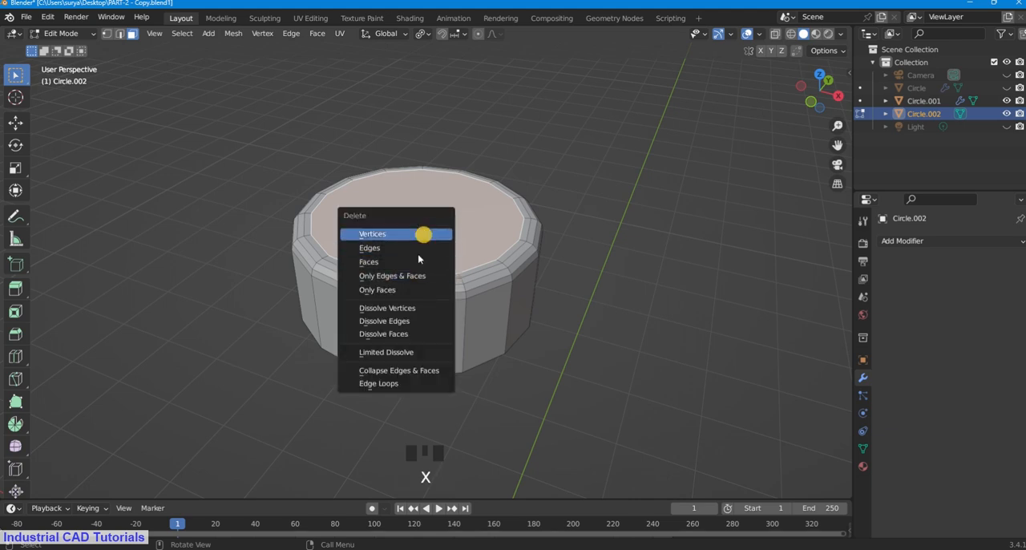
{"action": "left_click", "coordinate": [423, 261]}
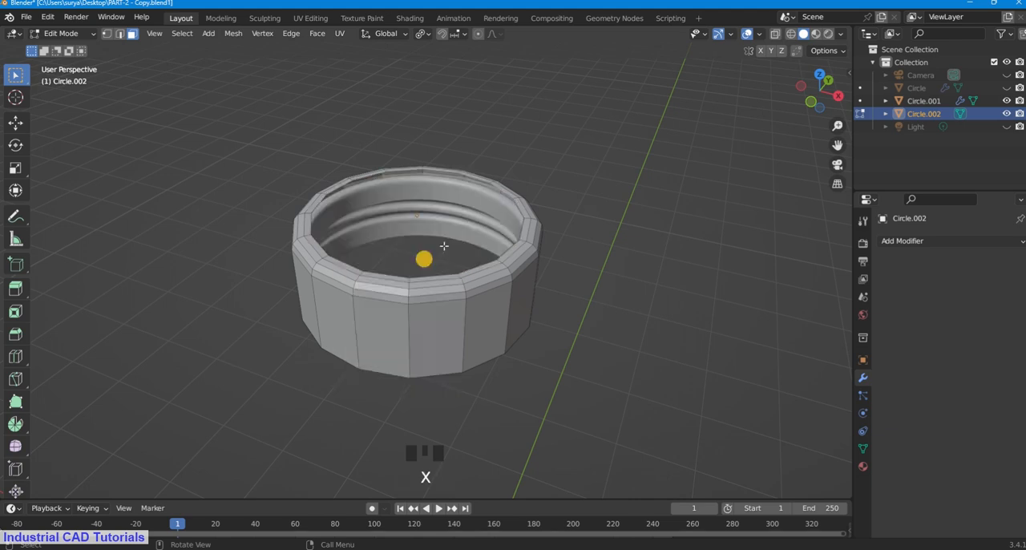
Step: Select the inner edge loop of the cap's top opening in edge select mode and close it with Grid Fill
{"action": "left_click", "coordinate": [406, 168], "text": "alt+shift"}
{"action": "left_click", "coordinate": [374, 175], "text": "alt+shift"}
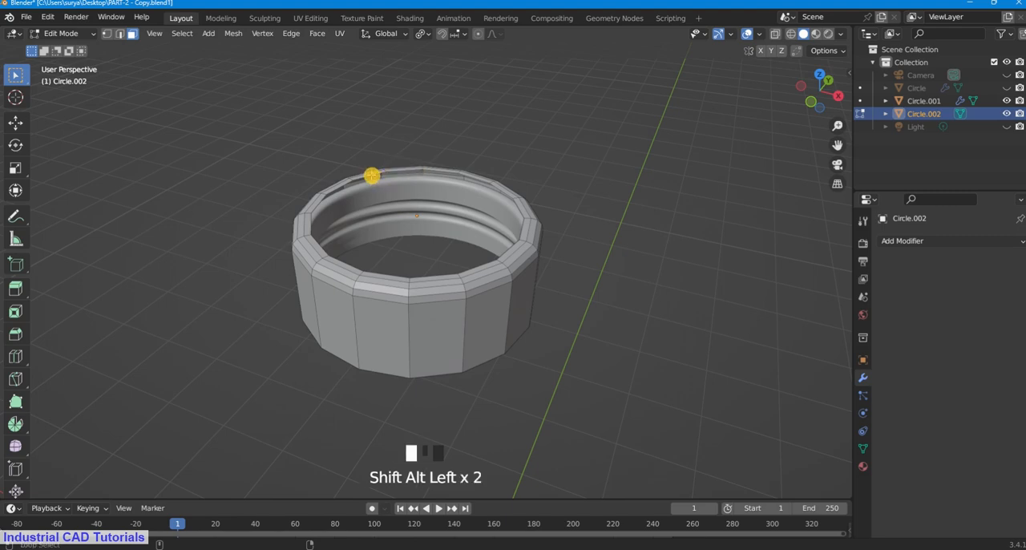
{"action": "scroll", "coordinate": [822, 149], "scroll_direction": "up", "scroll_amount": 2}
{"action": "left_click_drag", "start_coordinate": [838, 146], "coordinate": [797, 139]}
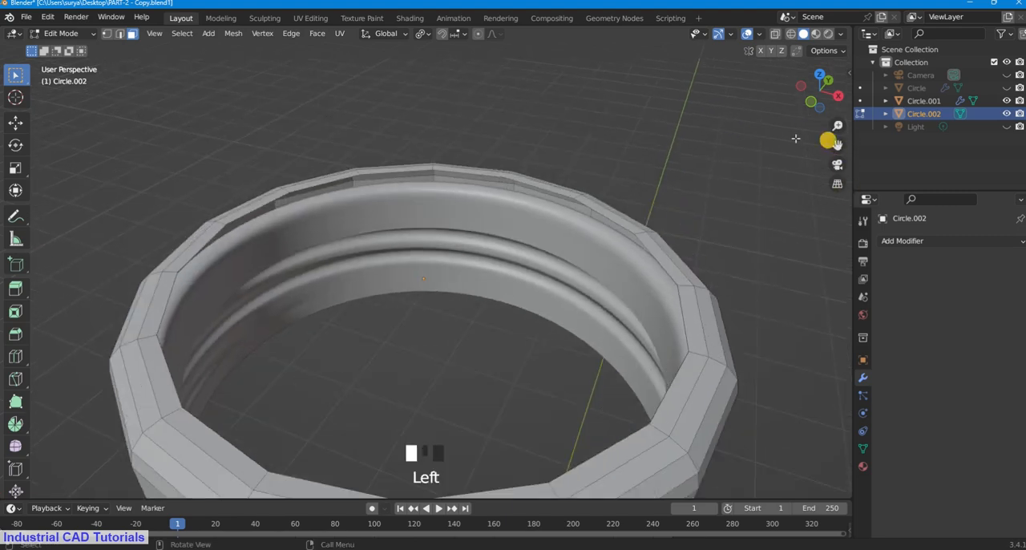
{"action": "left_click", "coordinate": [118, 33]}
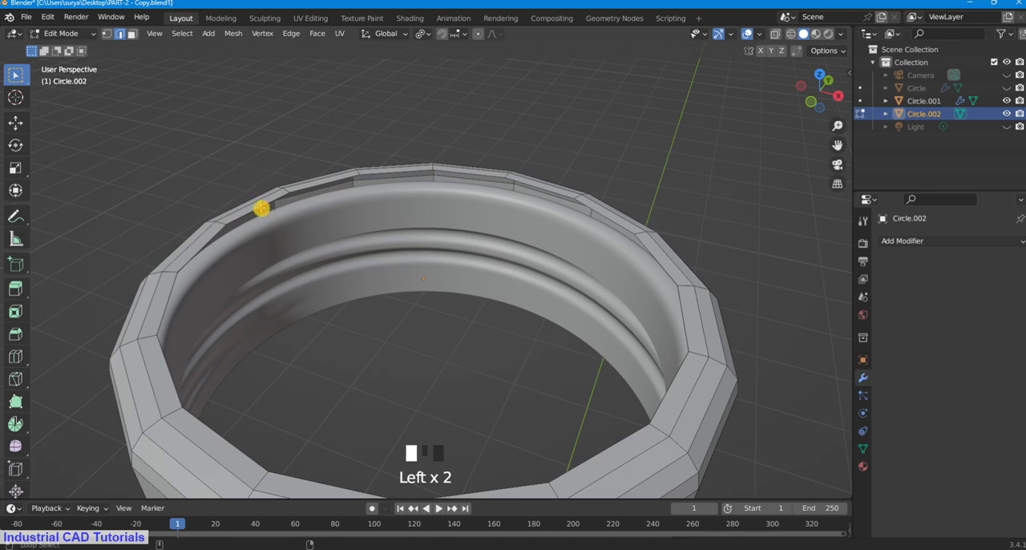
{"action": "left_click", "coordinate": [278, 207], "text": "alt+shift"}
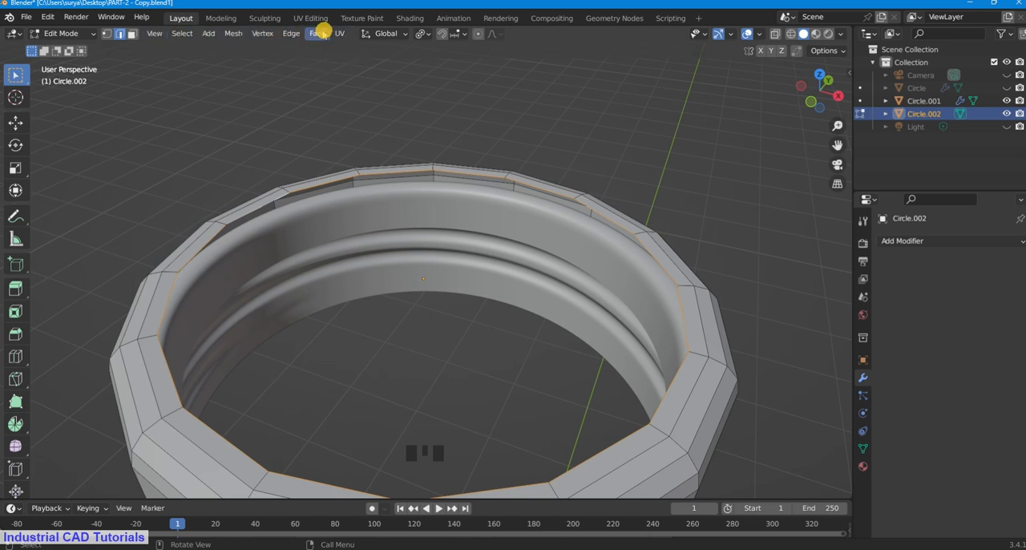
{"action": "left_click", "coordinate": [320, 31]}
{"action": "mouse_move", "coordinate": [291, 32]}
{"action": "mouse_move", "coordinate": [320, 48]}
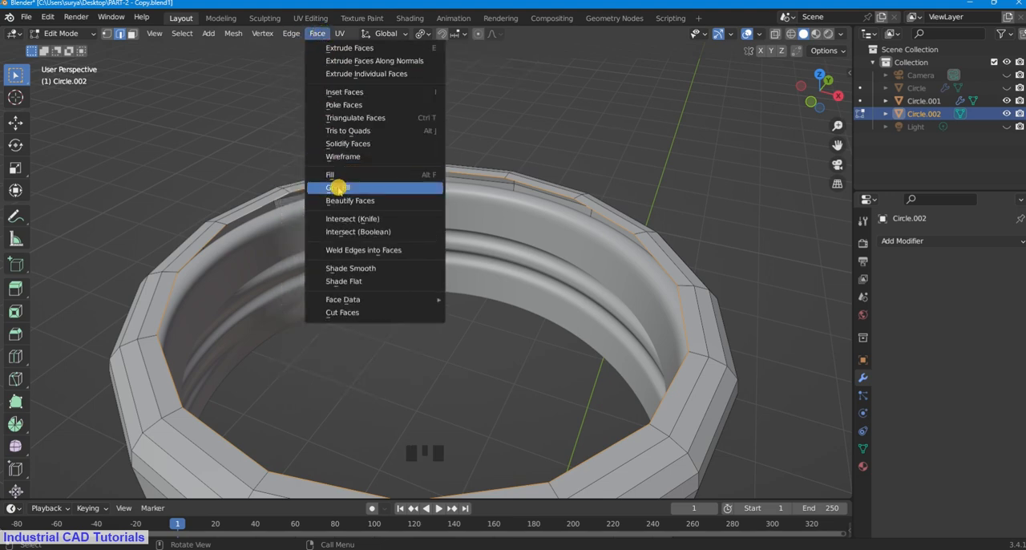
{"action": "left_click", "coordinate": [339, 188]}
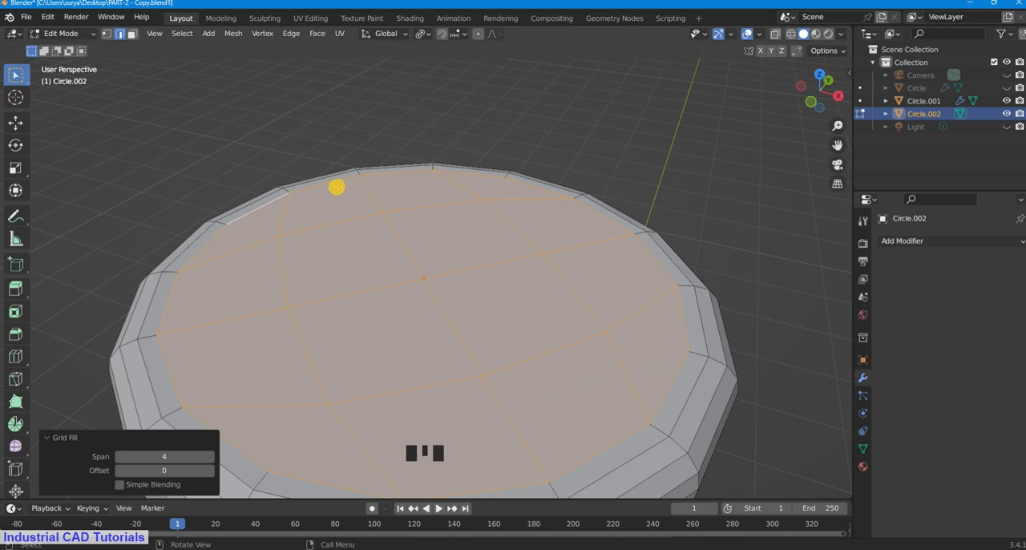
Step: Set the grid fill's offset to 2 with a span of 4 and clear the selection
{"action": "scroll", "coordinate": [522, 191], "scroll_direction": "down", "scroll_amount": 3}
{"action": "scroll", "coordinate": [243, 429], "scroll_direction": "up", "scroll_amount": 2}
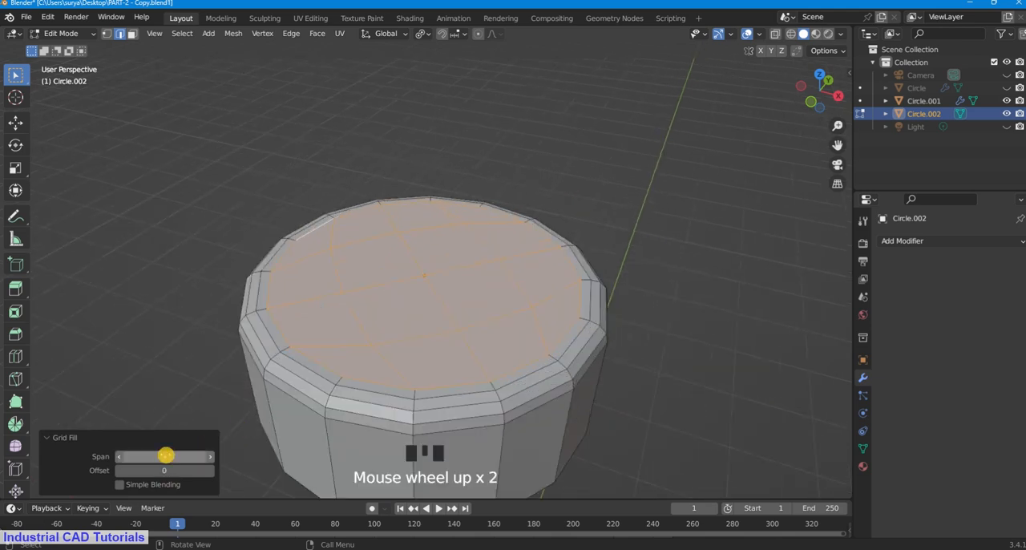
{"action": "left_click", "coordinate": [168, 456]}
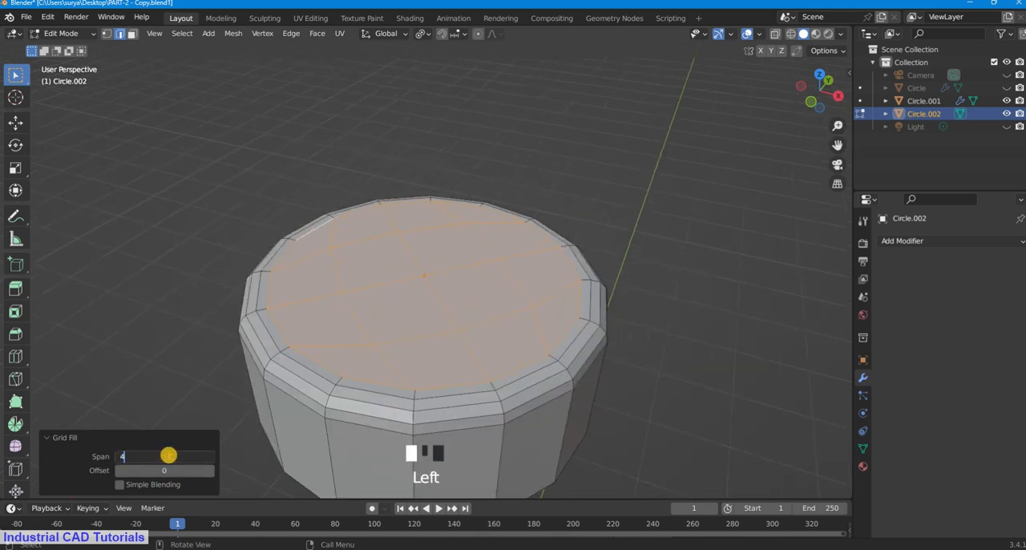
{"action": "left_click", "coordinate": [180, 471]}
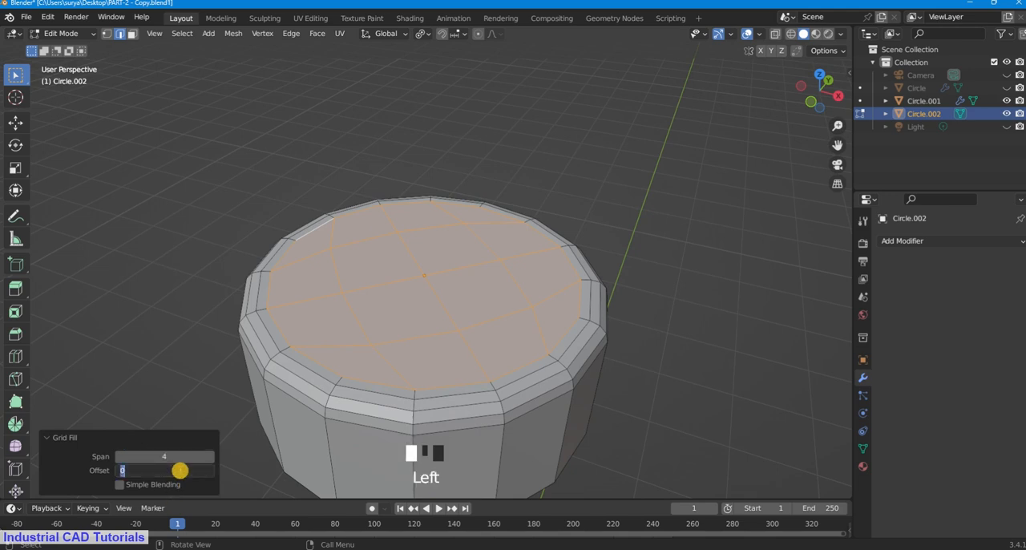
{"action": "type", "text": "2"}
{"action": "left_click_drag", "start_coordinate": [166, 455], "coordinate": [175, 457]}
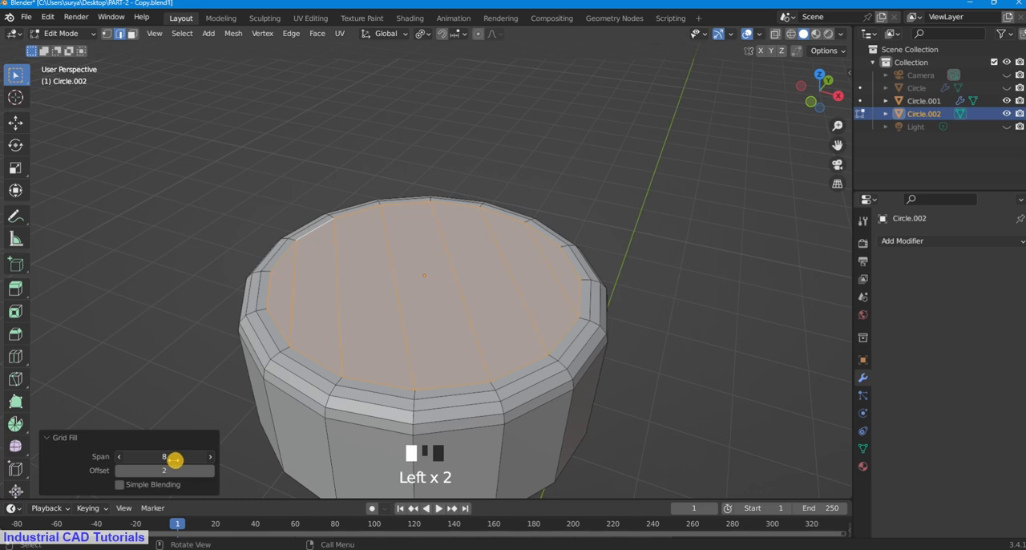
{"action": "left_click_drag", "start_coordinate": [173, 460], "coordinate": [165, 457]}
{"action": "left_click", "coordinate": [164, 370]}
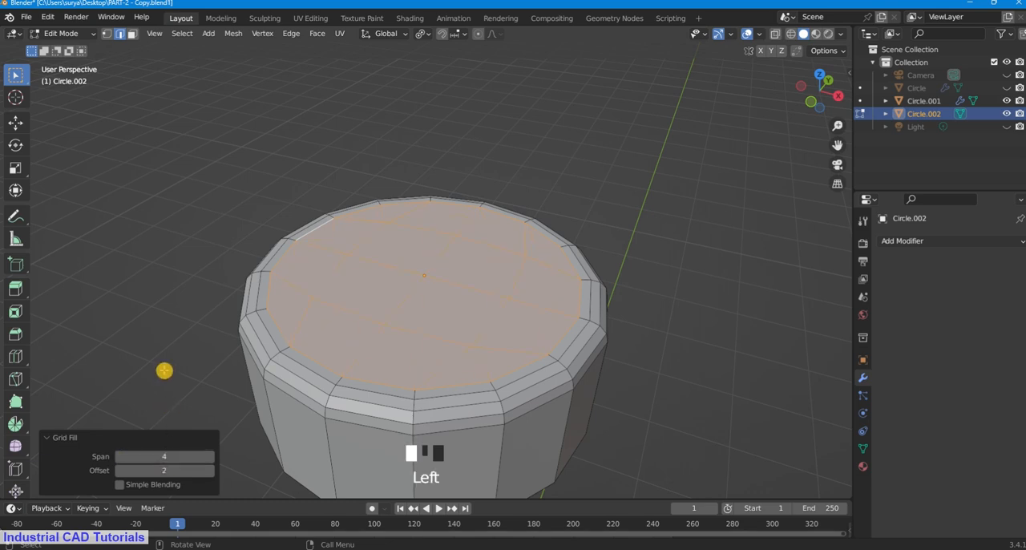
{"action": "left_click", "coordinate": [297, 158]}
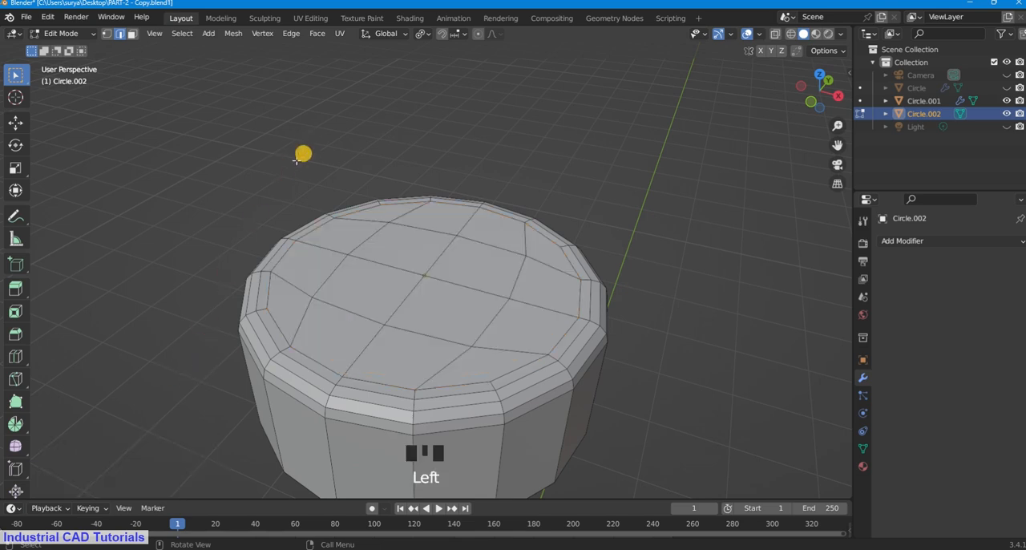
Step: Return to Object Mode and shade the cap smooth
{"action": "left_click", "coordinate": [86, 35]}
{"action": "left_click", "coordinate": [89, 46]}
{"action": "scroll", "coordinate": [408, 112], "scroll_direction": "down", "scroll_amount": 2}
{"action": "left_click", "coordinate": [422, 270]}
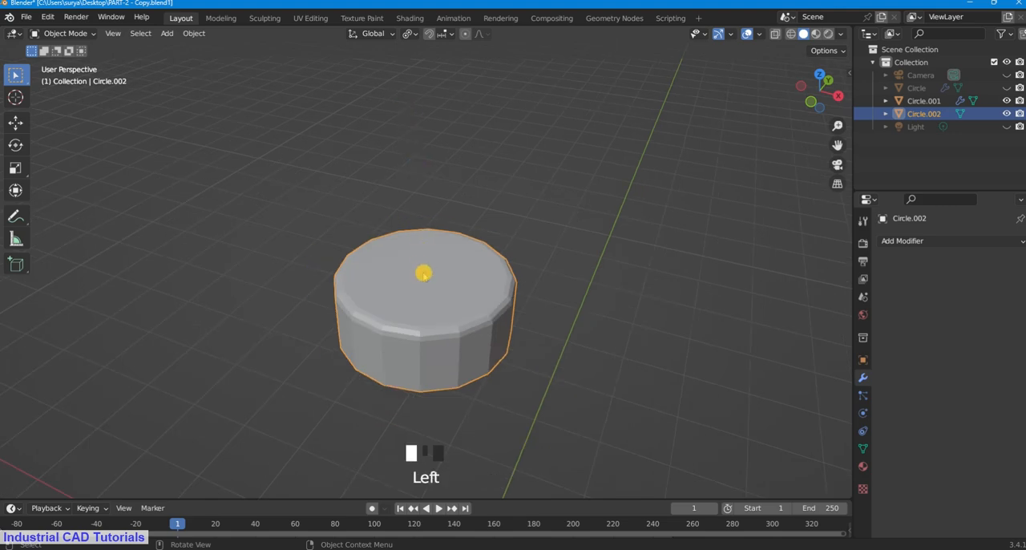
{"action": "right_click", "coordinate": [423, 271]}
{"action": "left_click", "coordinate": [425, 271]}
{"action": "left_click", "coordinate": [572, 224]}
Step: Add a Subdivision Surface modifier to the cap with a viewport level of 2
{"action": "left_click", "coordinate": [885, 241]}
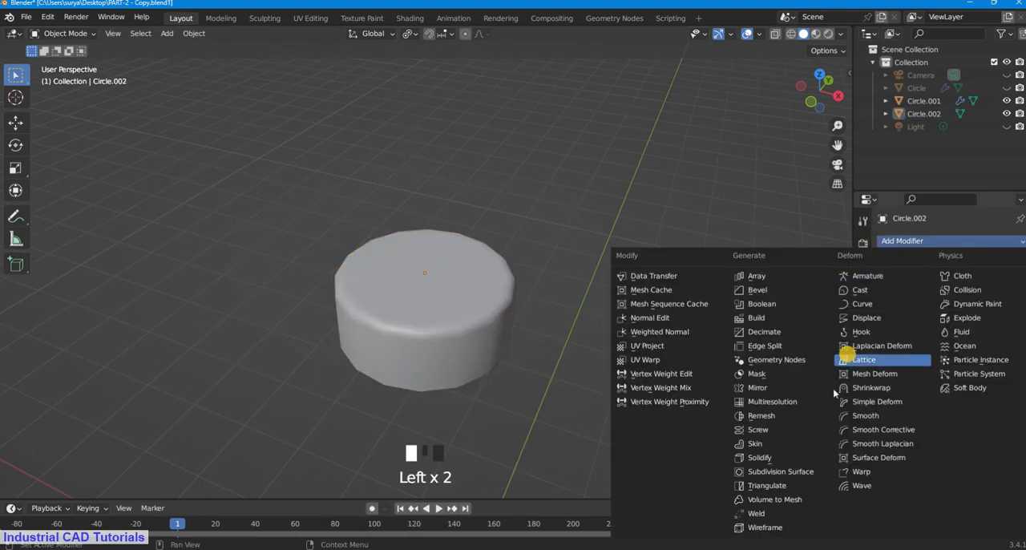
{"action": "left_click", "coordinate": [779, 472]}
{"action": "left_click", "coordinate": [976, 297]}
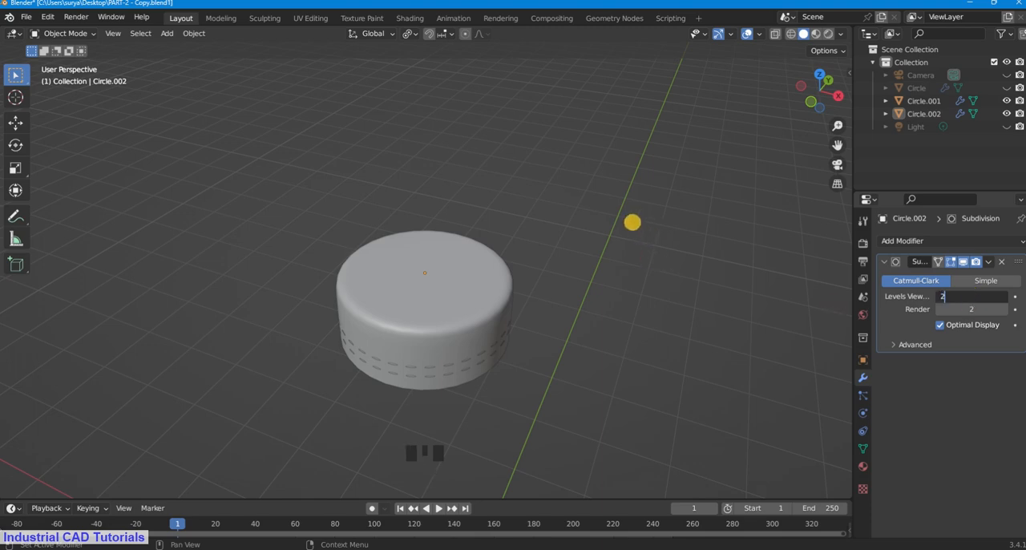
{"action": "left_click", "coordinate": [633, 222]}
{"action": "left_click", "coordinate": [631, 234]}
Step: Select the threaded neck piece inside the cap from below and hide it
{"action": "scroll", "coordinate": [501, 286], "scroll_direction": "up", "scroll_amount": 2}
{"action": "middle_click_drag", "start_coordinate": [502, 284], "coordinate": [755, 114]}
{"action": "left_click_drag", "start_coordinate": [838, 143], "coordinate": [810, 244]}
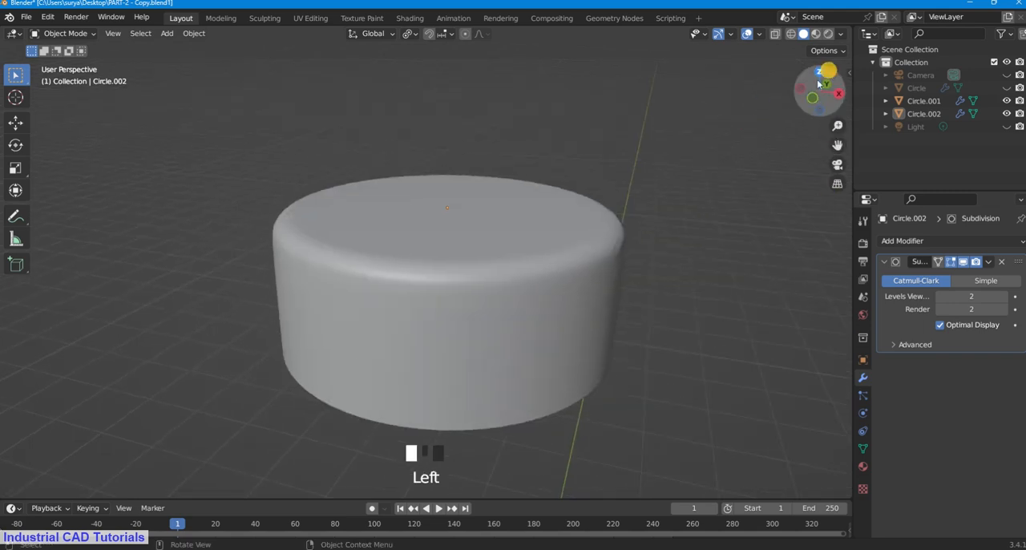
{"action": "left_click_drag", "start_coordinate": [825, 72], "coordinate": [804, 497]}
{"action": "middle_click_drag", "start_coordinate": [793, 146], "coordinate": [797, 152]}
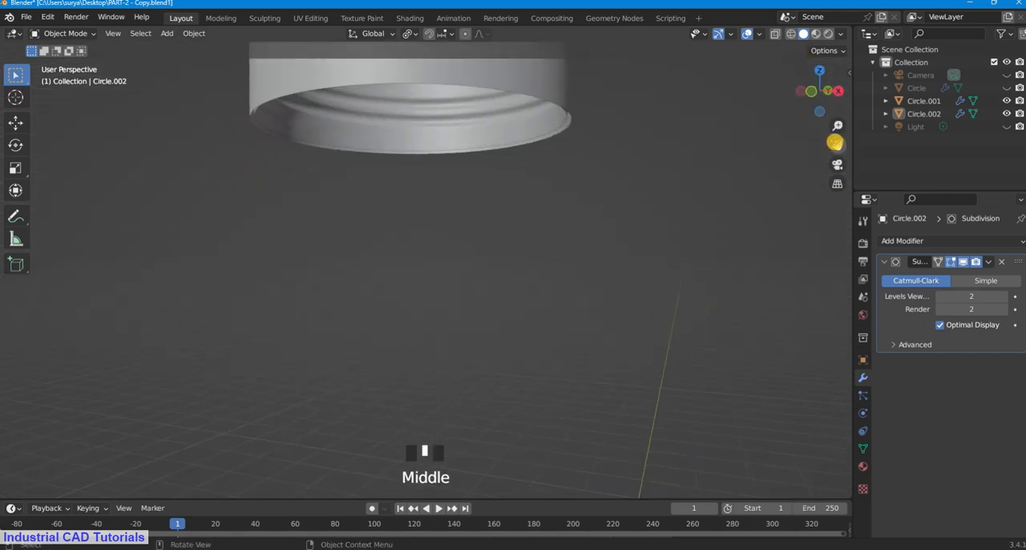
{"action": "left_click_drag", "start_coordinate": [838, 142], "coordinate": [838, 215]}
{"action": "middle_click_drag", "start_coordinate": [639, 189], "coordinate": [608, 214]}
{"action": "left_click", "coordinate": [546, 178]}
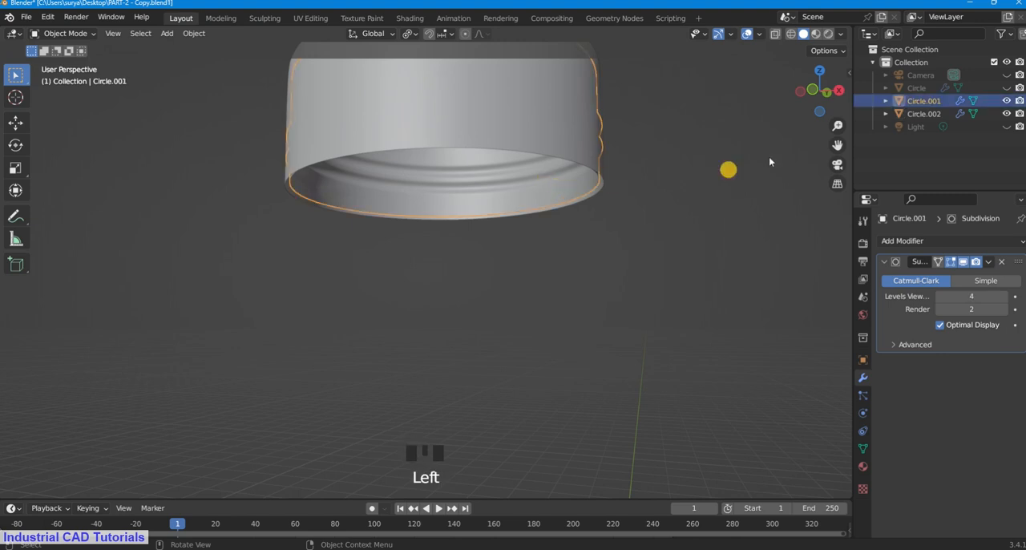
{"action": "left_click_drag", "start_coordinate": [838, 146], "coordinate": [810, 309]}
{"action": "left_click_drag", "start_coordinate": [817, 96], "coordinate": [814, 58]}
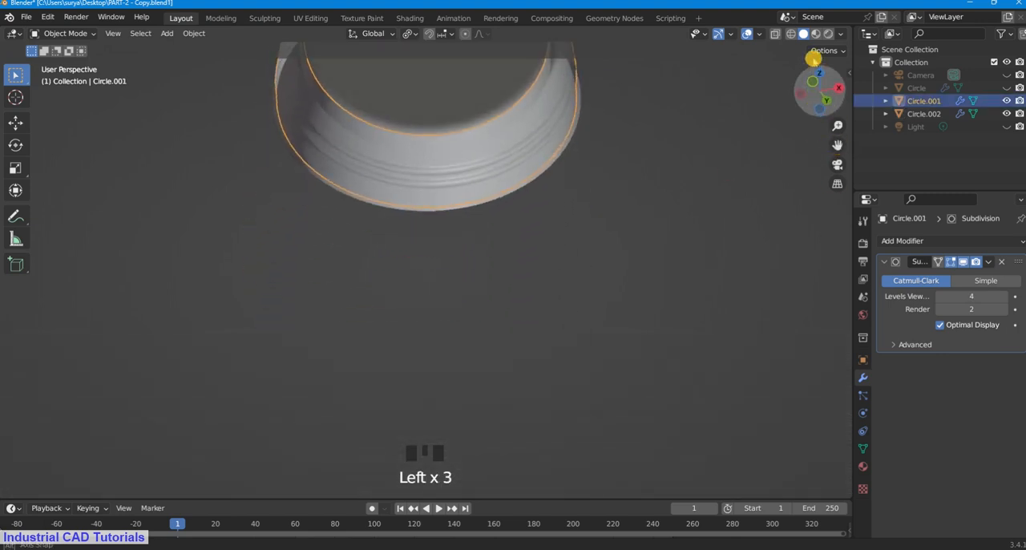
{"action": "left_click_drag", "start_coordinate": [838, 146], "coordinate": [753, 160]}
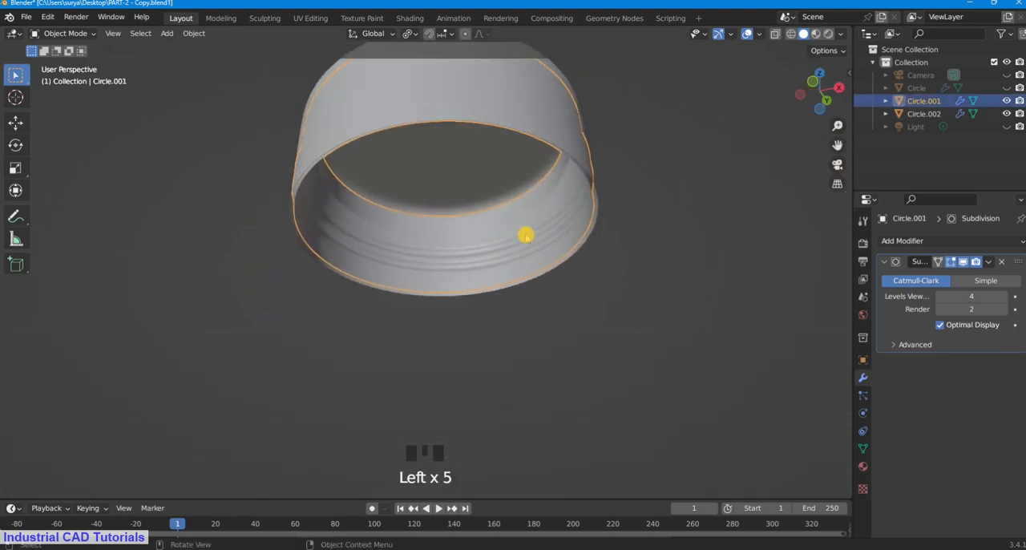
{"action": "key", "text": "h"}
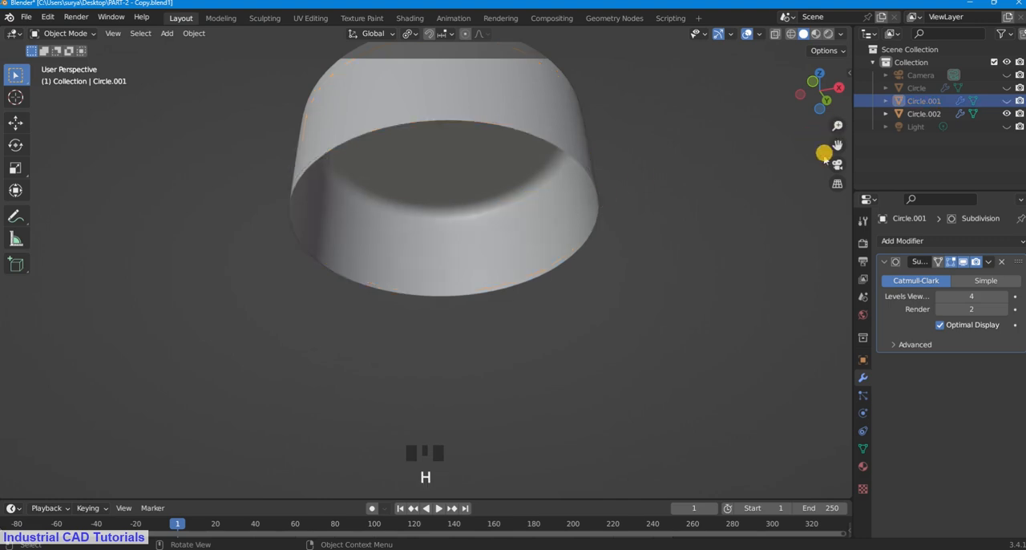
Step: Examine the cap's hollow interior and open lower rim from underneath and from the side
{"action": "left_click_drag", "start_coordinate": [840, 146], "coordinate": [842, 258]}
{"action": "left_click_drag", "start_coordinate": [812, 79], "coordinate": [815, 22]}
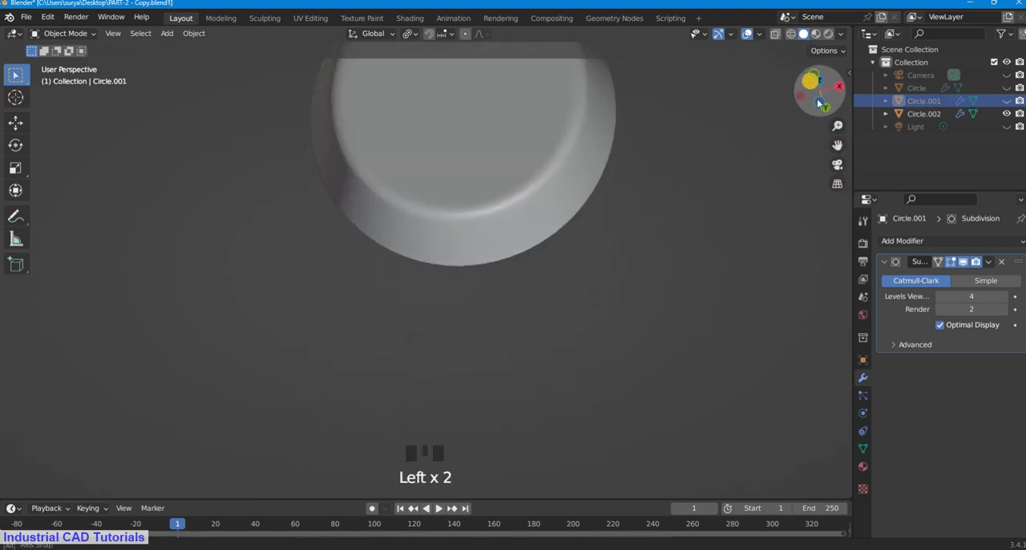
{"action": "left_click_drag", "start_coordinate": [820, 102], "coordinate": [559, 266]}
{"action": "middle_click_drag", "start_coordinate": [559, 265], "coordinate": [546, 250]}
{"action": "scroll", "coordinate": [566, 177], "scroll_direction": "up", "scroll_amount": 2}
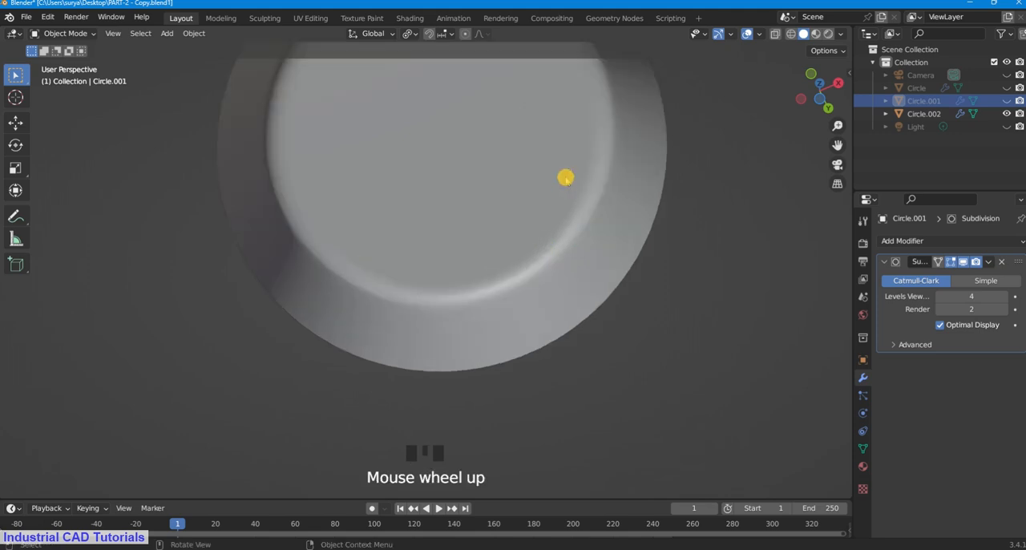
{"action": "scroll", "coordinate": [566, 177], "scroll_direction": "down", "scroll_amount": 4}
{"action": "middle_click_drag", "start_coordinate": [568, 142], "coordinate": [545, 229]}
{"action": "left_click_drag", "start_coordinate": [837, 145], "coordinate": [697, 173]}
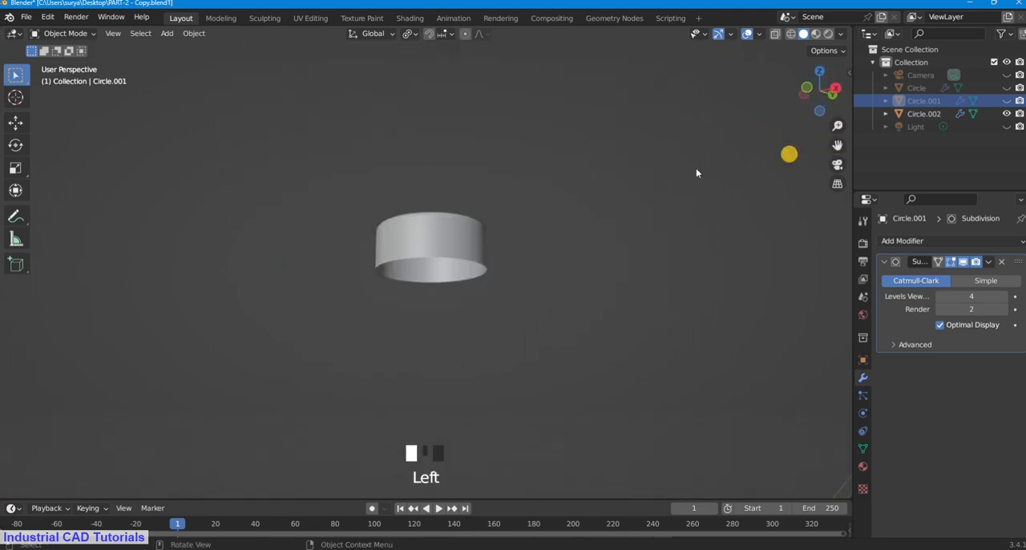
{"action": "middle_click_drag", "start_coordinate": [697, 173], "coordinate": [665, 195]}
Step: Enter Edit Mode on the cap and add three evenly spaced horizontal loop cuts around its side wall
{"action": "left_click", "coordinate": [393, 295]}
{"action": "left_click", "coordinate": [64, 33]}
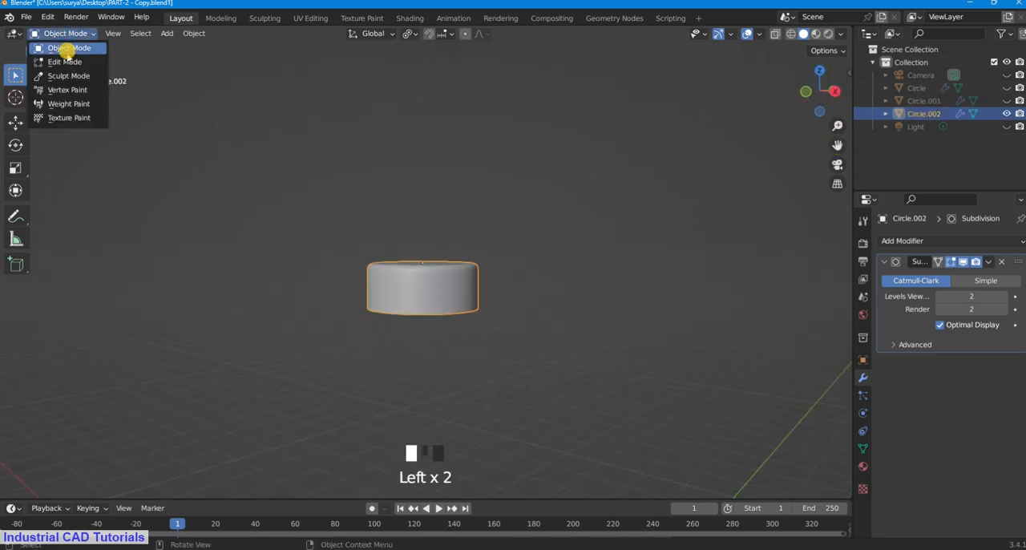
{"action": "left_click", "coordinate": [64, 62]}
{"action": "scroll", "coordinate": [442, 328], "scroll_direction": "up", "scroll_amount": 4}
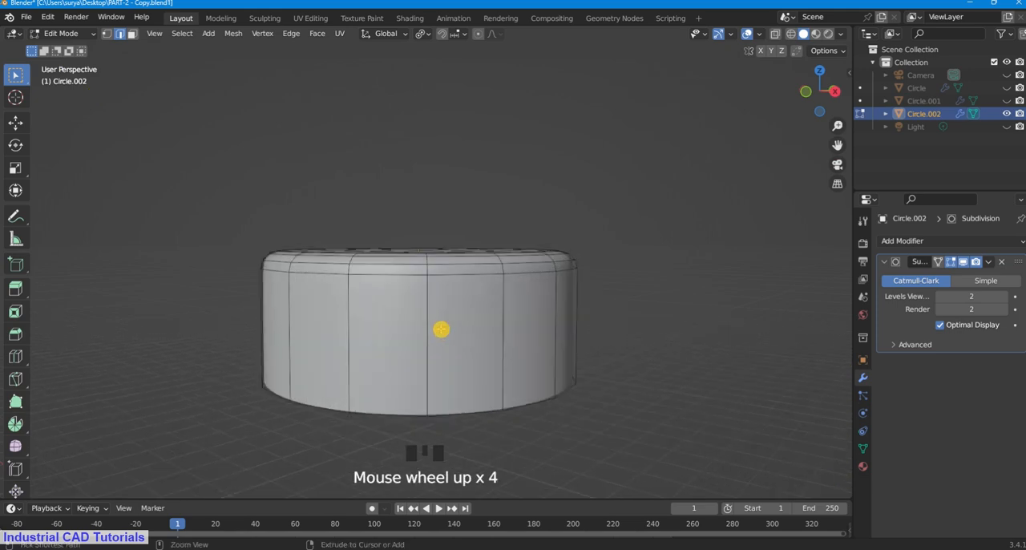
{"action": "key", "text": "ctrl+r"}
{"action": "scroll", "coordinate": [442, 329], "scroll_direction": "up", "scroll_amount": 2}
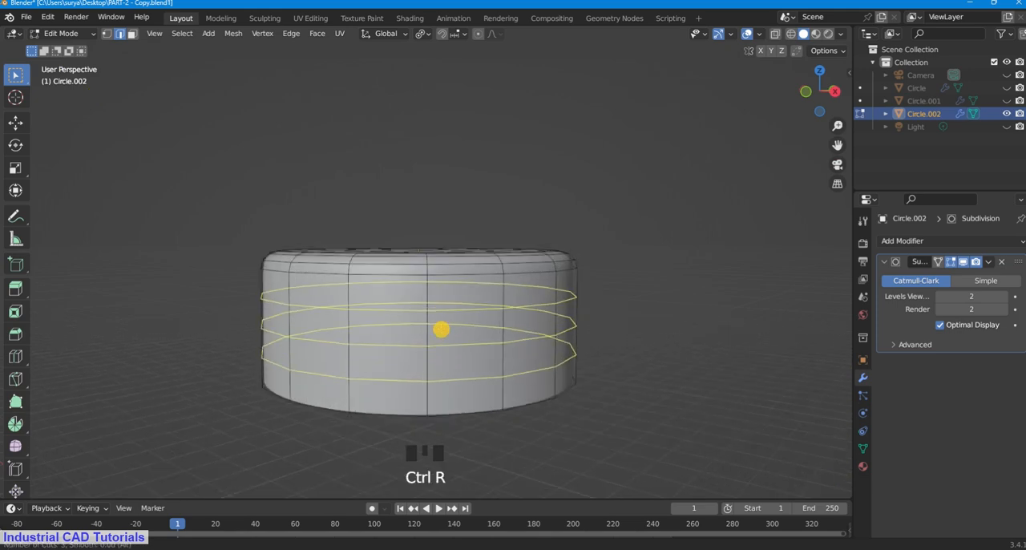
{"action": "left_click", "coordinate": [442, 329]}
{"action": "left_click", "coordinate": [509, 312]}
Step: Add one more horizontal loop cut to the cap's side wall and slide it down close to the lower rim
{"action": "left_click", "coordinate": [834, 149]}
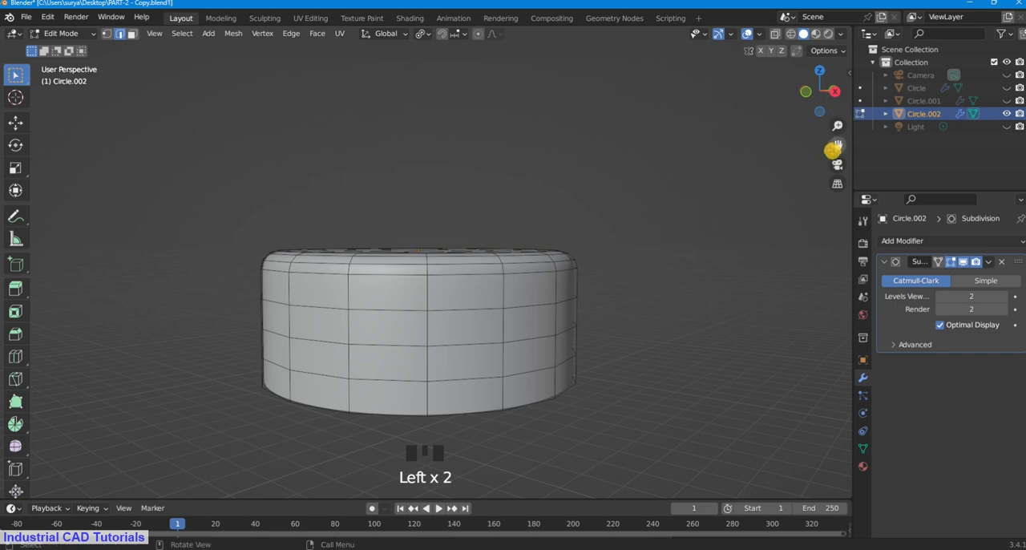
{"action": "left_click_drag", "start_coordinate": [838, 147], "coordinate": [561, 273]}
{"action": "key", "text": "ctrl+r"}
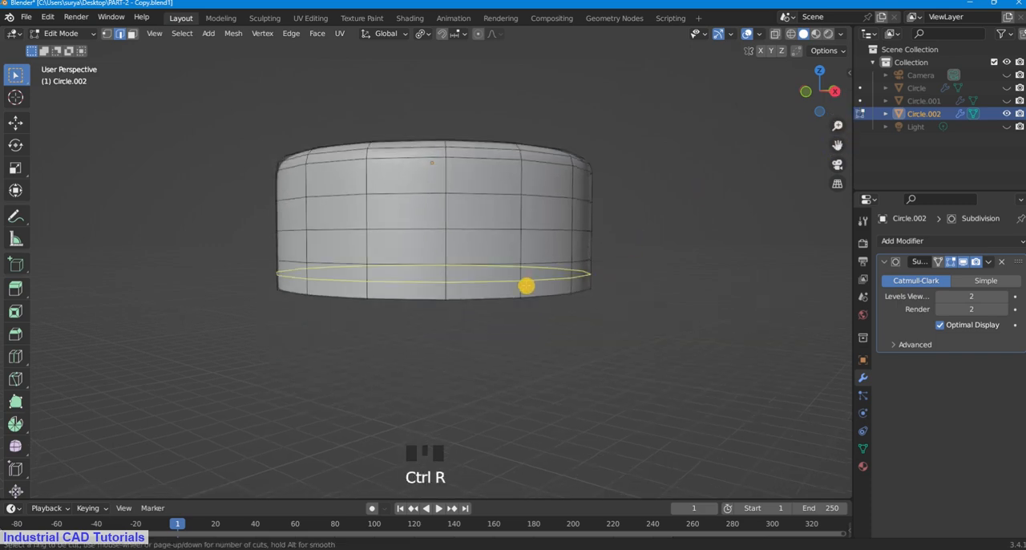
{"action": "left_click", "coordinate": [527, 287]}
{"action": "left_click", "coordinate": [561, 304]}
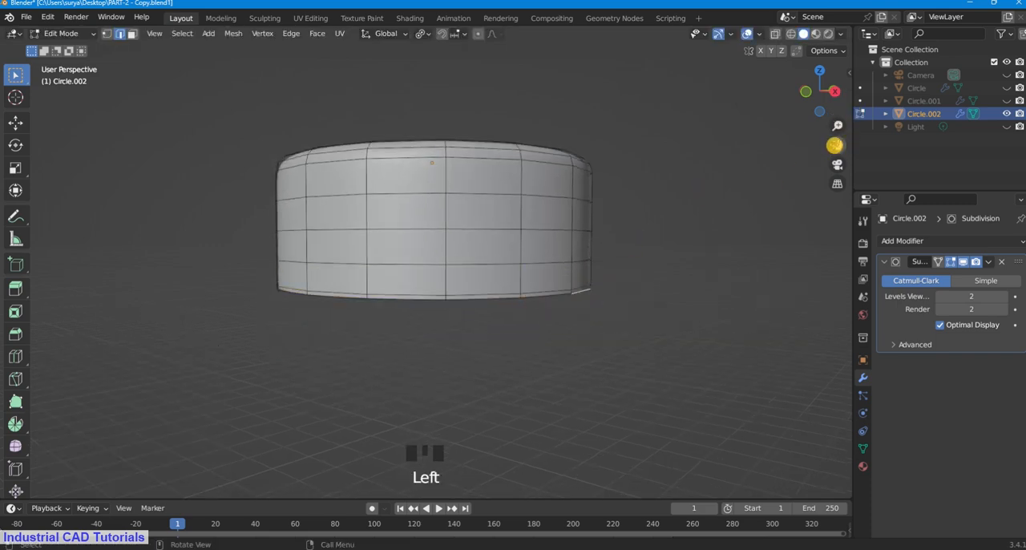
{"action": "left_click", "coordinate": [835, 146]}
{"action": "mouse_move", "coordinate": [818, 91]}
{"action": "left_mouse_down"}
{"action": "mouse_move", "coordinate": [826, 128]}
{"action": "mouse_move", "coordinate": [852, 133]}
{"action": "mouse_move", "coordinate": [66, 122]}
{"action": "mouse_move", "coordinate": [802, 100]}
{"action": "left_mouse_up"}
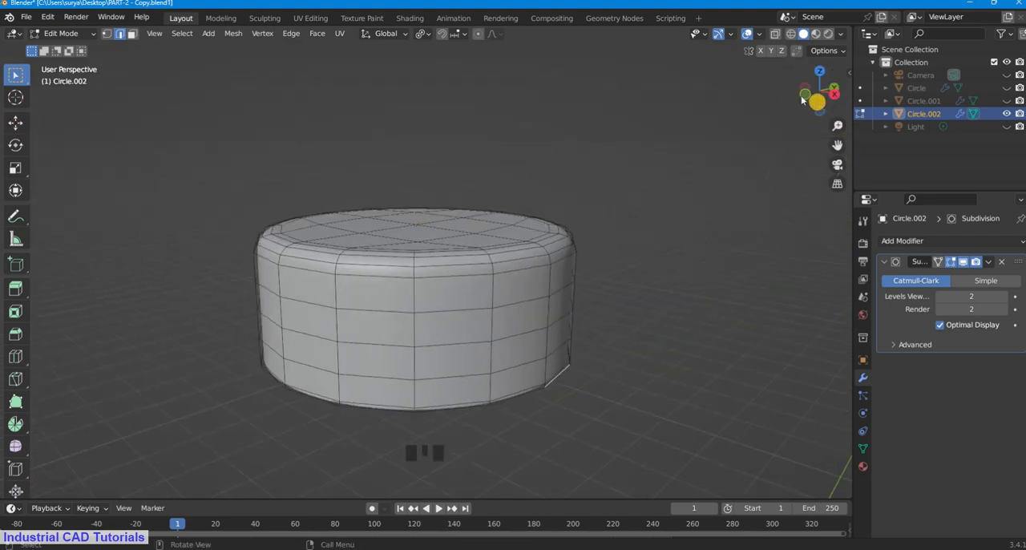
Step: Return to Object Mode and reselect the cap
{"action": "left_click", "coordinate": [57, 33]}
{"action": "left_click", "coordinate": [69, 46]}
{"action": "scroll", "coordinate": [555, 186], "scroll_direction": "down", "scroll_amount": 3}
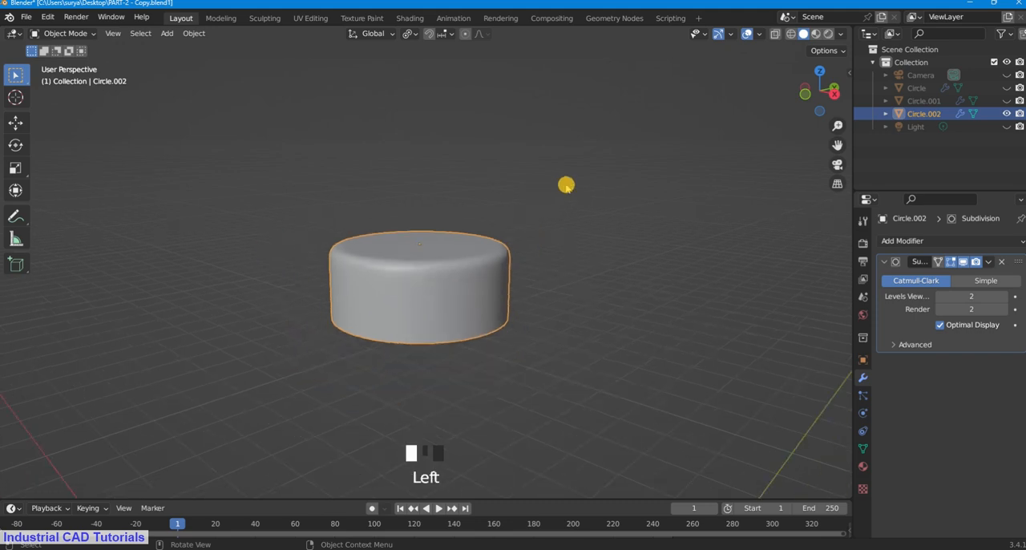
{"action": "left_click", "coordinate": [518, 233]}
{"action": "left_click", "coordinate": [473, 274]}
Step: Unhide the bottle body and the threaded neck piece beneath the cap
{"action": "left_click", "coordinate": [1007, 87]}
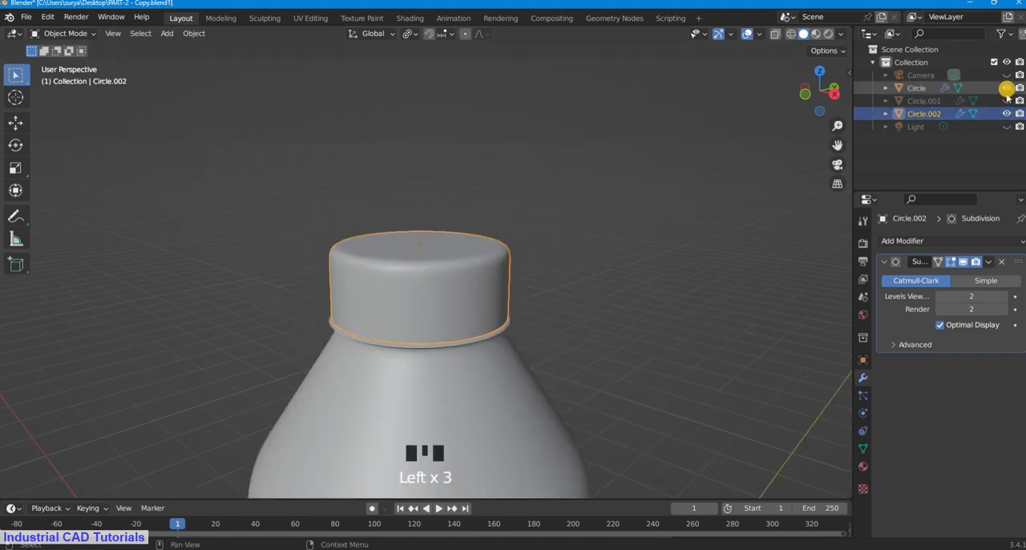
{"action": "left_click", "coordinate": [1007, 100]}
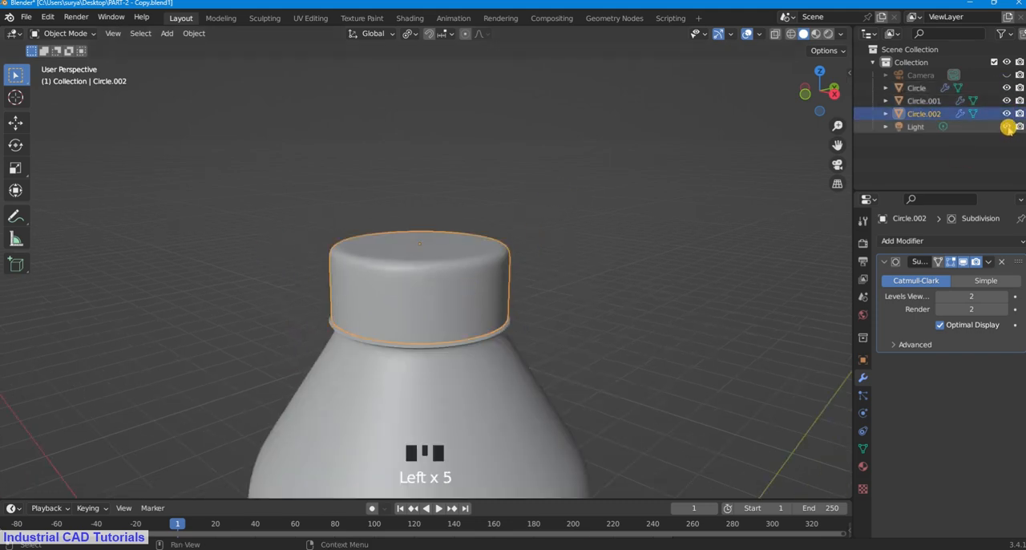
{"action": "left_click", "coordinate": [1008, 127]}
{"action": "scroll", "coordinate": [810, 126], "scroll_direction": "down", "scroll_amount": 3}
{"action": "left_click_drag", "start_coordinate": [839, 147], "coordinate": [830, 56]}
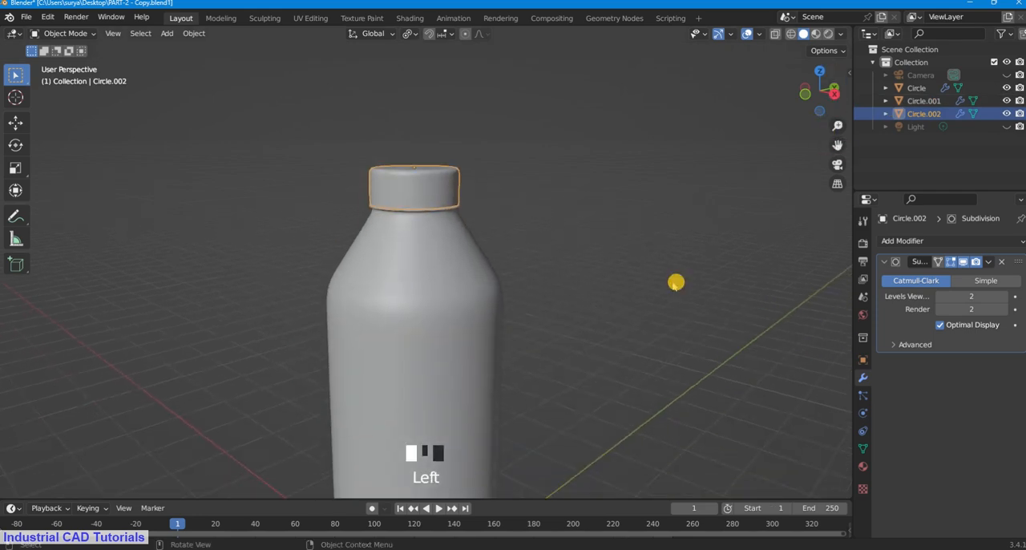
Step: Examine the assembled bottle from the base, the side and around the capped neck
{"action": "left_click", "coordinate": [673, 282]}
{"action": "middle_click_drag", "start_coordinate": [669, 281], "coordinate": [700, 126]}
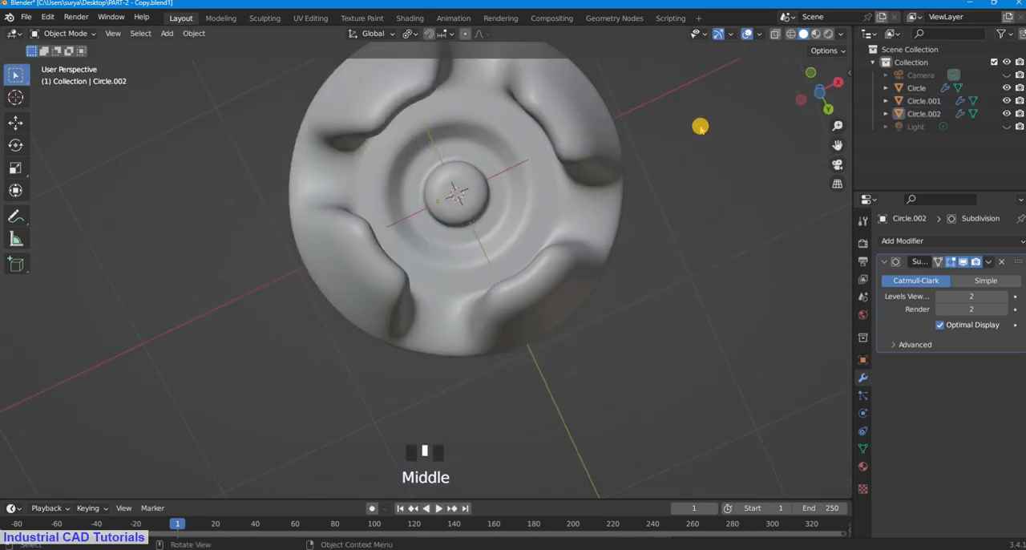
{"action": "middle_click_drag", "start_coordinate": [588, 211], "coordinate": [582, 245]}
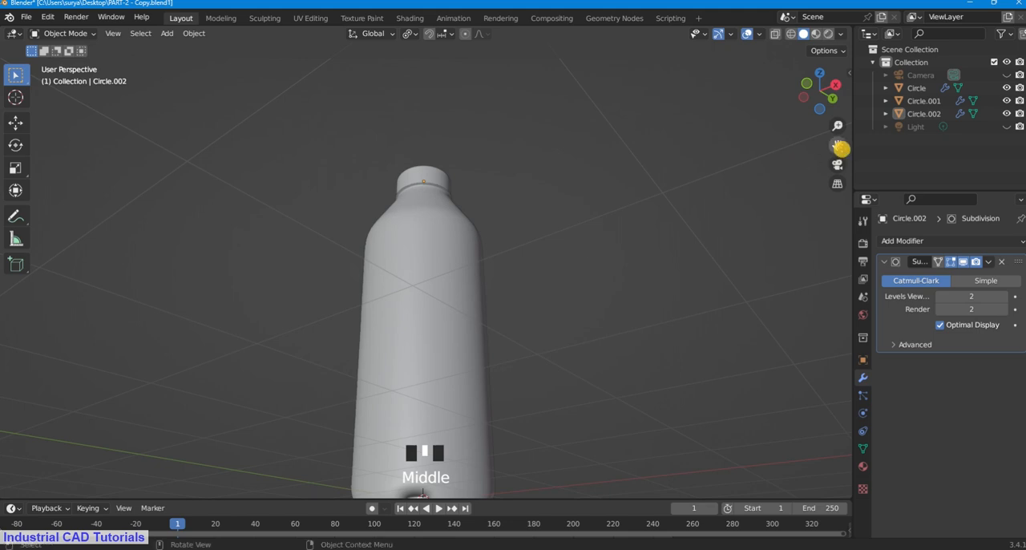
{"action": "left_click_drag", "start_coordinate": [839, 147], "coordinate": [811, 161]}
{"action": "left_click", "coordinate": [491, 296]}
{"action": "middle_click_drag", "start_coordinate": [508, 312], "coordinate": [509, 378]}
{"action": "left_click_drag", "start_coordinate": [842, 150], "coordinate": [841, 179]}
{"action": "scroll", "coordinate": [469, 230], "scroll_direction": "up", "scroll_amount": 2}
{"action": "left_click", "coordinate": [849, 151]}
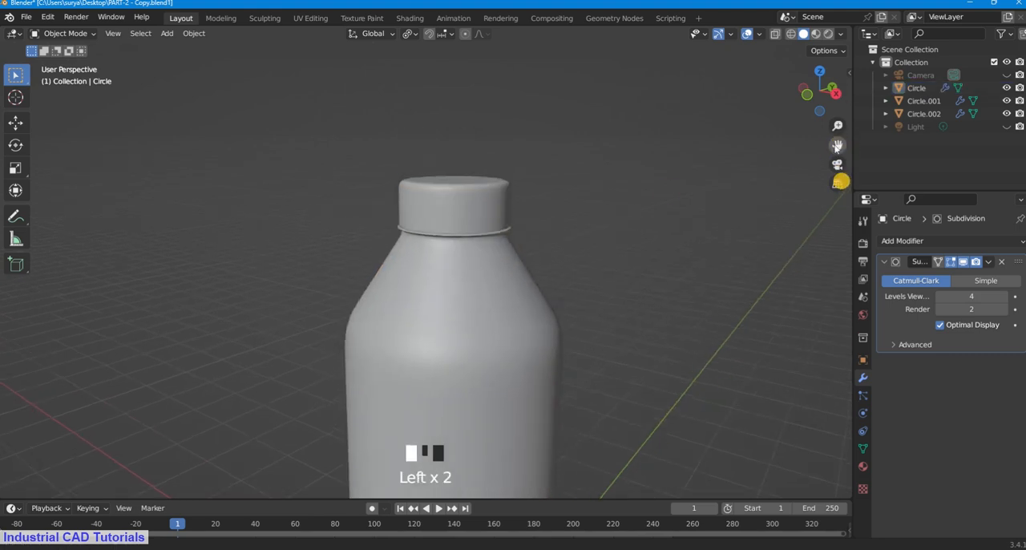
Step: Lift the cap about 0.55 m along Z, clear of the threaded neck
{"action": "left_click", "coordinate": [470, 217]}
{"action": "key", "text": "g"}
{"action": "key", "text": "z"}
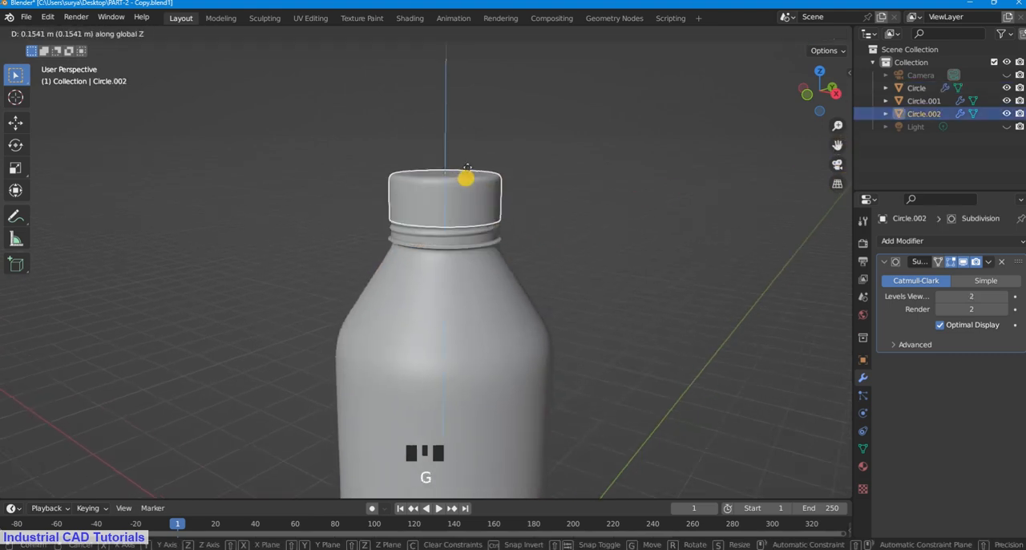
{"action": "left_click", "coordinate": [478, 219]}
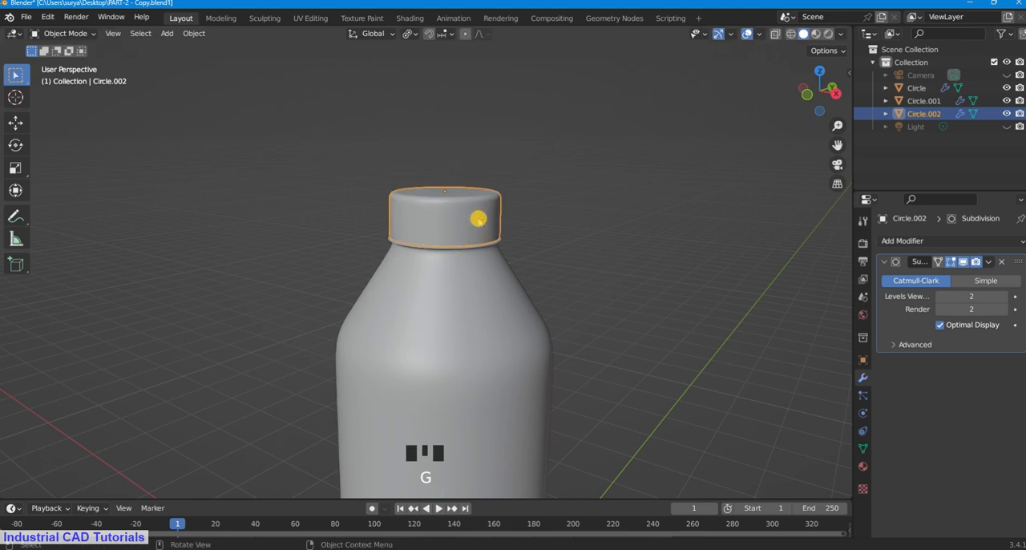
{"action": "key", "text": "g"}
{"action": "key", "text": "z"}
{"action": "left_click", "coordinate": [471, 184]}
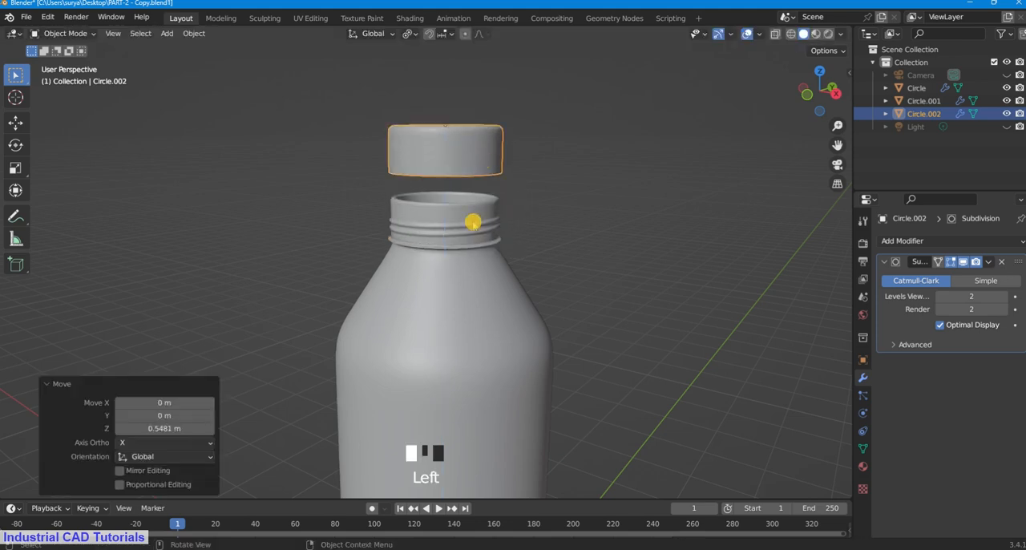
Step: Try moving the threaded neck piece sideways off the bottle
{"action": "left_click", "coordinate": [489, 231]}
{"action": "key", "text": "g"}
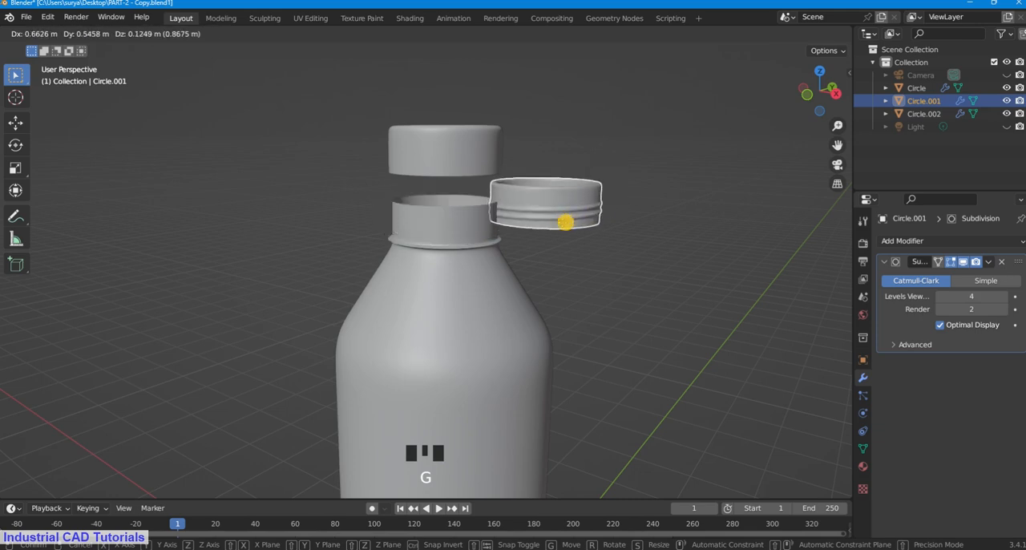
{"action": "right_click", "coordinate": [518, 230]}
{"action": "left_click", "coordinate": [569, 203]}
{"action": "scroll", "coordinate": [477, 217], "scroll_direction": "up", "scroll_amount": 2}
{"action": "left_click", "coordinate": [553, 178]}
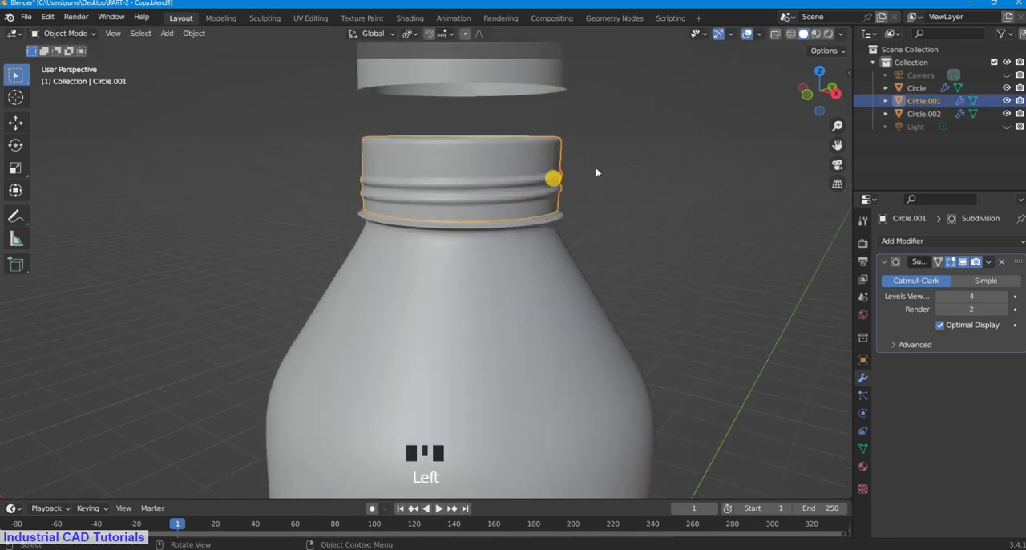
{"action": "left_click_drag", "start_coordinate": [834, 144], "coordinate": [834, 181]}
Step: Lower the cap along Z back onto the bottle's threaded neck
{"action": "left_click", "coordinate": [481, 121]}
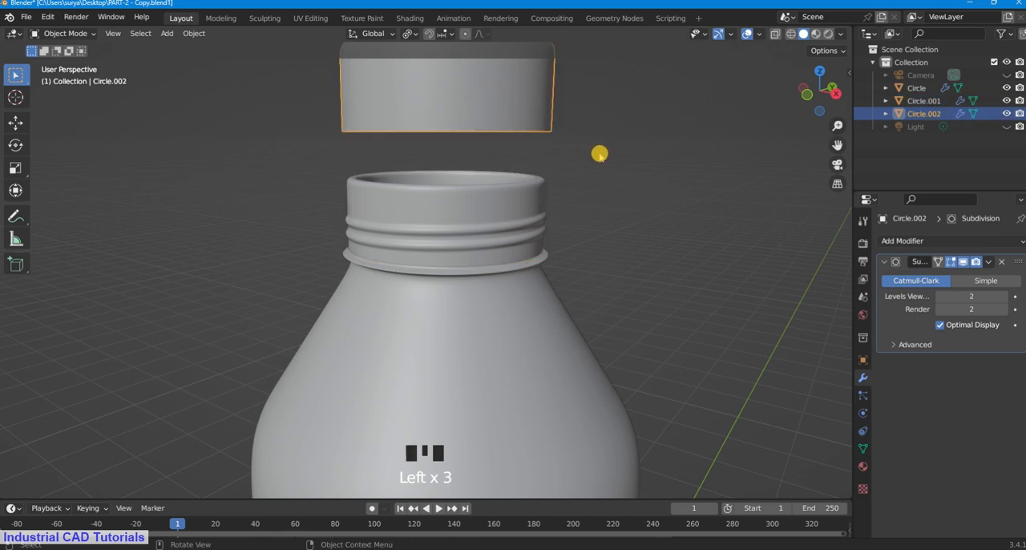
{"action": "scroll", "coordinate": [600, 153], "scroll_direction": "down", "scroll_amount": 2}
{"action": "key", "text": "g"}
{"action": "key", "text": "z"}
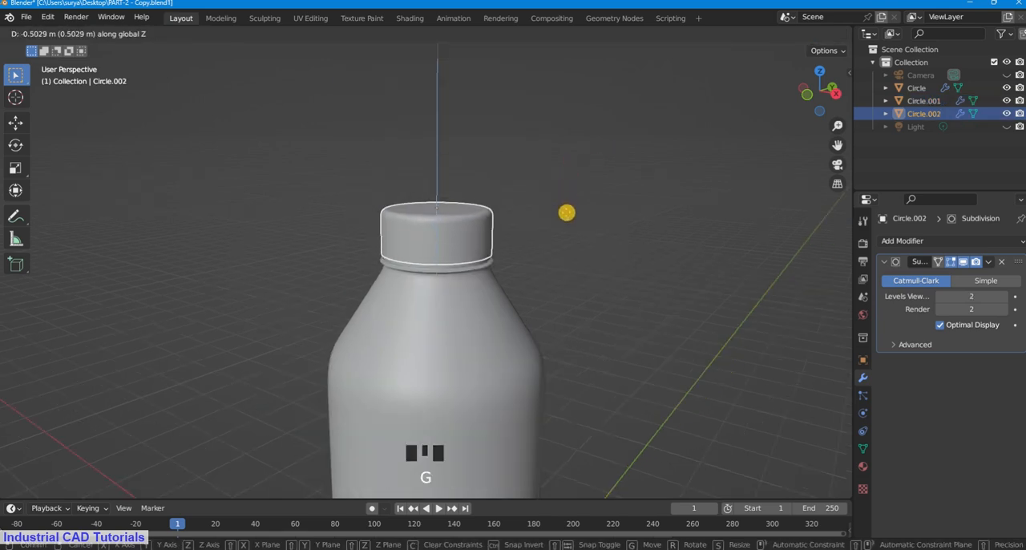
{"action": "left_click", "coordinate": [567, 216]}
Step: Examine the complete bottle from the side and above, checking the body and cap as separate objects
{"action": "left_click", "coordinate": [577, 160]}
{"action": "scroll", "coordinate": [573, 151], "scroll_direction": "down", "scroll_amount": 3}
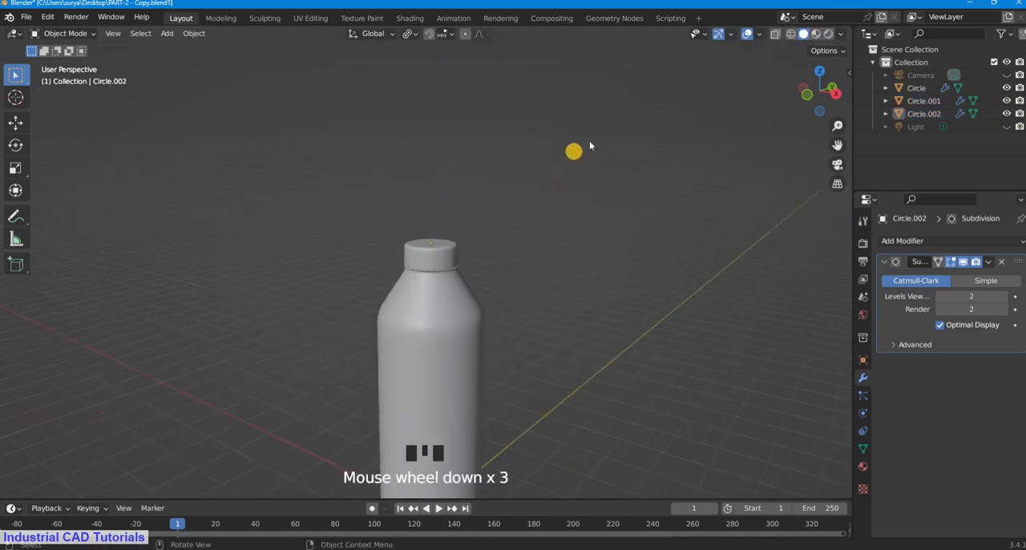
{"action": "scroll", "coordinate": [573, 152], "scroll_direction": "up", "scroll_amount": 2}
{"action": "left_click_drag", "start_coordinate": [844, 145], "coordinate": [843, 8]}
{"action": "scroll", "coordinate": [541, 238], "scroll_direction": "down", "scroll_amount": 4}
{"action": "scroll", "coordinate": [447, 251], "scroll_direction": "up", "scroll_amount": 2}
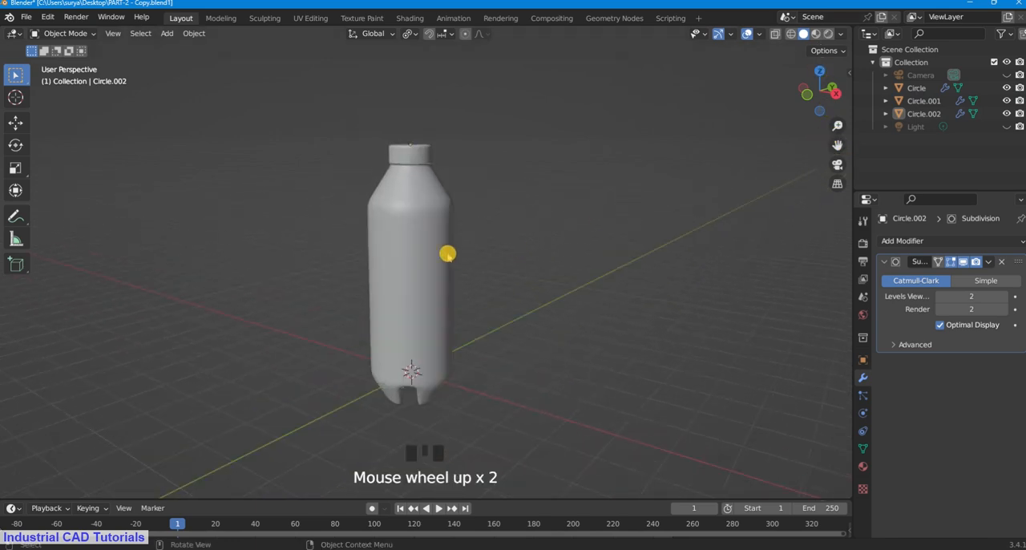
{"action": "left_click", "coordinate": [449, 252]}
{"action": "left_click", "coordinate": [437, 161]}
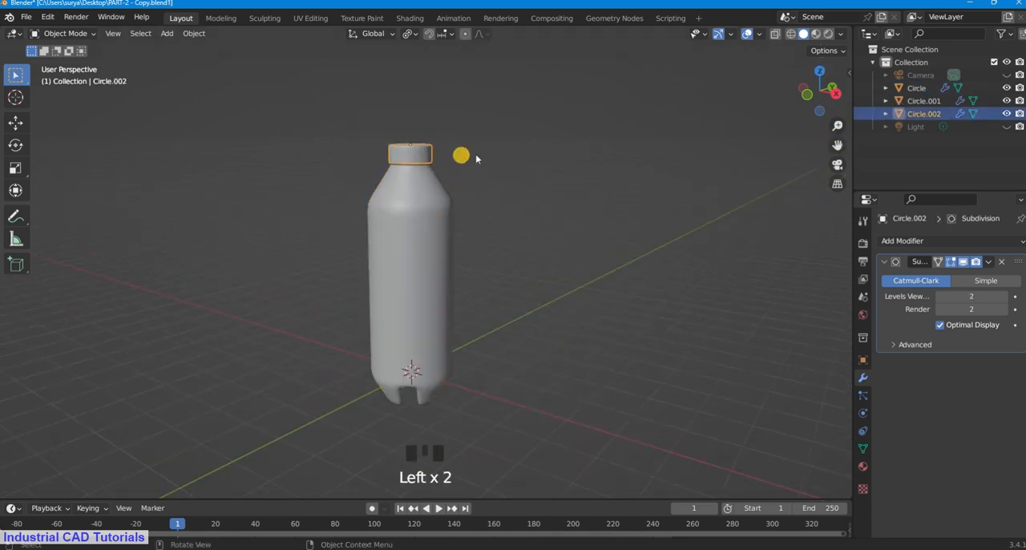
{"action": "scroll", "coordinate": [425, 199], "scroll_direction": "up", "scroll_amount": 1}
{"action": "left_click", "coordinate": [424, 201]}
{"action": "middle_click_drag", "start_coordinate": [424, 201], "coordinate": [542, 313]}
{"action": "scroll", "coordinate": [583, 166], "scroll_direction": "down", "scroll_amount": 3}
{"action": "scroll", "coordinate": [416, 287], "scroll_direction": "up", "scroll_amount": 2}
{"action": "scroll", "coordinate": [428, 191], "scroll_direction": "up", "scroll_amount": 1}
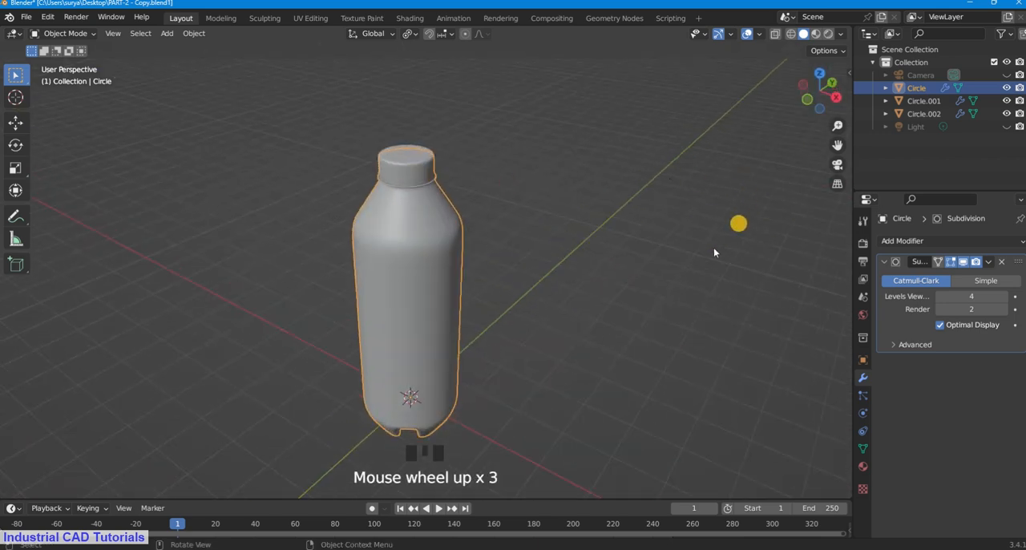
{"action": "left_click", "coordinate": [449, 275]}
{"action": "left_click", "coordinate": [426, 169]}
{"action": "left_click", "coordinate": [425, 215]}
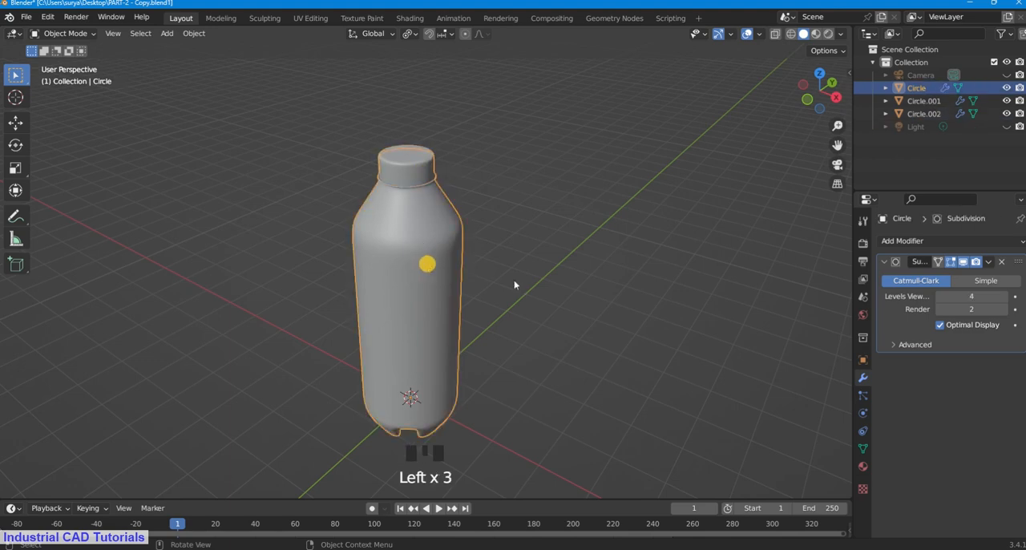
{"action": "middle_click_drag", "start_coordinate": [640, 303], "coordinate": [637, 276]}
Step: Add a Solidify modifier with a thickness of 0.01 m to the bottle body
{"action": "left_click", "coordinate": [435, 259]}
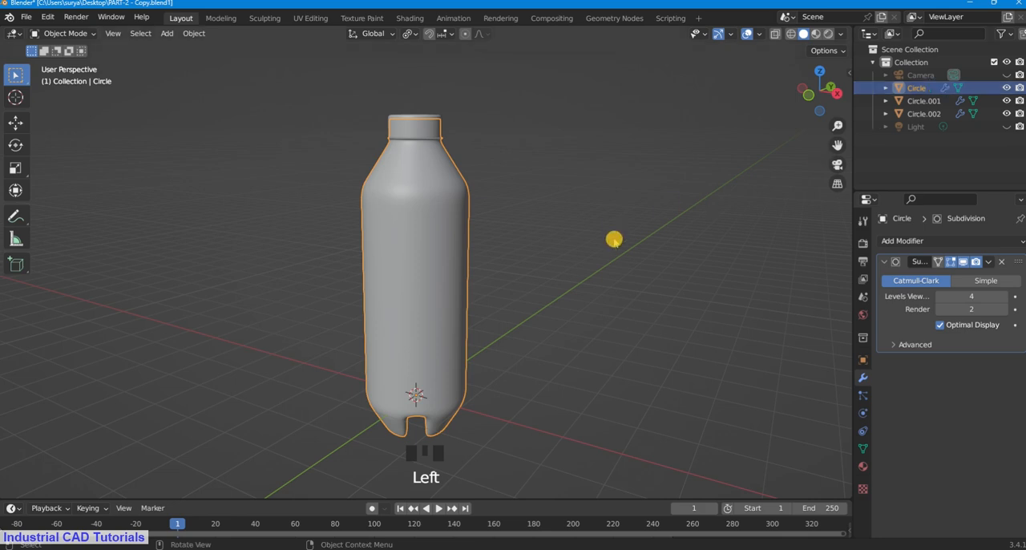
{"action": "left_click", "coordinate": [980, 242]}
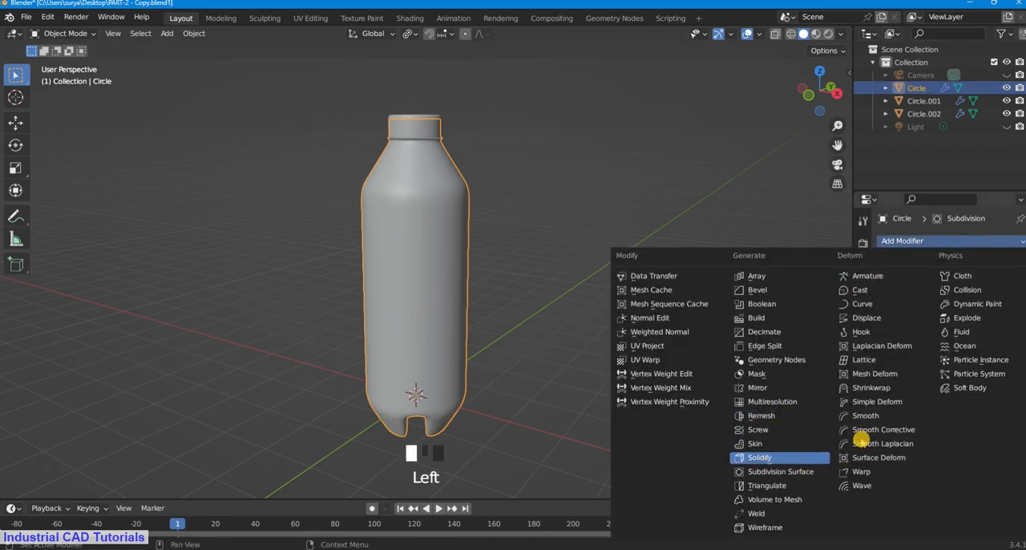
{"action": "left_click", "coordinate": [760, 457]}
{"action": "left_click", "coordinate": [971, 396]}
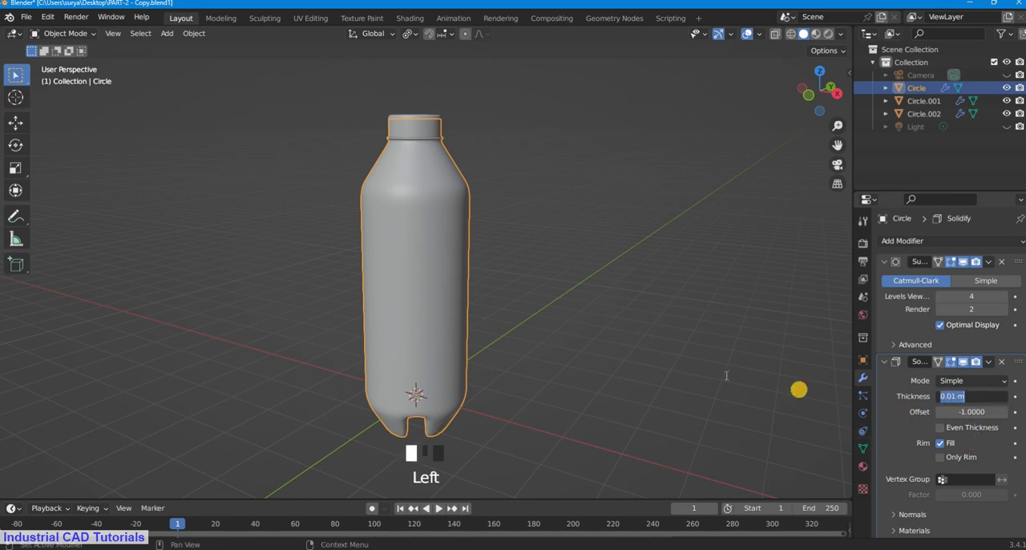
{"action": "left_click", "coordinate": [637, 344]}
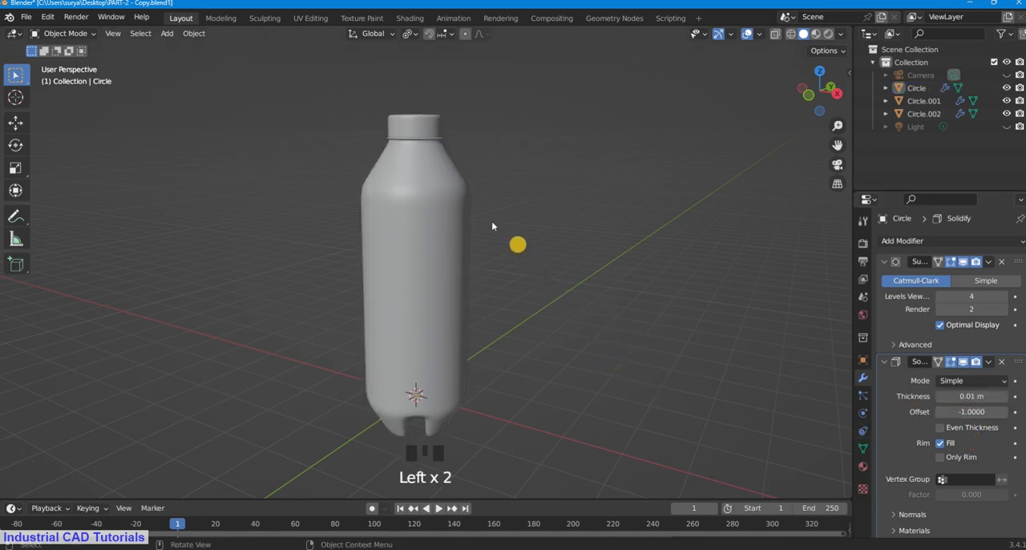
Step: Hide the cap and the threaded neck piece to expose the bottle body's open mouth
{"action": "scroll", "coordinate": [480, 179], "scroll_direction": "up", "scroll_amount": 2}
{"action": "scroll", "coordinate": [480, 179], "scroll_direction": "down", "scroll_amount": 3}
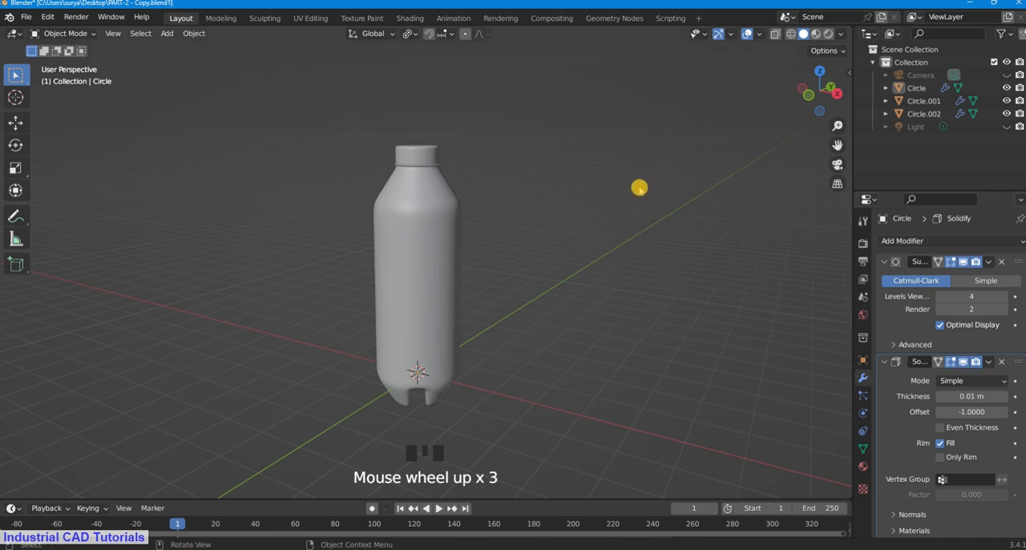
{"action": "middle_click_drag", "start_coordinate": [639, 187], "coordinate": [618, 213]}
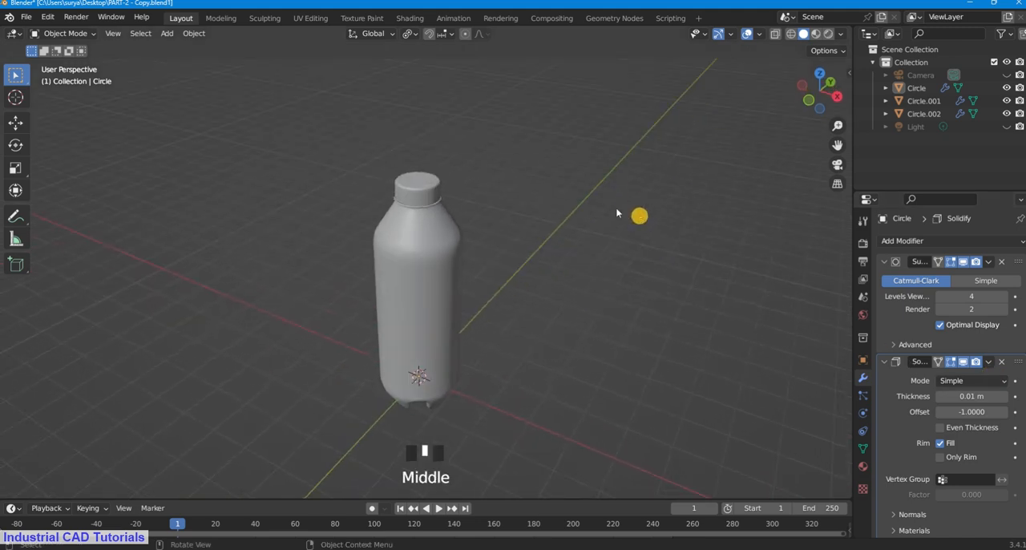
{"action": "scroll", "coordinate": [731, 154], "scroll_direction": "up", "scroll_amount": 2}
{"action": "left_click_drag", "start_coordinate": [837, 145], "coordinate": [835, 88]}
{"action": "scroll", "coordinate": [469, 300], "scroll_direction": "up", "scroll_amount": 5}
{"action": "scroll", "coordinate": [433, 294], "scroll_direction": "down", "scroll_amount": 3}
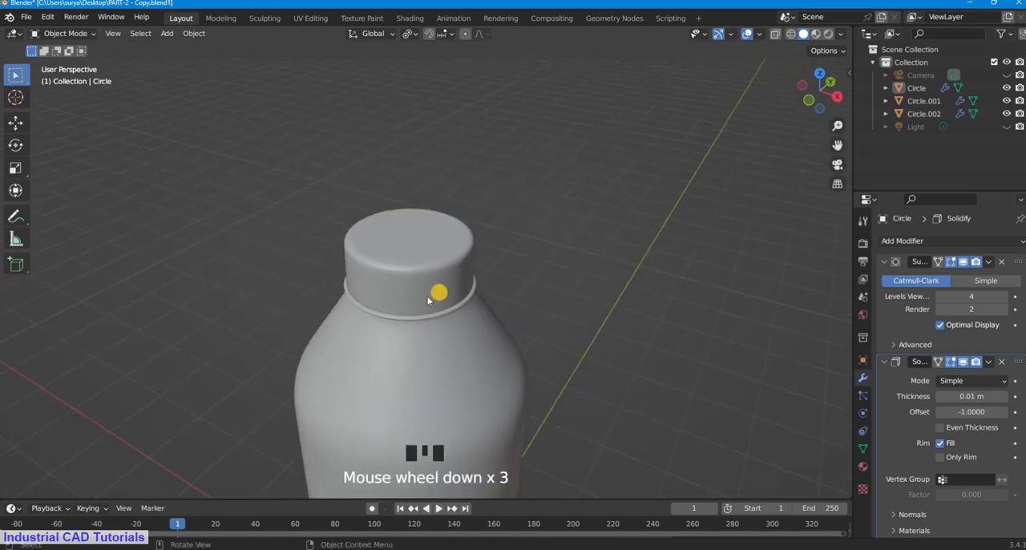
{"action": "left_click", "coordinate": [412, 291]}
{"action": "scroll", "coordinate": [412, 291], "scroll_direction": "up", "scroll_amount": 1}
{"action": "scroll", "coordinate": [412, 290], "scroll_direction": "up", "scroll_amount": 3}
{"action": "scroll", "coordinate": [411, 290], "scroll_direction": "down", "scroll_amount": 3}
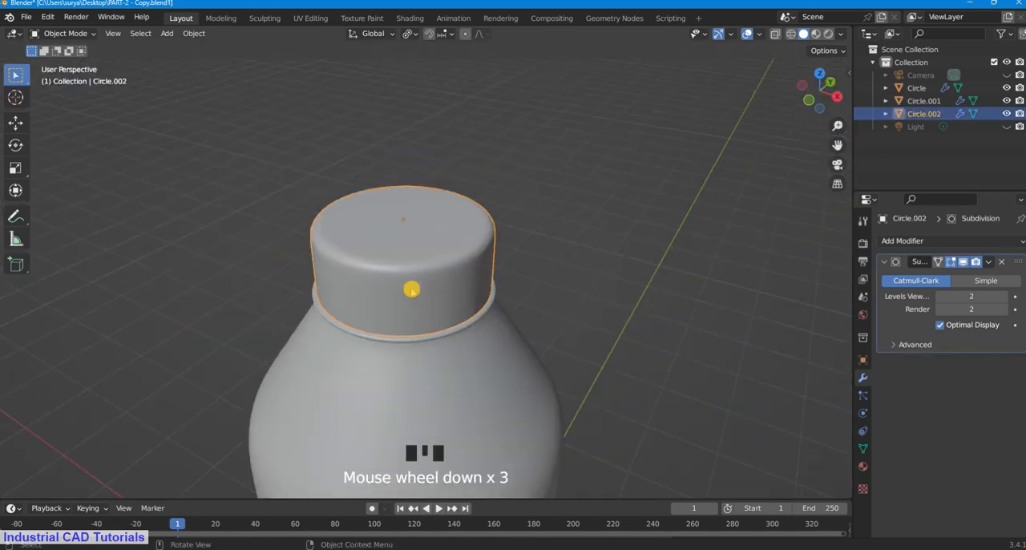
{"action": "key", "text": "h"}
{"action": "scroll", "coordinate": [437, 273], "scroll_direction": "up", "scroll_amount": 1}
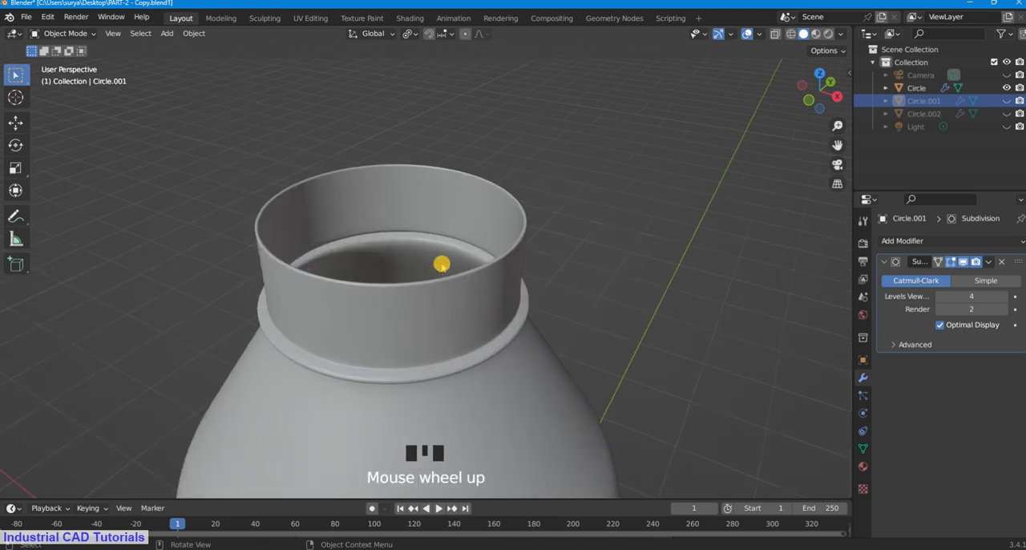
Step: Select the bottle body and make the hidden threaded neck piece and cap visible again
{"action": "left_click", "coordinate": [444, 279]}
{"action": "scroll", "coordinate": [473, 274], "scroll_direction": "down", "scroll_amount": 1}
{"action": "mouse_move", "coordinate": [476, 271]}
{"action": "middle_mouse_down"}
{"action": "mouse_move", "coordinate": [467, 314]}
{"action": "mouse_move", "coordinate": [490, 272]}
{"action": "middle_mouse_up"}
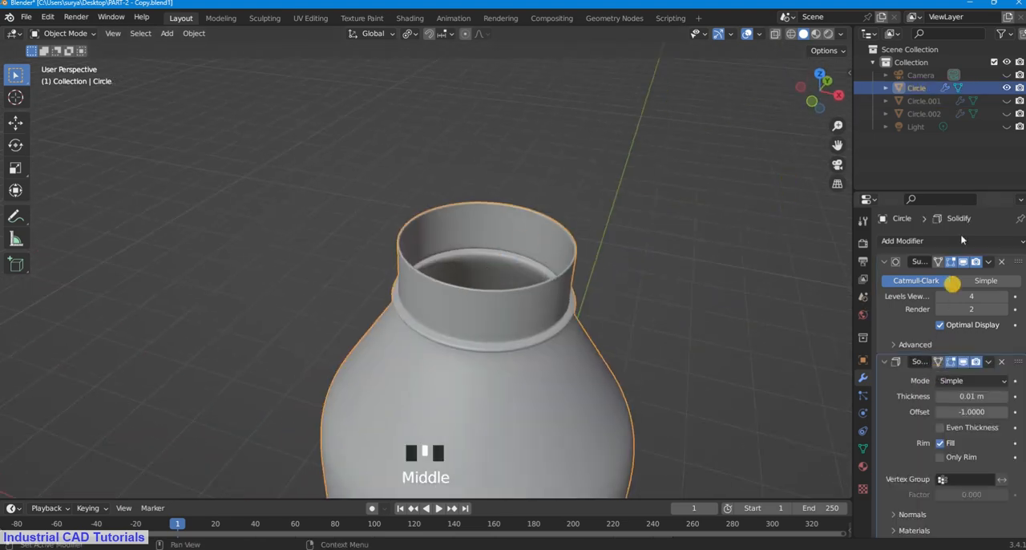
{"action": "left_click", "coordinate": [1007, 100]}
{"action": "left_click", "coordinate": [1007, 113]}
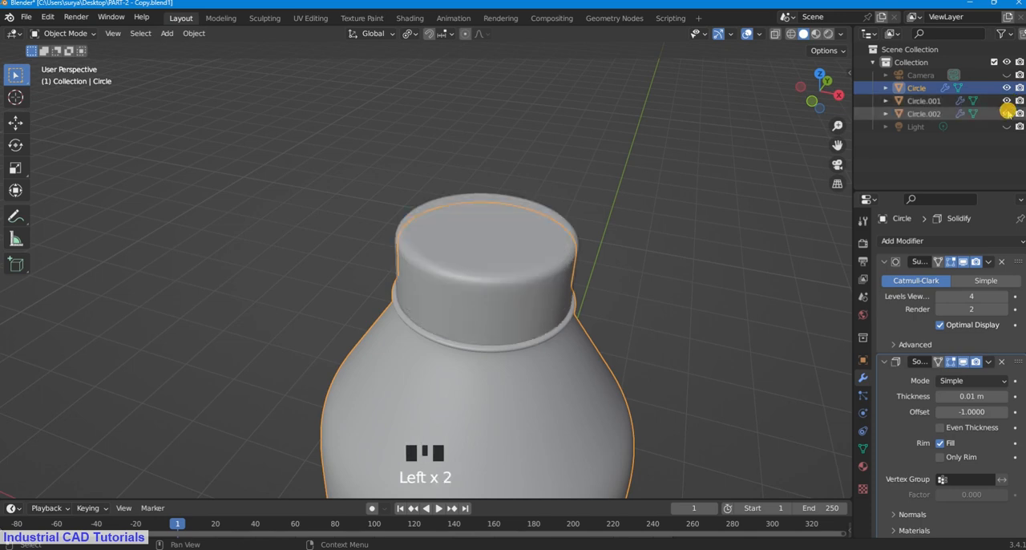
Step: Add a Solidify modifier with a thickness of 0.01 m to the cap
{"action": "left_click", "coordinate": [714, 197]}
{"action": "middle_click_drag", "start_coordinate": [483, 303], "coordinate": [478, 200]}
{"action": "left_click", "coordinate": [477, 200]}
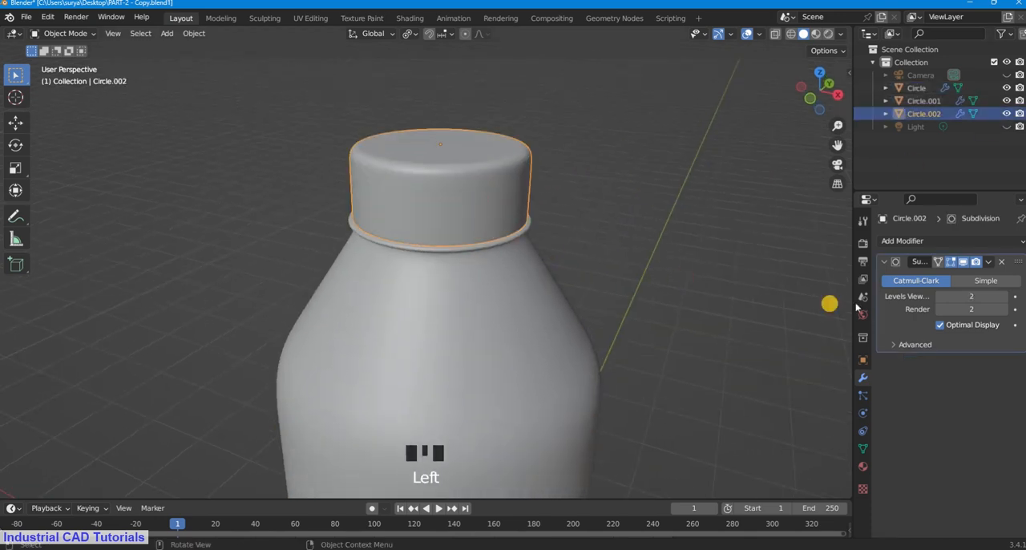
{"action": "left_click", "coordinate": [962, 241]}
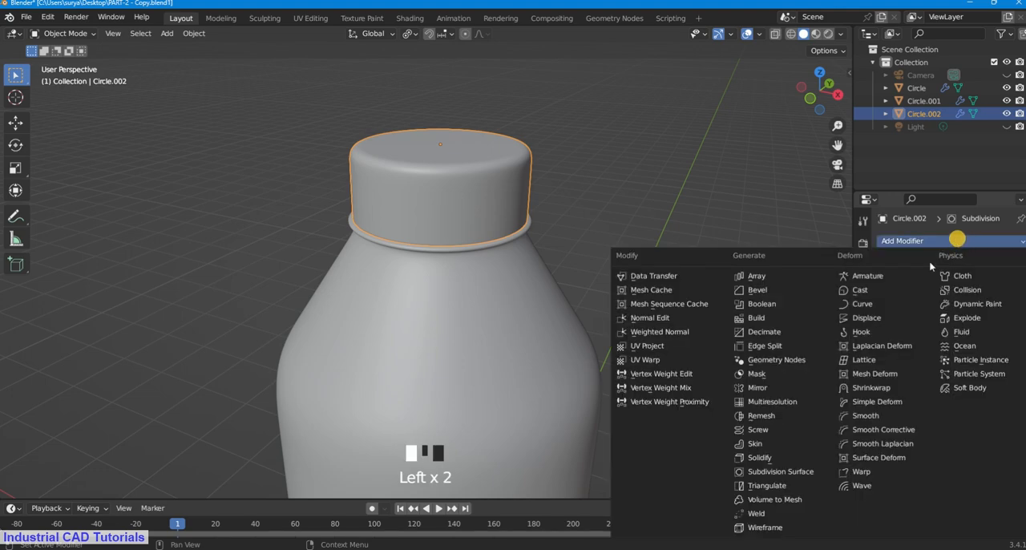
{"action": "left_click", "coordinate": [790, 458]}
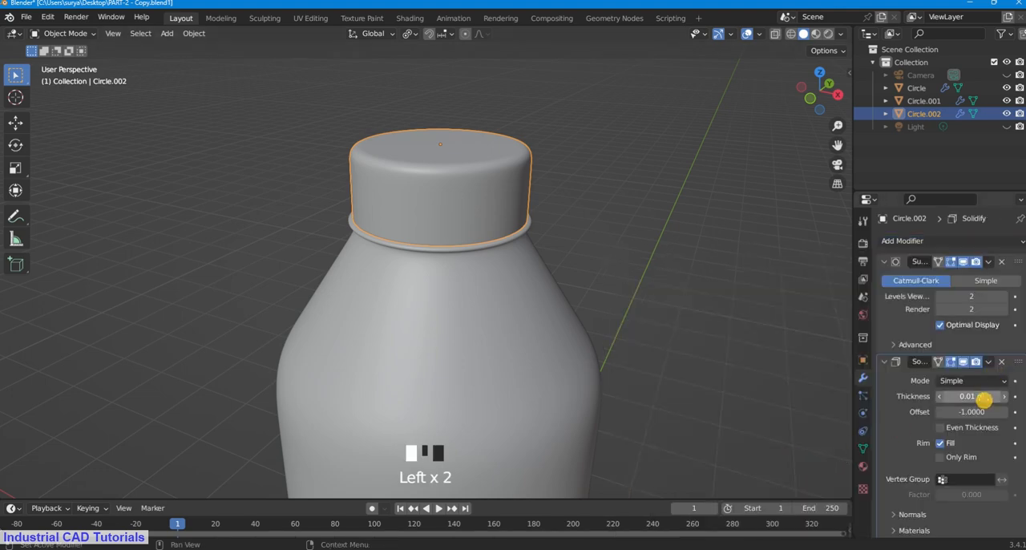
{"action": "left_click", "coordinate": [639, 257]}
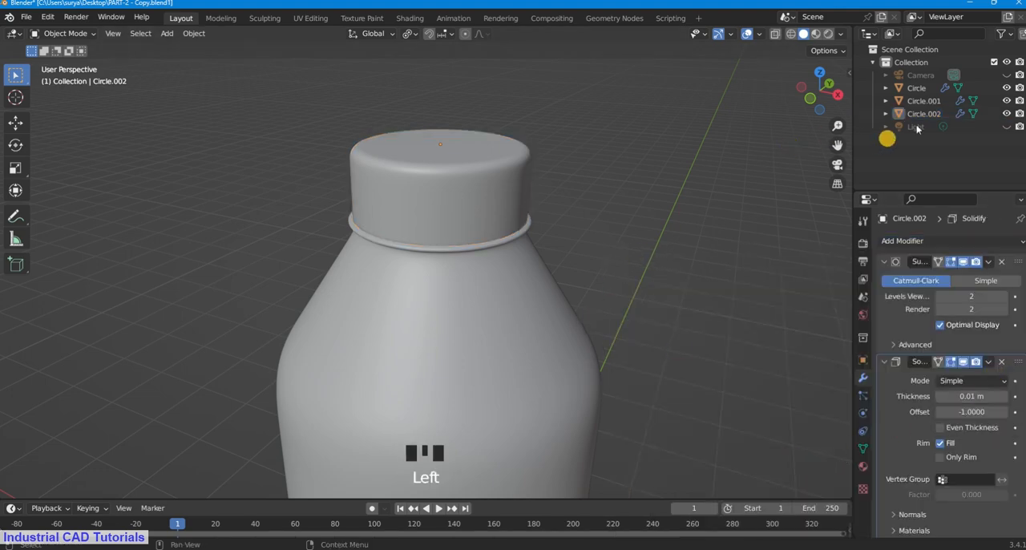
Step: Hide the threaded neck piece and briefly hide the cap to check the body's open neck
{"action": "left_click", "coordinate": [1008, 101]}
{"action": "middle_click_drag", "start_coordinate": [698, 224], "coordinate": [665, 230]}
{"action": "left_click", "coordinate": [462, 222]}
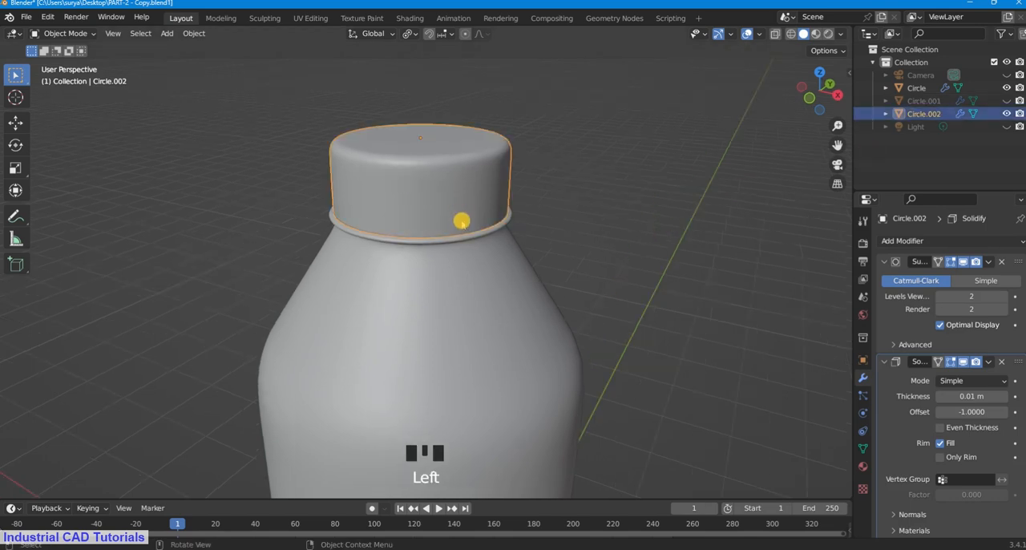
{"action": "key", "text": "h"}
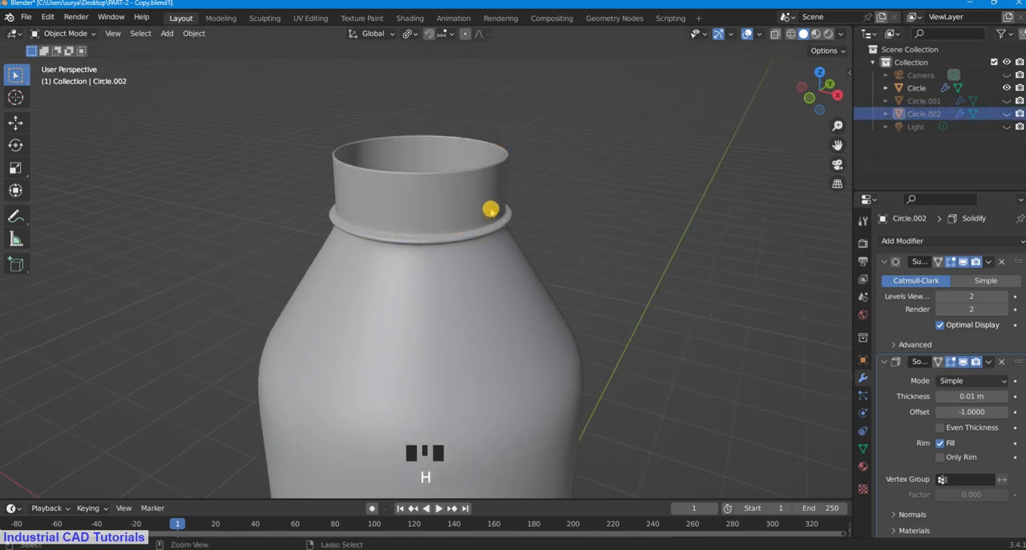
{"action": "key", "text": "alt+h"}
Step: Raise the cap about 0.438 m along Z above the neck and inspect its open underside from below
{"action": "left_click", "coordinate": [457, 192]}
{"action": "key", "text": "g"}
{"action": "key", "text": "z"}
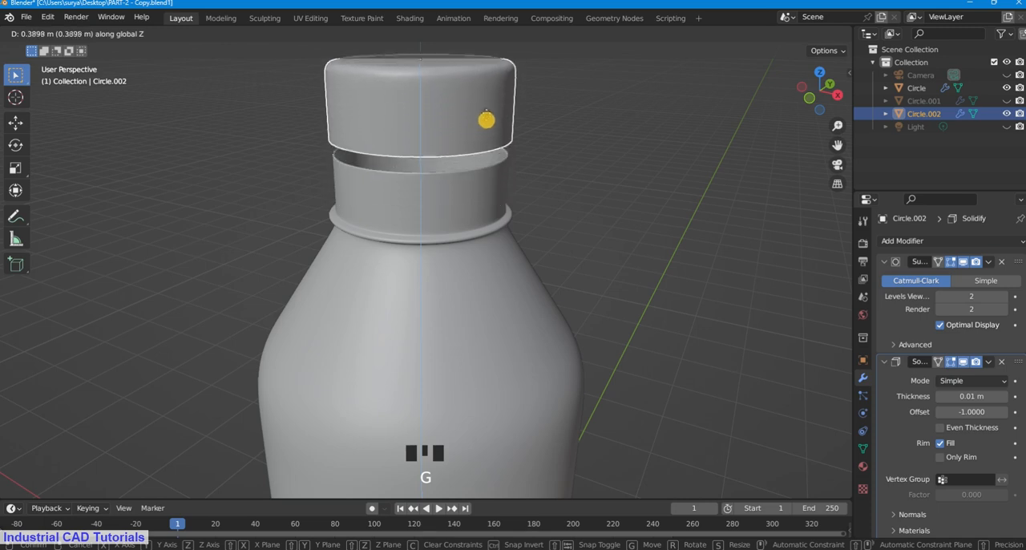
{"action": "left_click", "coordinate": [487, 113]}
{"action": "left_click_drag", "start_coordinate": [837, 145], "coordinate": [814, 53]}
{"action": "left_click_drag", "start_coordinate": [838, 147], "coordinate": [850, 290]}
{"action": "left_click_drag", "start_coordinate": [823, 99], "coordinate": [823, 73]}
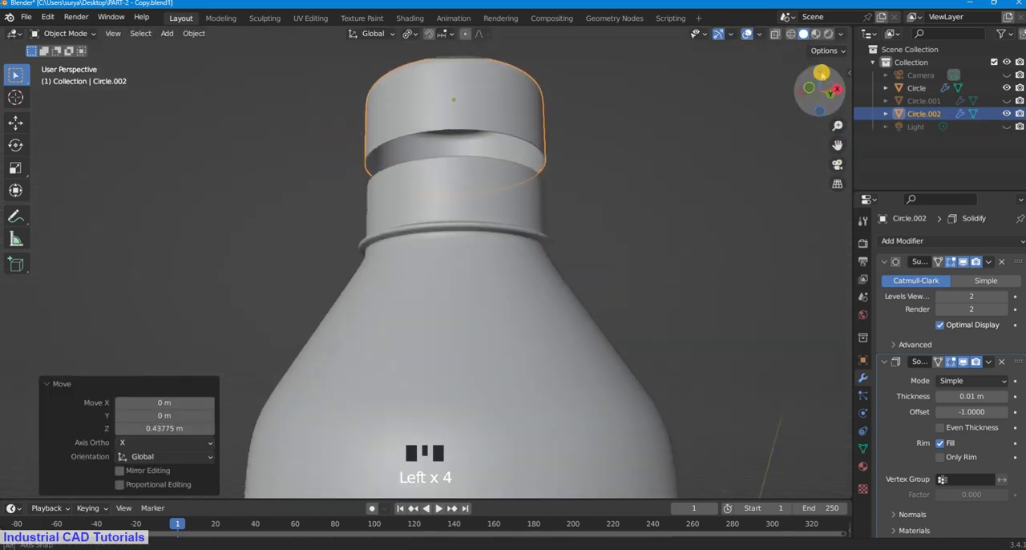
{"action": "left_click", "coordinate": [448, 111]}
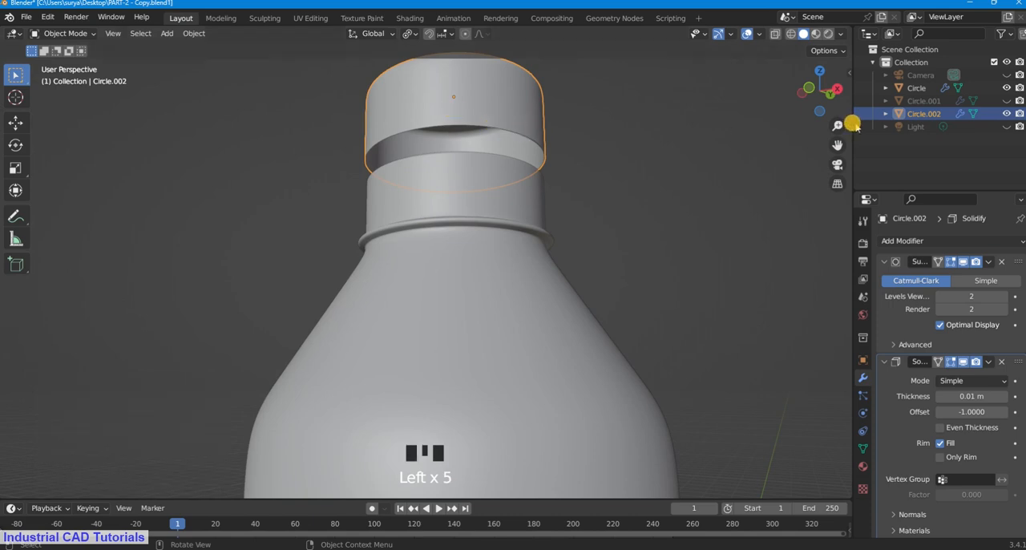
Step: Make the threaded neck piece visible again and lower the cap along Z onto the threads
{"action": "left_click", "coordinate": [1008, 100]}
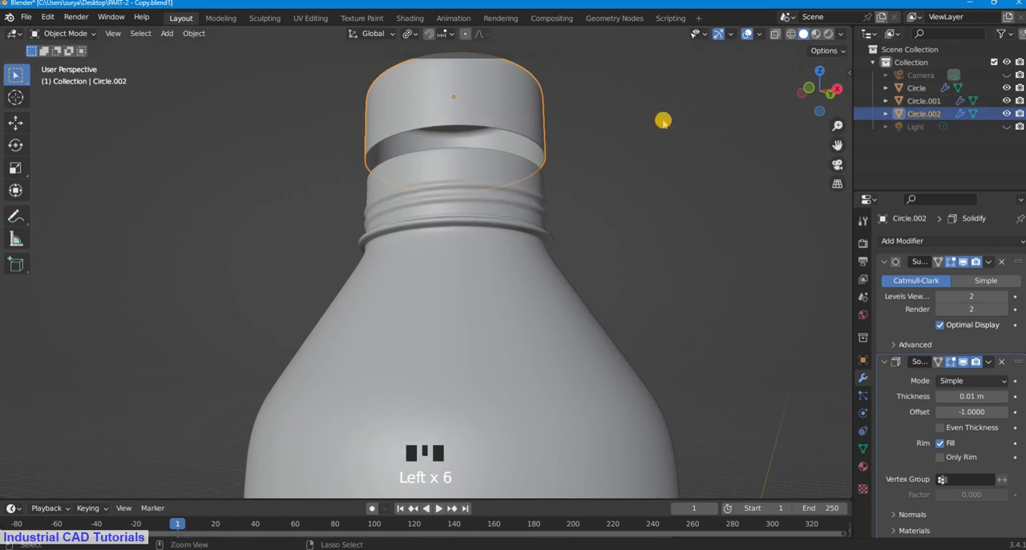
{"action": "left_click", "coordinate": [526, 120]}
{"action": "key", "text": "g"}
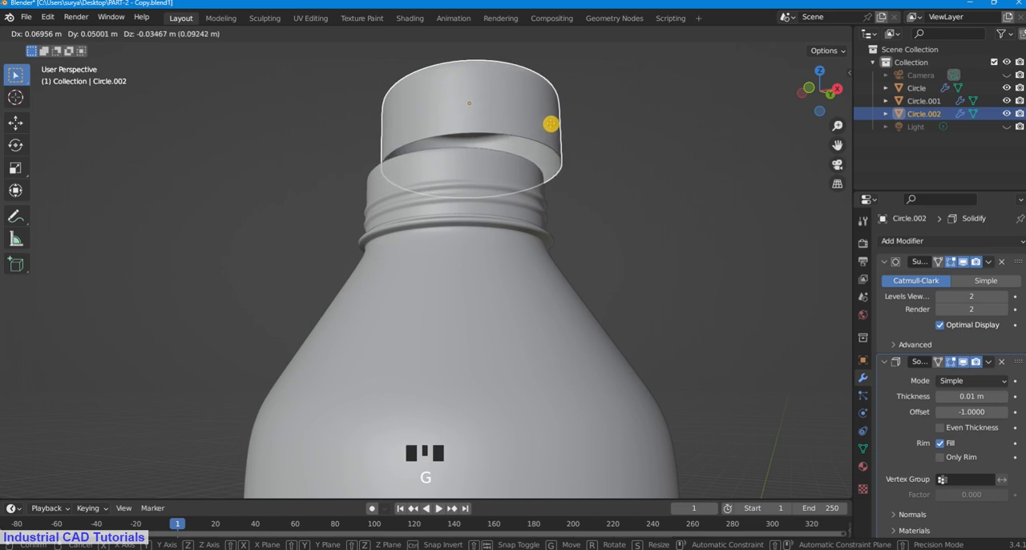
{"action": "key", "text": "z"}
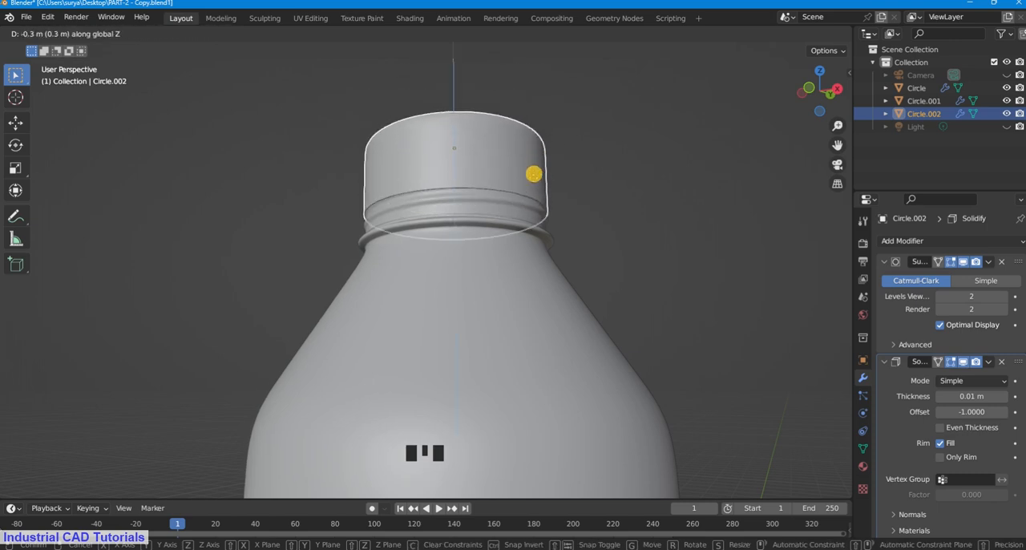
{"action": "left_click", "coordinate": [561, 169]}
{"action": "left_click", "coordinate": [563, 116]}
Step: Examine the complete capped bottle through the camera, from above and from several sides down to its base
{"action": "scroll", "coordinate": [563, 116], "scroll_direction": "down", "scroll_amount": 2}
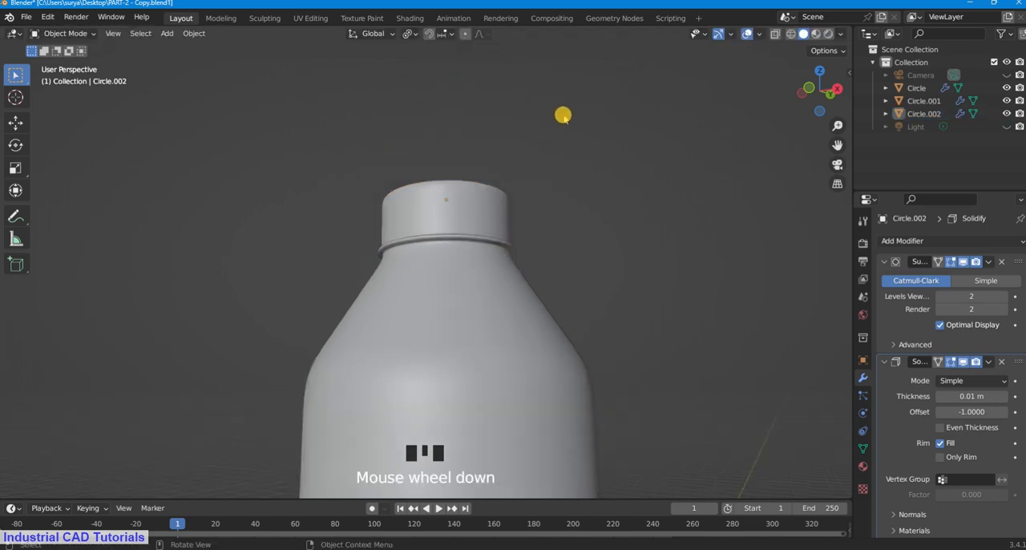
{"action": "scroll", "coordinate": [563, 116], "scroll_direction": "down", "scroll_amount": 3}
{"action": "key", "text": "KP_7"}
{"action": "key", "text": "KP_0"}
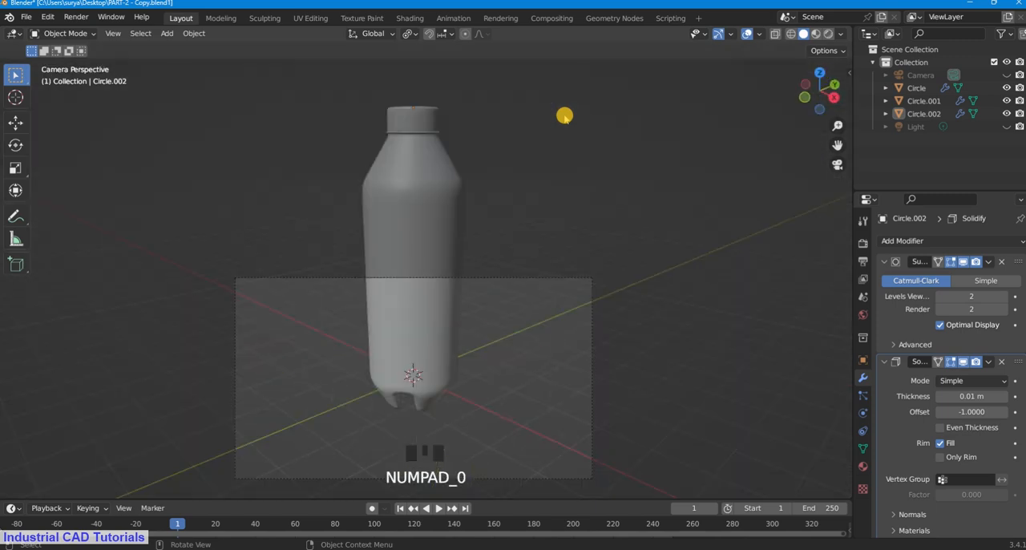
{"action": "scroll", "coordinate": [564, 116], "scroll_direction": "down", "scroll_amount": 3}
{"action": "scroll", "coordinate": [817, 138], "scroll_direction": "up", "scroll_amount": 2}
{"action": "left_click_drag", "start_coordinate": [820, 98], "coordinate": [794, 105]}
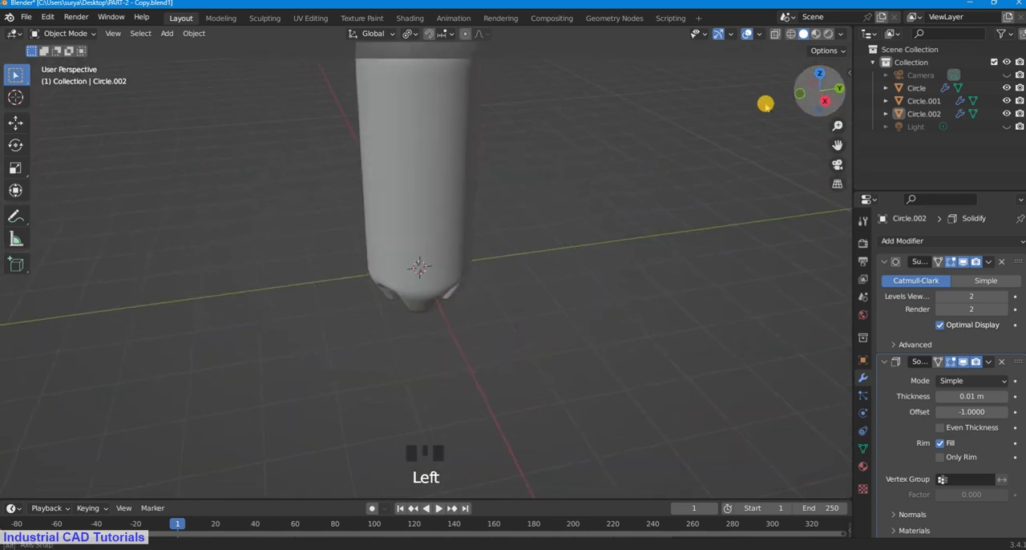
{"action": "left_click_drag", "start_coordinate": [838, 146], "coordinate": [844, 213]}
{"action": "scroll", "coordinate": [605, 261], "scroll_direction": "down", "scroll_amount": 4}
{"action": "scroll", "coordinate": [592, 261], "scroll_direction": "up", "scroll_amount": 2}
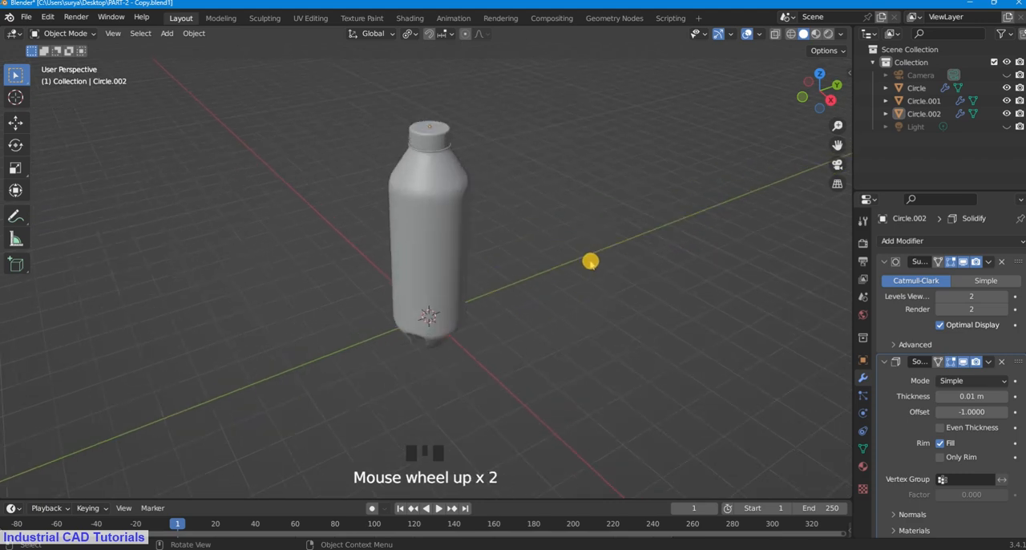
{"action": "mouse_move", "coordinate": [591, 261]}
{"action": "middle_mouse_down"}
{"action": "mouse_move", "coordinate": [614, 215]}
{"action": "mouse_move", "coordinate": [595, 243]}
{"action": "middle_mouse_up"}
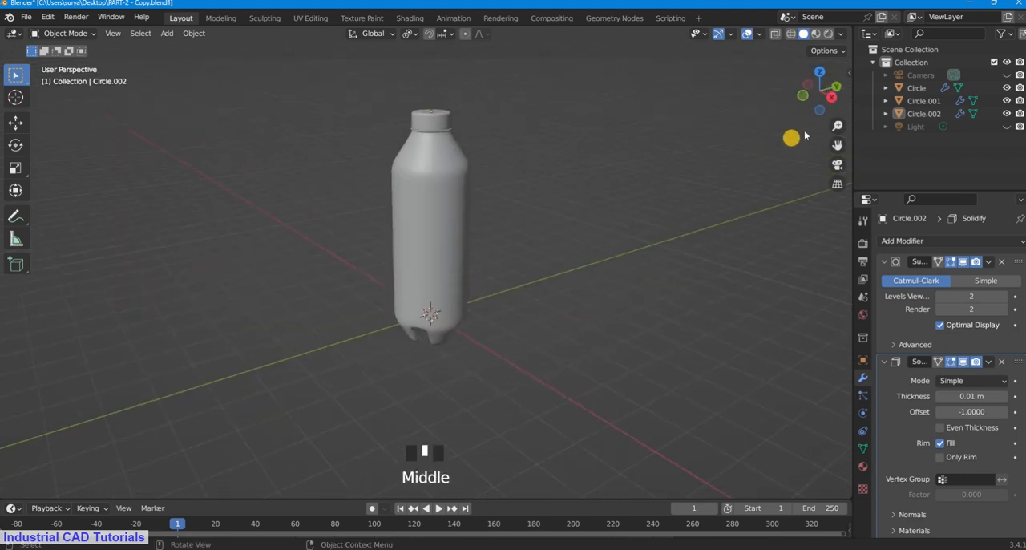
{"action": "scroll", "coordinate": [841, 144], "scroll_direction": "up", "scroll_amount": 2}
{"action": "left_click_drag", "start_coordinate": [841, 144], "coordinate": [839, 164]}
{"action": "scroll", "coordinate": [566, 220], "scroll_direction": "down", "scroll_amount": 1}
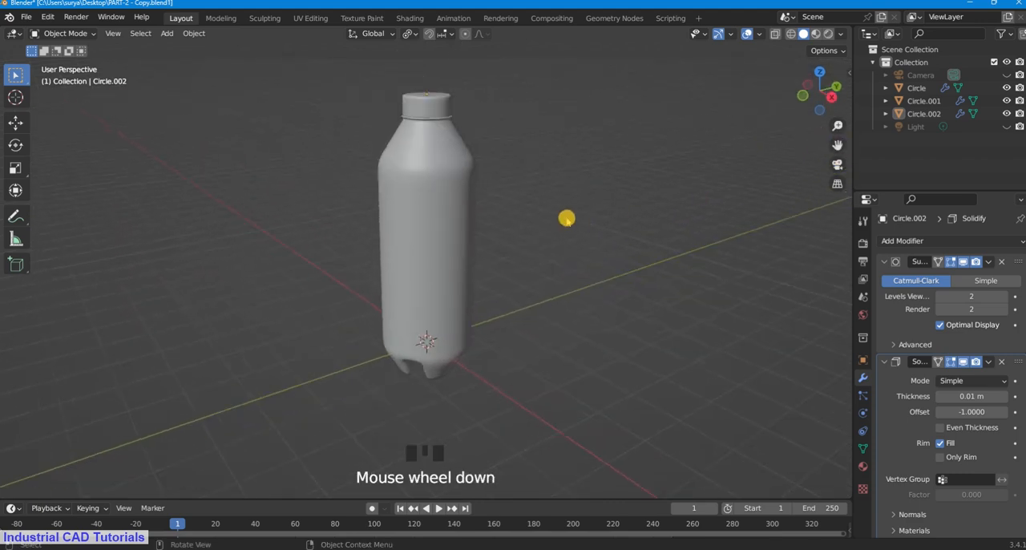
{"action": "scroll", "coordinate": [550, 186], "scroll_direction": "up", "scroll_amount": 1}
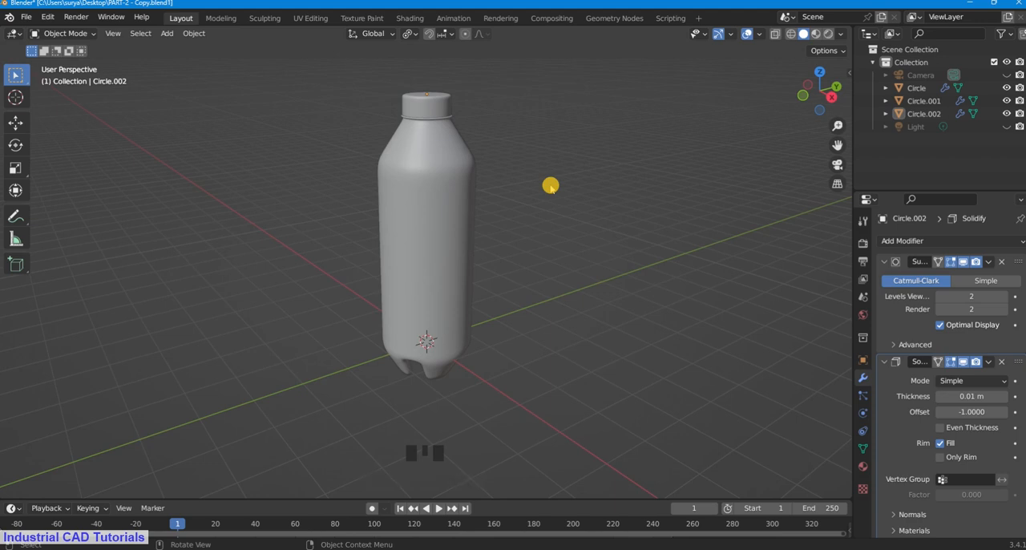
{"action": "key", "text": "F8"}
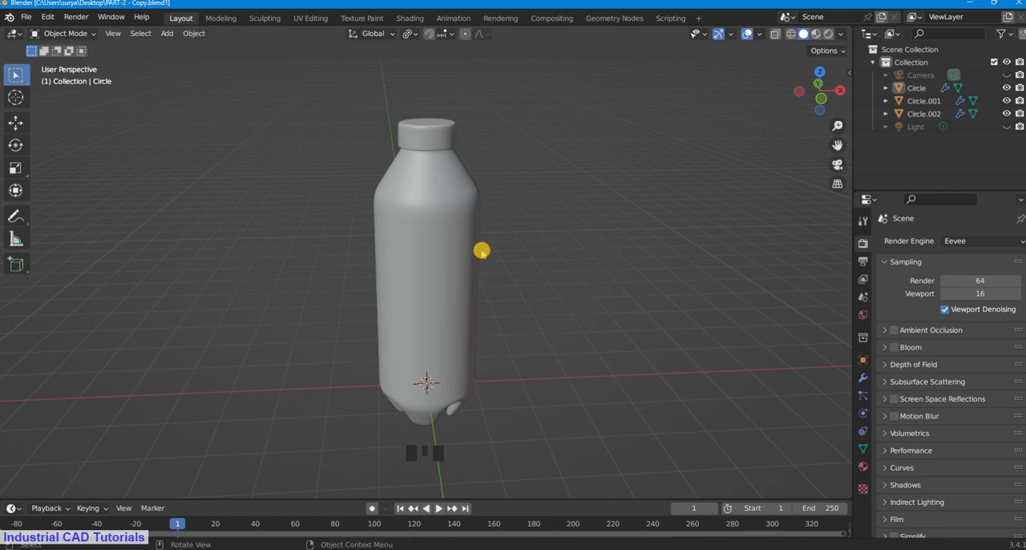
{"action": "middle_click_drag", "start_coordinate": [482, 249], "coordinate": [490, 228]}
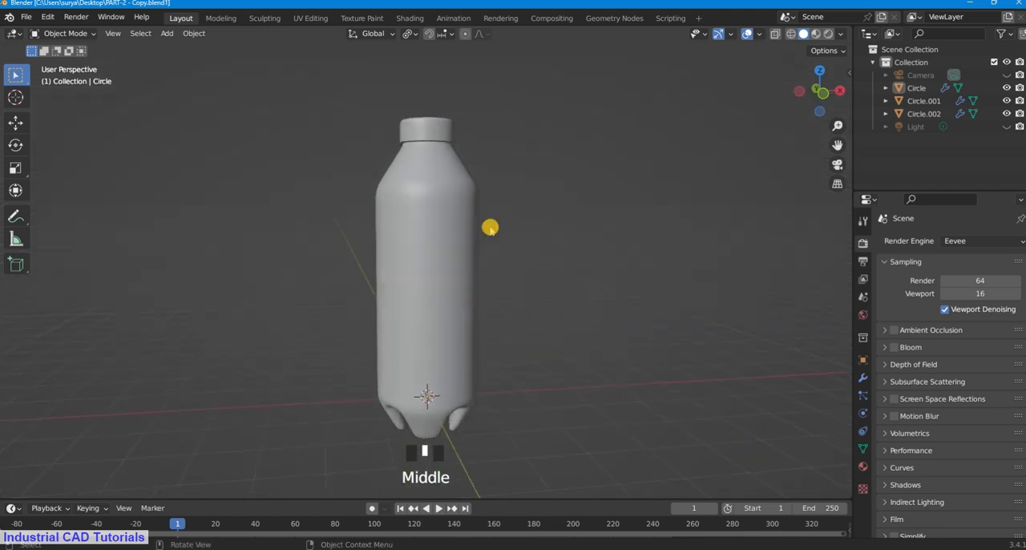